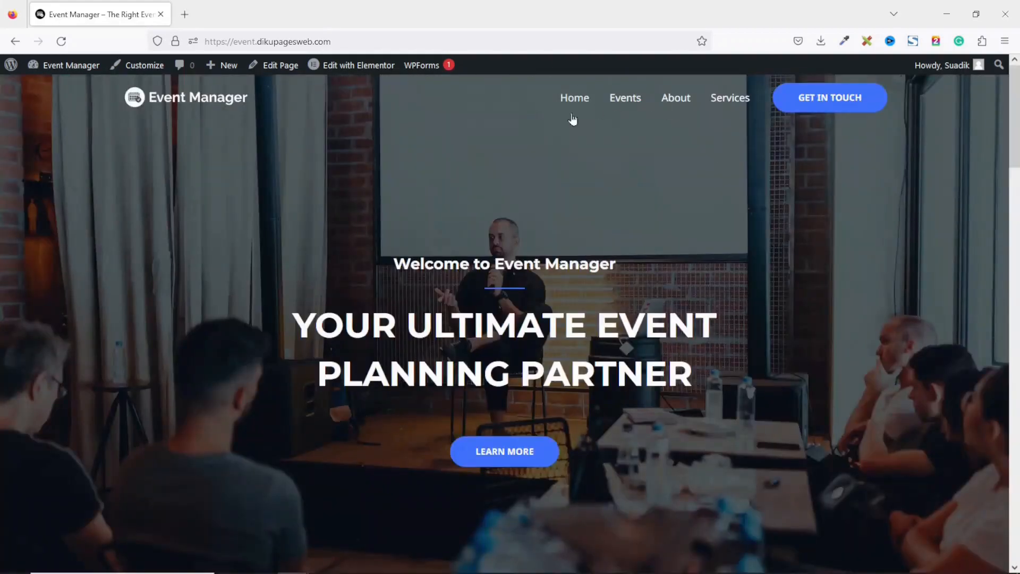
Scroll through the site's About page
left_click(672, 102)
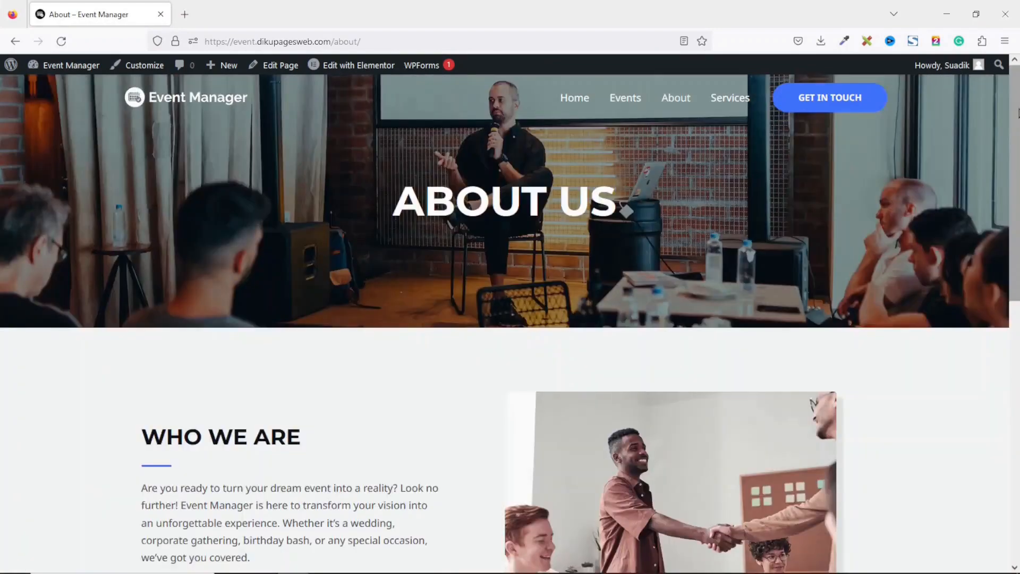
scroll(510, 319, "down", 3)
scroll(510, 319, "down", 8)
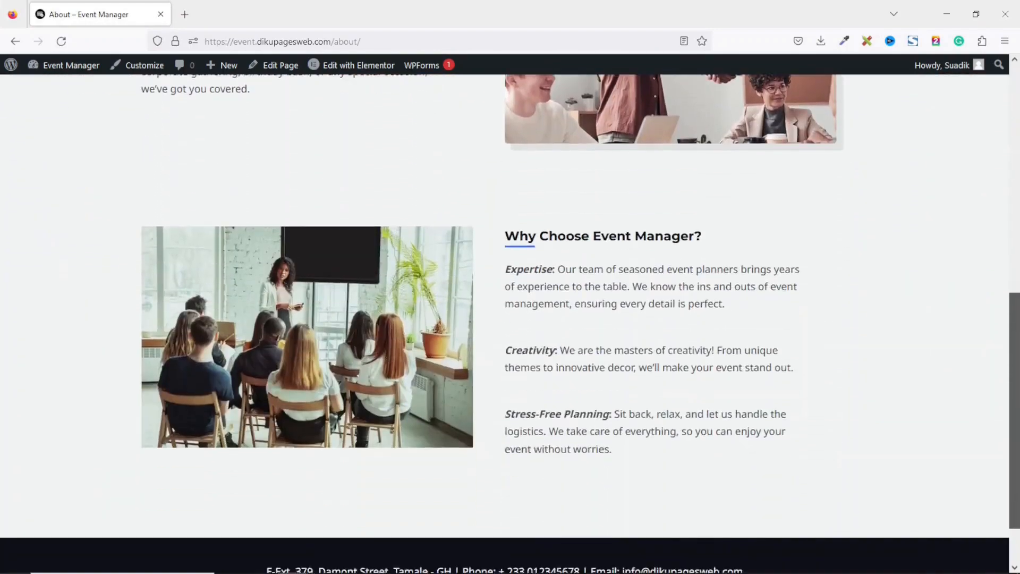
scroll(510, 319, "up", 10)
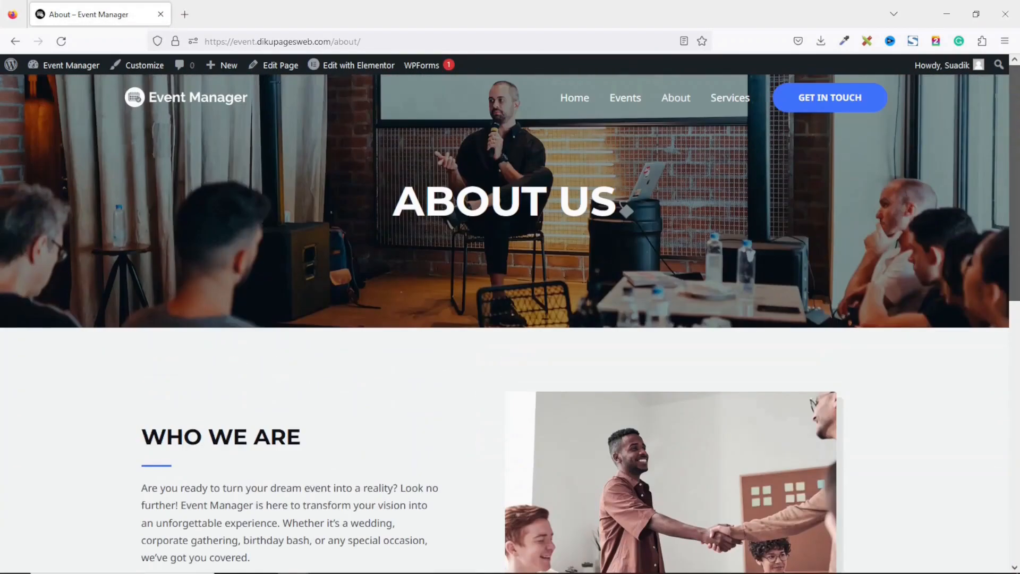
Browse the Services page's Wedding Planning, Corporate Events, Birthday Parties and Private Parties cards
left_click(736, 104)
scroll(510, 319, "down", 7)
scroll(510, 319, "down", 9)
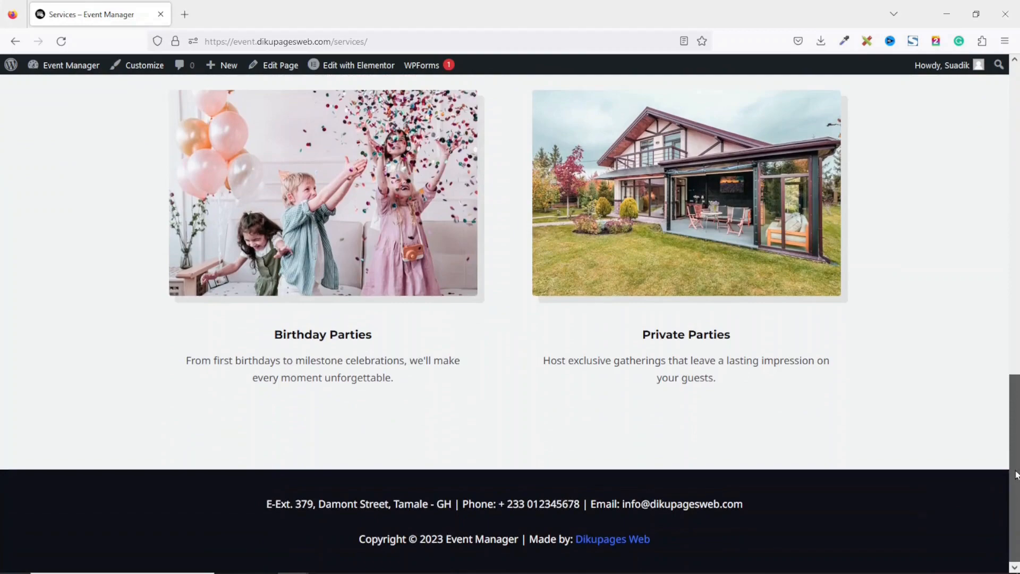
scroll(1016, 475, "up", 6)
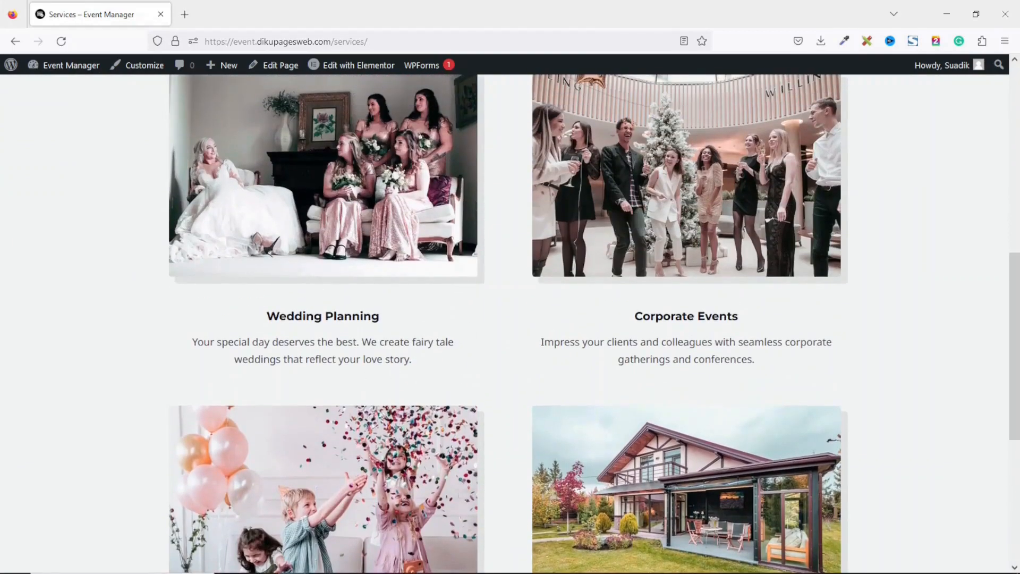
scroll(1015, 372, "down", 6)
scroll(943, 110, "up", 15)
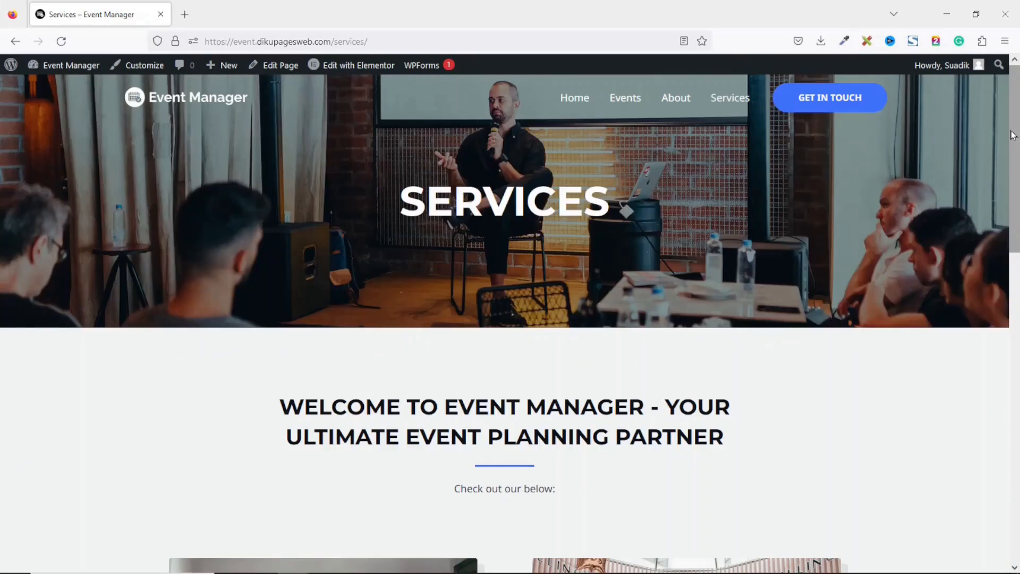
Go to the Contact page and scroll down to its name, email and message form
left_click(830, 103)
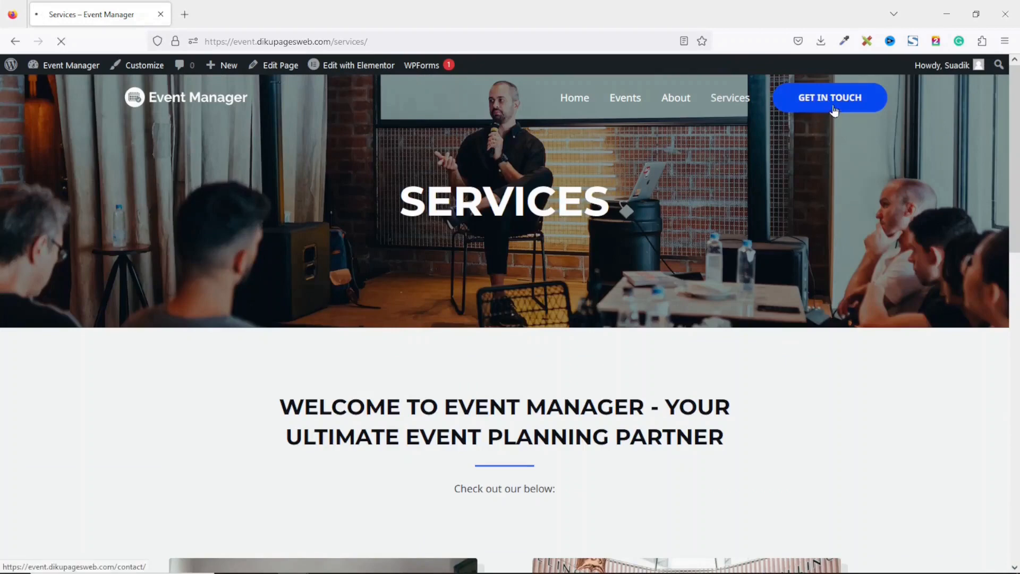
scroll(1017, 141, "down", 2)
left_click_drag(1017, 140, 1011, 300)
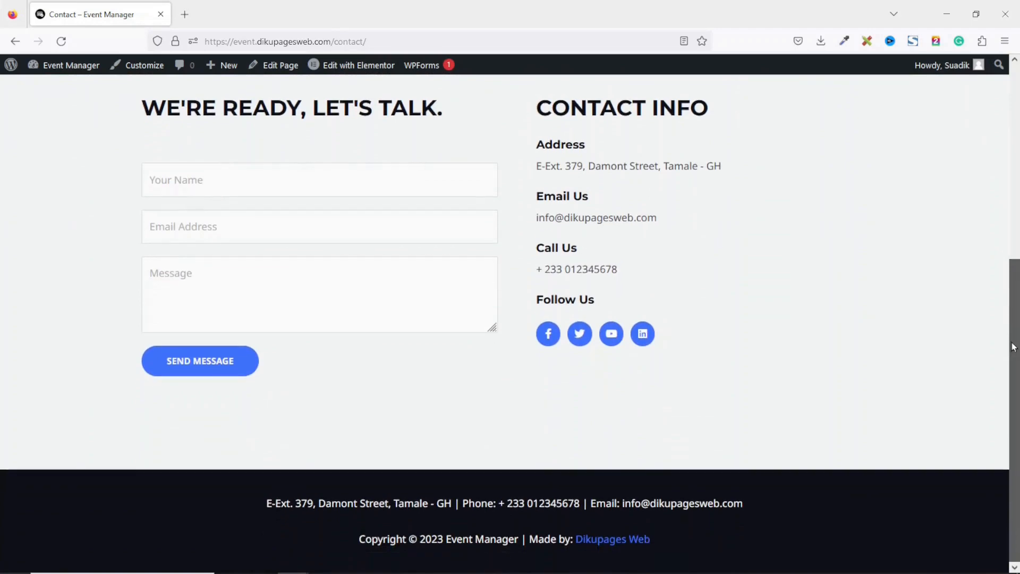
scroll(772, 270, "up", 5)
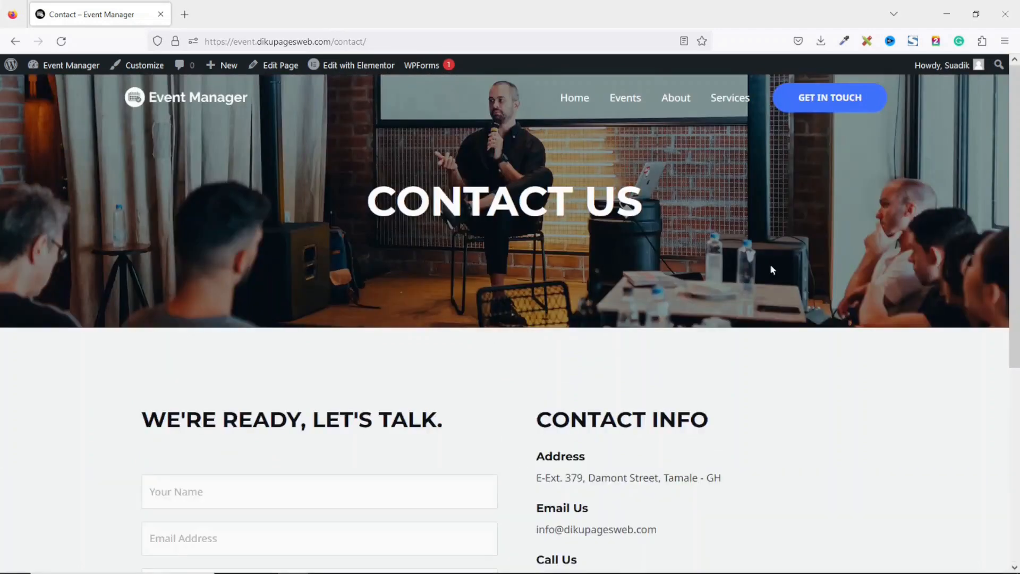
left_click(624, 106)
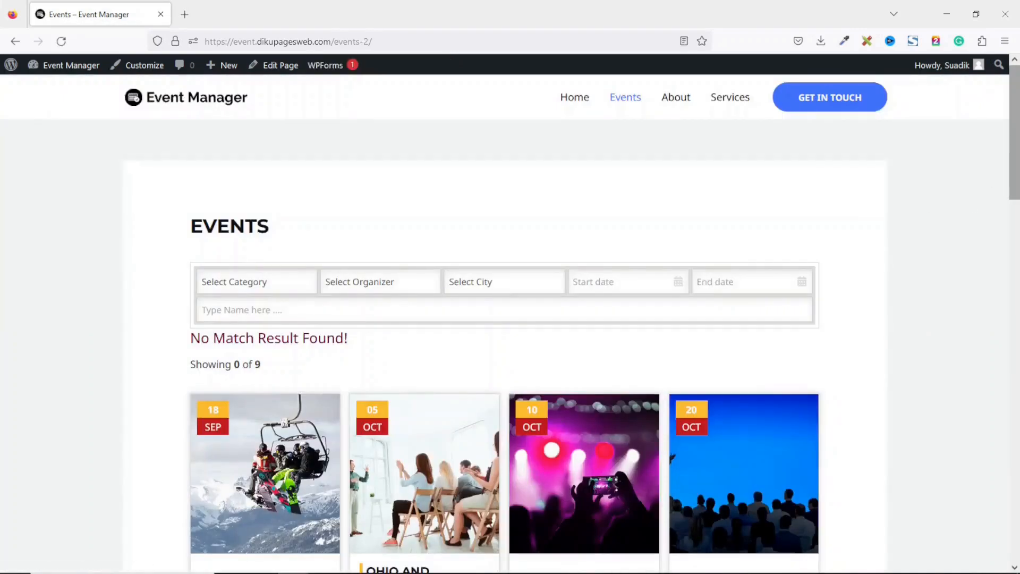
Search the Events listing for 'get together' and open the End of Year Get Together event
scroll(892, 209, "down", 5)
left_click_drag(1015, 176, 1015, 100)
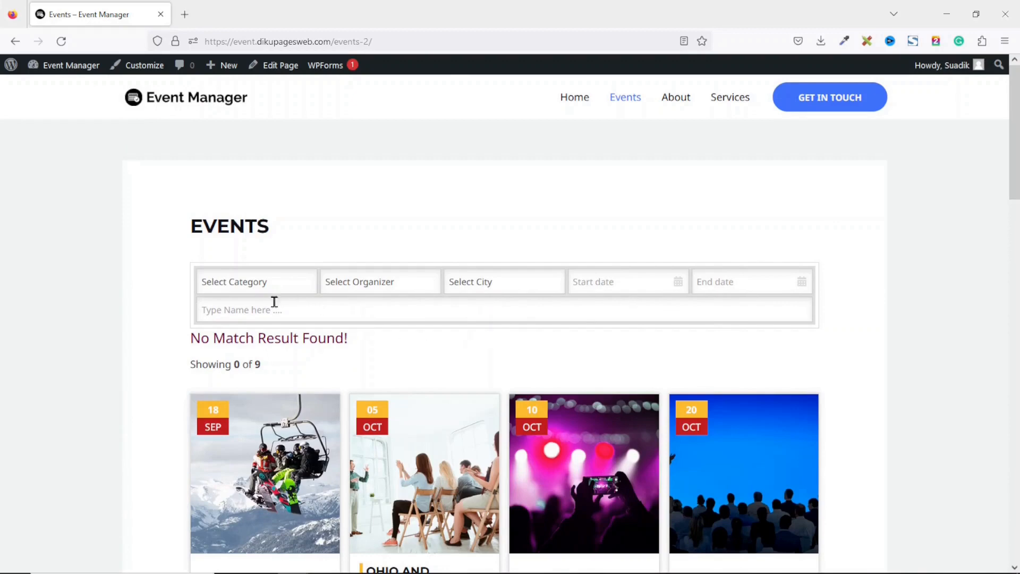
left_click(259, 313)
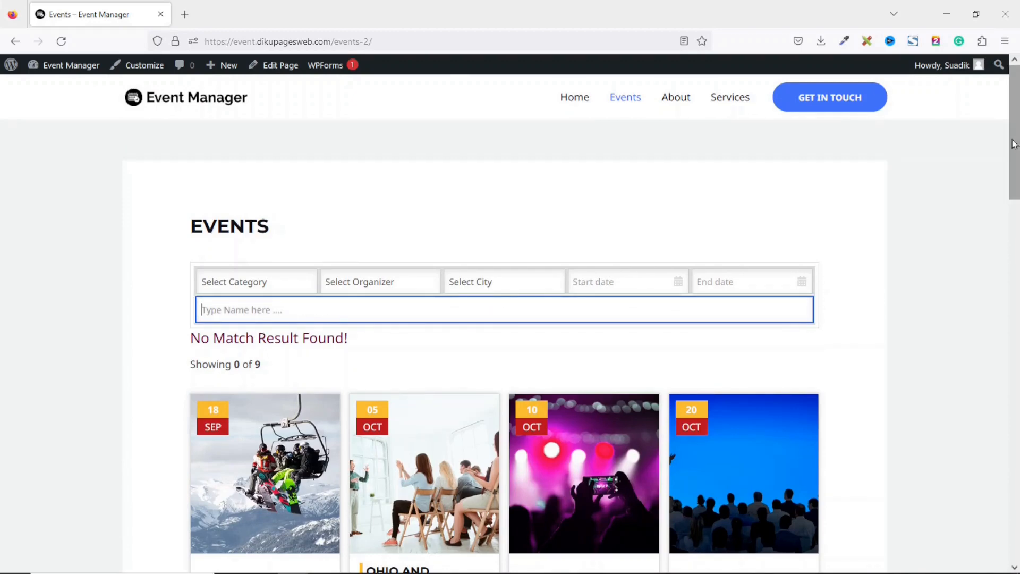
type("get together")
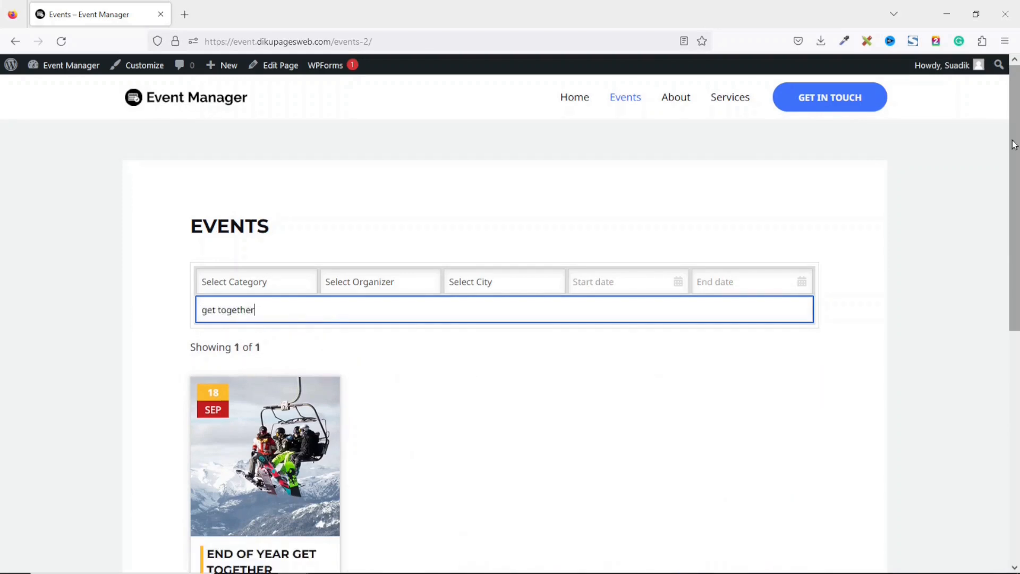
scroll(1014, 196, "down", 3)
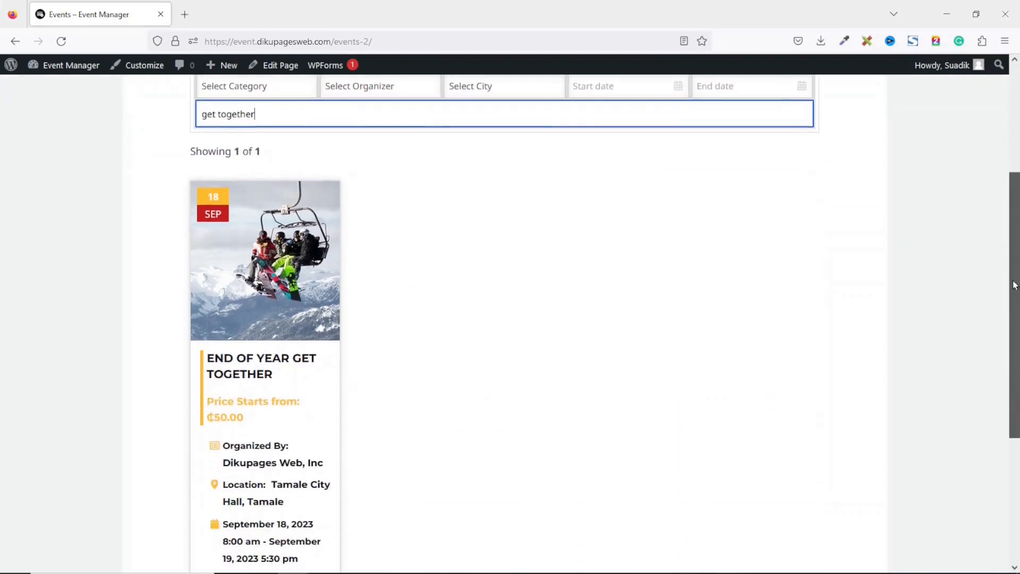
left_click(276, 228)
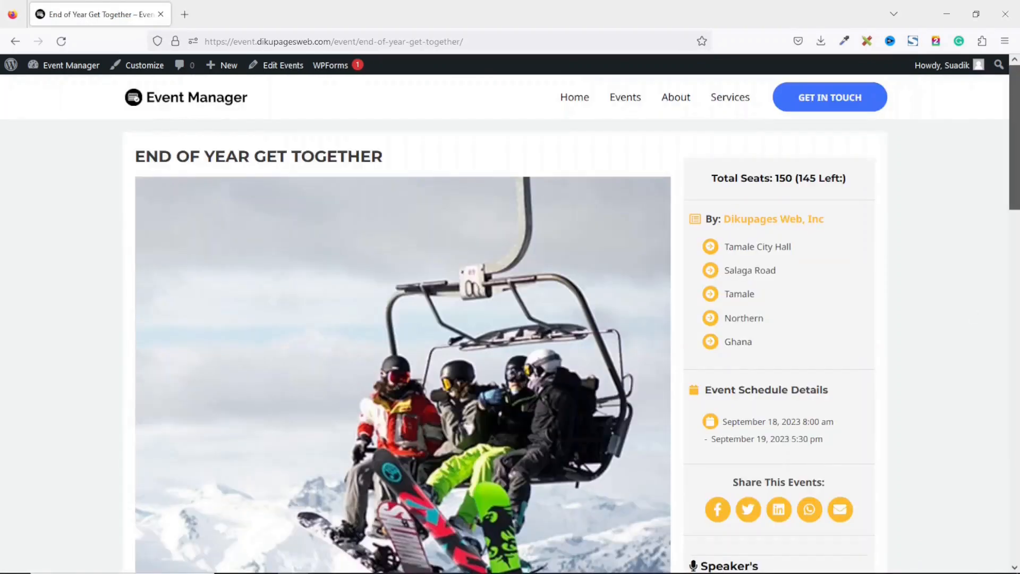
Read through the End of Year Get Together title, description paragraphs and Event Timelines entries
scroll(941, 196, "down", 3)
scroll(402, 319, "down", 15)
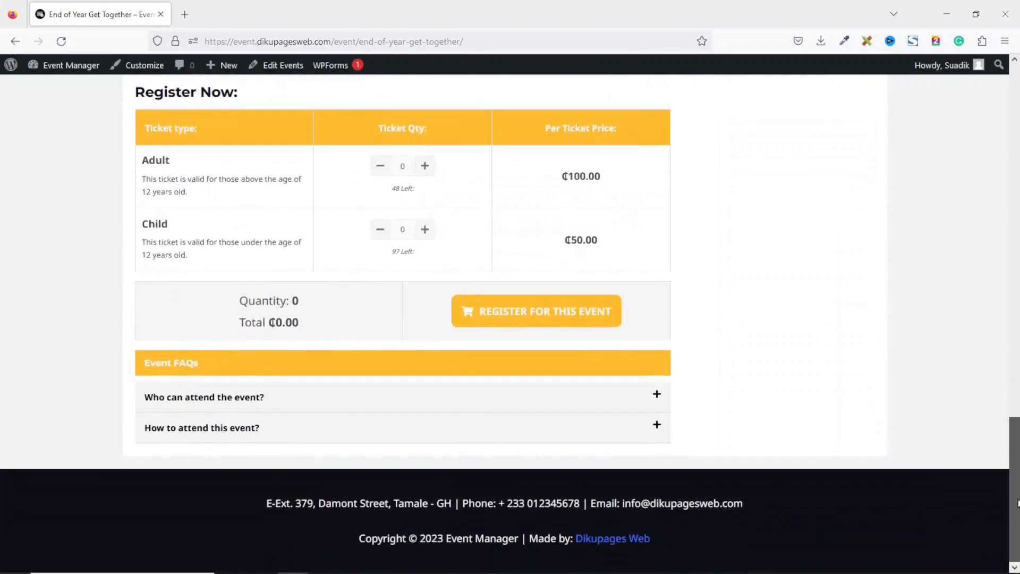
left_click_drag(1017, 503, 1015, 139)
left_click_drag(139, 156, 404, 158)
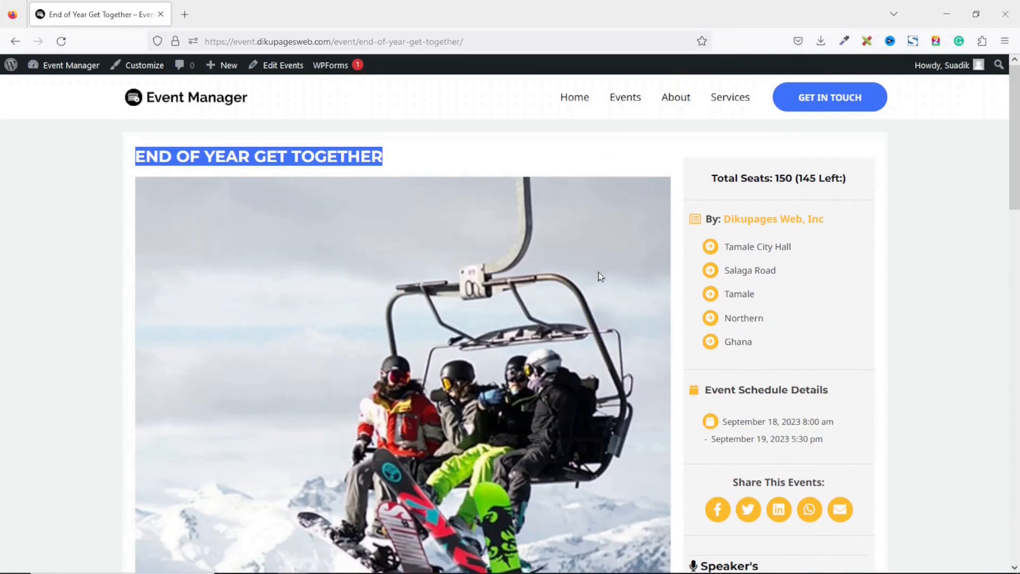
left_click_drag(1015, 142, 1017, 321)
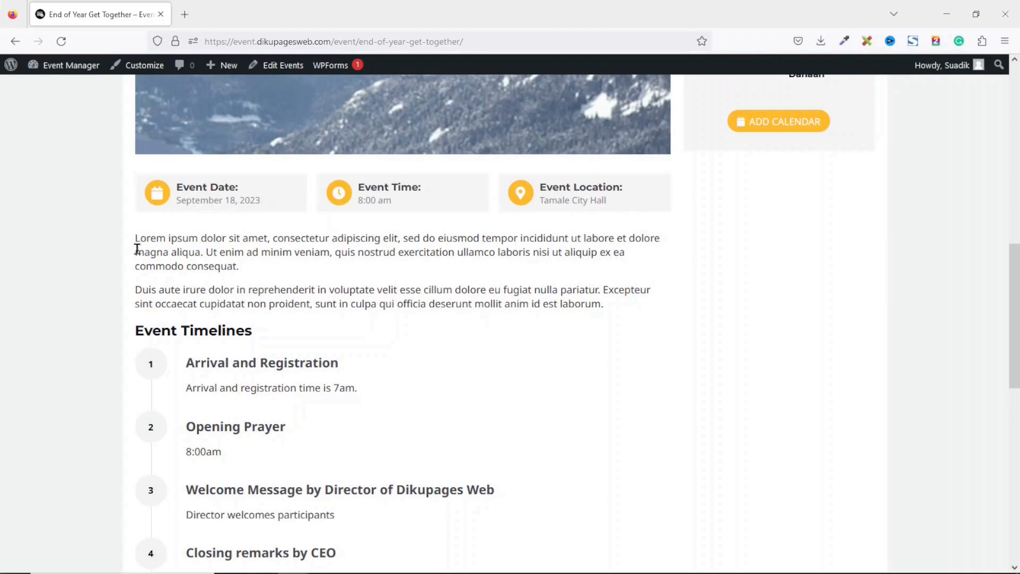
left_click_drag(135, 237, 635, 319)
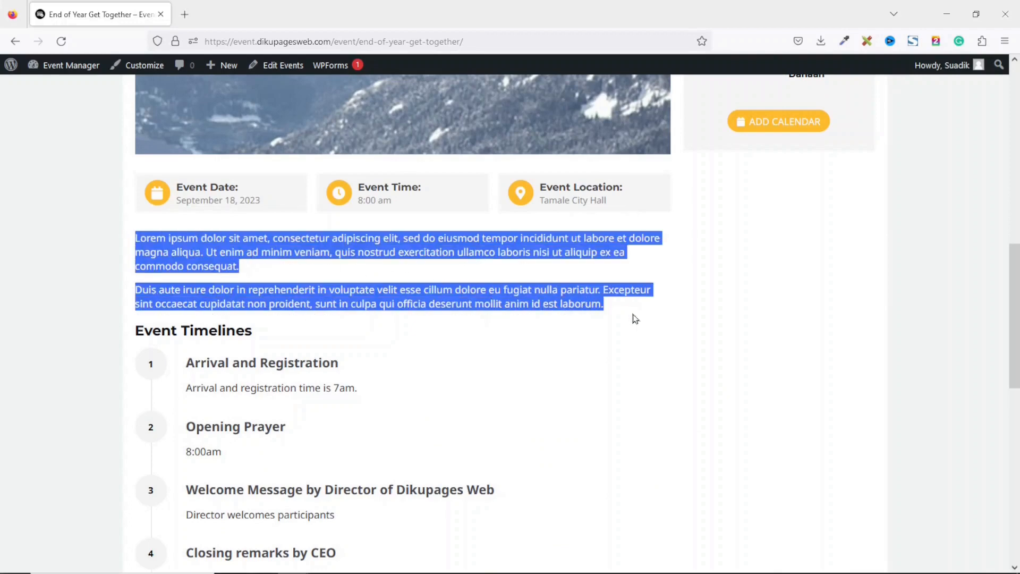
scroll(635, 318, "down", 3)
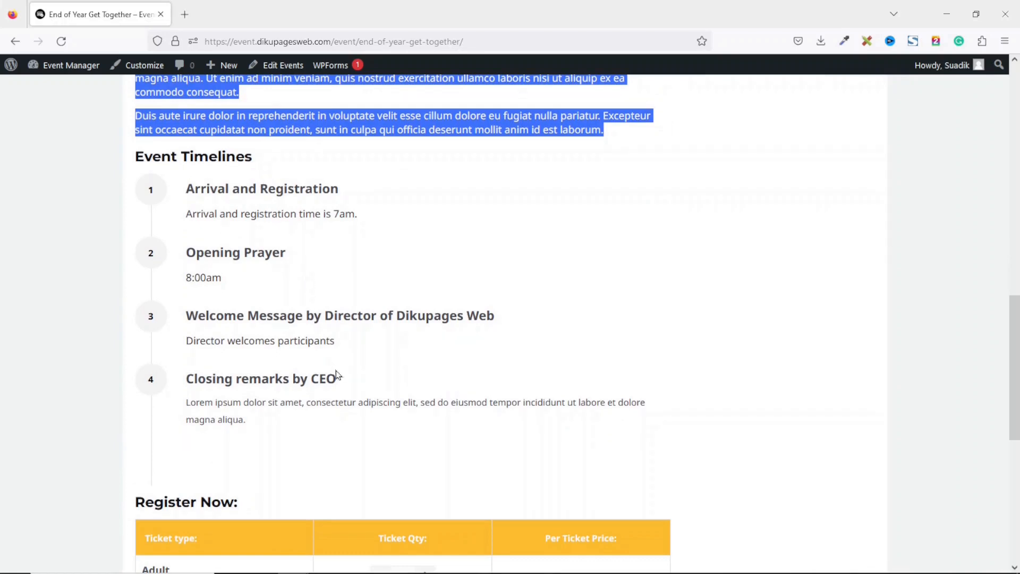
left_click_drag(185, 188, 342, 422)
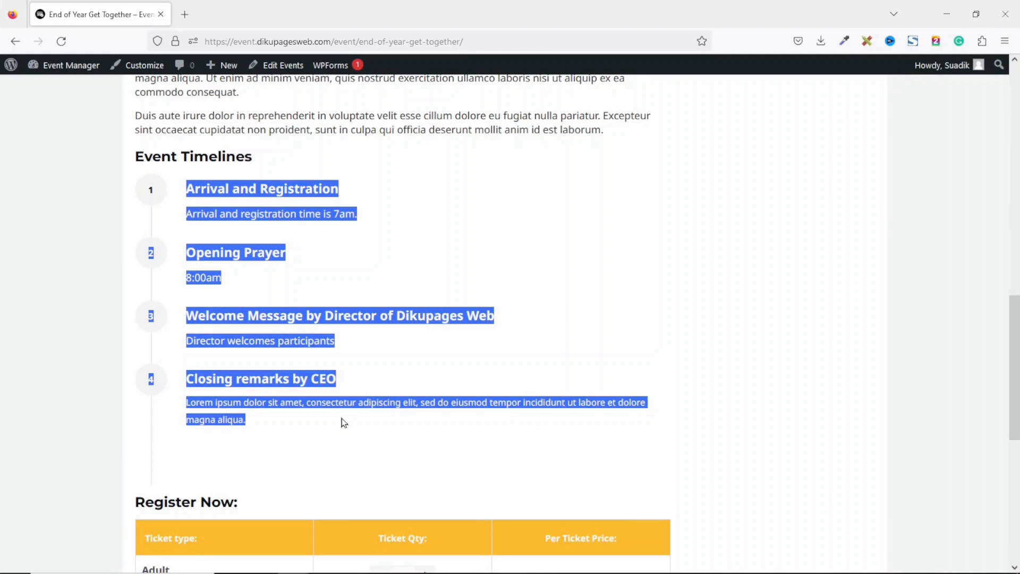
scroll(343, 435, "up", 15)
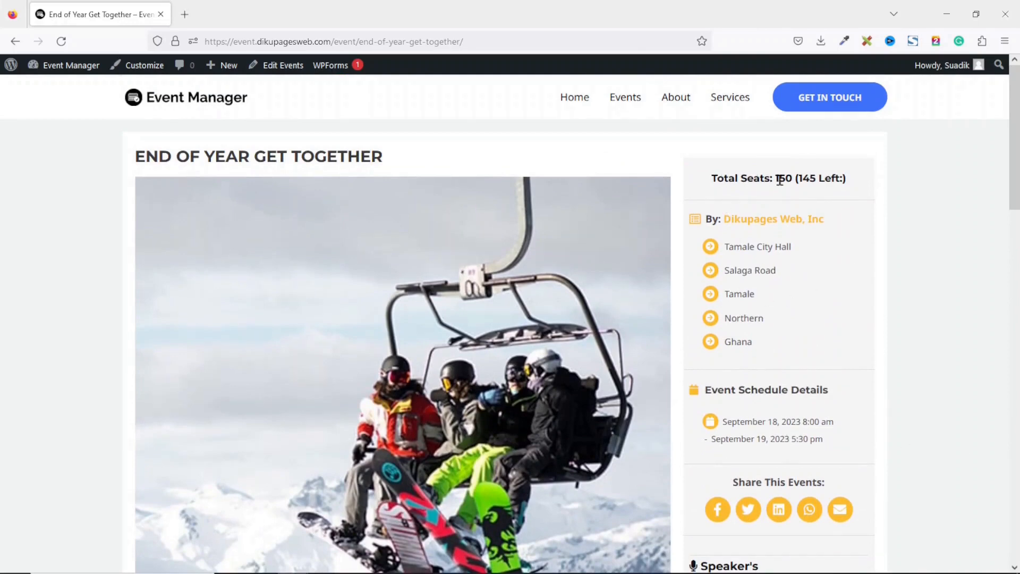
left_click_drag(778, 177, 794, 178)
left_click_drag(797, 180, 852, 190)
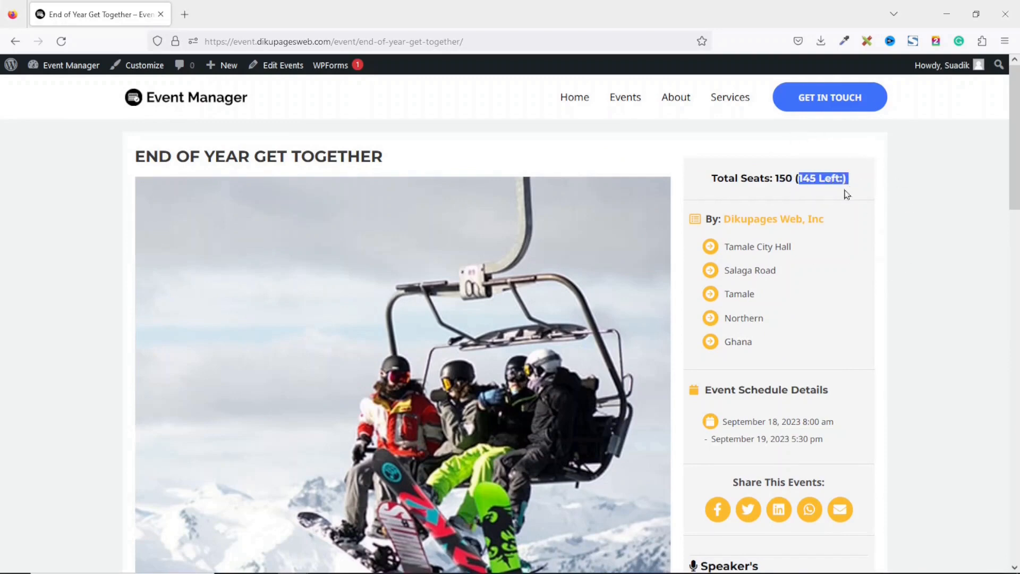
left_click_drag(837, 228, 803, 346)
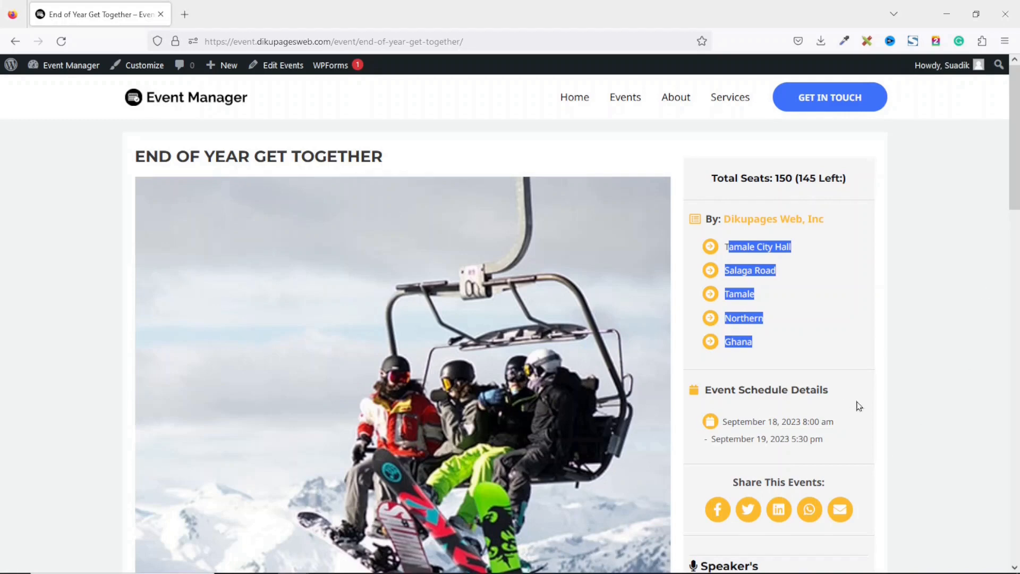
scroll(811, 443, "down", 4)
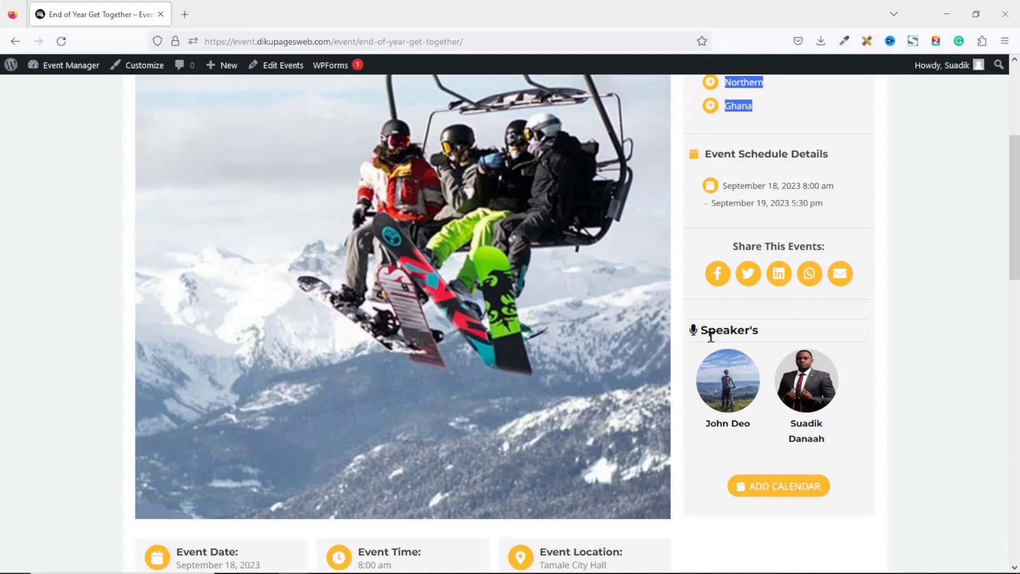
left_click_drag(685, 331, 786, 336)
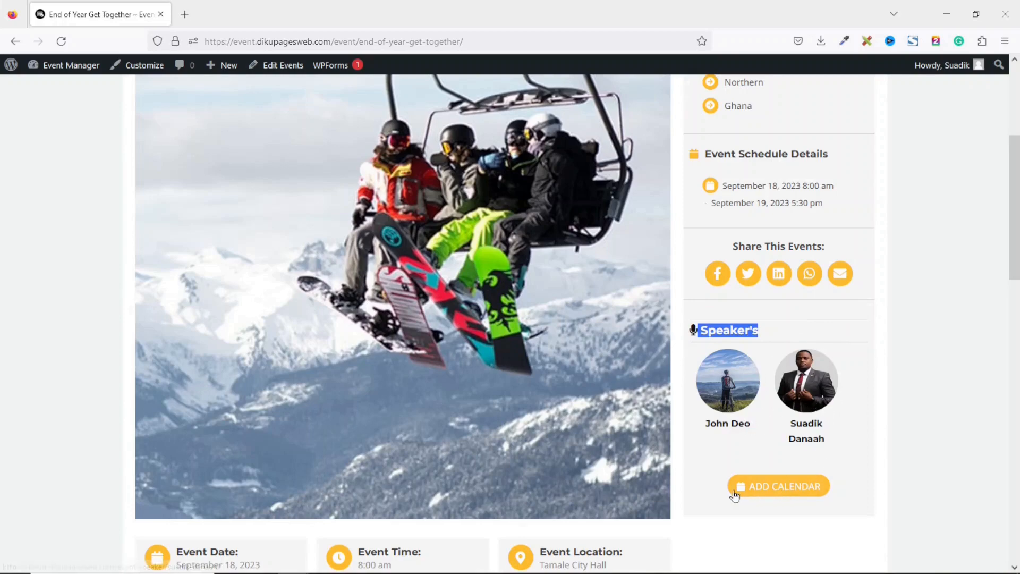
Show the add-to-calendar options and reveal the 'Who can attend the event?' FAQ answer
left_click(781, 495)
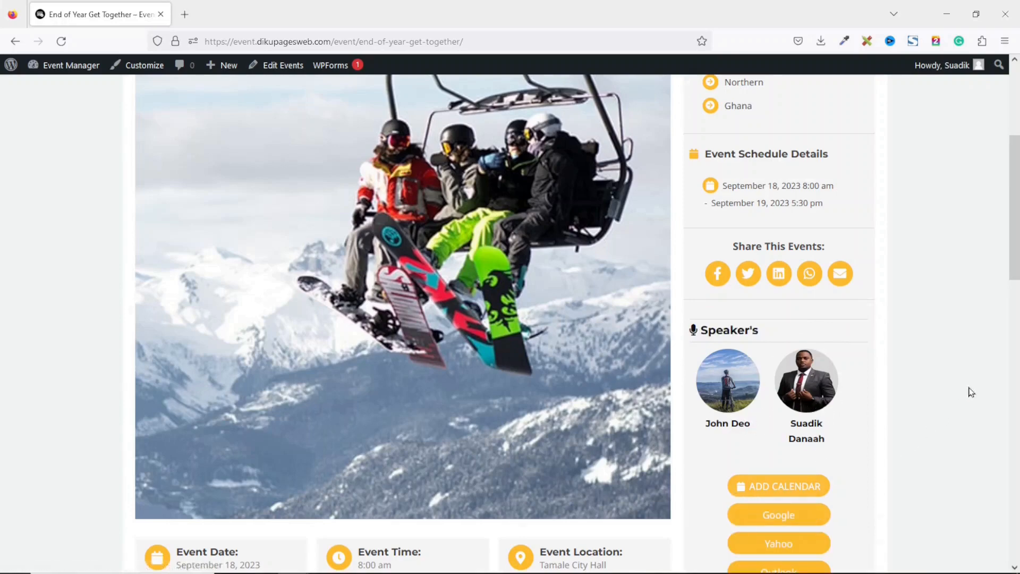
left_click(1015, 383)
left_click_drag(1016, 384, 1008, 465)
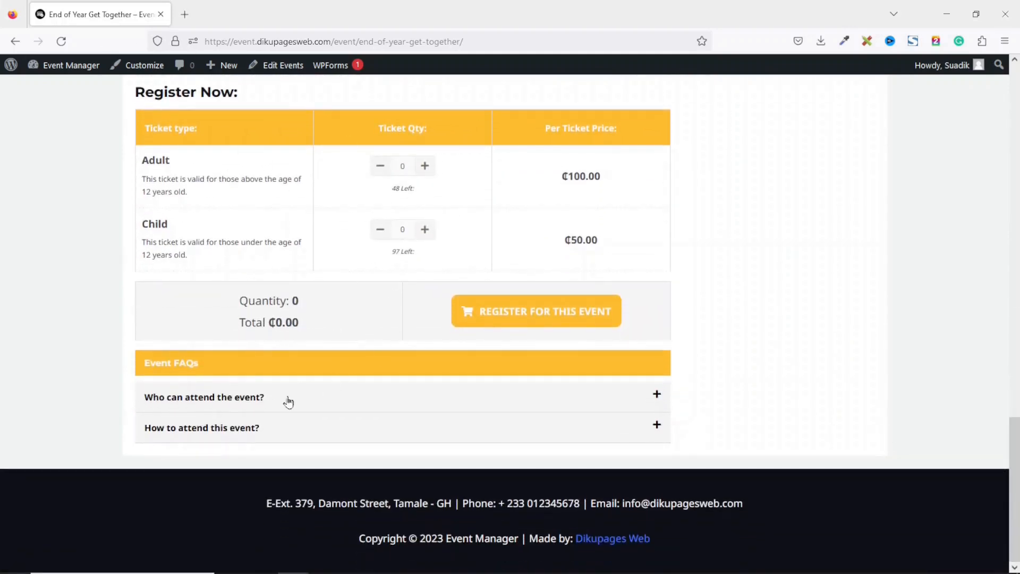
left_click_drag(274, 400, 107, 401)
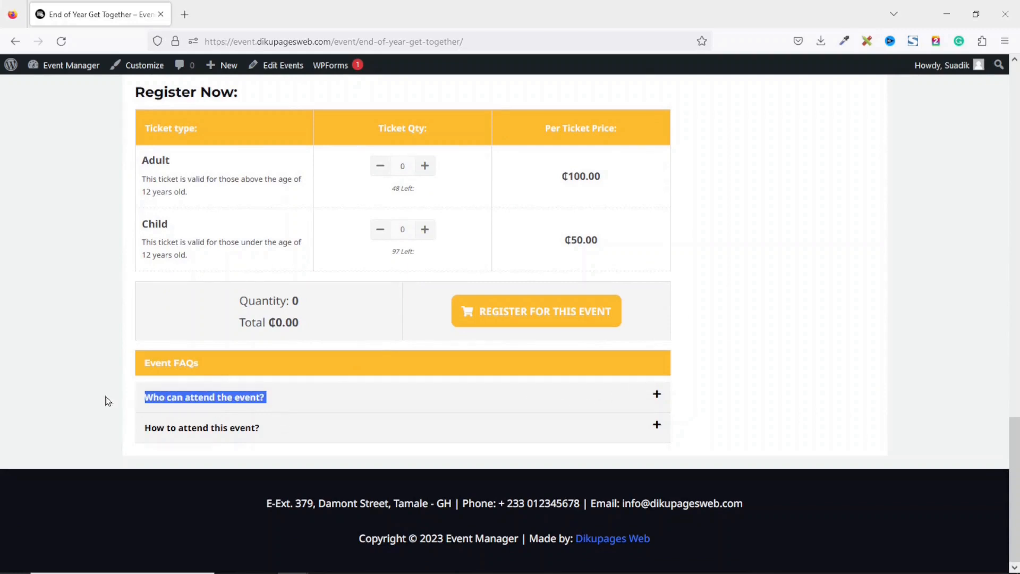
left_click(279, 399)
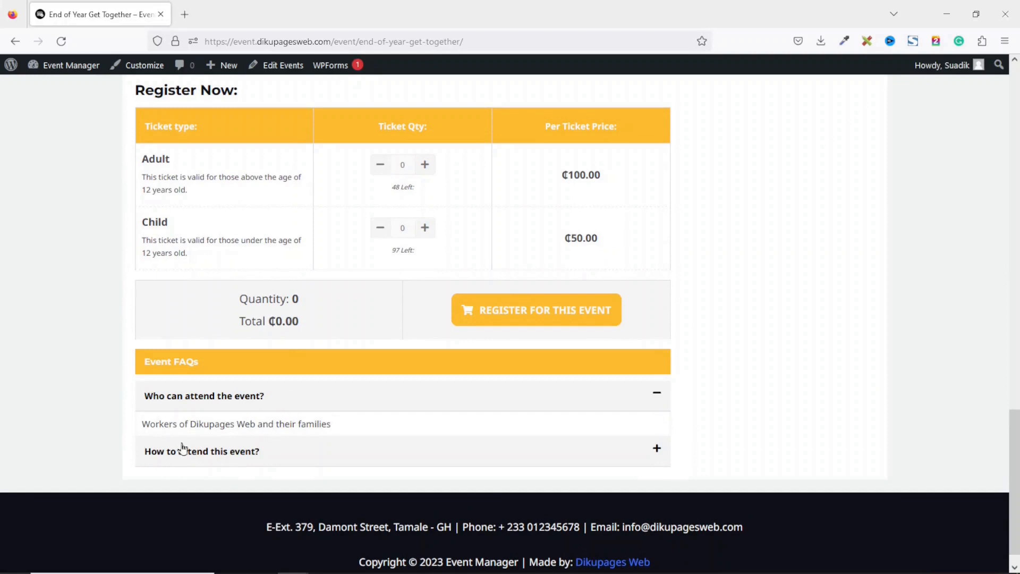
left_click_drag(149, 420, 405, 432)
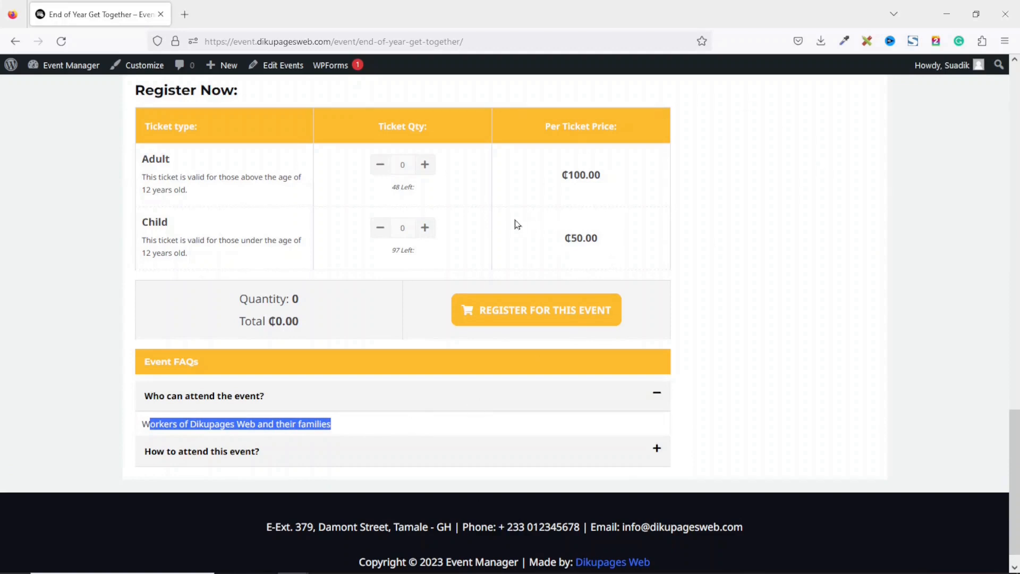
Look over the Adult and Child ticket types in the Register Now table
left_click_drag(200, 135, 138, 125)
left_click(153, 158)
double_click(152, 157)
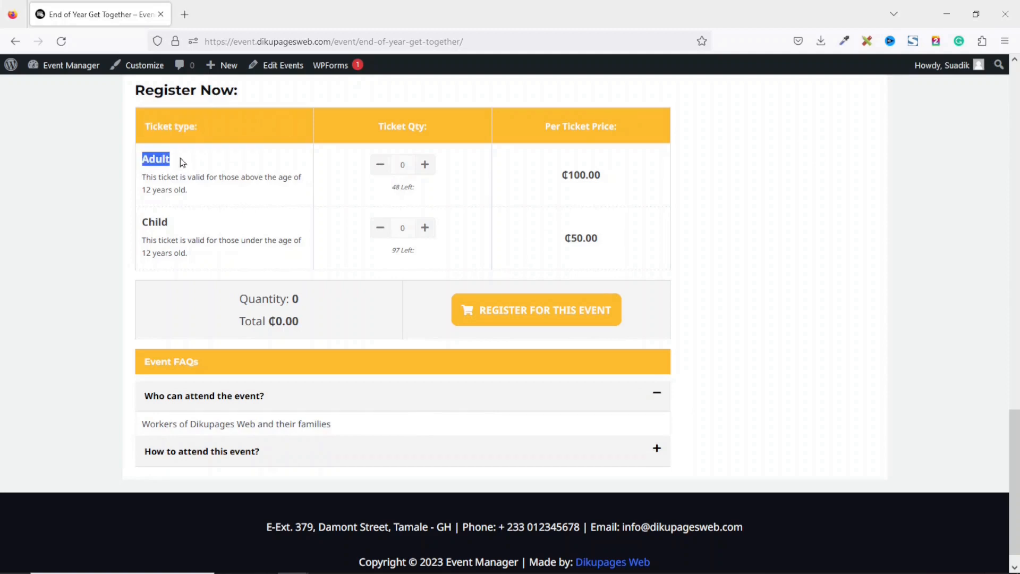
double_click(154, 222)
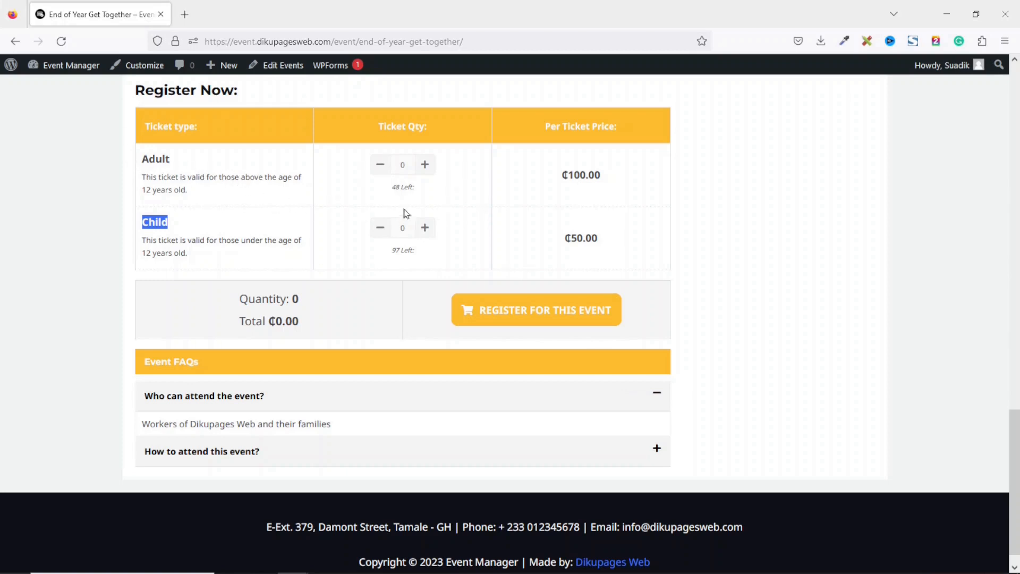
Add 2 Adult tickets at ₵100.00 and 1 Child ticket, bringing the total to ₵250.00
left_click(426, 166)
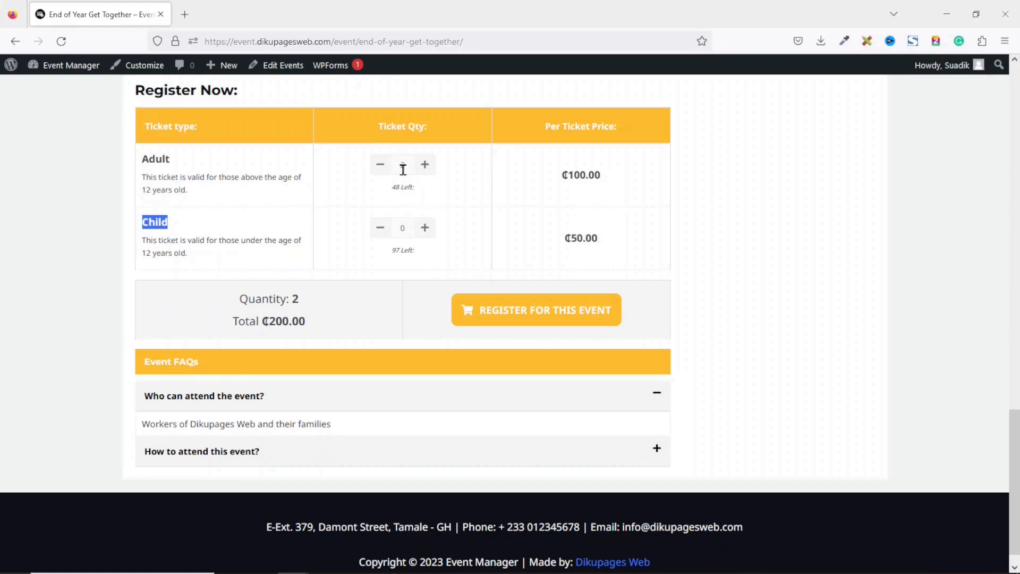
left_click_drag(563, 177, 621, 177)
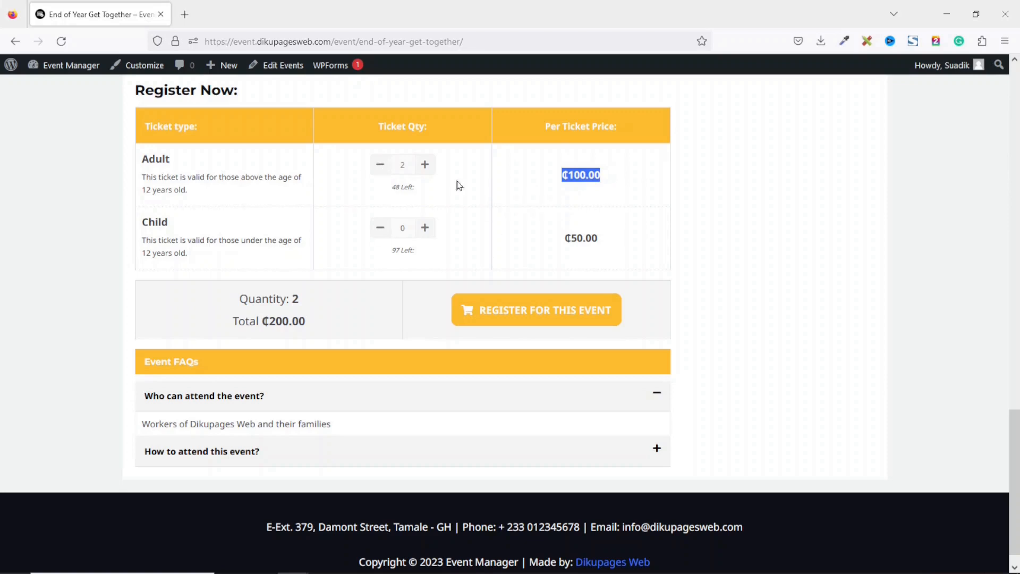
left_click_drag(262, 323, 332, 331)
left_click(334, 330)
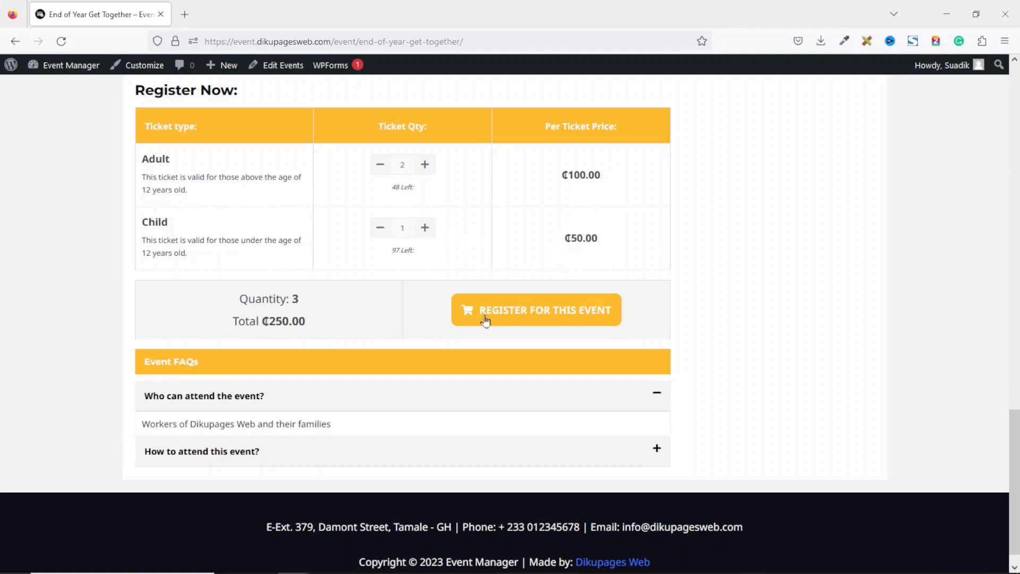
left_click_drag(234, 321, 325, 328)
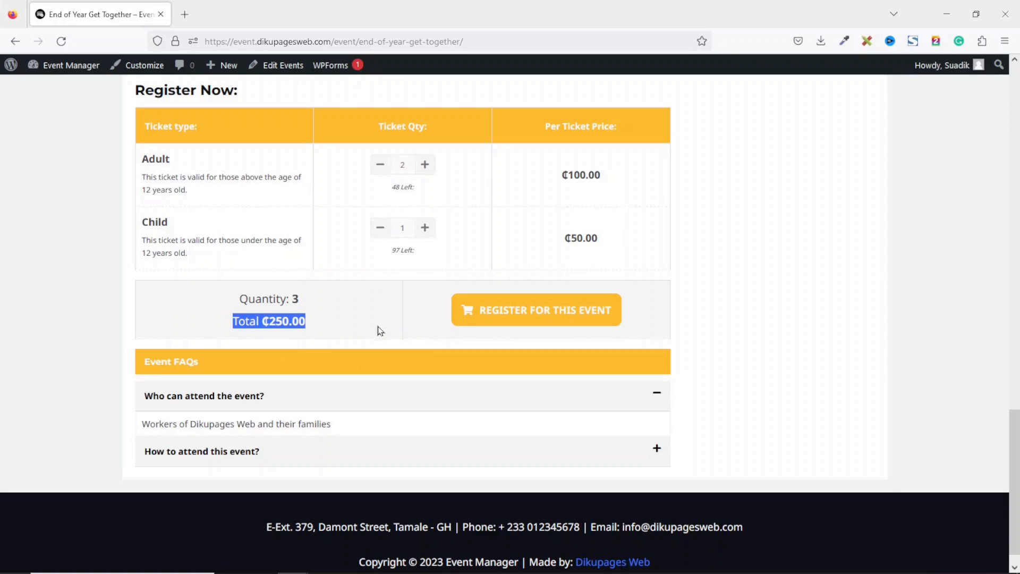
Register the tickets and review the checkout's billing details and Your order summary
left_click(534, 315)
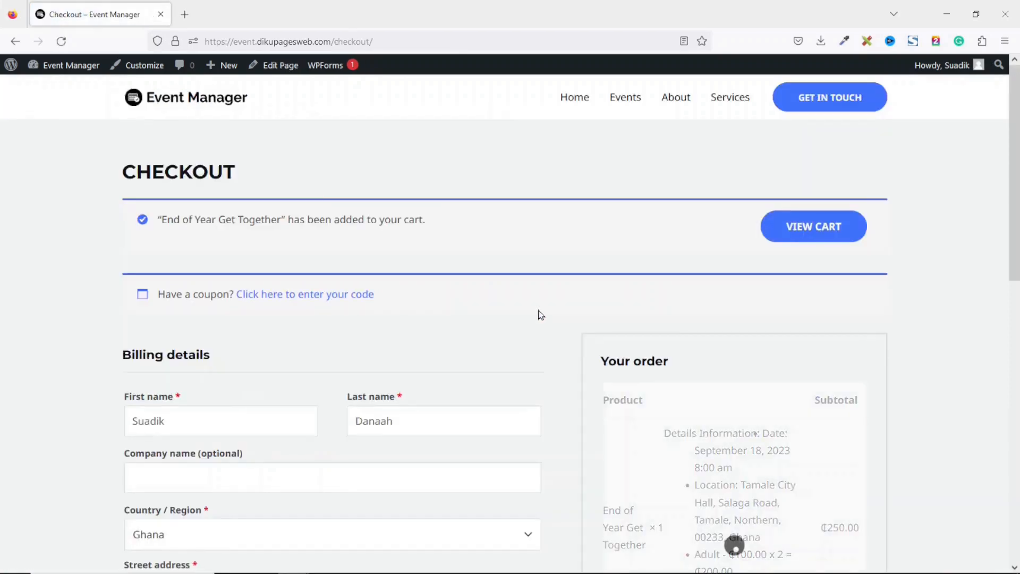
scroll(1008, 237, "down", 6)
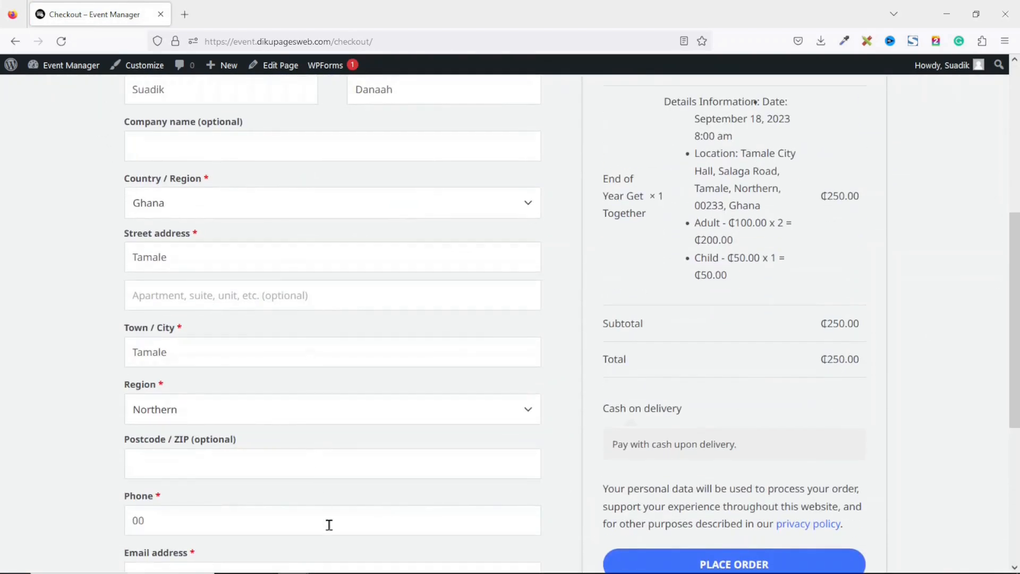
scroll(1012, 299, "down", 1)
scroll(1011, 299, "down", 4)
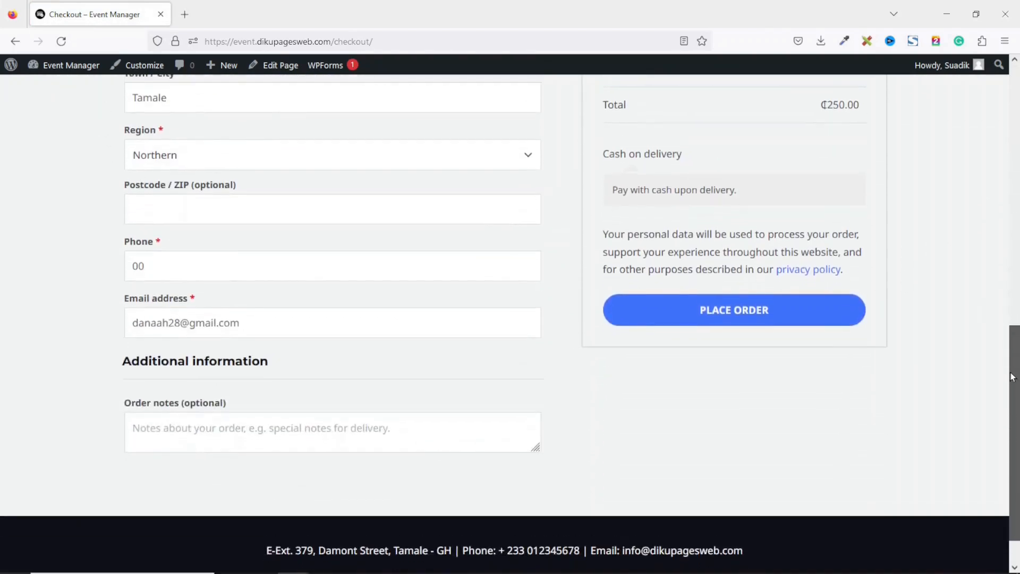
scroll(1010, 212, "up", 9)
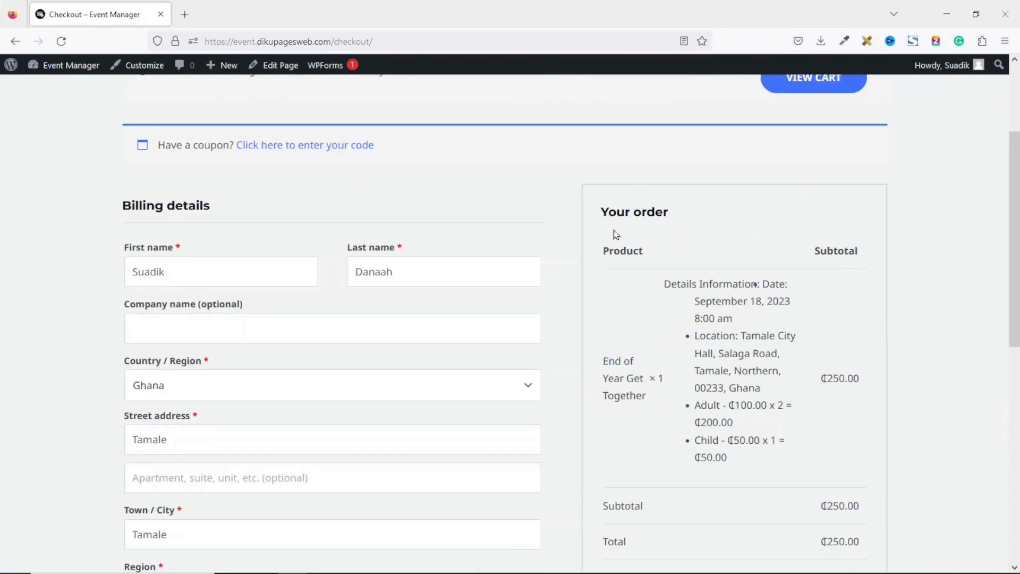
left_click_drag(599, 212, 684, 222)
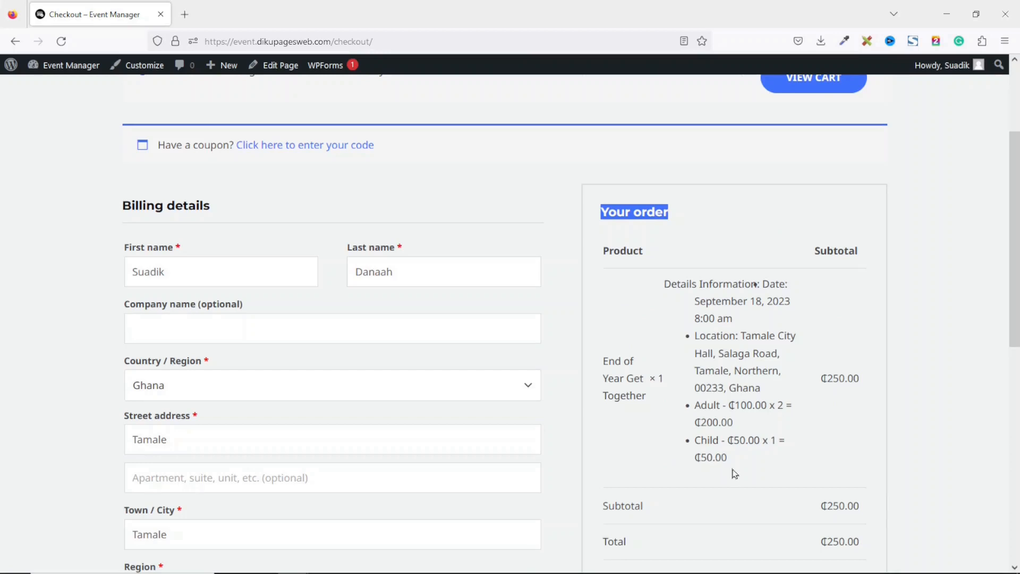
Pay with Cash on delivery and place the ₵250.00 order
scroll(1016, 260, "down", 2)
scroll(1015, 260, "down", 4)
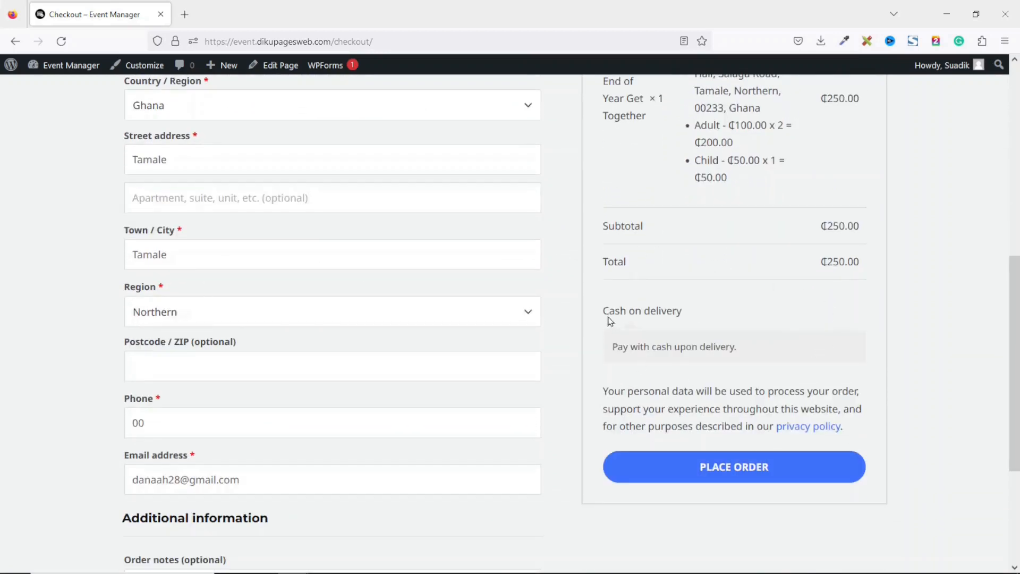
left_click_drag(608, 312, 718, 324)
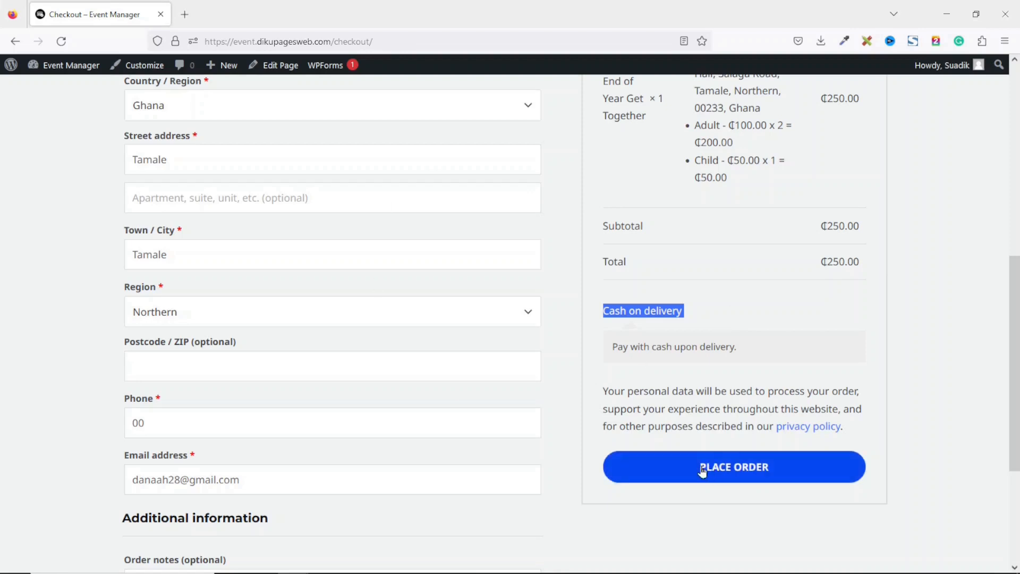
left_click(746, 477)
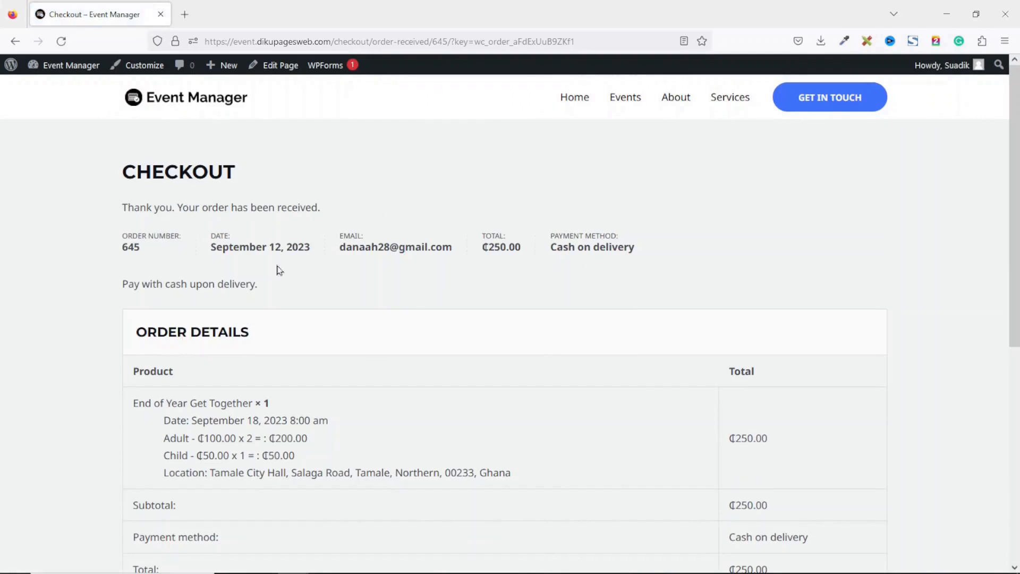
Review the order number, 2 Adult and 1 Child line items, and billing address
left_click_drag(120, 250, 140, 250)
left_click(189, 269)
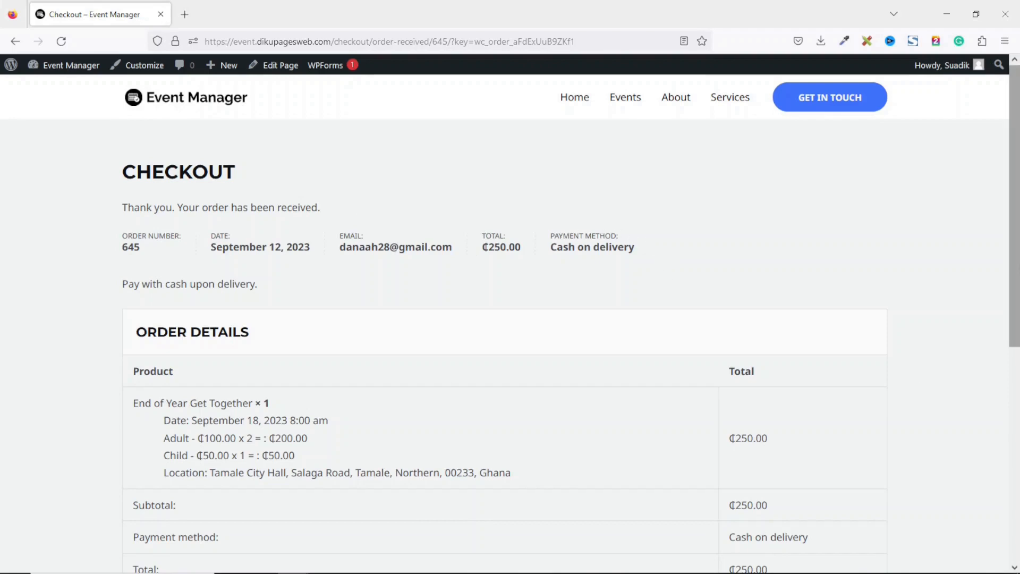
scroll(447, 377, "down", 3)
scroll(446, 377, "down", 3)
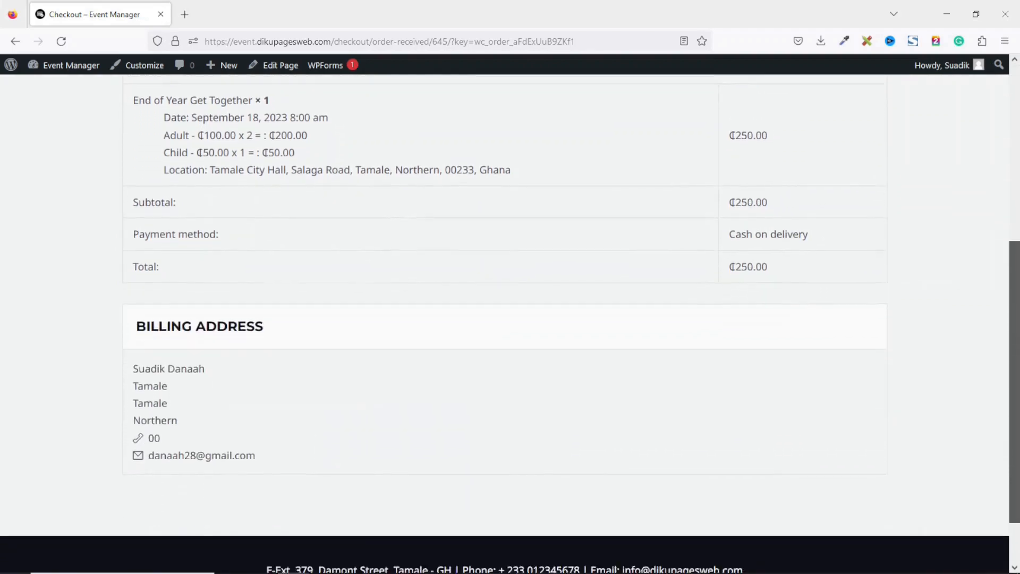
scroll(510, 324, "up", 6)
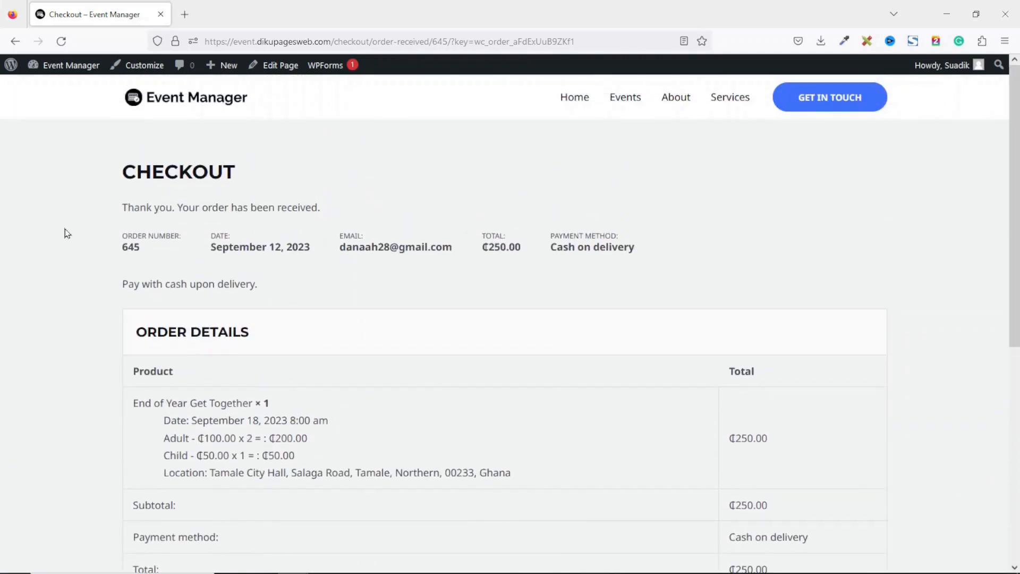
left_click_drag(122, 248, 136, 247)
left_click(136, 247)
double_click(133, 247)
Go to WooCommerce Orders from the Dashboard and edit the newest order
mouse_move(60, 67)
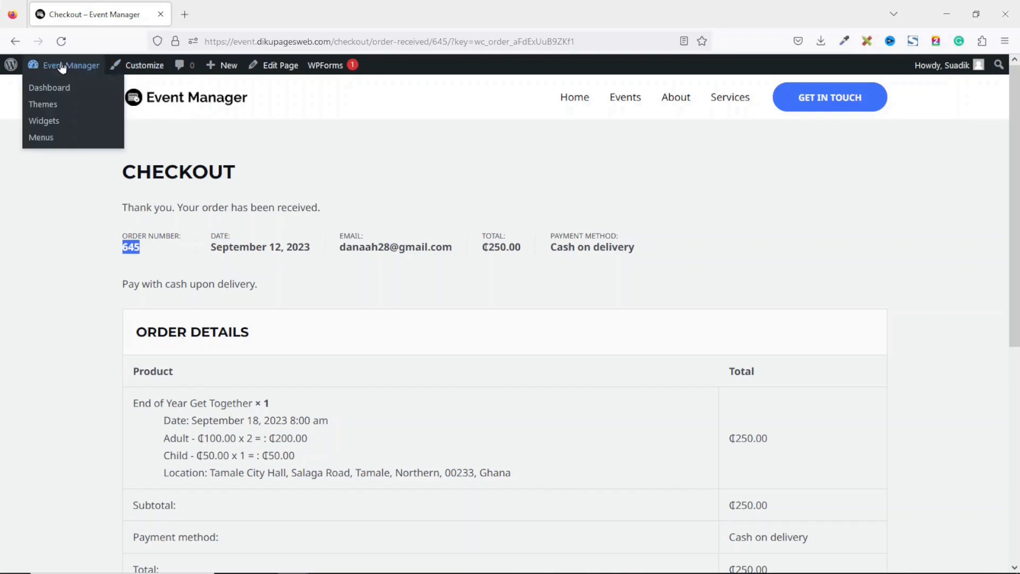
left_click(45, 88)
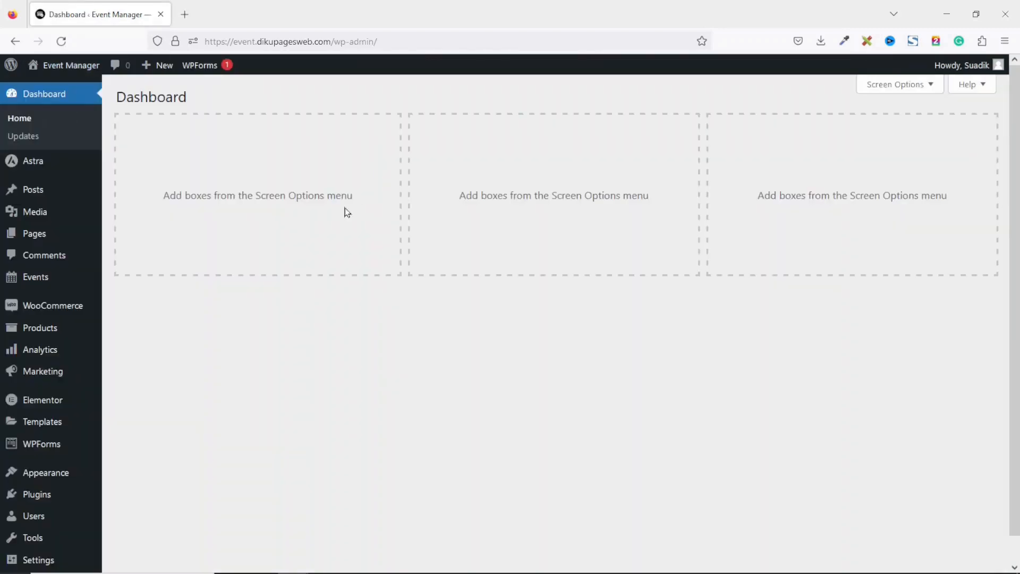
mouse_move(47, 307)
left_click(119, 325)
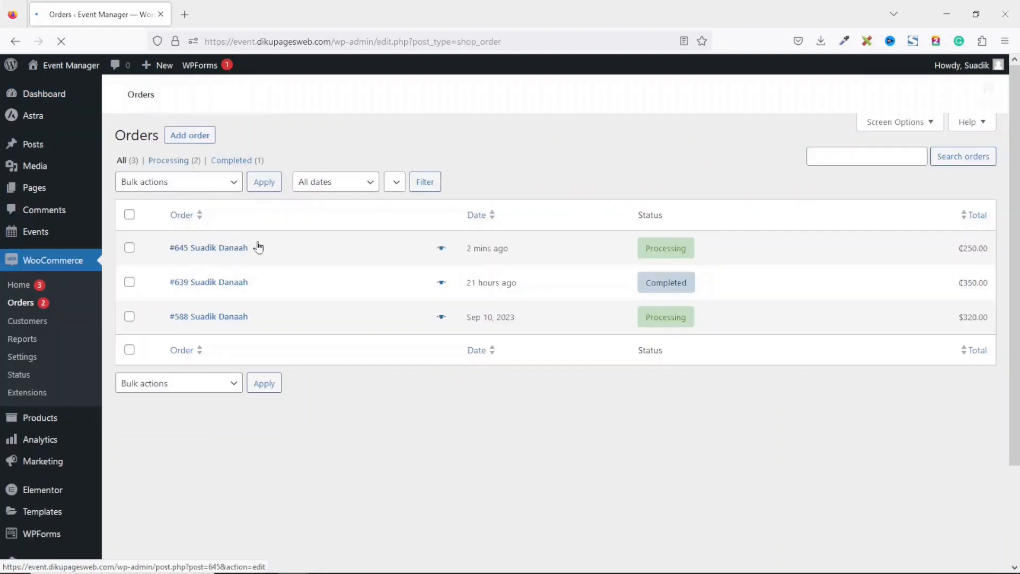
left_click(218, 251)
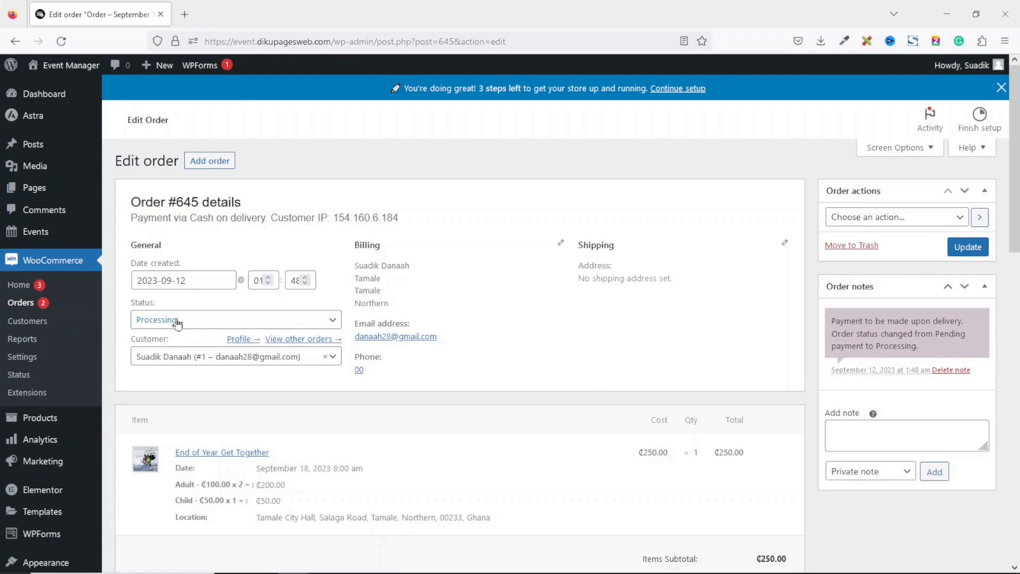
Check the order's Adult and Child ticket line items totalling ₵250.00
scroll(674, 359, "down", 4)
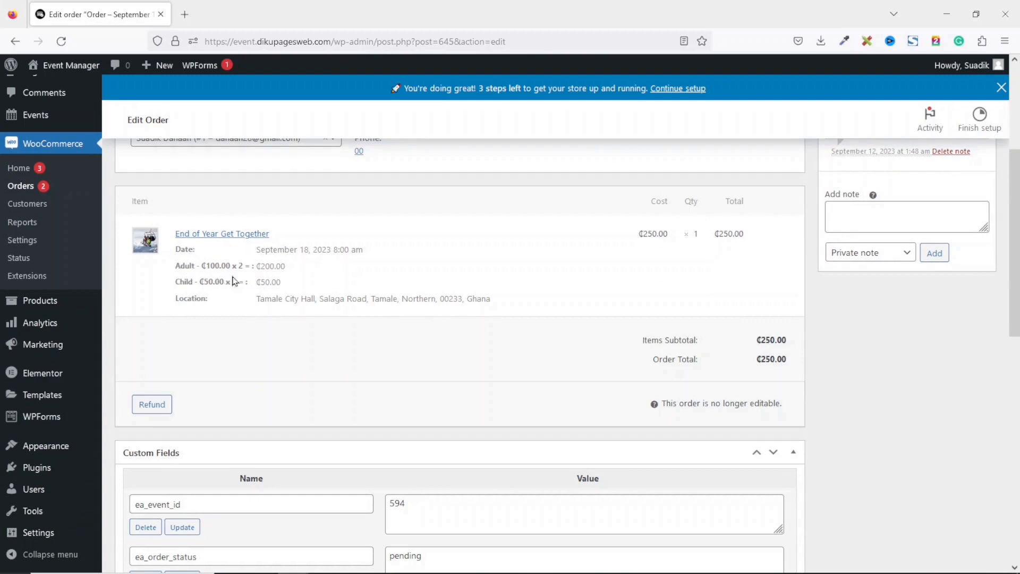
left_click_drag(176, 266, 289, 265)
left_click_drag(174, 281, 300, 296)
scroll(301, 296, "down", 1)
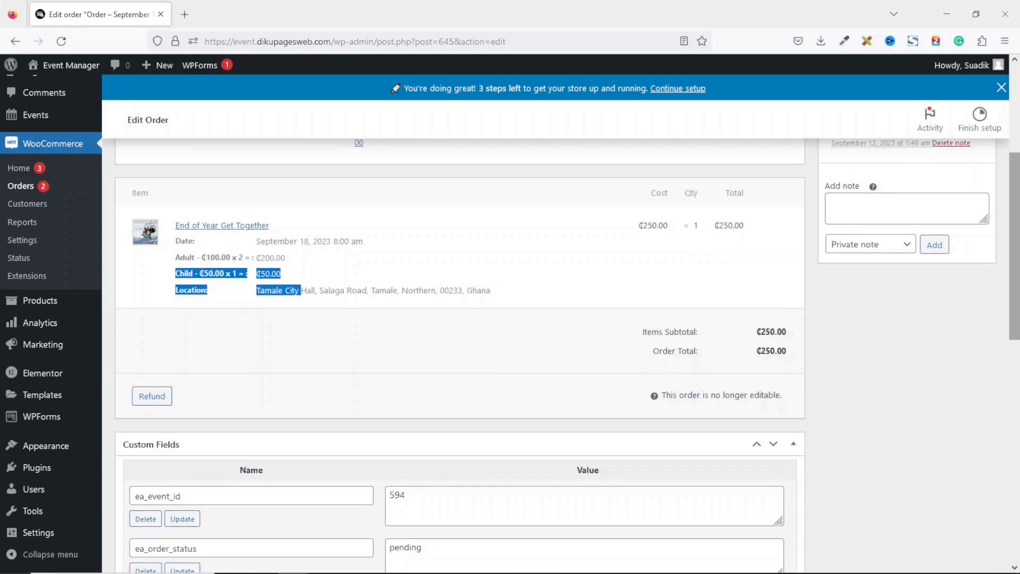
scroll(1015, 281, "up", 5)
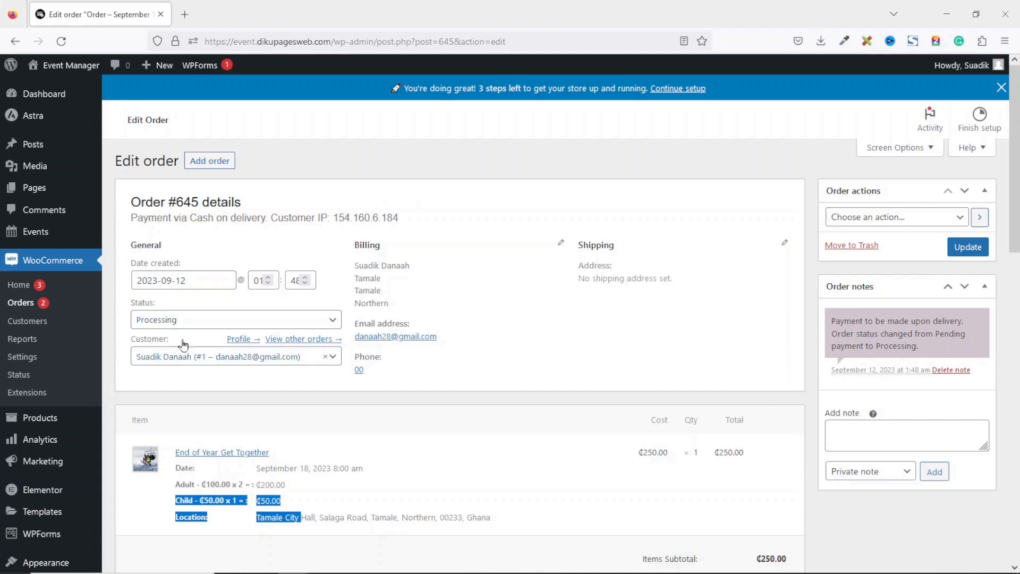
Change the order status from Processing to Completed, update it, and return to the homepage
left_click(176, 324)
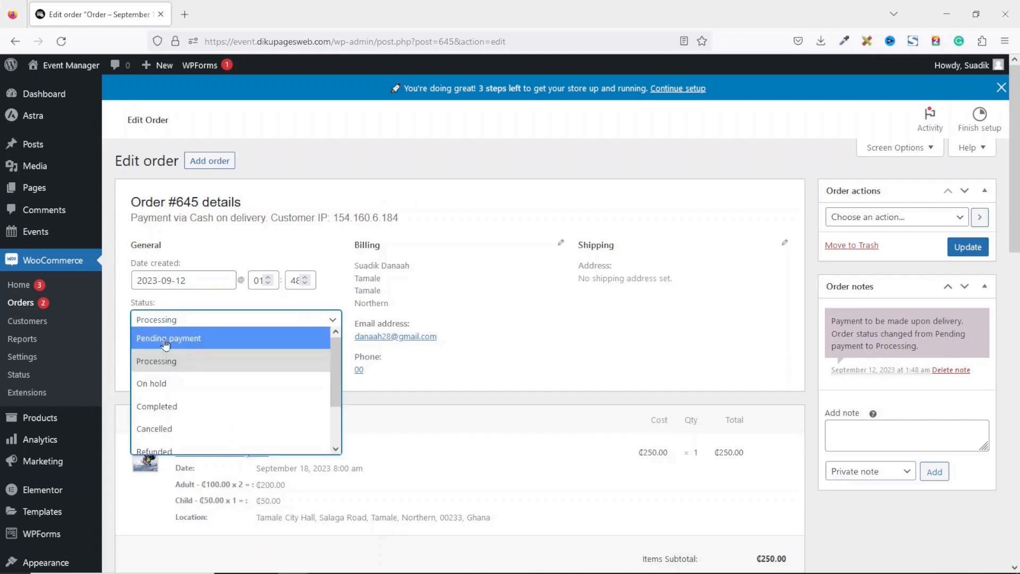
left_click(194, 407)
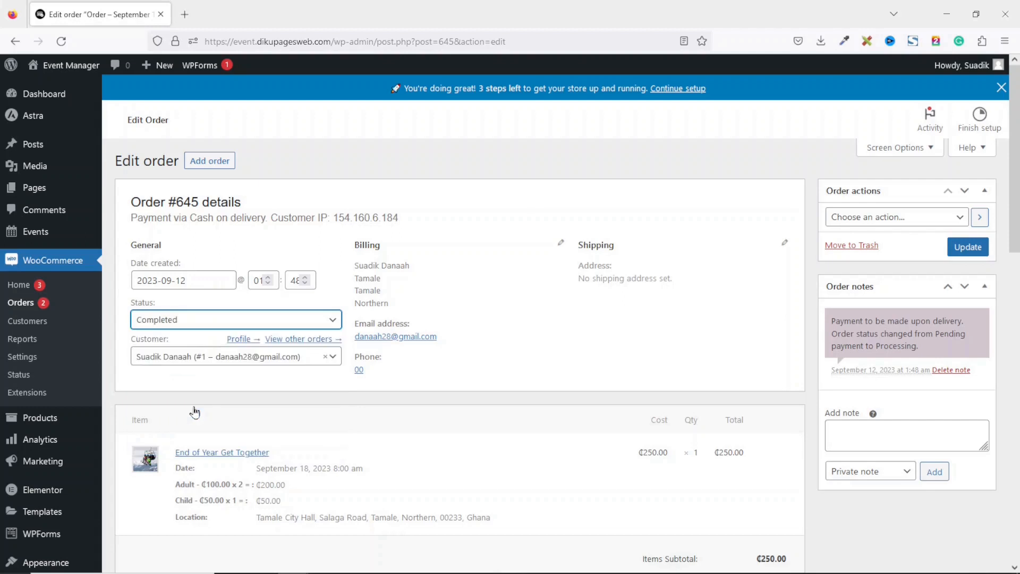
left_click(974, 253)
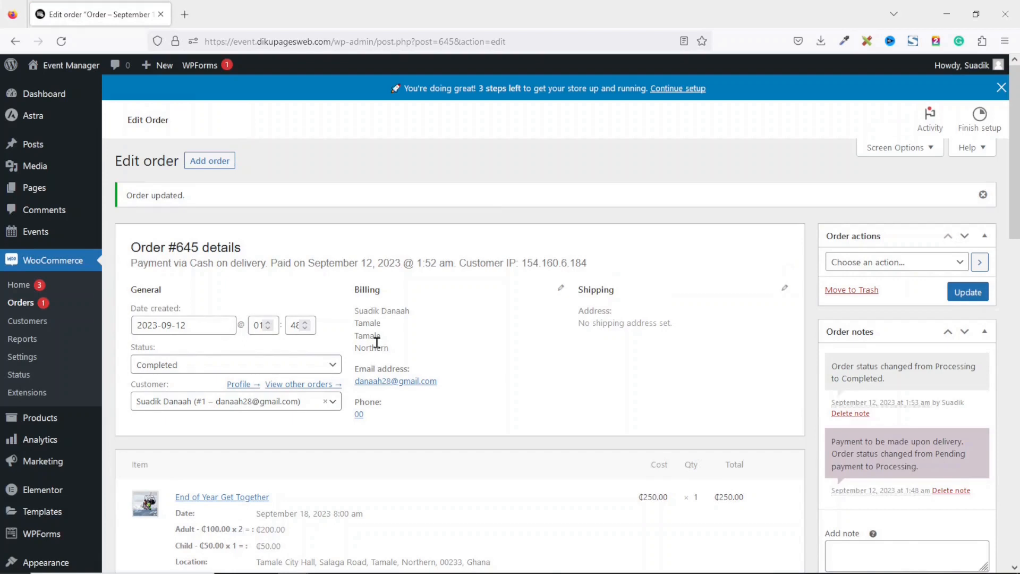
mouse_move(69, 67)
left_click(88, 88)
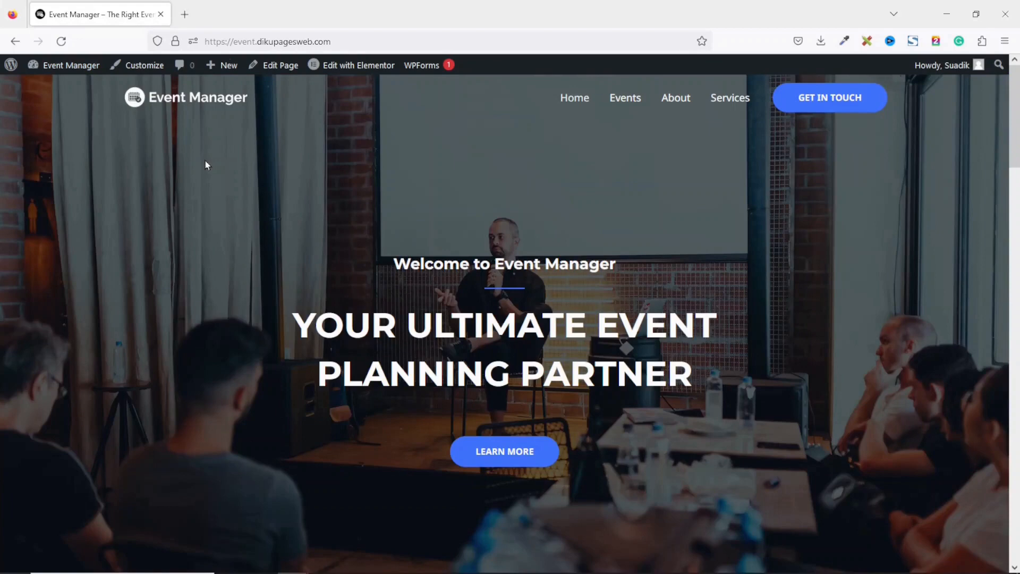
Advance the Upcoming Events carousel several times, then scroll down to the Become Our Partner section
left_click_drag(1015, 104, 1015, 288)
left_click(851, 191)
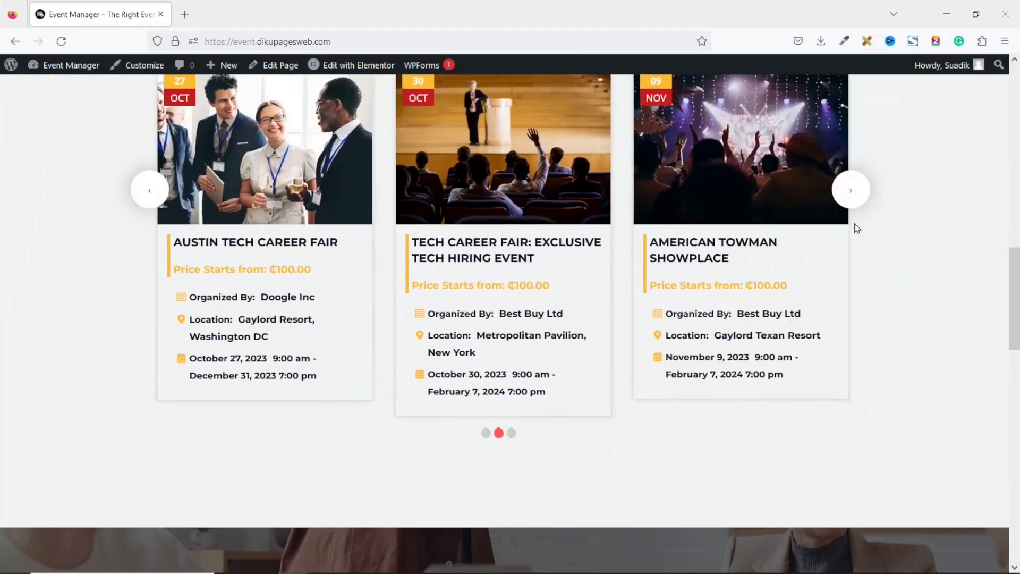
left_click(856, 213)
left_click(857, 214)
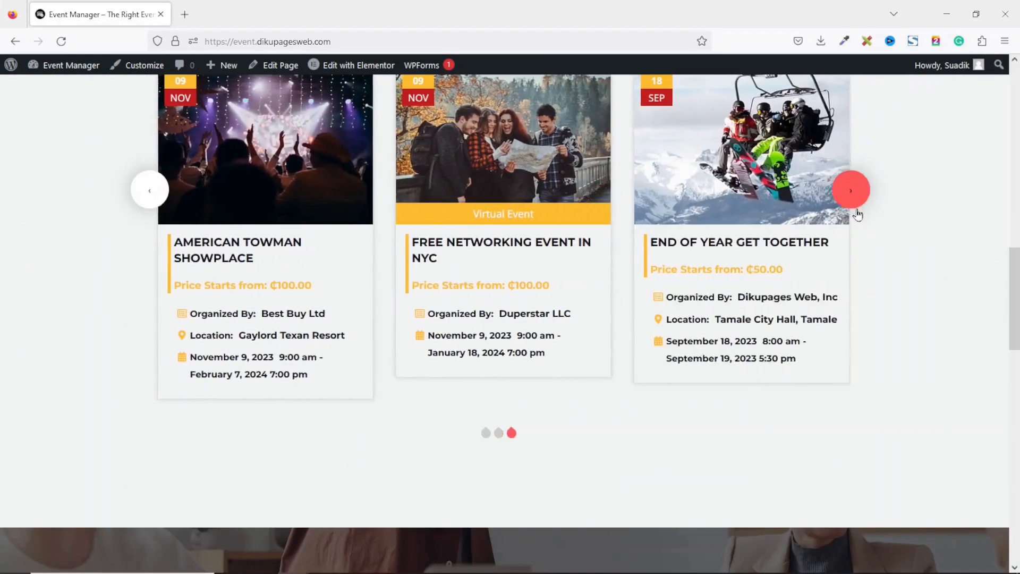
left_click(850, 192)
left_click(851, 191)
left_click_drag(1014, 310, 1013, 106)
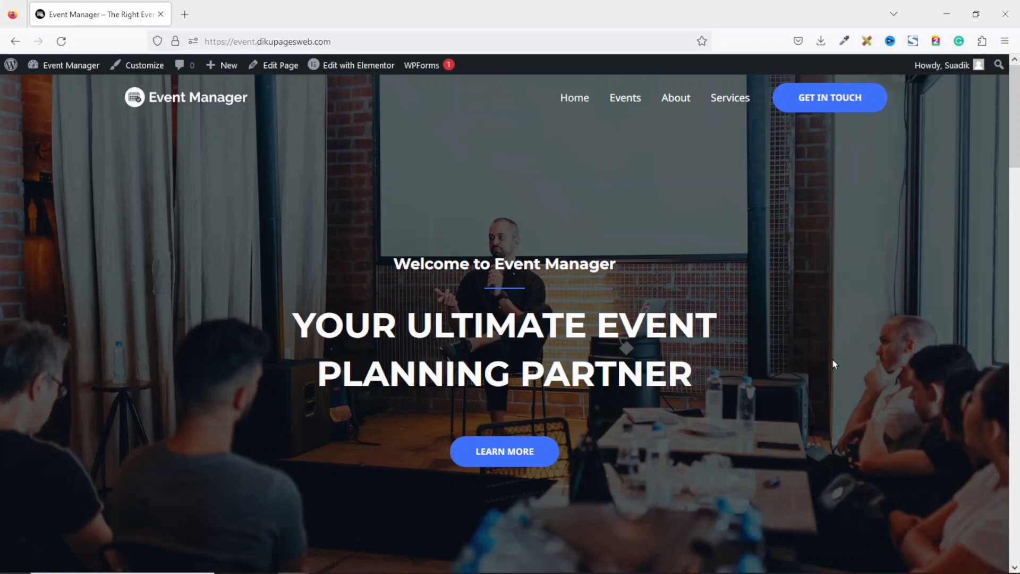
scroll(510, 318, "down", 10)
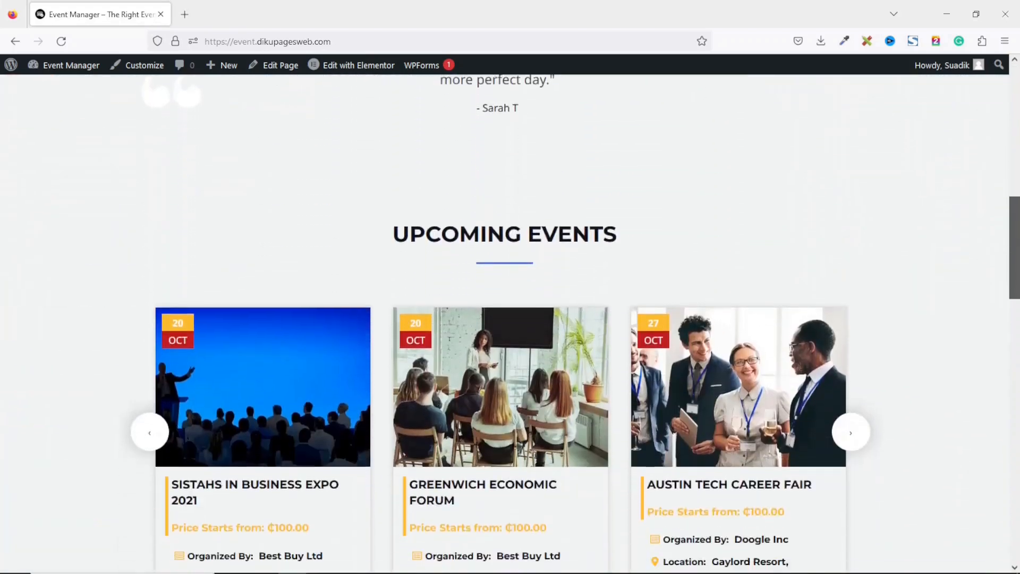
left_click_drag(1014, 241, 996, 467)
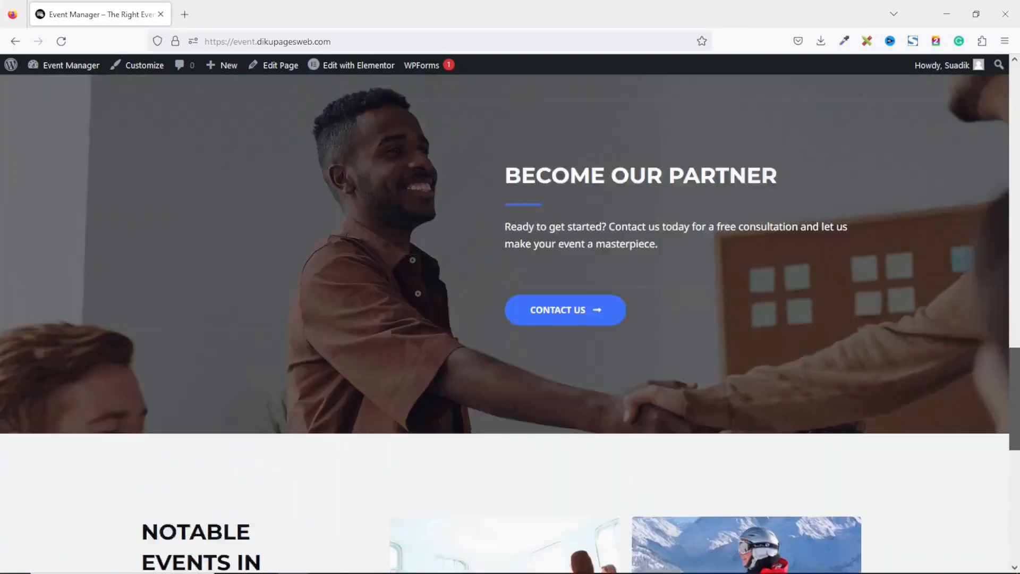
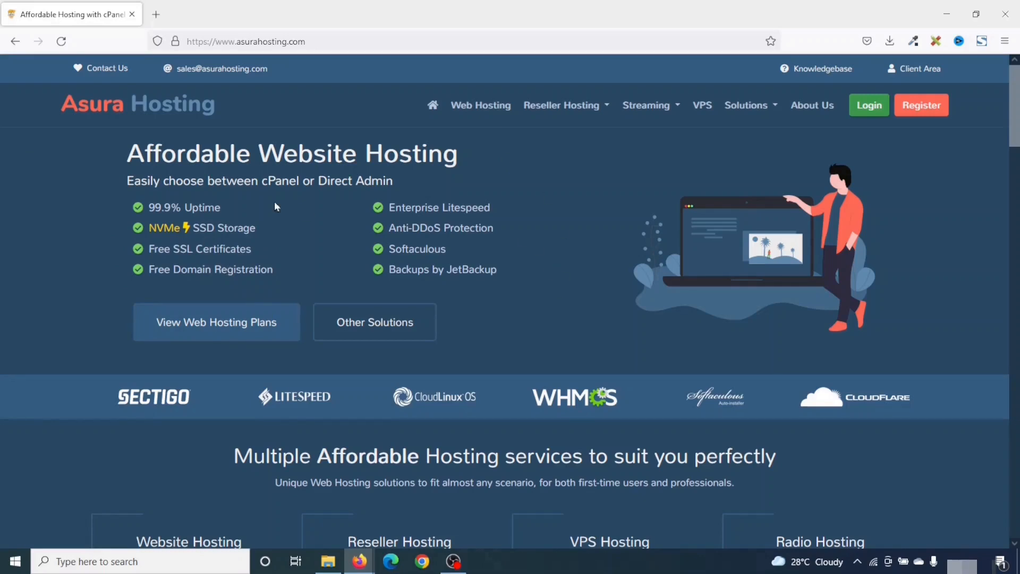
From the Web Hosting plans page, order the $1.00/mo Starter plan
left_click(475, 104)
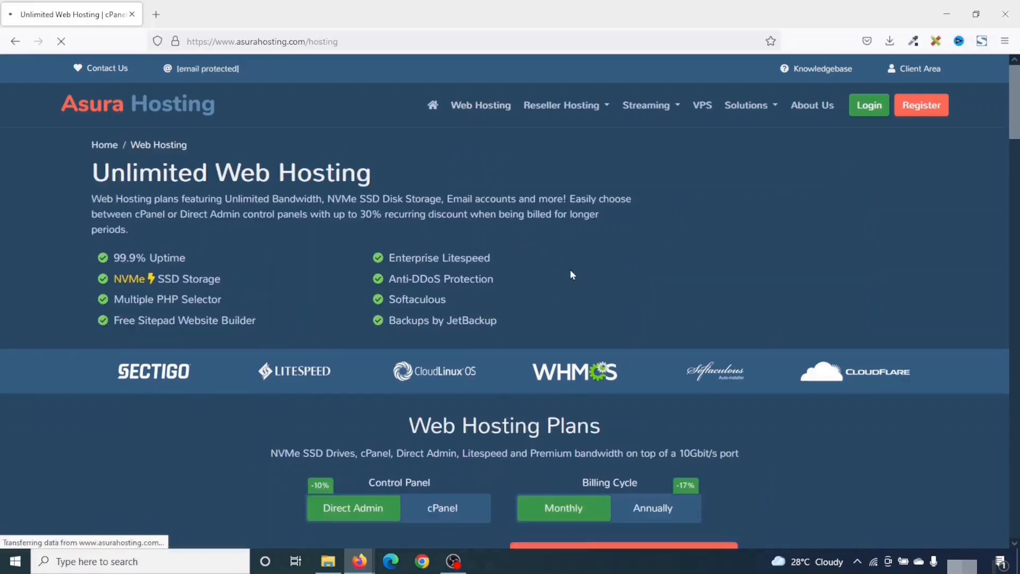
scroll(569, 270, "down", 5)
scroll(569, 270, "down", 1)
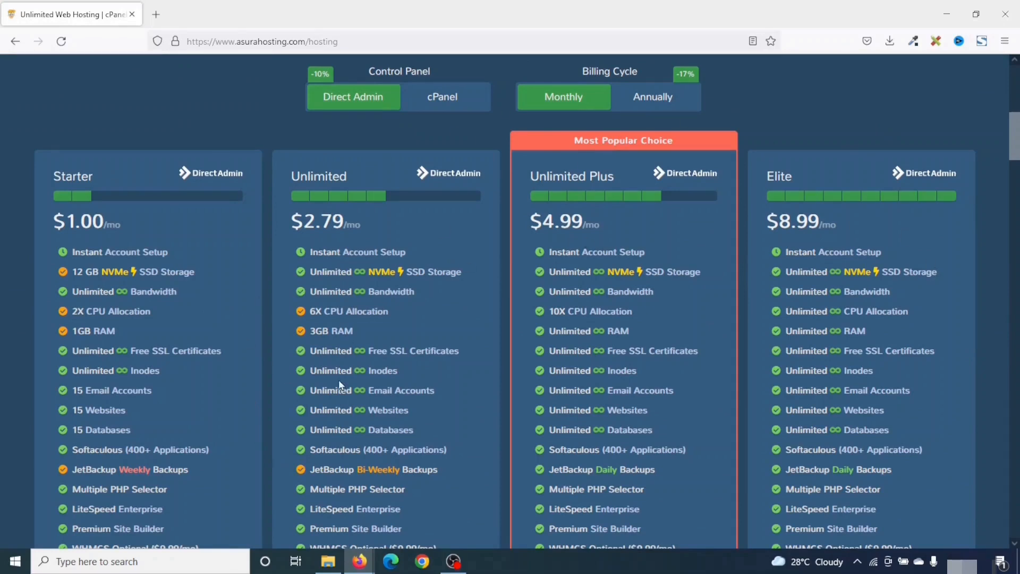
scroll(433, 371, "down", 2)
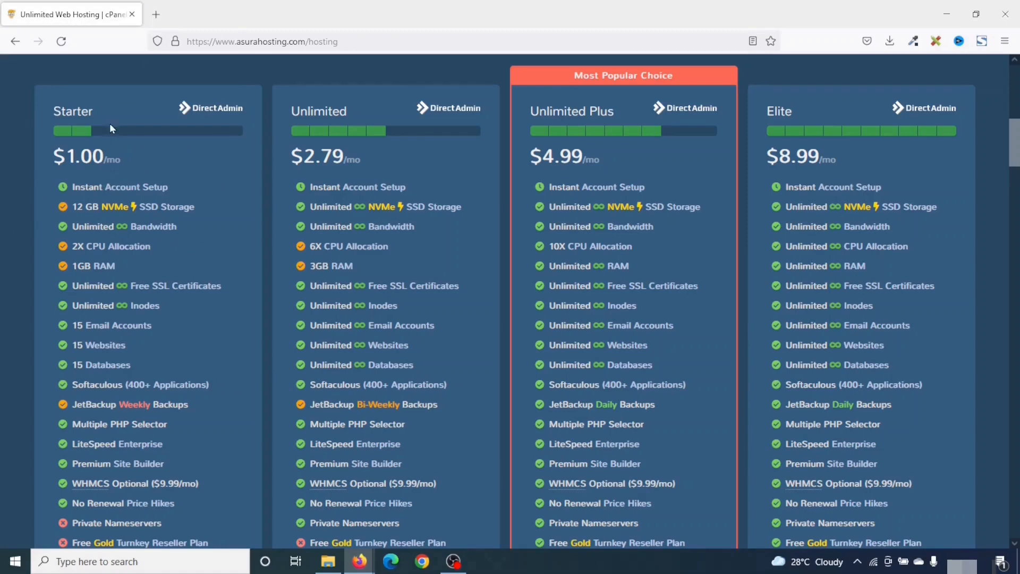
scroll(141, 158, "down", 6)
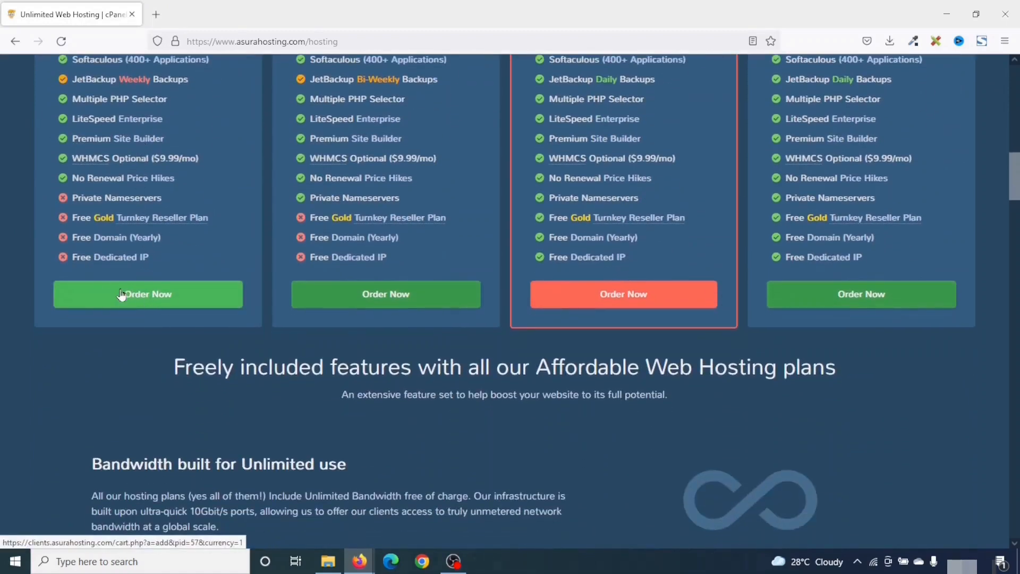
left_click(134, 292)
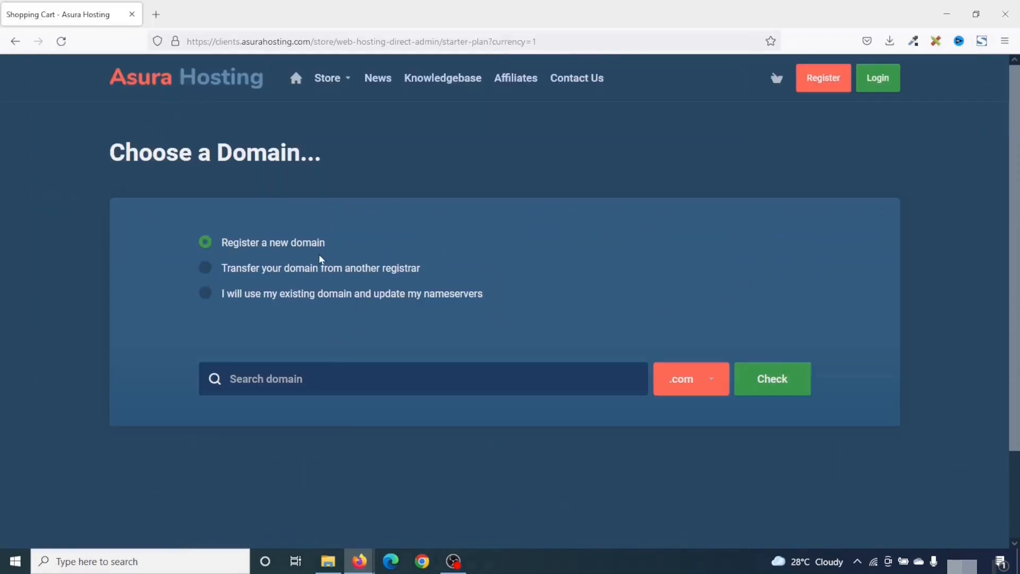
left_click(244, 268)
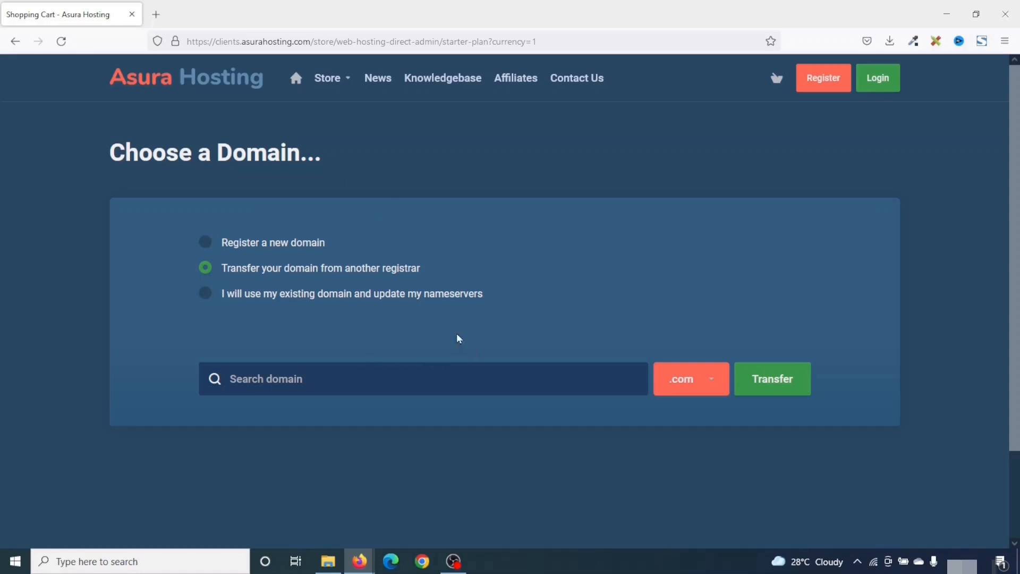
left_click(267, 295)
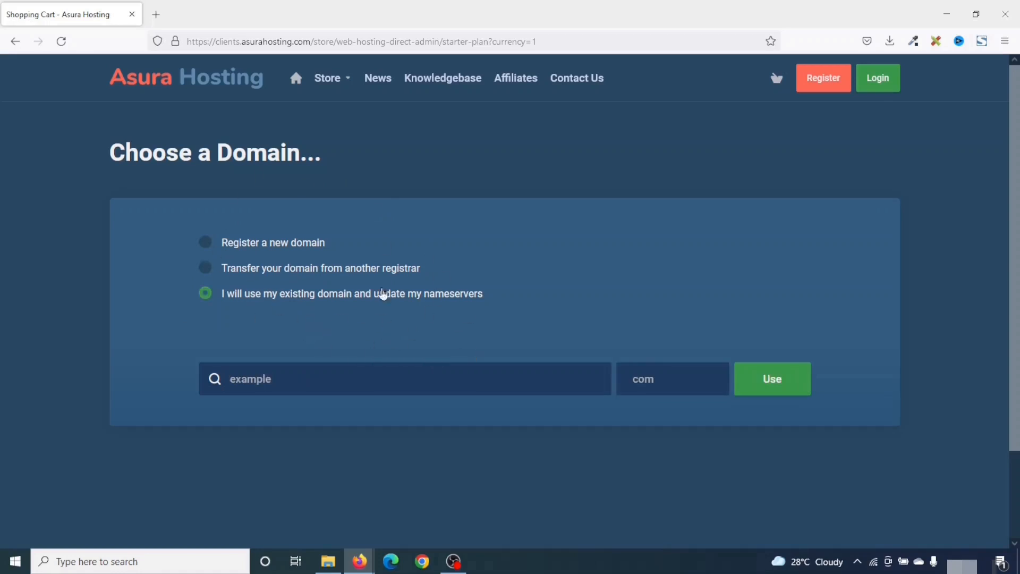
left_click(253, 249)
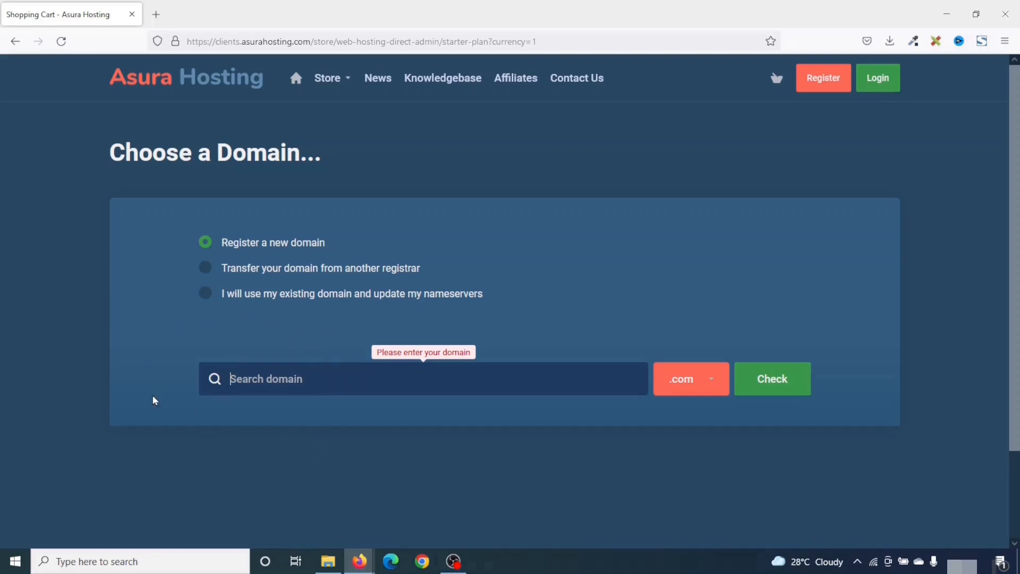
Search for dikupages.com, find it unavailable, and clear the domain search field
type("dikupages")
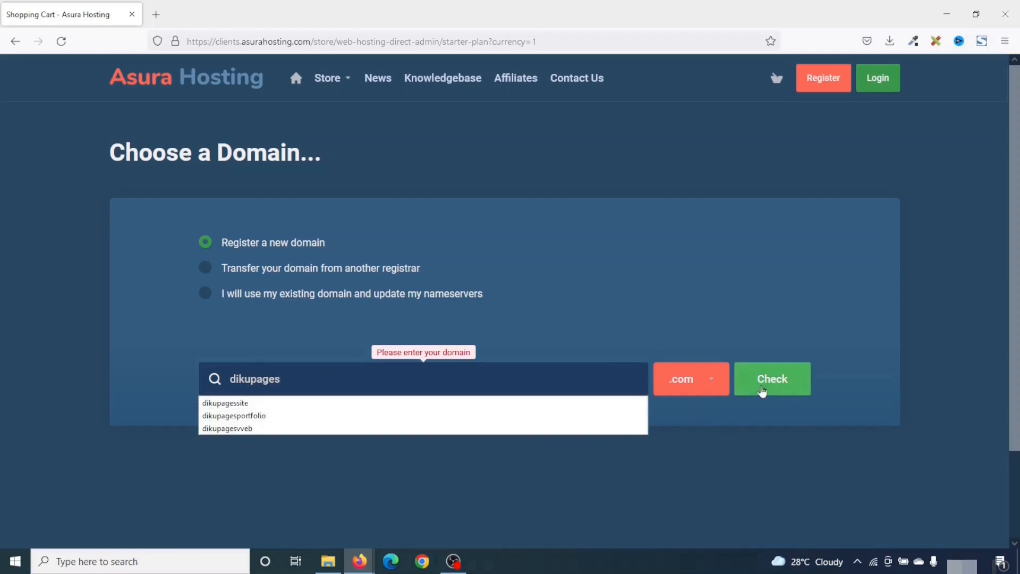
left_click(762, 391)
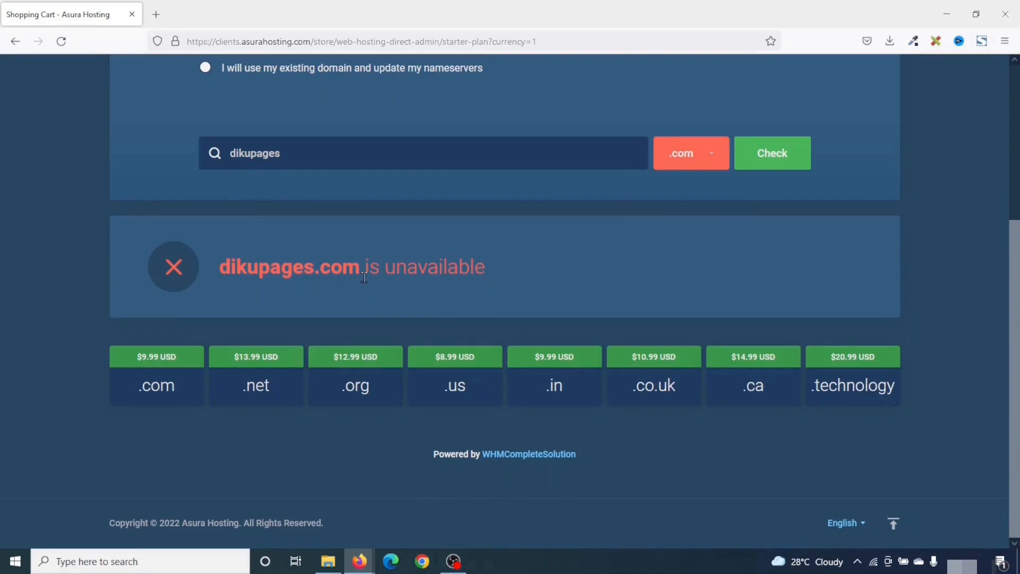
left_click_drag(360, 276, 218, 282)
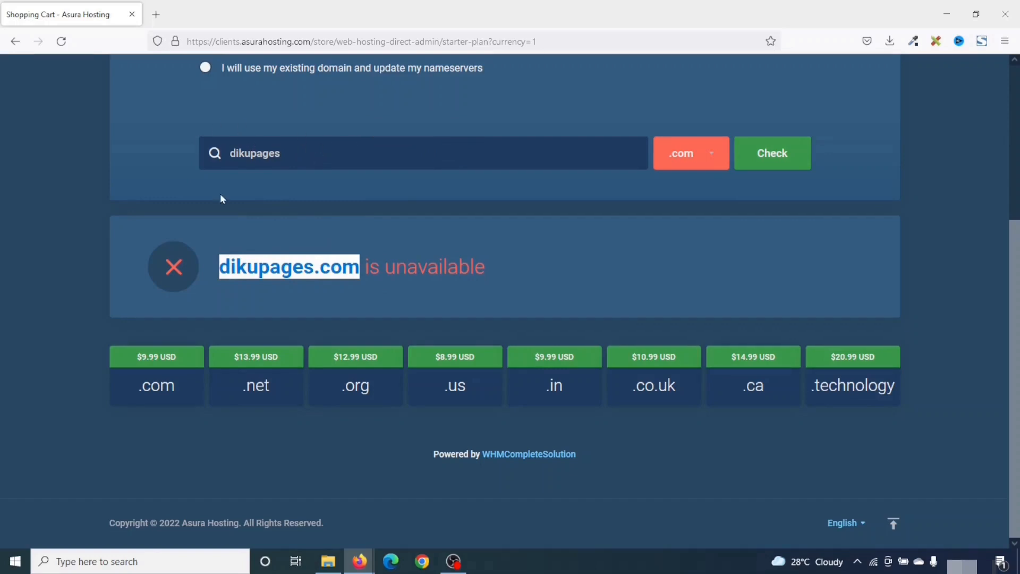
left_click_drag(332, 155, 26, 169)
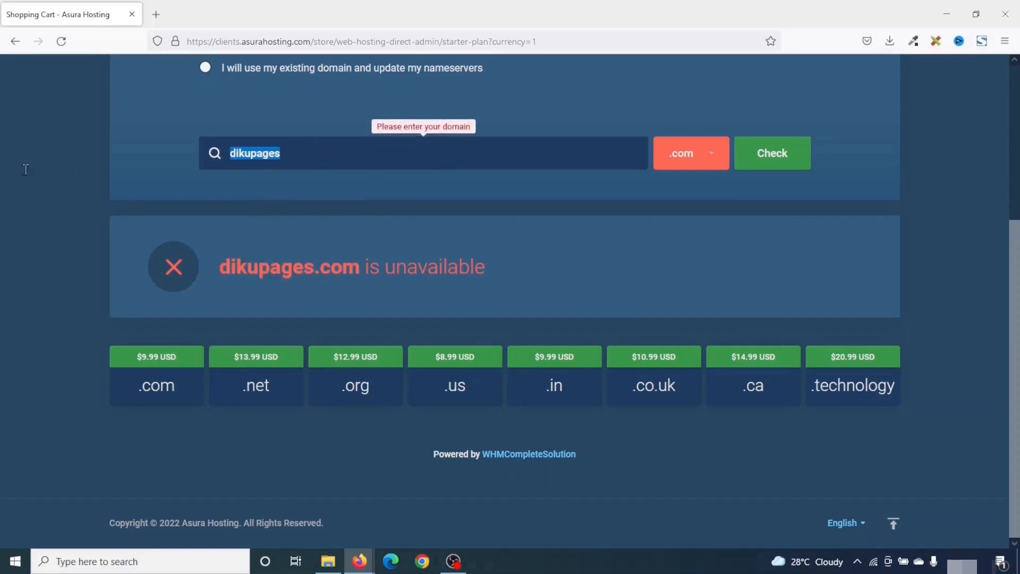
key("BackSpace")
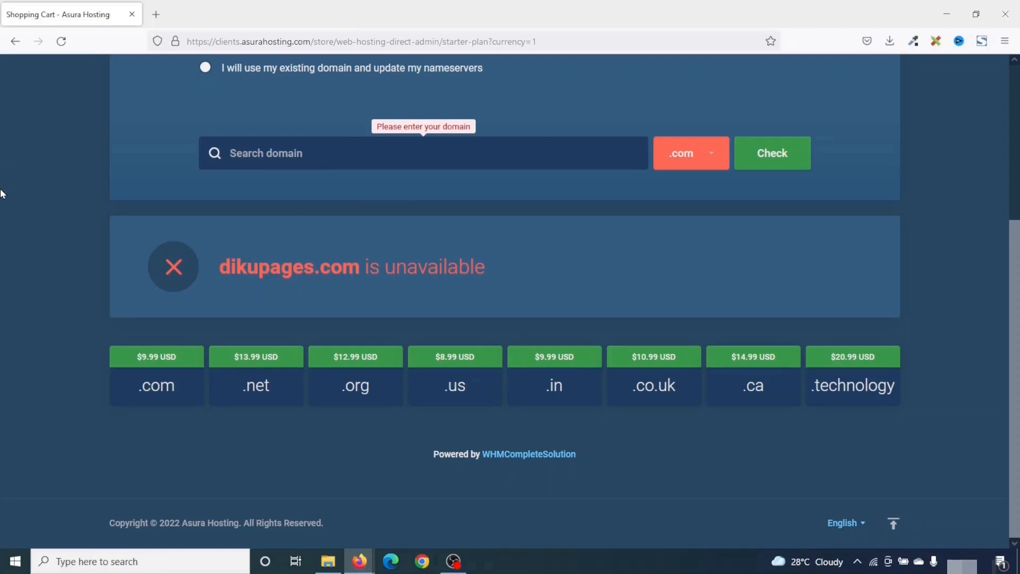
Check dikupagesweb with the .com extension, confirm it is available at $9.99 USD, and continue
type("dikupages")
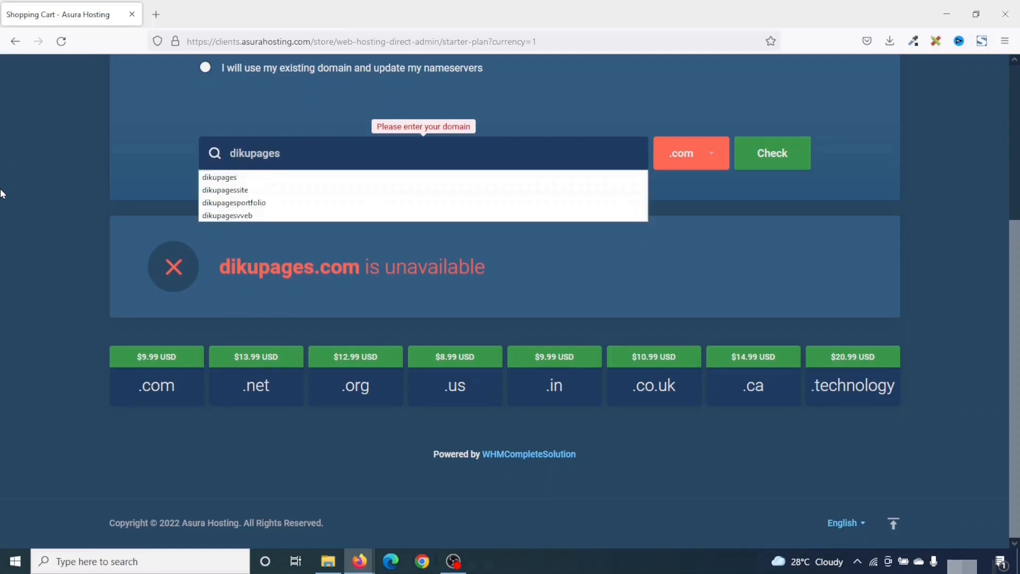
type("web")
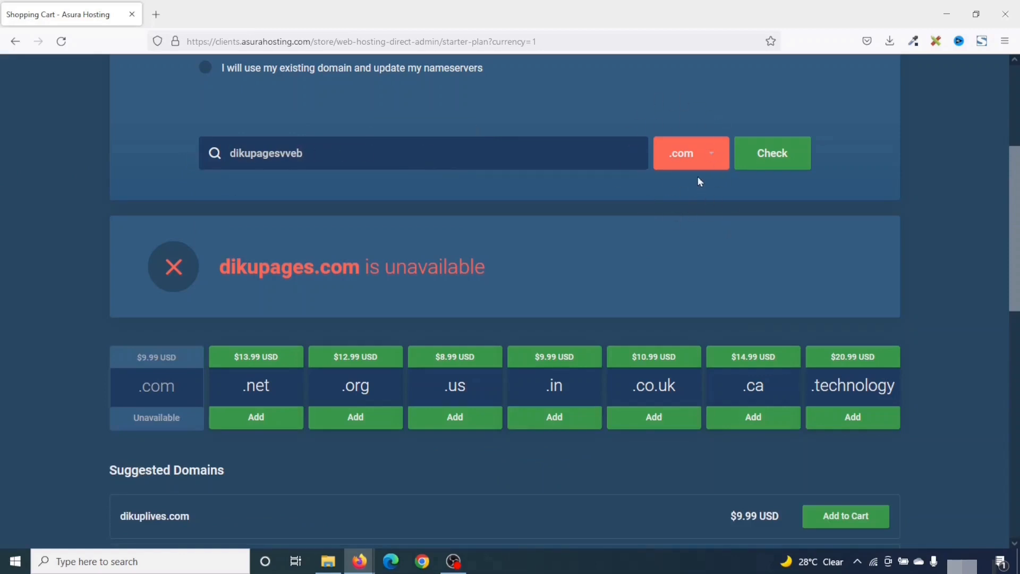
left_click(695, 160)
scroll(654, 255, "up", 1)
scroll(663, 273, "down", 3)
scroll(670, 282, "down", 2)
scroll(669, 293, "up", 4)
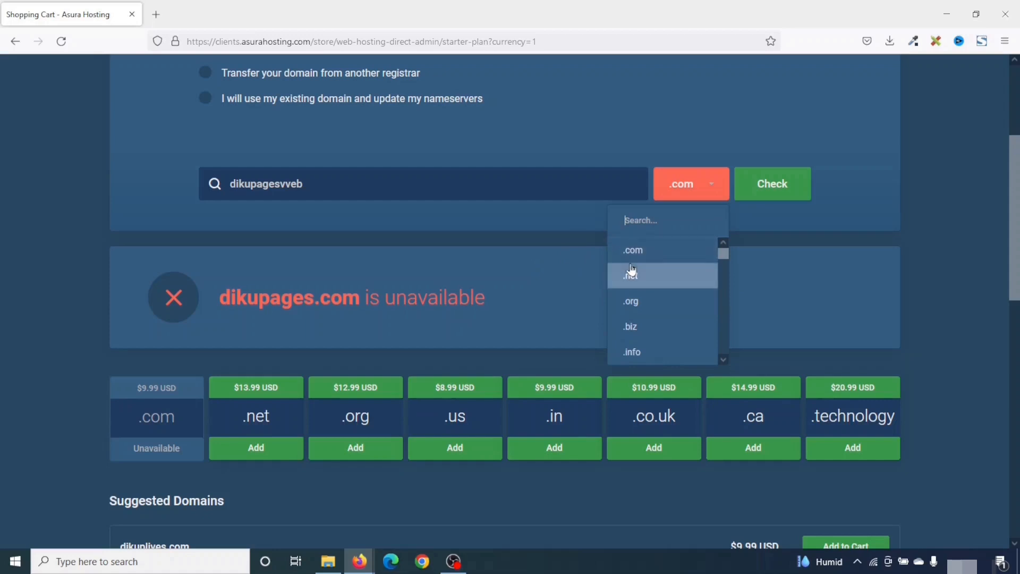
left_click(652, 254)
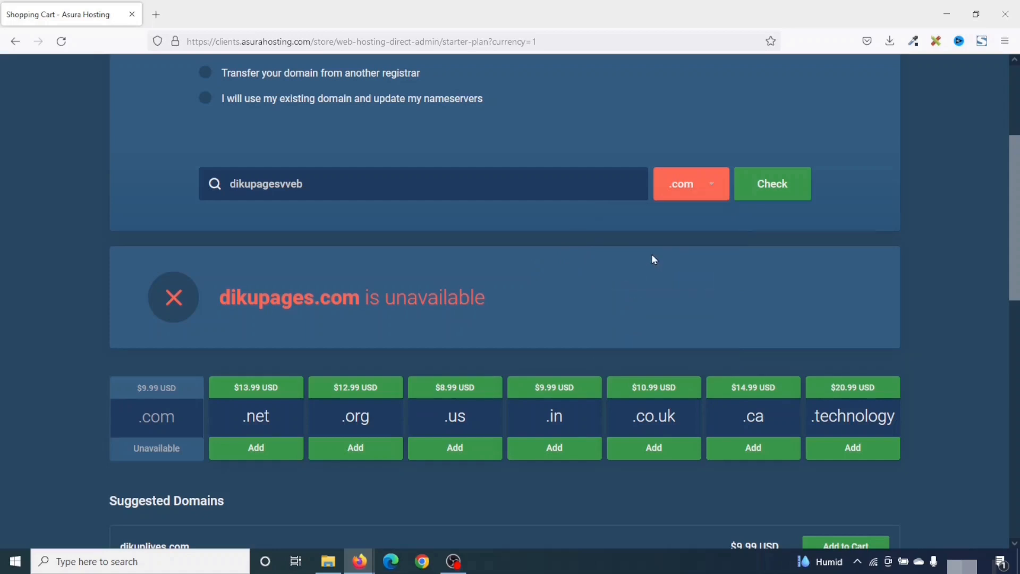
left_click(773, 184)
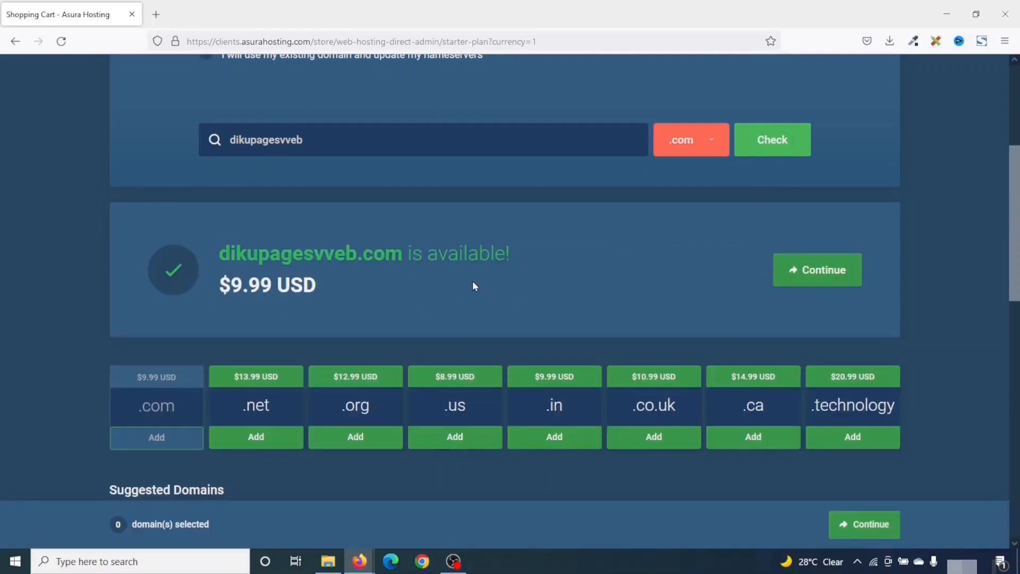
left_click_drag(208, 290, 315, 291)
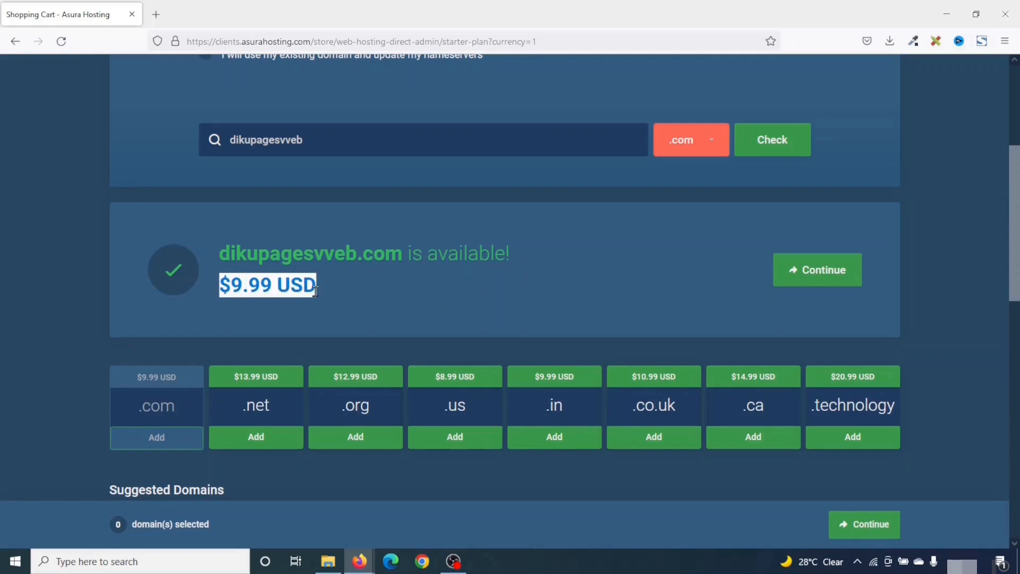
left_click(792, 281)
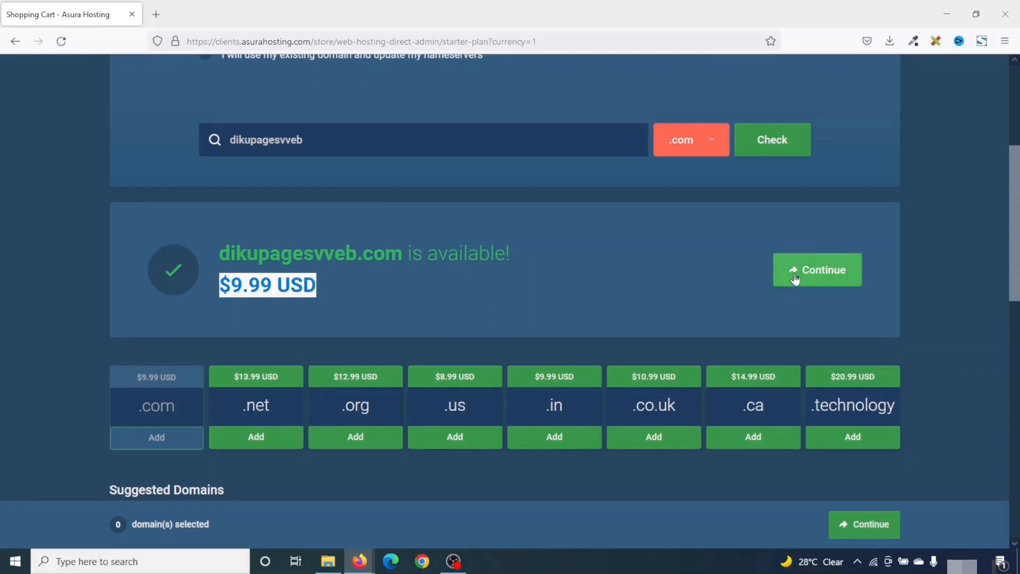
scroll(144, 264, "down", 3)
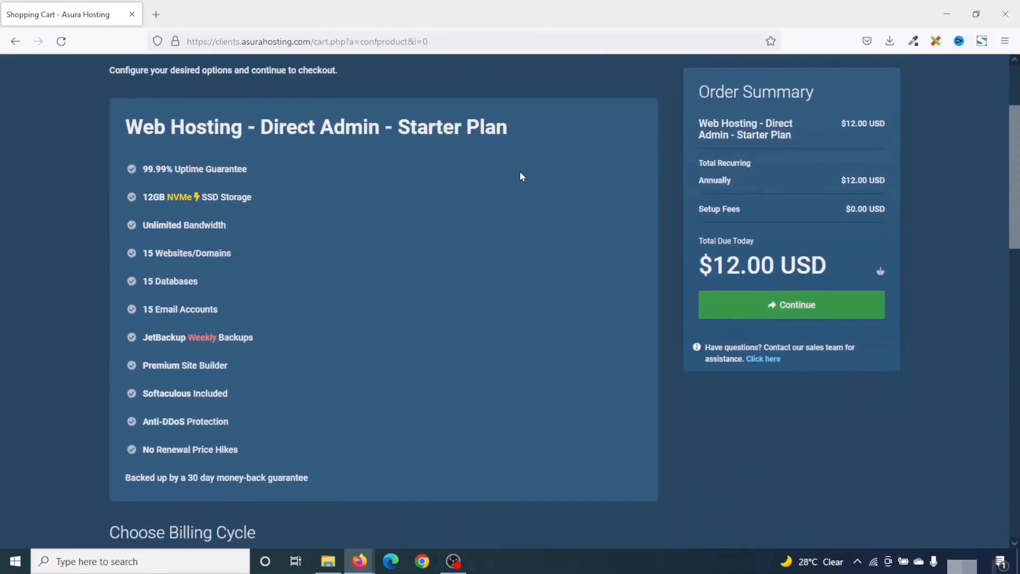
Leave Annually billing ($12.00) with no add-ons checked and continue from the Order Summary
scroll(372, 286, "down", 2)
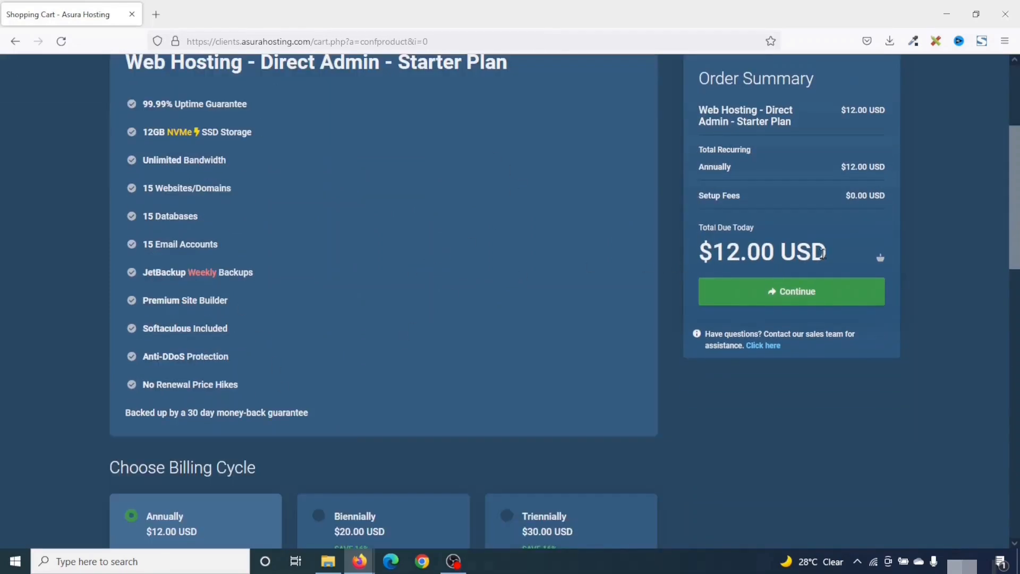
scroll(342, 358, "down", 3)
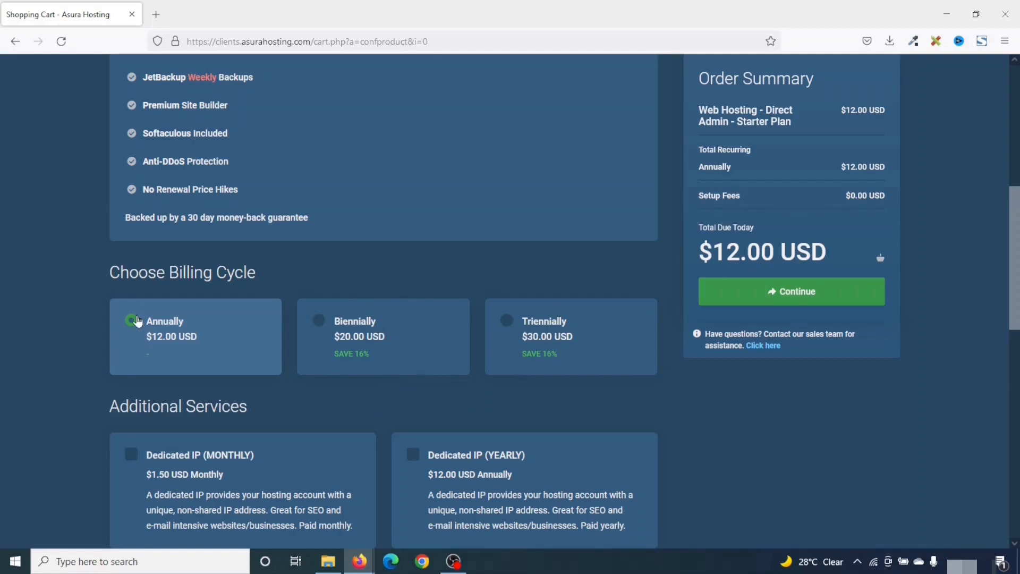
scroll(206, 348, "down", 5)
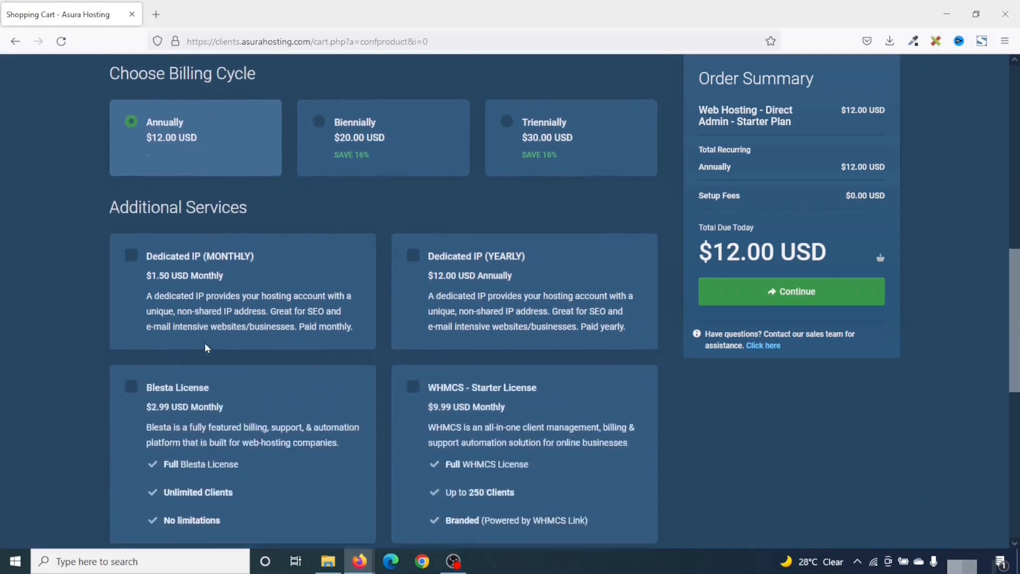
scroll(418, 346, "down", 8)
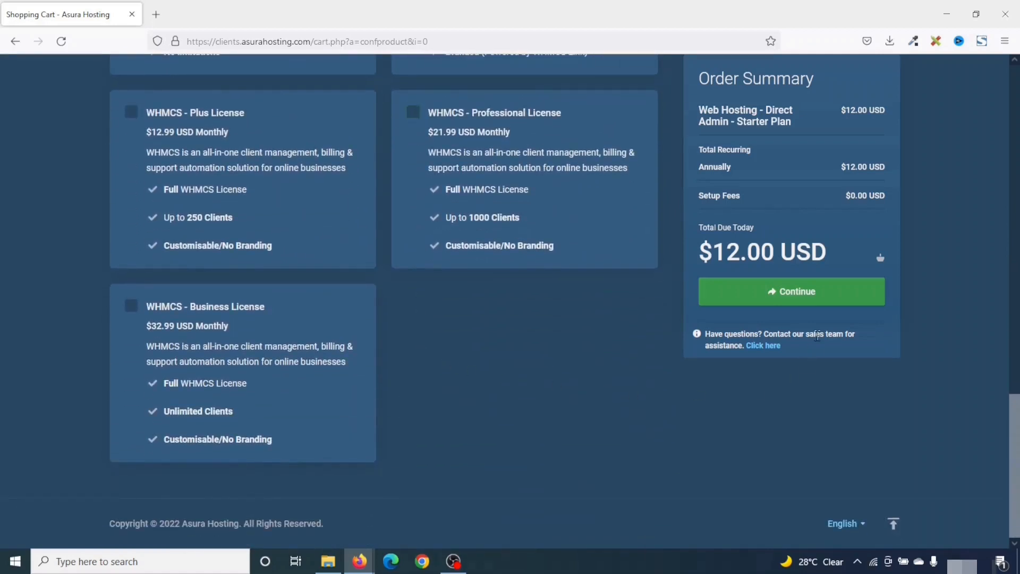
left_click(736, 292)
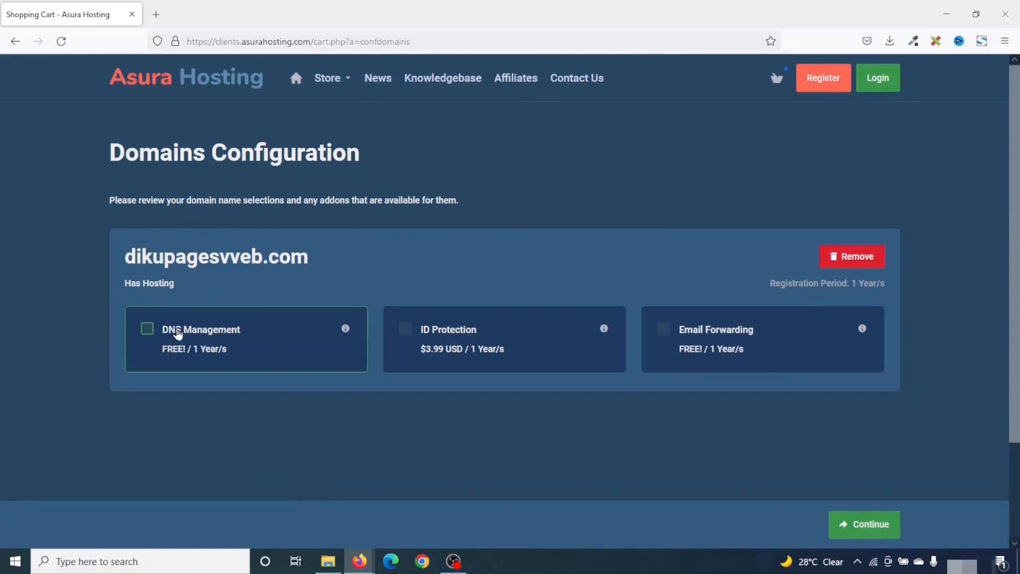
Add free DNS Management and Email Forwarding to dikupagesweb.com and continue to checkout
left_click(180, 333)
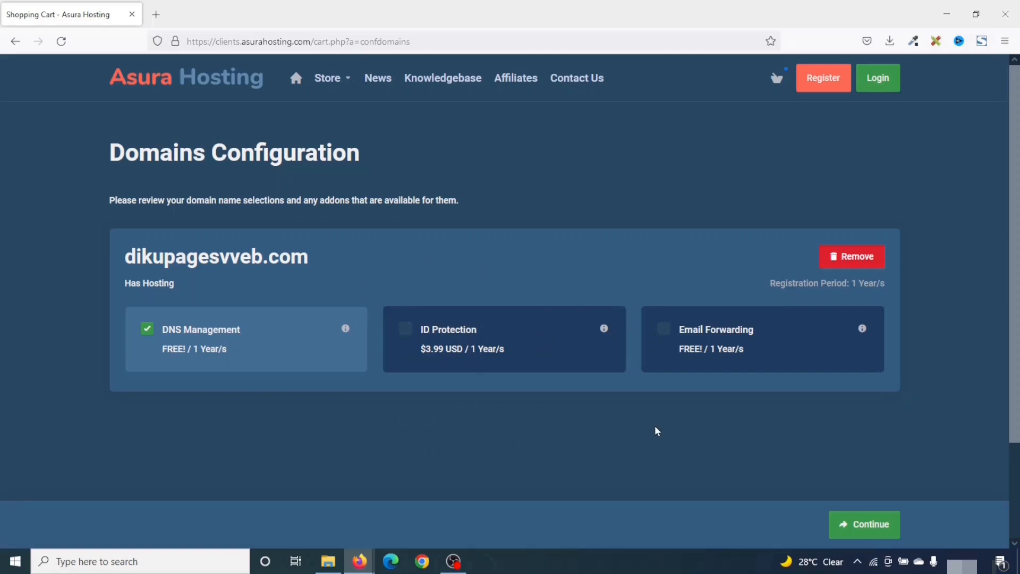
left_click(707, 337)
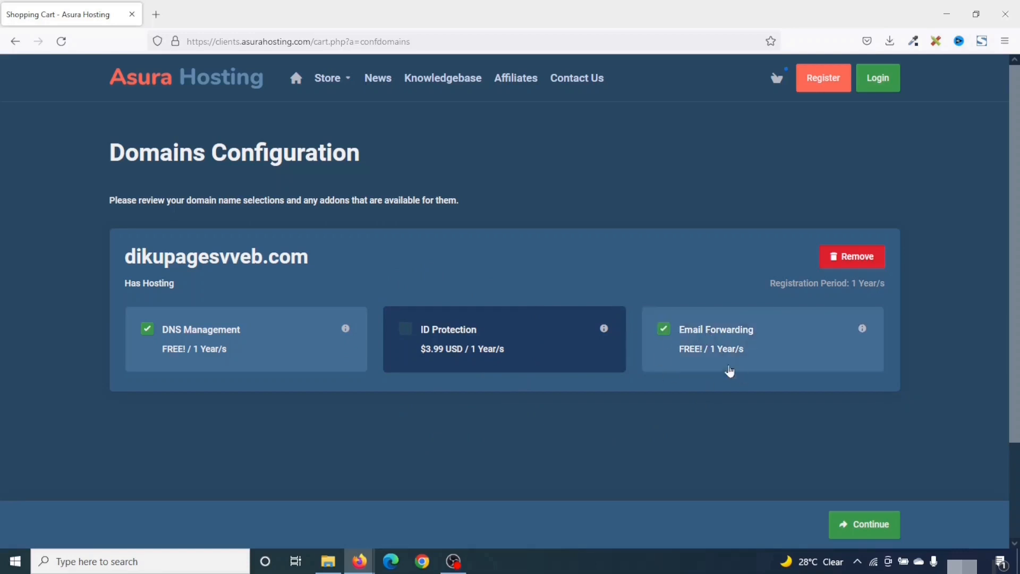
left_click(867, 526)
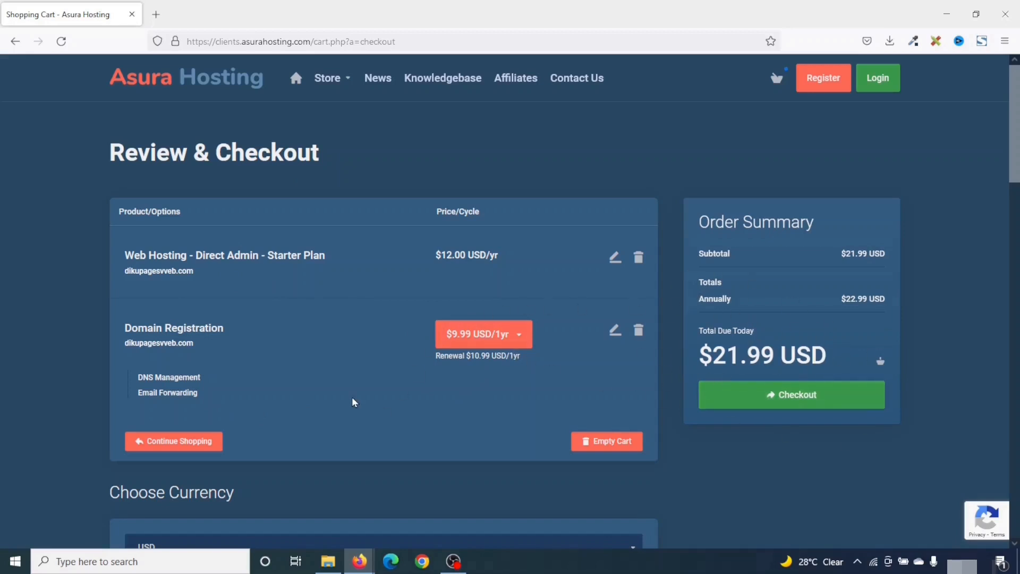
Leave the checkout currency set to USD
scroll(351, 397, "down", 5)
left_click(256, 288)
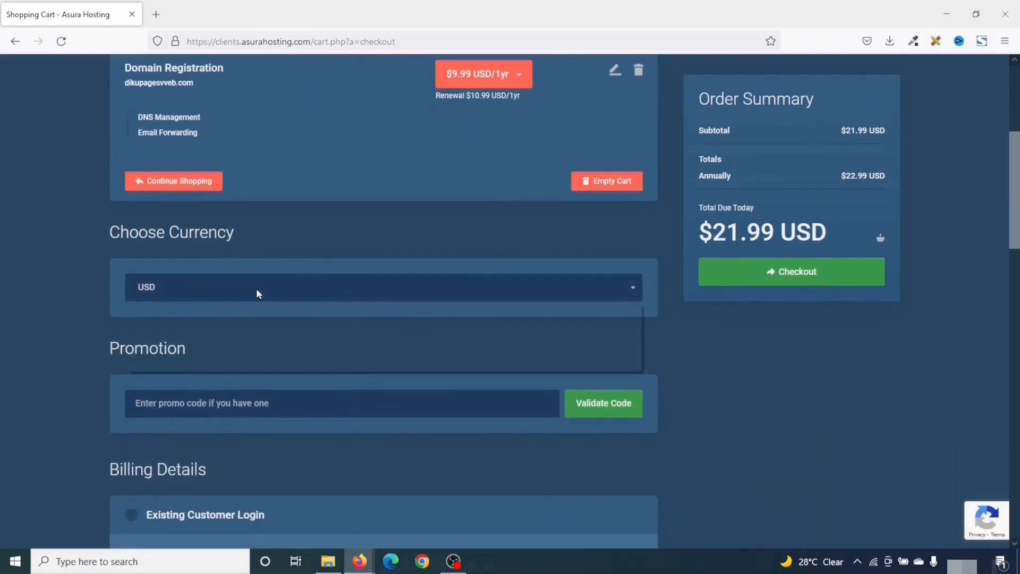
left_click(226, 285)
Select Direct Credit / Debit Card - Stripe as the payment method
scroll(231, 294, "down", 3)
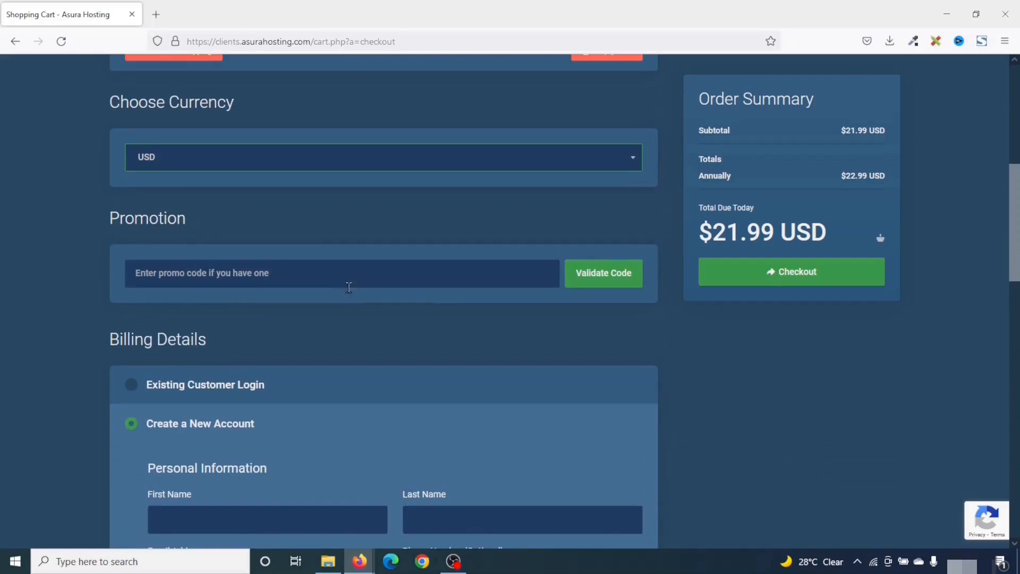
scroll(355, 311, "down", 3)
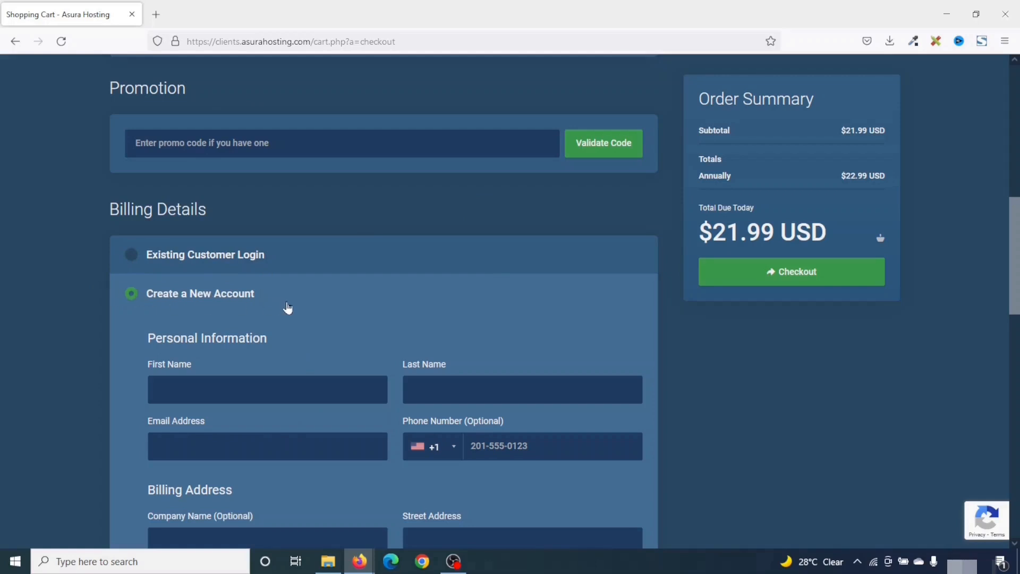
scroll(290, 308, "down", 1)
scroll(106, 313, "down", 1)
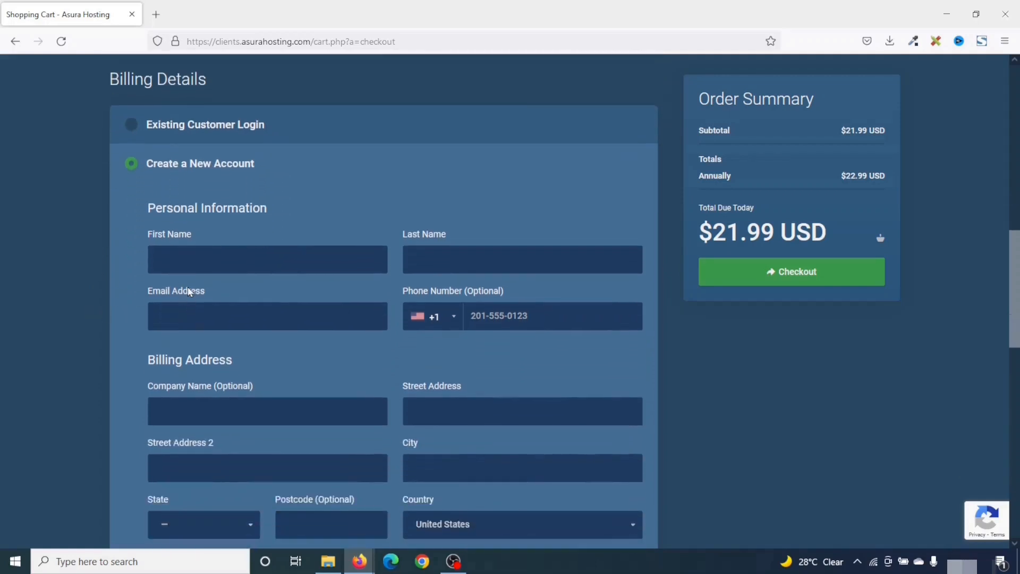
scroll(326, 328, "down", 2)
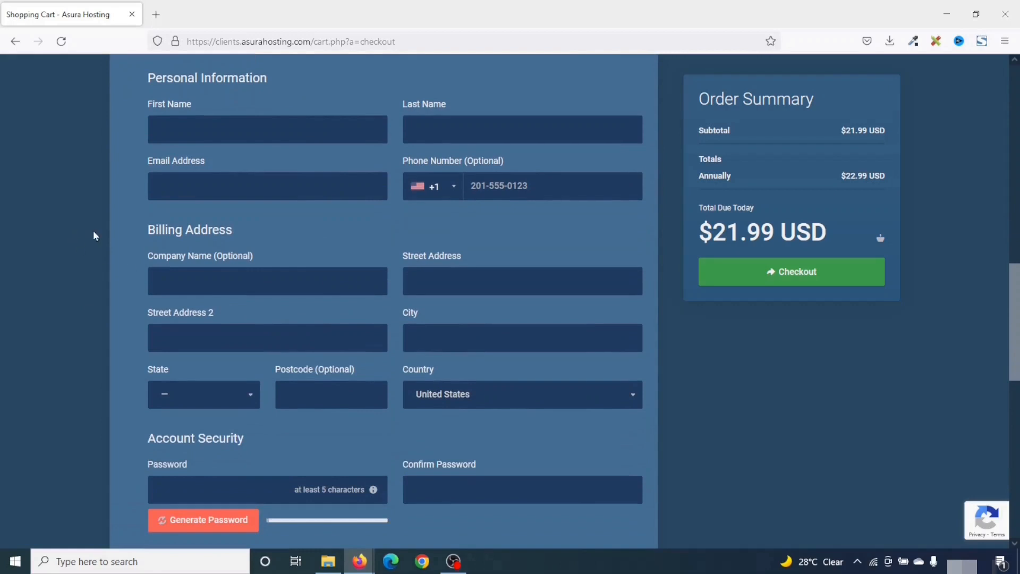
scroll(326, 359, "down", 2)
scroll(92, 390, "up", 1)
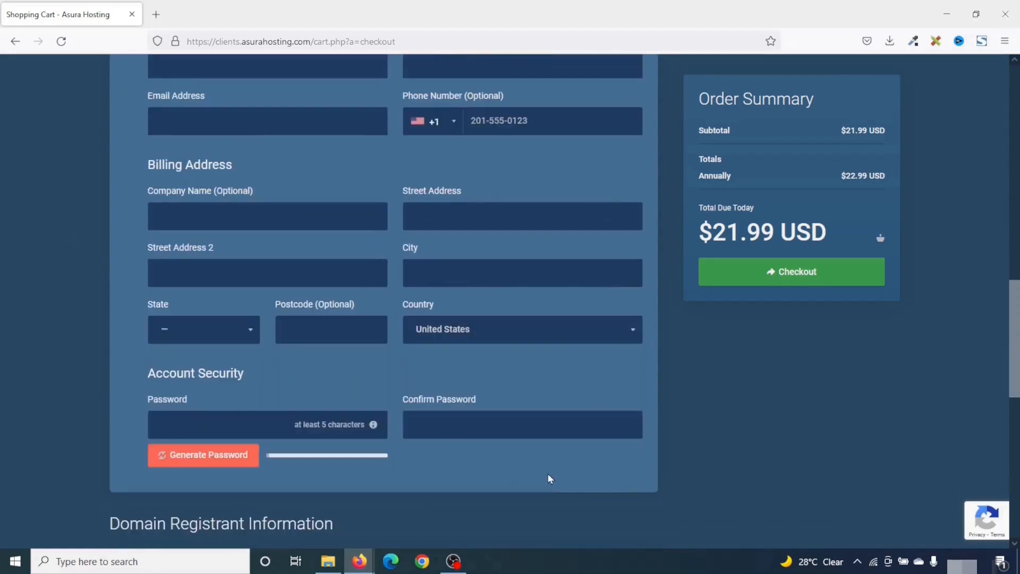
scroll(367, 384, "up", 1)
scroll(367, 385, "down", 6)
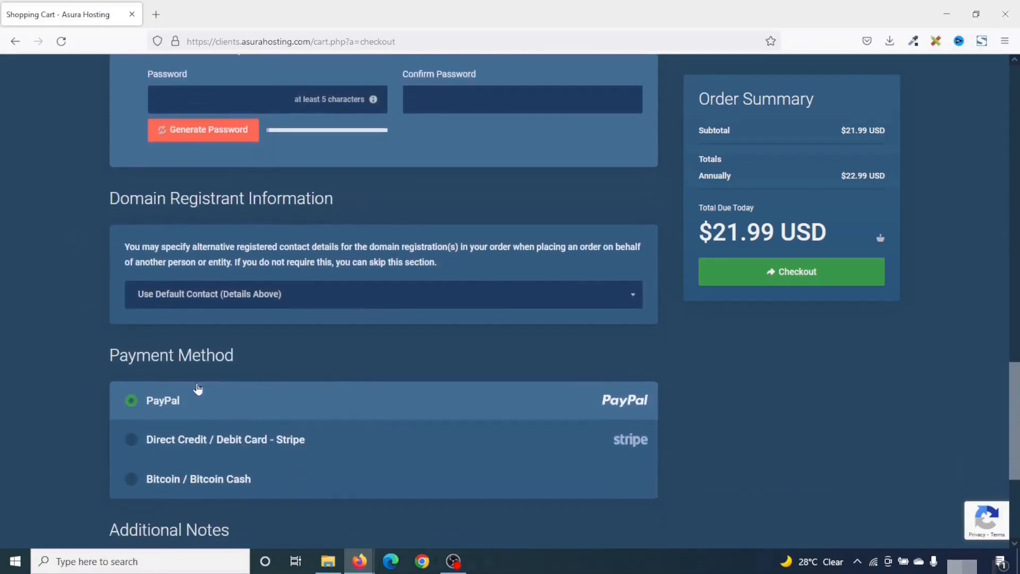
scroll(276, 380, "down", 1)
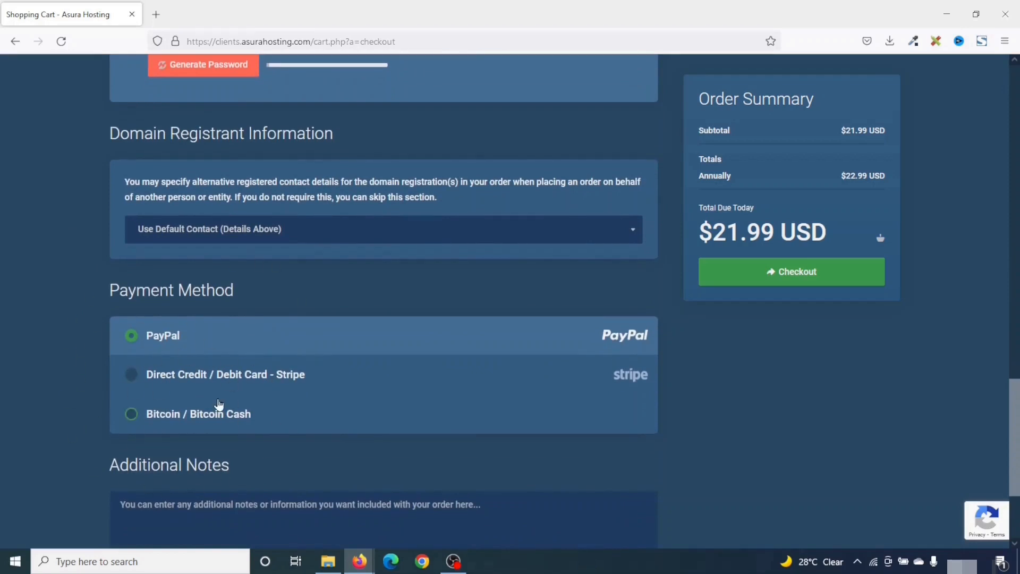
scroll(225, 411, "down", 1)
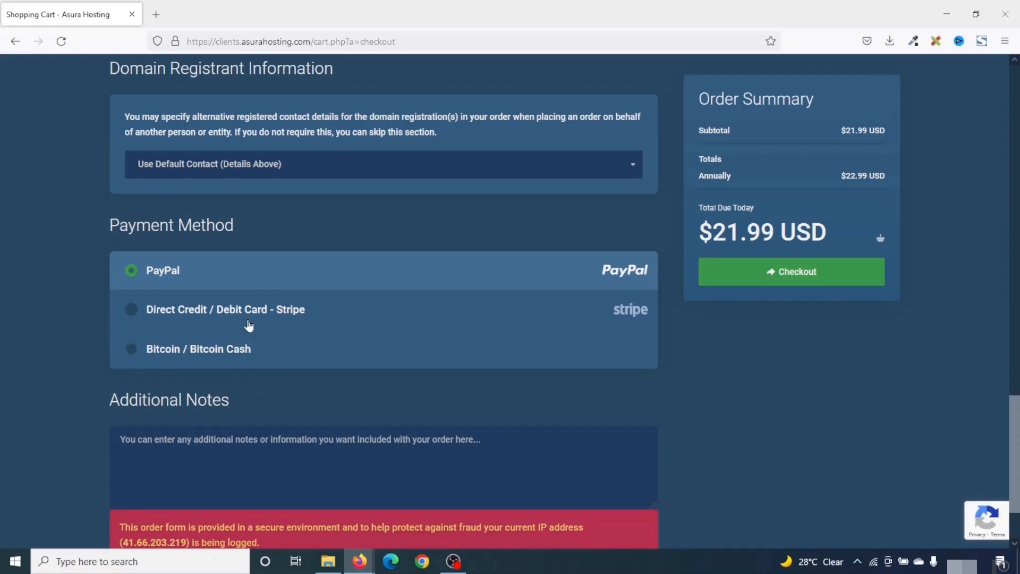
left_click(176, 318)
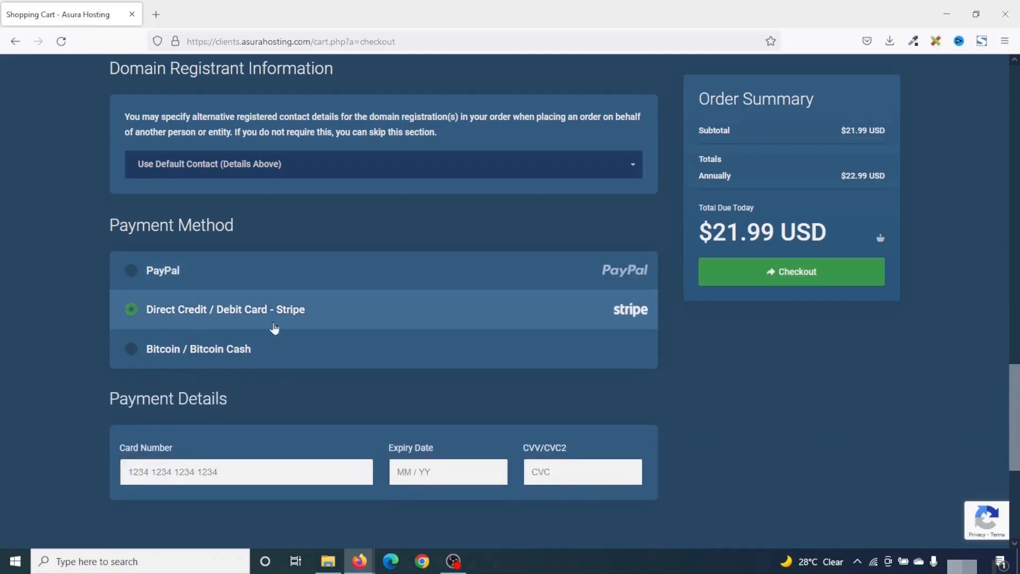
scroll(292, 329, "down", 2)
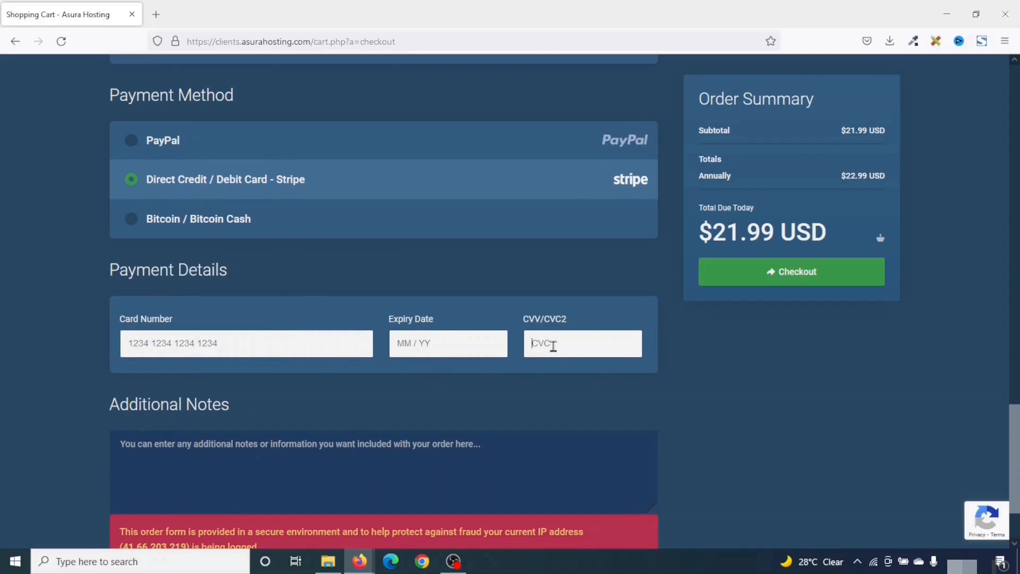
scroll(544, 409, "up", 15)
scroll(412, 266, "down", 13)
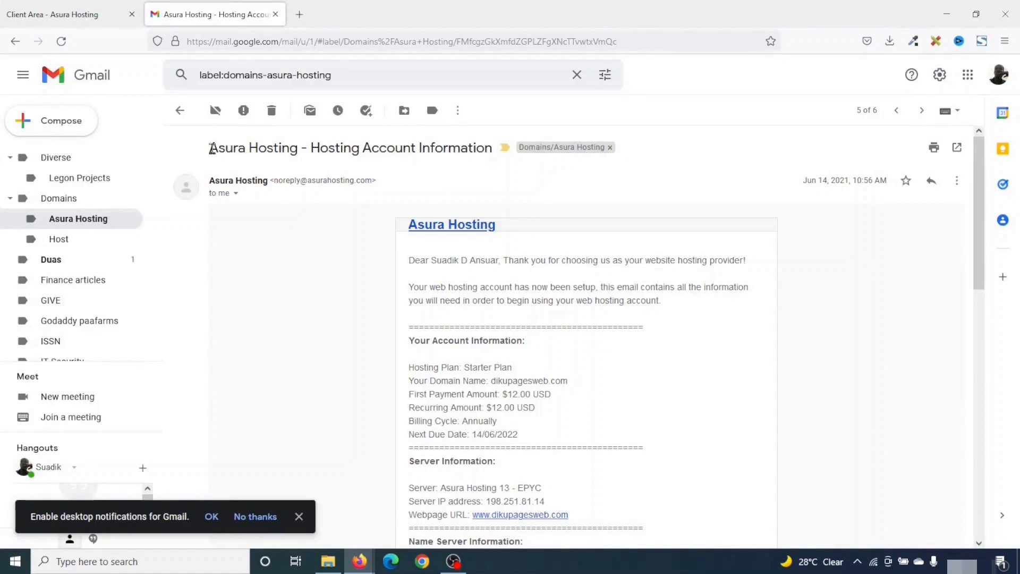
left_click_drag(211, 149, 482, 149)
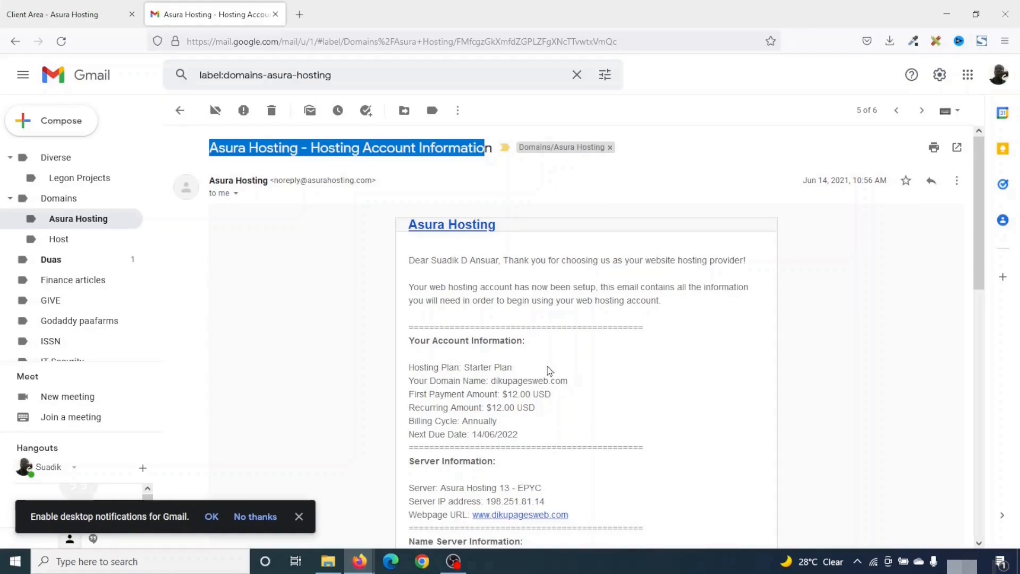
scroll(549, 370, "down", 5)
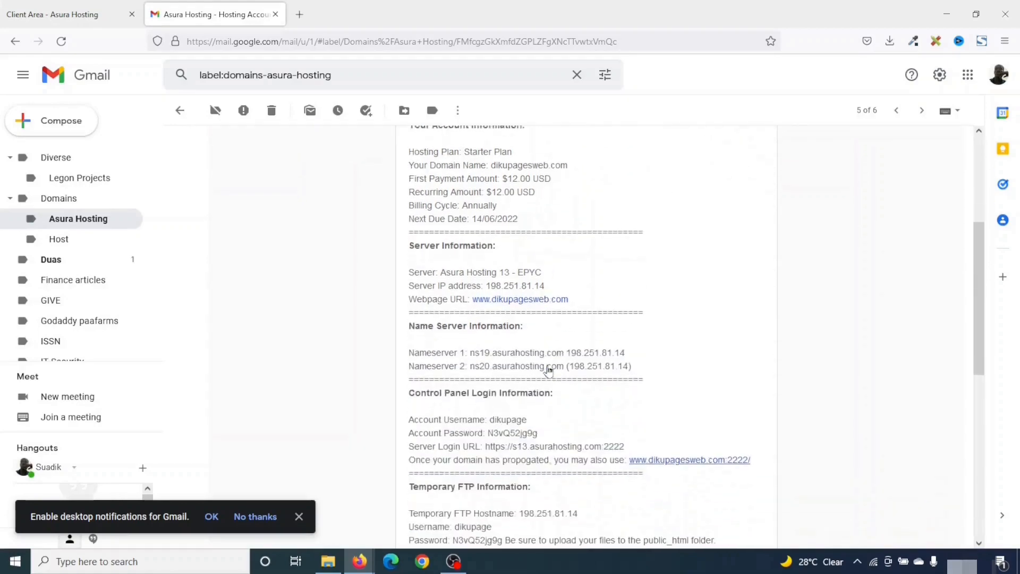
scroll(549, 366, "down", 3)
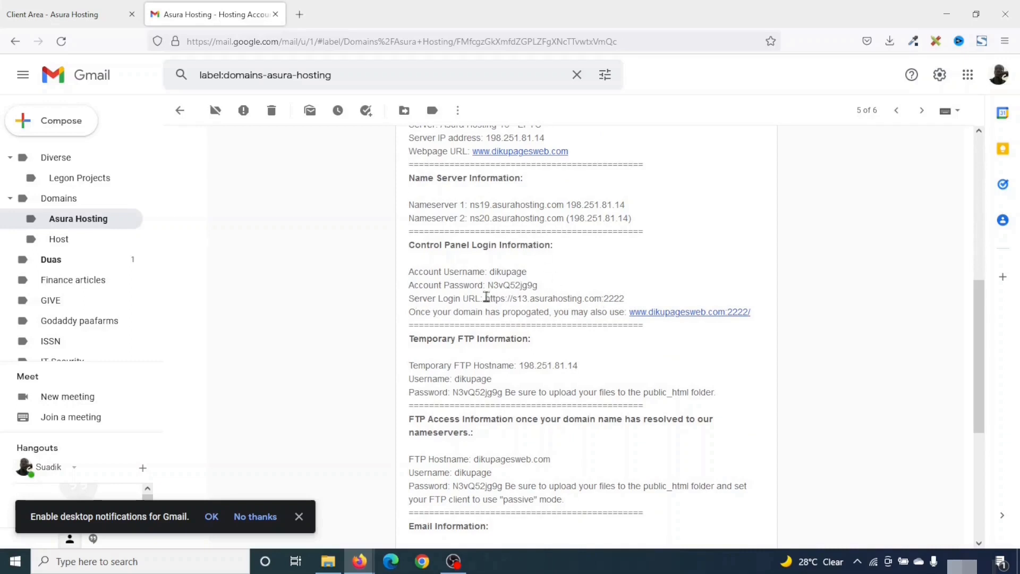
left_click_drag(486, 298, 637, 309)
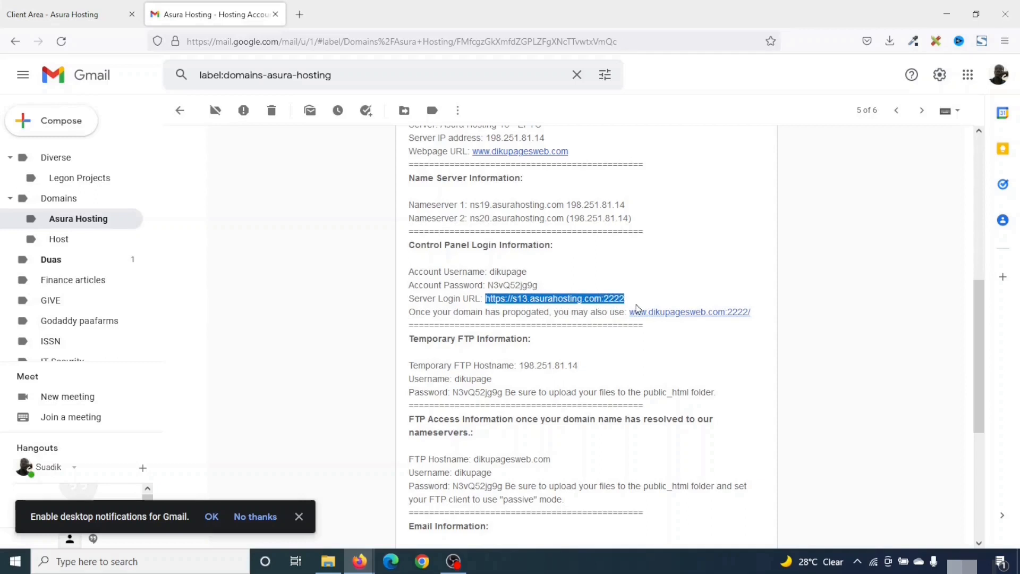
right_click(546, 296)
left_click(589, 40)
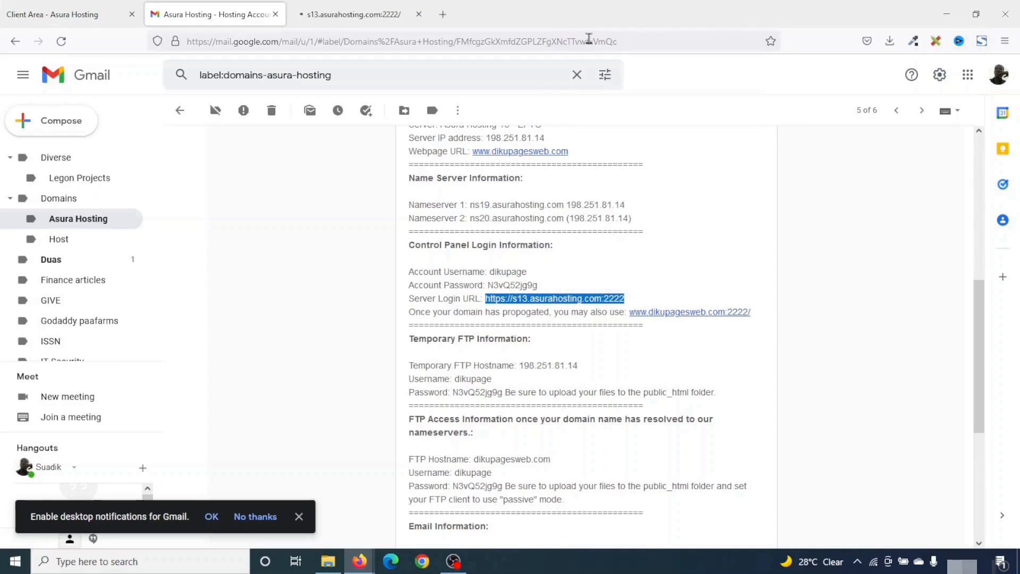
left_click(566, 289)
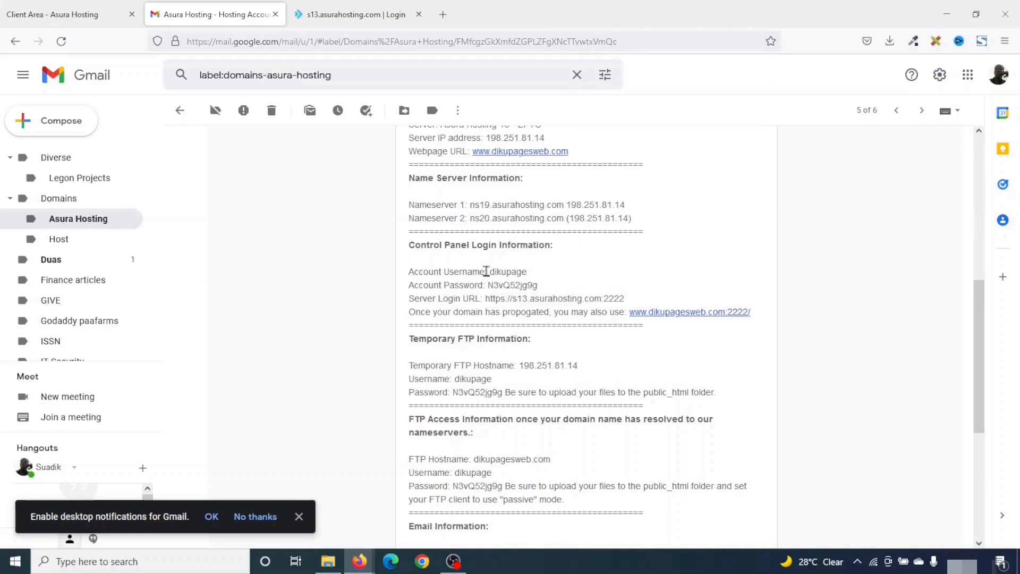
Copy the control panel username from the email into the DirectAdmin login form
left_click_drag(490, 272, 526, 270)
right_click(515, 269)
left_click(532, 283)
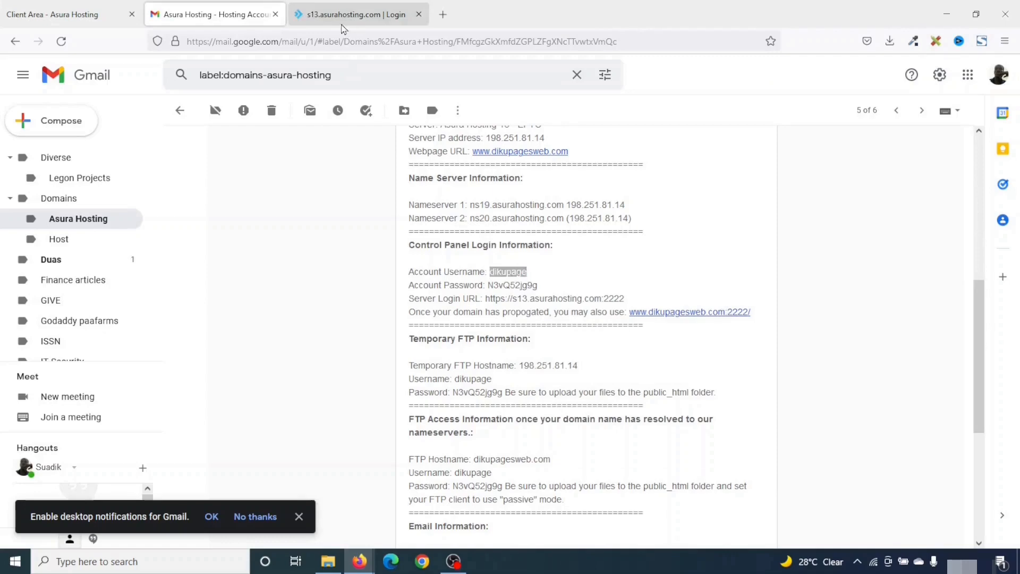
left_click(345, 15)
key("ctrl+v")
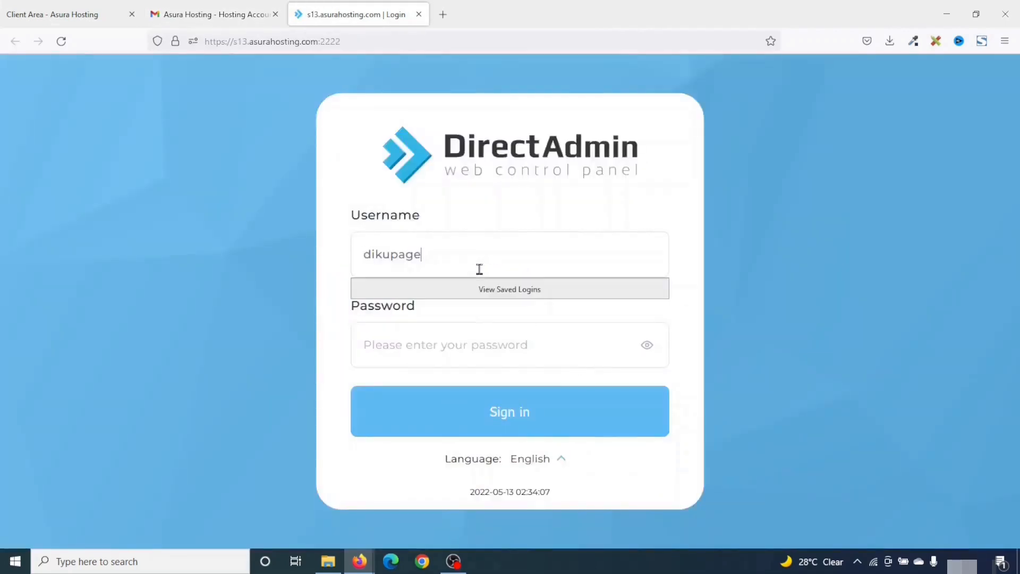
Copy the account password into the password field and sign in to DirectAdmin
left_click(223, 14)
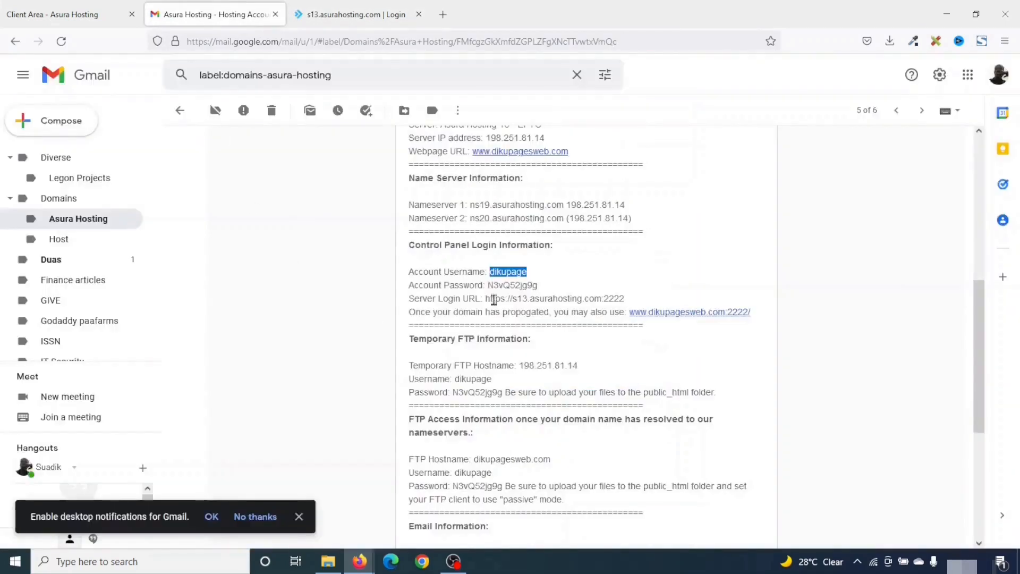
left_click_drag(487, 284, 534, 284)
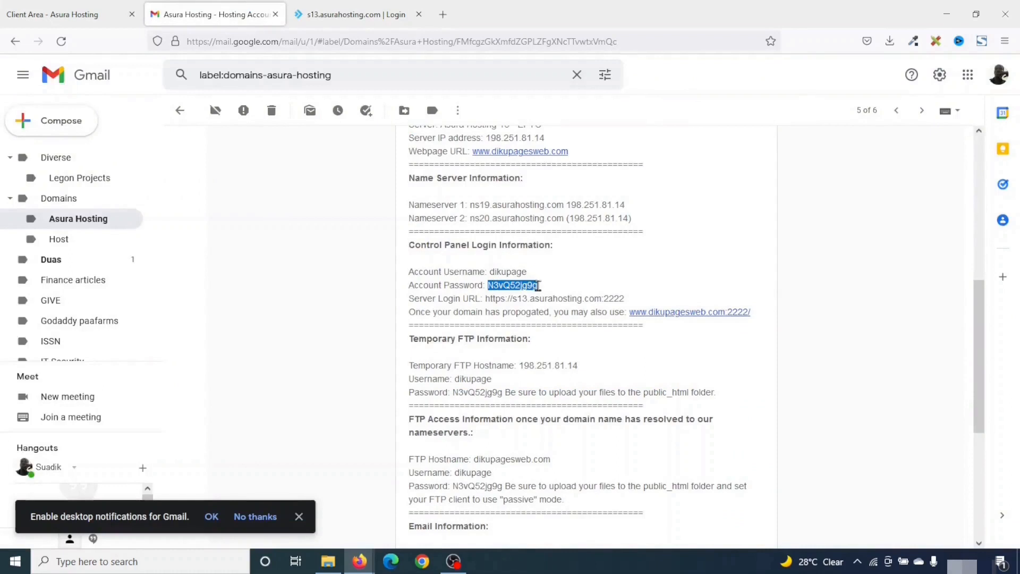
right_click(512, 287)
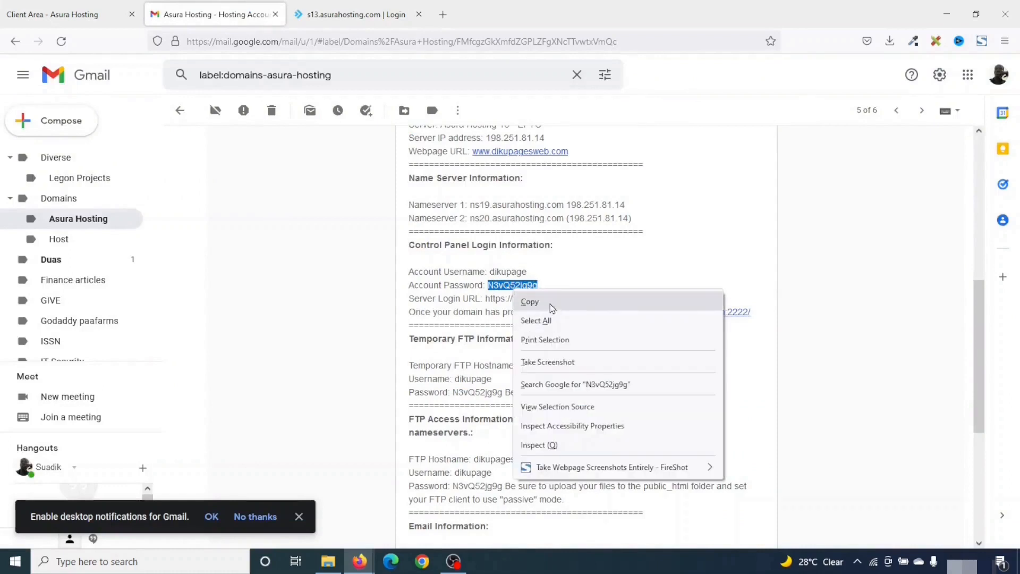
left_click(549, 303)
left_click(336, 16)
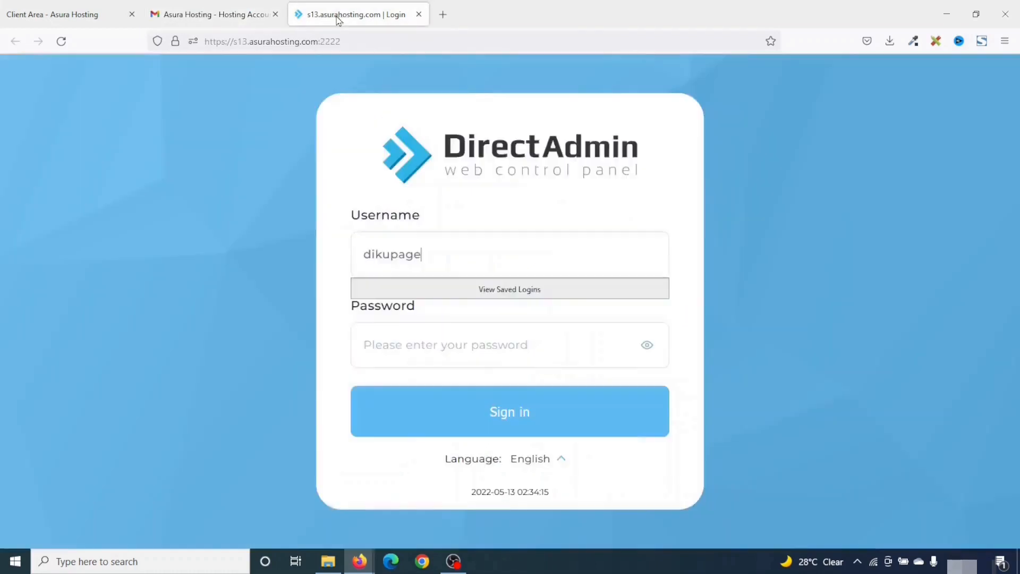
left_click(422, 346)
right_click(424, 347)
left_click(473, 229)
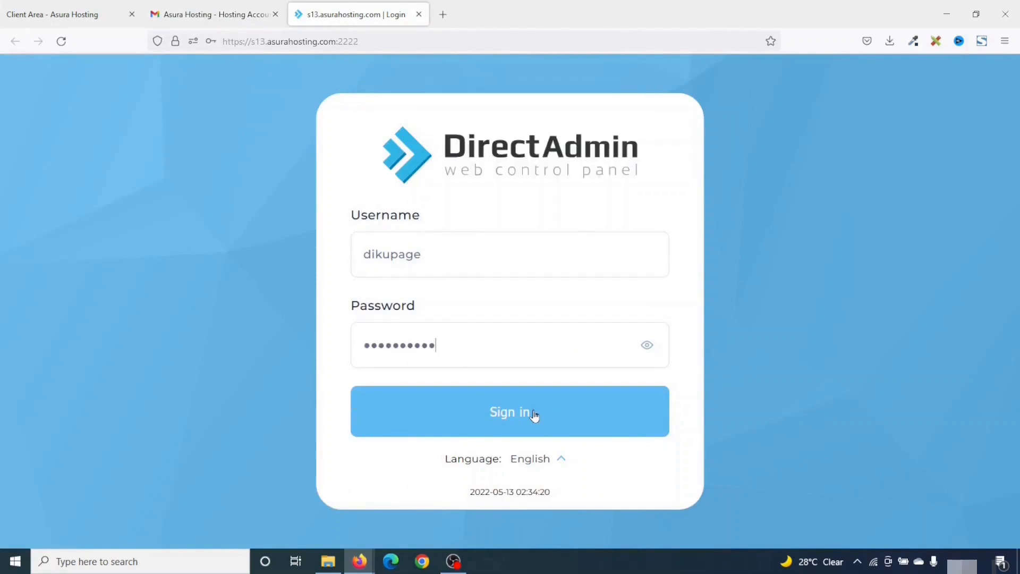
left_click(534, 416)
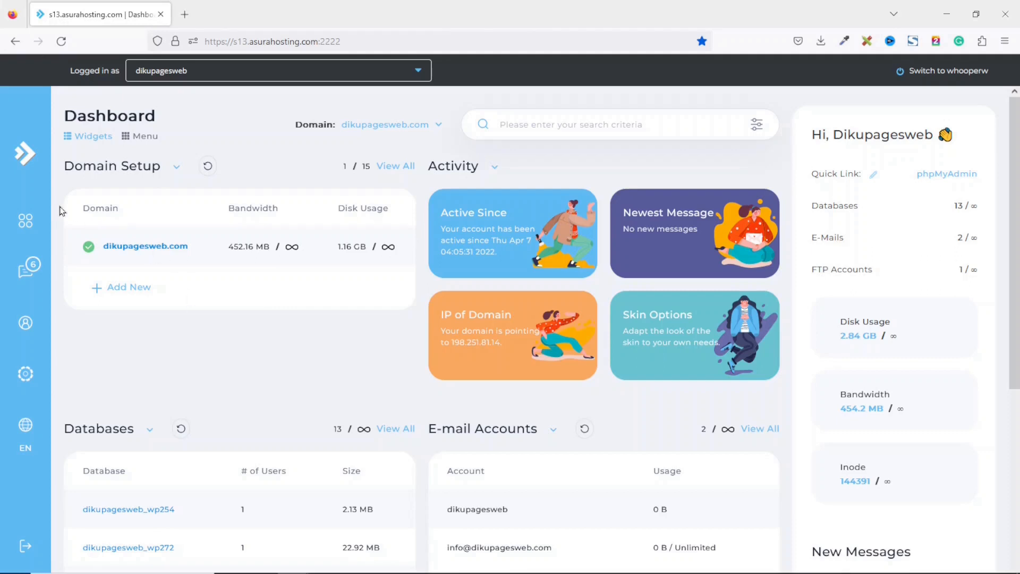
Go to the E-mail Accounts list and start a new mail account
left_click(26, 220)
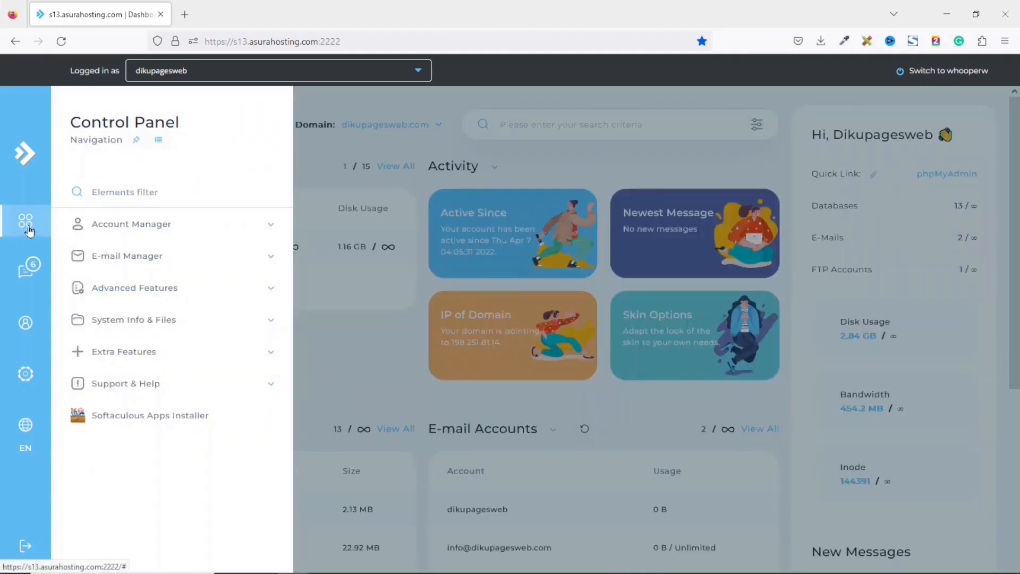
left_click(157, 263)
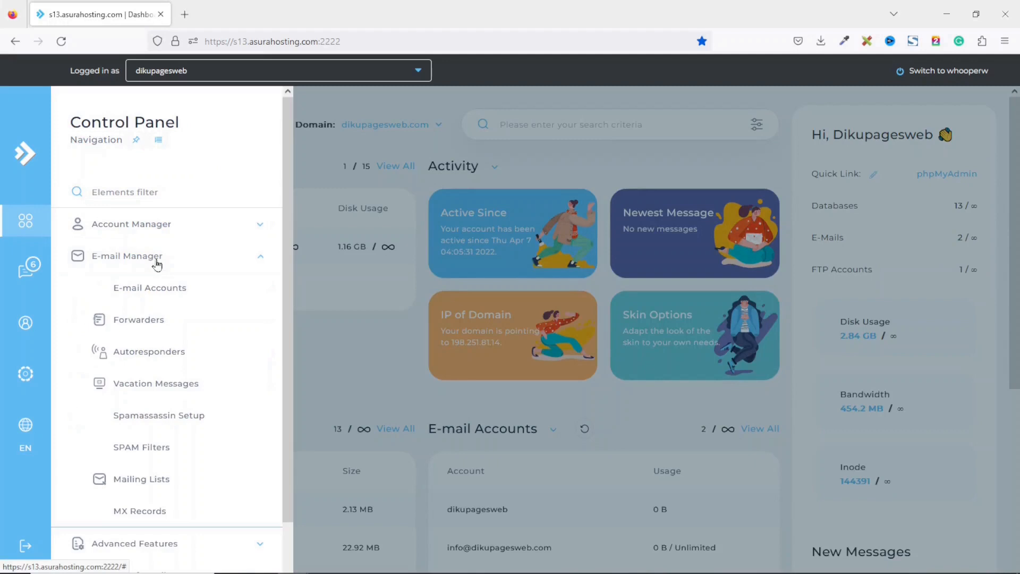
left_click(155, 287)
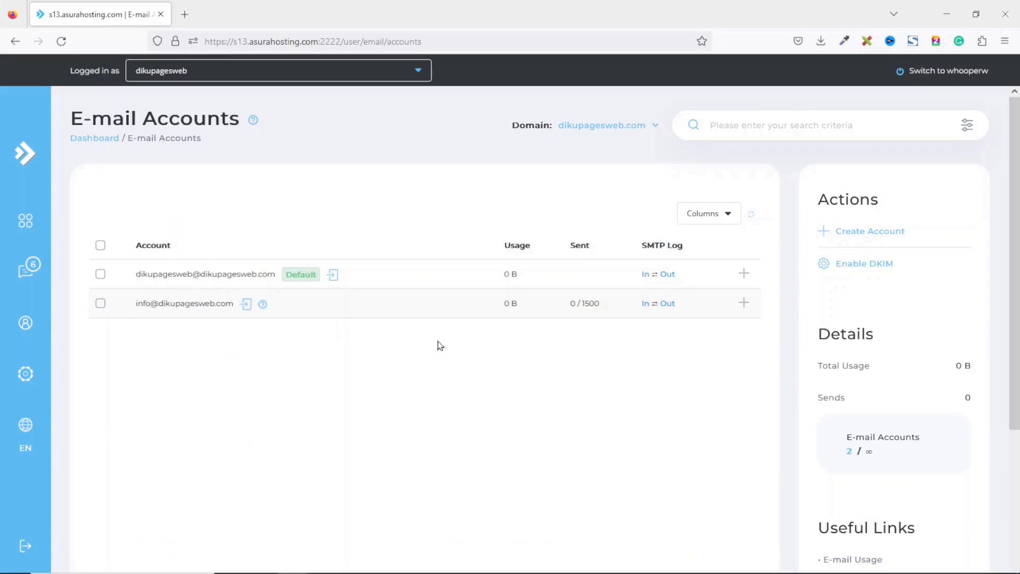
left_click(861, 234)
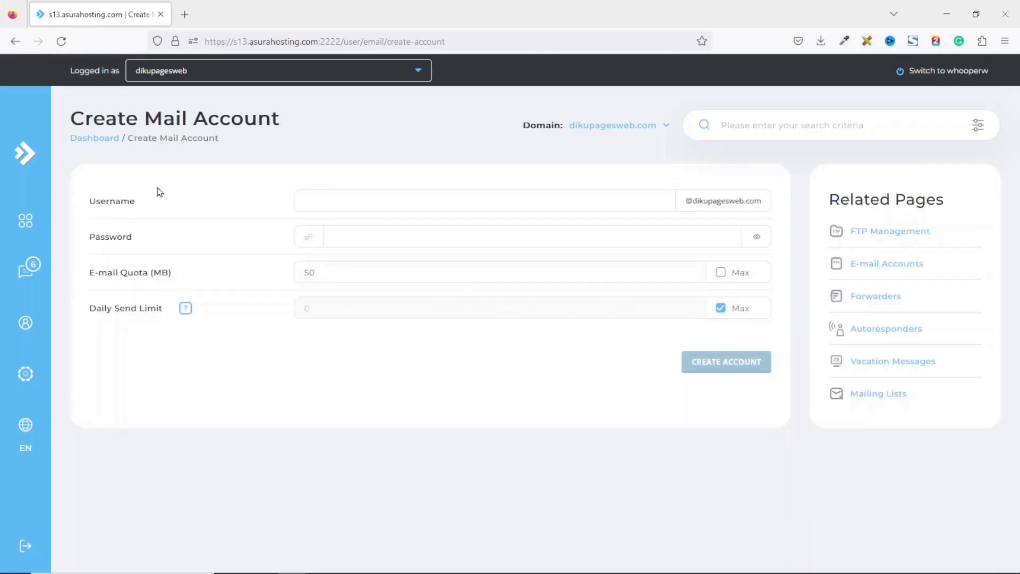
Create the admin mailbox with a password and a 100 MB e-mail quota
left_click(363, 190)
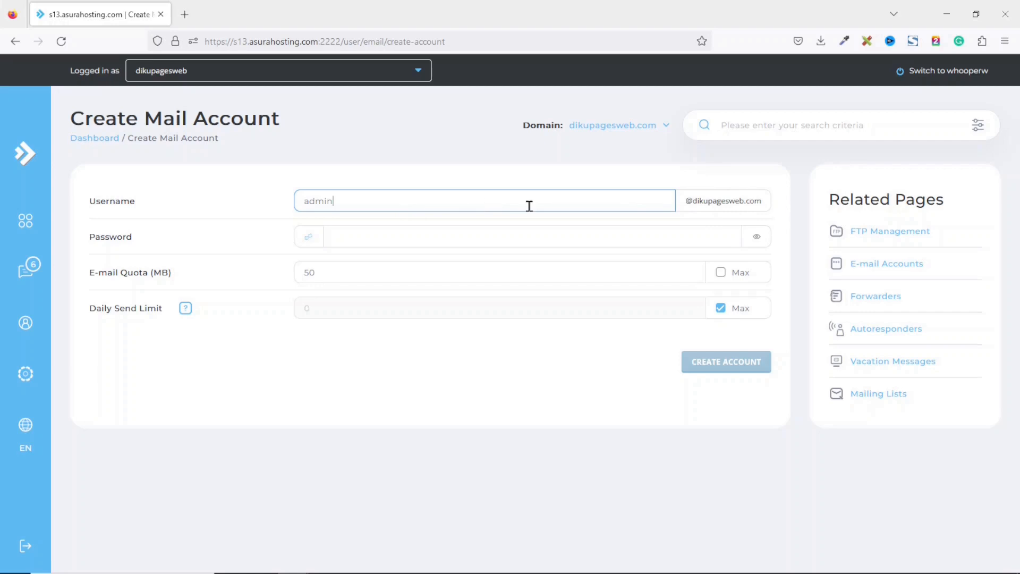
left_click(331, 242)
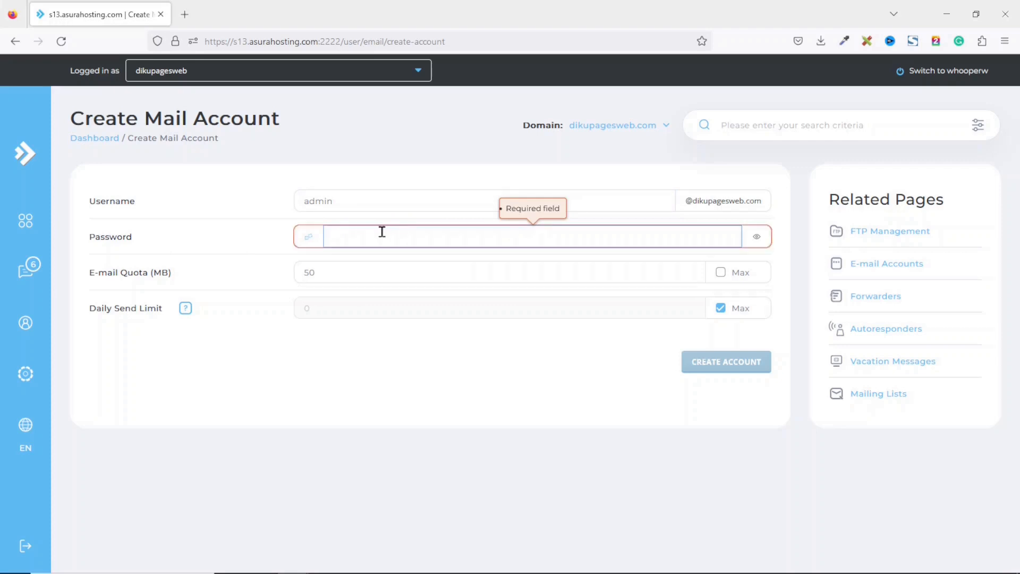
type("**********")
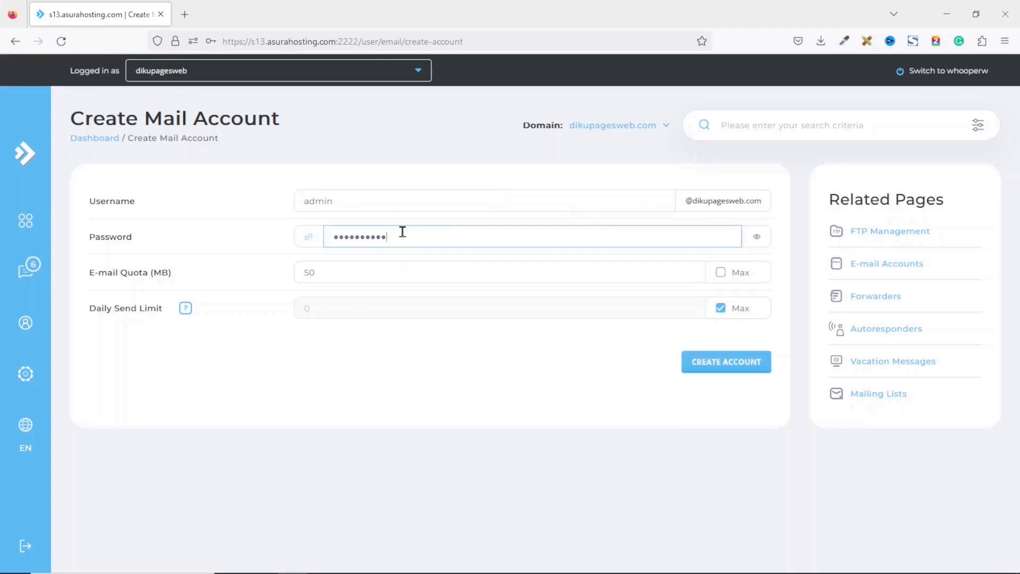
left_click(337, 271)
left_click_drag(337, 271, 281, 273)
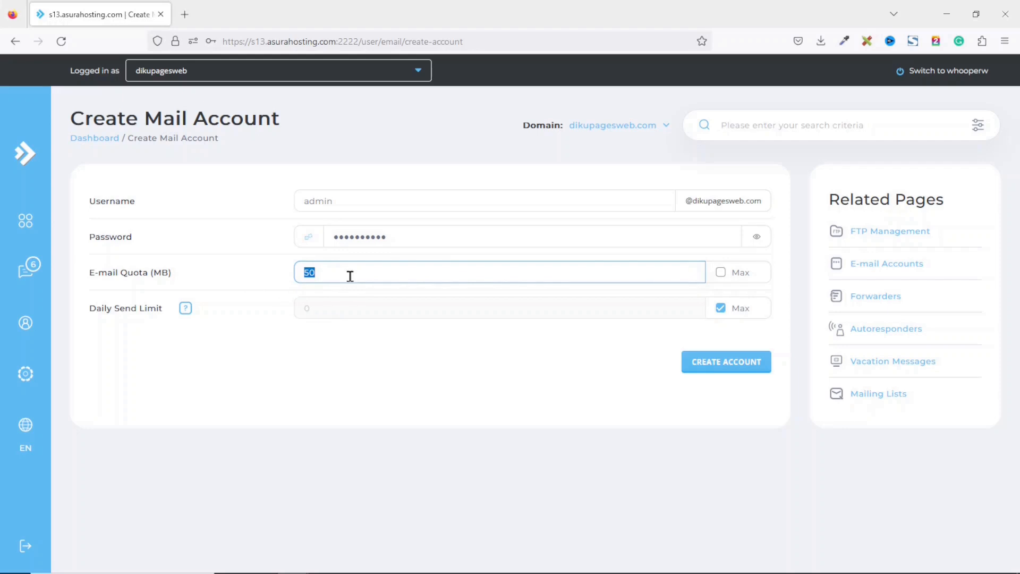
left_click(723, 274)
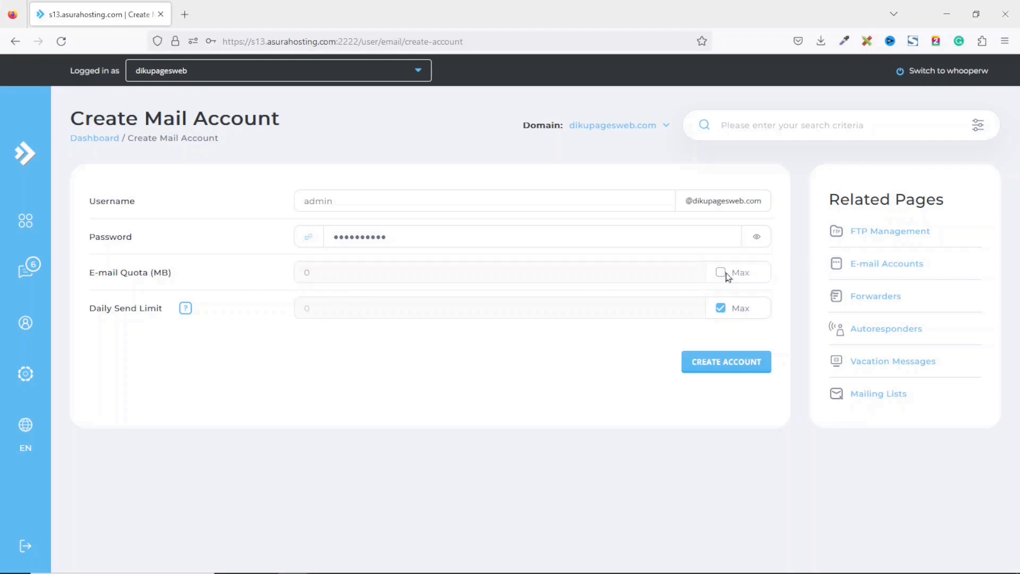
left_click(722, 273)
double_click(335, 269)
type("100")
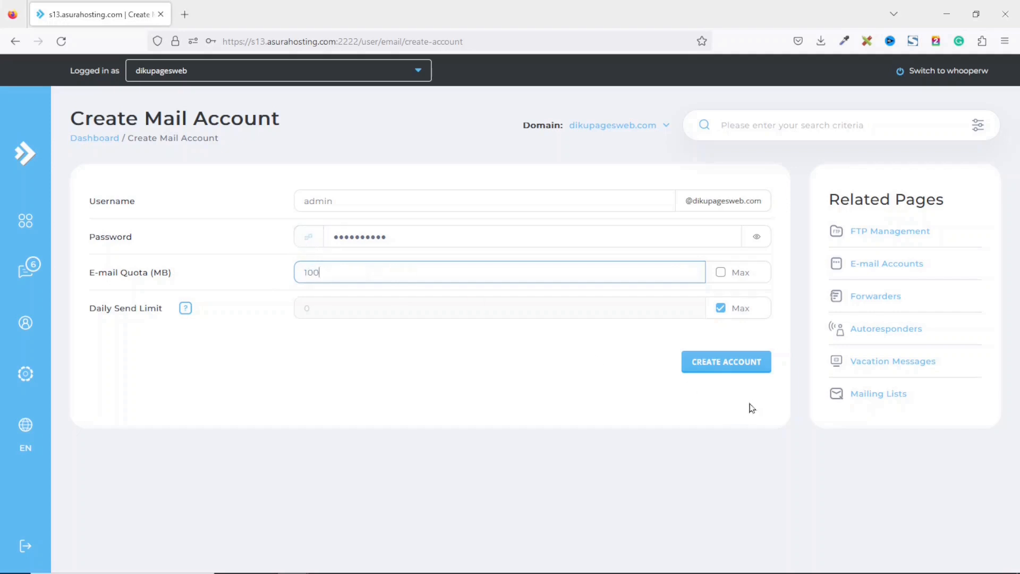
left_click(732, 359)
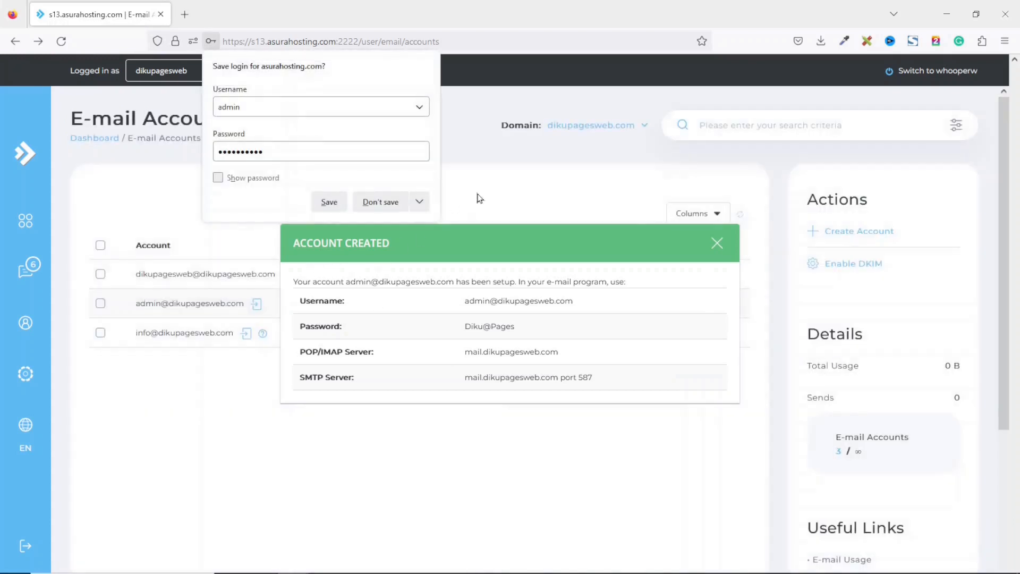
left_click(517, 181)
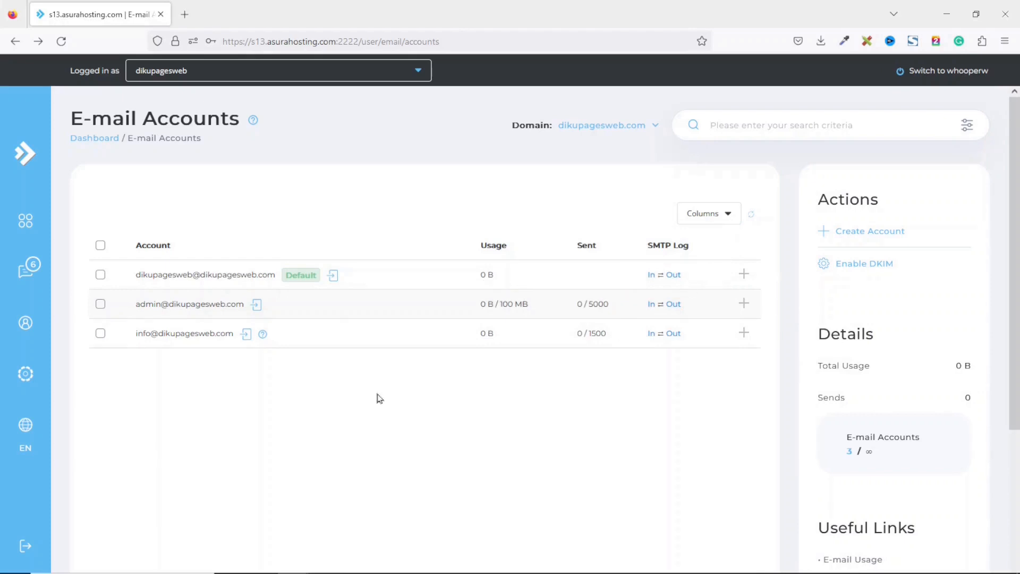
View the admin mailbox's empty Roundcube inbox, close it, and go back to the Dashboard
left_click(257, 305)
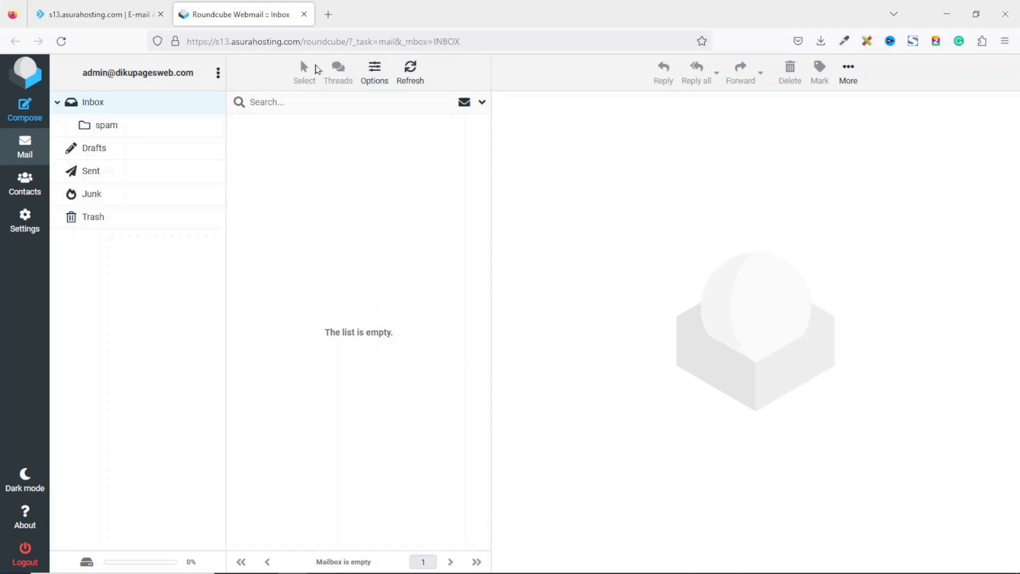
left_click(304, 15)
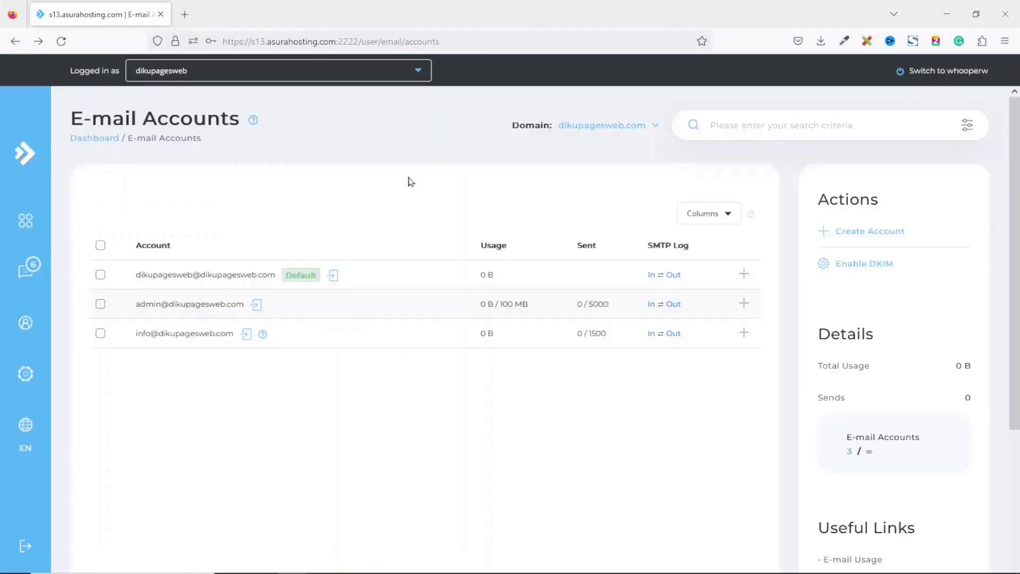
left_click(95, 139)
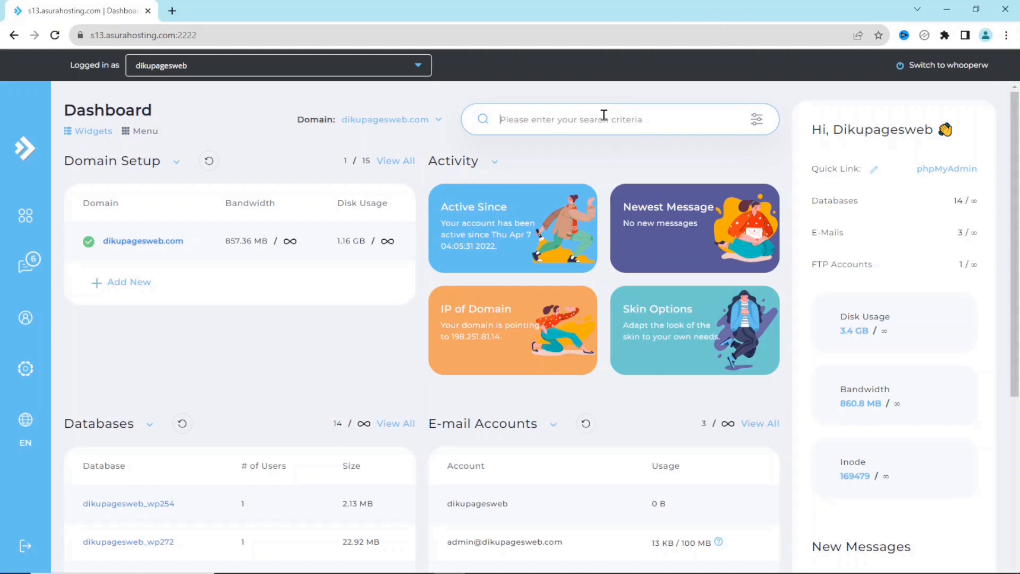
Search 'softaculous', launch Softaculous Auto Installer, and begin a WordPress install
type("s")
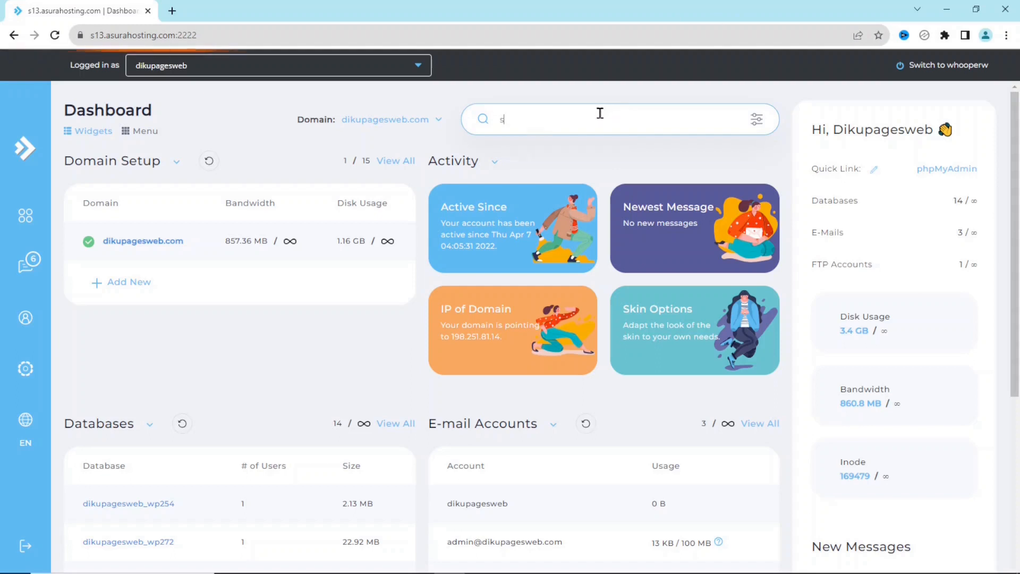
type("oftaculous")
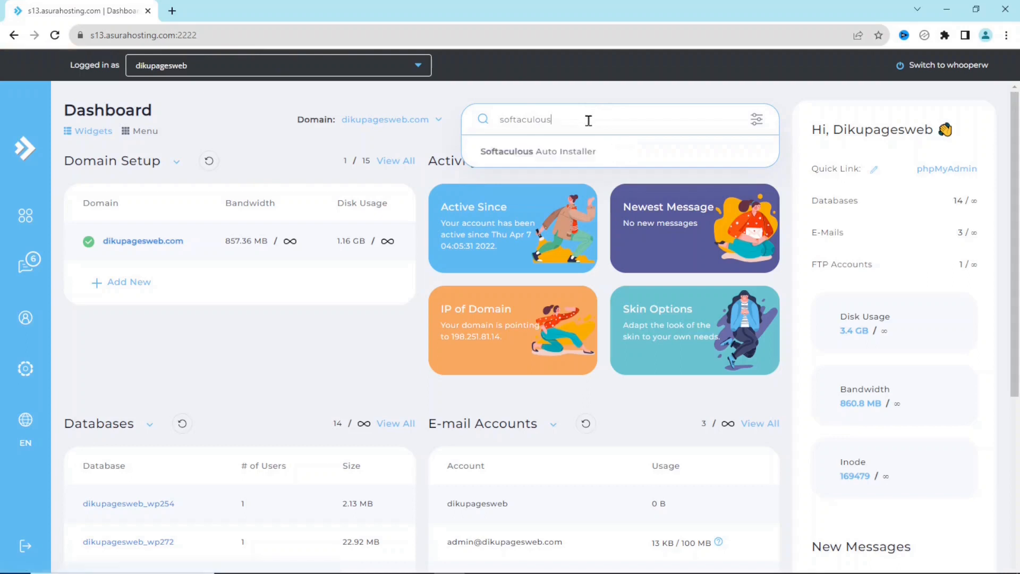
left_click(538, 151)
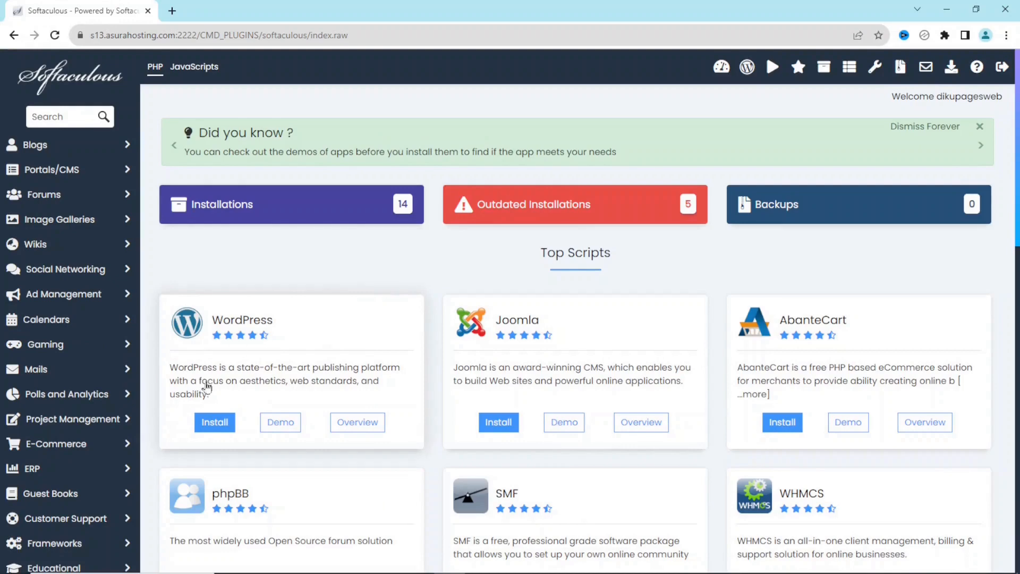
left_click(212, 417)
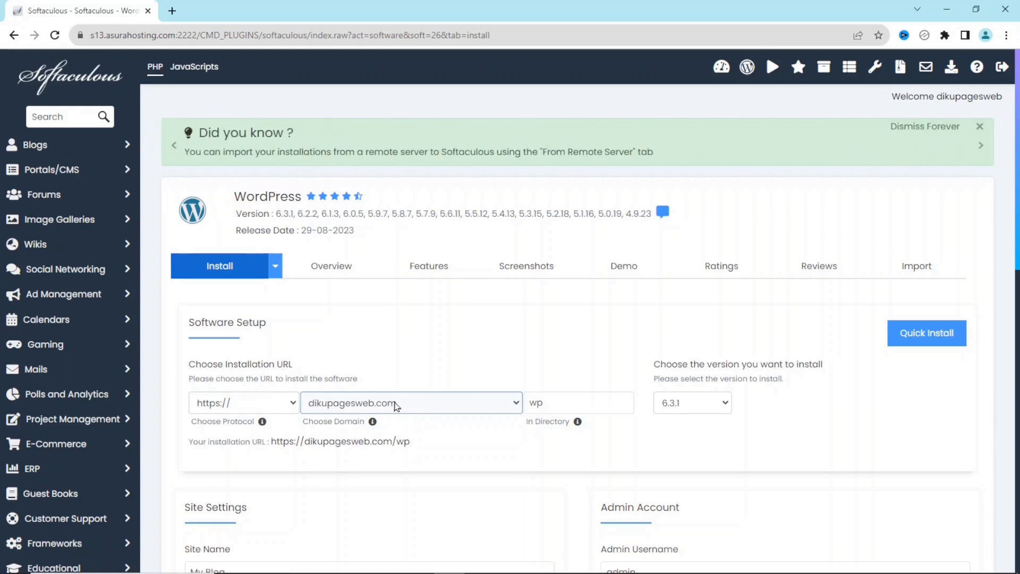
Target event.dikupagesweb.com as the install domain and clear 'wp' so WordPress installs at the root
left_click(398, 407)
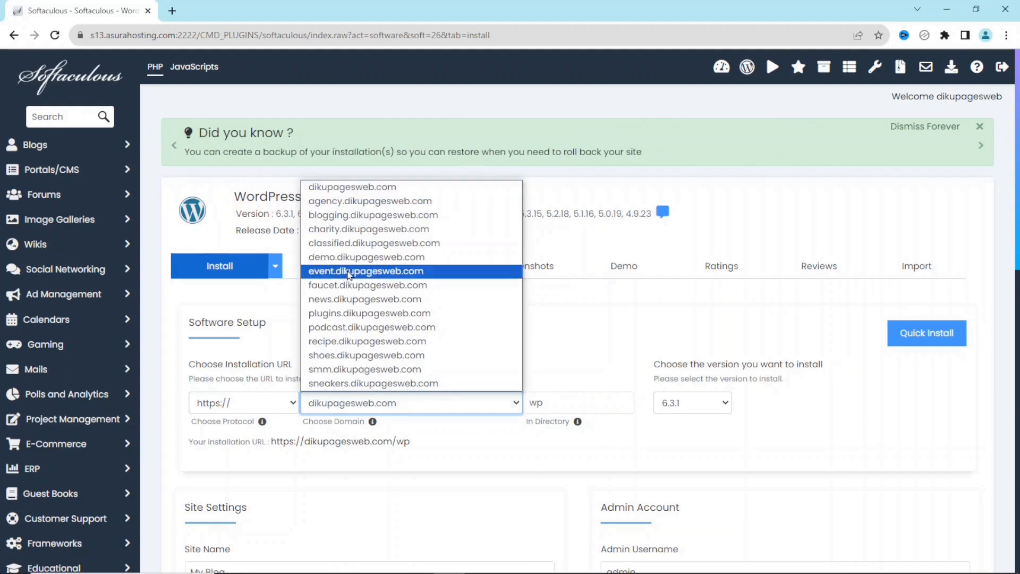
left_click(349, 275)
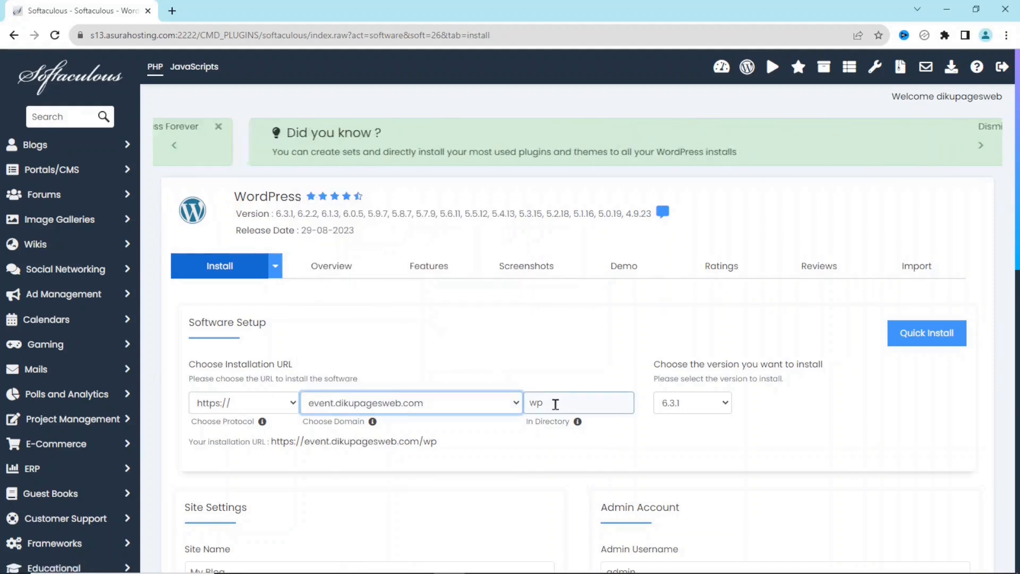
left_click(598, 407)
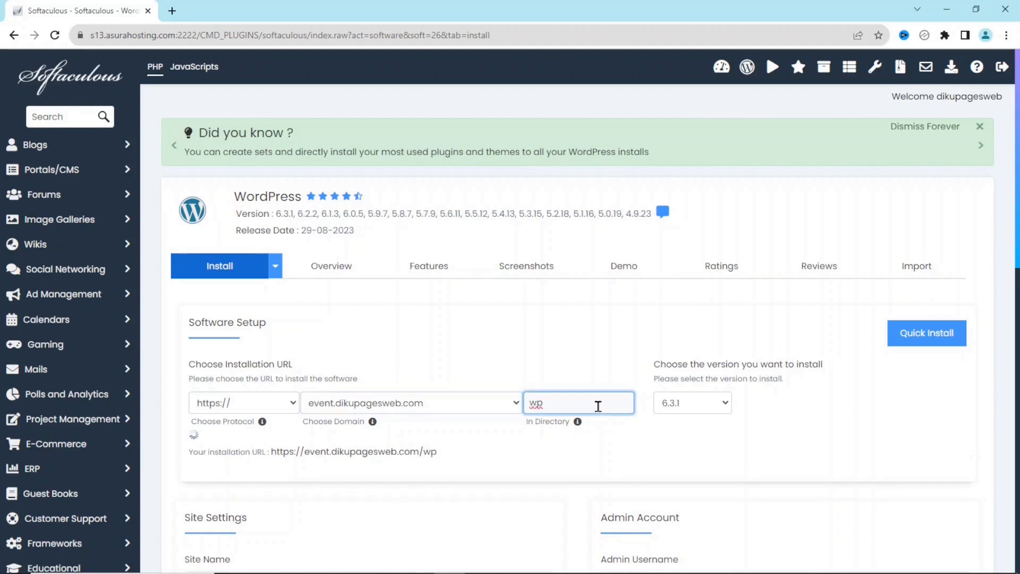
key("BackSpace")
key("BackSpace")
Select the default site name 'My Blog' and the default site description in the install form
scroll(611, 404, "down", 2)
scroll(981, 318, "down", 4)
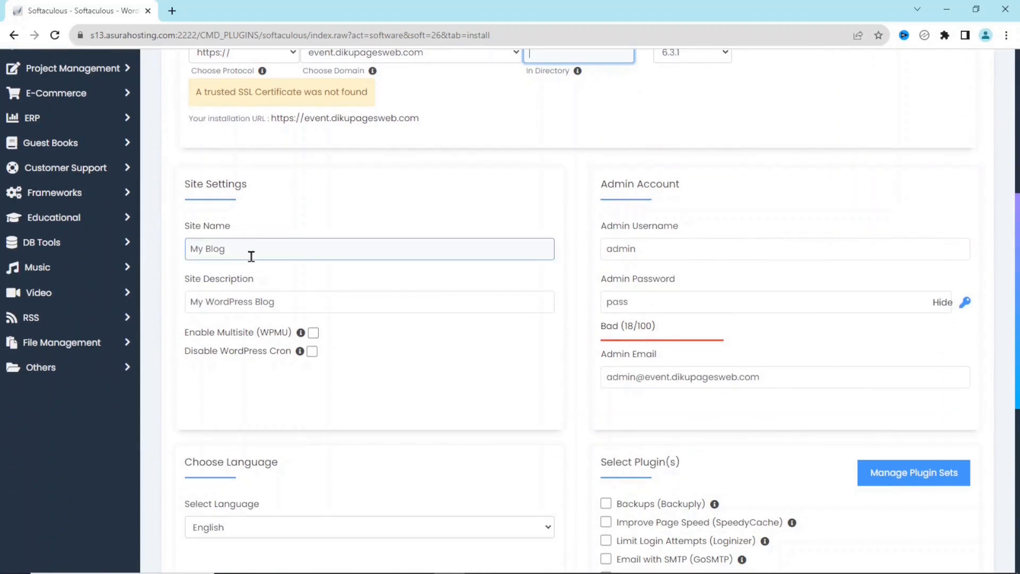
left_click_drag(251, 256, 183, 247)
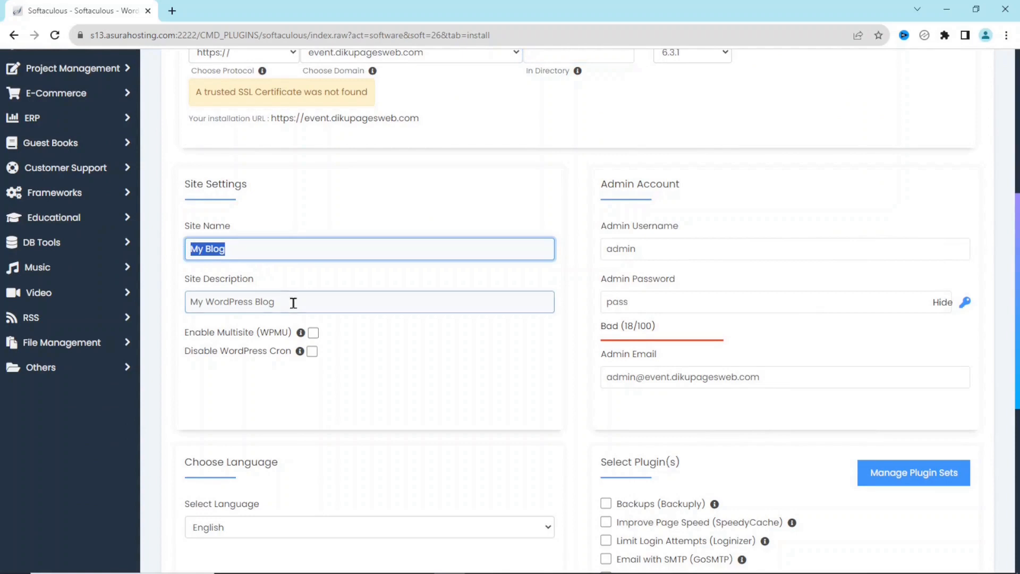
left_click_drag(289, 303, 205, 302)
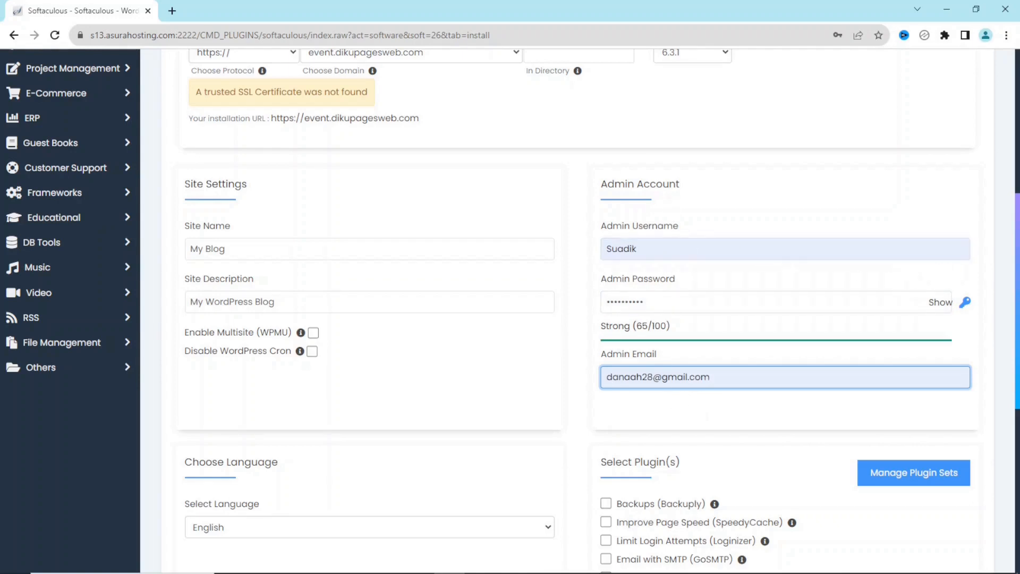
scroll(1014, 483, "down", 7)
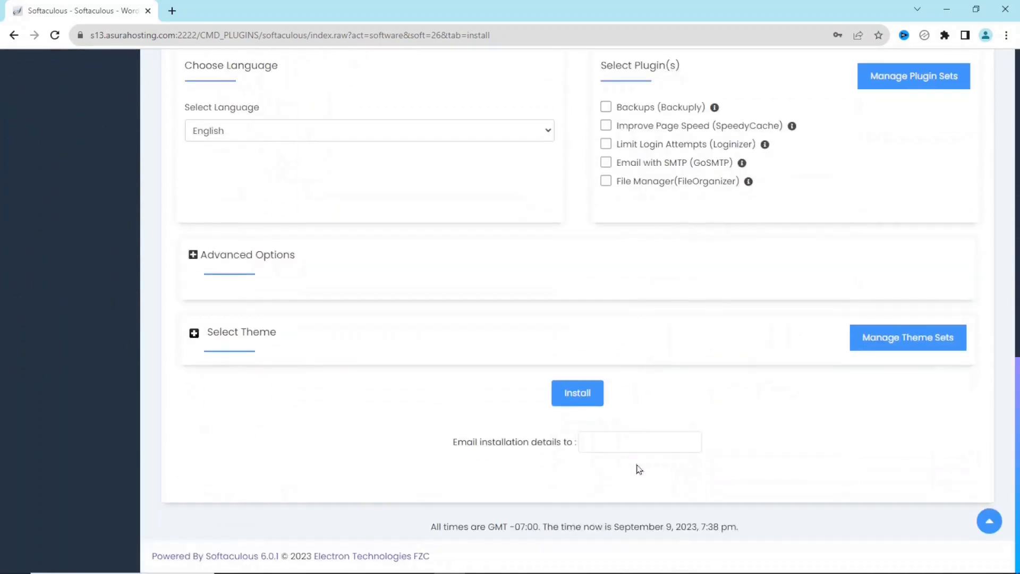
Run the install on event.dikupagesweb.com, dismiss the save-password prompt, and open the new site
left_click(576, 393)
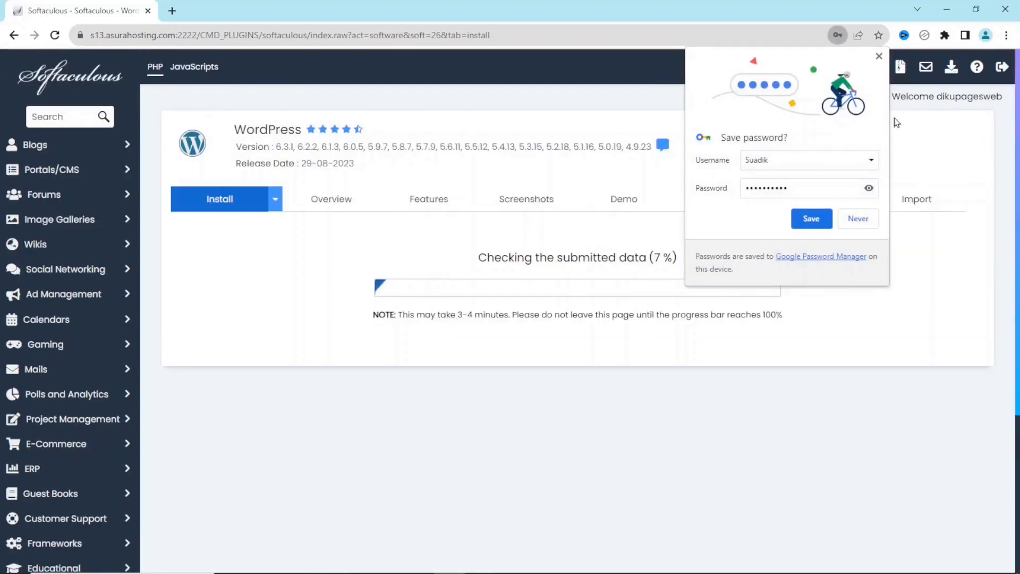
left_click(879, 56)
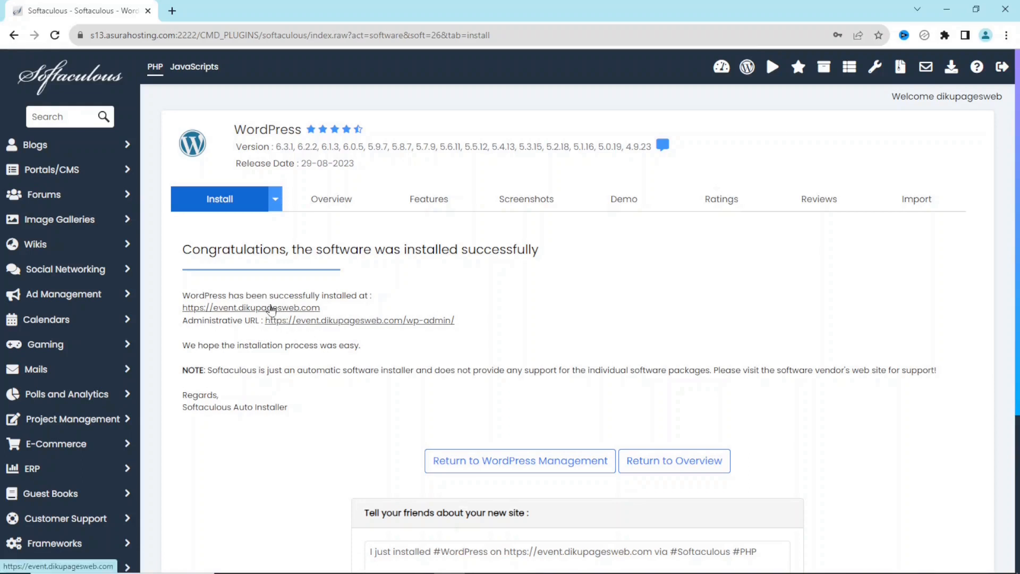
left_click(271, 309)
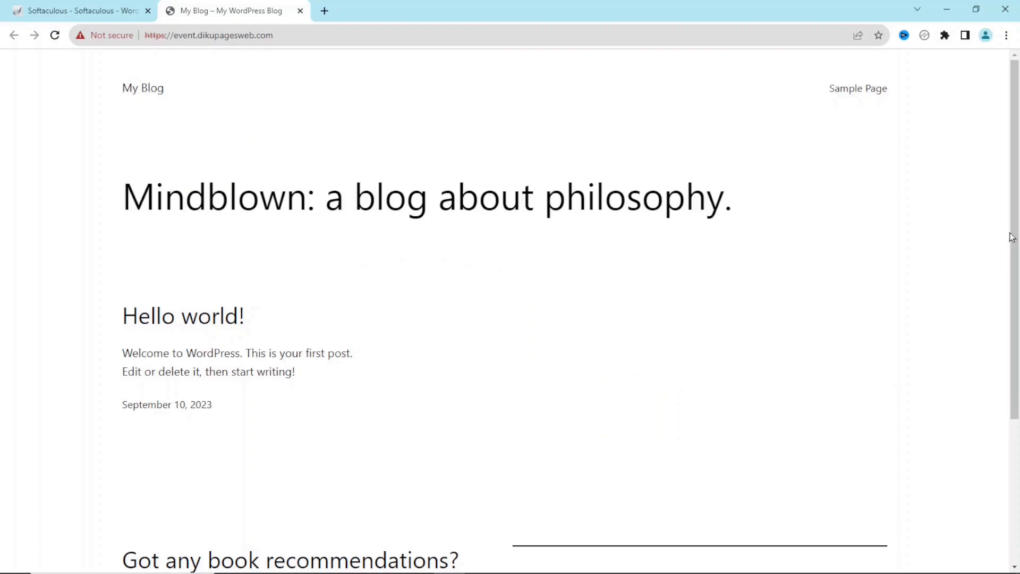
Go to the site's /wp-admin address and sign in with the admin credentials
left_click_drag(1012, 237, 1006, 35)
left_click(315, 35)
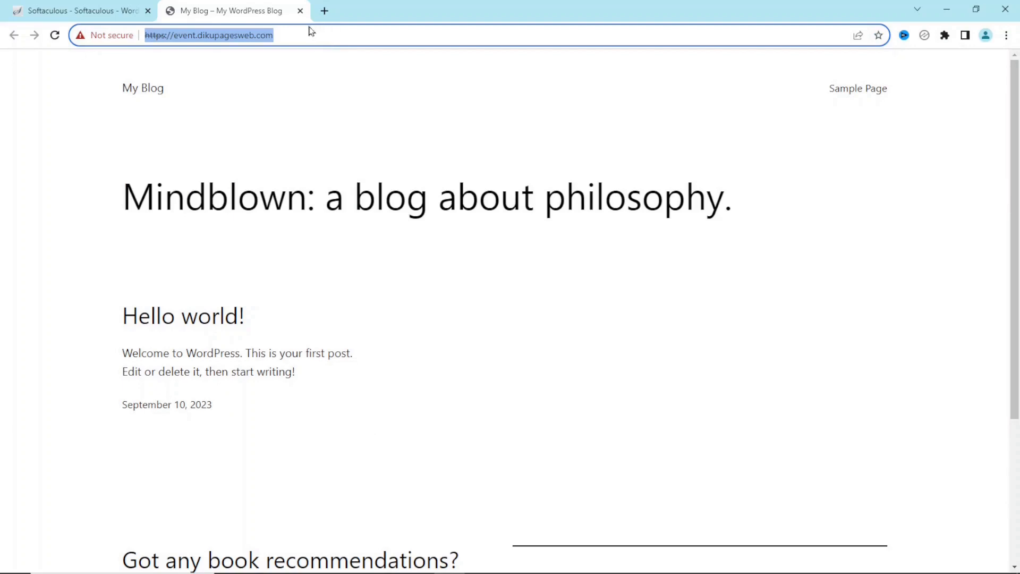
left_click(319, 37)
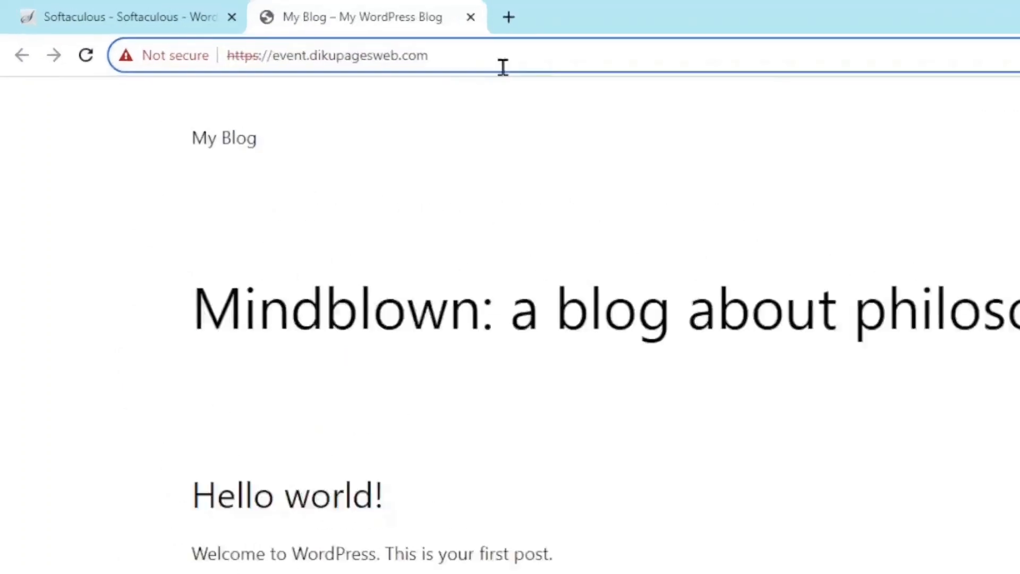
type("/wp-admin")
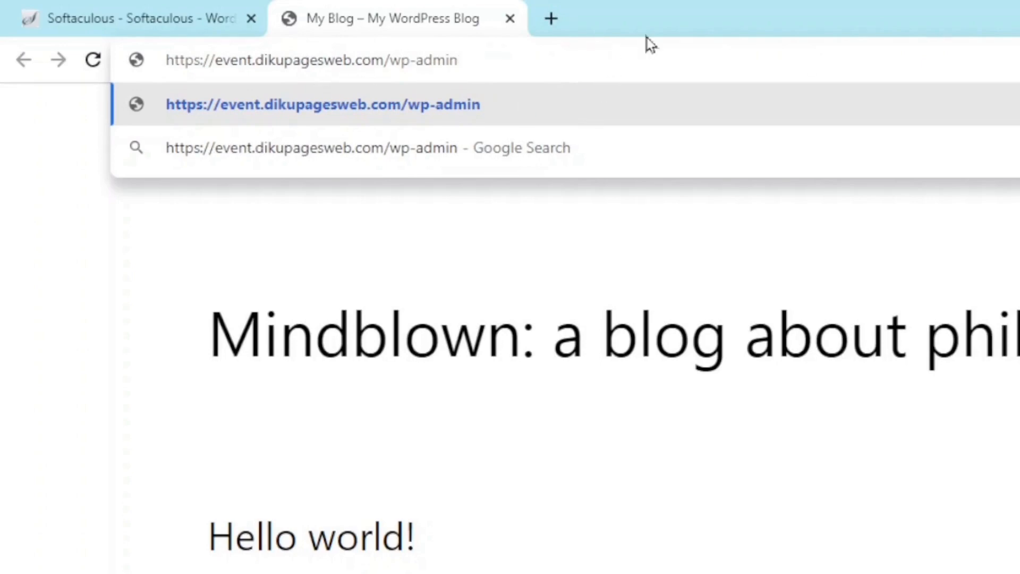
key("Return")
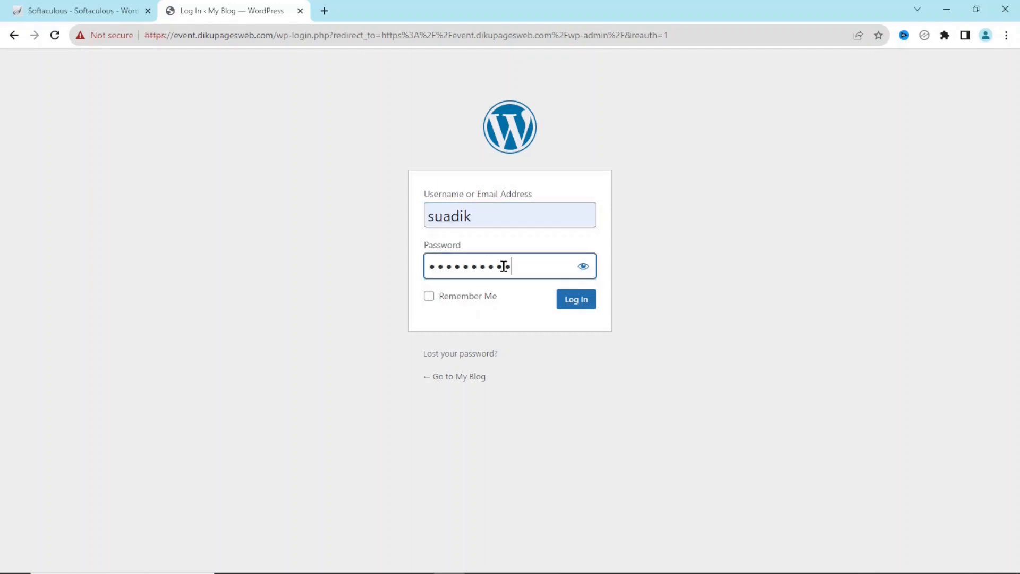
key("Return")
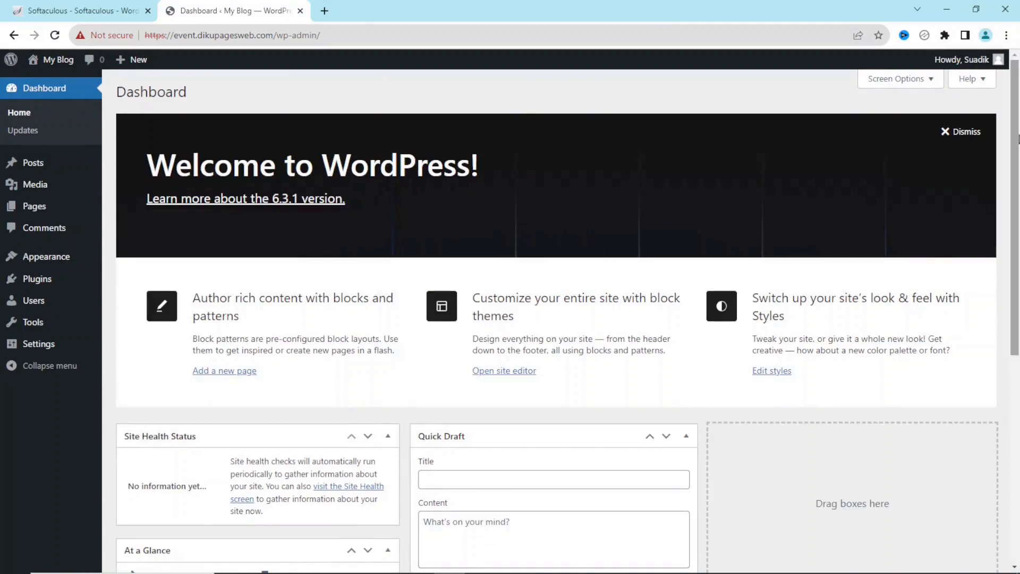
Close the leftover Softaculous browser tab
scroll(973, 214, "down", 7)
scroll(974, 213, "up", 4)
scroll(974, 213, "up", 3)
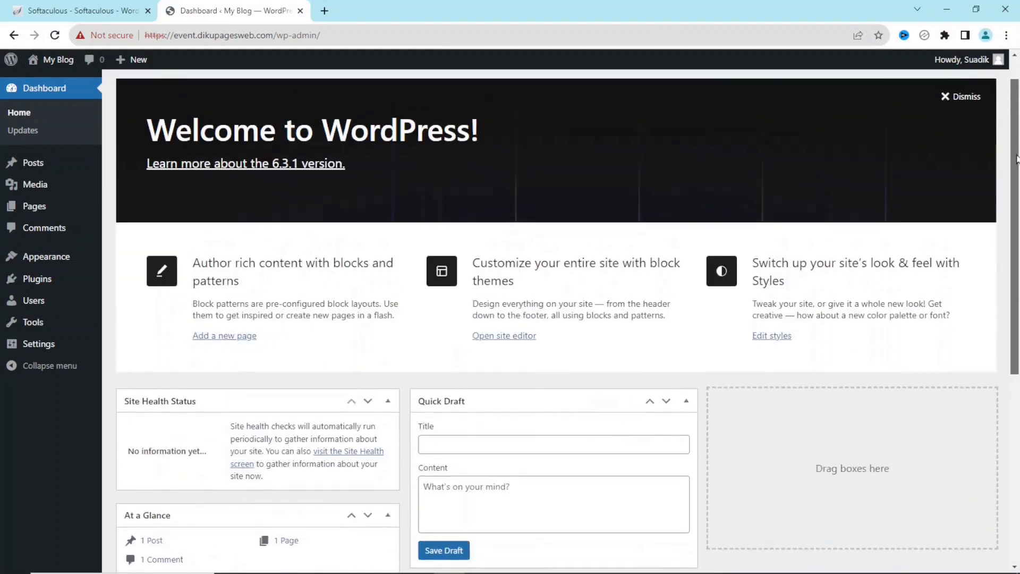
left_click(147, 11)
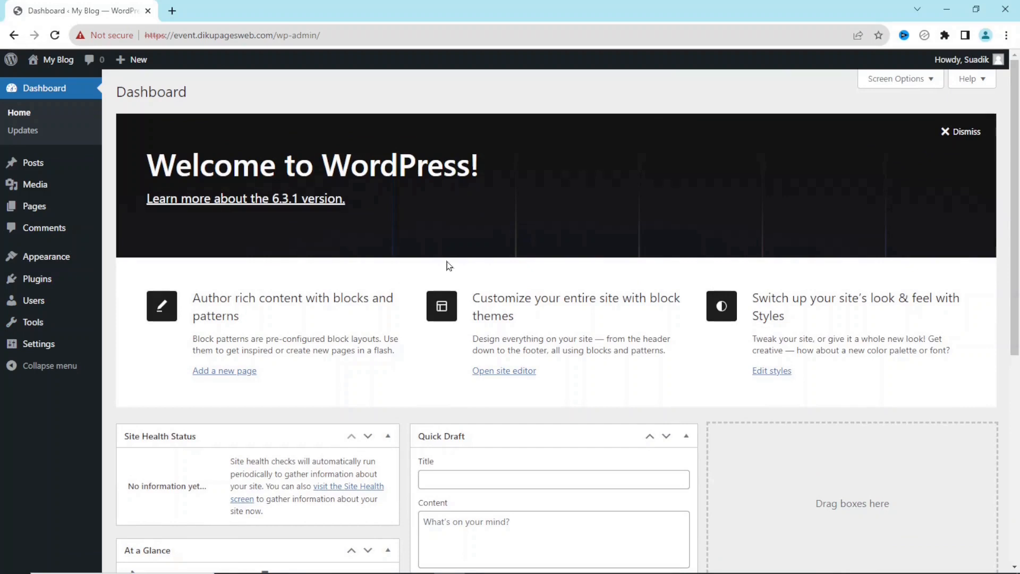
Uncheck Welcome, Events and News, Quick Draft, Activity, At a Glance and Site Health in Screen Options
left_click(899, 80)
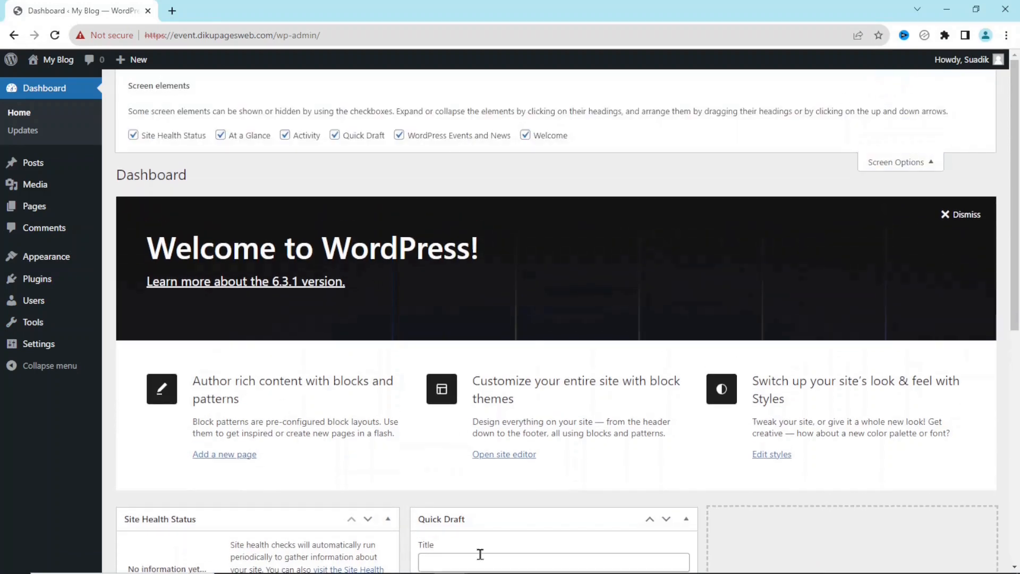
mouse_move(1015, 253)
left_mouse_down()
mouse_move(1014, 436)
mouse_move(1014, 236)
left_mouse_up()
left_click(537, 138)
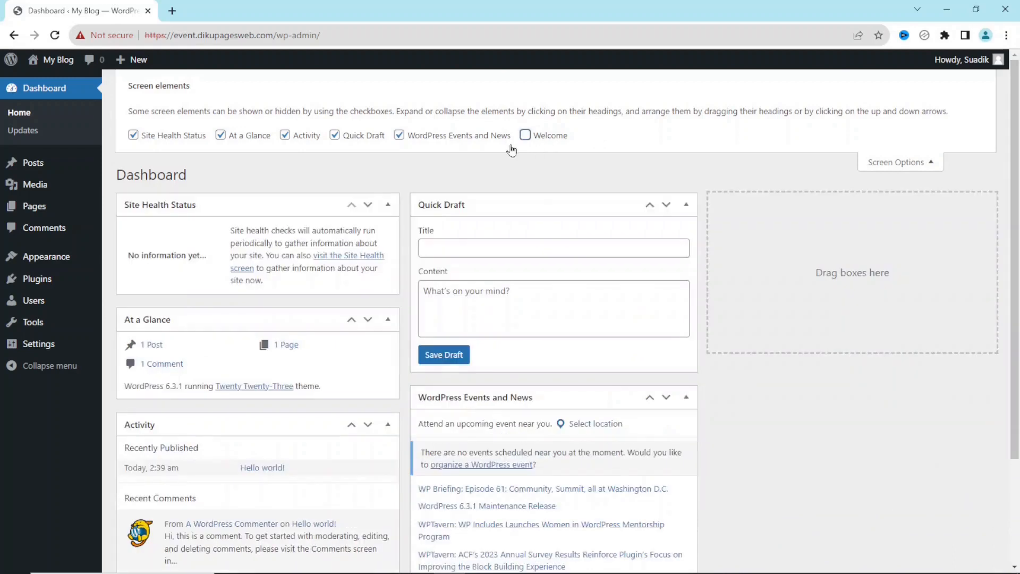
left_click(430, 139)
left_click(354, 137)
left_click(290, 137)
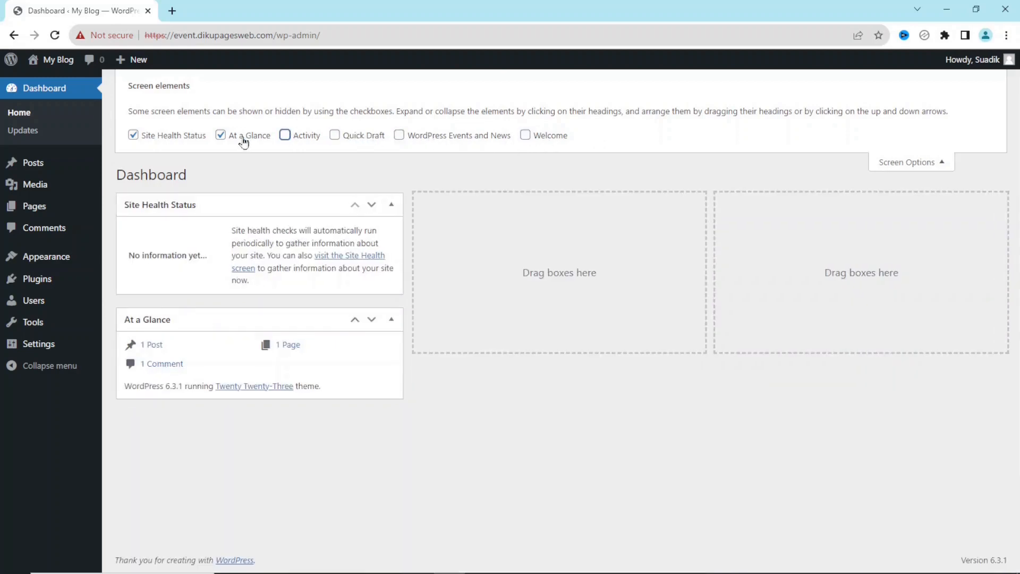
left_click(243, 138)
left_click(178, 149)
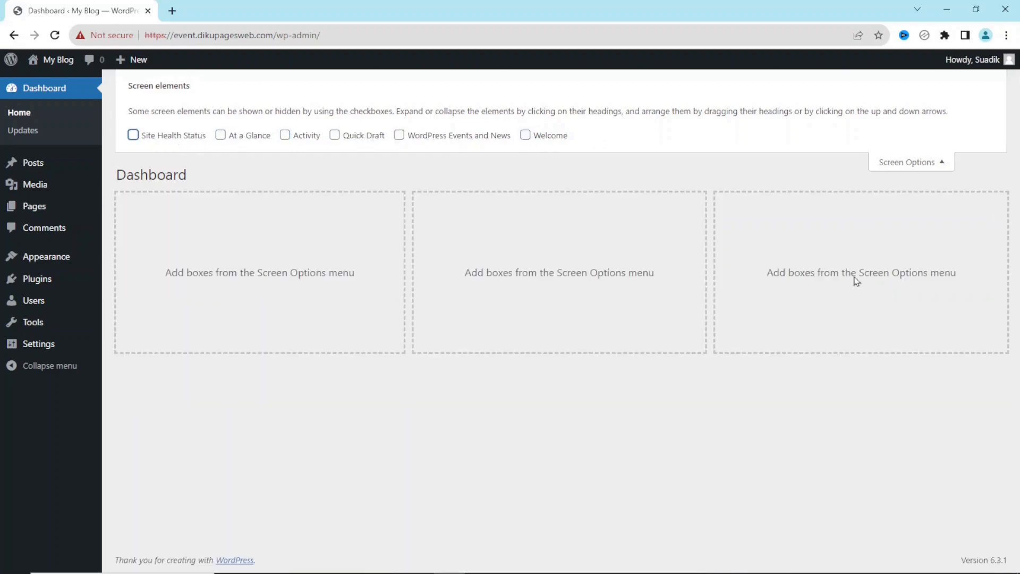
left_click(914, 164)
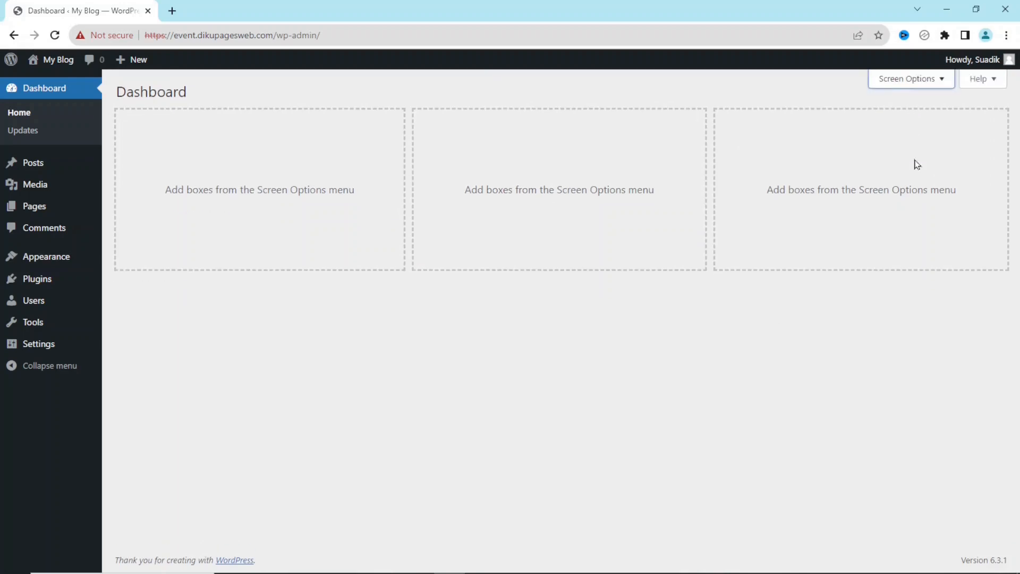
Trash the Hello world! post and empty the posts Trash
left_click(24, 164)
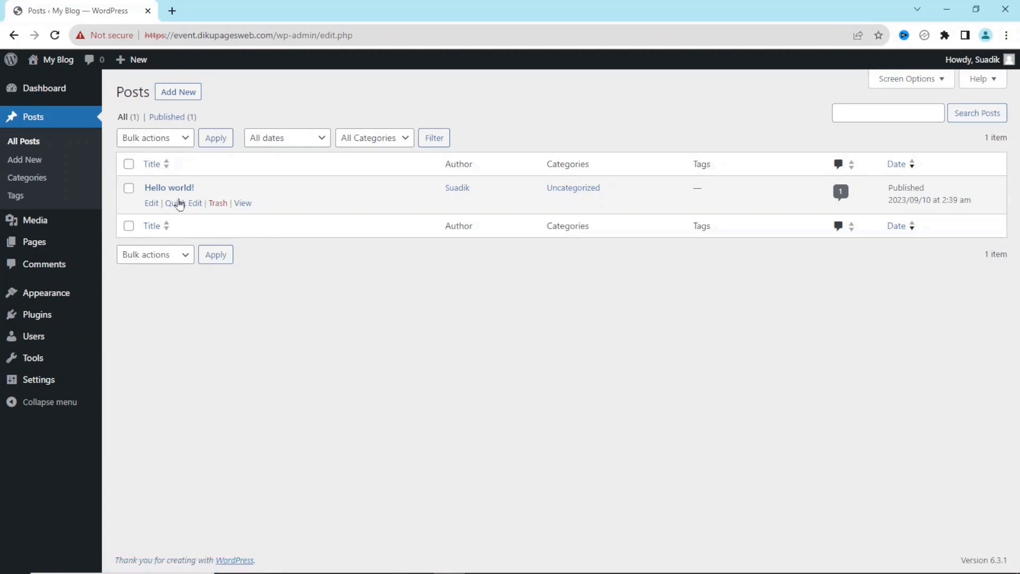
left_click(219, 205)
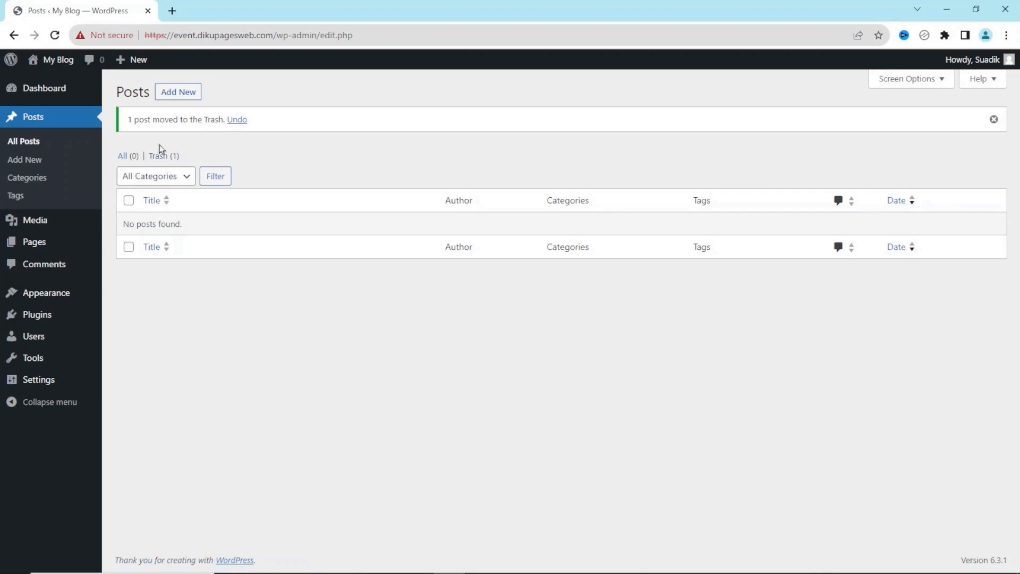
left_click(159, 155)
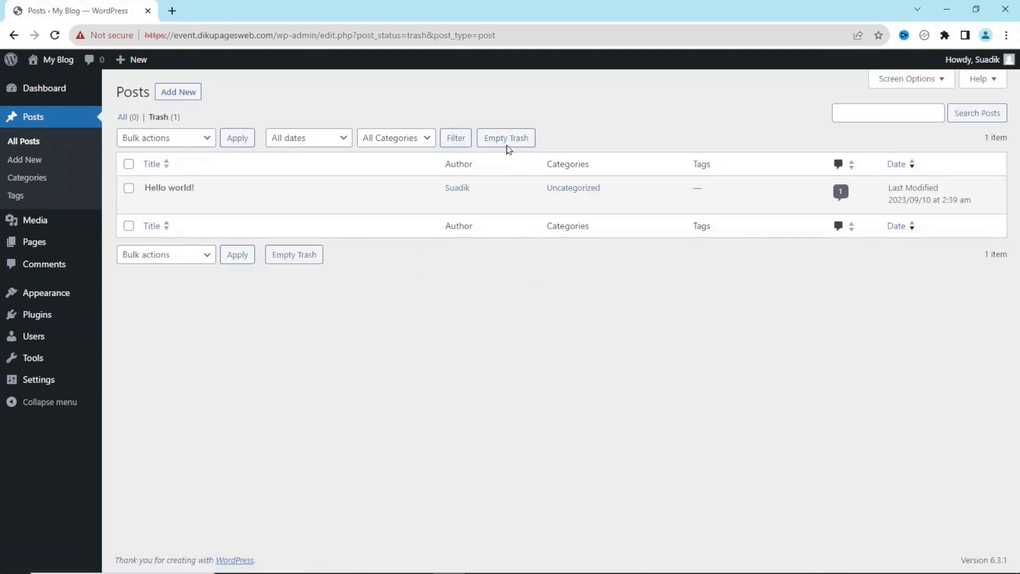
left_click(501, 139)
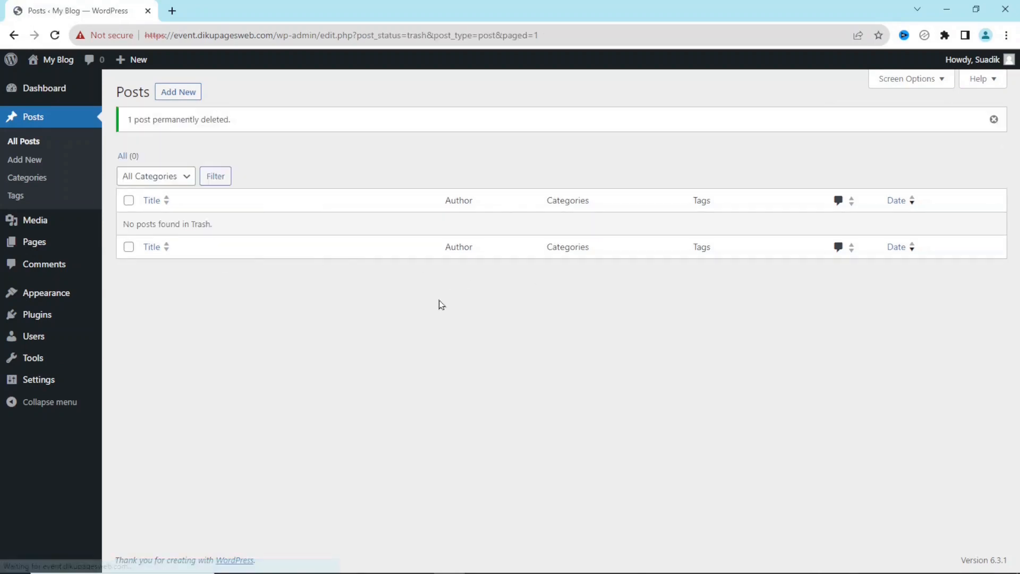
Bulk-trash Sample Page and Privacy Policy, then empty the pages Trash
left_click(37, 254)
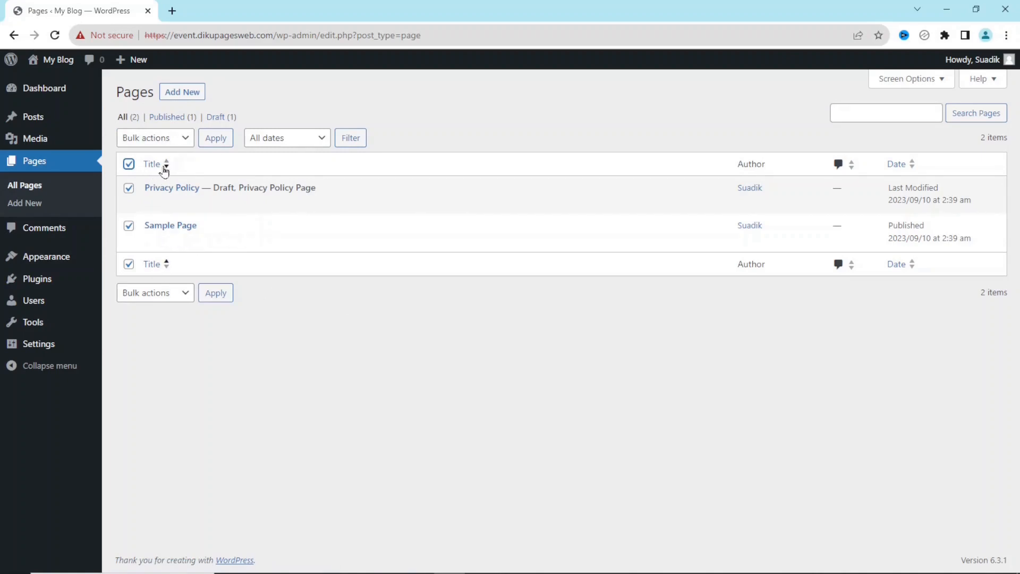
left_click(155, 139)
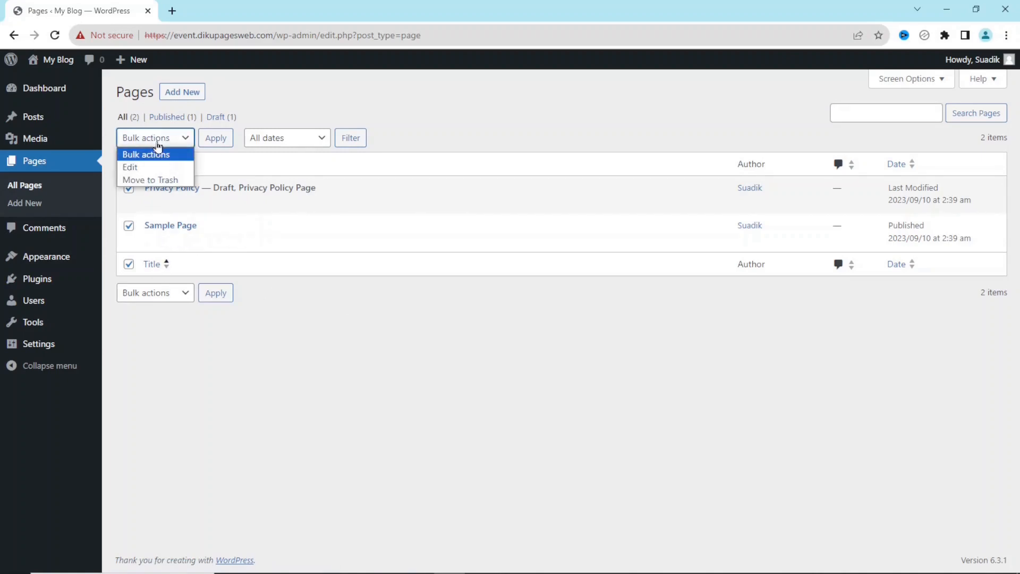
left_click(162, 179)
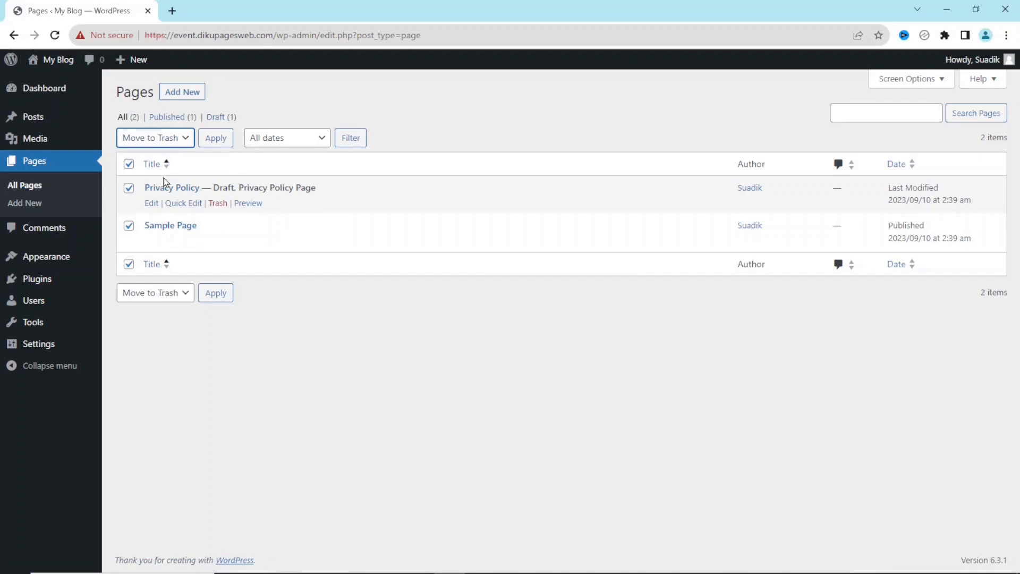
left_click(218, 137)
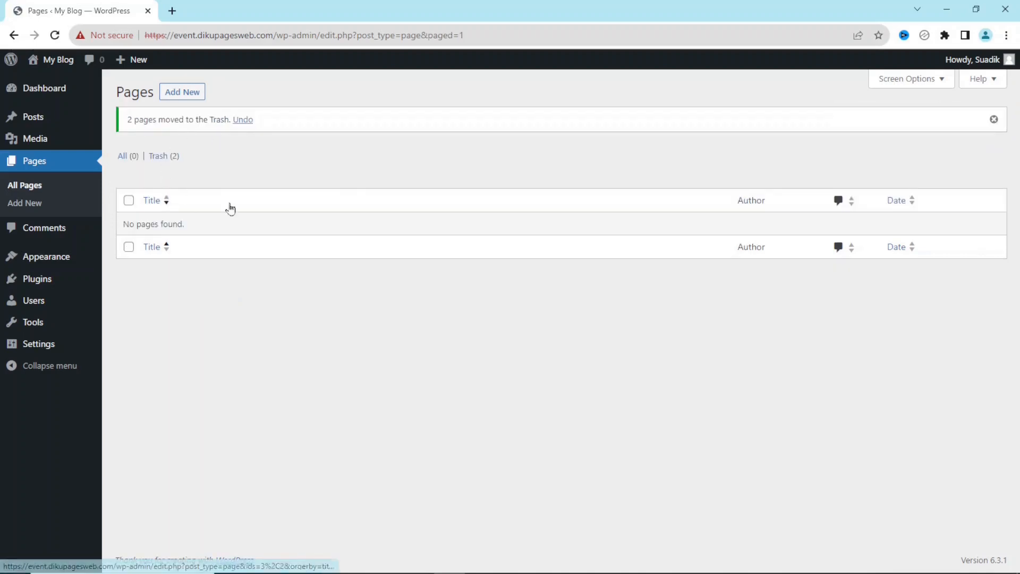
left_click(158, 156)
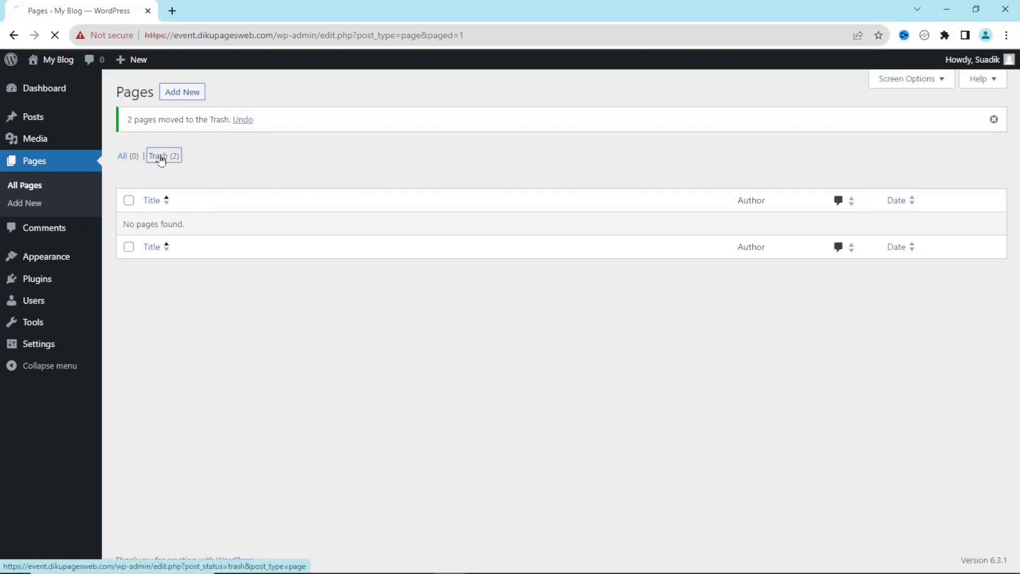
left_click(425, 144)
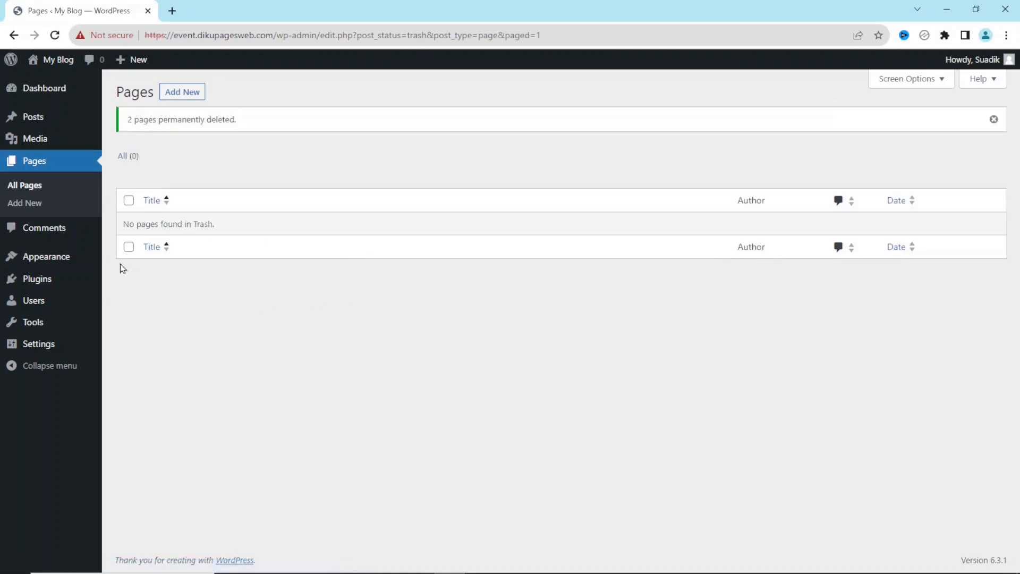
left_click(49, 261)
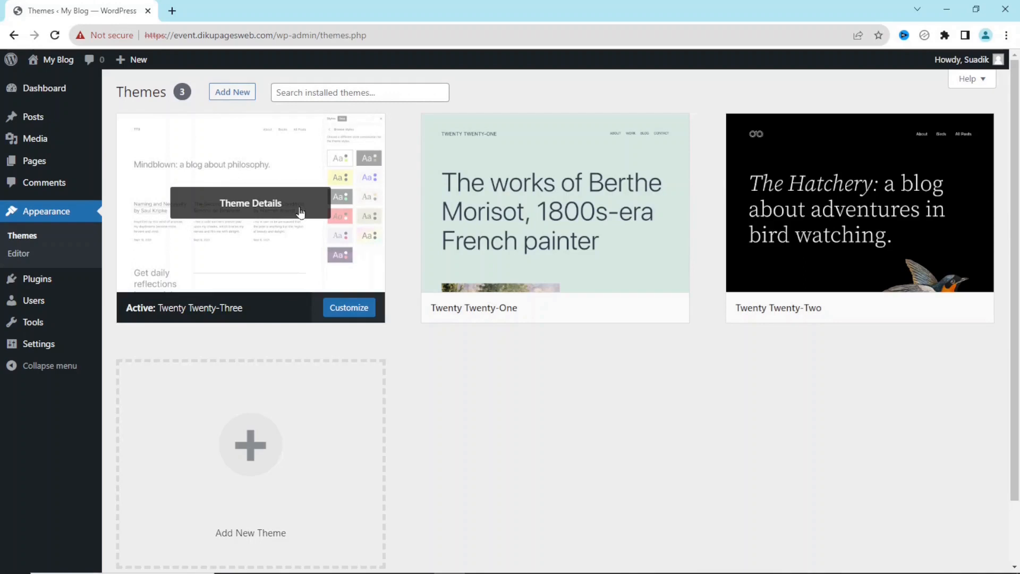
Preview the site's front page in a new tab via the admin-bar site link, then return to Themes
mouse_move(55, 62)
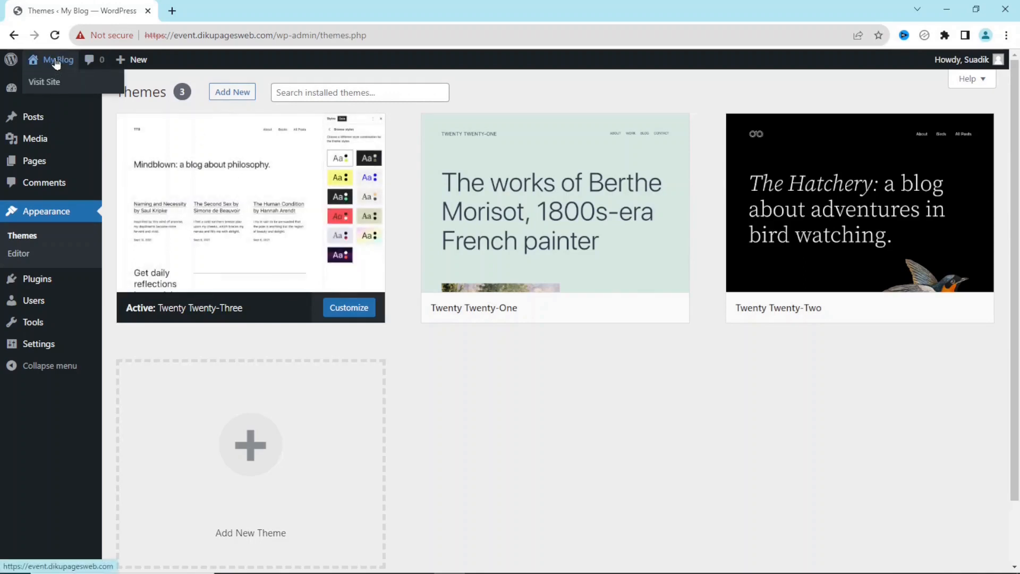
right_click(56, 60)
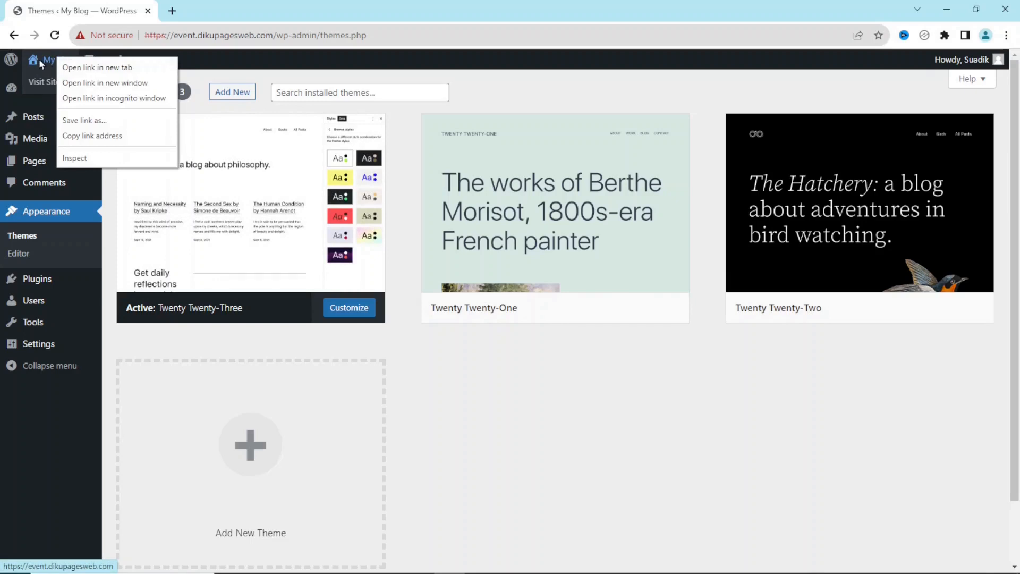
left_click(146, 52)
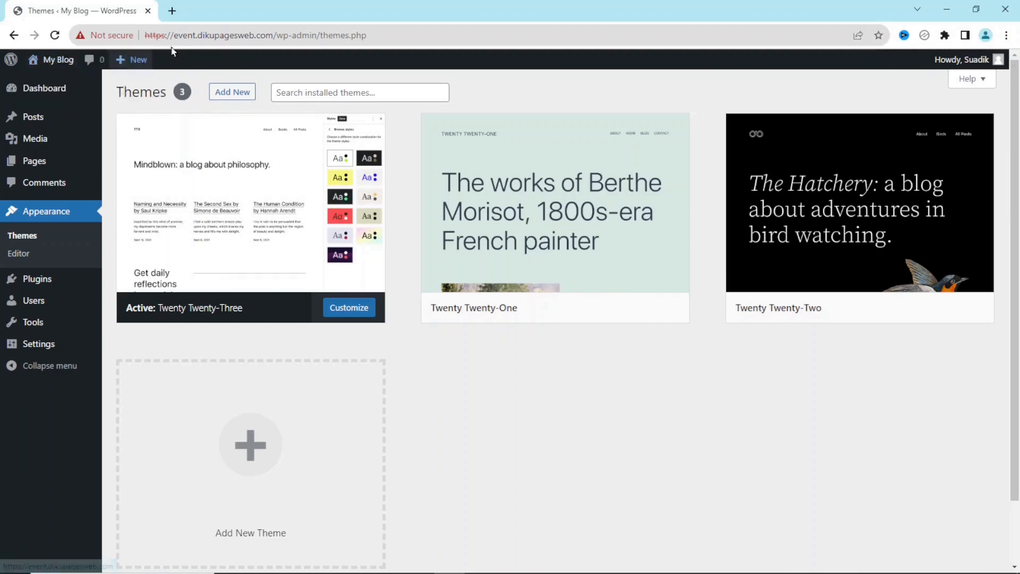
left_click(218, 20)
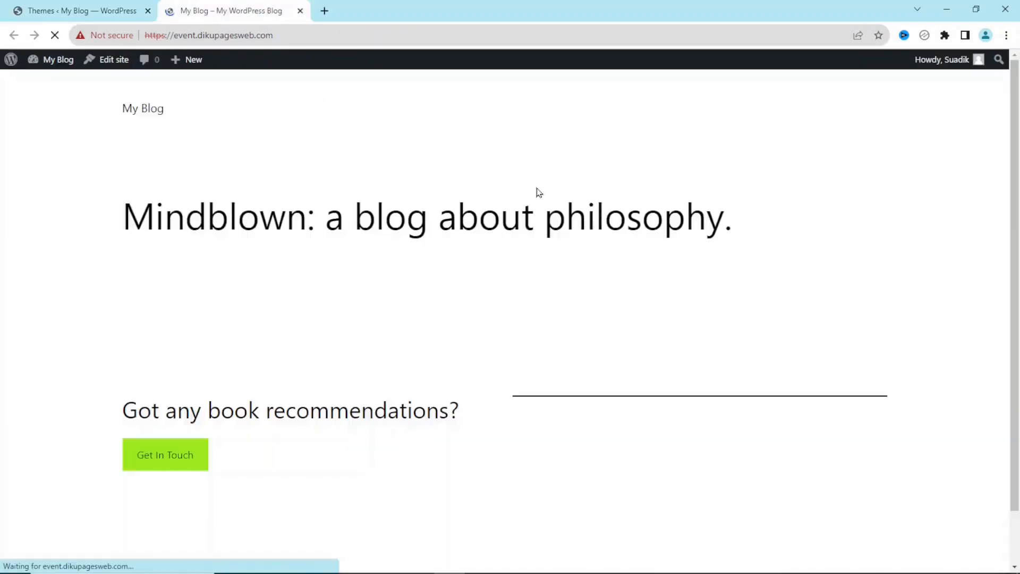
scroll(1015, 319, "down", 1)
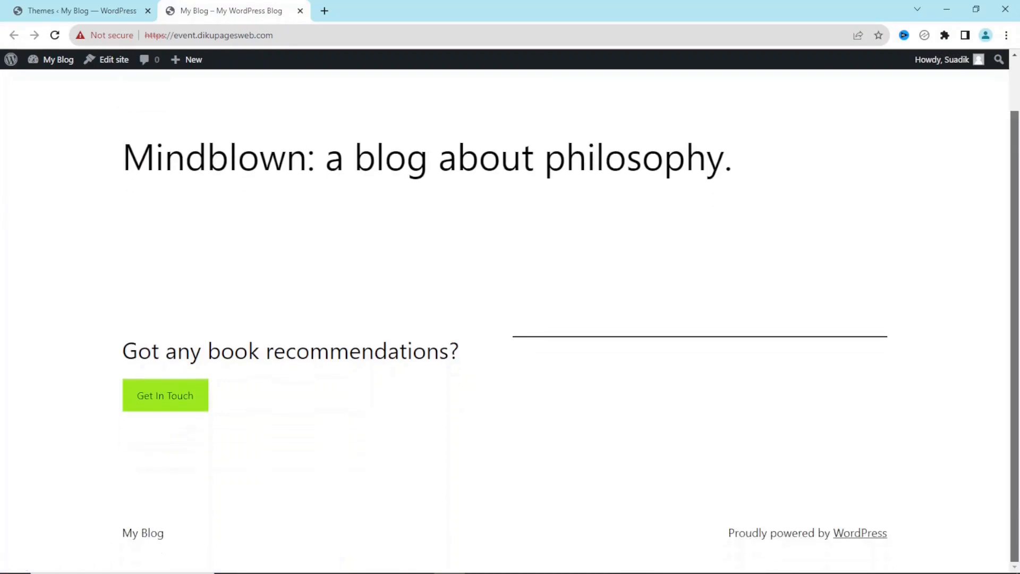
scroll(374, 346, "up", 1)
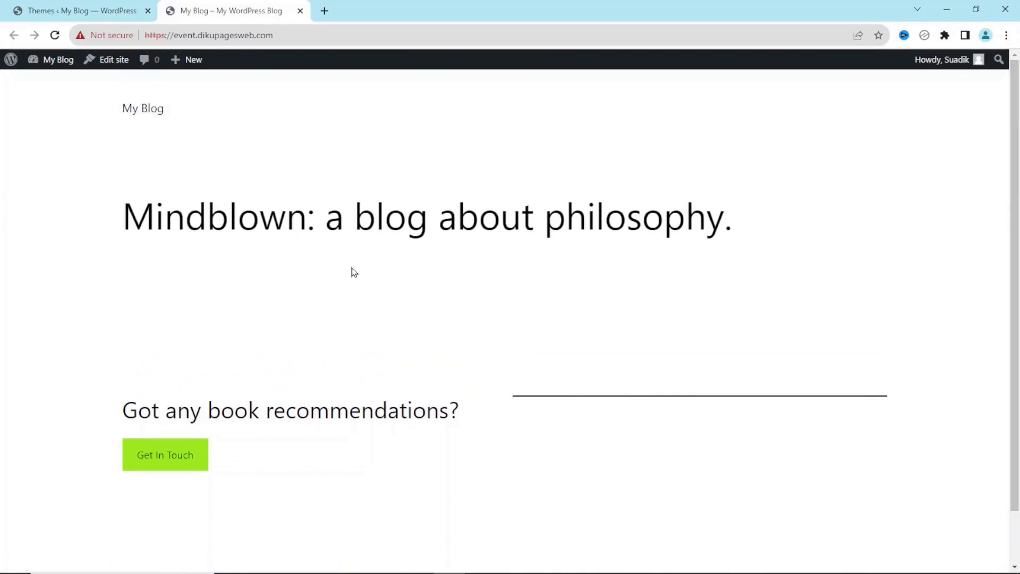
left_click(69, 16)
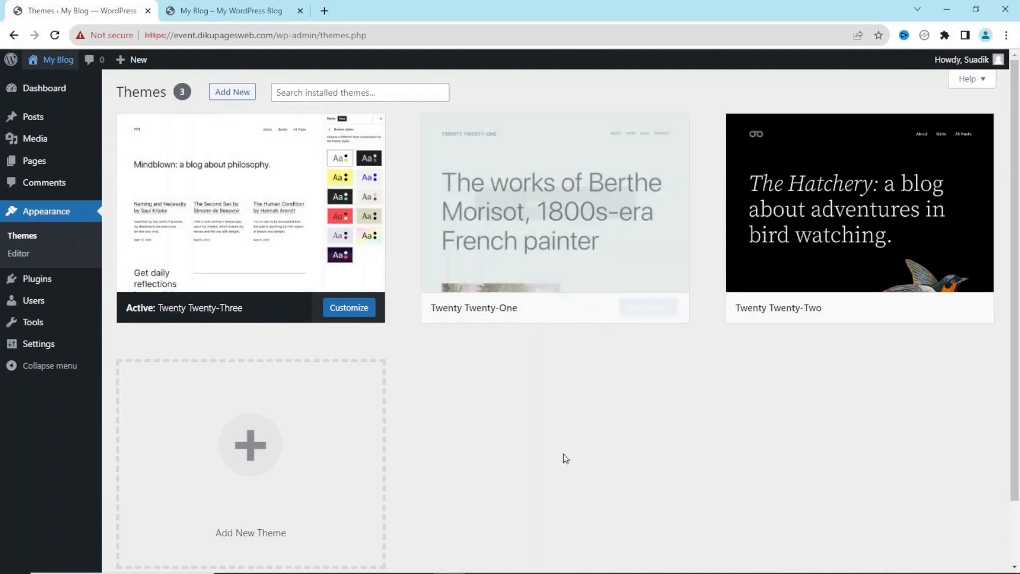
Activate Twenty Twenty-One and reload the front page to check the new theme
left_click(583, 311)
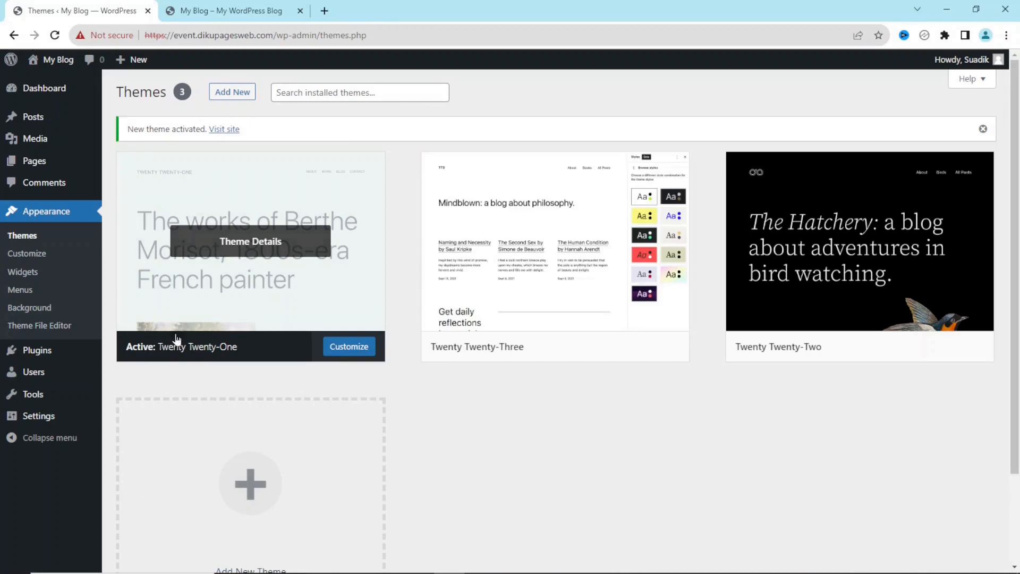
left_click(227, 7)
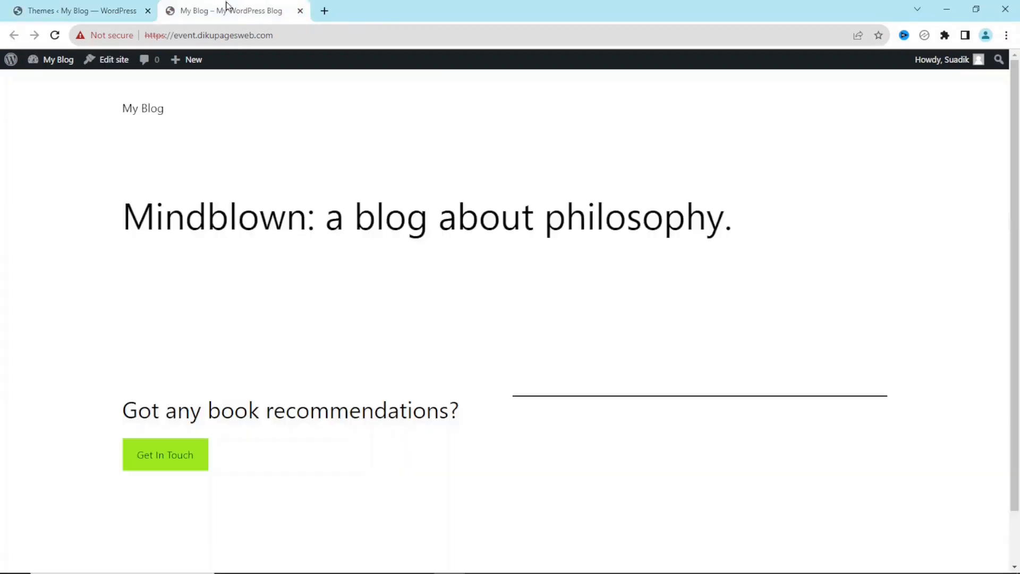
left_click(55, 35)
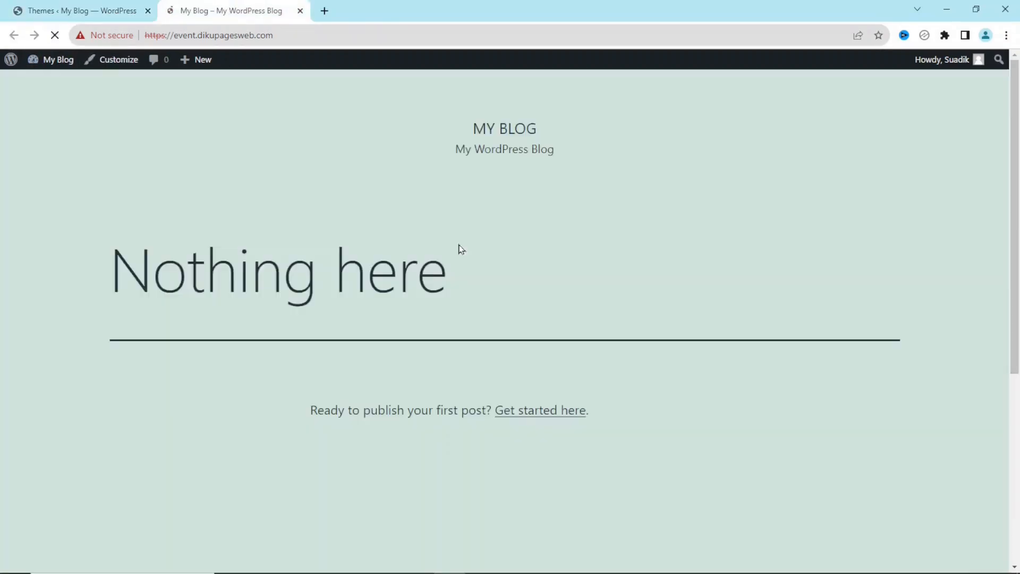
left_click_drag(1014, 291, 994, 154)
left_click(78, 12)
Delete the Twenty Twenty-Three and Twenty Twenty-Two themes from their Theme Details panels
mouse_move(215, 287)
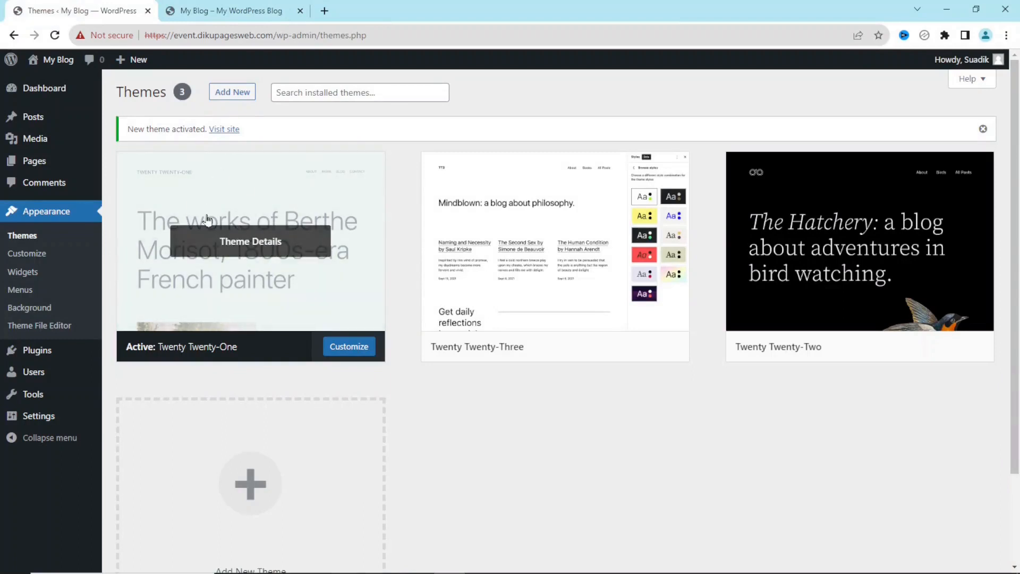
mouse_move(538, 261)
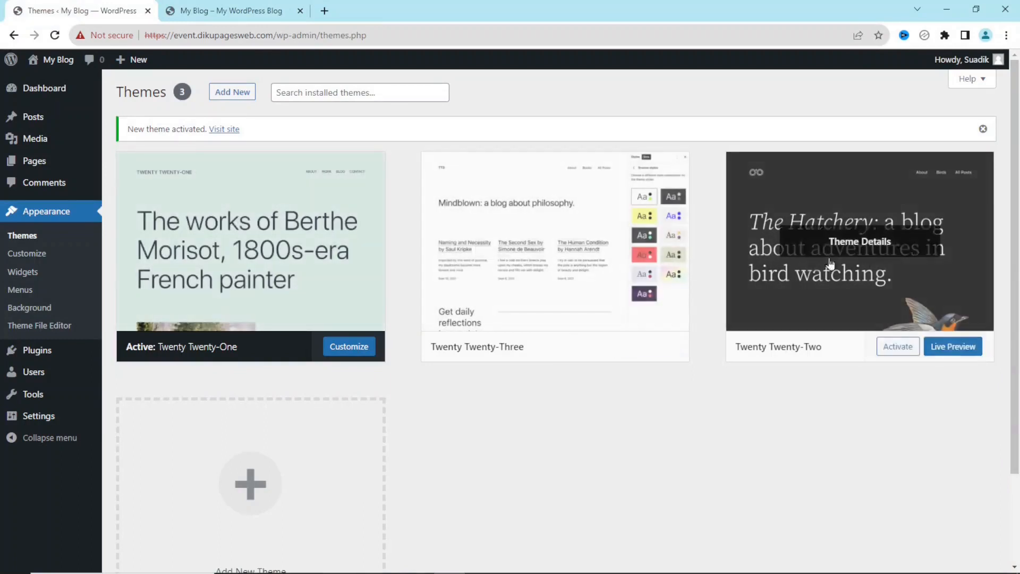
mouse_move(833, 252)
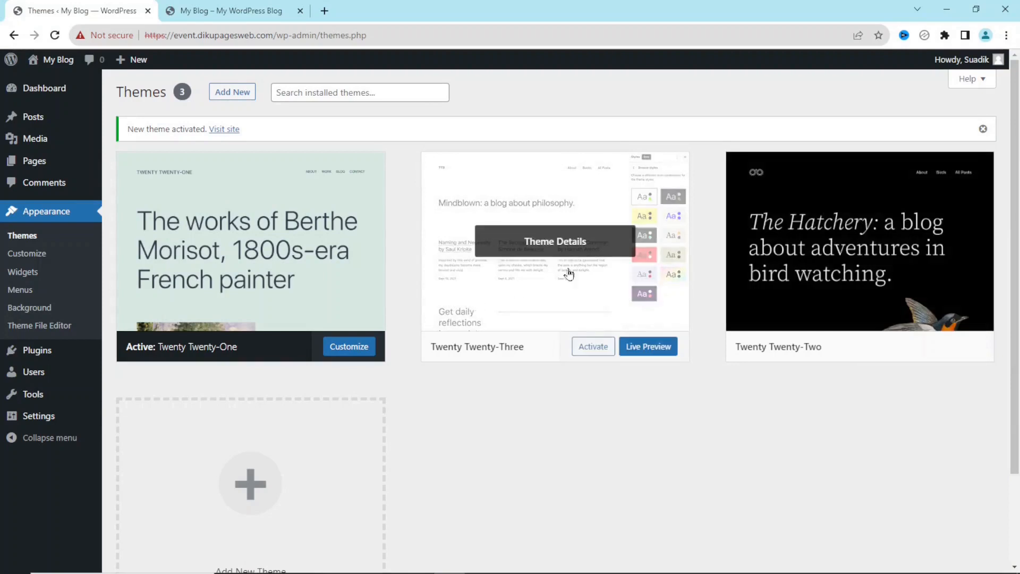
mouse_move(553, 243)
left_click(555, 245)
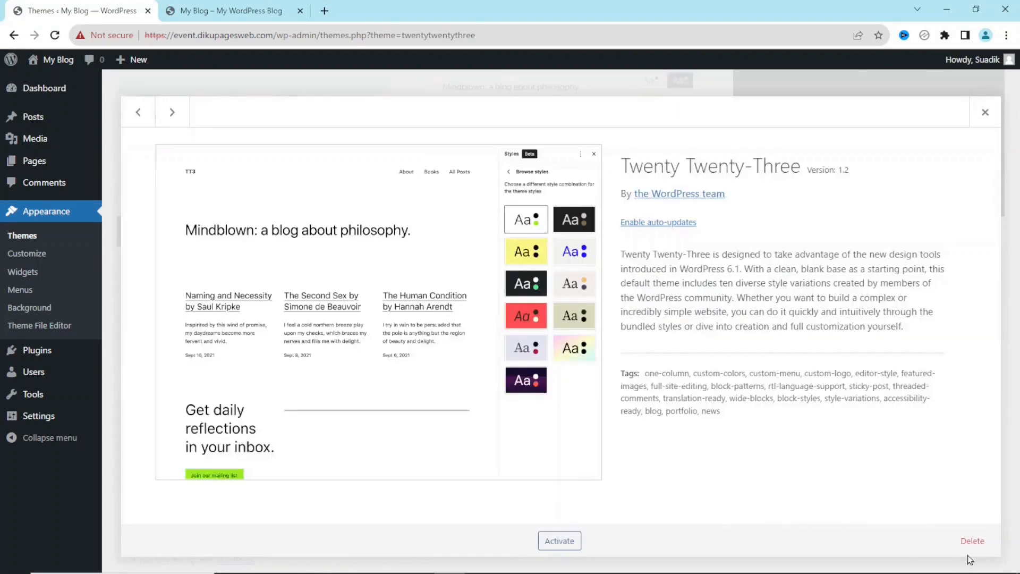
left_click(974, 543)
left_click(572, 135)
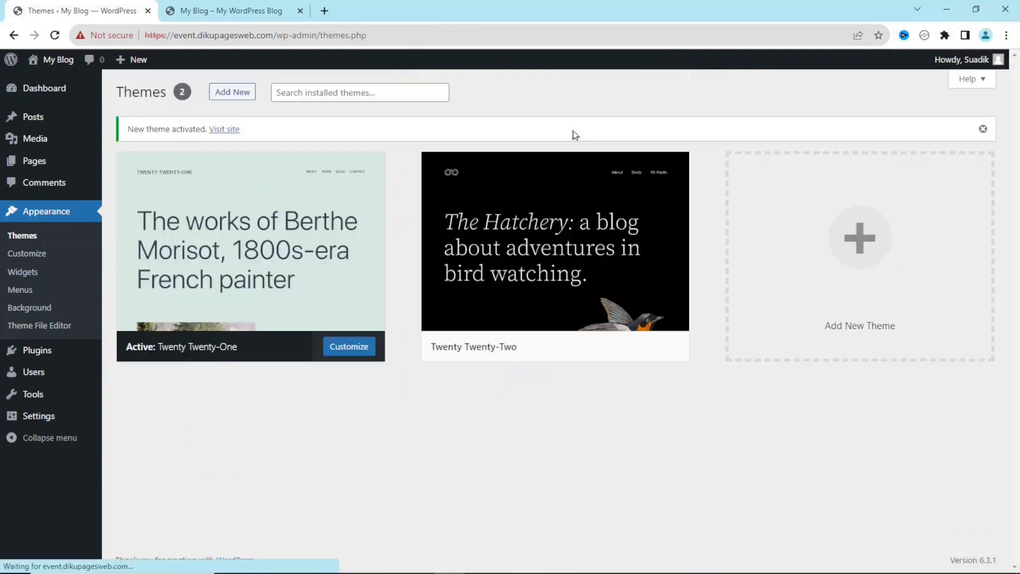
left_click(540, 241)
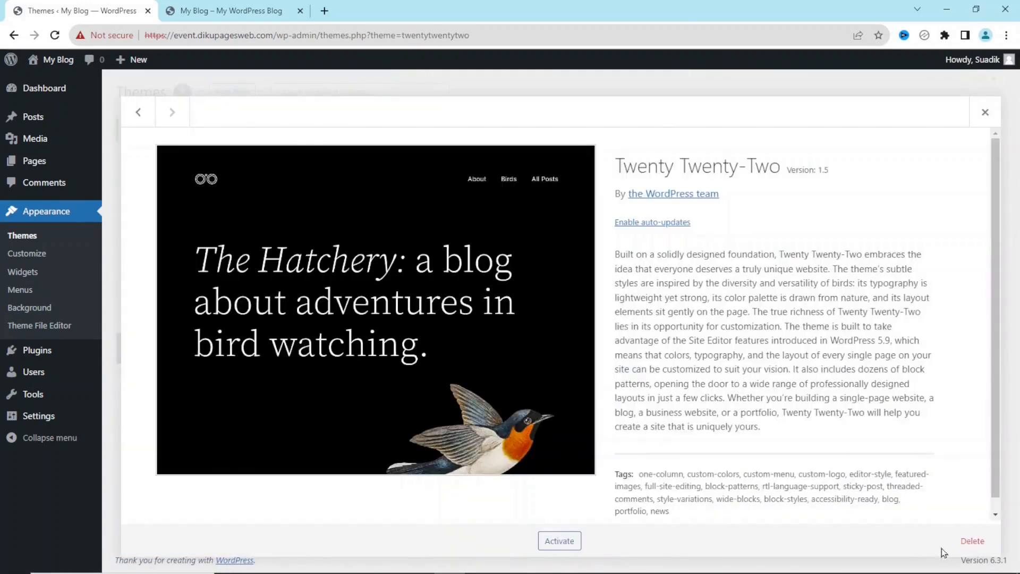
left_click(972, 540)
left_click(572, 133)
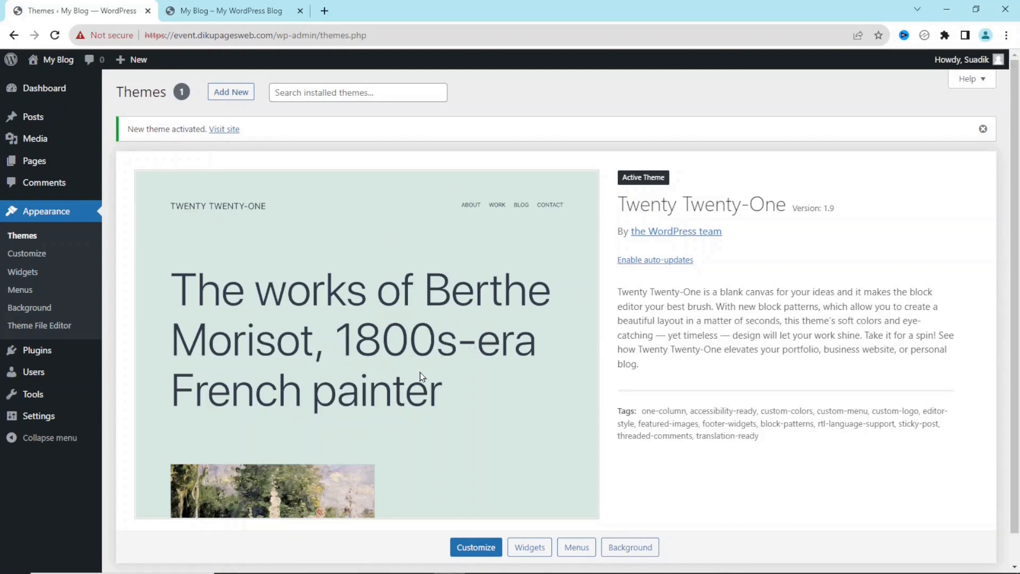
left_click(62, 355)
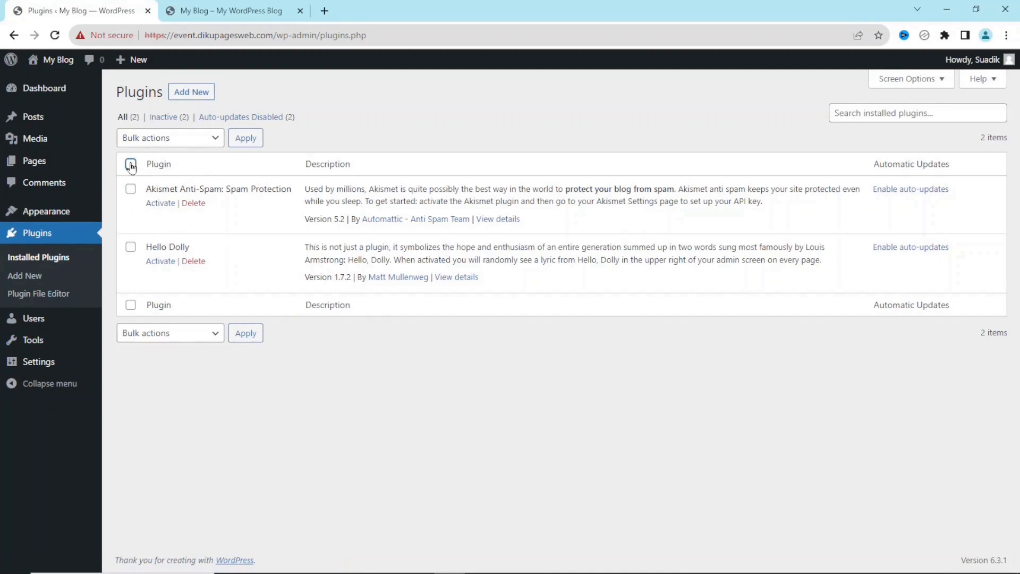
Select all plugins and bulk-delete Akismet Anti-Spam and Hello Dolly, confirming the deletion
left_click(165, 139)
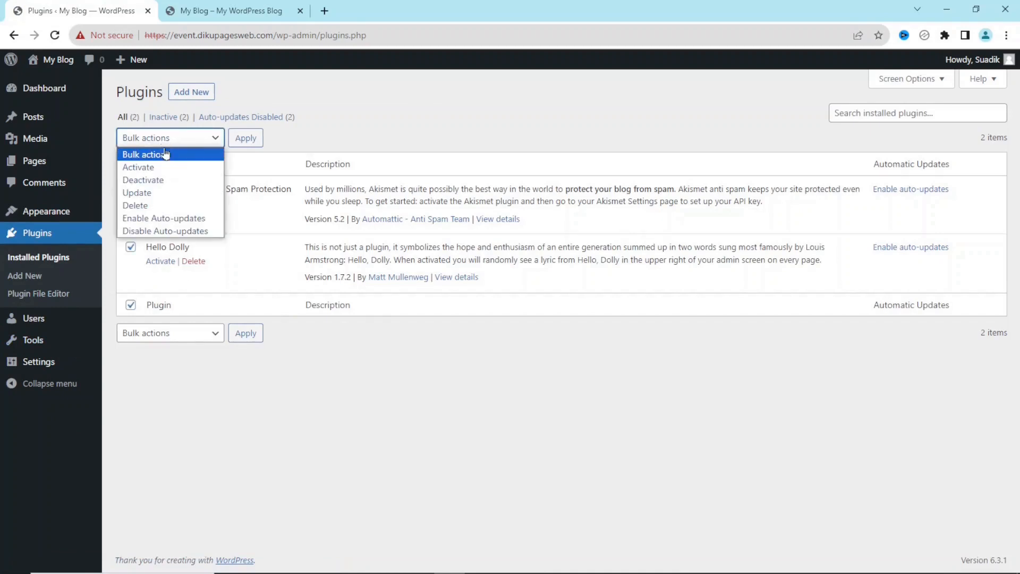
left_click(170, 206)
left_click(246, 143)
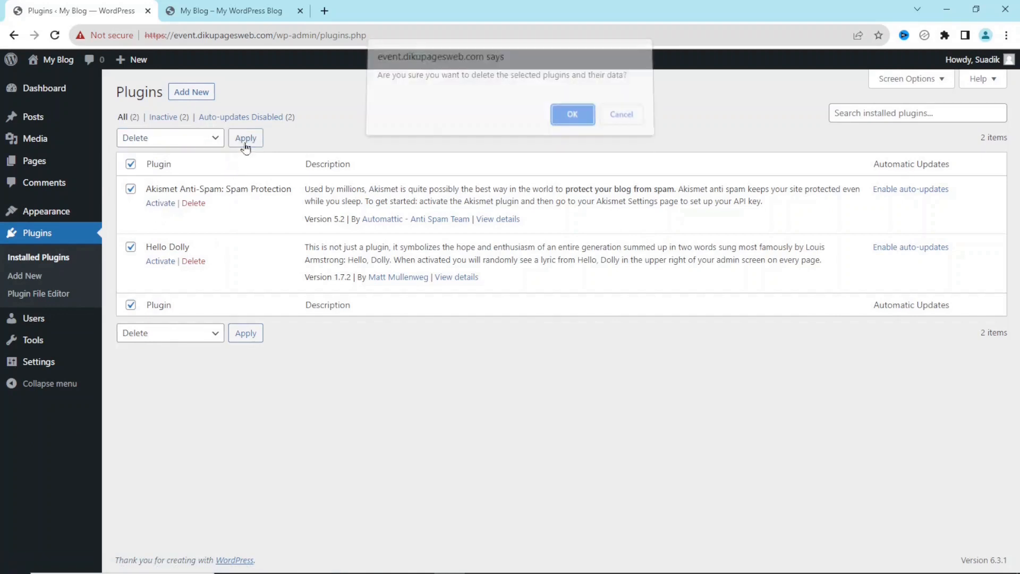
left_click(552, 119)
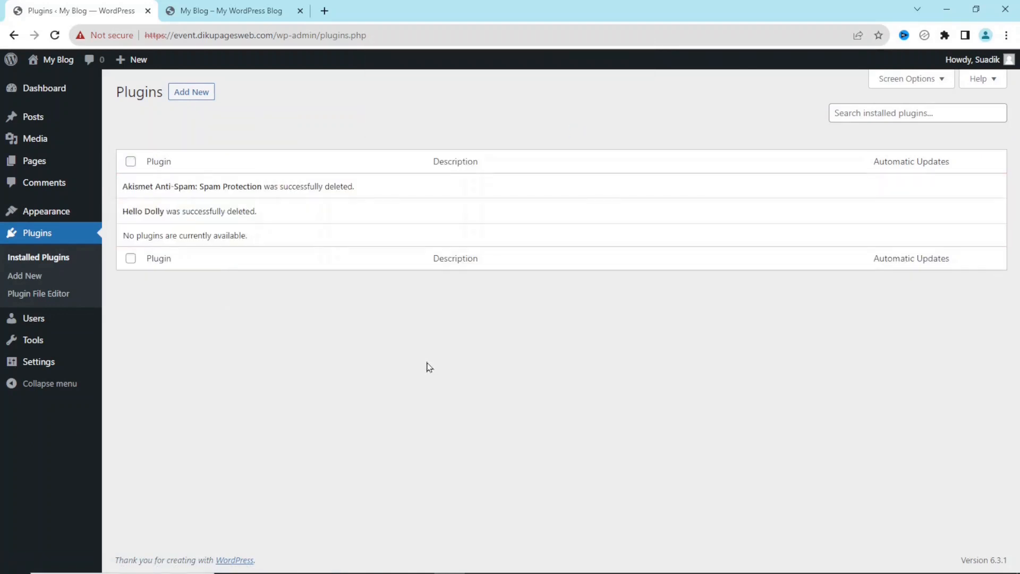
mouse_move(34, 365)
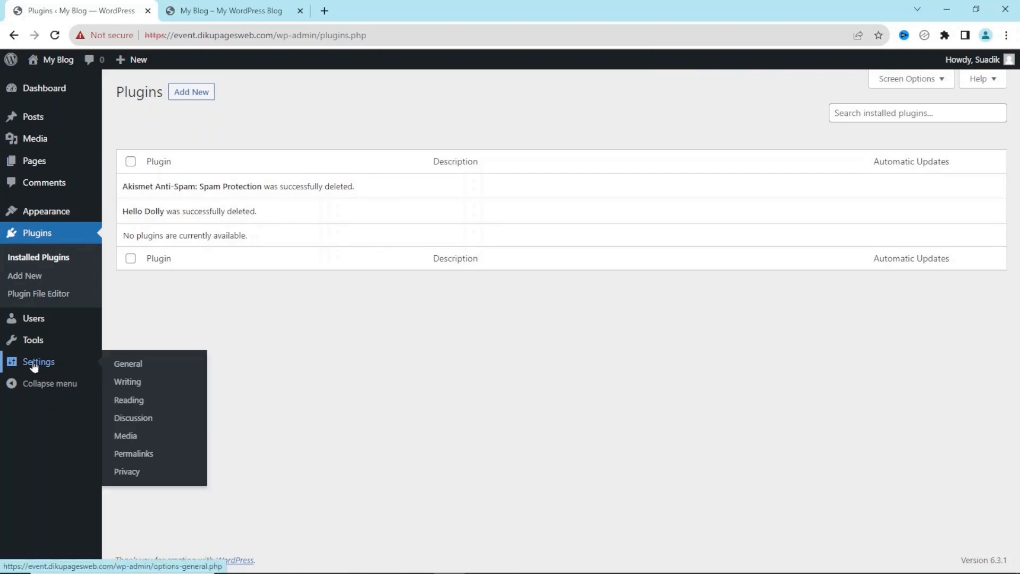
Set title 'Event Manager', tagline 'The Right Event Platform for Every Business', enable registration, and save
left_click(125, 364)
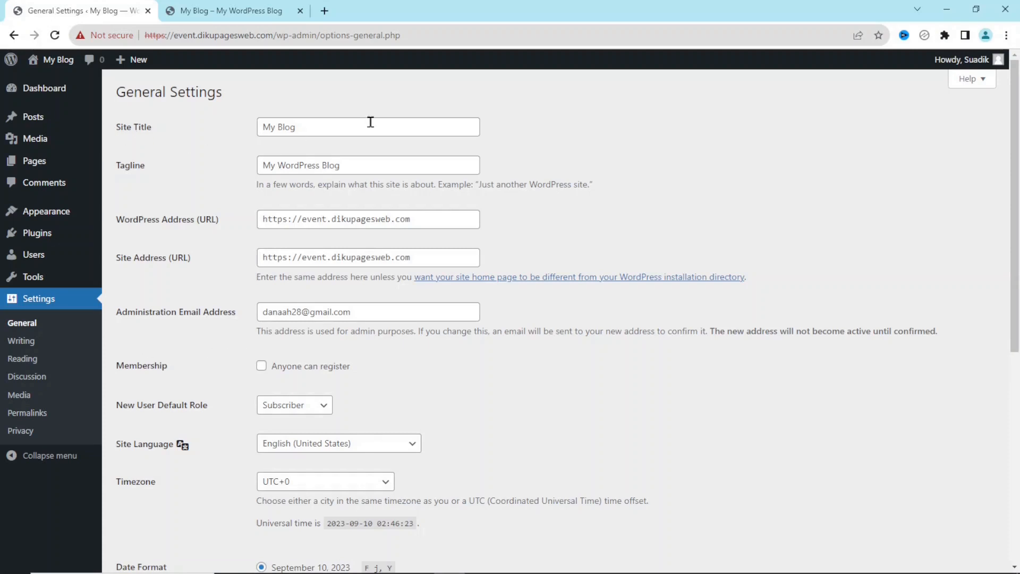
left_click_drag(314, 129, 228, 142)
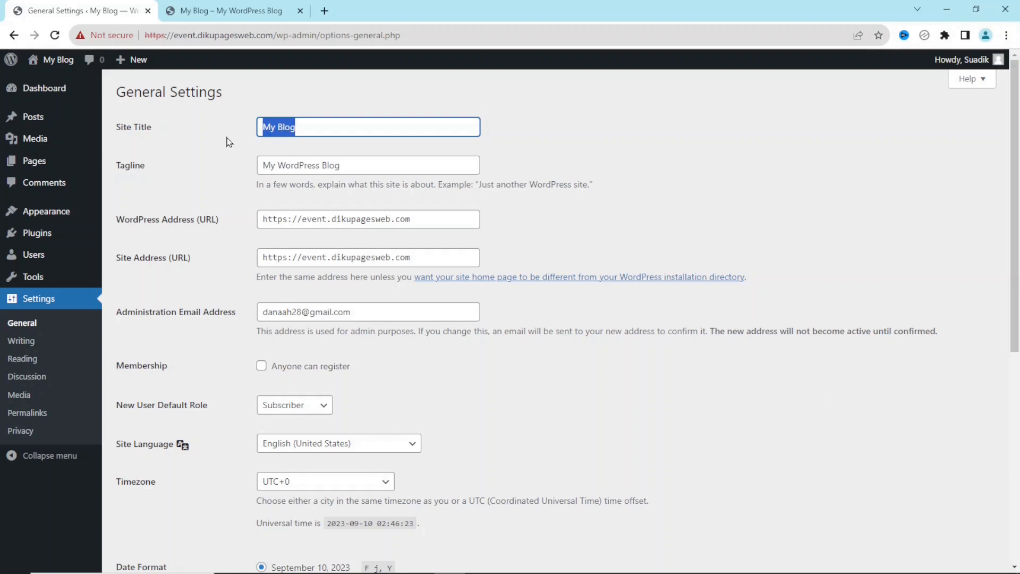
type("Even")
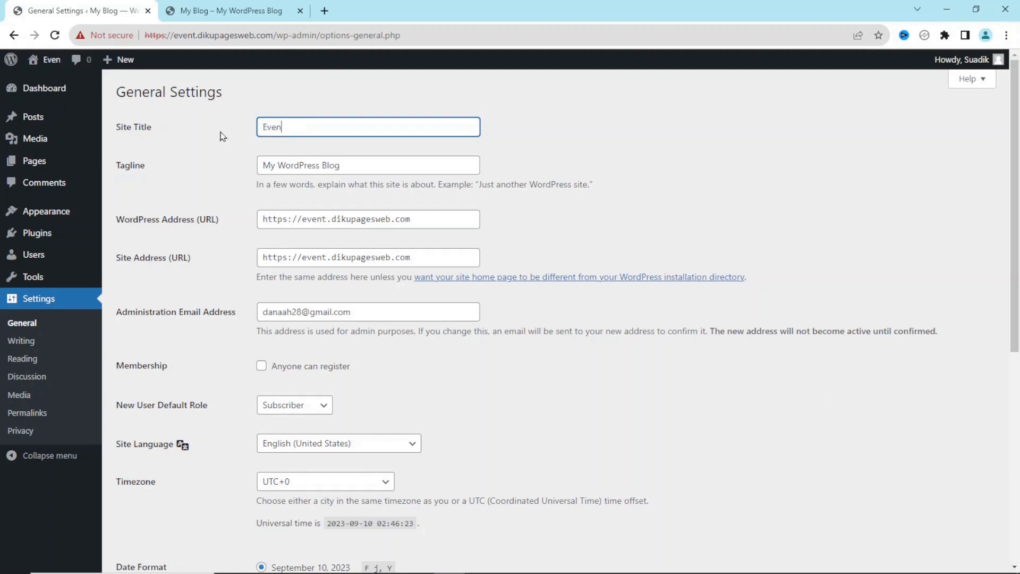
type("t Manager")
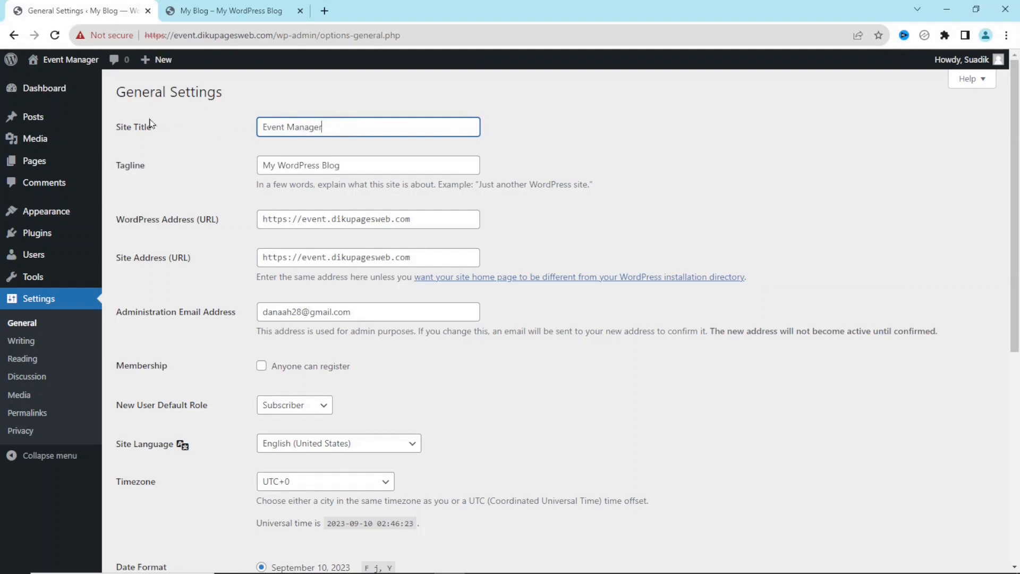
mouse_move(69, 65)
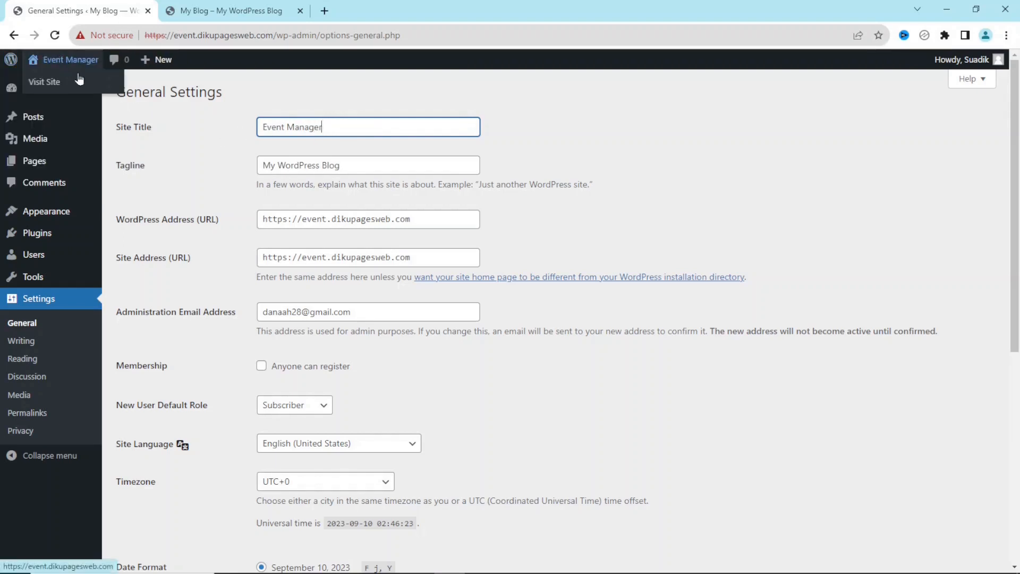
left_click_drag(367, 166, 242, 167)
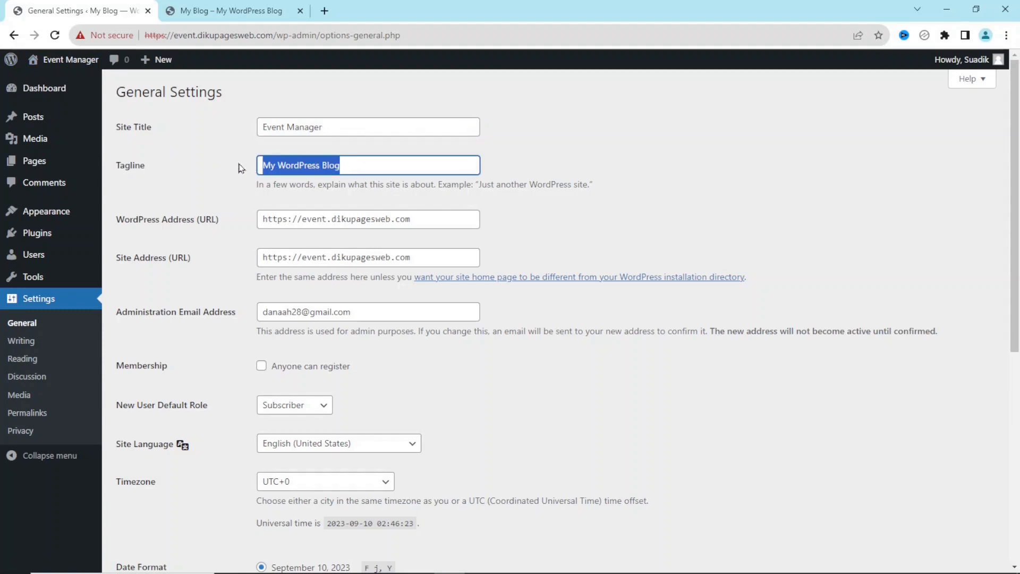
type("The Right Event Platform for Every Business")
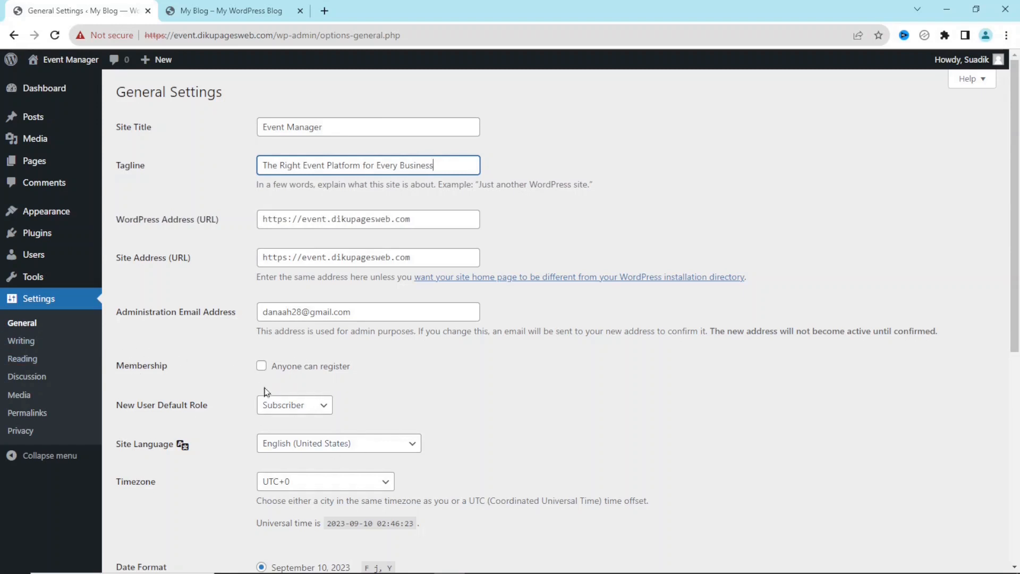
left_click(282, 375)
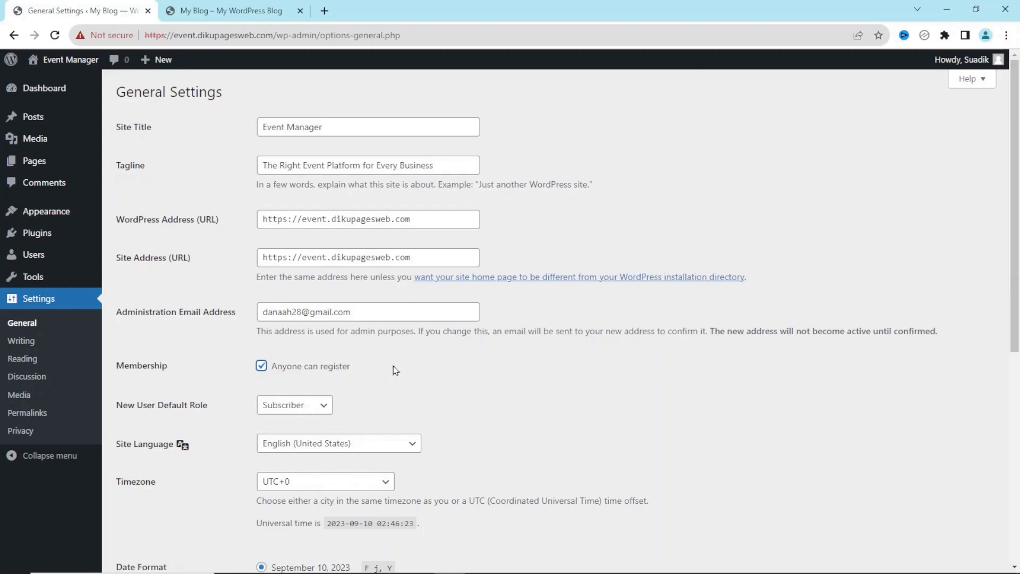
scroll(395, 371, "down", 7)
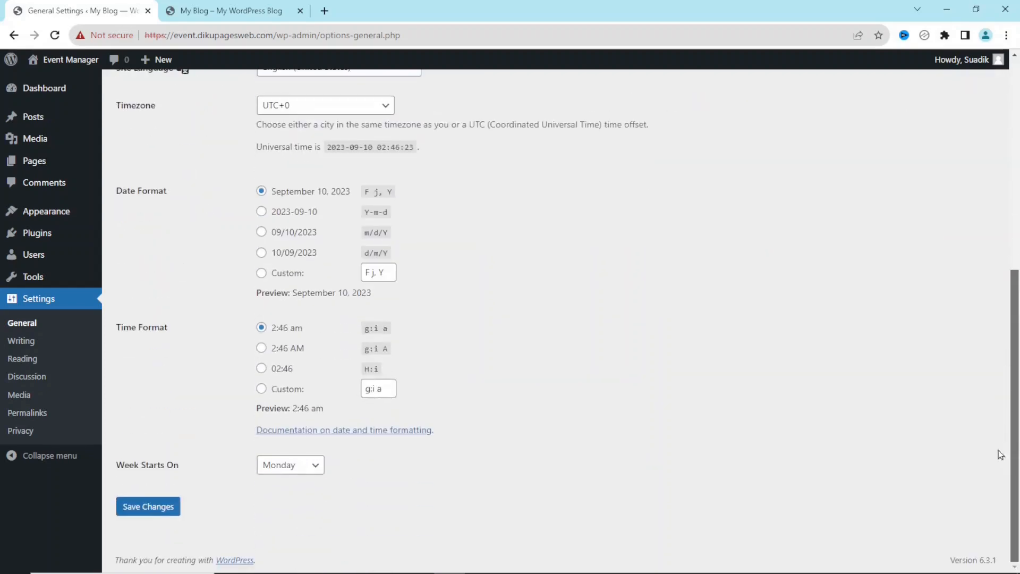
left_click(171, 516)
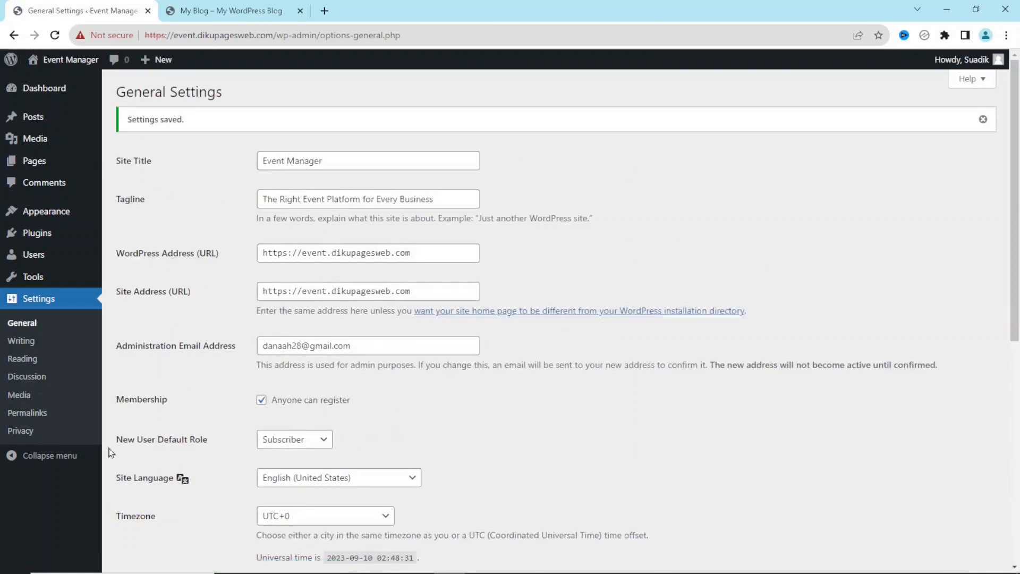
left_click(33, 414)
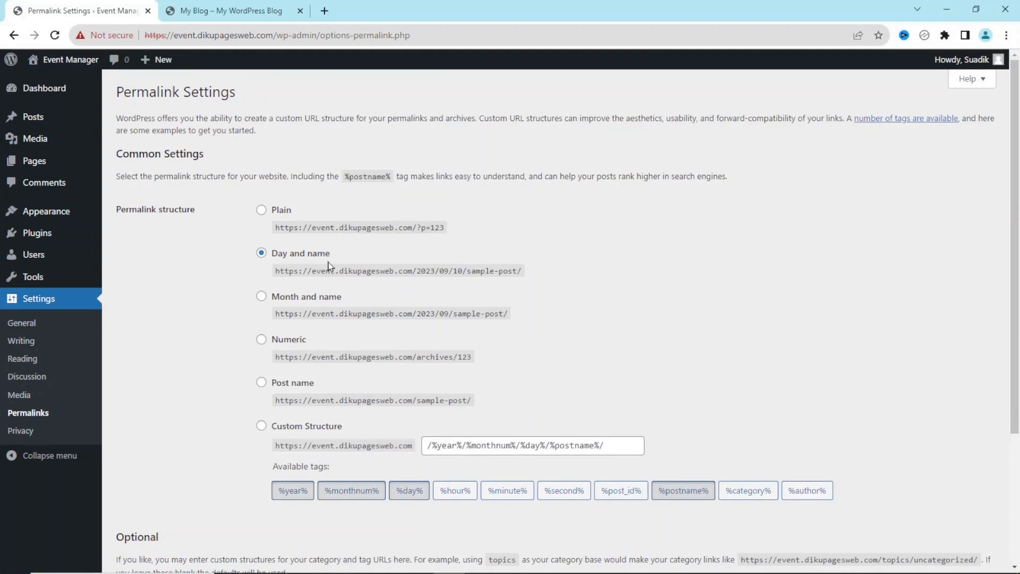
Save the Post name permalink structure and go back to the Dashboard
left_click(306, 382)
left_click_drag(324, 401, 514, 403)
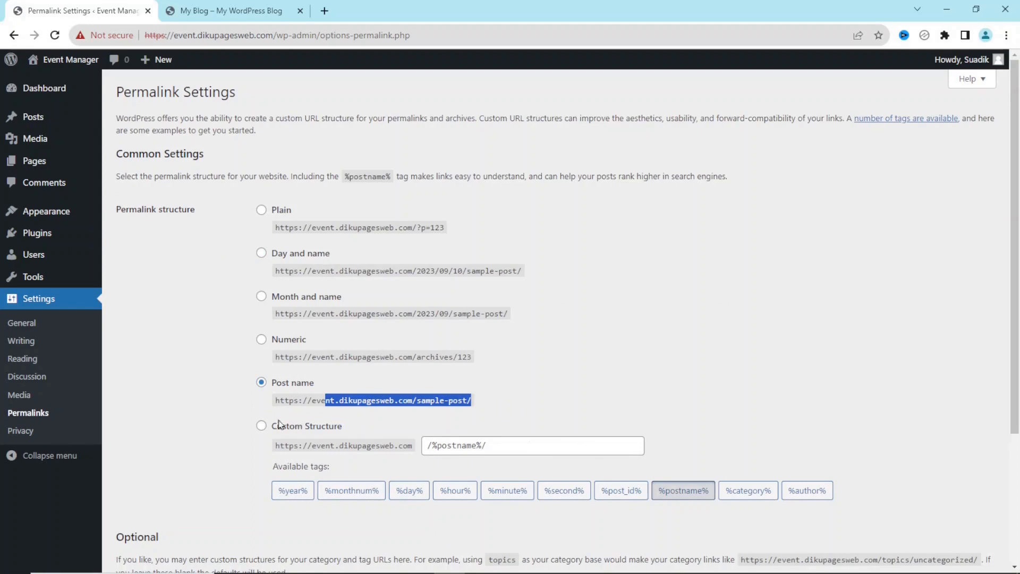
scroll(999, 329, "down", 4)
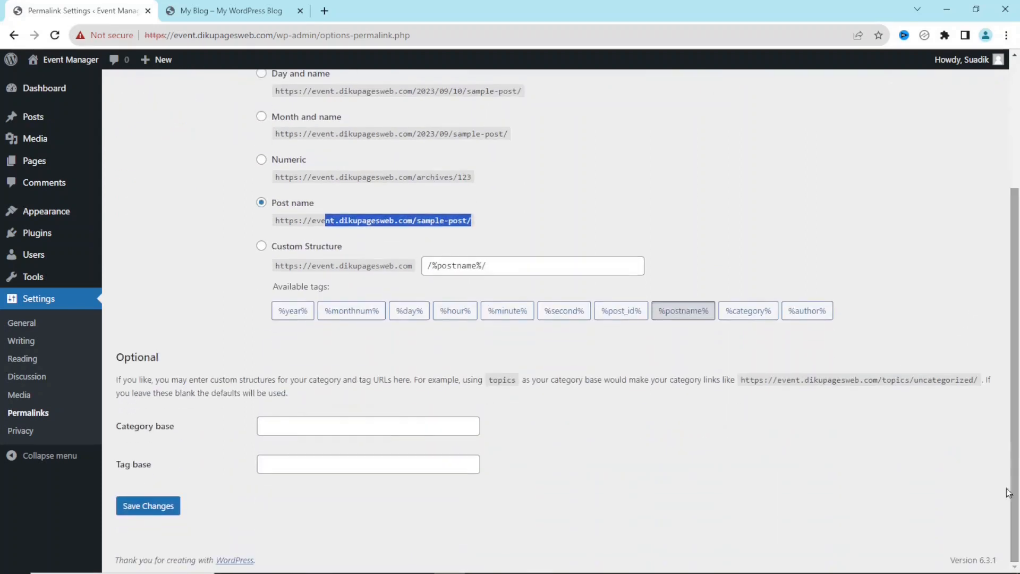
left_click(162, 511)
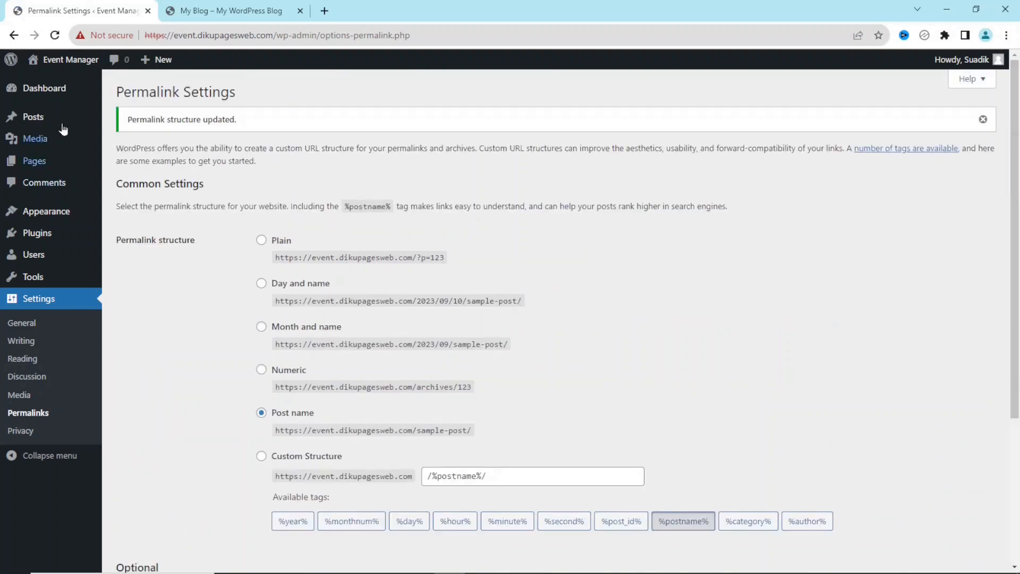
left_click(51, 90)
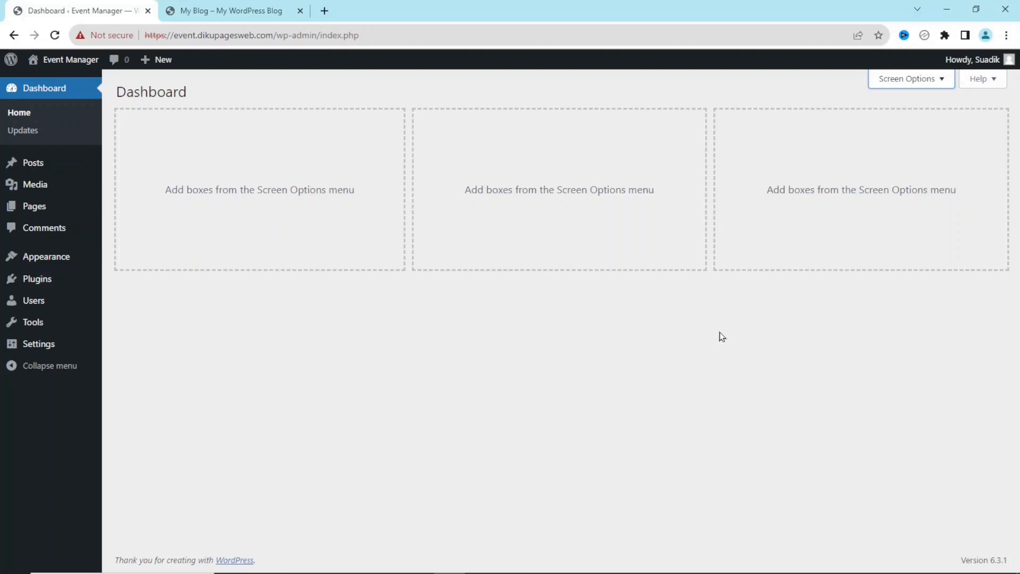
Check the site's front page, which currently reads 'Nothing here'
left_click(204, 7)
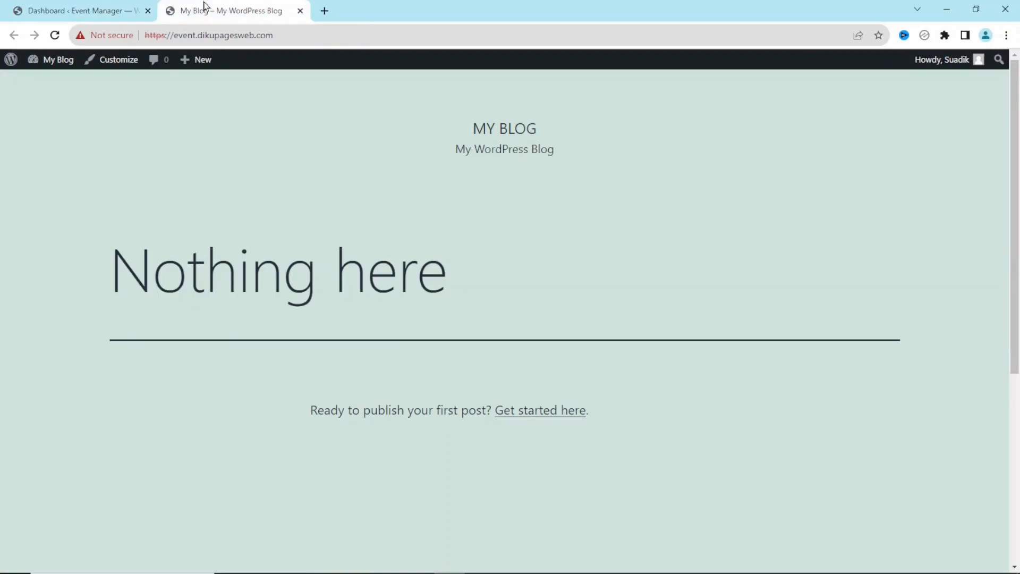
mouse_move(1018, 173)
left_mouse_down()
mouse_move(1018, 372)
mouse_move(1018, 171)
left_mouse_up()
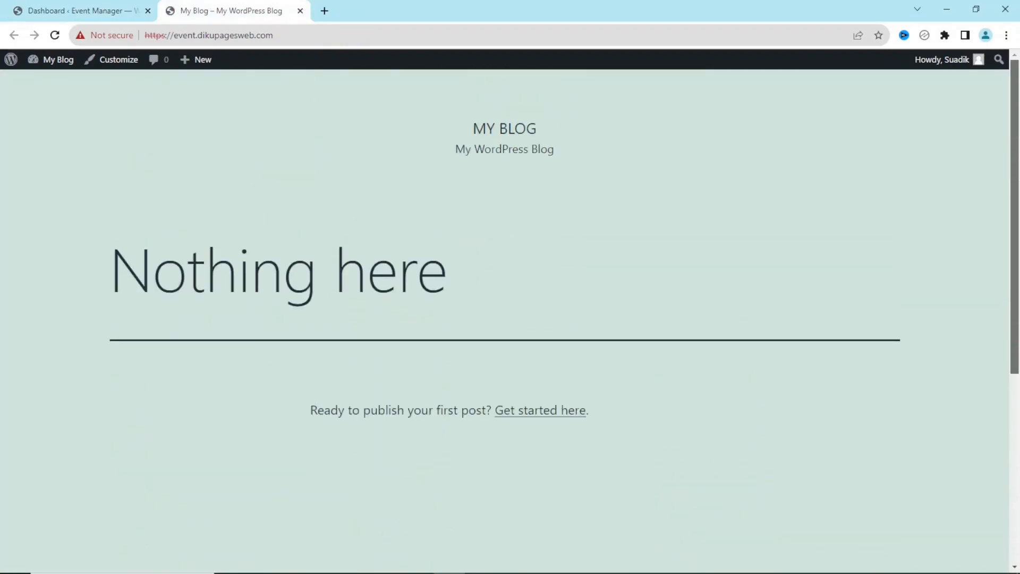
left_click_drag(153, 273, 602, 287)
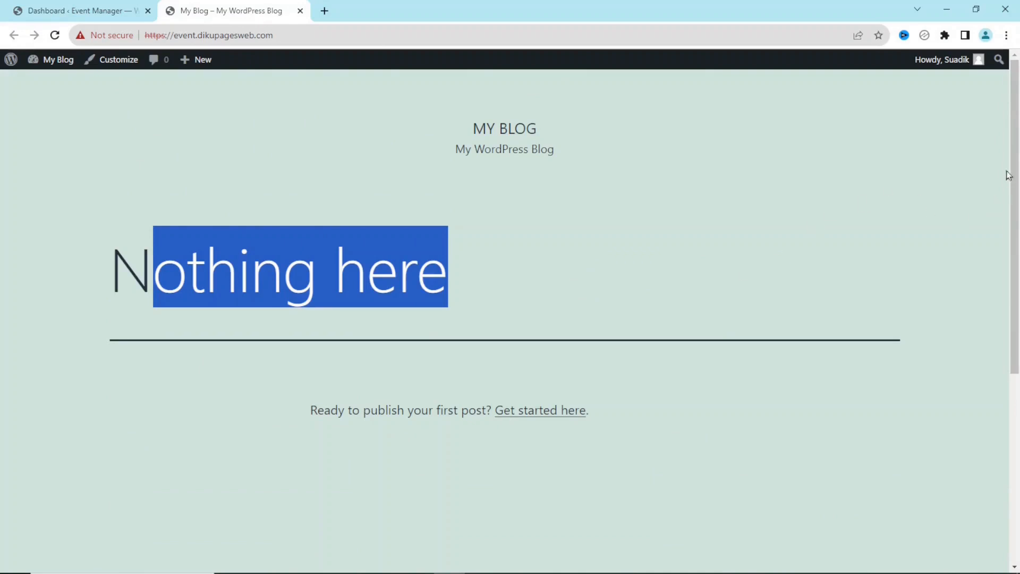
left_click_drag(1008, 175, 1002, 357)
Return to the admin dashboard and open Appearance > Themes
left_click(55, 12)
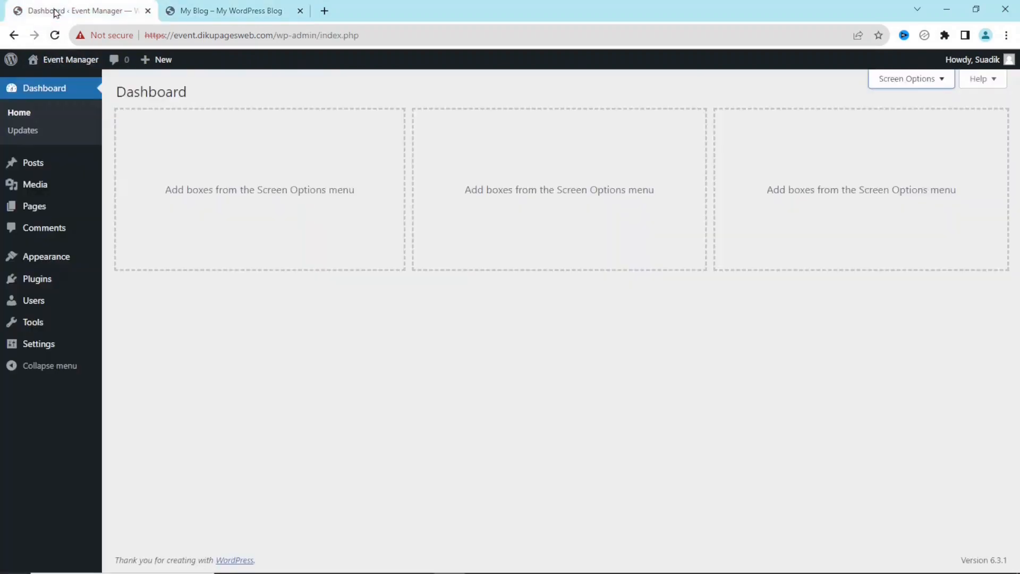
mouse_move(58, 263)
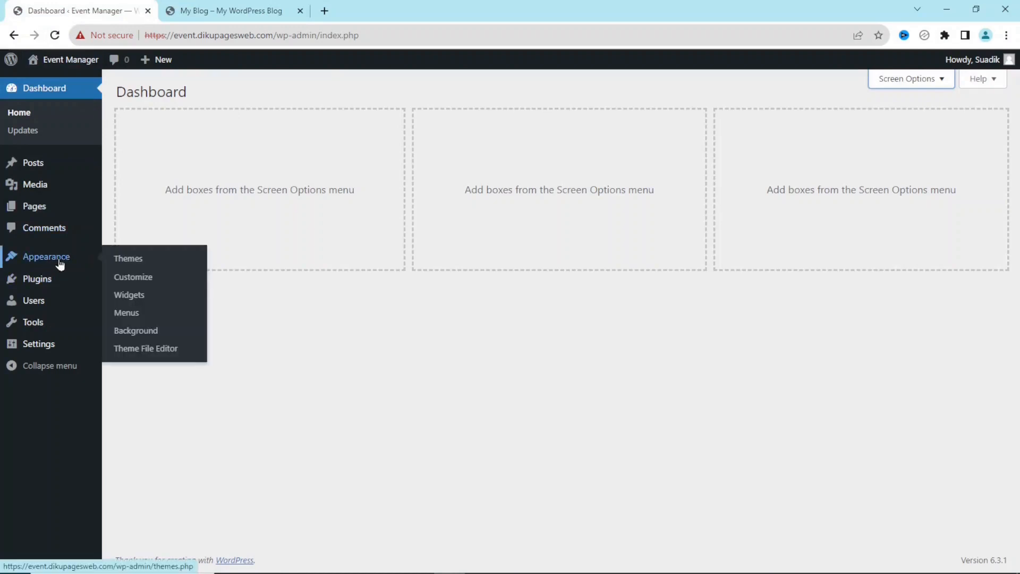
left_click(134, 262)
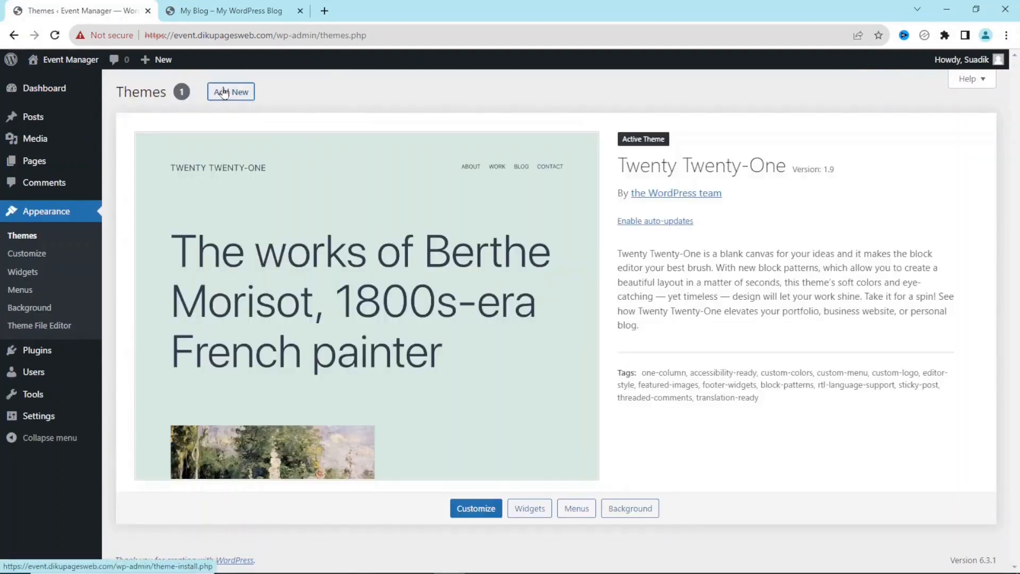
Find Astra in the theme directory via Add New, then install and activate it
left_click(223, 92)
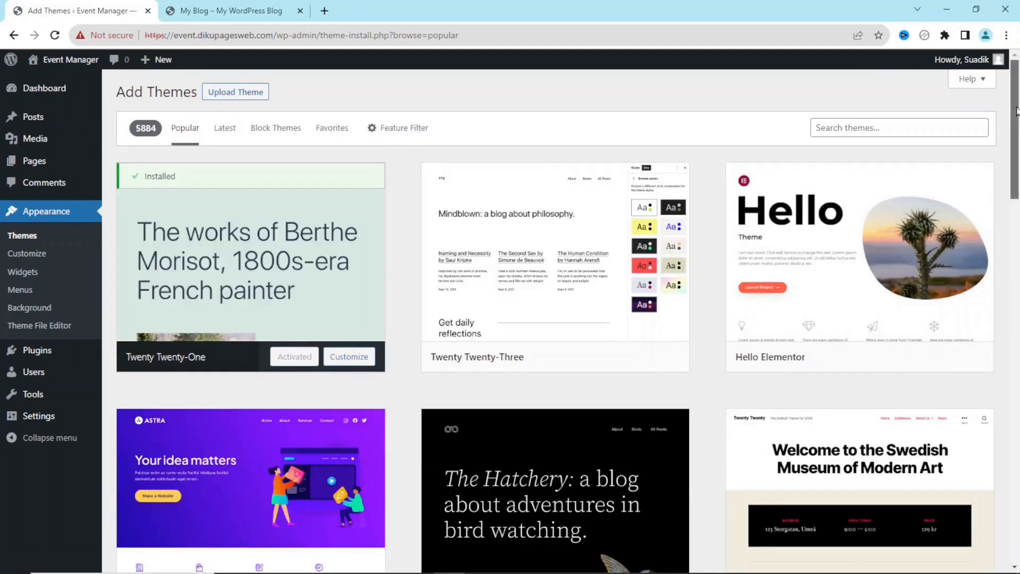
scroll(1016, 110, "down", 15)
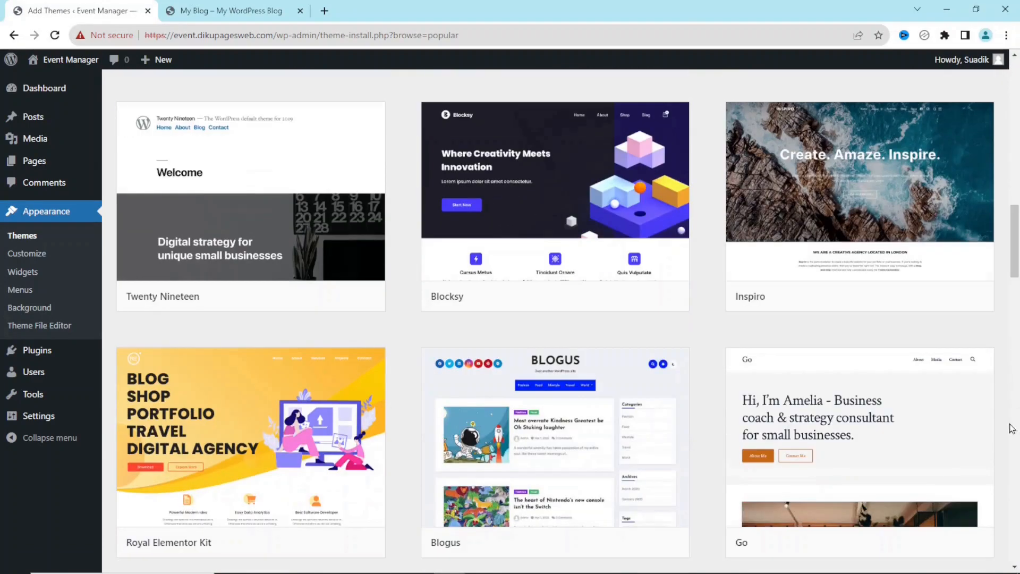
left_click_drag(1017, 251, 1019, 38)
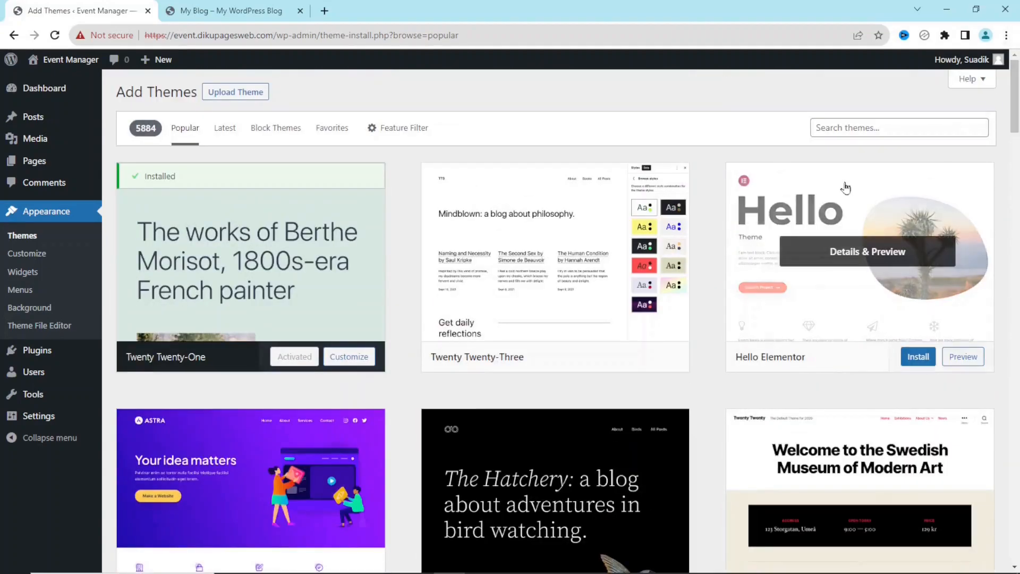
left_click(882, 133)
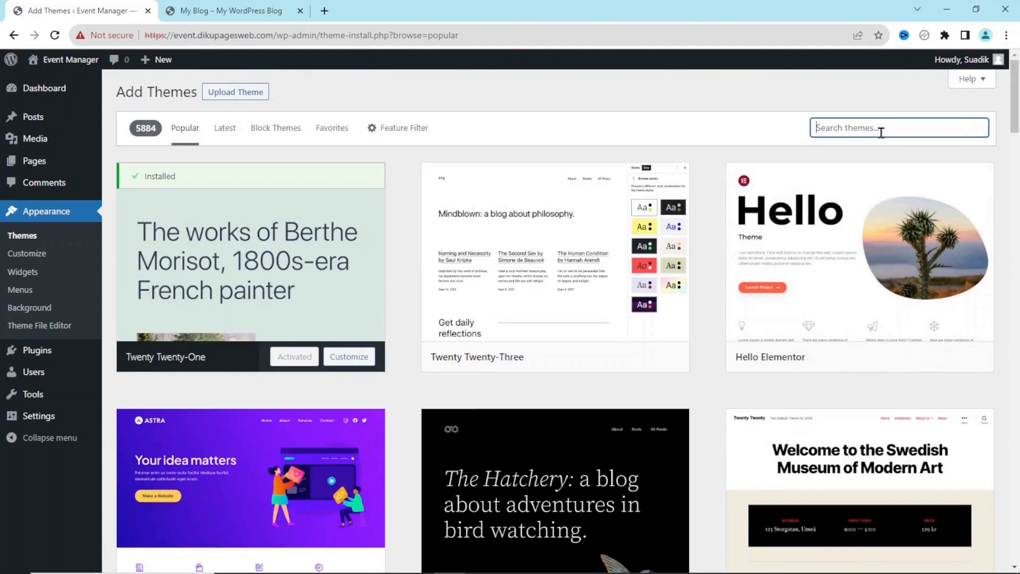
type("astra")
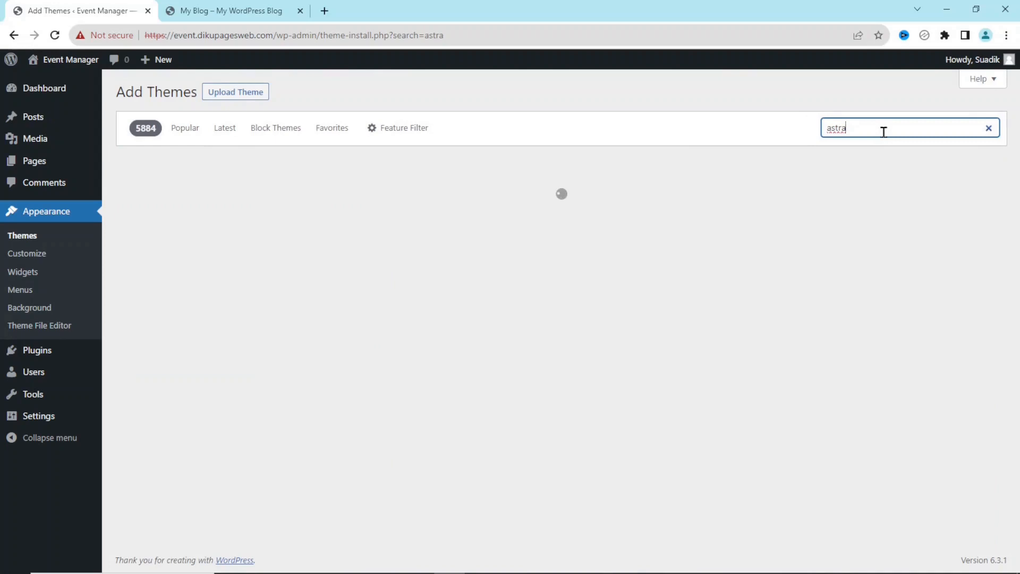
mouse_move(241, 252)
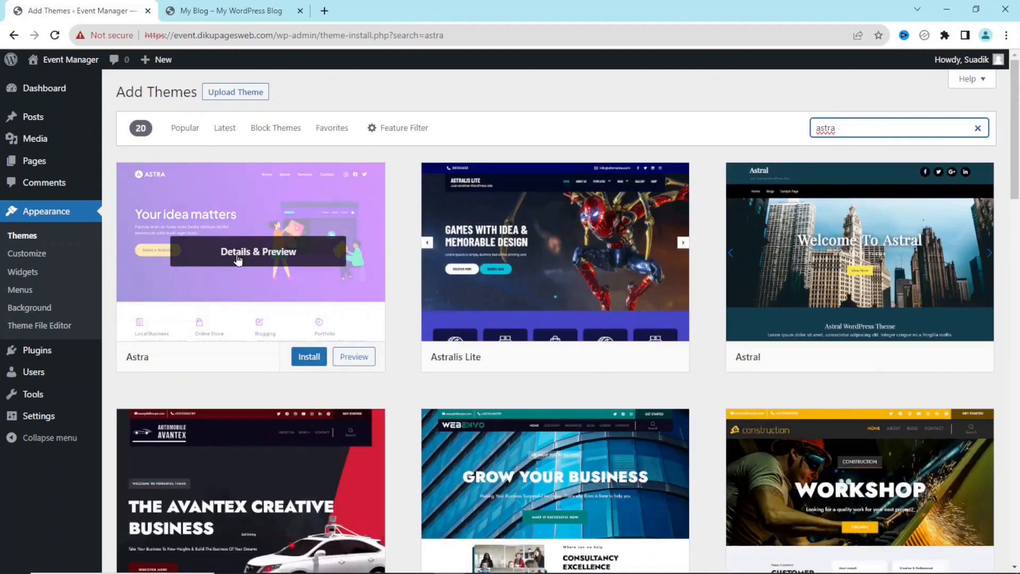
left_click(307, 357)
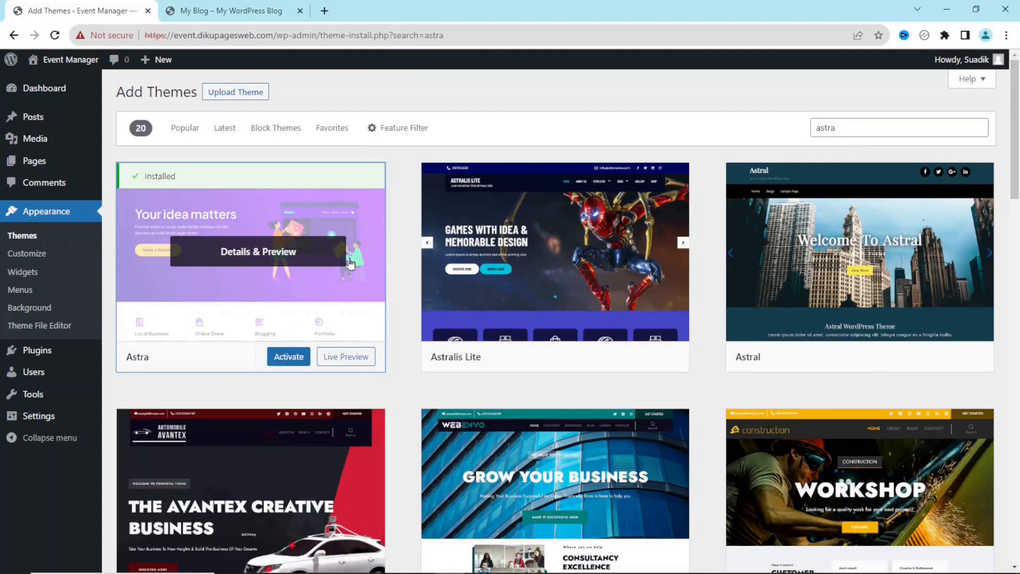
left_click(293, 357)
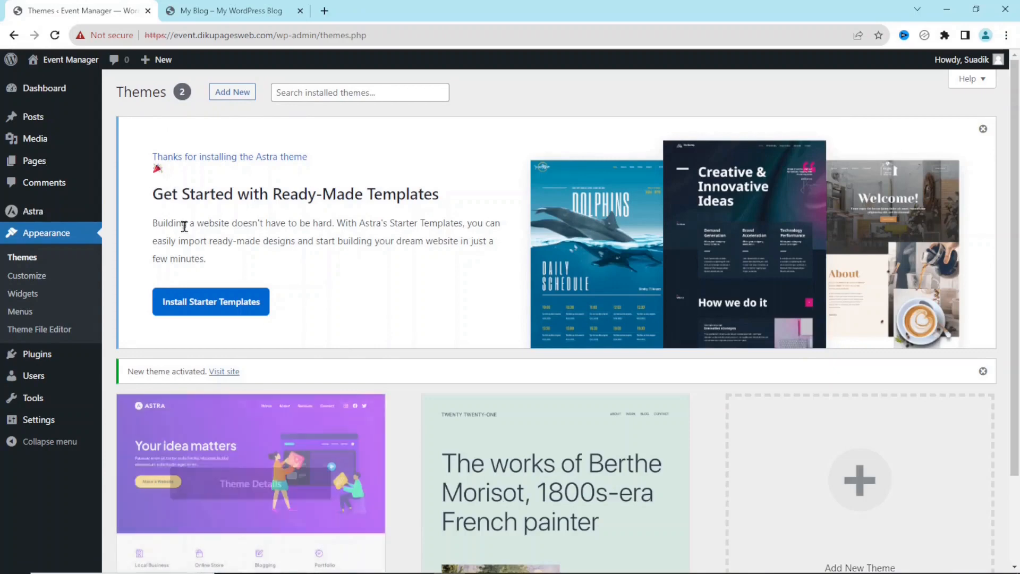
Reload the live site tab to see it rendered with Astra, then return to Themes
left_click(238, 18)
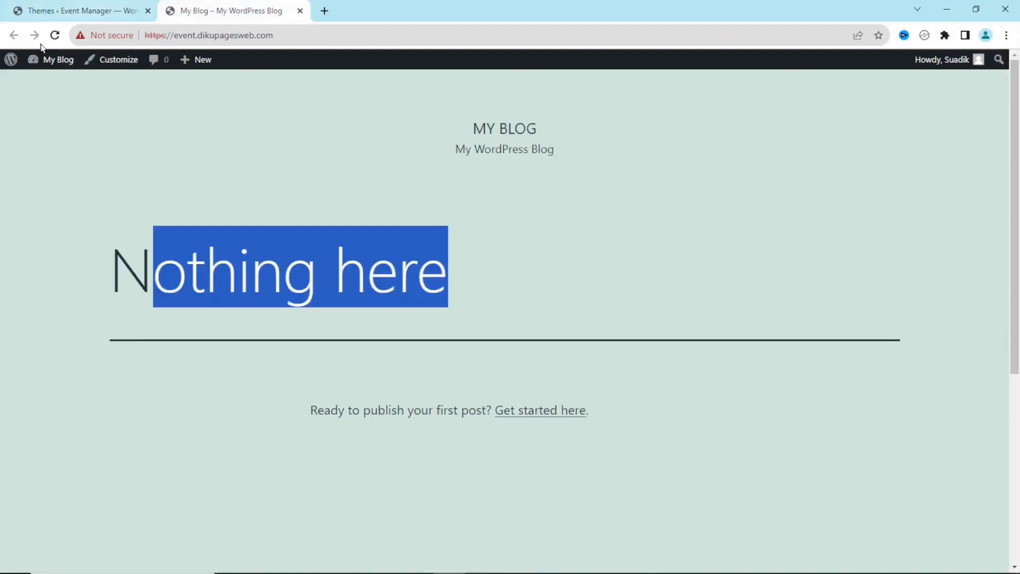
left_click(55, 35)
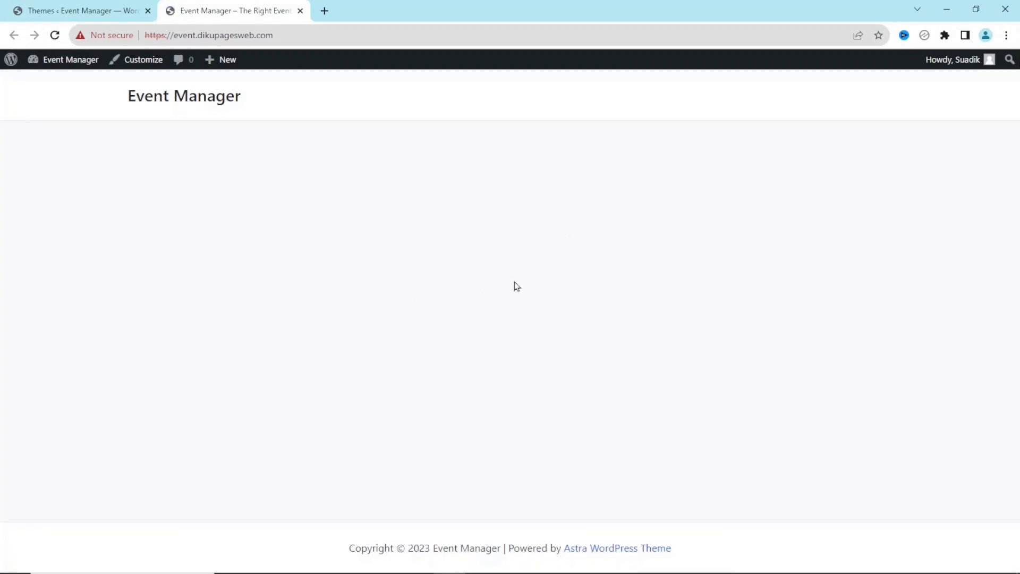
left_click(82, 9)
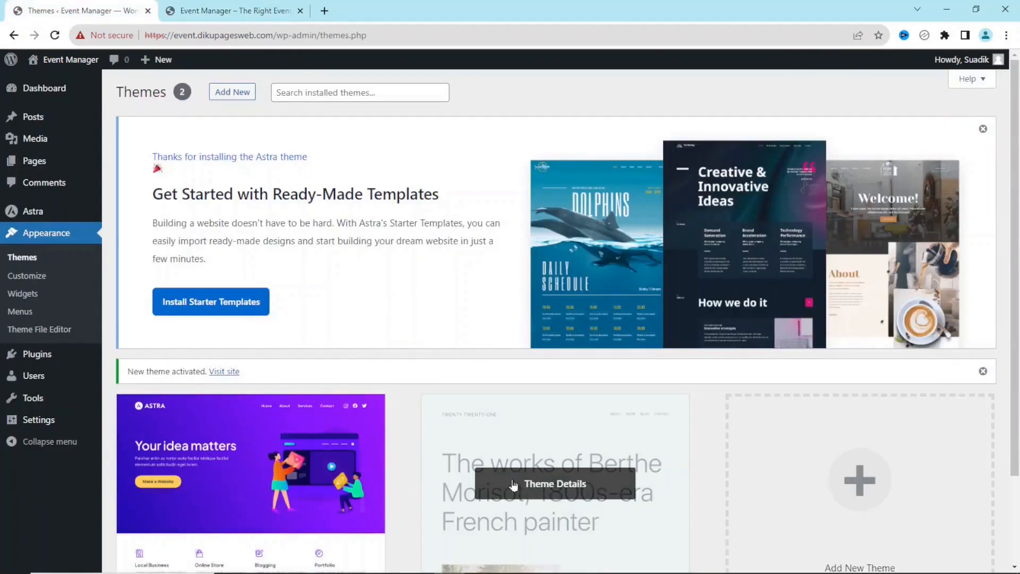
Delete the Twenty Twenty-One theme from its Theme Details and confirm the prompt
left_click(537, 484)
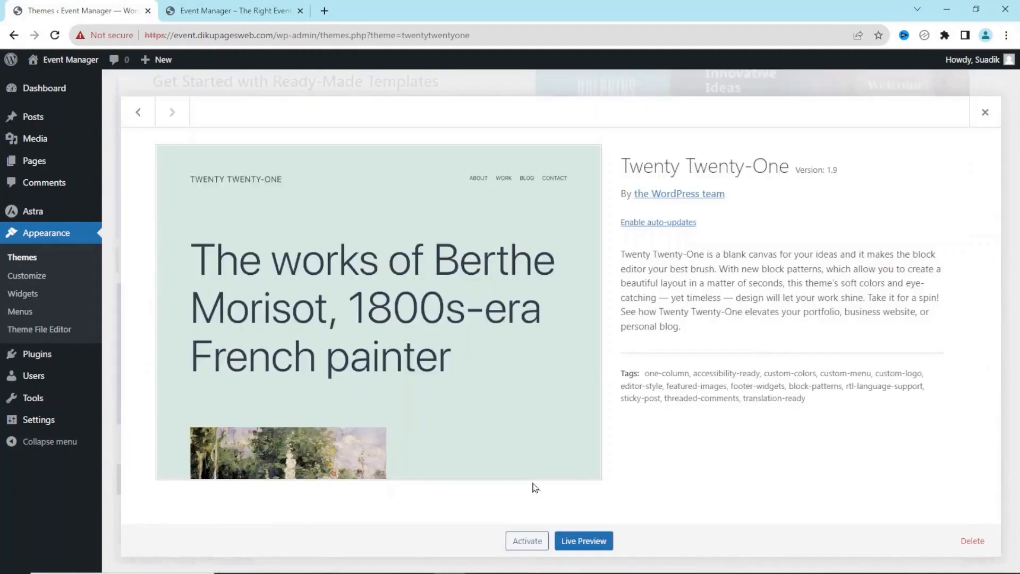
left_click(969, 554)
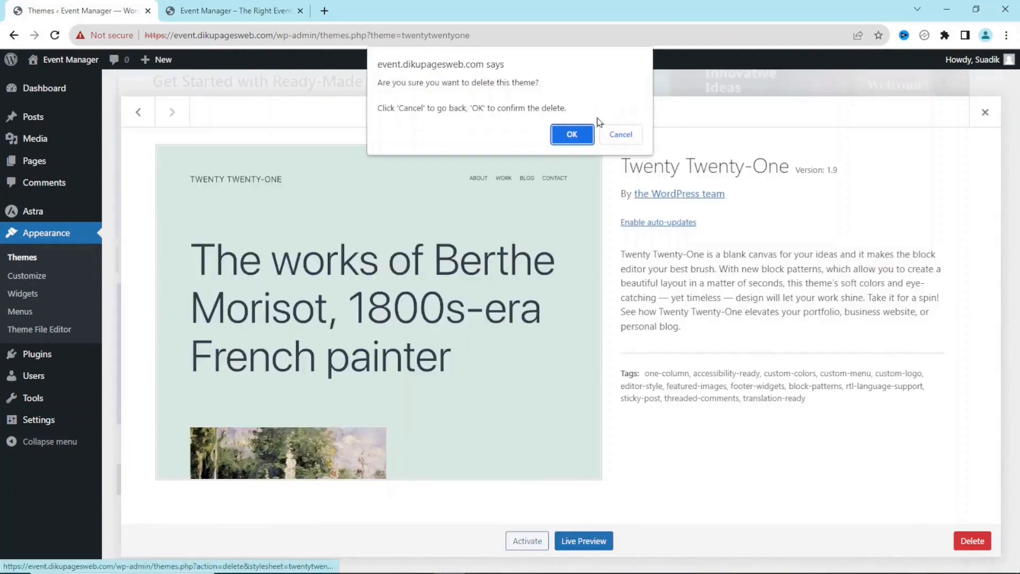
left_click(573, 133)
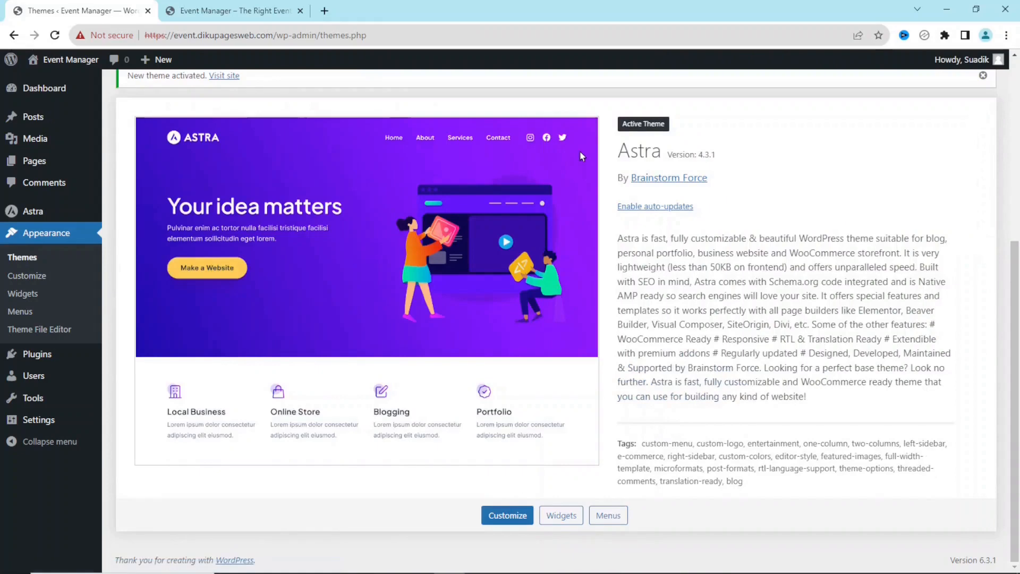
left_click_drag(1015, 359, 1006, 112)
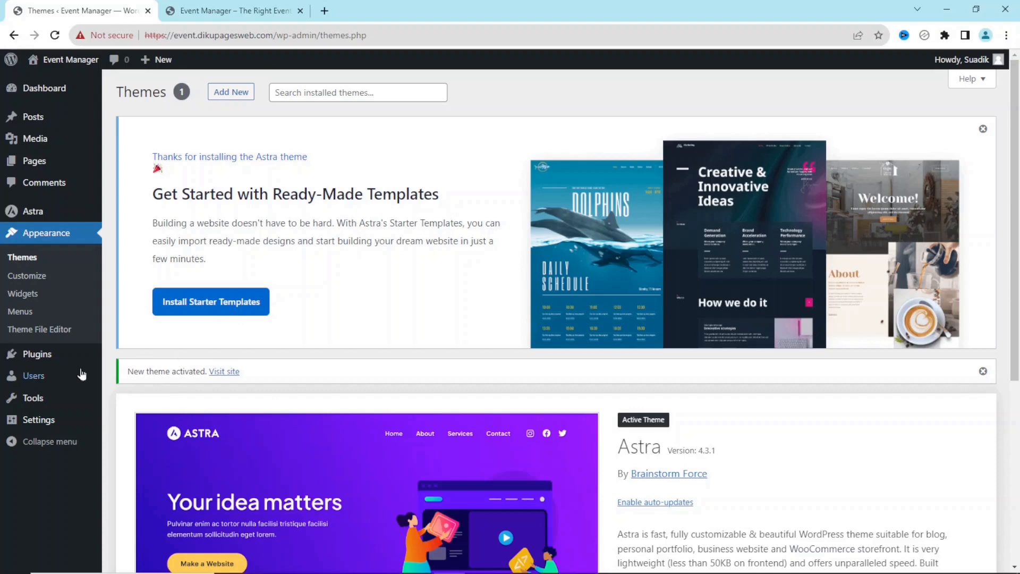
Search the plugin directory for 'astra' and install Starter Templates, opening Select Page Builder
mouse_move(34, 361)
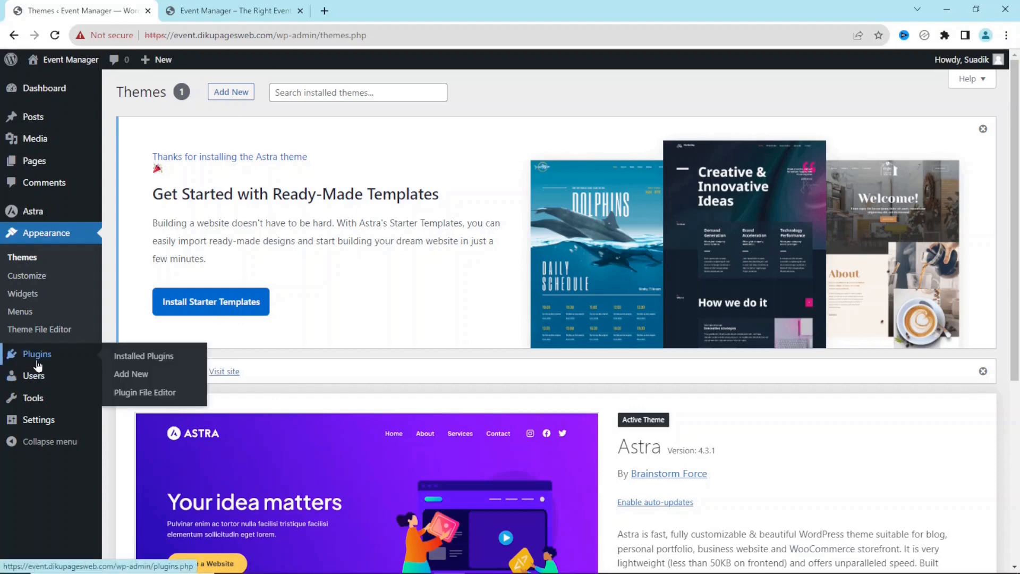
left_click(134, 380)
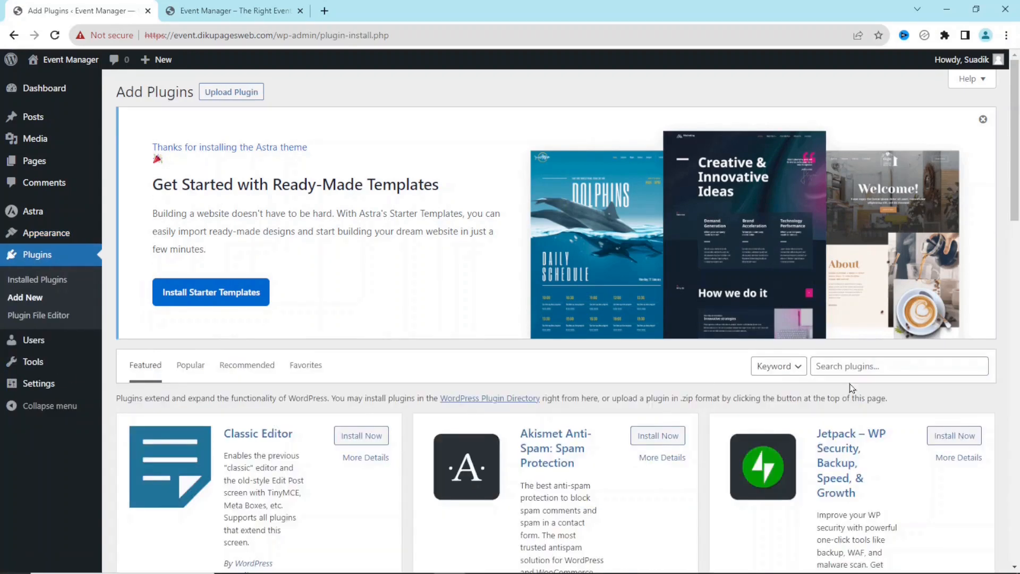
left_click(858, 366)
type("astra")
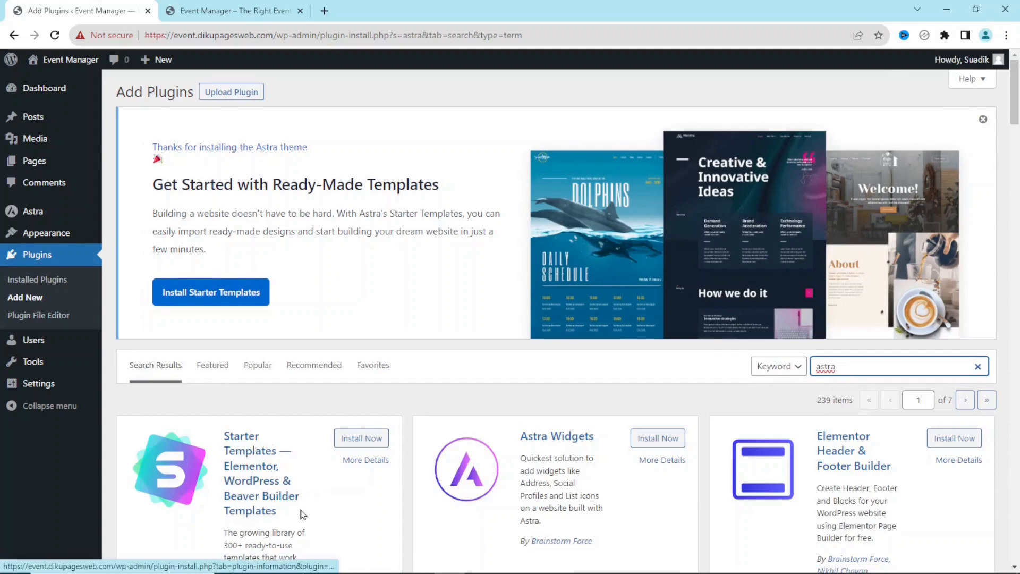
left_click(346, 441)
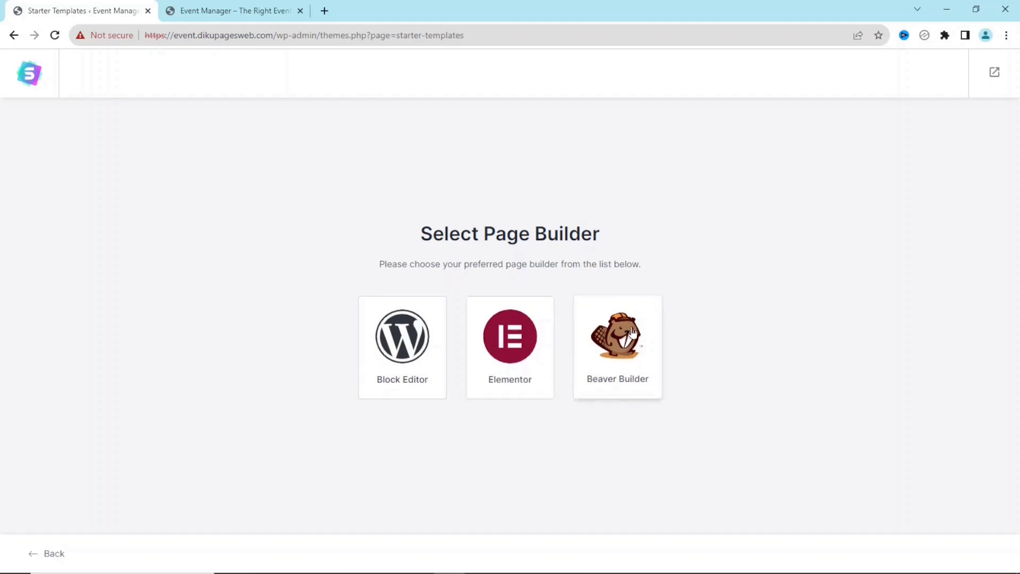
Choose Elementor as the Starter Templates page builder
left_click(515, 349)
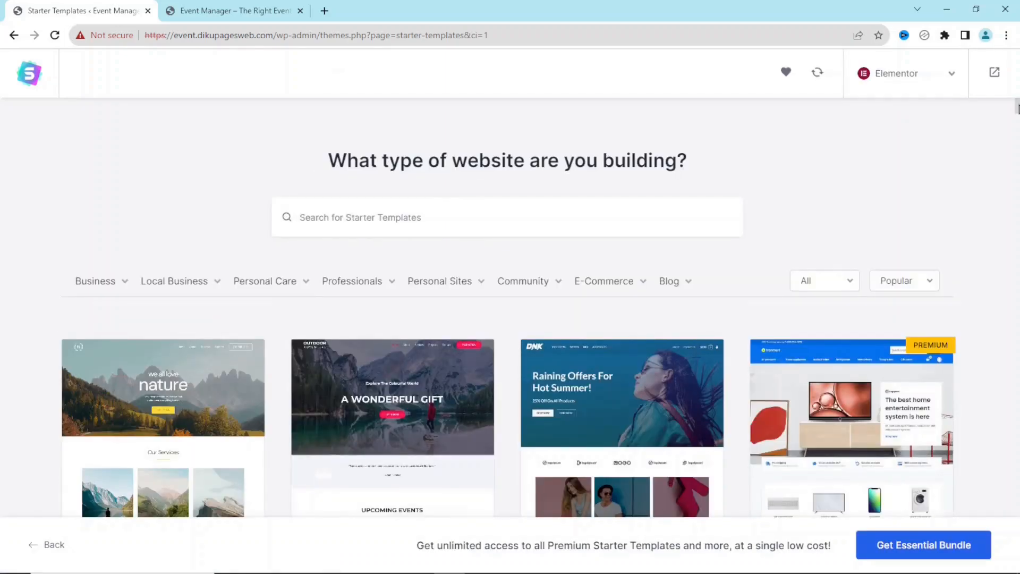
scroll(510, 308, "down", 15)
scroll(1017, 98, "up", 15)
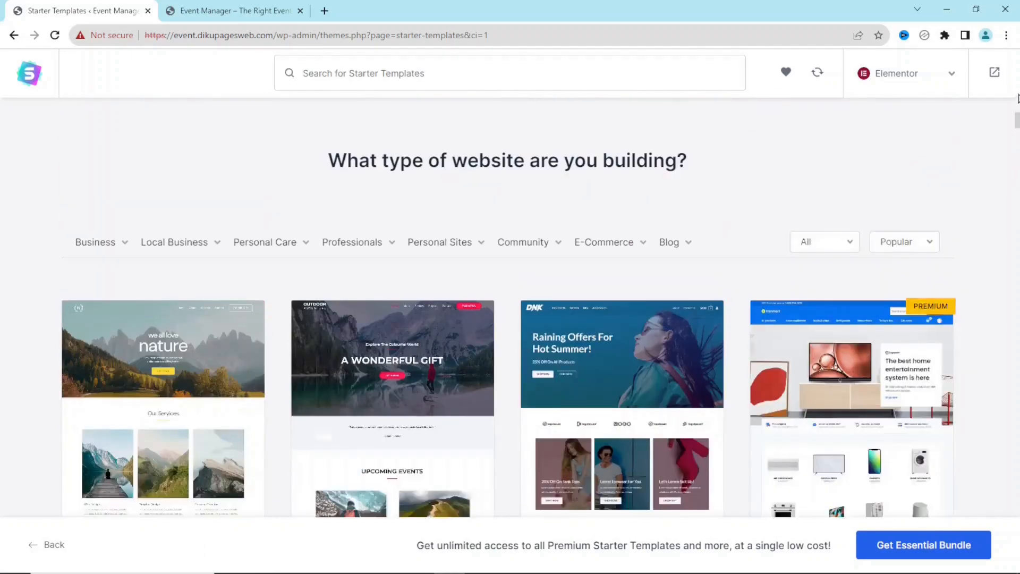
scroll(1017, 98, "up", 2)
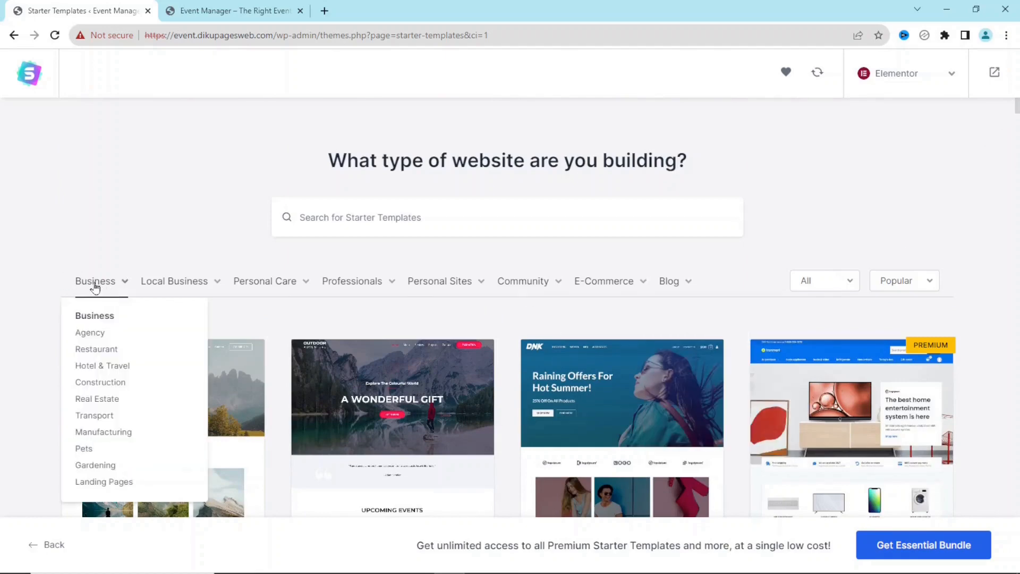
Search the starter templates for 'conference', listing Love Nature, Outdoor Adventure and Planet Earth
mouse_move(181, 286)
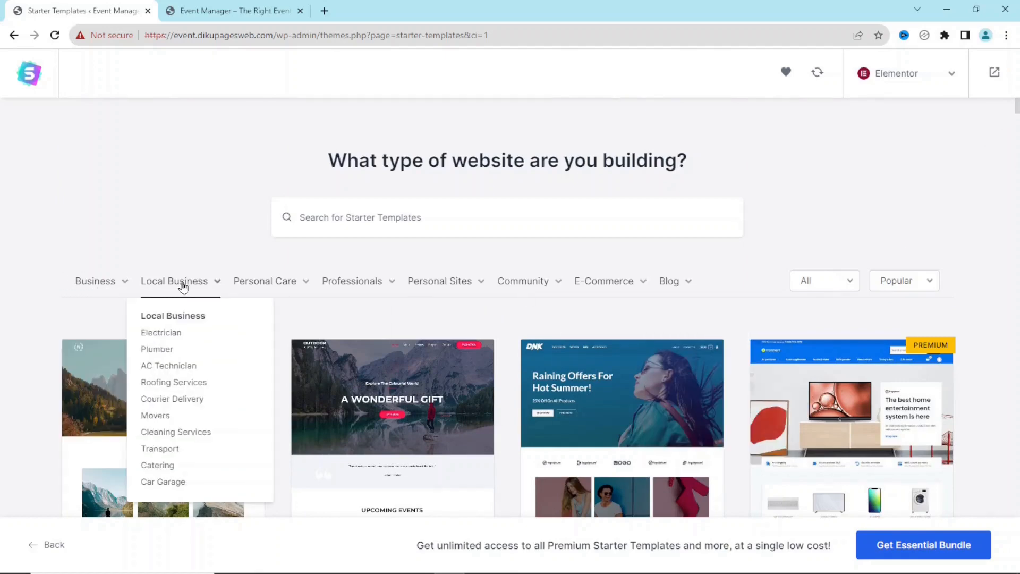
mouse_move(362, 284)
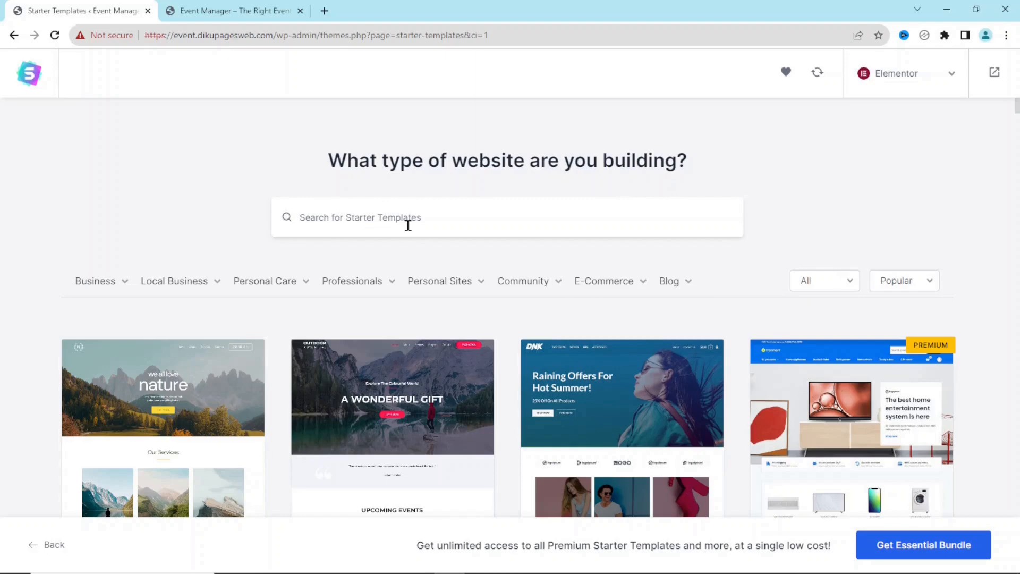
type("con")
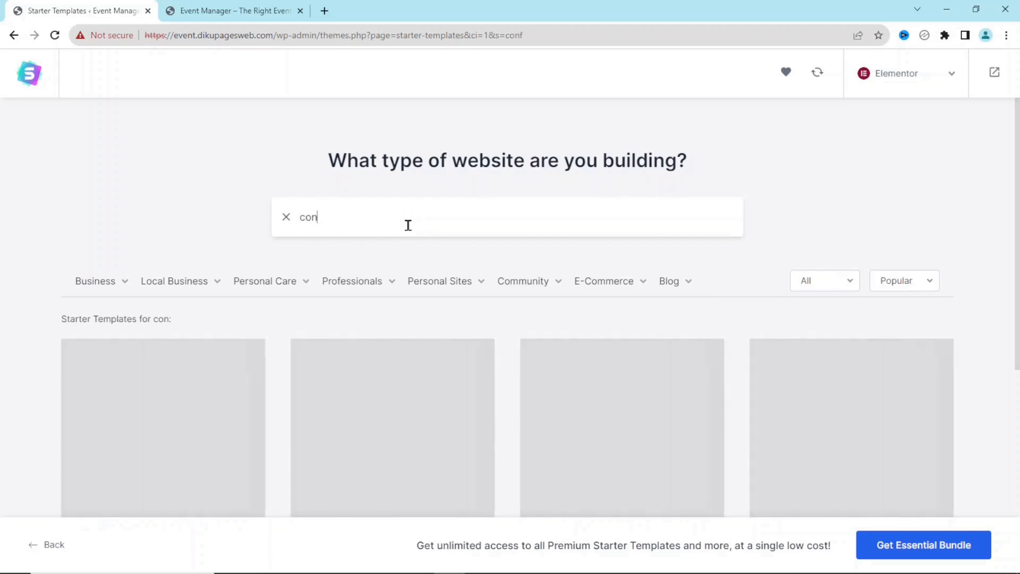
type("ference")
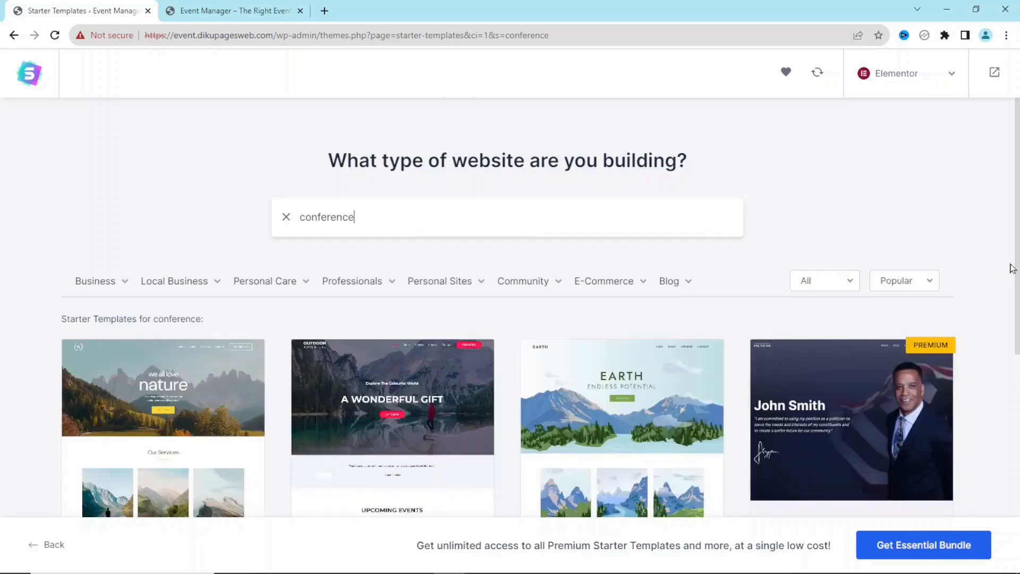
scroll(1018, 220, "down", 7)
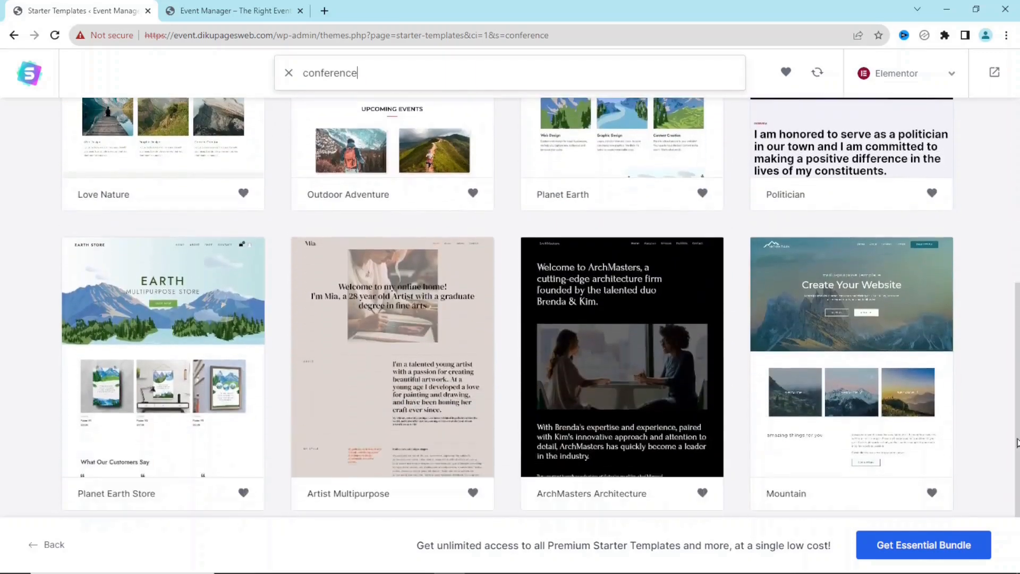
scroll(508, 308, "up", 7)
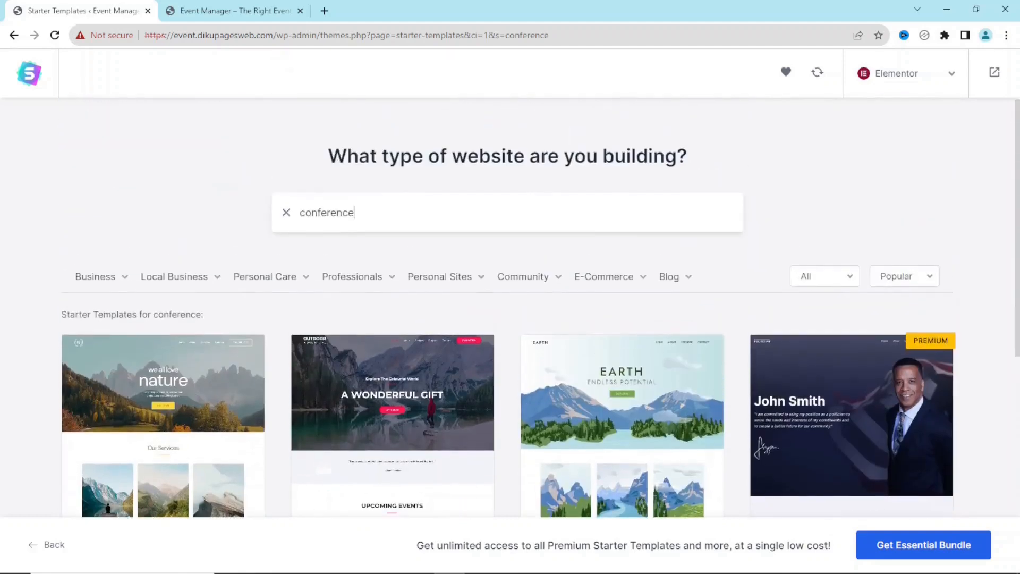
scroll(876, 281, "down", 2)
scroll(877, 280, "up", 1)
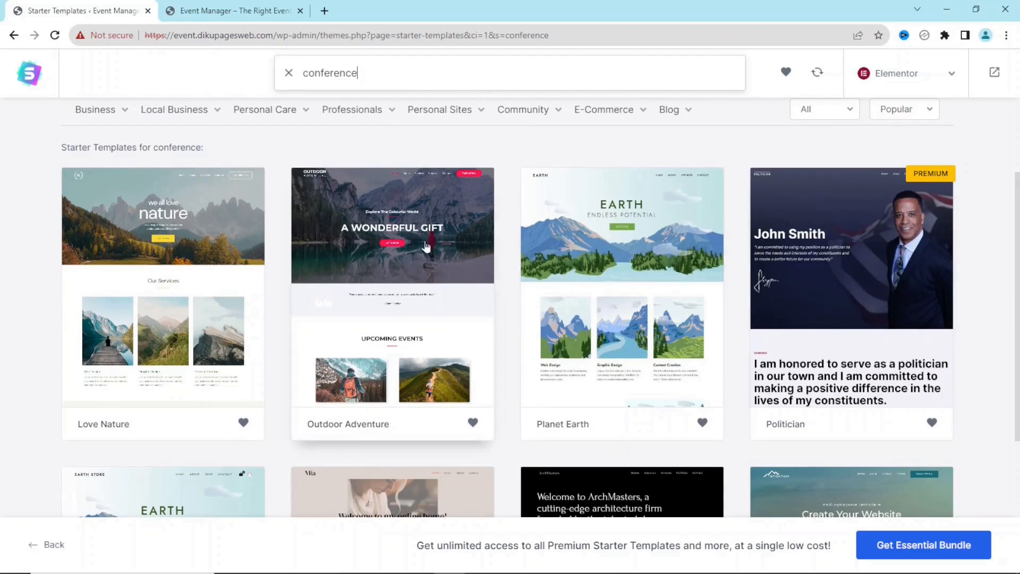
Pick the Outdoor Adventure template and skip the logo step
left_click(388, 293)
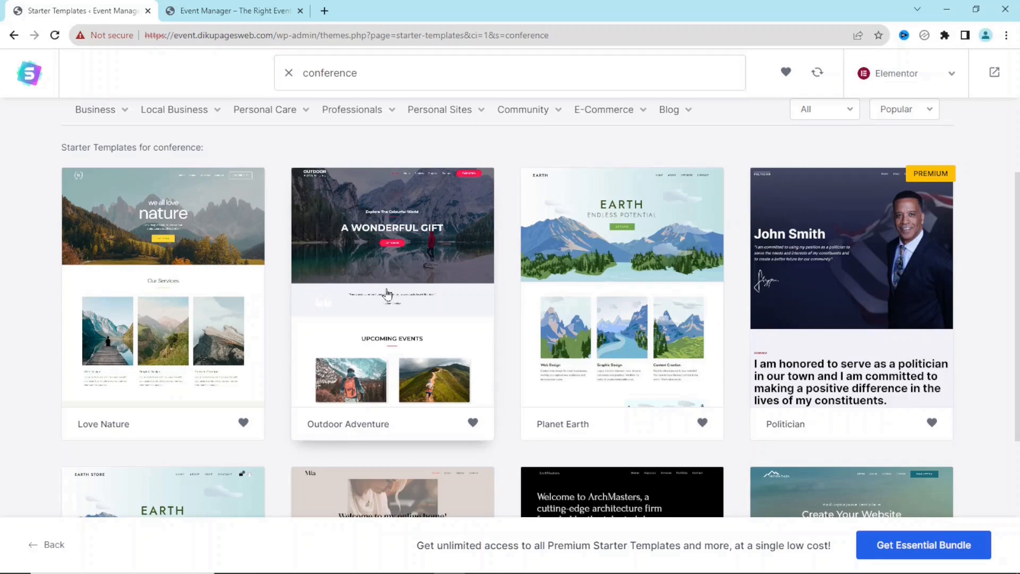
mouse_move(1014, 127)
left_mouse_down()
mouse_move(1018, 546)
mouse_move(1018, 121)
left_mouse_up()
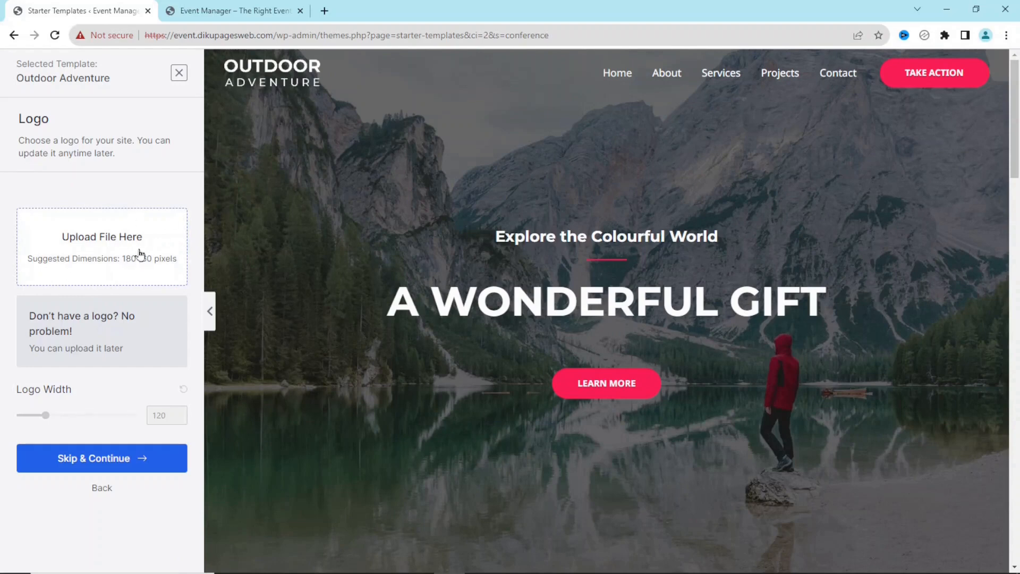
left_click(119, 463)
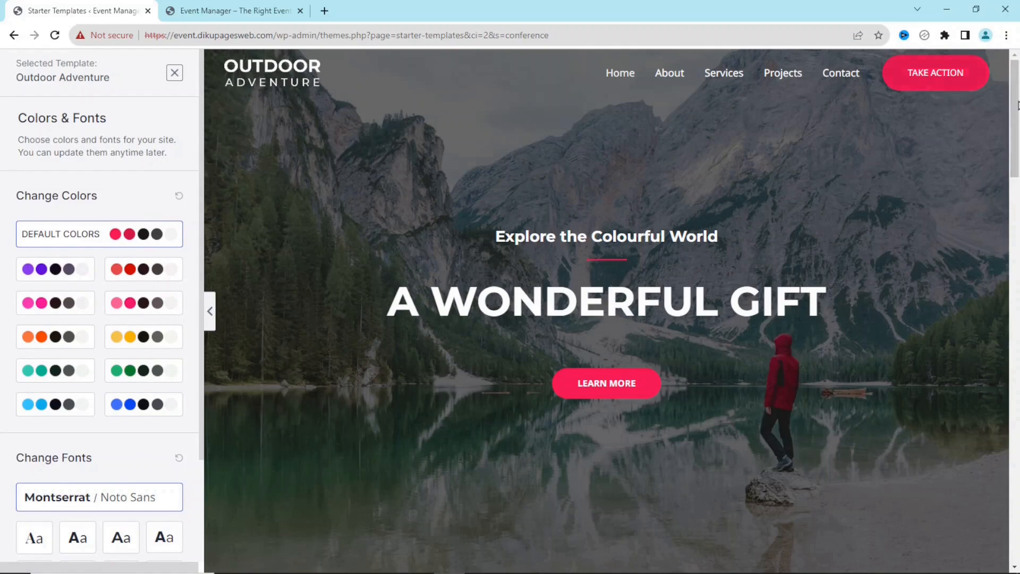
Compare the purple and yellow palettes, then apply the blue colour palette
left_click_drag(1014, 157, 1015, 510)
left_click_drag(1015, 472, 1014, 138)
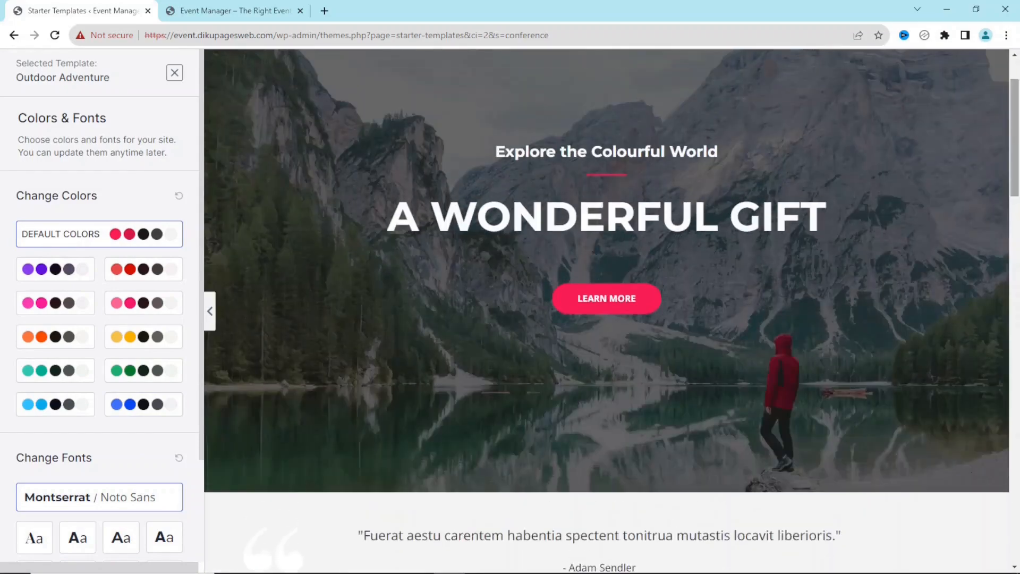
left_click(51, 270)
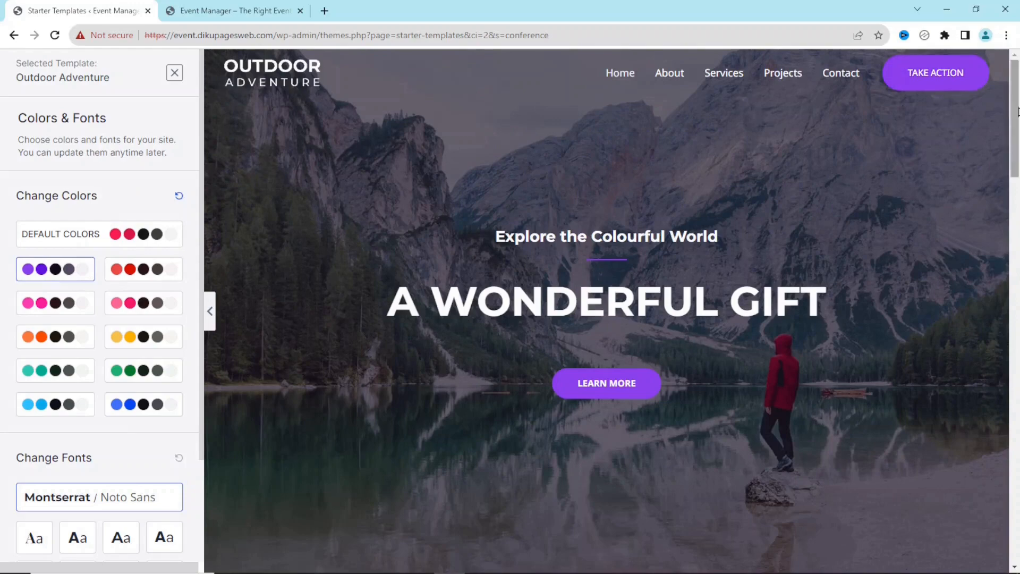
scroll(1001, 231, "down", 8)
scroll(1001, 231, "down", 5)
left_click(122, 337)
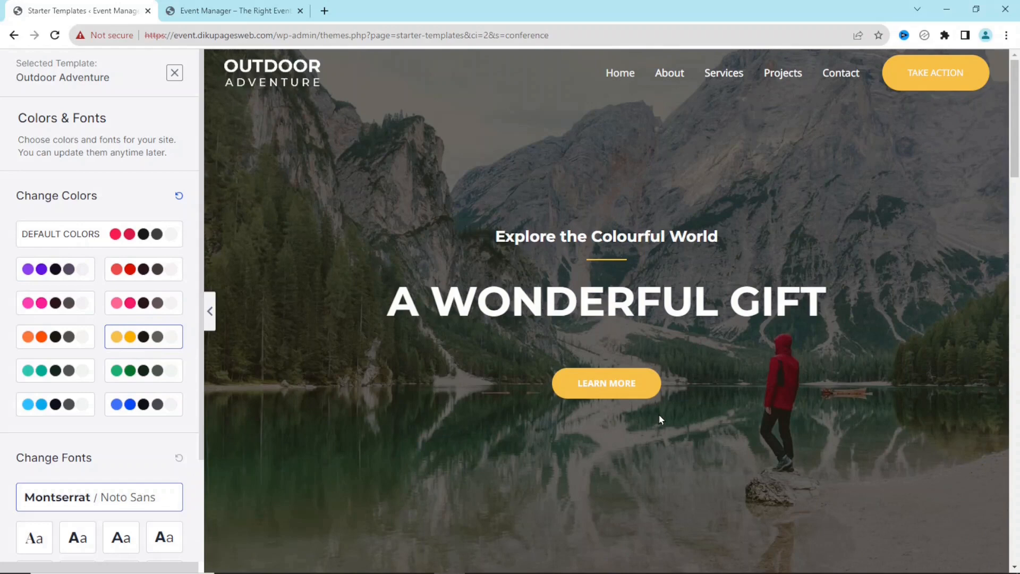
left_click(136, 405)
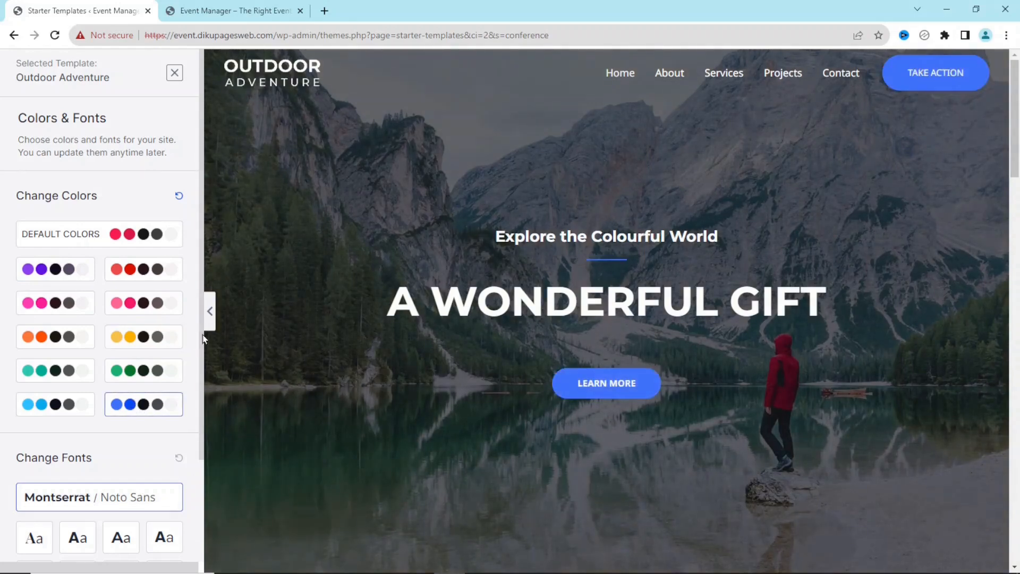
Preview Playfair Display and Poppins / Lato fonts, then return to Montserrat / Noto Sans
scroll(196, 351, "down", 3)
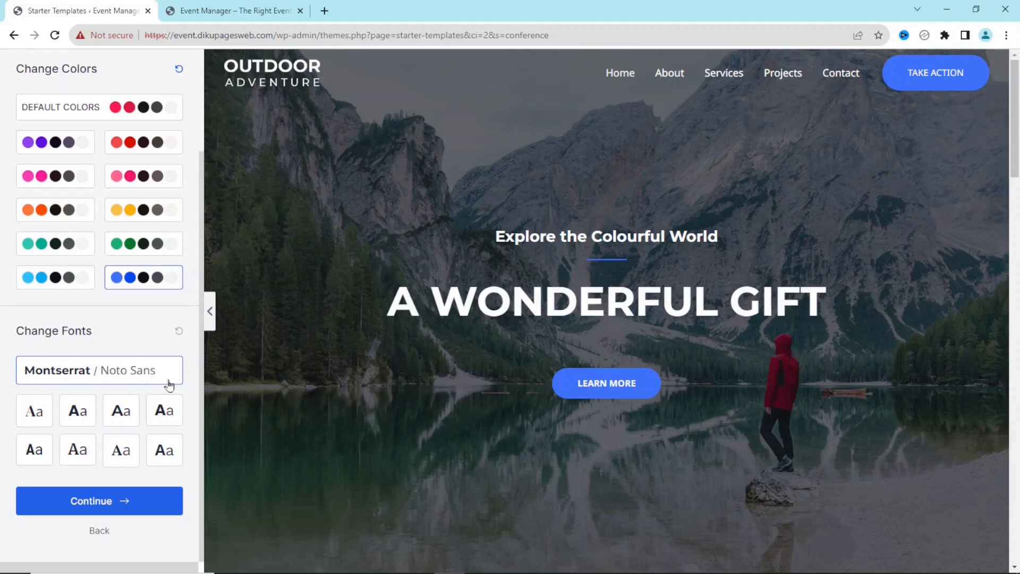
left_click(35, 415)
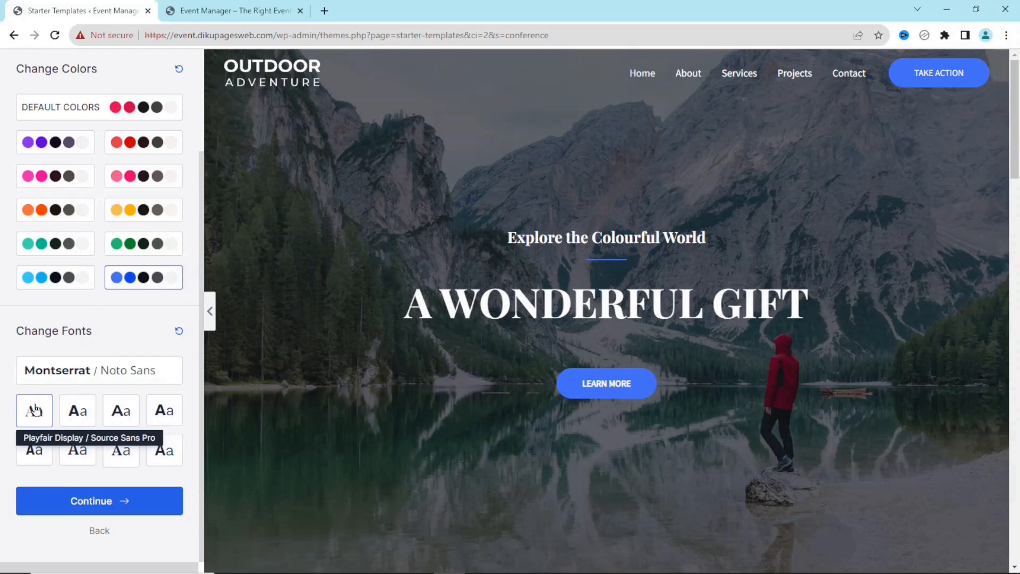
left_click(78, 408)
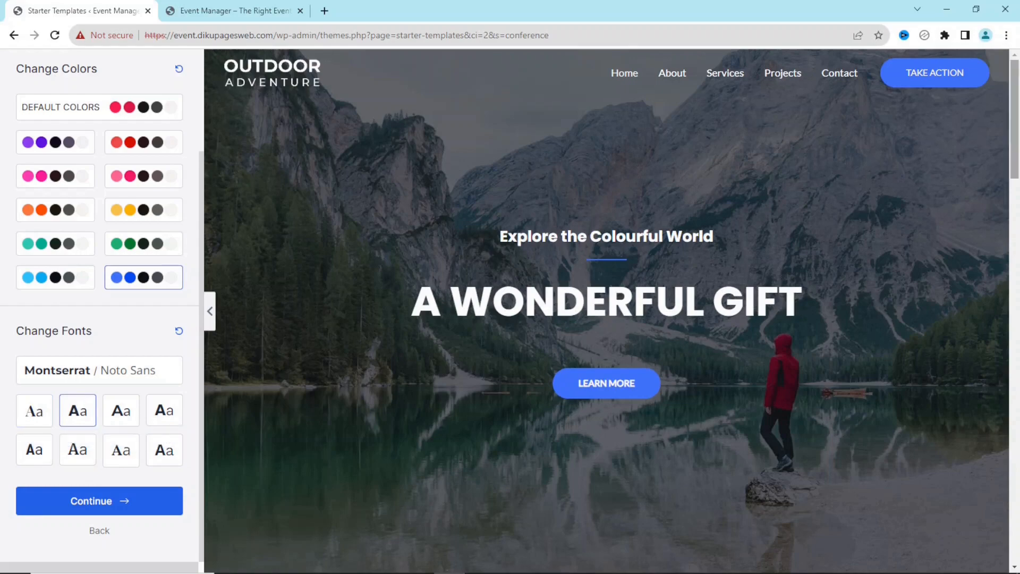
mouse_move(1015, 120)
left_mouse_down()
mouse_move(1014, 431)
mouse_move(1015, 118)
left_mouse_up()
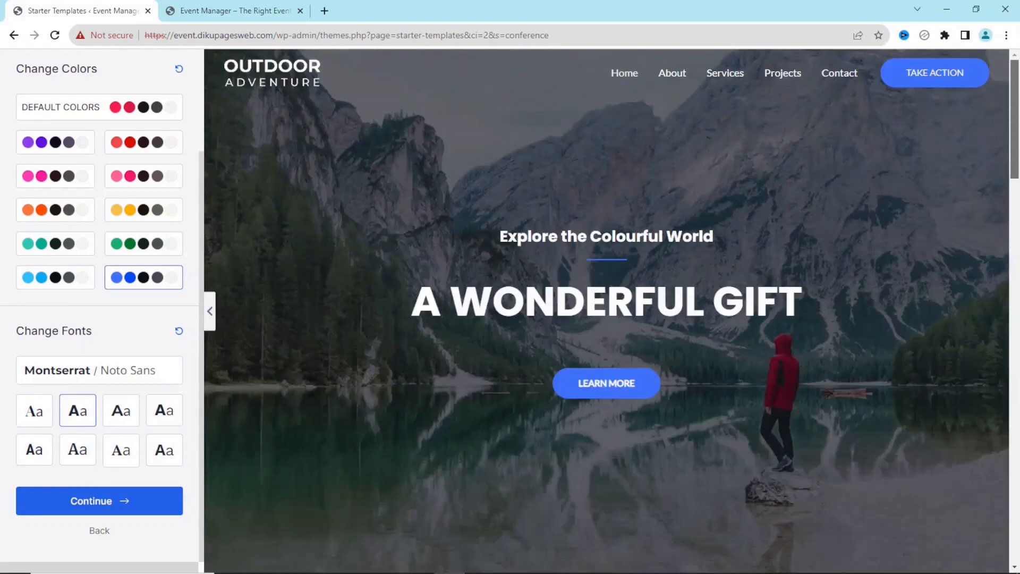
left_click(63, 372)
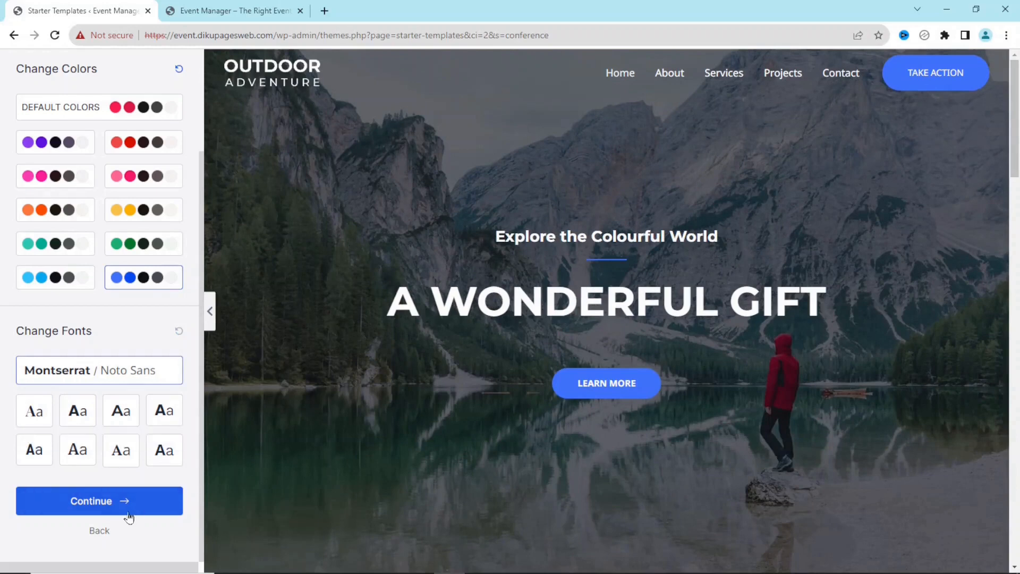
Continue past Colors & Fonts and submit to build the site until Congratulations appears
left_click(87, 502)
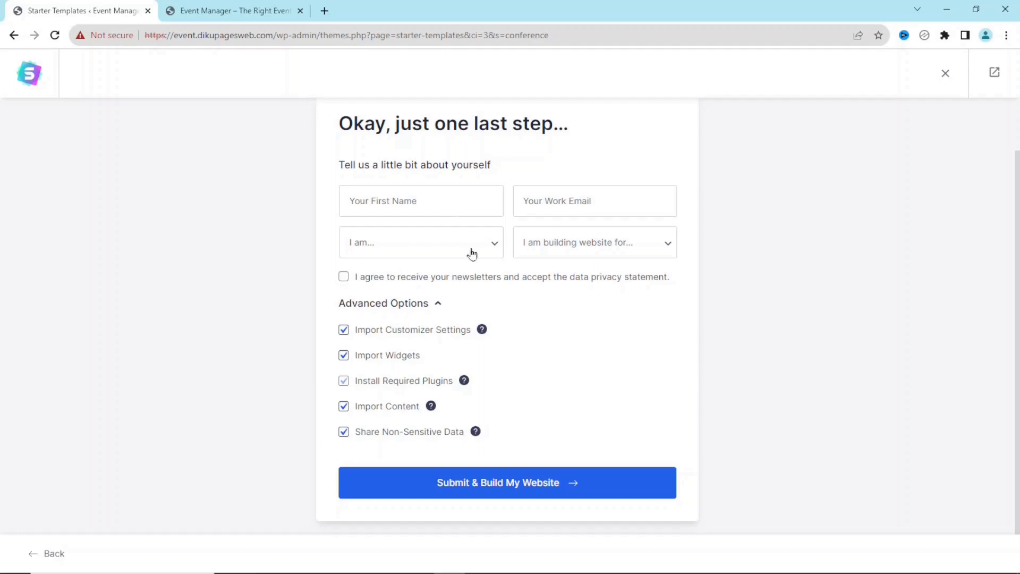
left_click(475, 495)
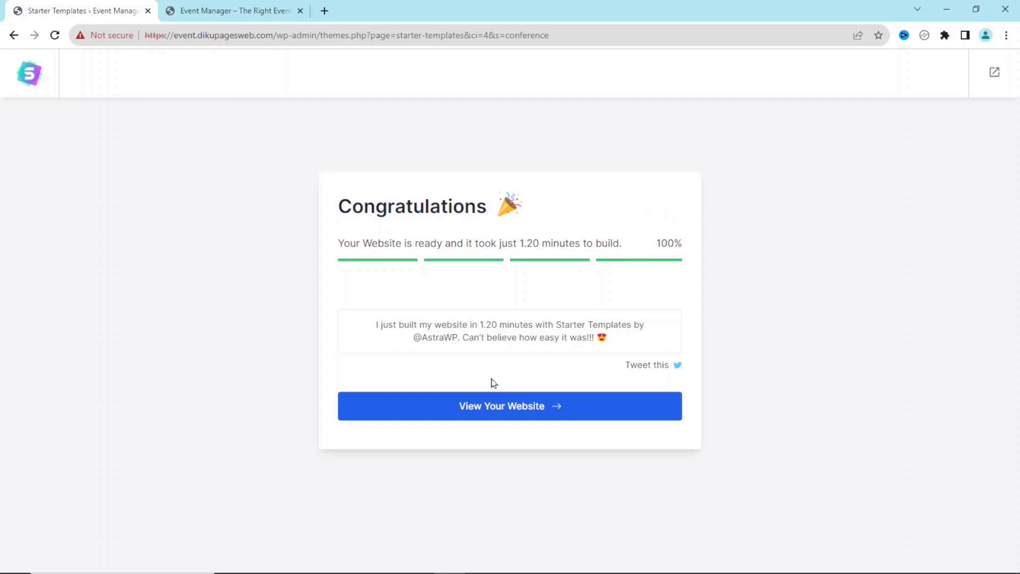
Open the finished site and scroll through the 'A WONDERFUL GIFT' home page
left_click(502, 407)
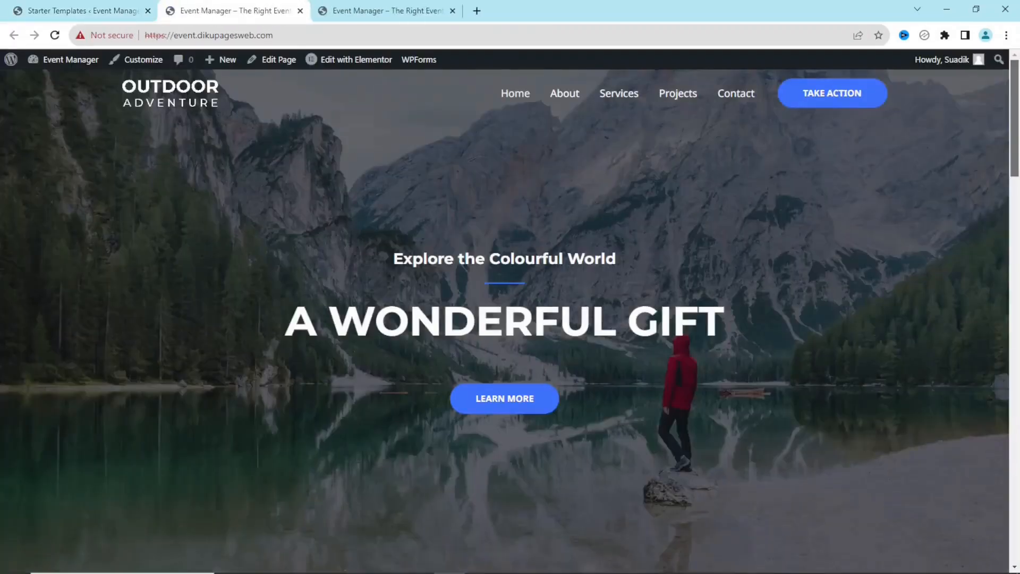
mouse_move(1014, 78)
left_mouse_down()
mouse_move(1015, 472)
mouse_move(1014, 72)
left_mouse_up()
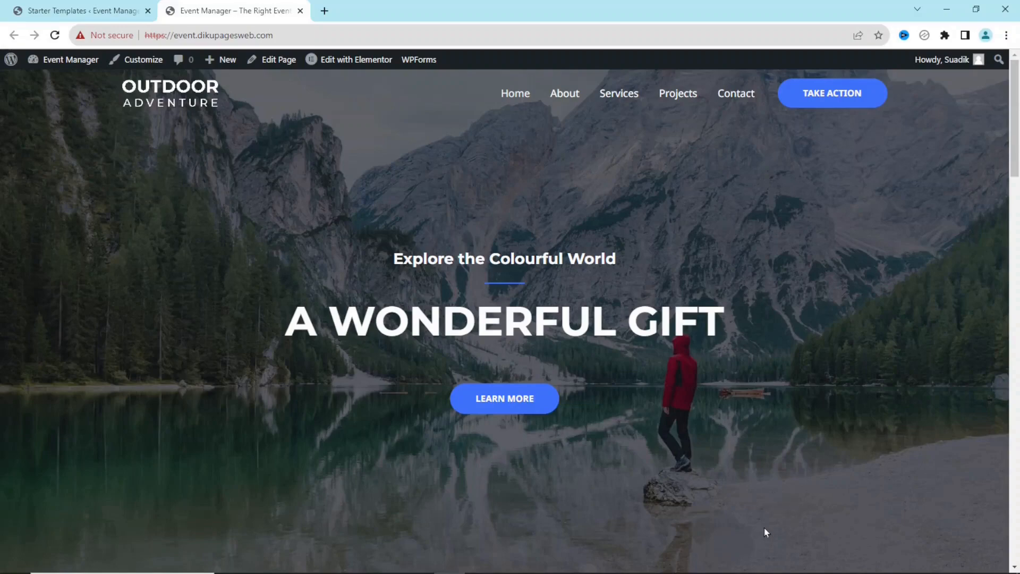
left_click_drag(1016, 100, 1016, 160)
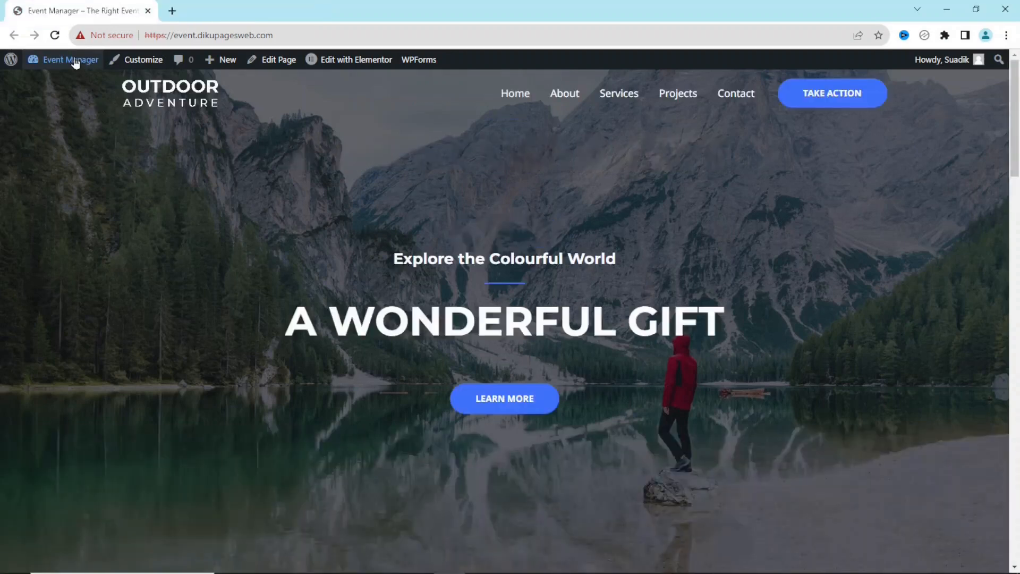
Go from the admin dashboard to Plugins > Add New and its plugin search
mouse_move(71, 61)
left_click(60, 86)
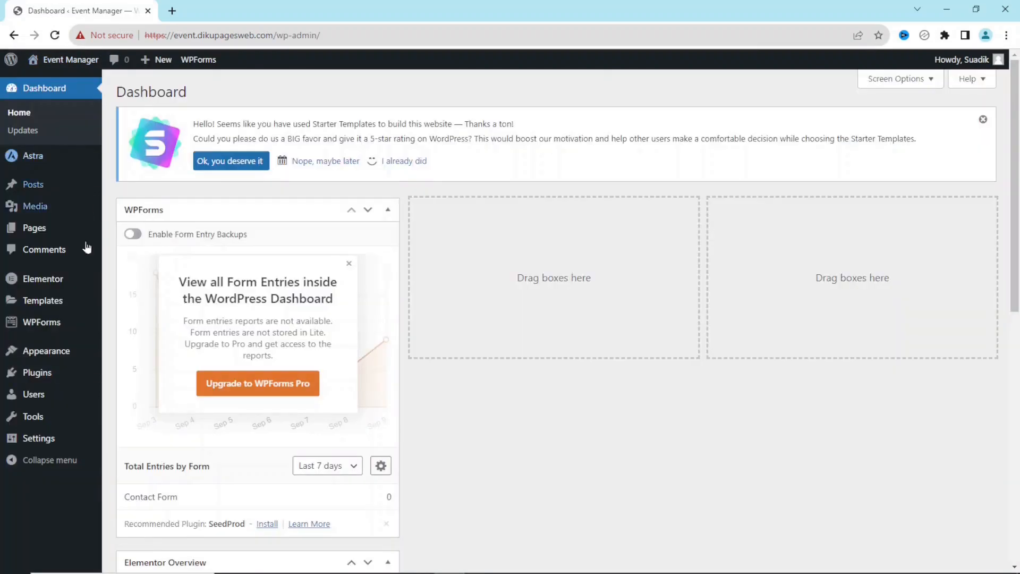
mouse_move(45, 368)
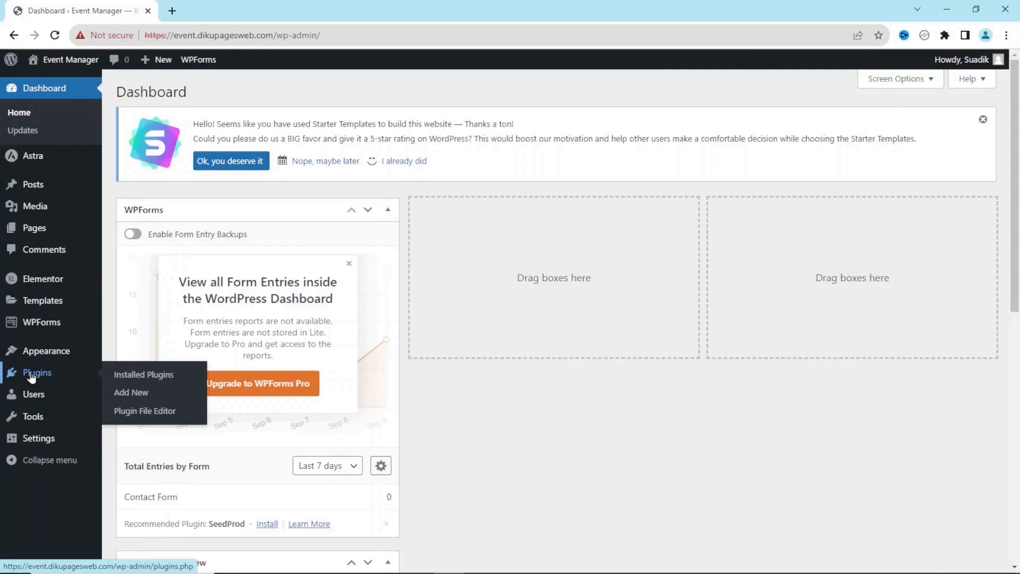
left_click(133, 391)
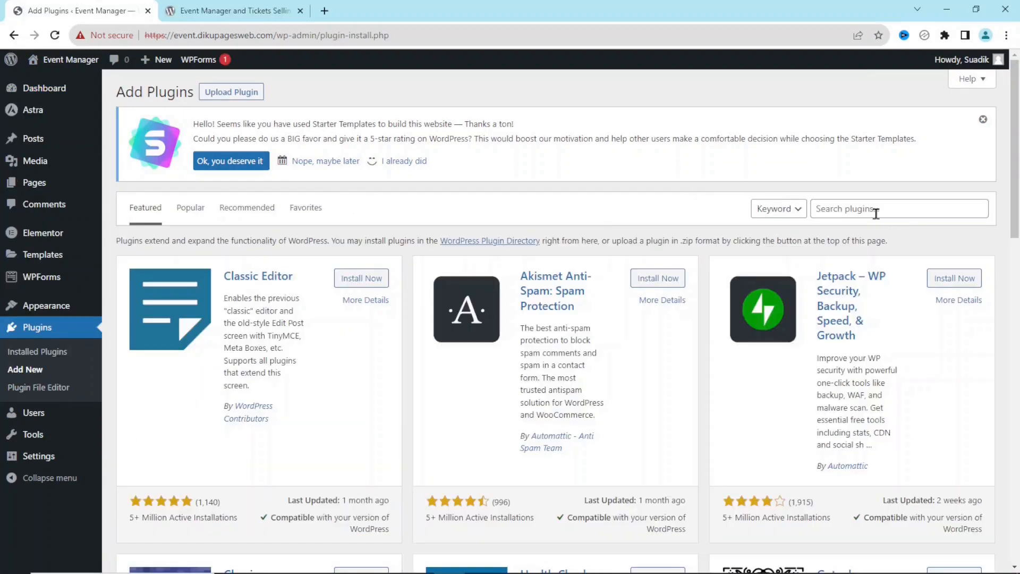
left_click(876, 211)
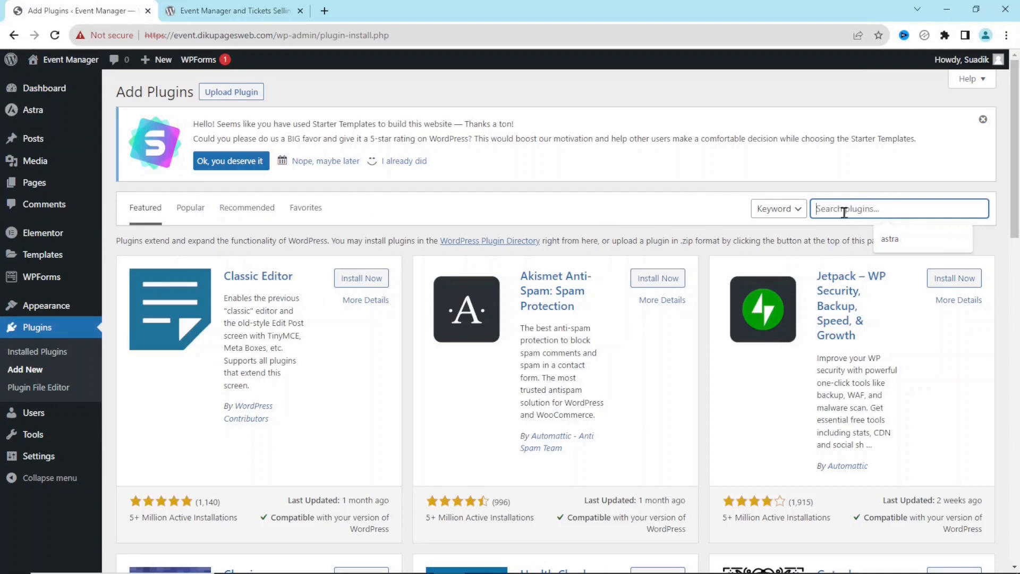
Copy the plugin title from wordpress.org and search for 'Event Manager and Tickets Selling Plugin for WooCommerce'
left_click(226, 11)
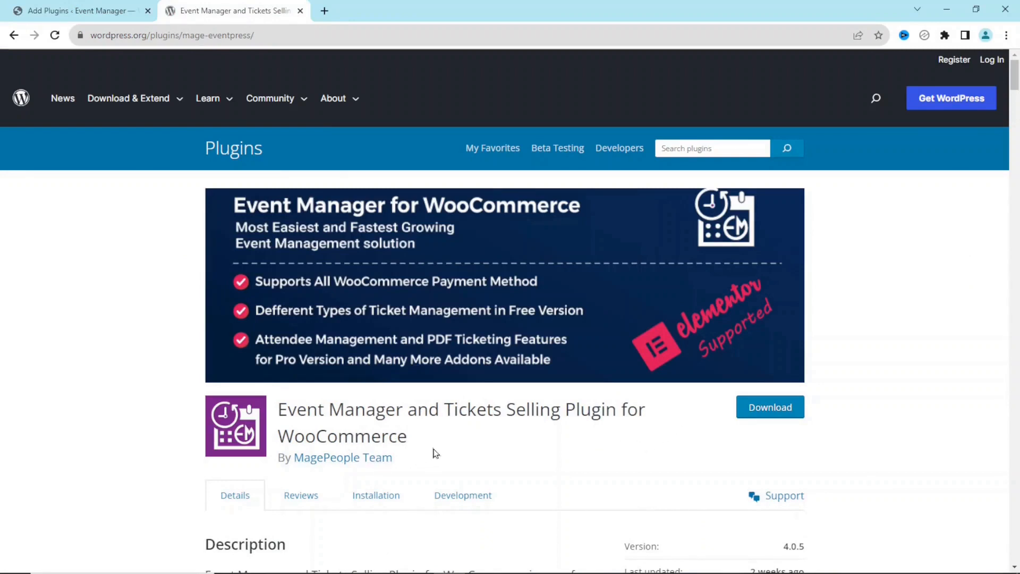
left_click_drag(282, 403, 416, 446)
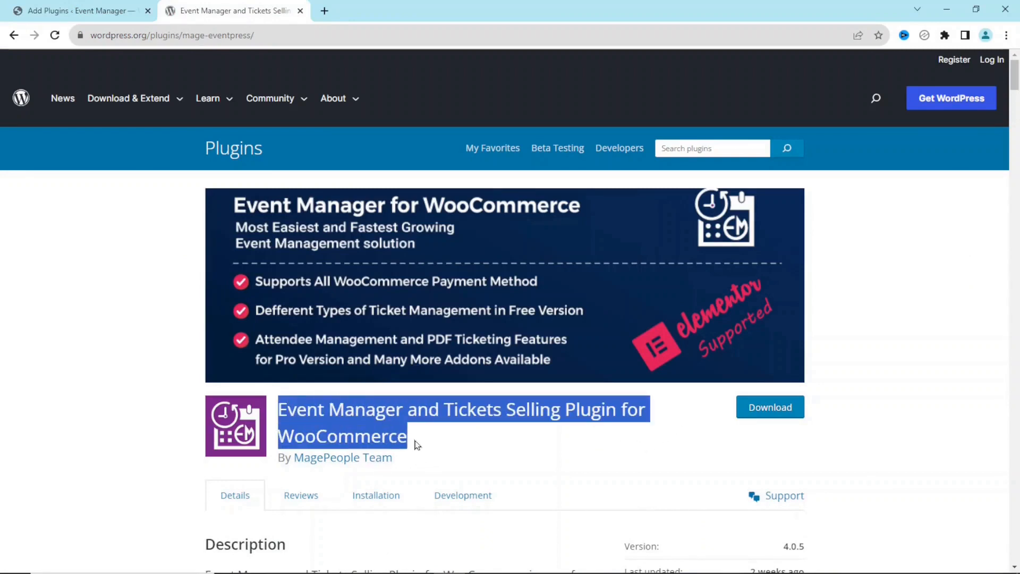
right_click(359, 409)
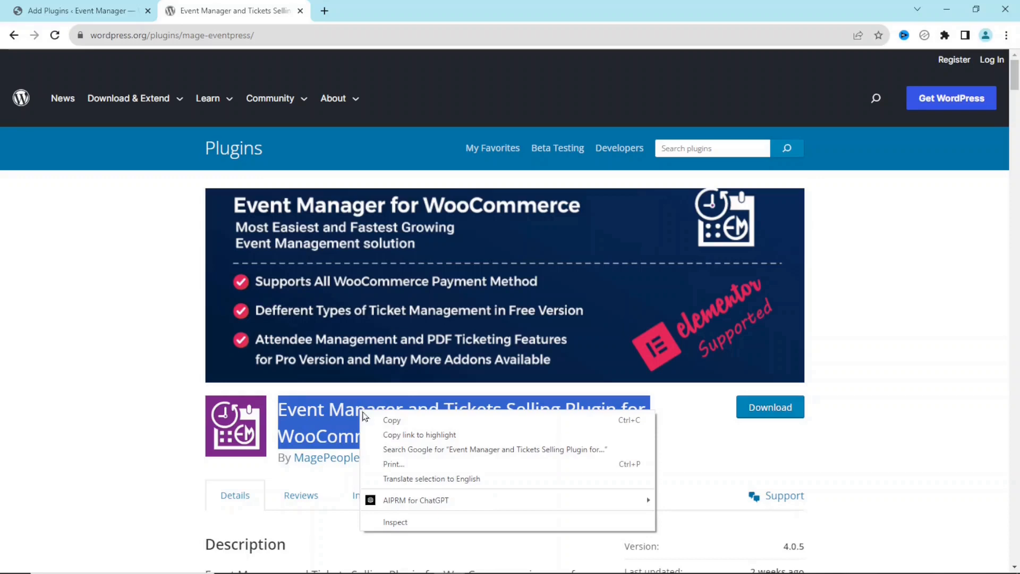
left_click(393, 420)
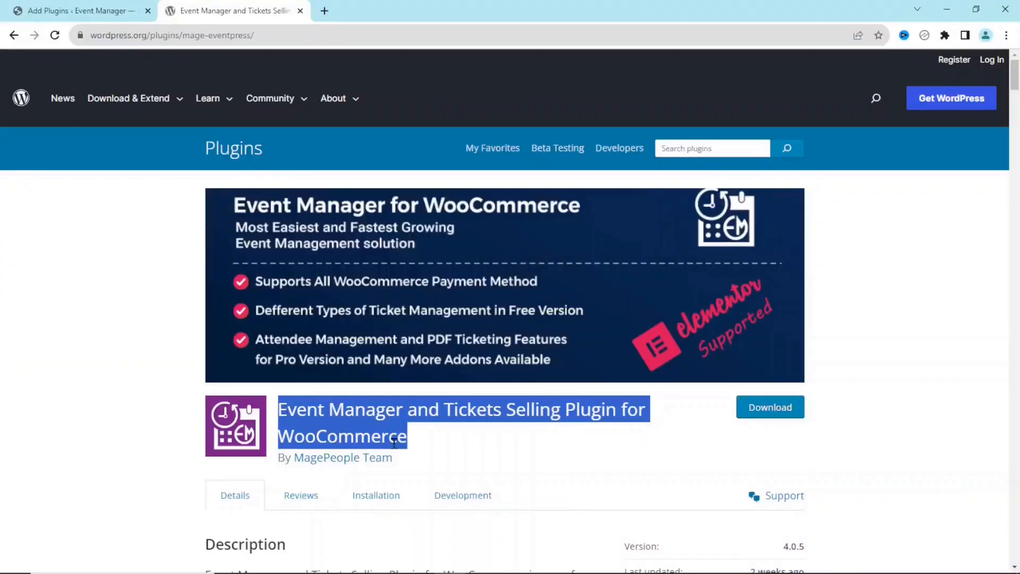
left_click(83, 14)
key("ctrl+v")
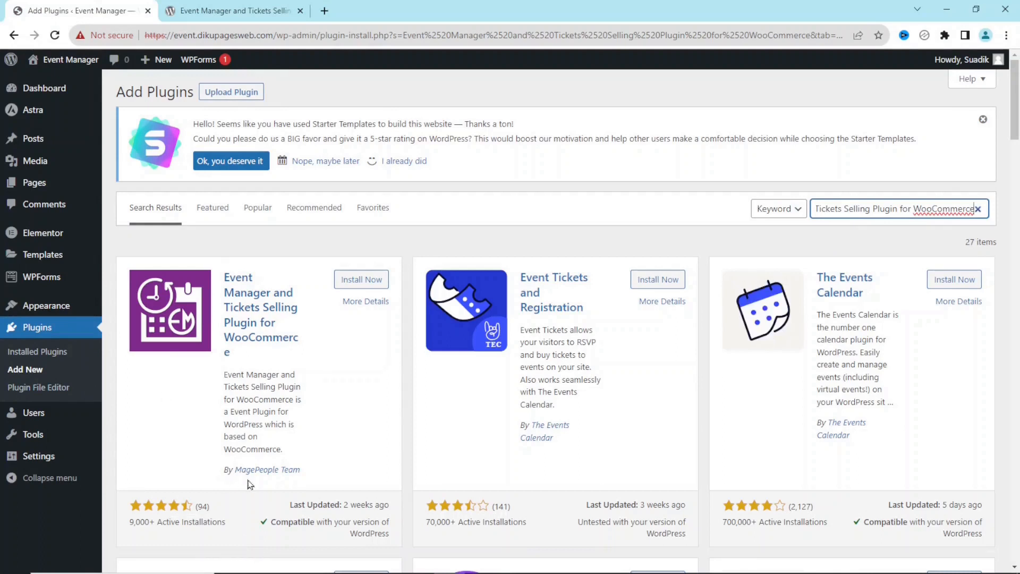
Install and activate the Event Manager plugin, plus its required WooCommerce plugin
left_click(359, 280)
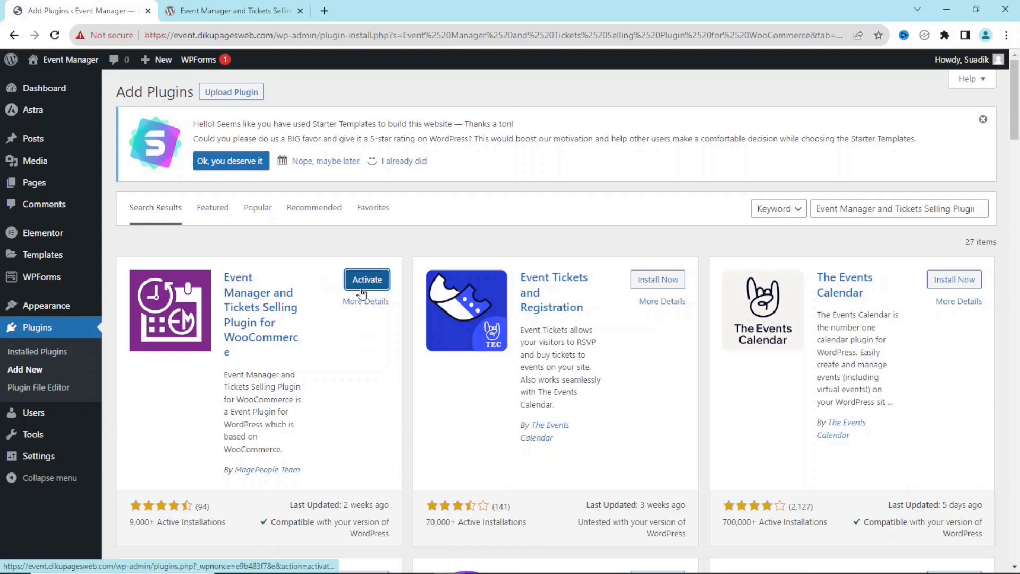
left_click(362, 290)
scroll(340, 381, "down", 2)
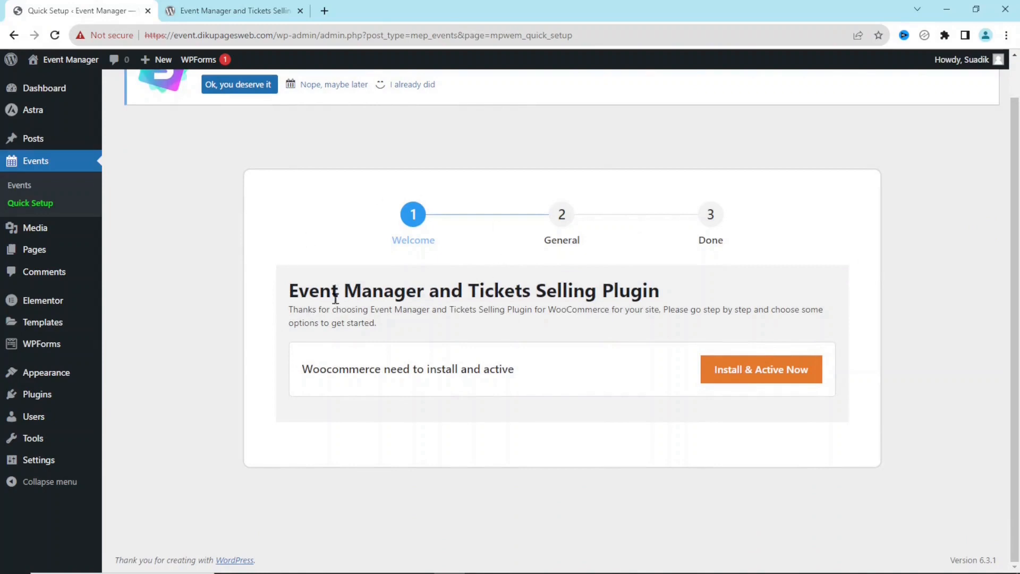
left_click_drag(304, 374, 539, 370)
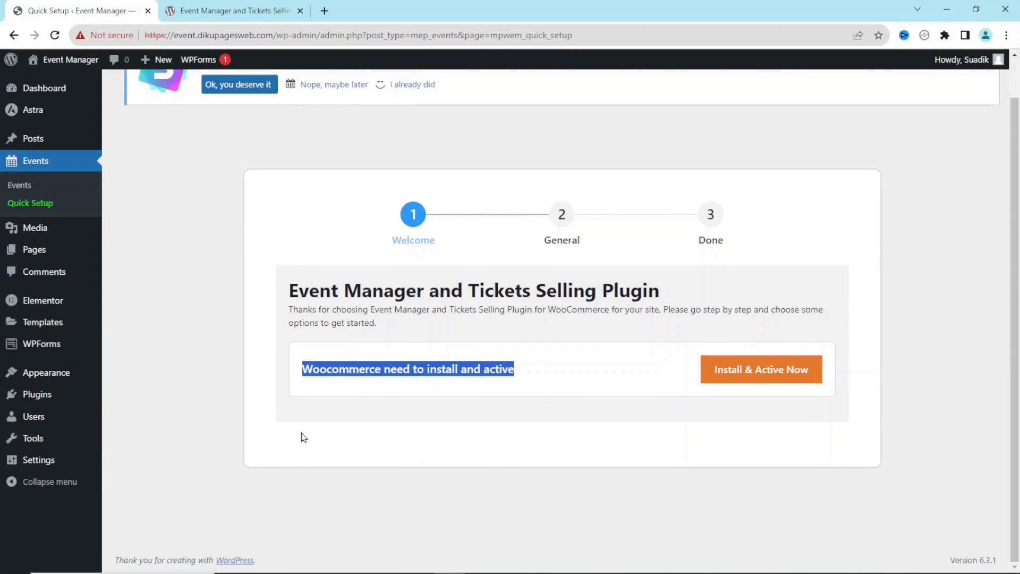
left_click(757, 381)
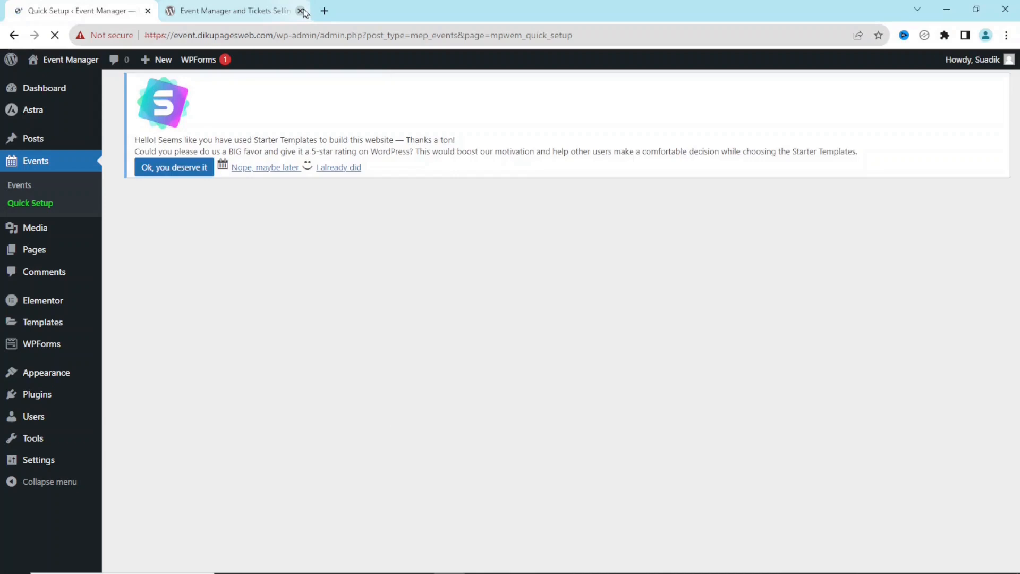
left_click(300, 11)
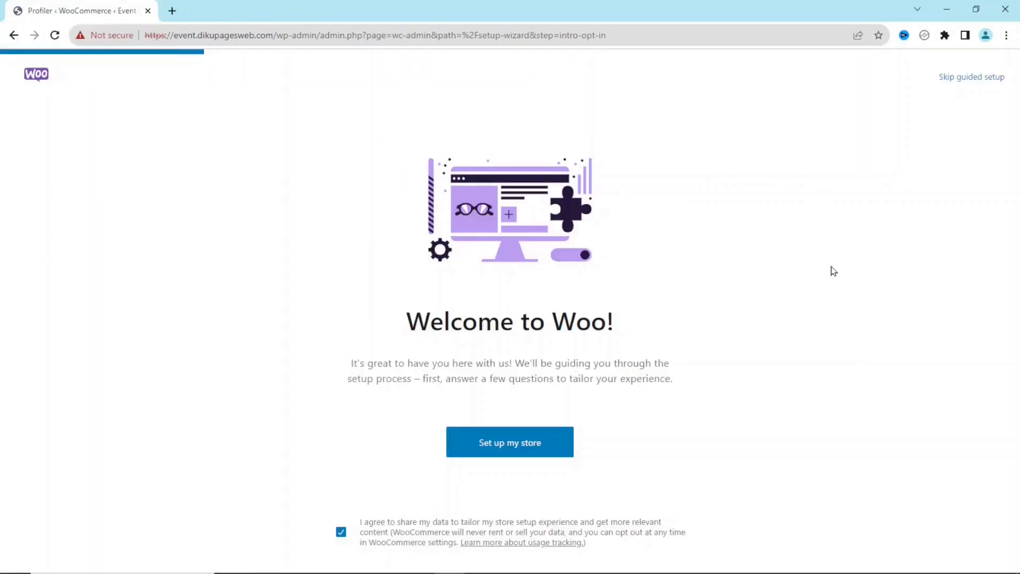
Skip WooCommerce's guided setup, choose Ghana — Northern as the business location, and go to the store
left_click(973, 78)
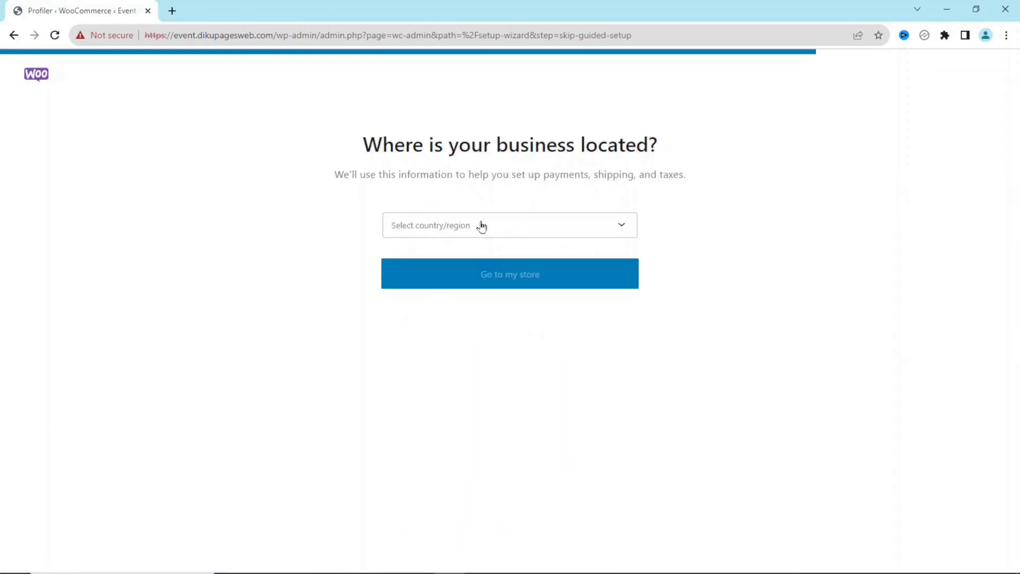
left_click(513, 230)
type("jgh")
key("BackSpace")
key("BackSpace")
key("BackSpace")
type("ghana")
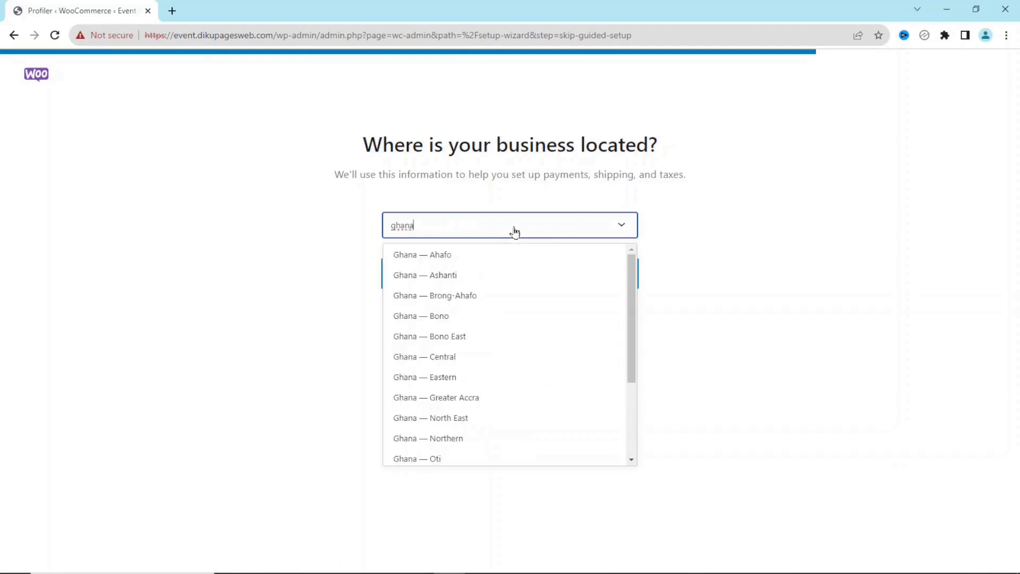
left_click(436, 441)
left_click(526, 286)
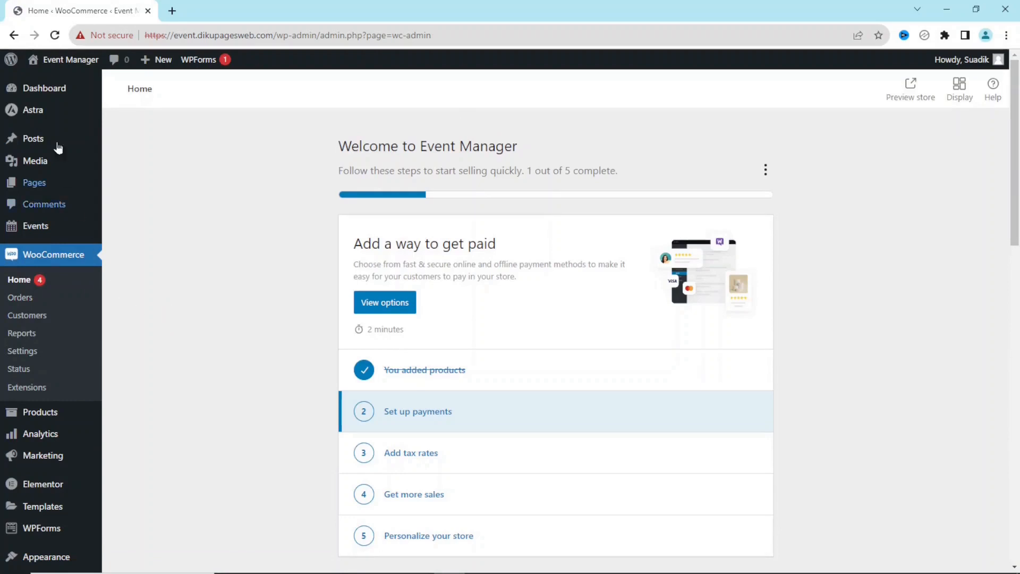
Launch the Event Manager Quick Setup from the Events menu and advance past the intro
mouse_move(37, 224)
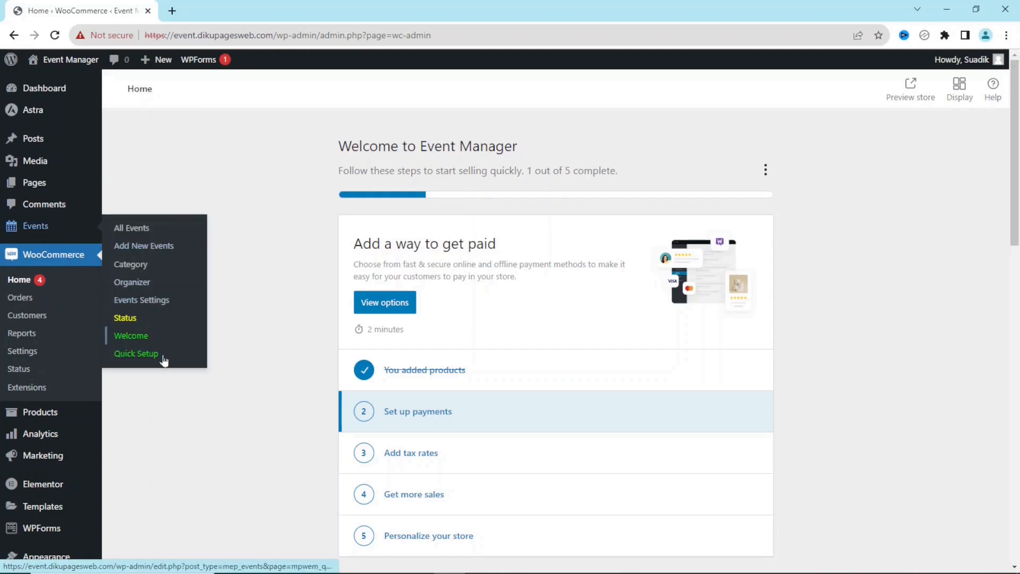
left_click(142, 359)
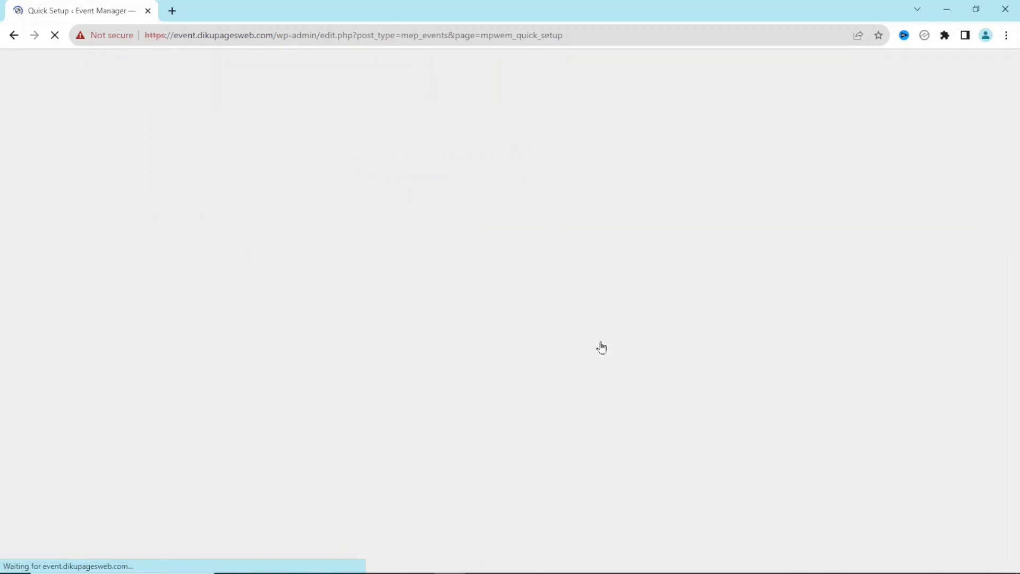
scroll(454, 370, "down", 2)
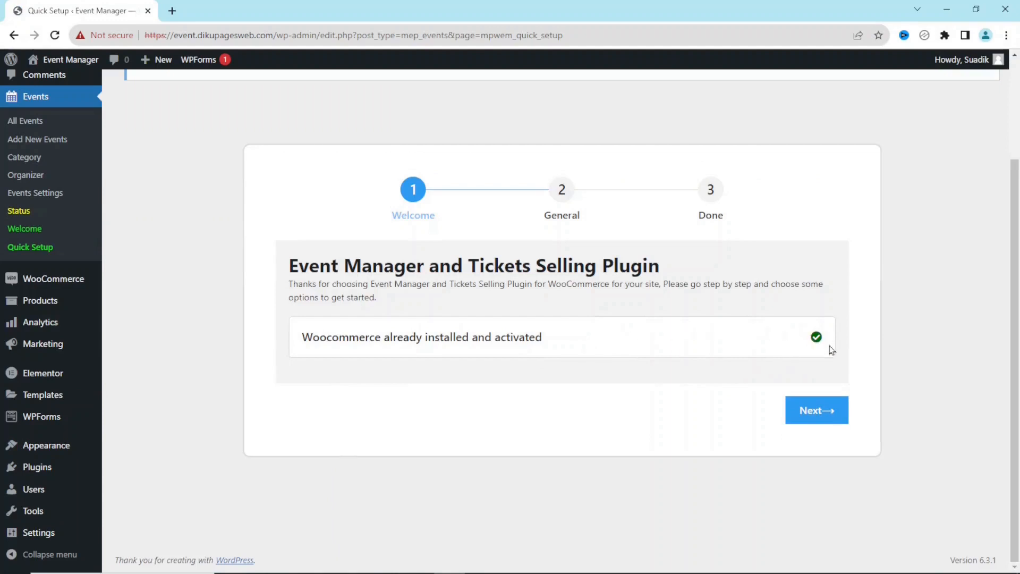
left_click(812, 413)
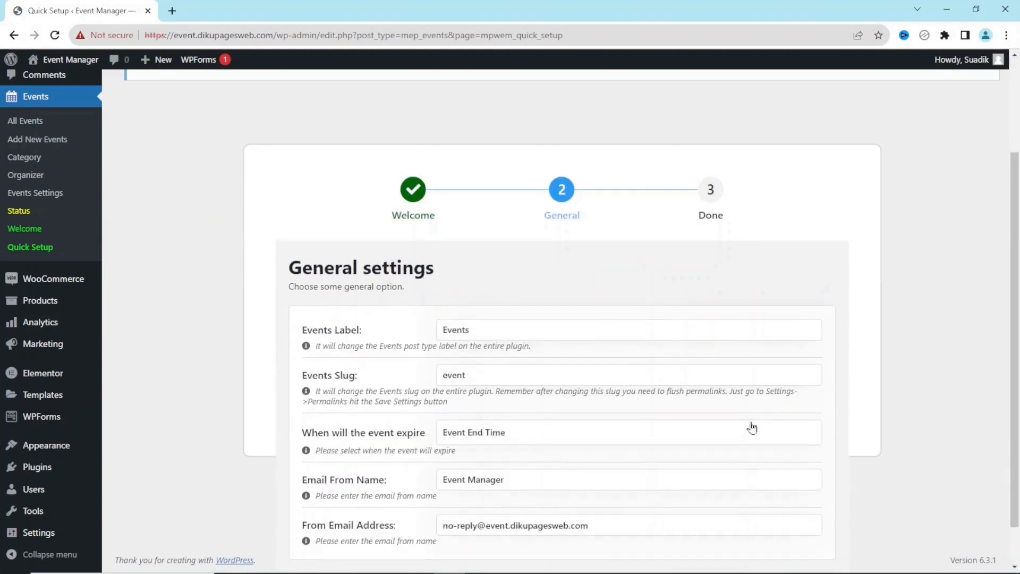
Review the General settings: events slug, Event End Time expiry, and sender name and email
scroll(690, 399, "down", 2)
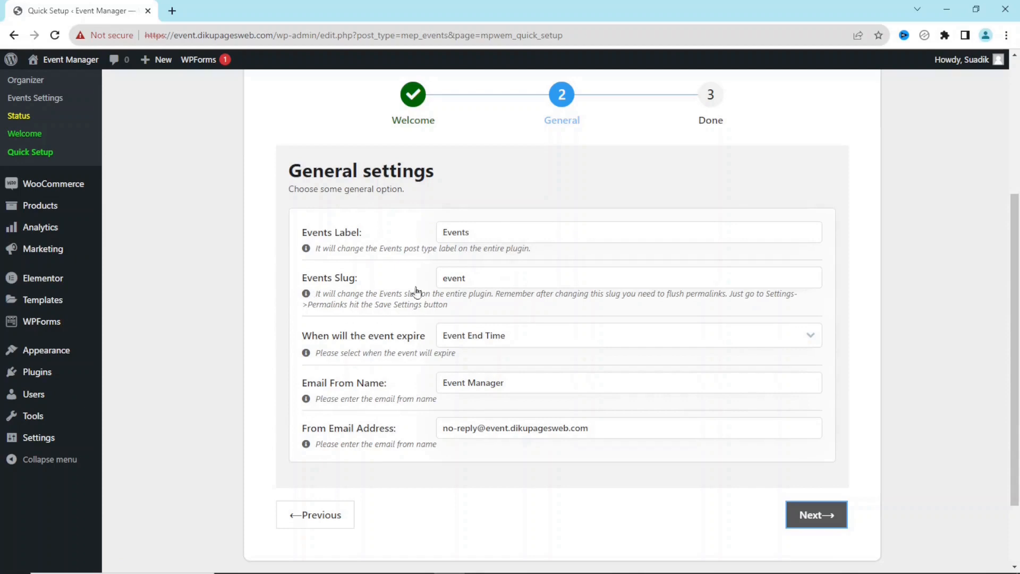
left_click(499, 280)
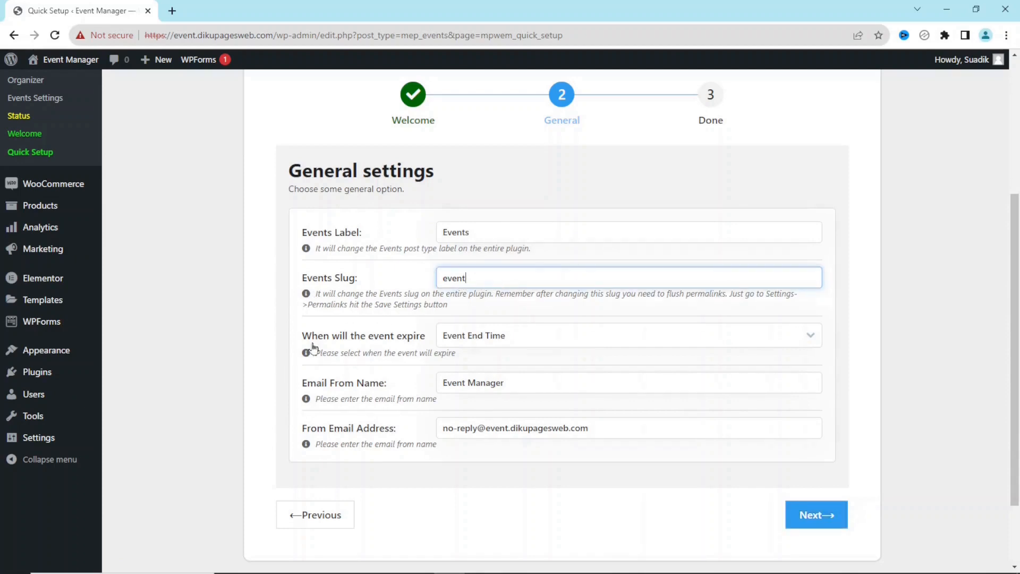
left_click(481, 345)
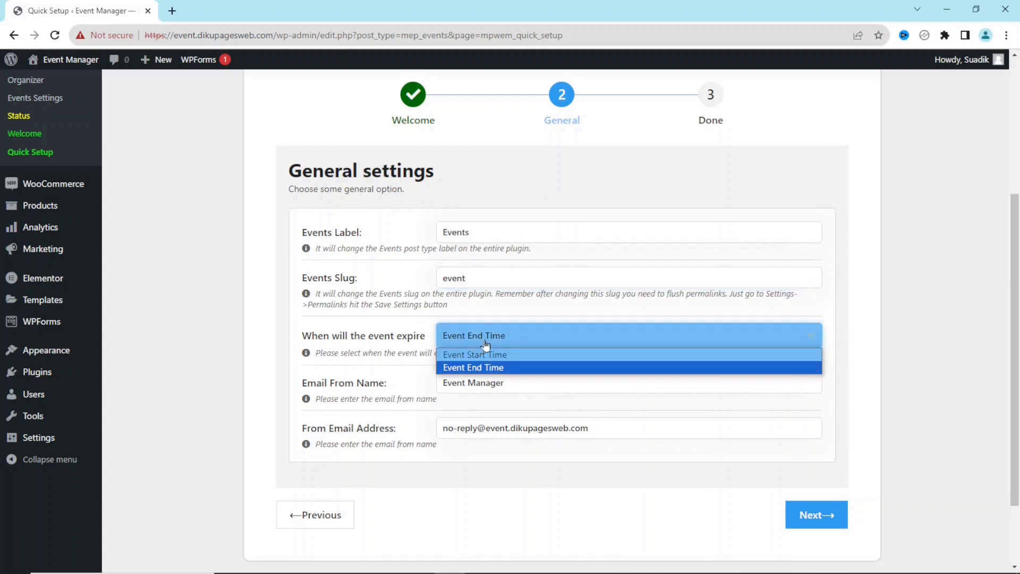
left_click(484, 343)
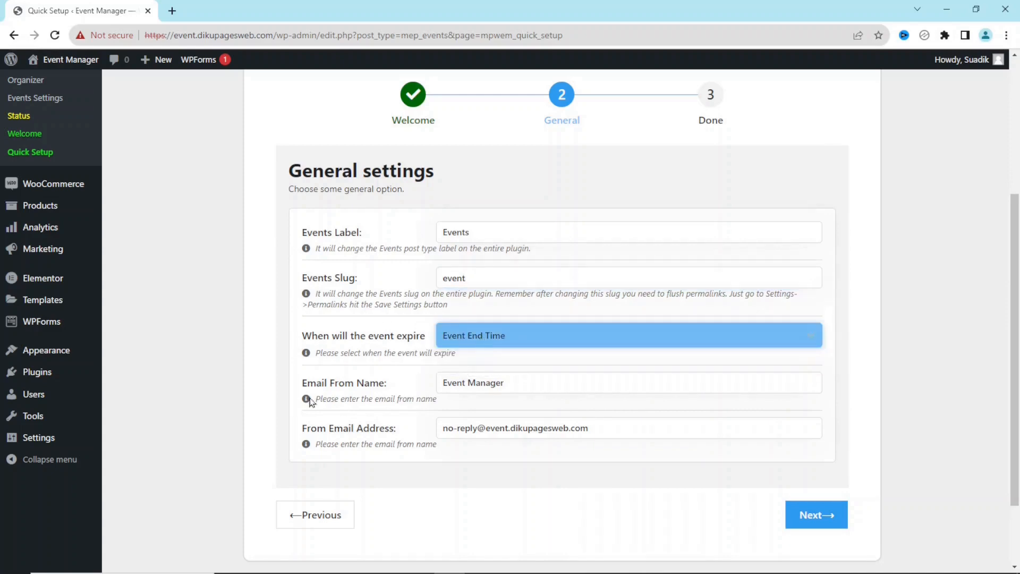
left_click_drag(537, 381, 435, 375)
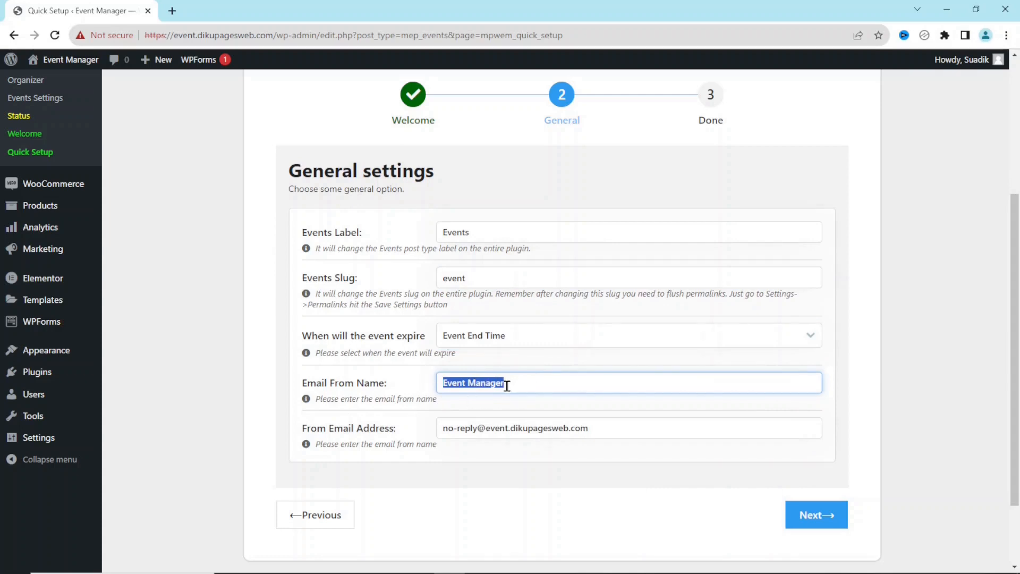
mouse_move(76, 68)
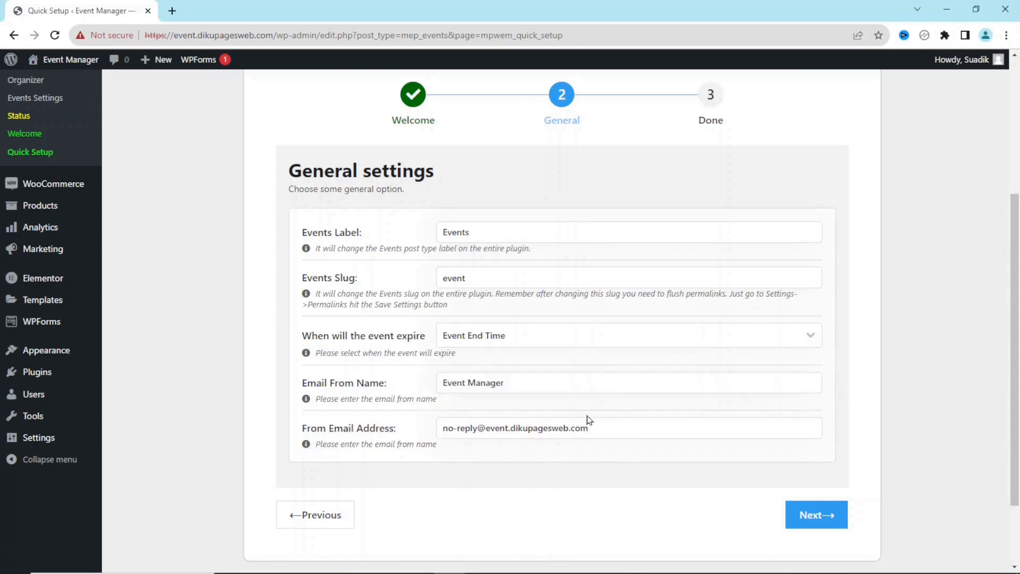
left_click_drag(610, 426, 438, 425)
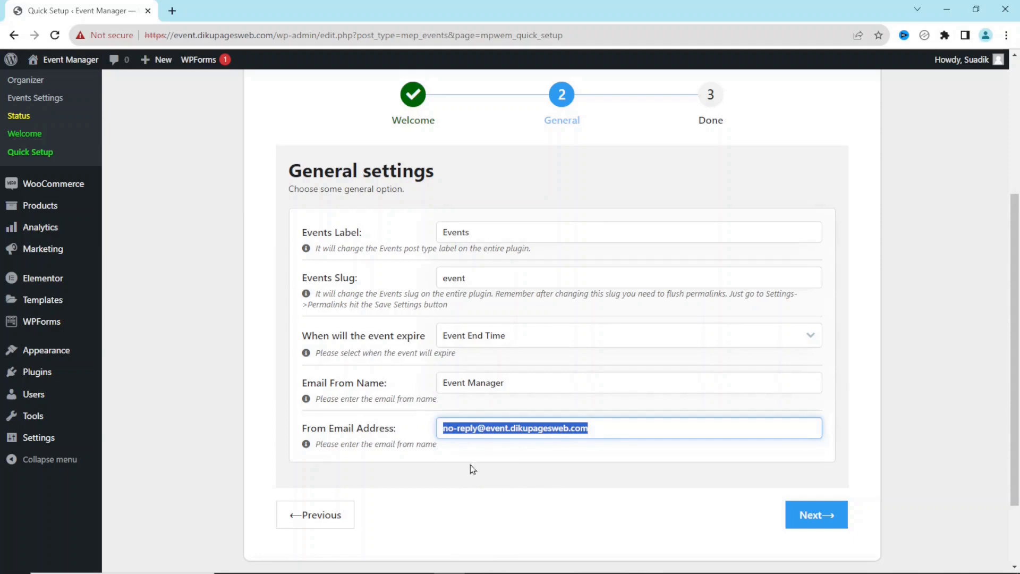
Open the Event Manager Status page in a new browser tab
right_click(21, 121)
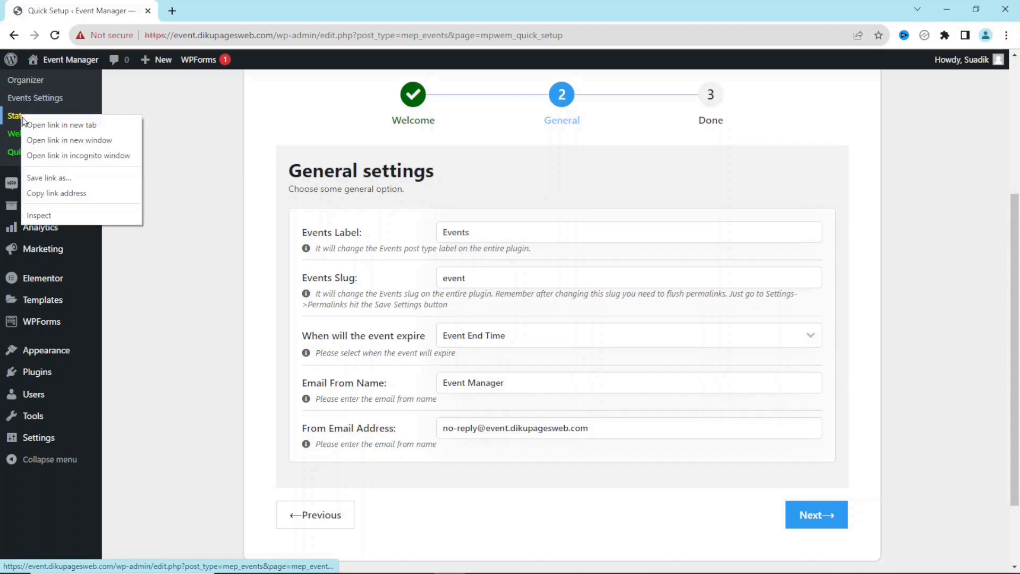
left_click(78, 125)
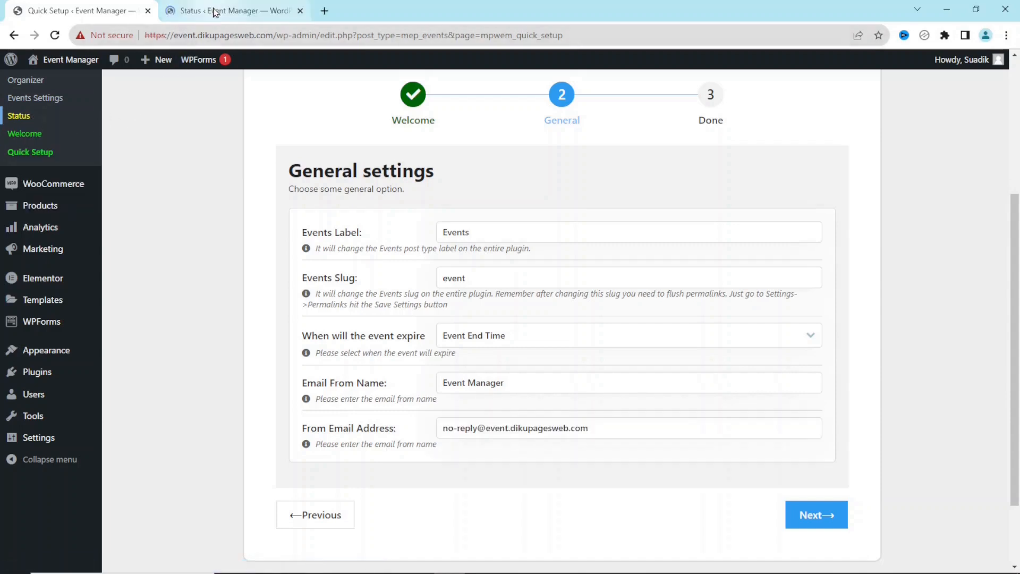
left_click(212, 10)
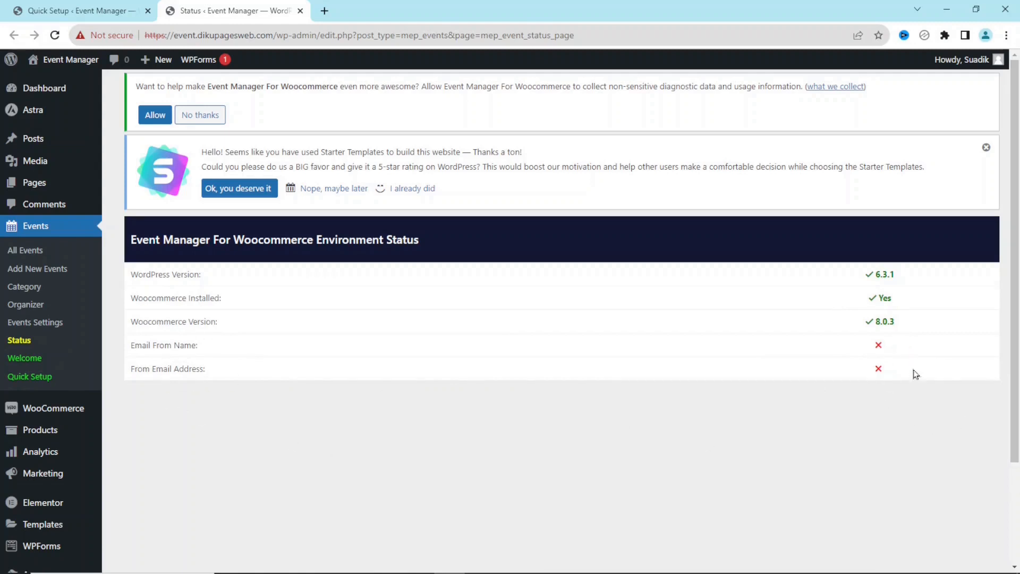
Replace the From Email Address with the admin sender address and finish and save the quick setup
left_click(73, 9)
left_click_drag(651, 428, 344, 432)
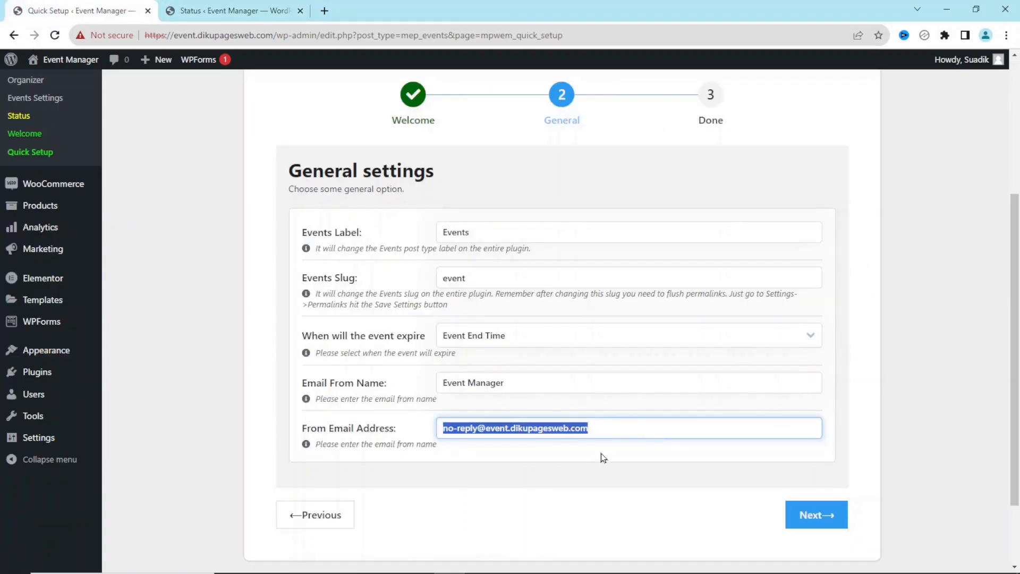
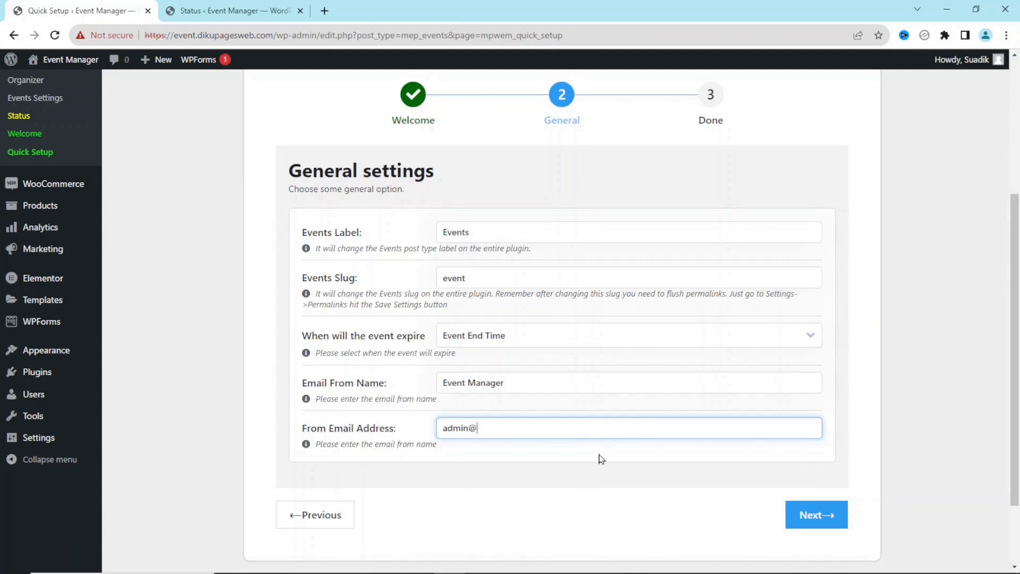
left_click(824, 520)
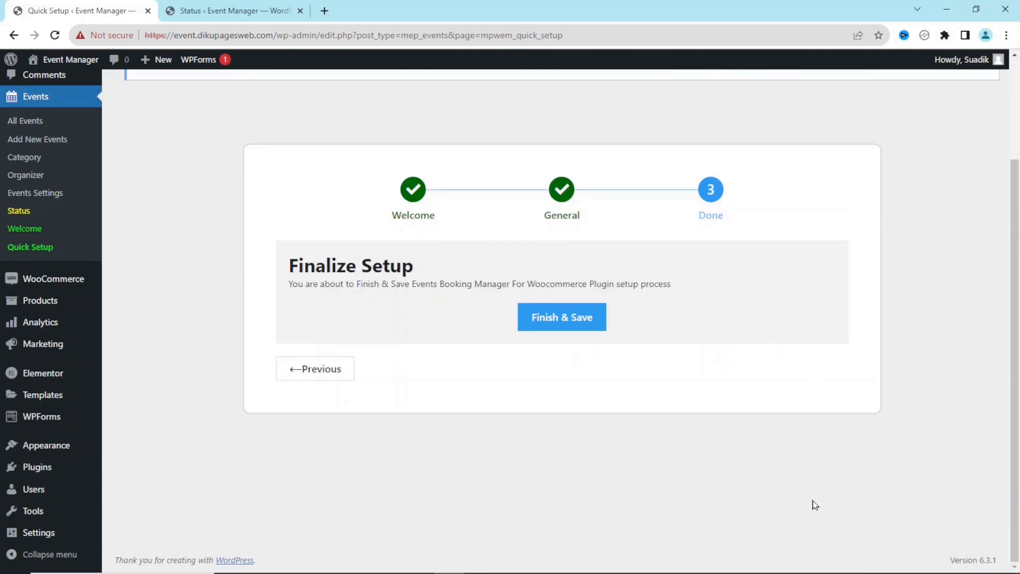
left_click(545, 323)
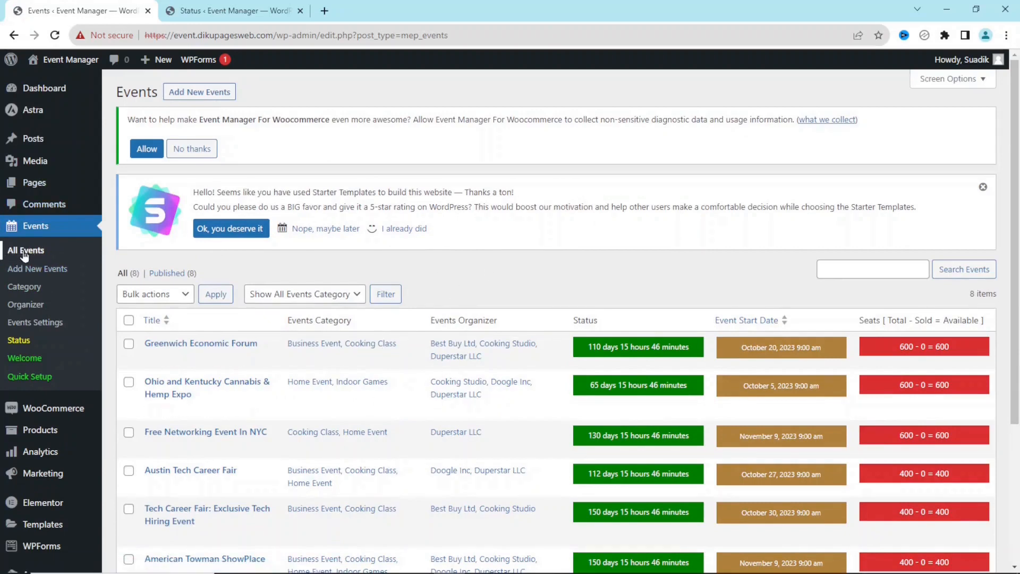
Reload the Status page to confirm the sender settings pass, then close that tab
left_click(224, 12)
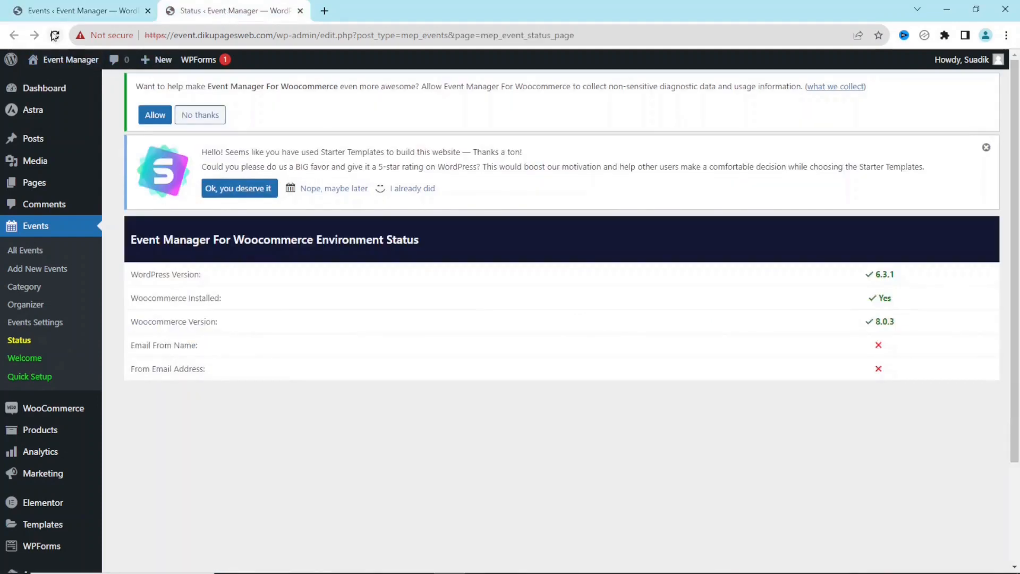
left_click(55, 35)
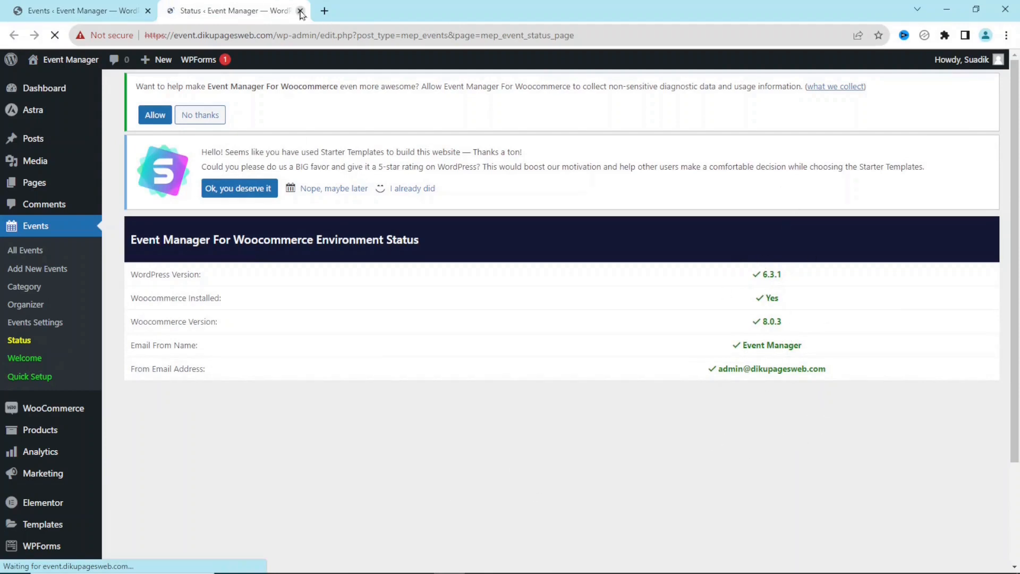
left_click(300, 10)
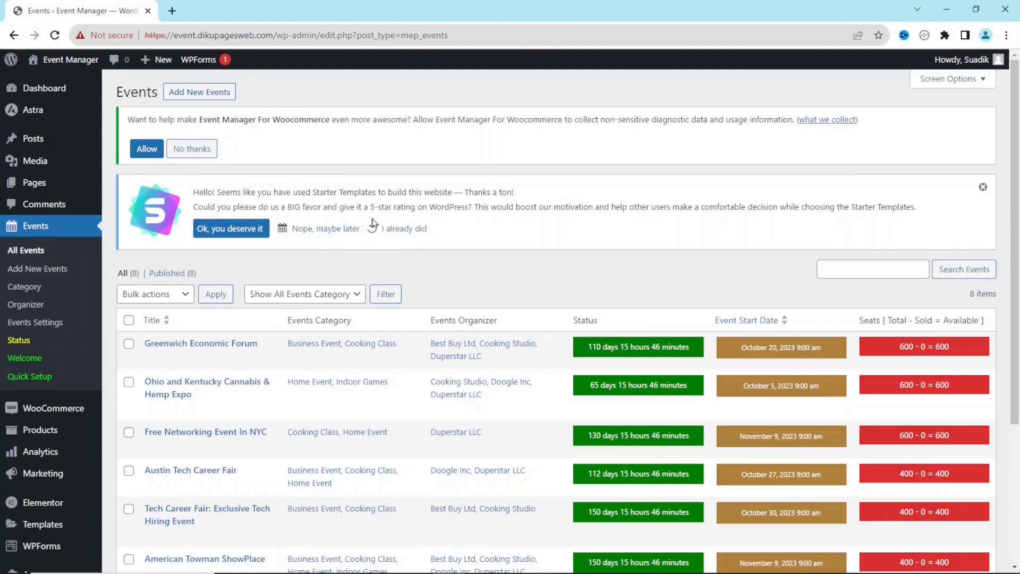
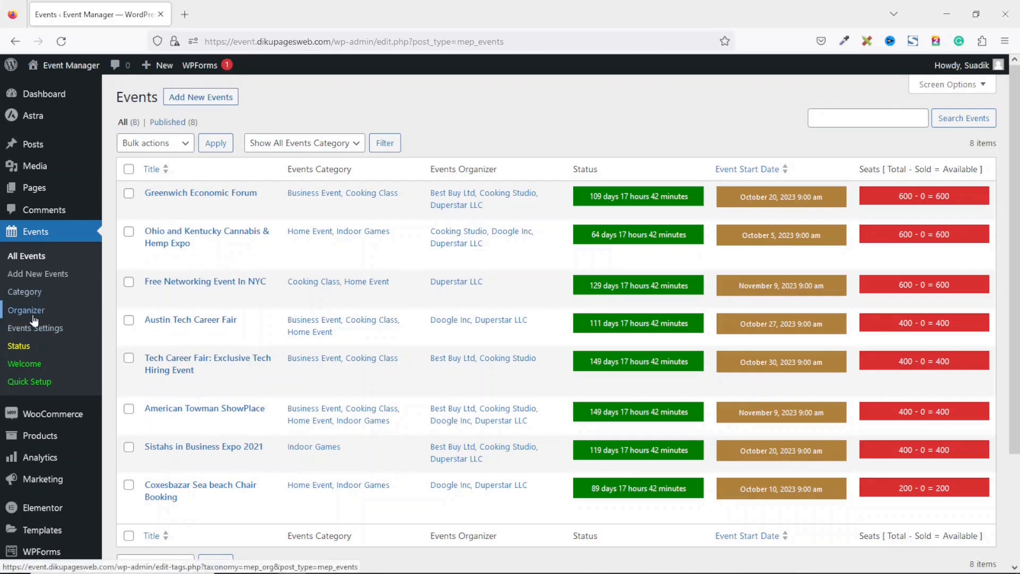
Create a 'Luxury Event' event category (slug luxury-event) from the Events Category page
left_click(34, 294)
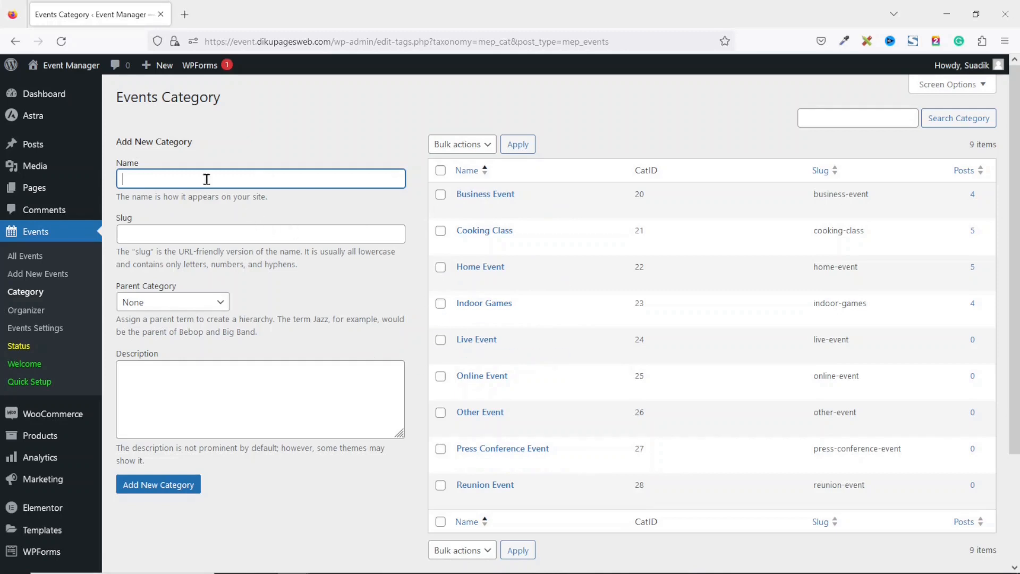
left_click(155, 186)
key("Escape")
type("Lu")
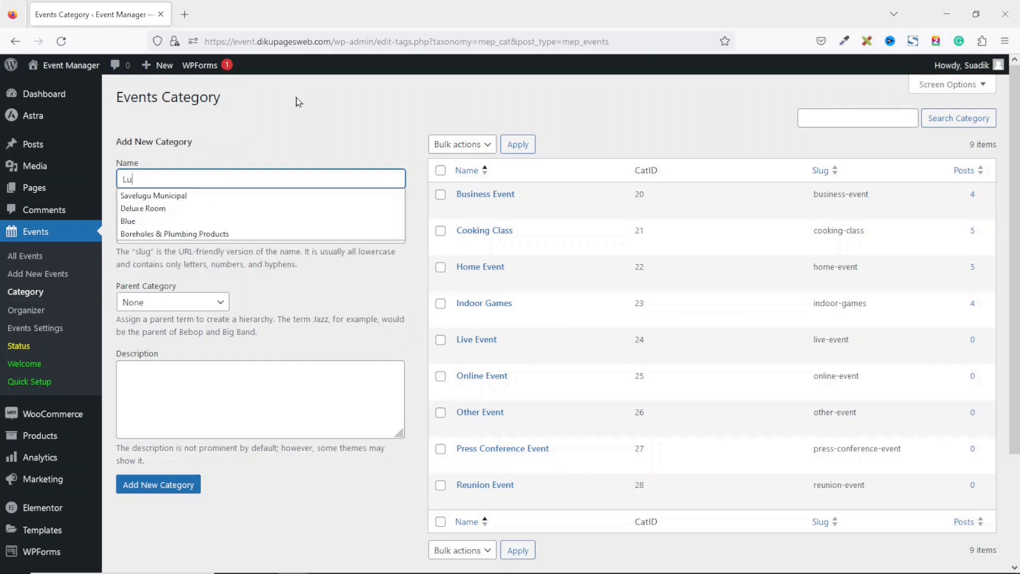
type("xury Event")
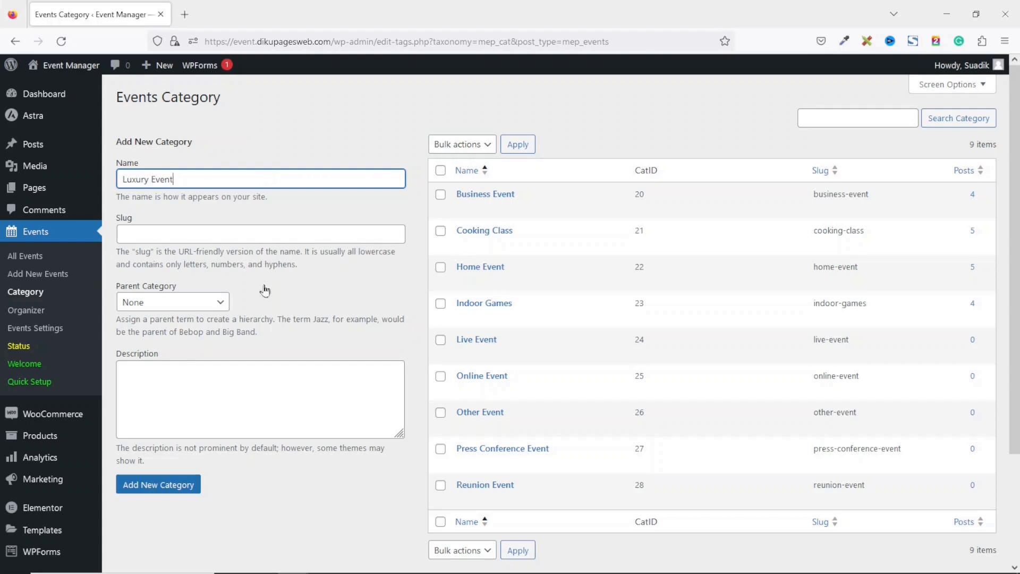
left_click(156, 491)
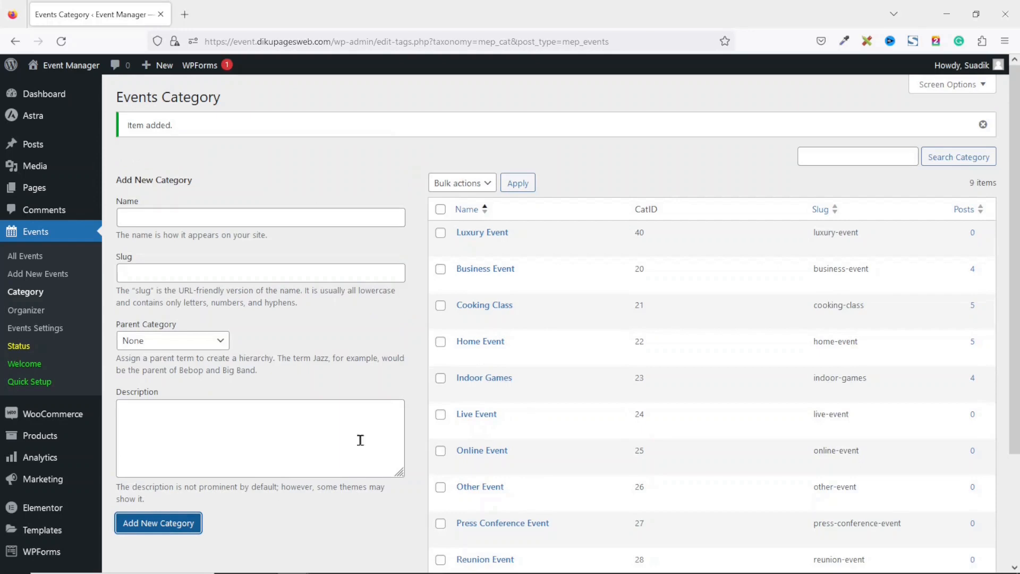
mouse_move(443, 240)
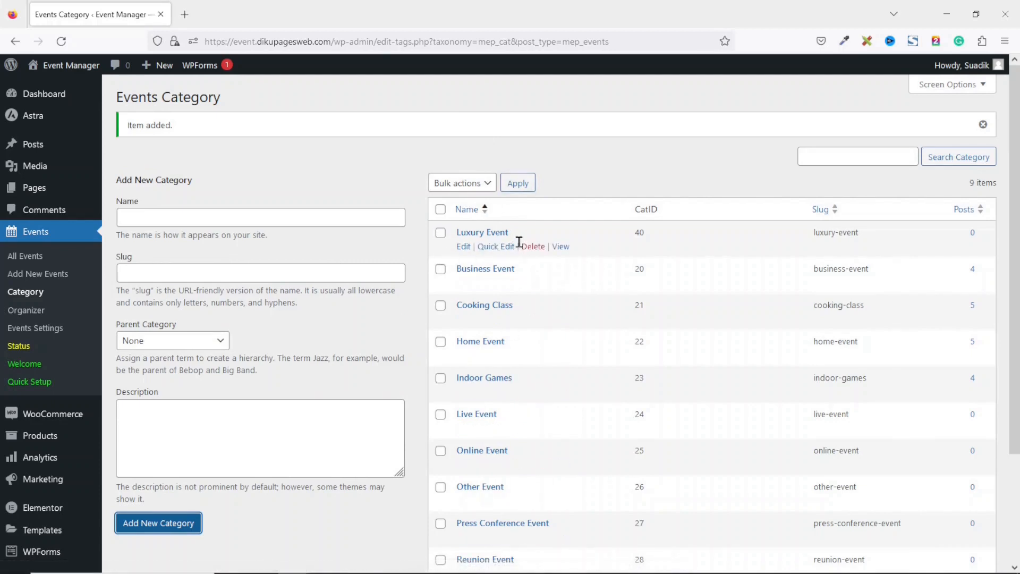
Start a new organizer named Dikupages Web, Inc at venue Tamale City Hall, Damont Street
left_click(27, 328)
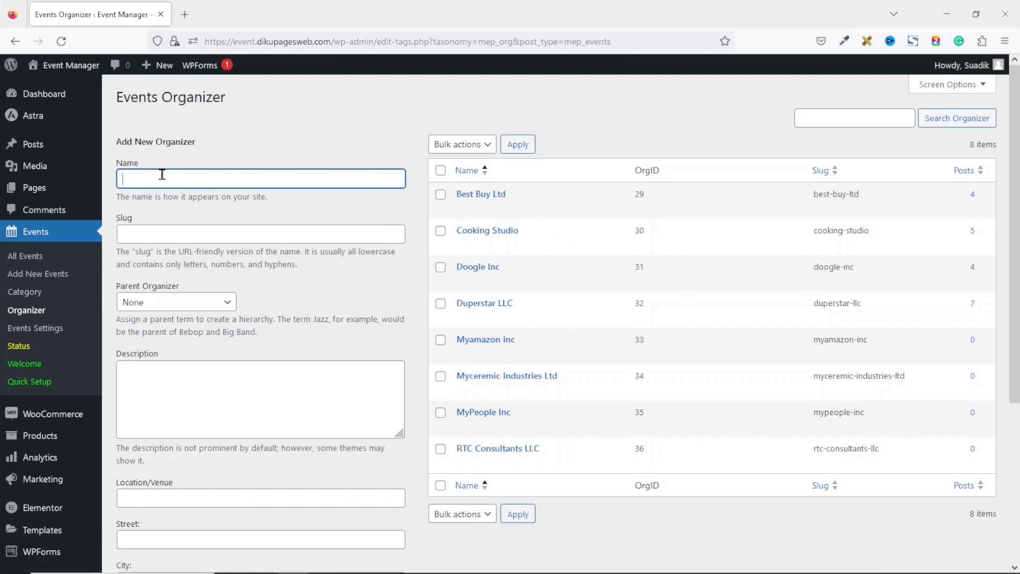
type("D")
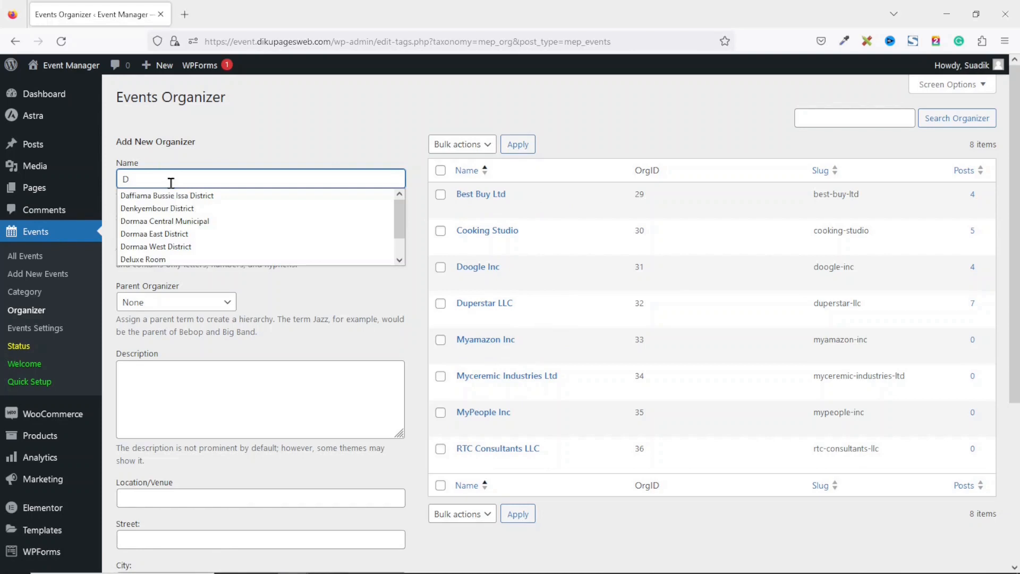
type("ikupages Web.")
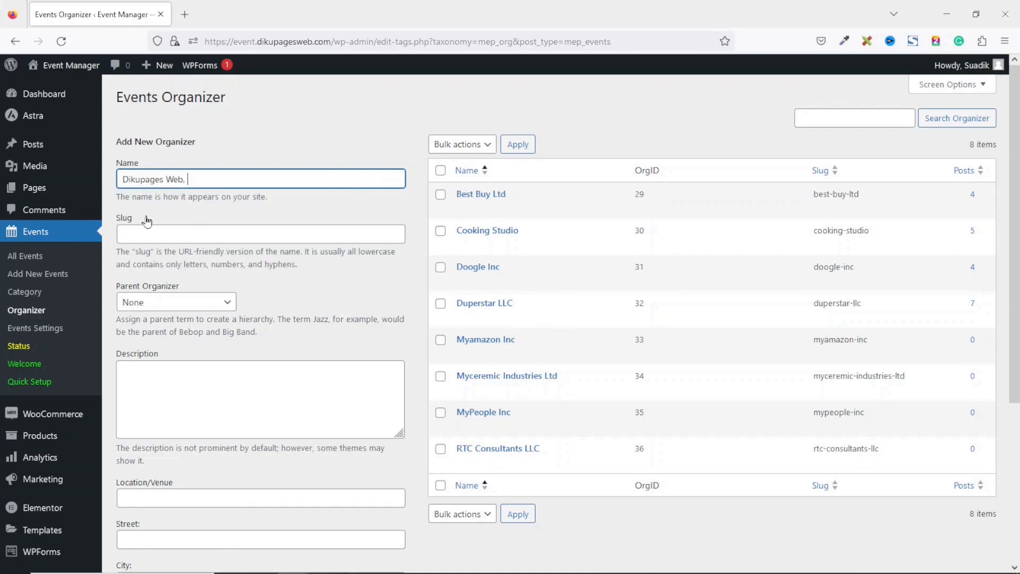
scroll(187, 334, "down", 3)
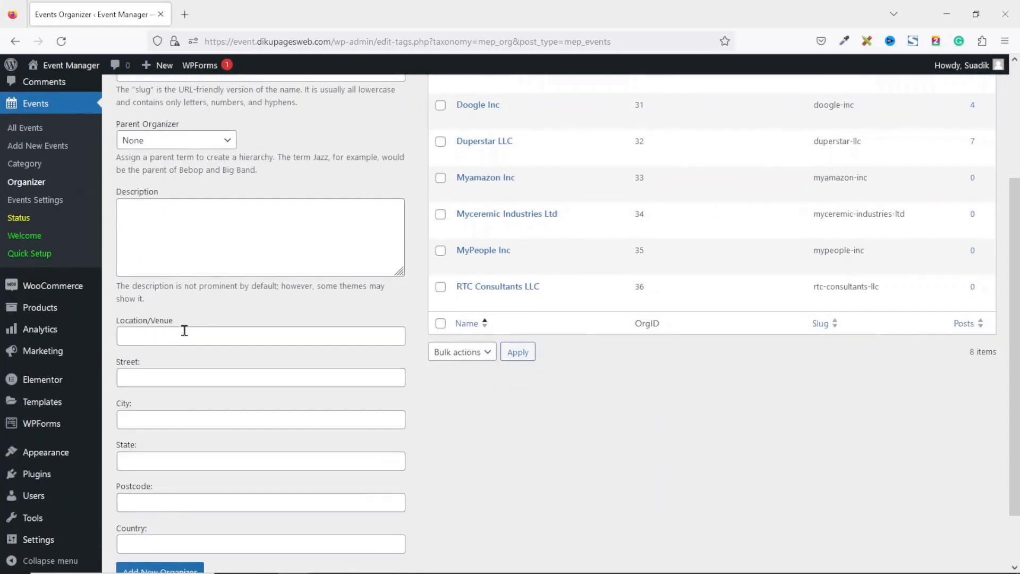
left_click(187, 335)
type("T")
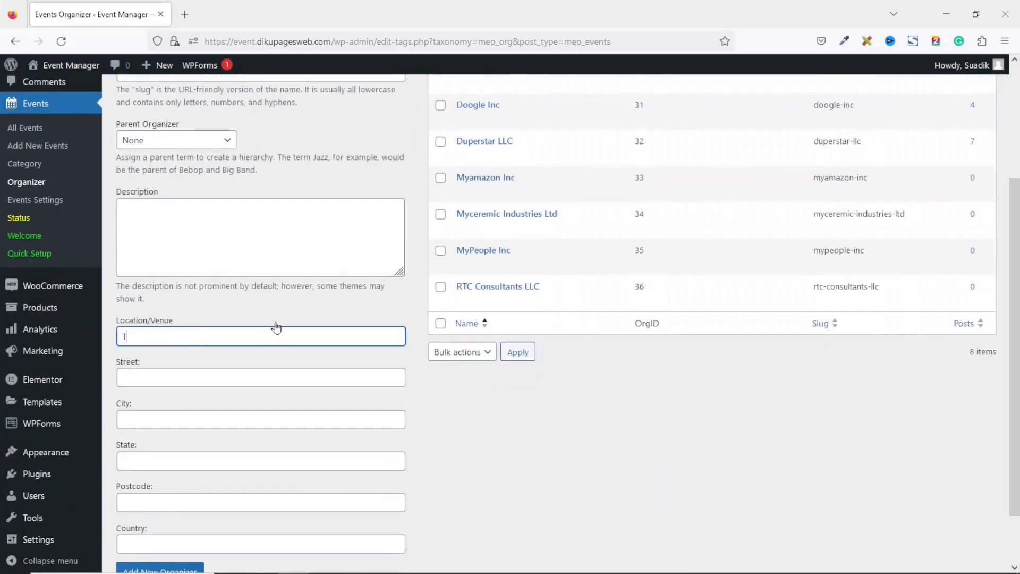
type("amale City Hall")
key("Tab")
type("Damont")
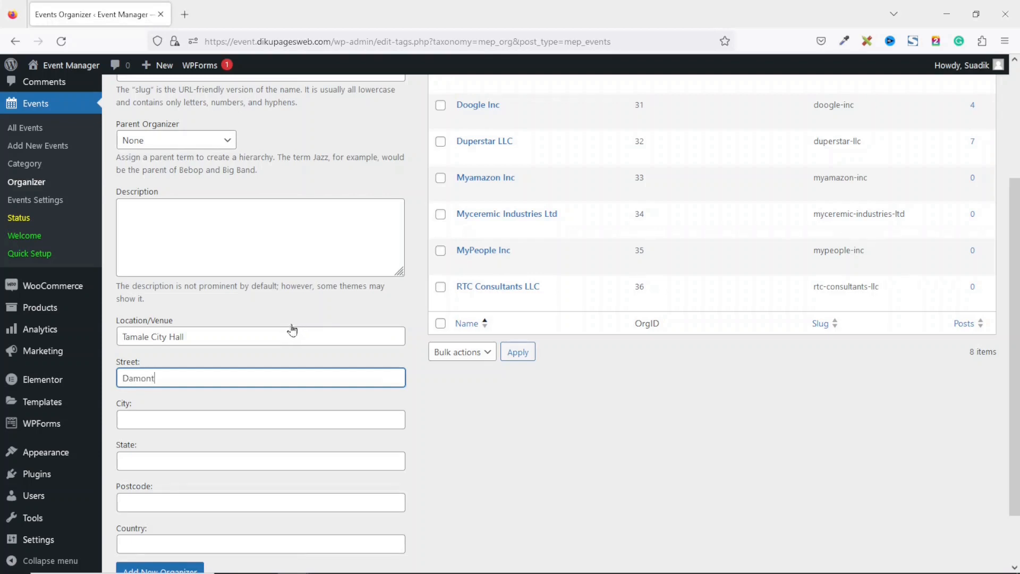
type(" Street")
Complete the organizer address with Northern, 00233, Ghana and save it
key("Tab")
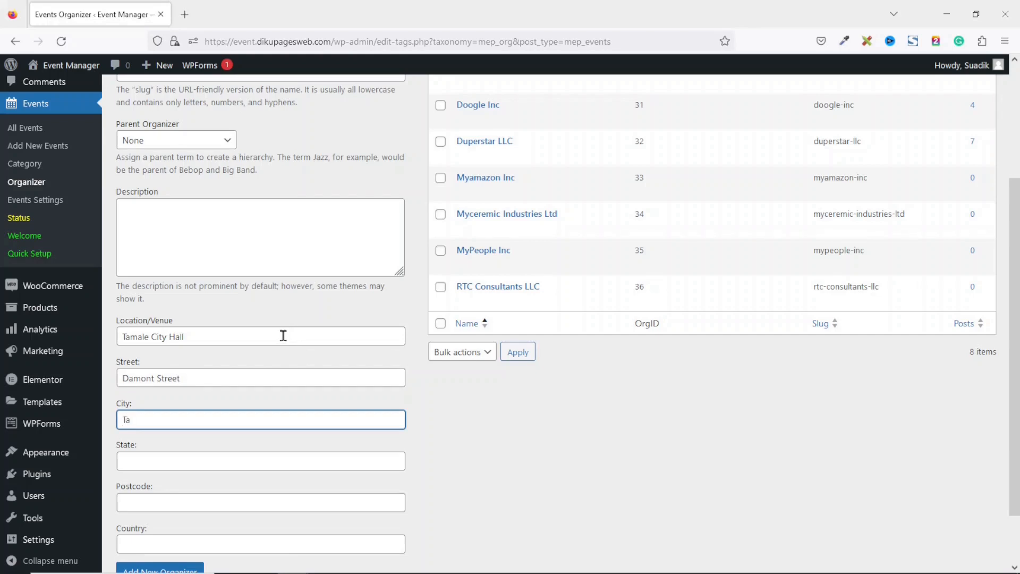
key("Tab")
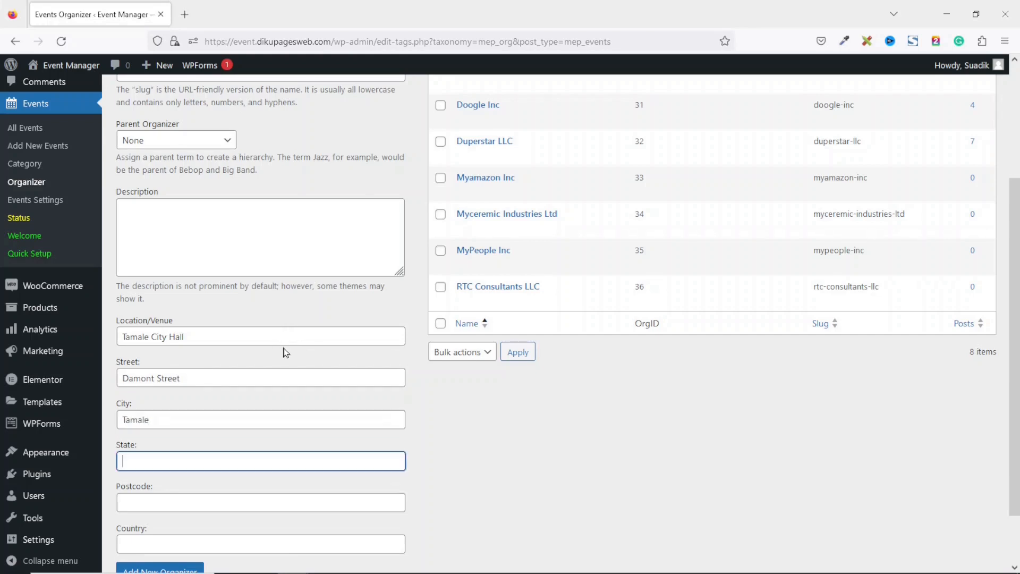
type("Northern")
key("Tab")
type("00233")
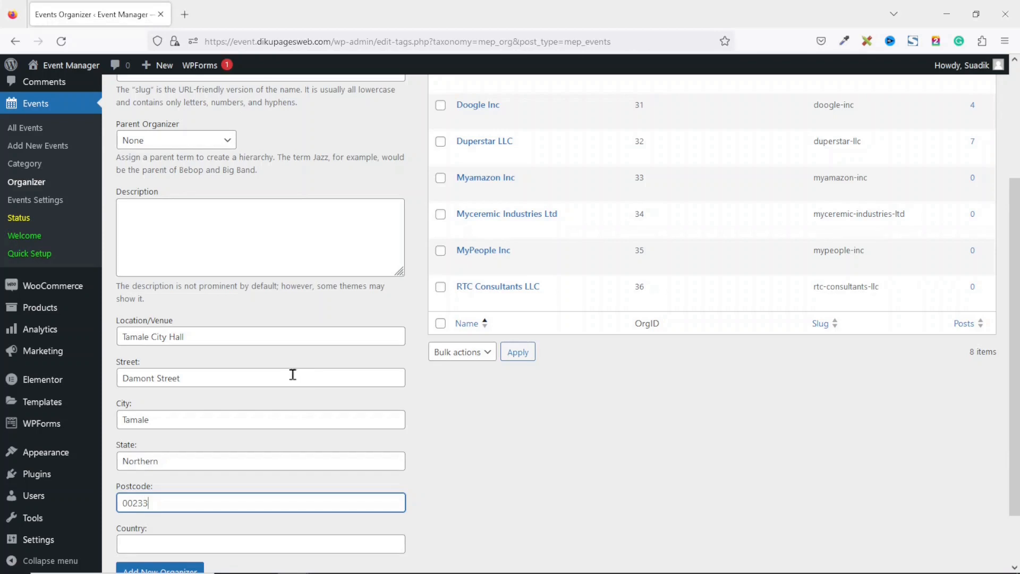
key("Tab")
type("Ghana")
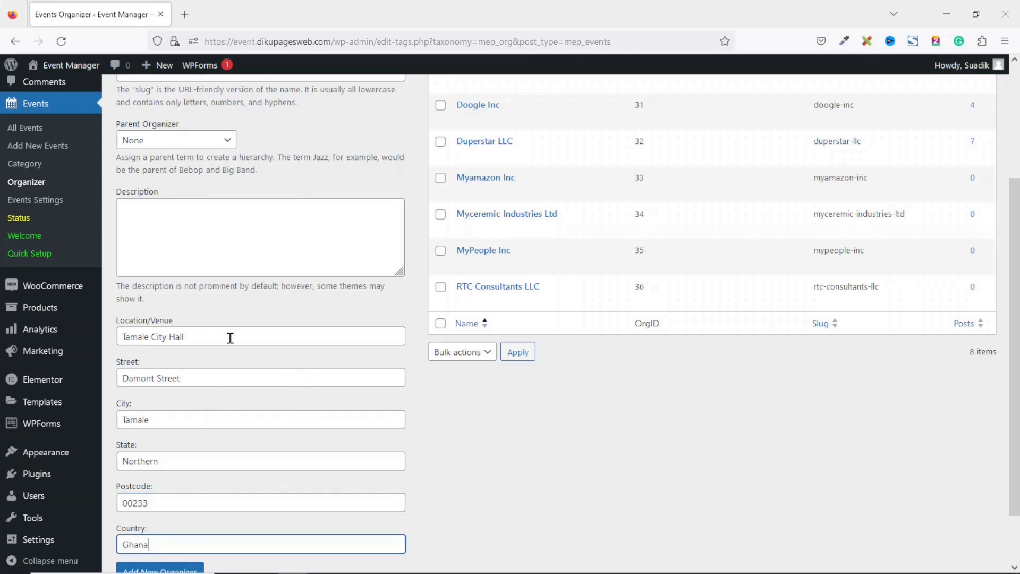
scroll(924, 418, "down", 2)
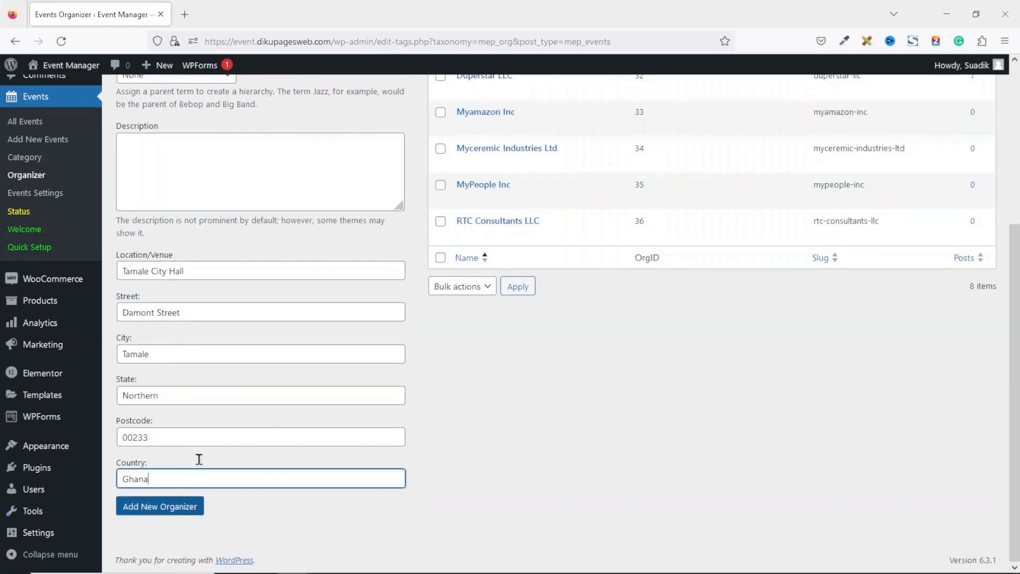
left_click(154, 510)
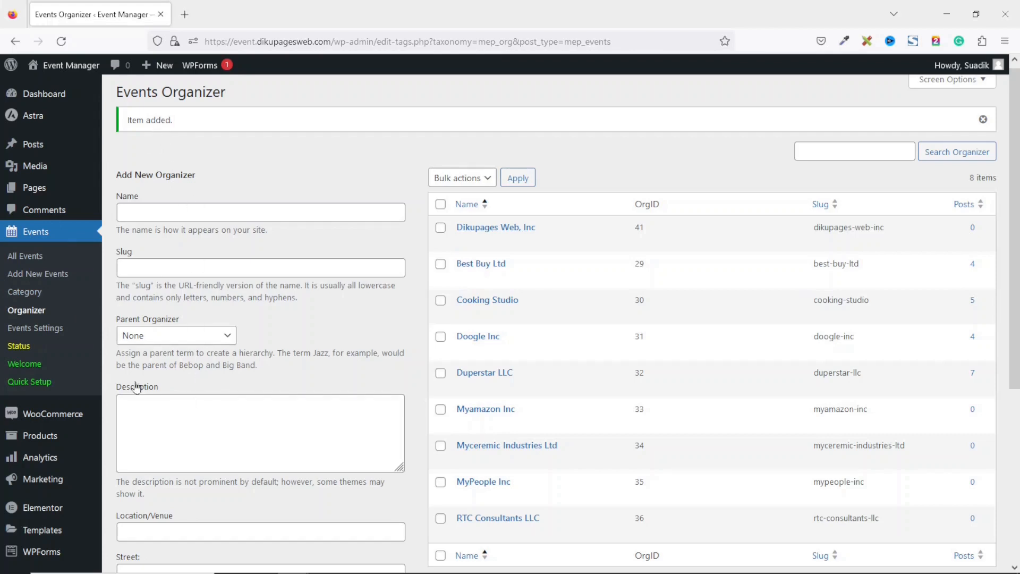
left_click(37, 275)
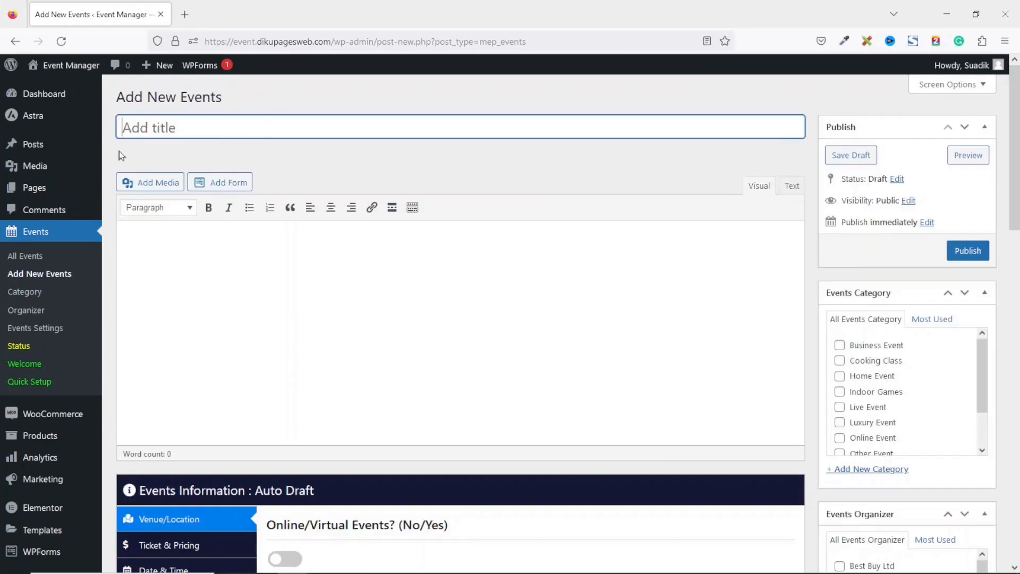
Title the new event 'End of Year Get Together' and paste two placeholder paragraphs as its description
type("End of Year Get Together")
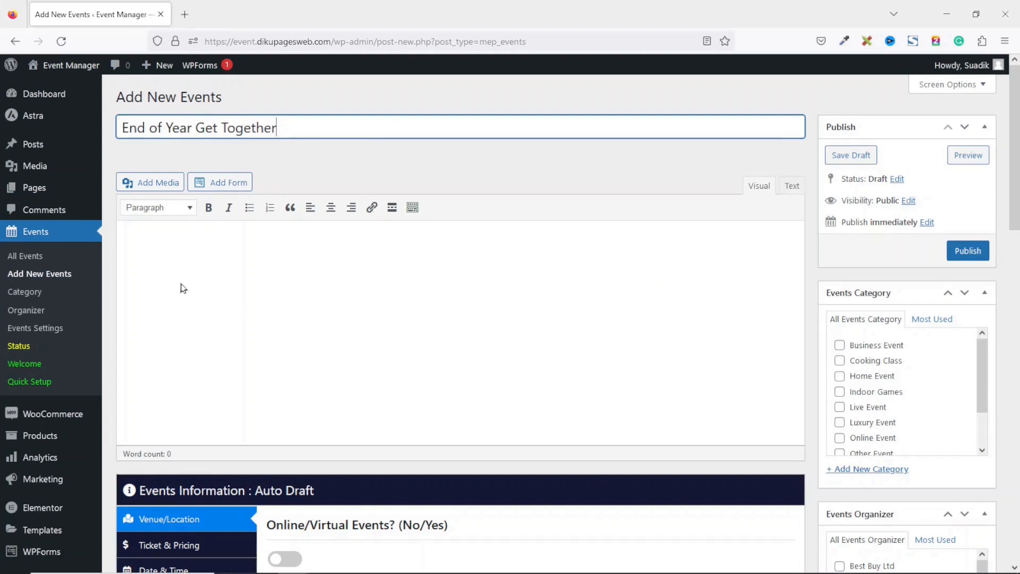
left_click(213, 264)
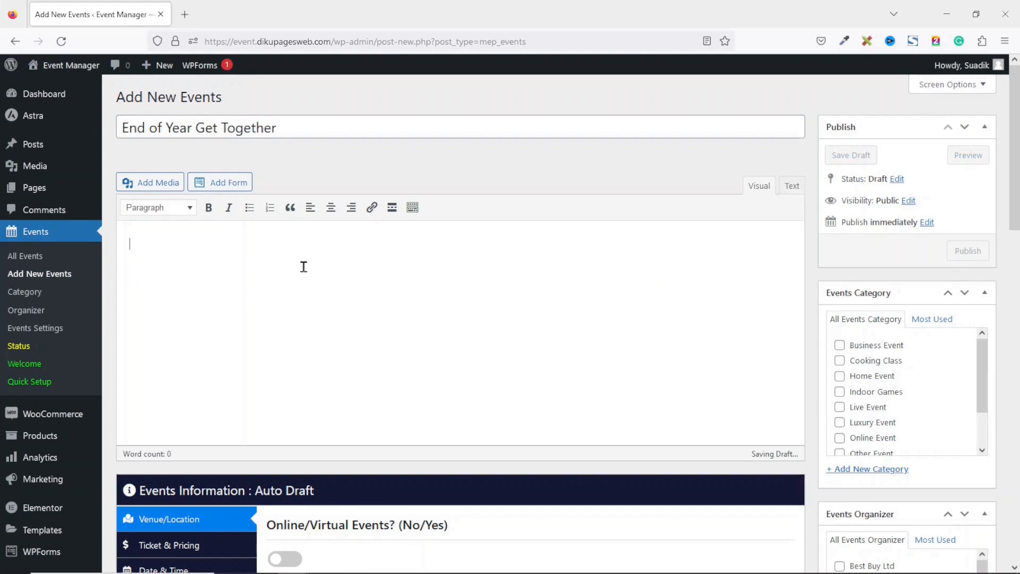
type("Lorem ipsum dolor sit amet, consectetur adipiscing elit, sed do eiusmod tempor incididunt ut labore et dolore magna aliqua. Ut enim ad minim veniam, quis nostrud exercitation ullamco laboris nisi ut aliquip ex ea commodo consequat.\\nDuis aute irure dolor in reprehenderit in voluptate velit esse cillum dolore eu fugiat nulla pariatur. Excepteur sint occaecat cupidatat non proident, sunt in culpa qui officia deserunt mollit anim id est laborum.")
scroll(1013, 258, "down", 5)
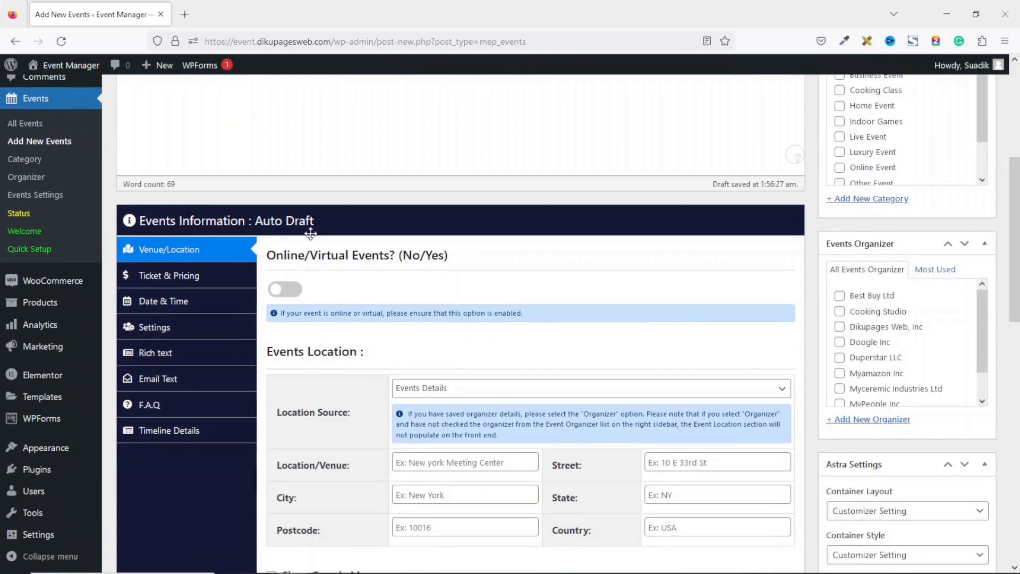
Keep the event in-person with its location entered directly rather than taken from the organizer
left_click(293, 292)
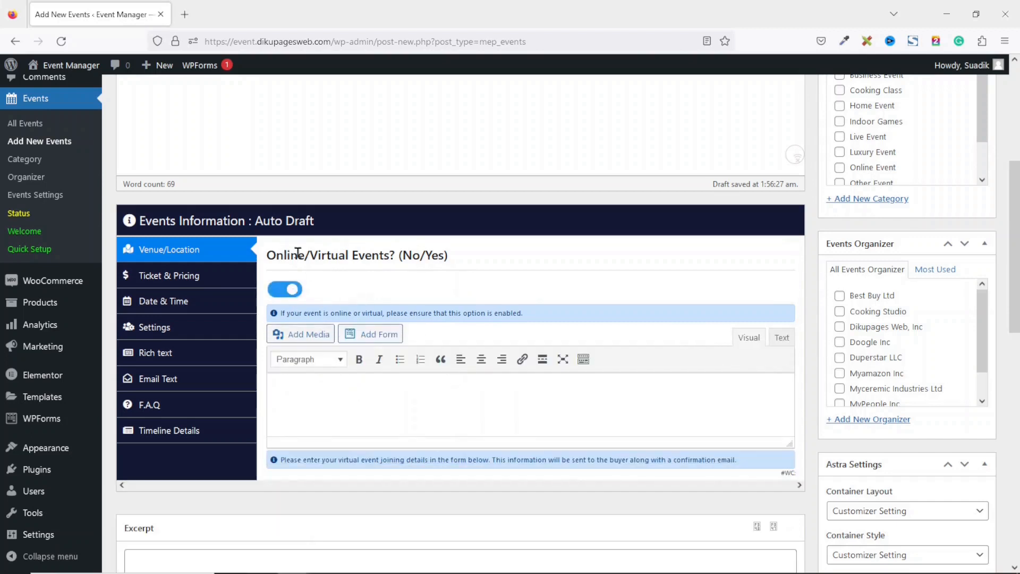
left_click(284, 294)
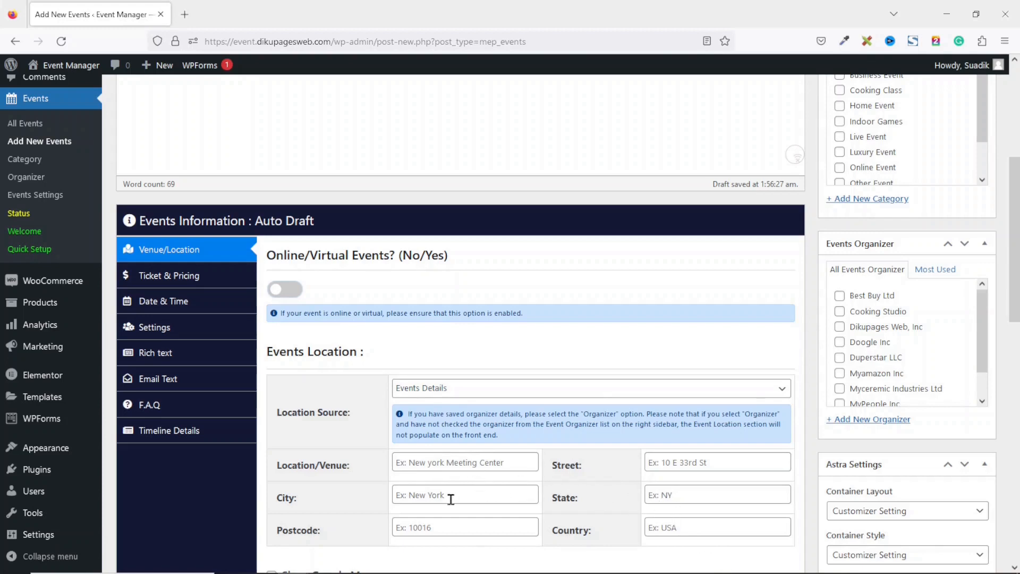
left_click(453, 393)
left_click(425, 424)
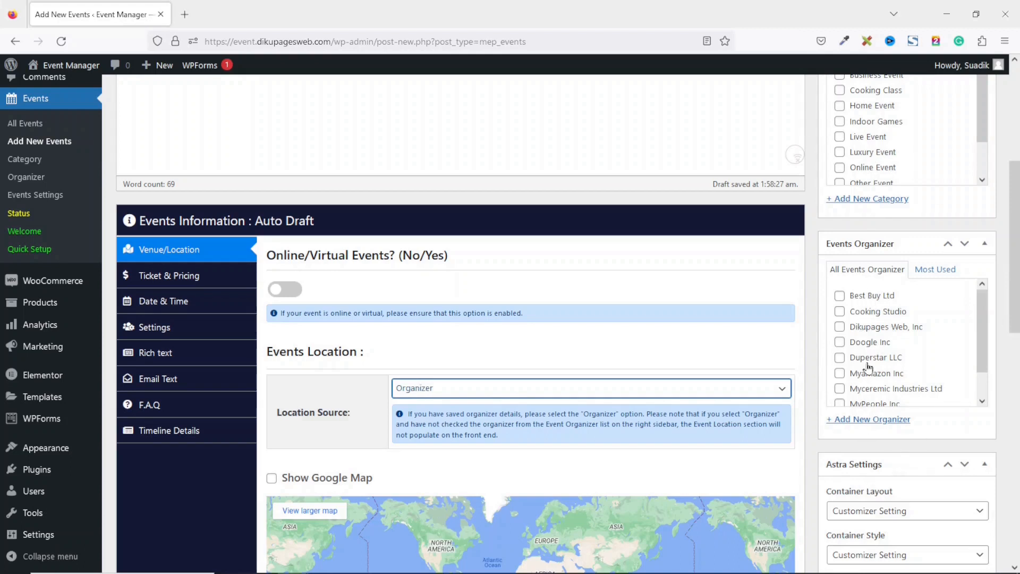
left_click(504, 394)
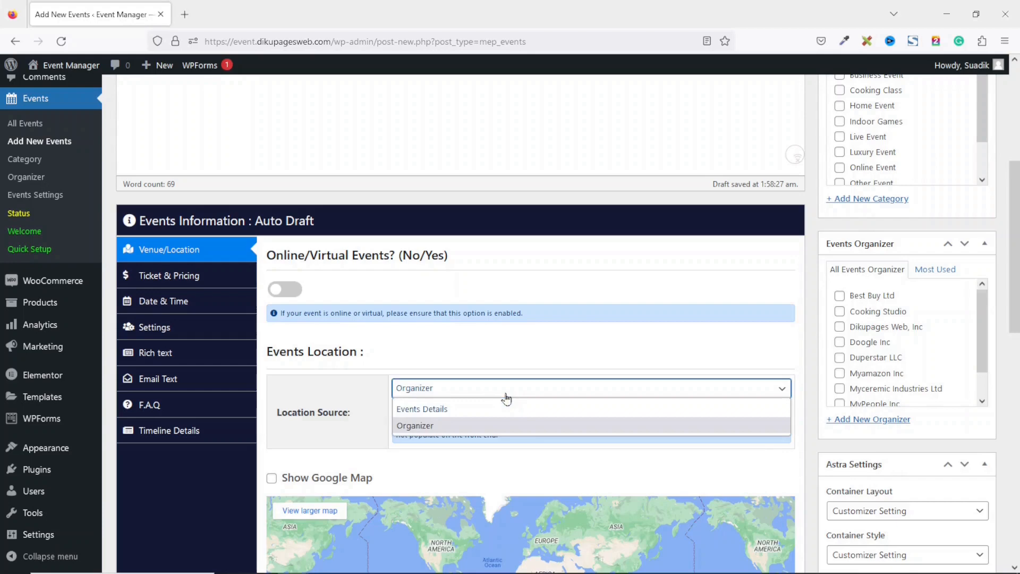
left_click(463, 415)
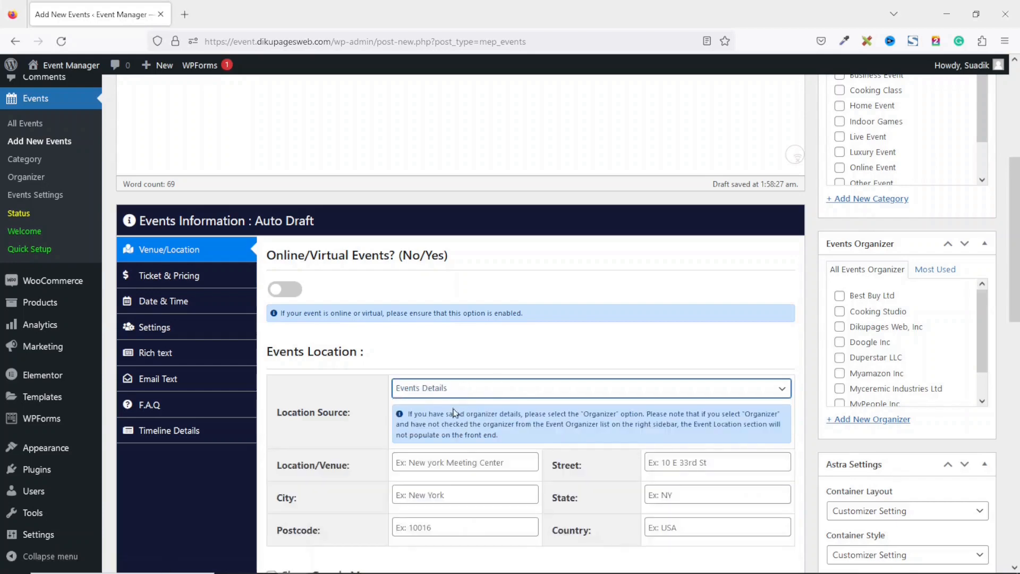
scroll(437, 340, "down", 3)
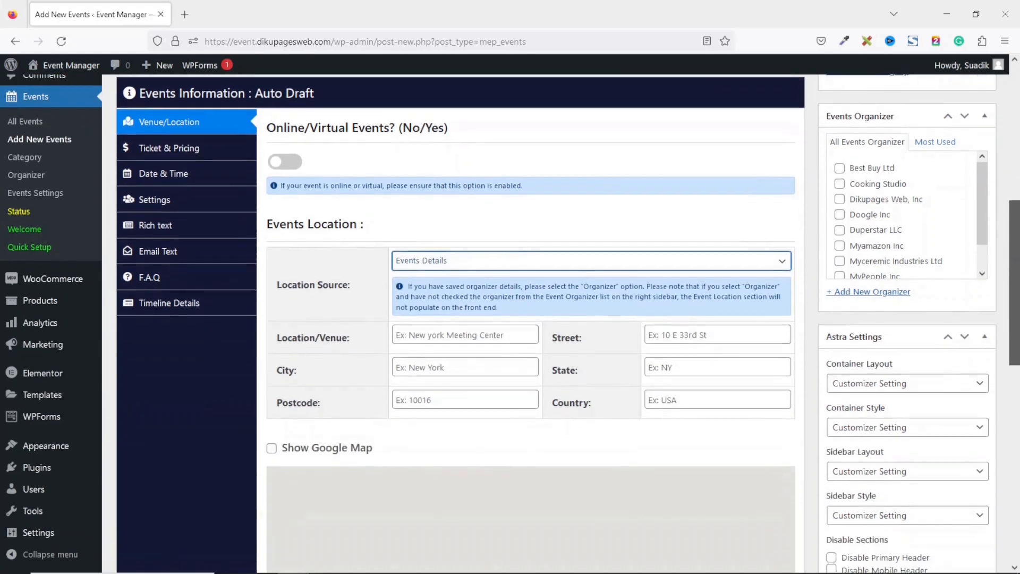
Enter venue Tamale City Hall, street Salaga Road and city Tamale
left_click(437, 334)
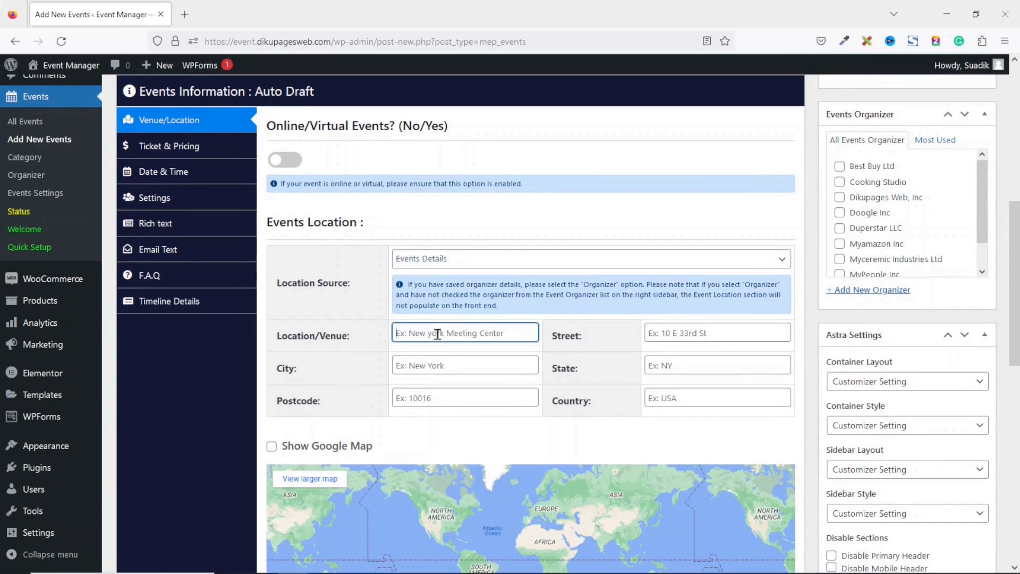
type("Tamale")
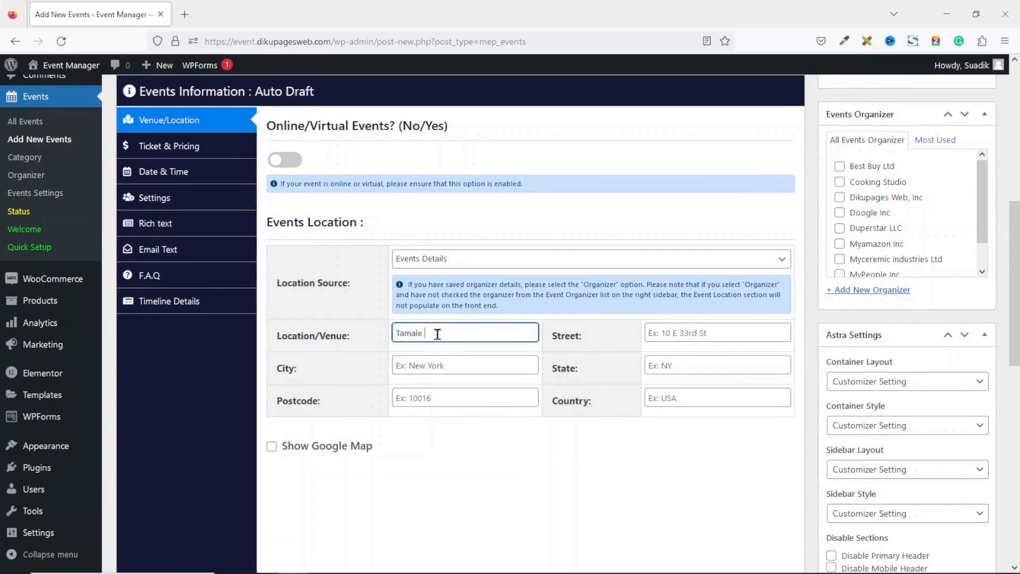
type(" City Hall")
left_click(697, 346)
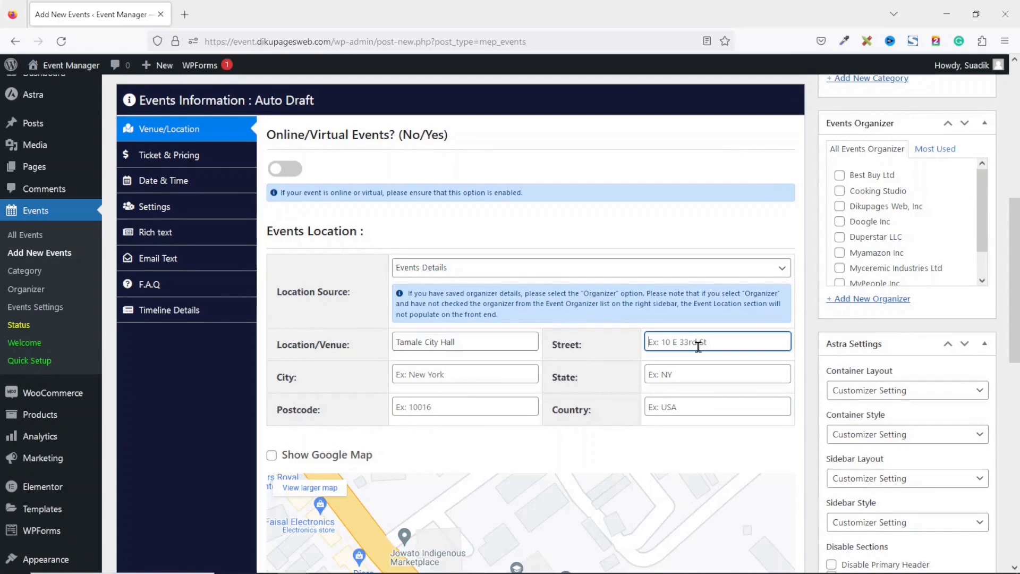
type("Salaga Road")
key("Tab")
type("T")
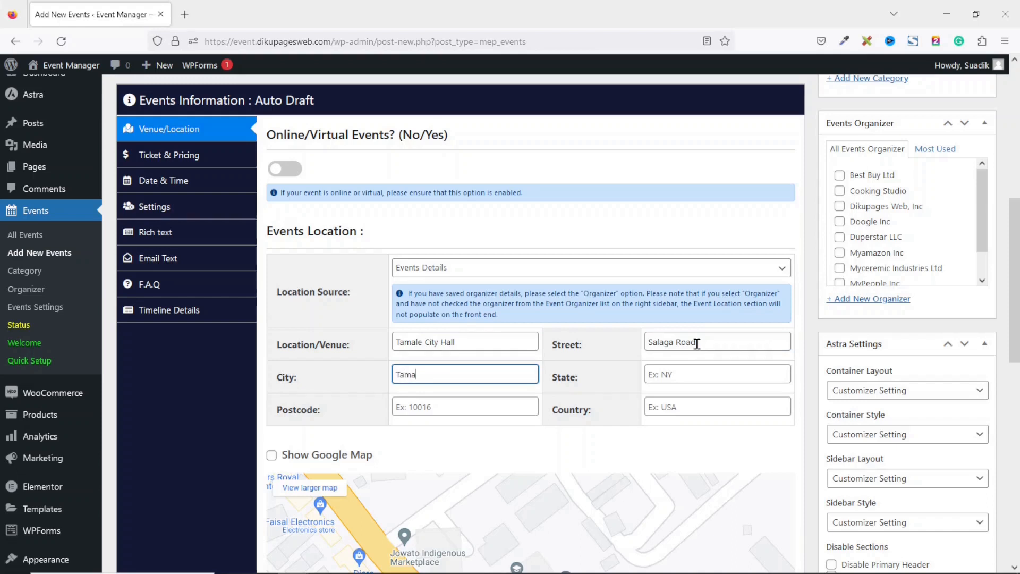
Enter state Northern, postcode 00233 and country Ghana for the event location
key("Tab")
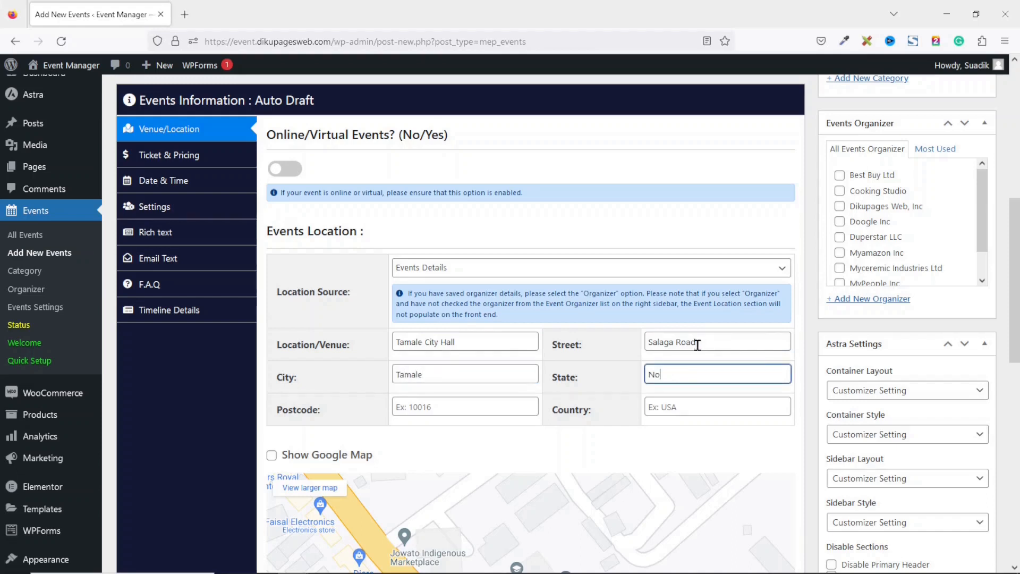
type("Northern")
key("Tab")
type("002")
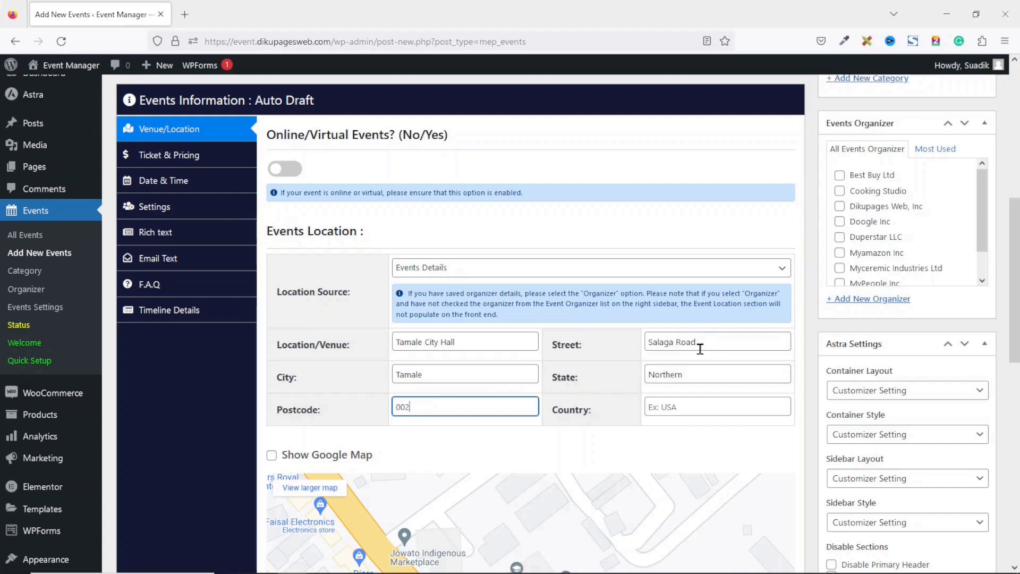
key("Tab")
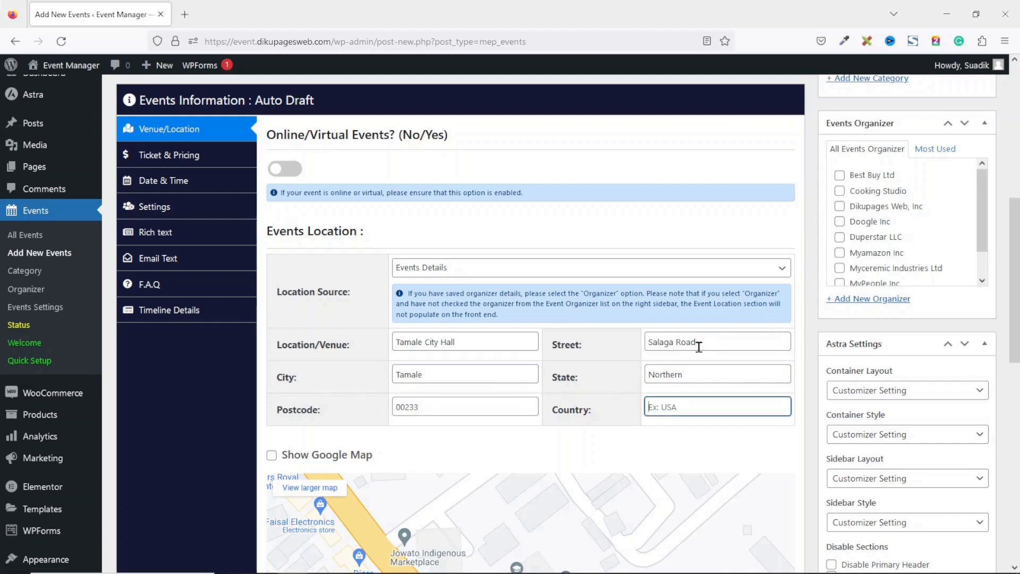
type("G")
left_click(616, 412)
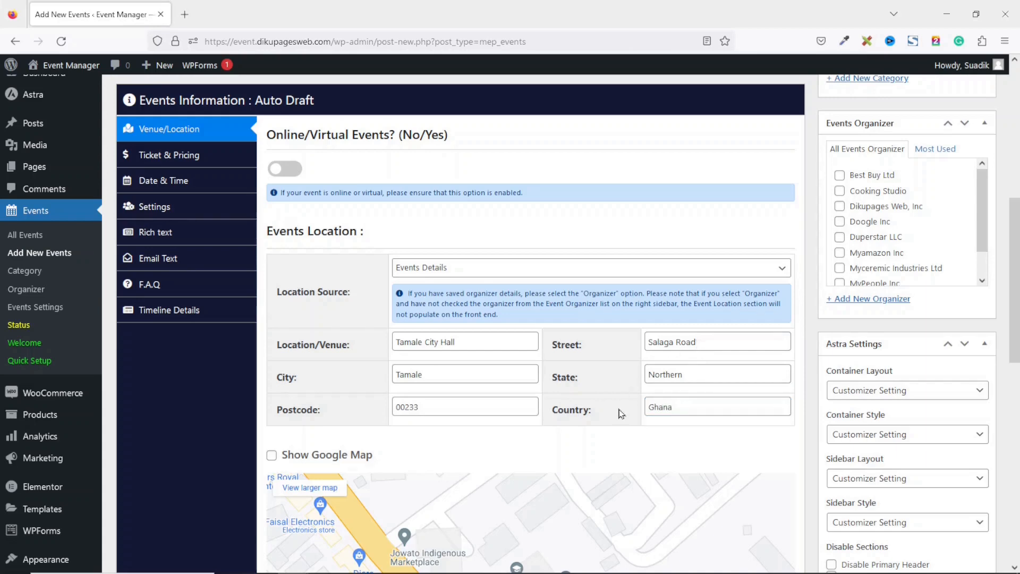
scroll(653, 435, "down", 2)
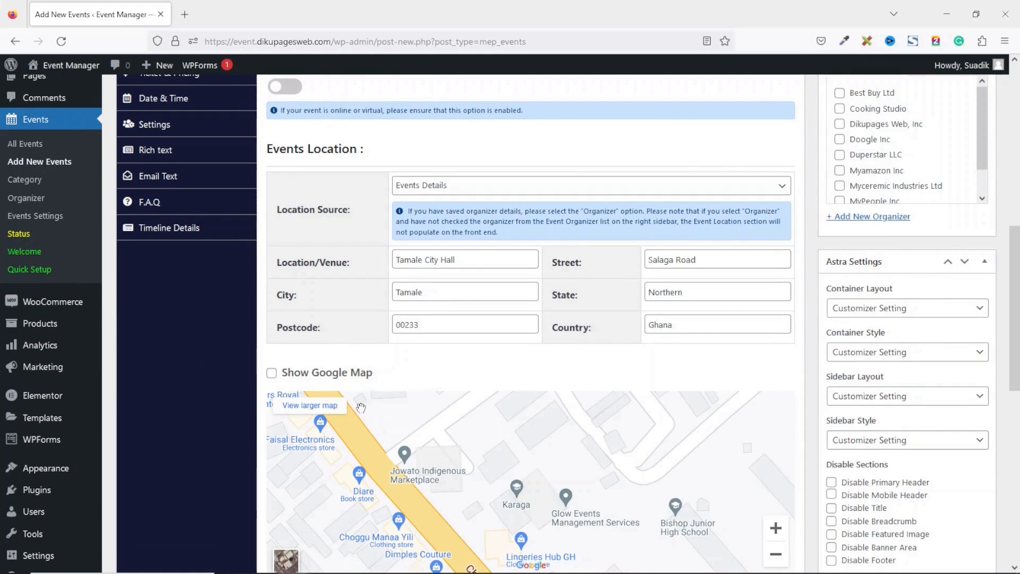
File the event under Luxury Event and assign organizer Dikupages Web, Inc
scroll(366, 371, "down", 1)
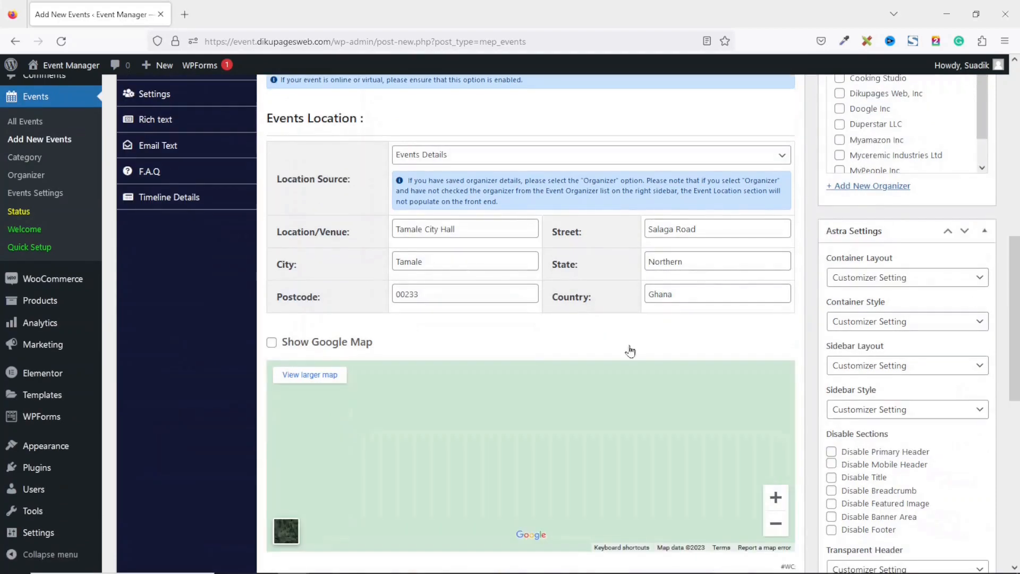
left_click_drag(1014, 302, 1017, 142)
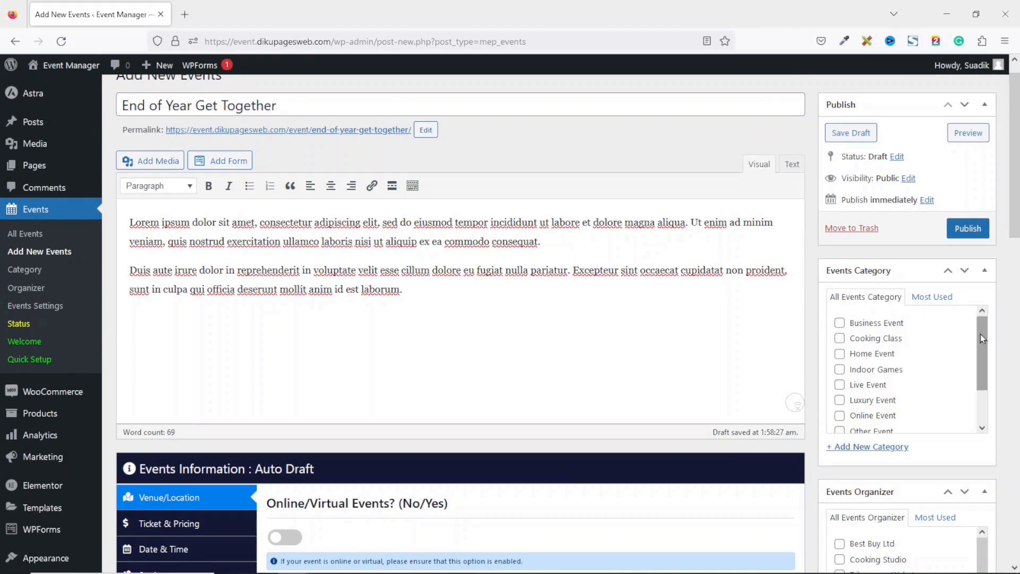
left_click_drag(980, 334, 984, 383)
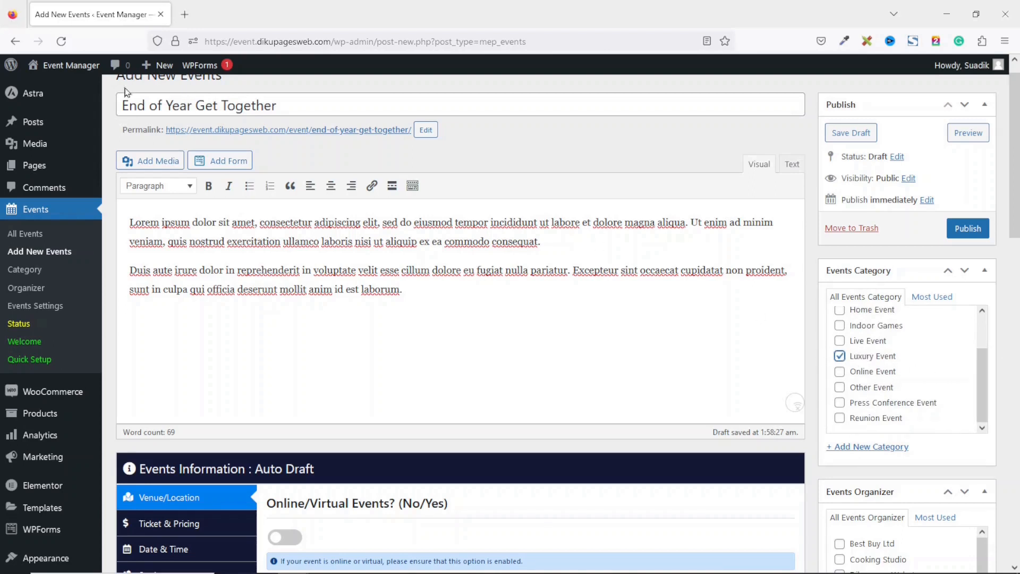
scroll(861, 289, "down", 5)
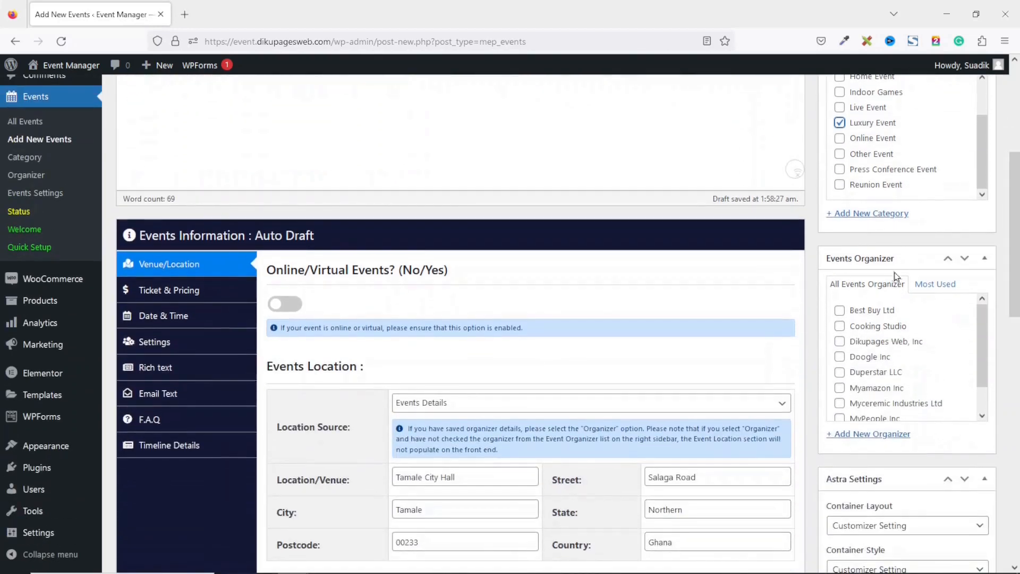
left_click(839, 341)
Set the chairlift photo (winter-sports-02) as the event's featured image
left_click_drag(1016, 184, 1016, 146)
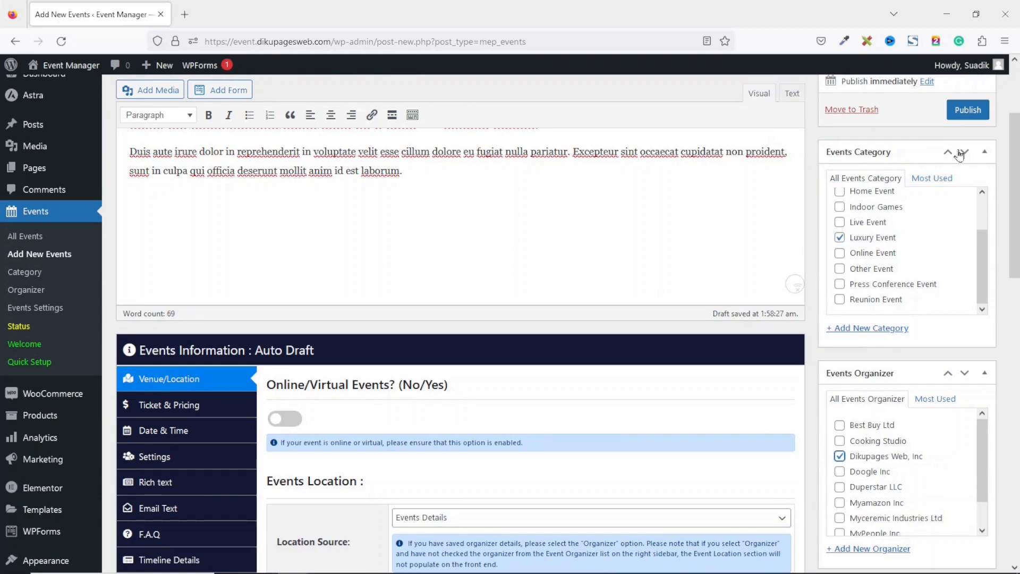
left_click_drag(1014, 158, 1015, 365)
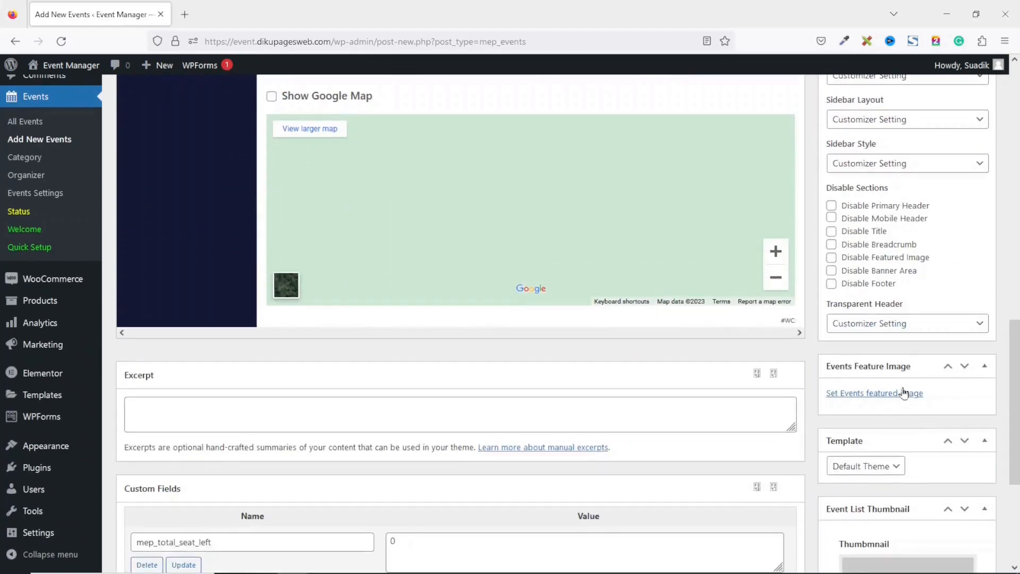
left_click(859, 395)
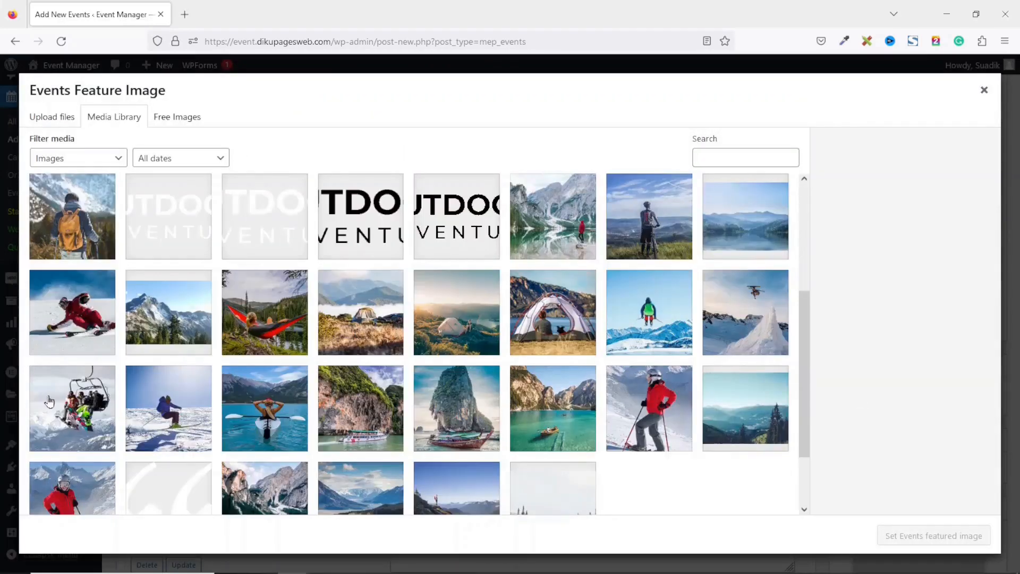
left_click(61, 404)
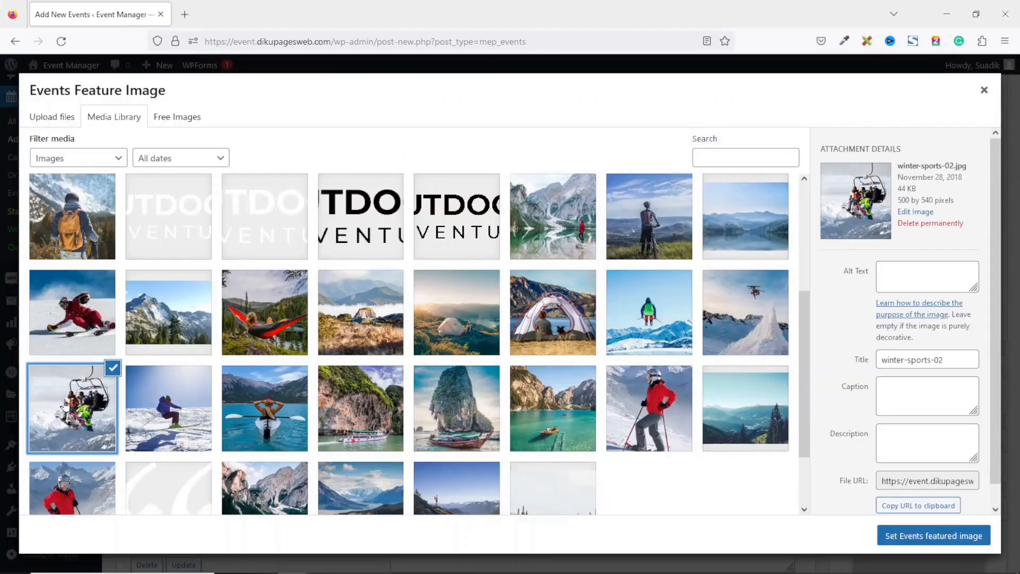
left_click(900, 541)
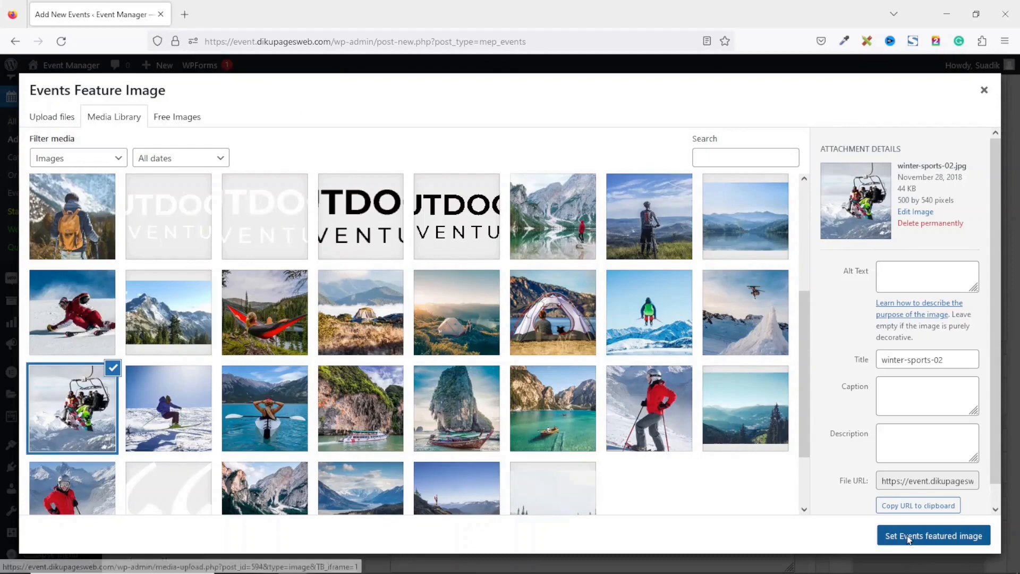
Publish the End of Year Get Together event
left_click_drag(1015, 418, 1017, 185)
left_click(970, 251)
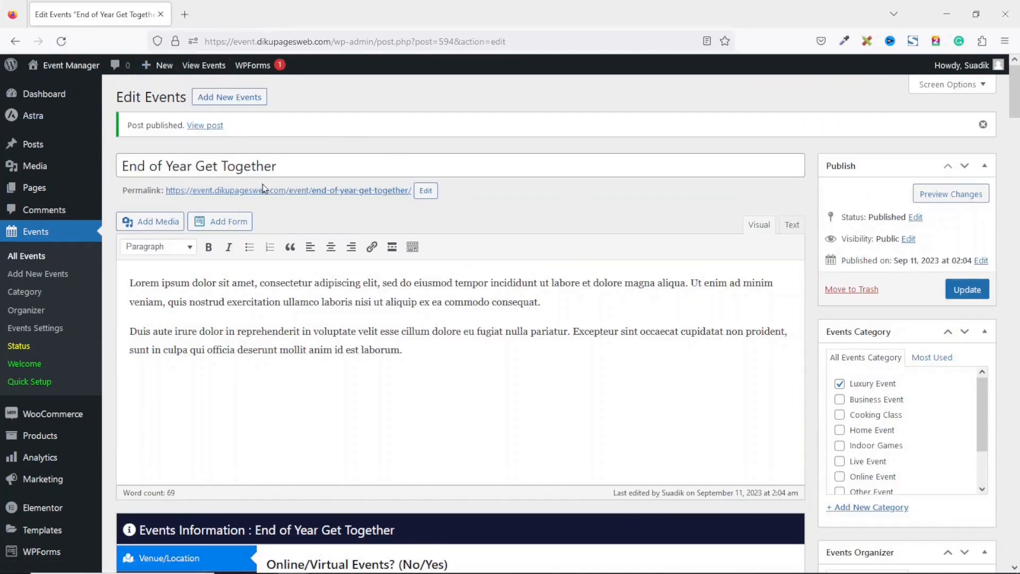
right_click(201, 129)
Open the published event page in a new tab and scroll through its image and details
left_click(257, 137)
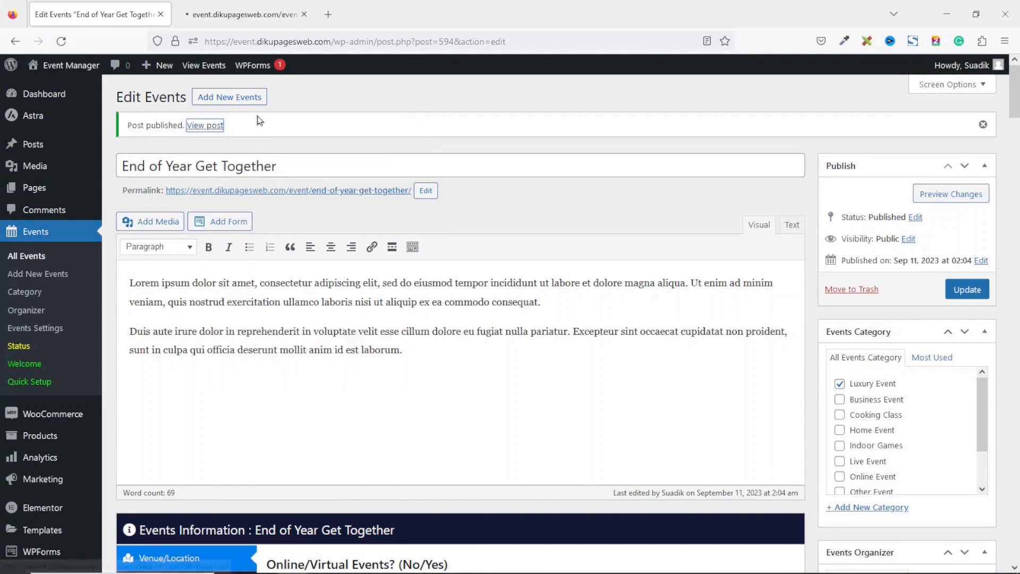
left_click(245, 16)
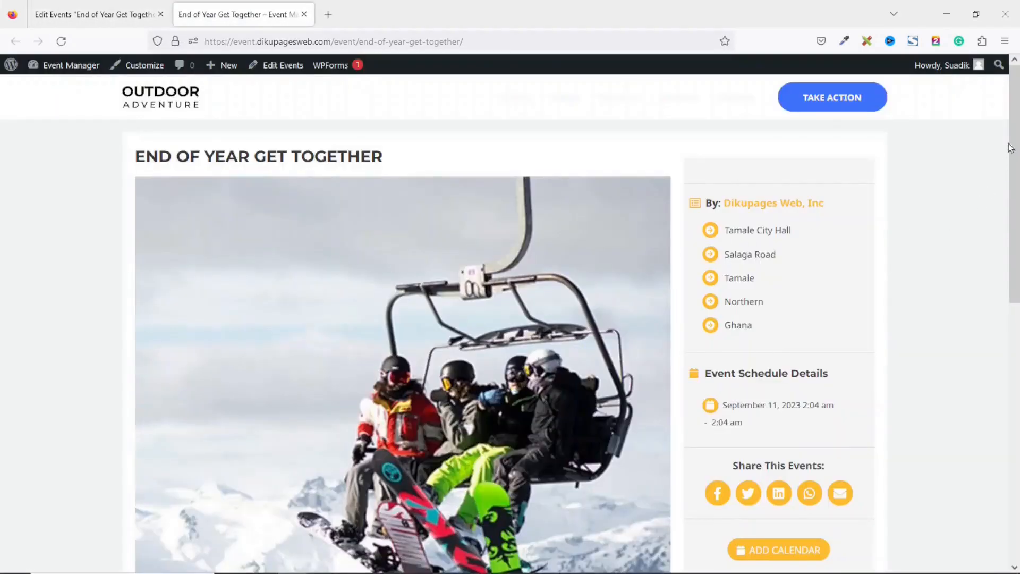
left_click_drag(1015, 136, 1017, 95)
left_click_drag(155, 156, 536, 161)
left_click_drag(1015, 159, 1015, 267)
left_click_drag(1015, 213, 1014, 216)
scroll(179, 275, "down", 5)
Highlight the Event Date, Time and Location boxes and the description on the live page
left_click_drag(179, 275, 271, 298)
left_click_drag(364, 271, 431, 301)
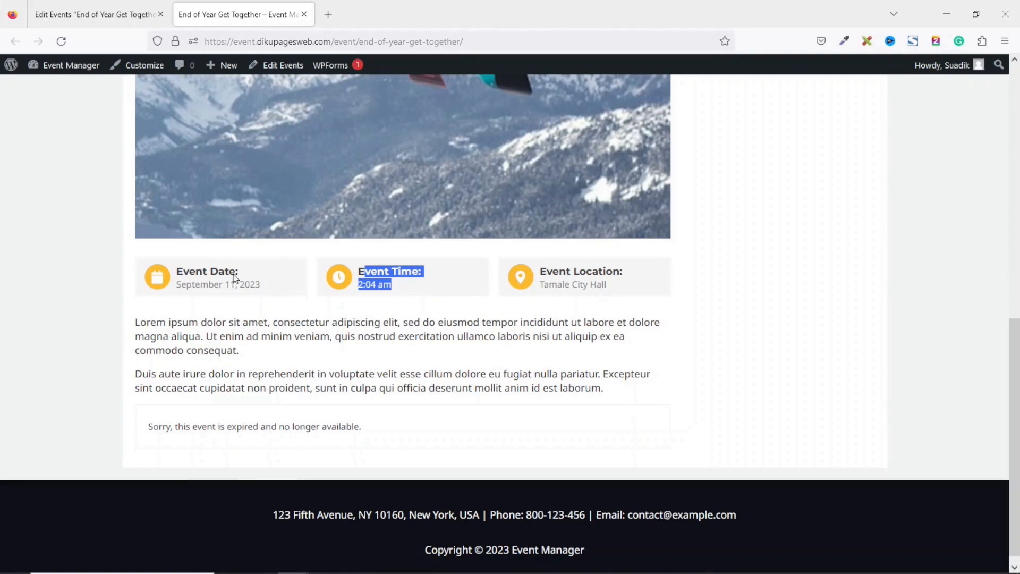
left_click(542, 271)
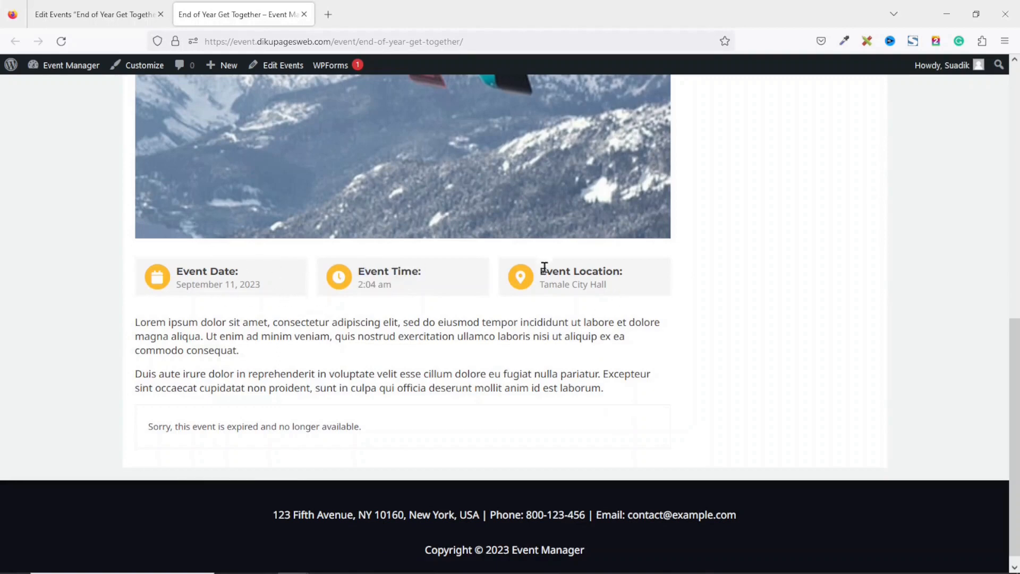
left_click_drag(542, 271, 678, 323)
left_click_drag(133, 322, 550, 409)
left_click(514, 425)
scroll(514, 426, "up", 10)
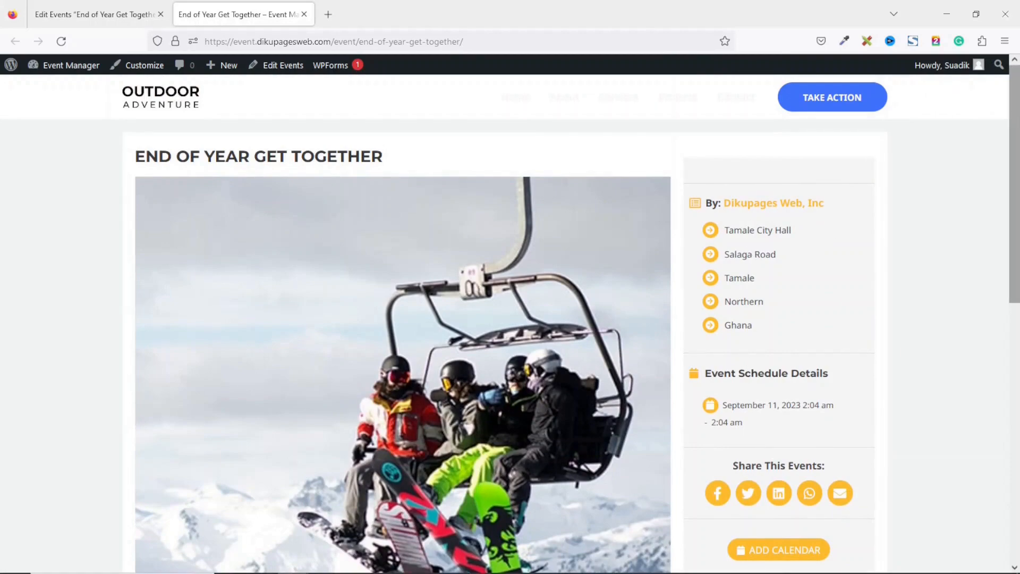
scroll(773, 245, "down", 10)
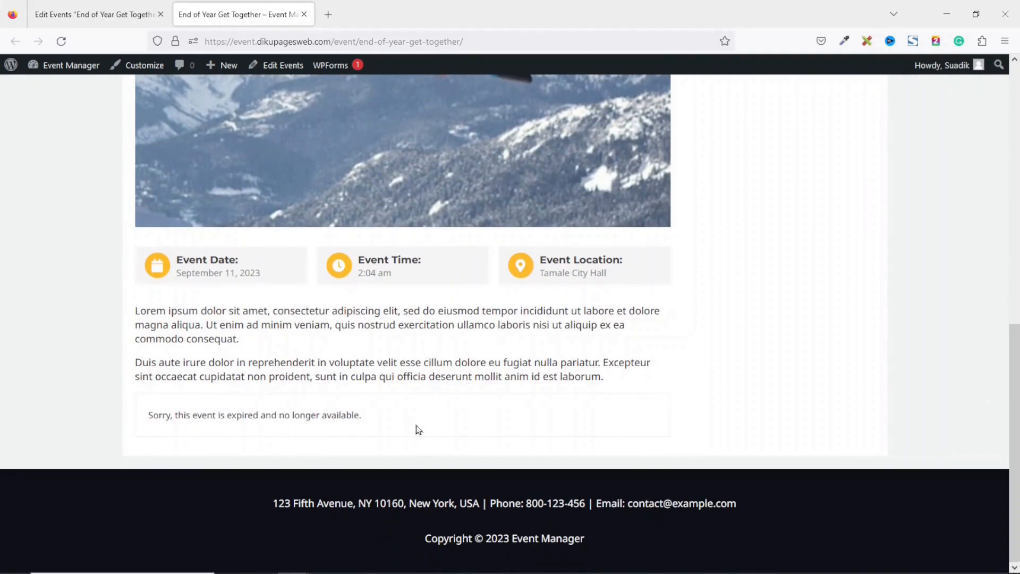
In the event editor, open Ticket & Pricing and enable Show Advanced Column
left_click(115, 14)
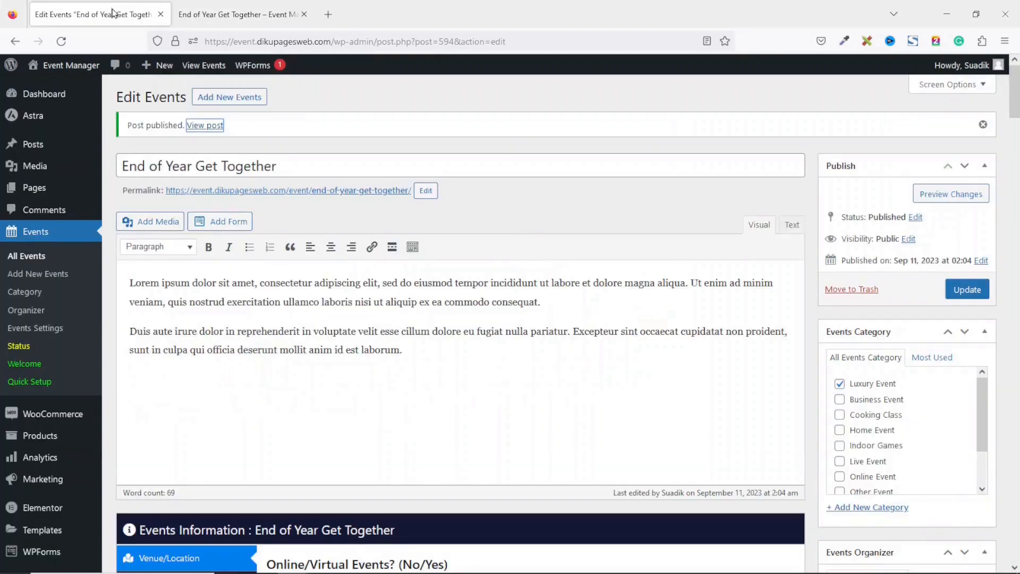
scroll(1016, 93, "down", 7)
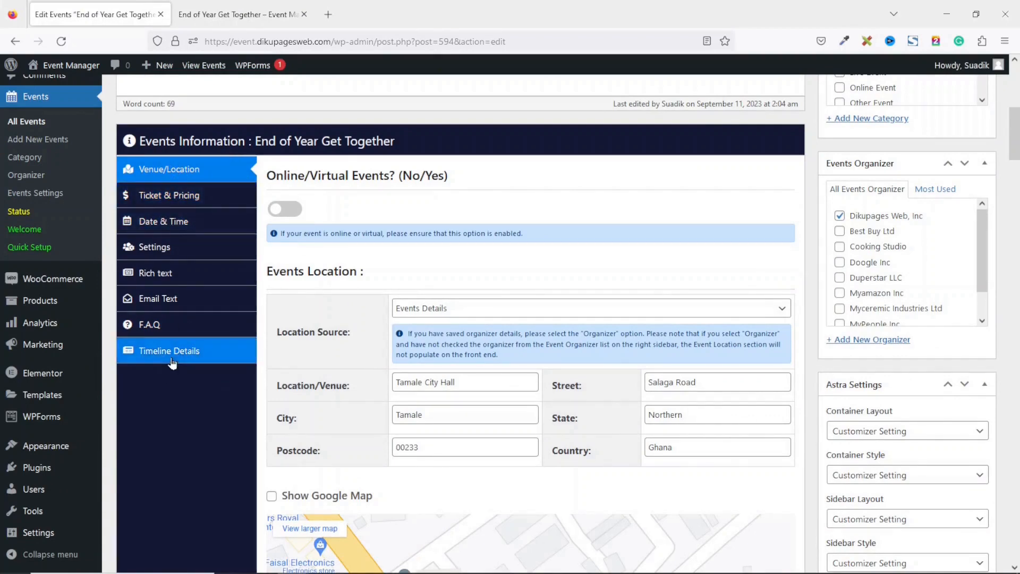
left_click(176, 198)
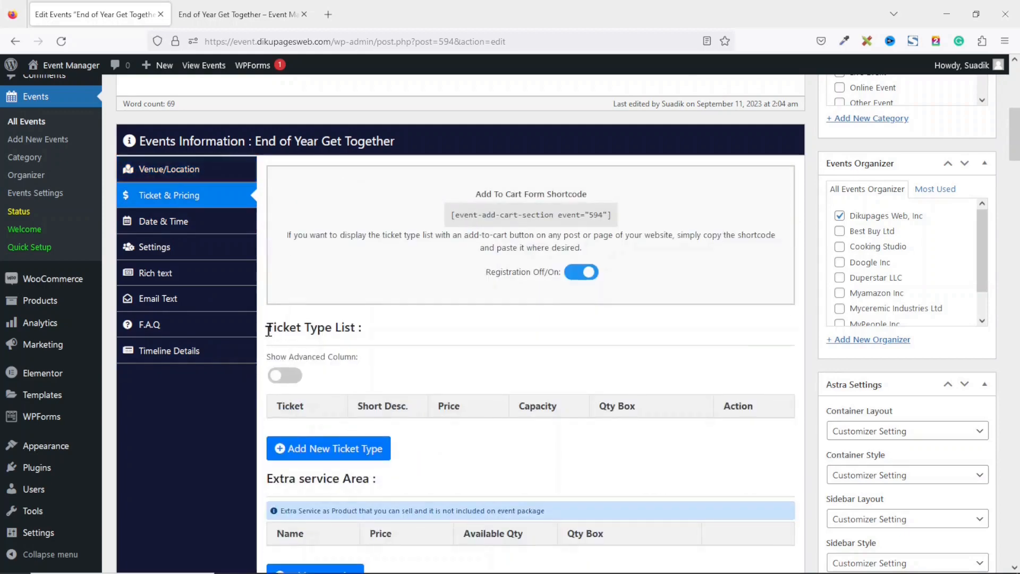
left_click(293, 380)
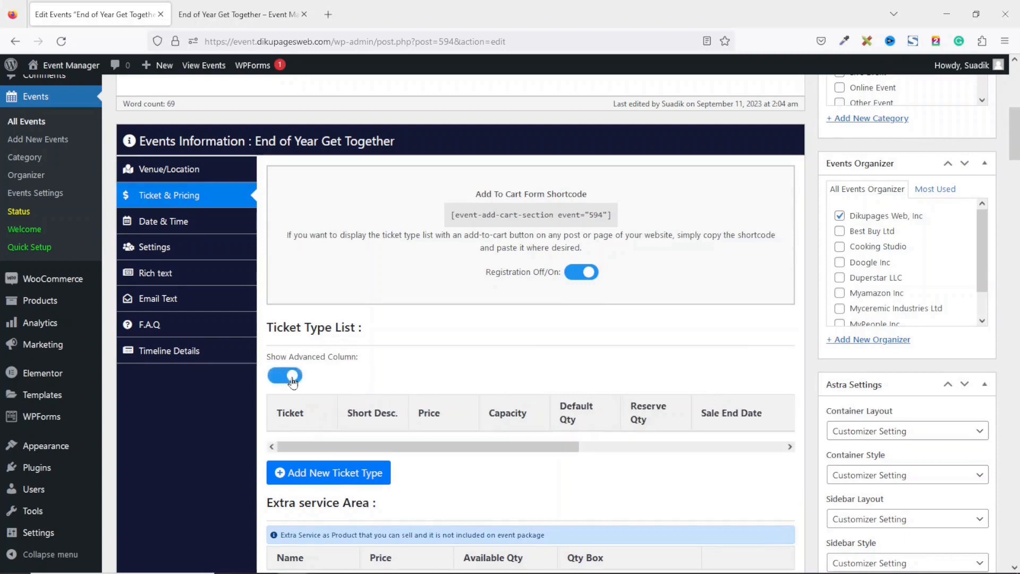
Add an Adult ticket with the pasted age description, price 100 and capacity 50
left_click(333, 477)
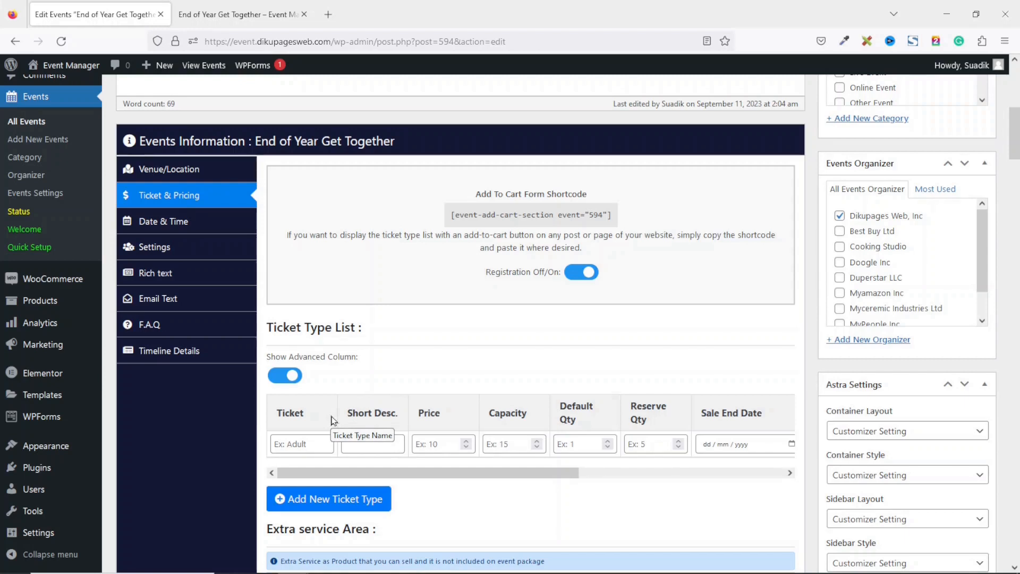
left_click(319, 447)
type("Adult")
left_click(384, 437)
key("ctrl+v")
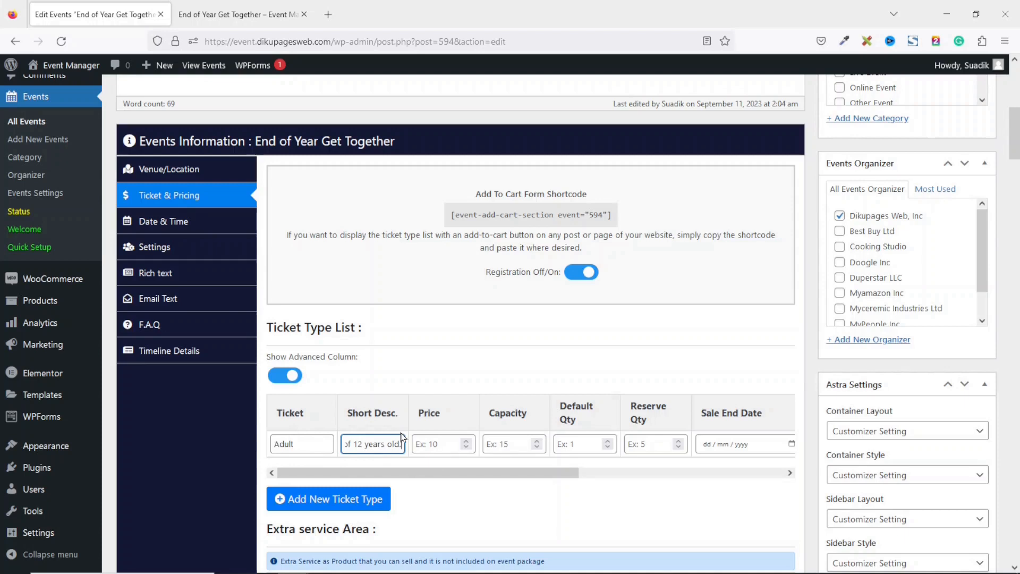
left_click(435, 443)
type("100")
left_click(524, 449)
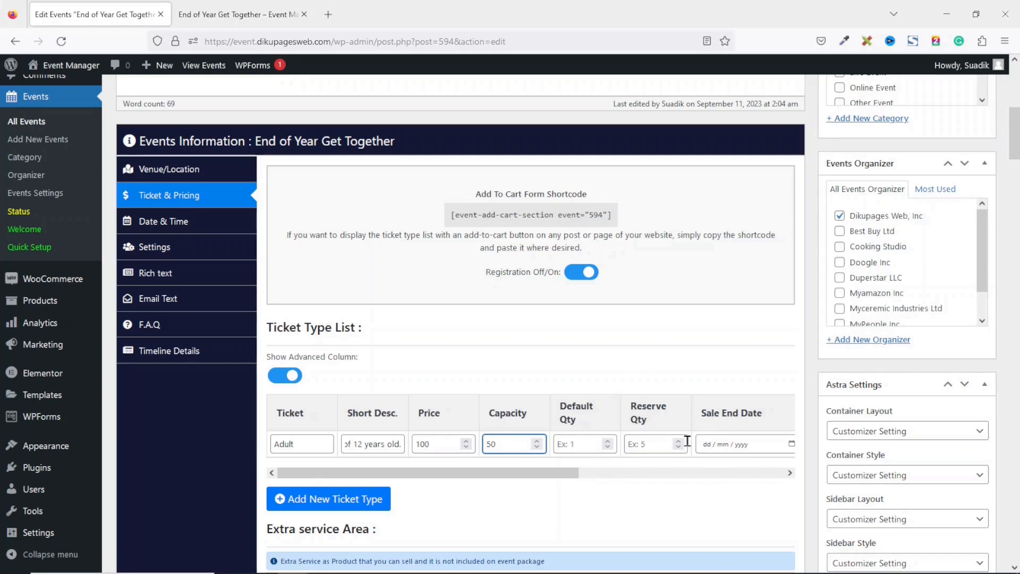
left_click(587, 440)
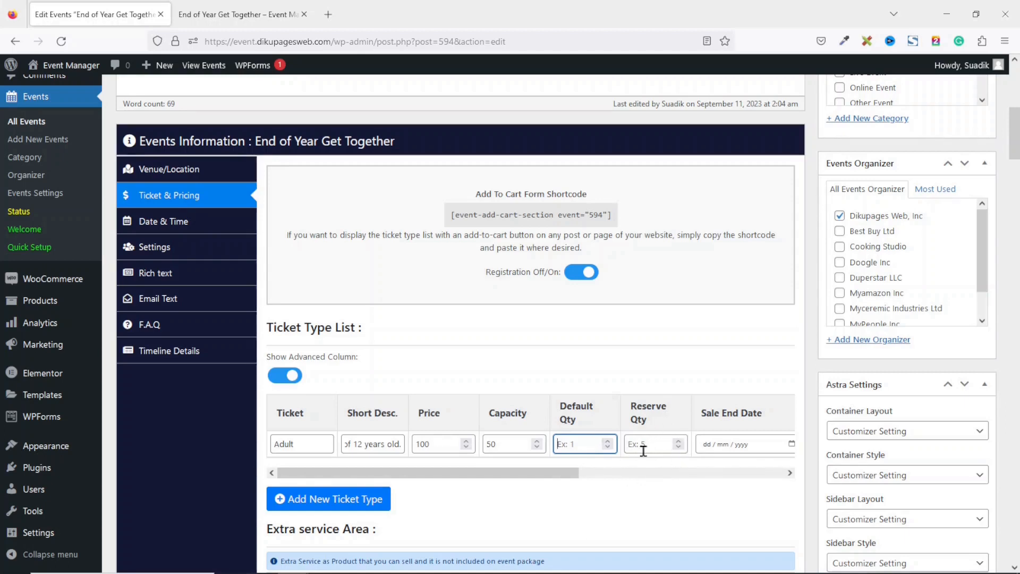
left_click_drag(556, 476, 654, 477)
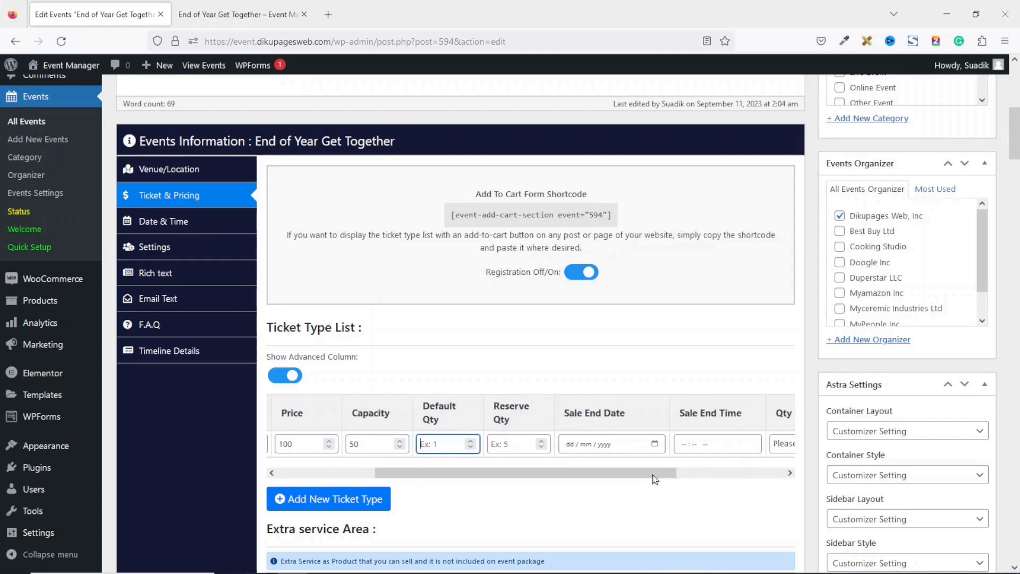
Set the Adult ticket's sale end to 15/09/2023 at 05:00 pm
left_click(655, 445)
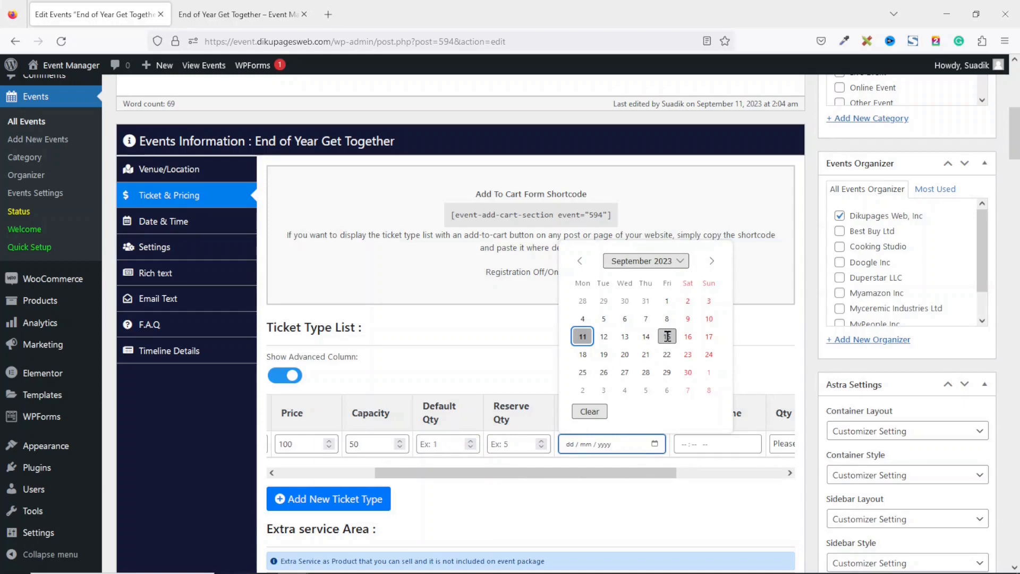
left_click(667, 337)
left_click(758, 450)
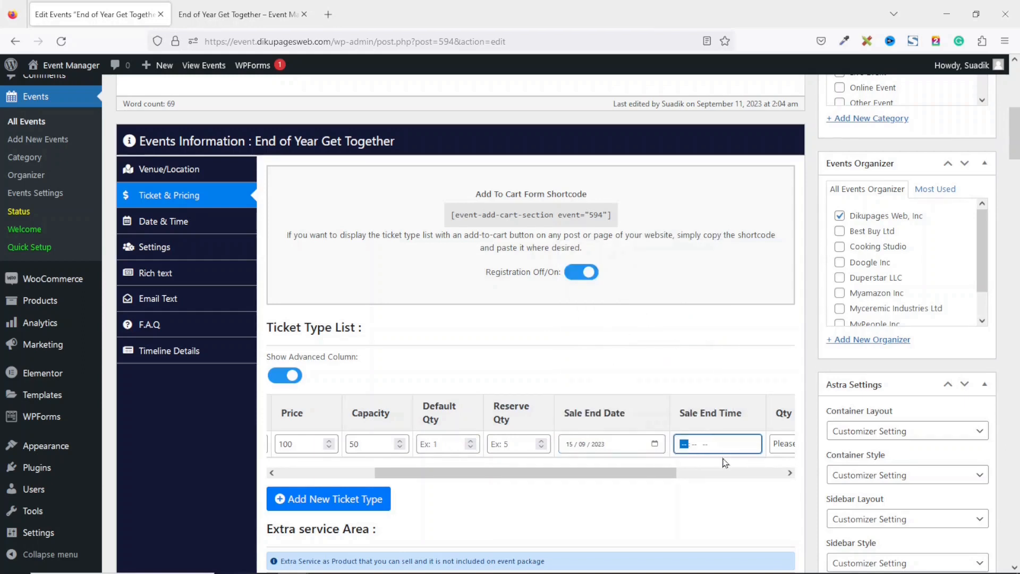
type("05 : 00 pm")
left_click_drag(640, 477, 760, 481)
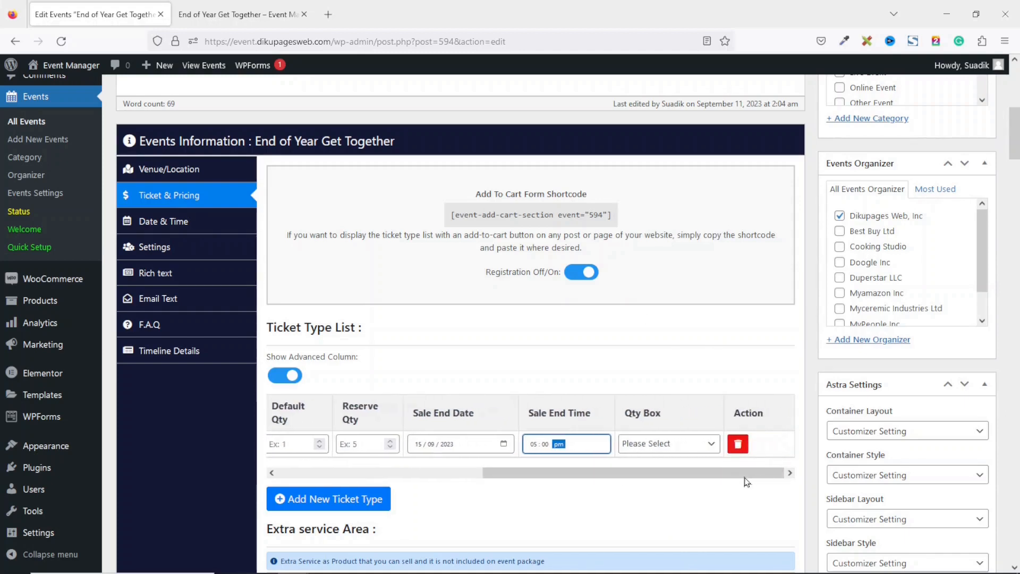
Switch the Adult ticket's quantity box type to Input Box
left_click(667, 445)
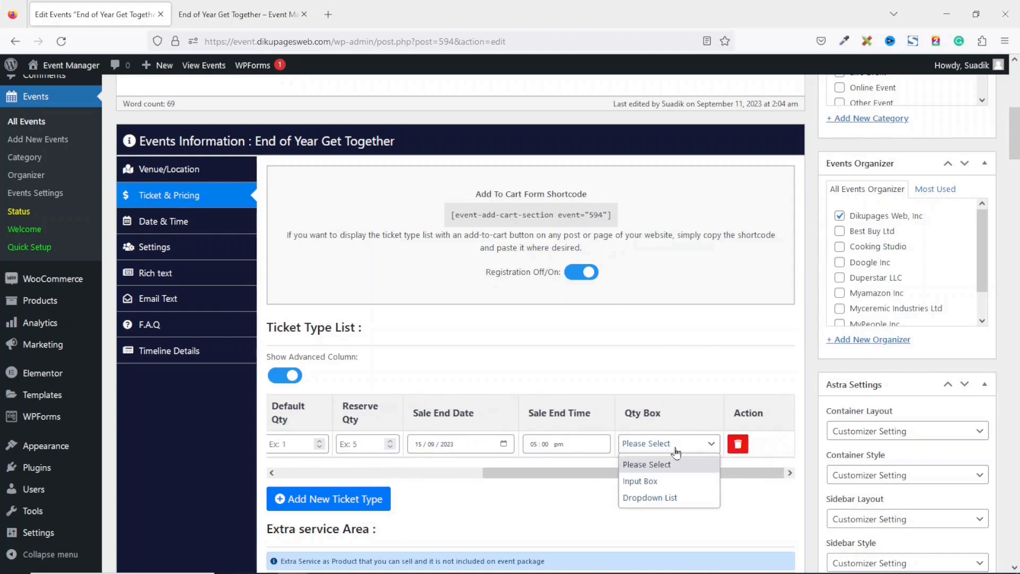
left_click(669, 481)
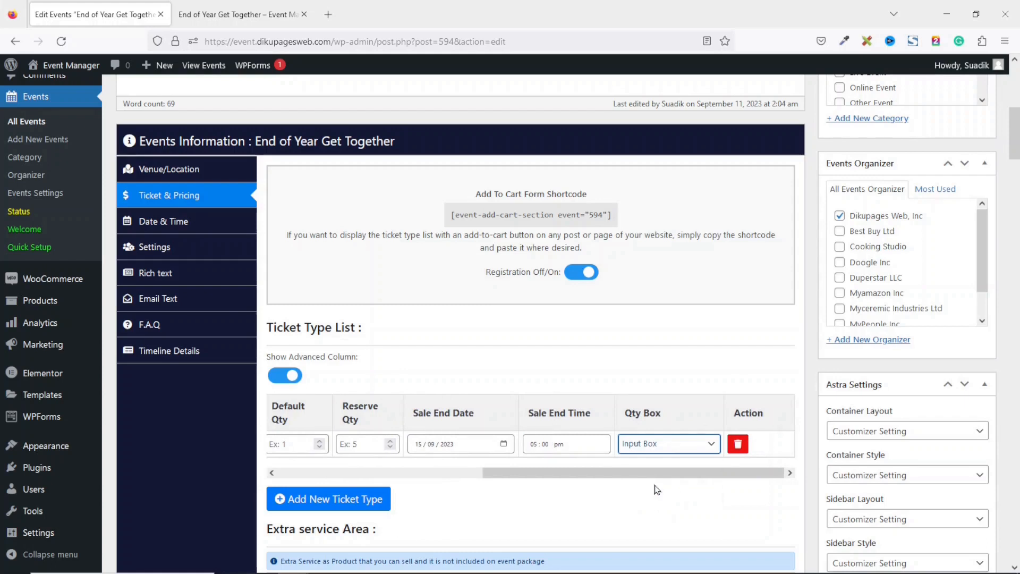
left_click_drag(642, 476, 427, 479)
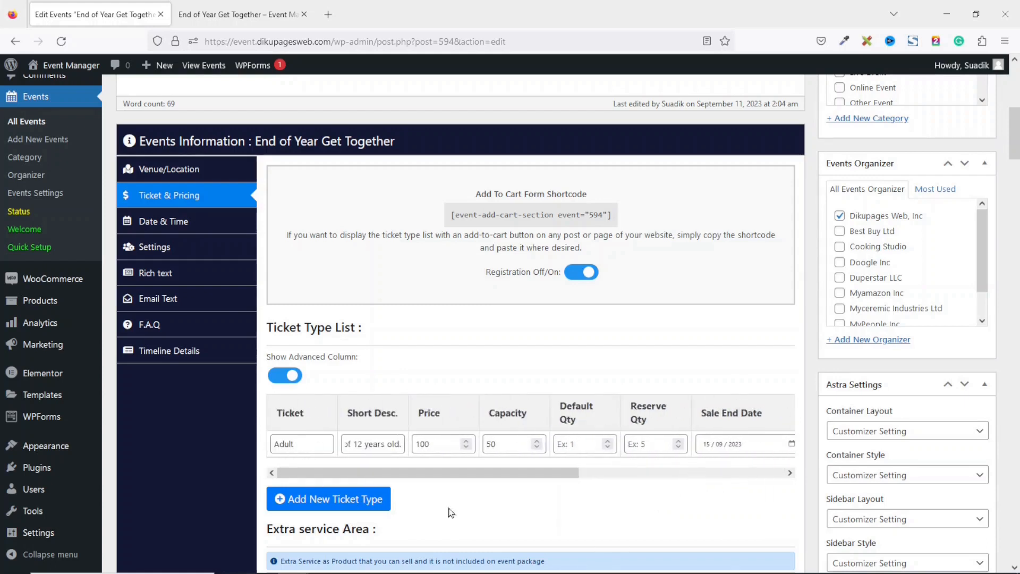
Add a Child ticket with the pasted description, price 50 and capacity 100
left_click(335, 504)
left_click(310, 470)
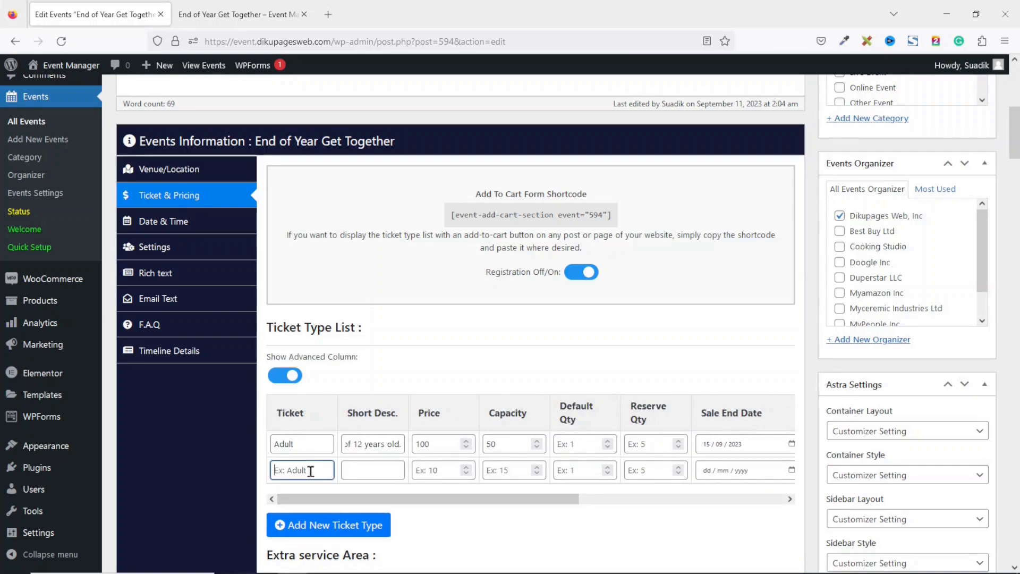
type("Child")
left_click(373, 469)
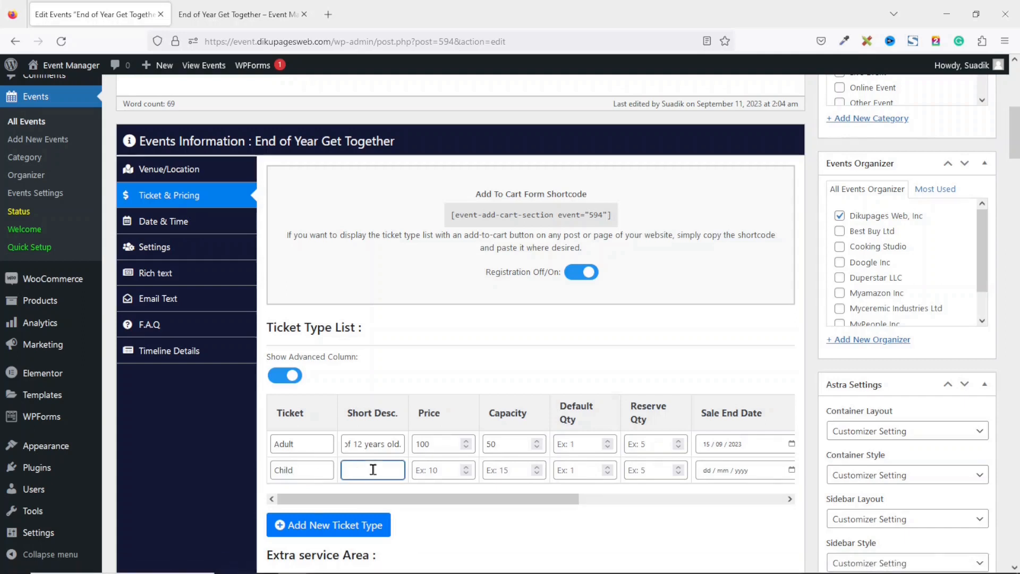
key("ctrl+v")
left_click(438, 469)
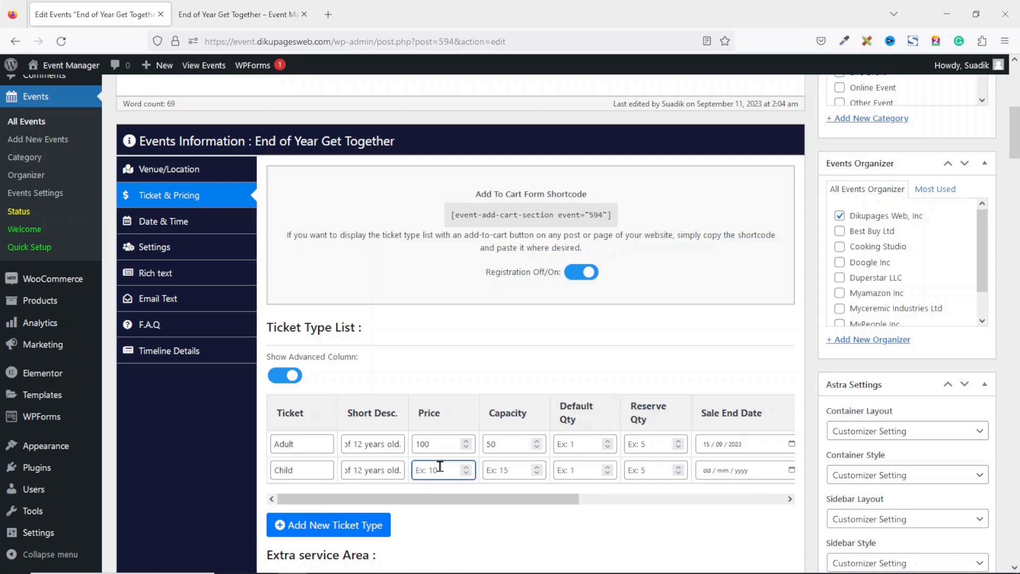
left_click(513, 471)
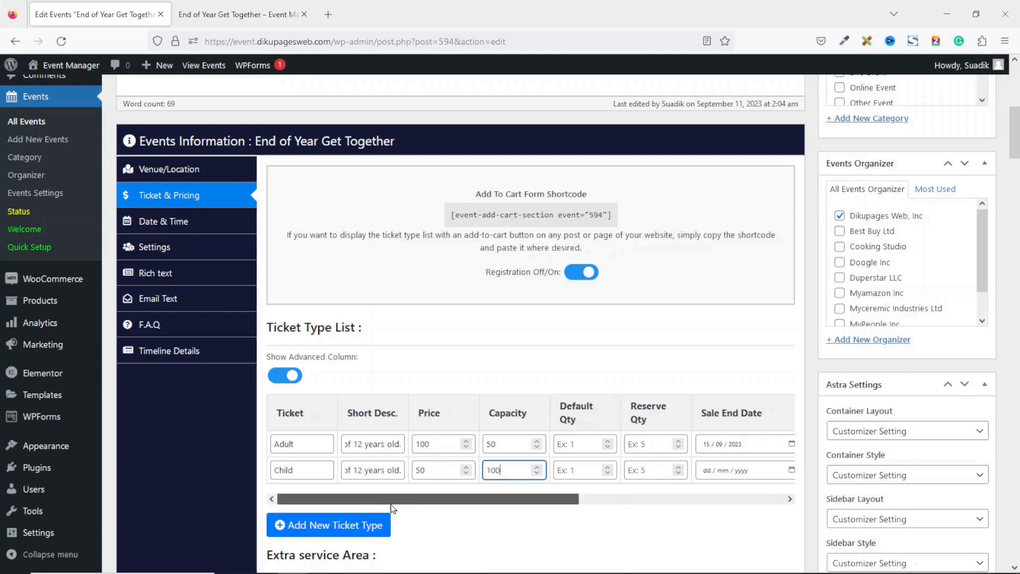
scroll(546, 515, "right", 5)
Give the Child ticket a 15/09/2023 05:00 pm sale end and an Input Box quantity
left_click(571, 470)
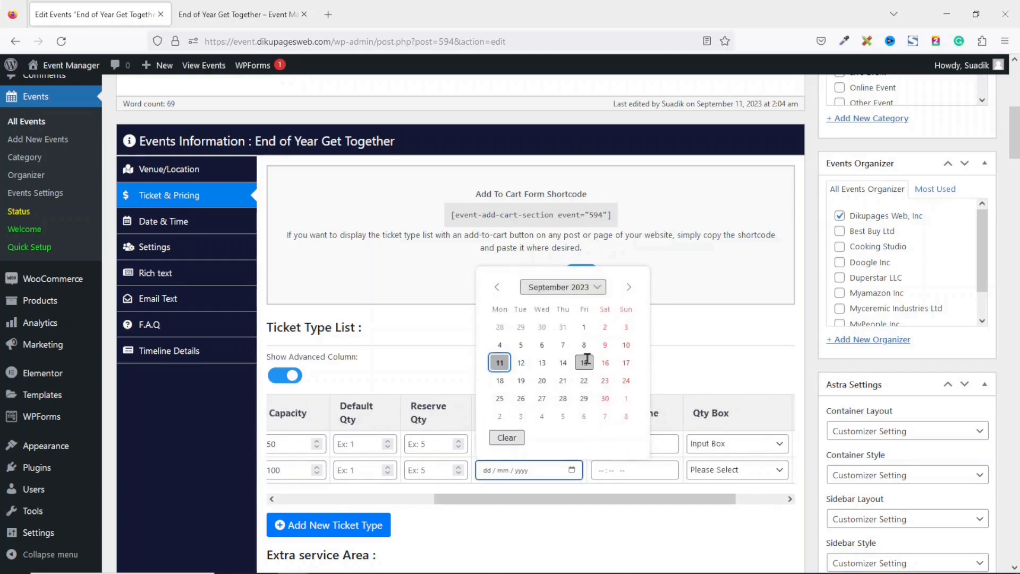
left_click(583, 362)
left_click(600, 475)
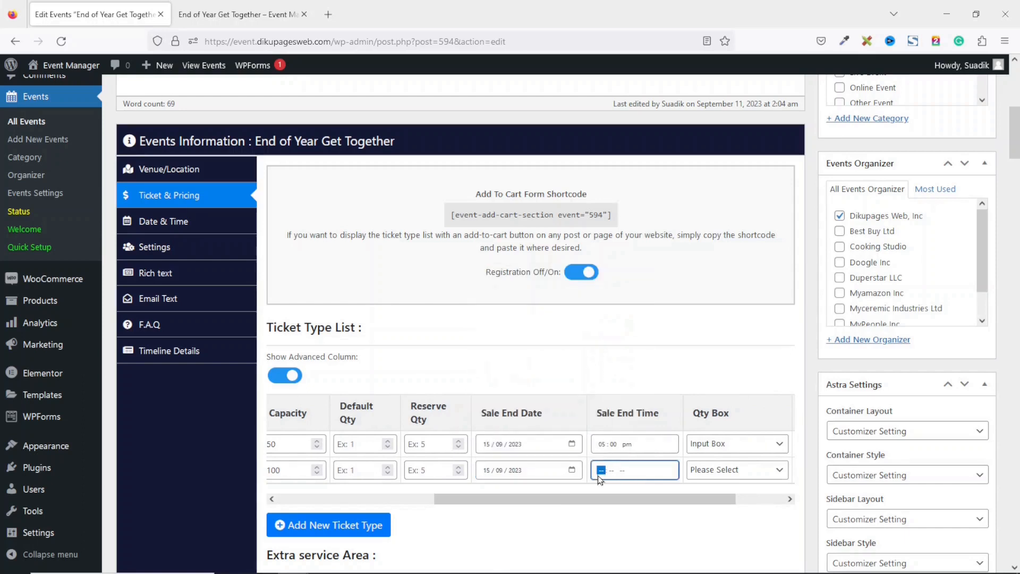
type("05 : 00 p")
left_click(713, 470)
left_click(720, 509)
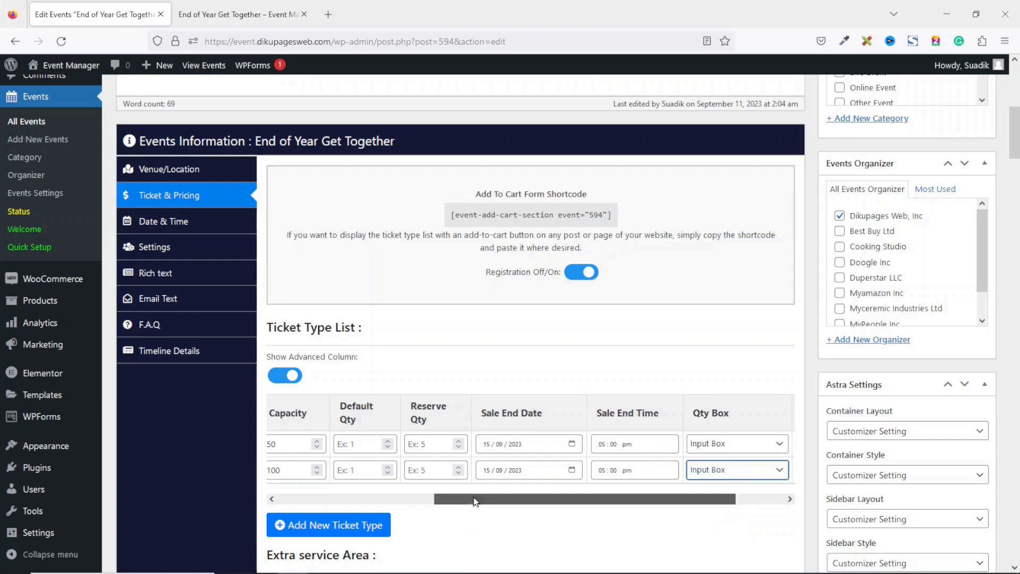
left_click_drag(474, 497, 289, 521)
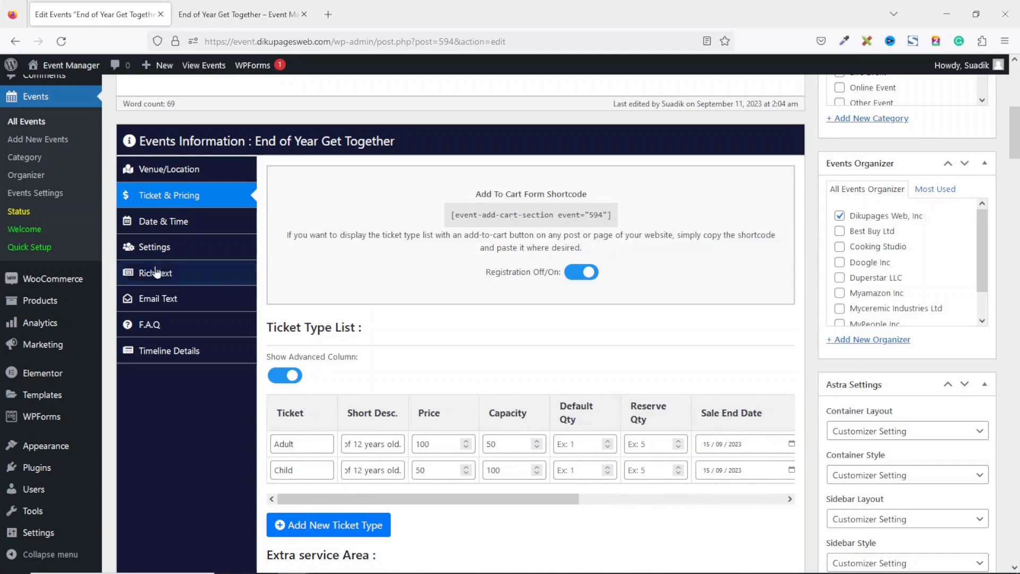
Set the event's Date & Time to start 18/09/2023 at 08:00 am and end 19/09/2023 at 05:30 pm
left_click(153, 228)
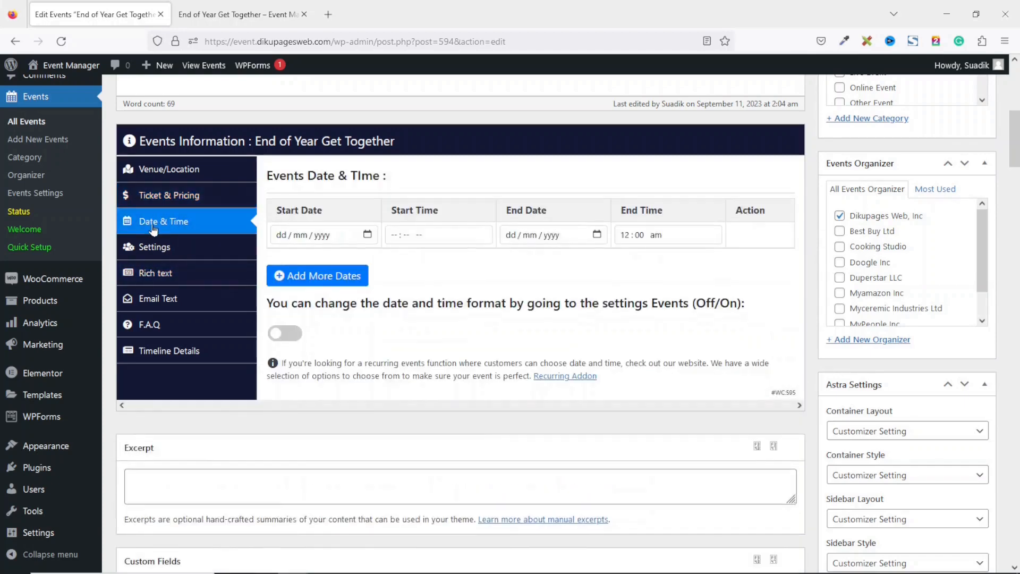
left_click(367, 235)
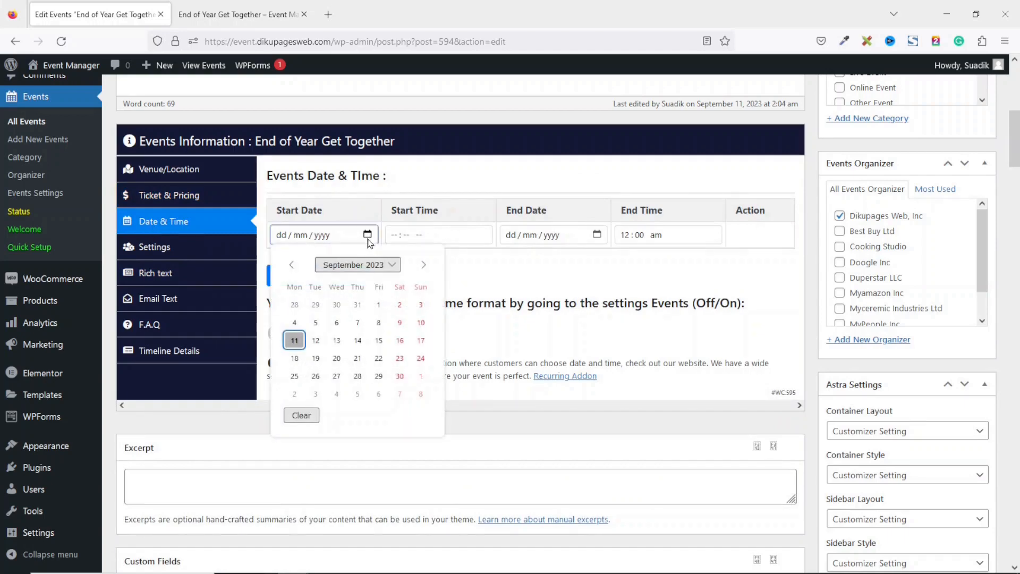
left_click(294, 359)
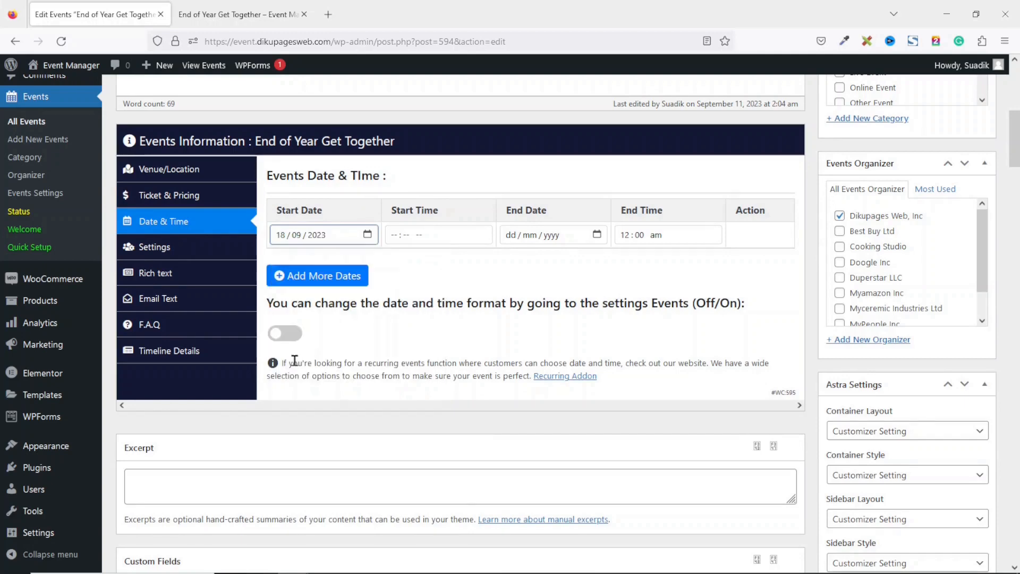
left_click(400, 238)
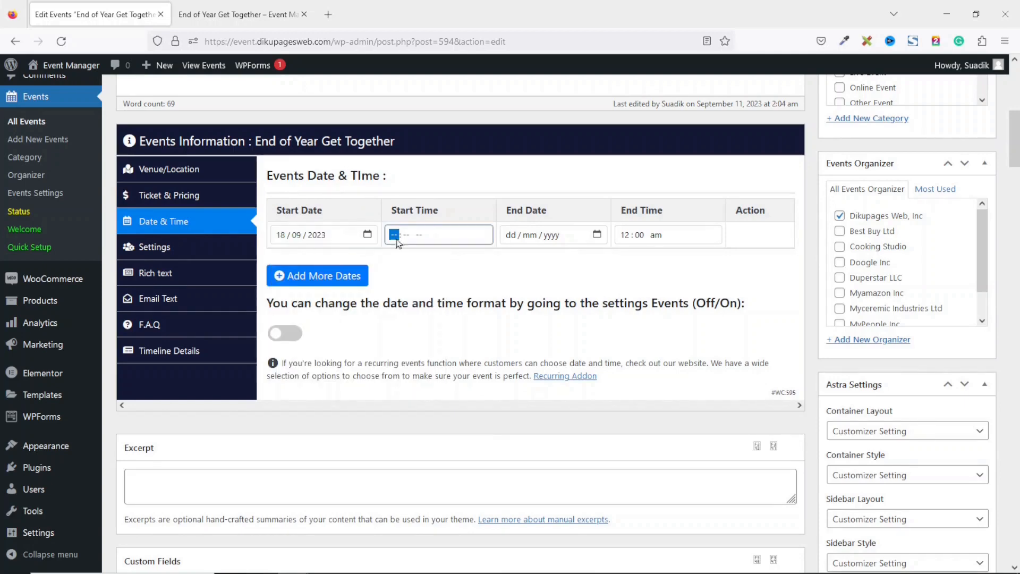
type("08 : 00 am")
left_click(597, 235)
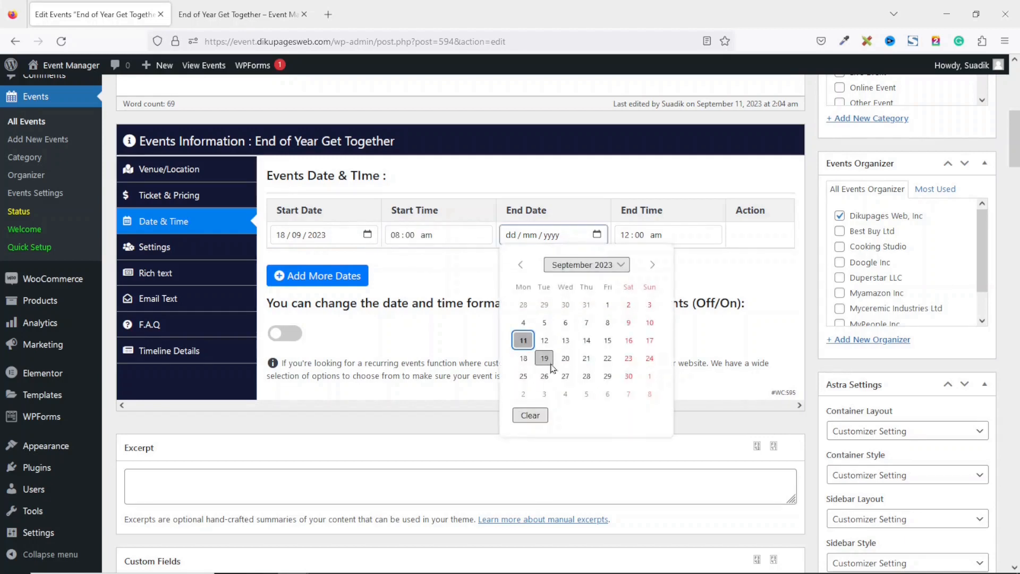
left_click(544, 358)
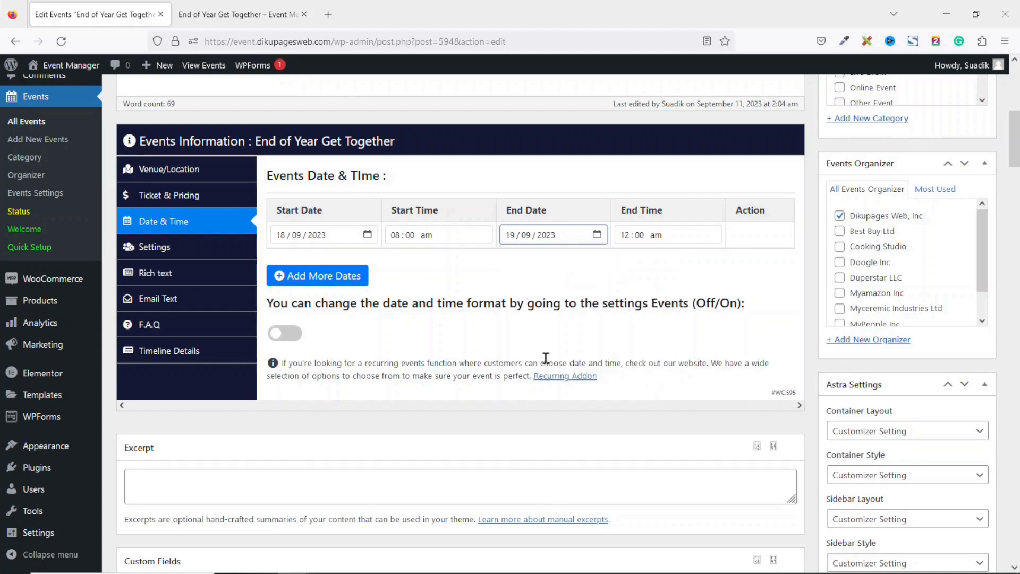
left_click(626, 240)
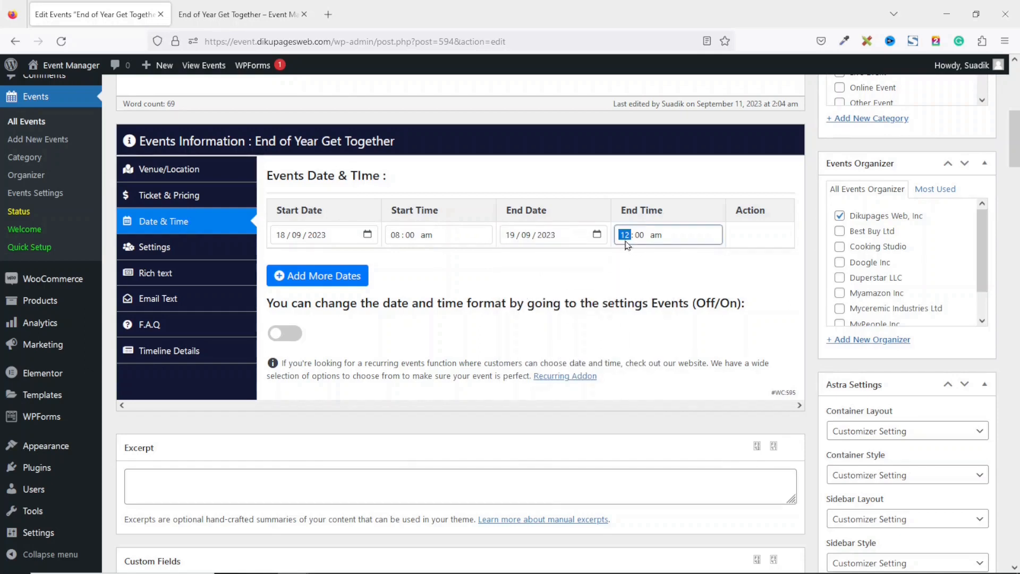
type("5 : 30")
left_click(179, 253)
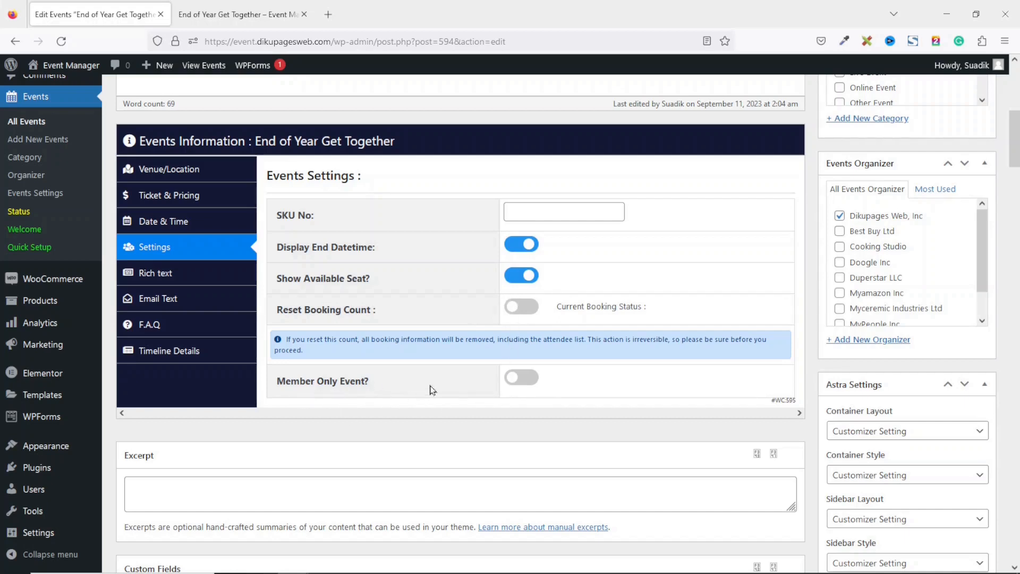
Turn on Member Only Event, browse its allowed user roles, then switch it back off
left_click(527, 379)
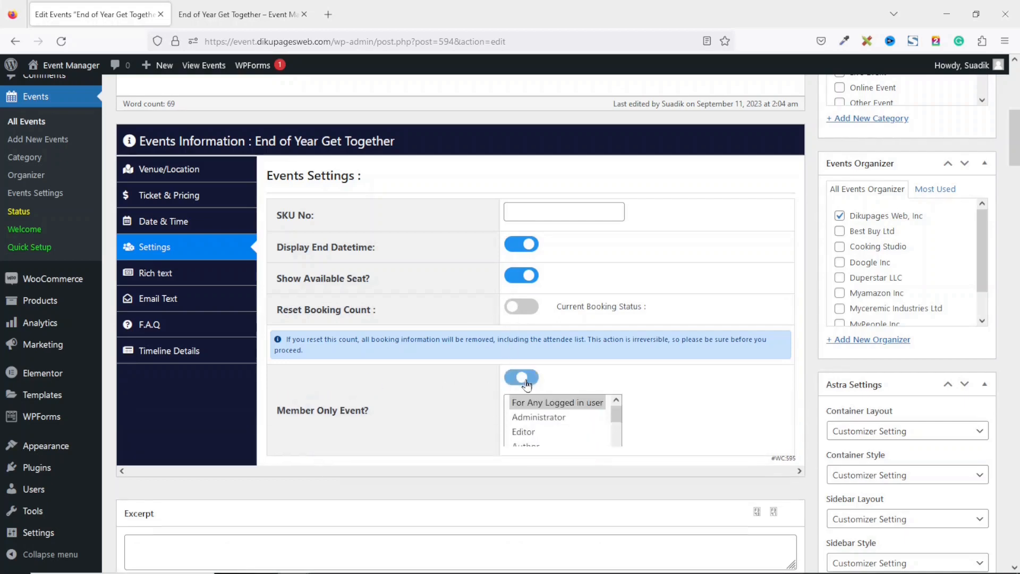
left_click(617, 449)
left_click(617, 449)
left_click_drag(616, 434, 623, 389)
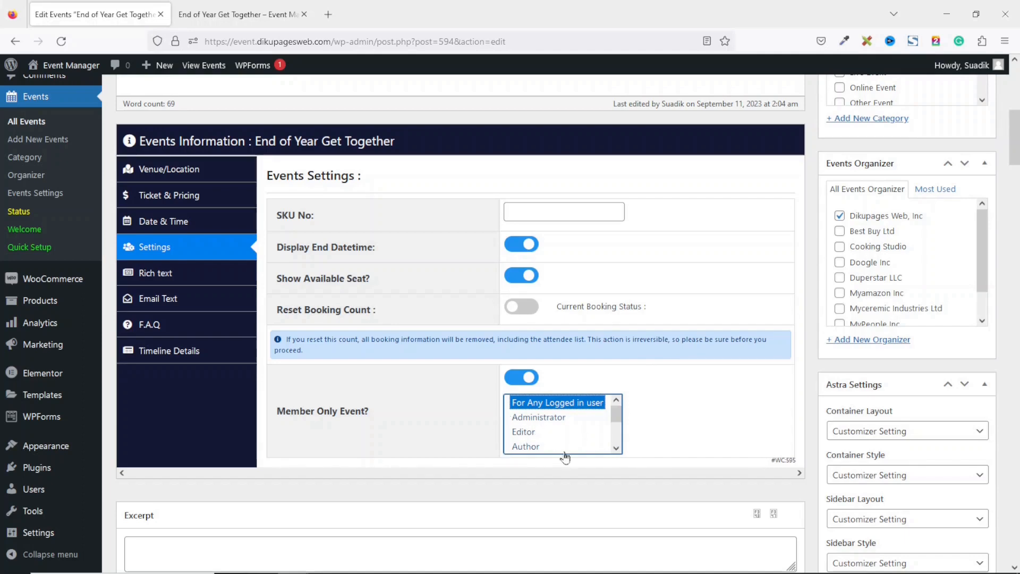
scroll(617, 416, "down", 2)
left_click(615, 455)
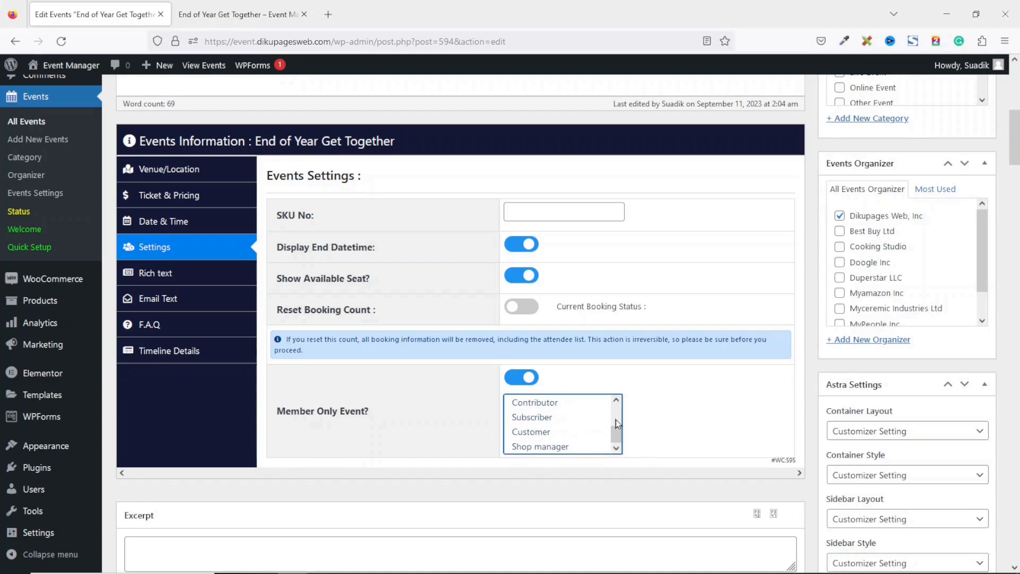
left_click(505, 377)
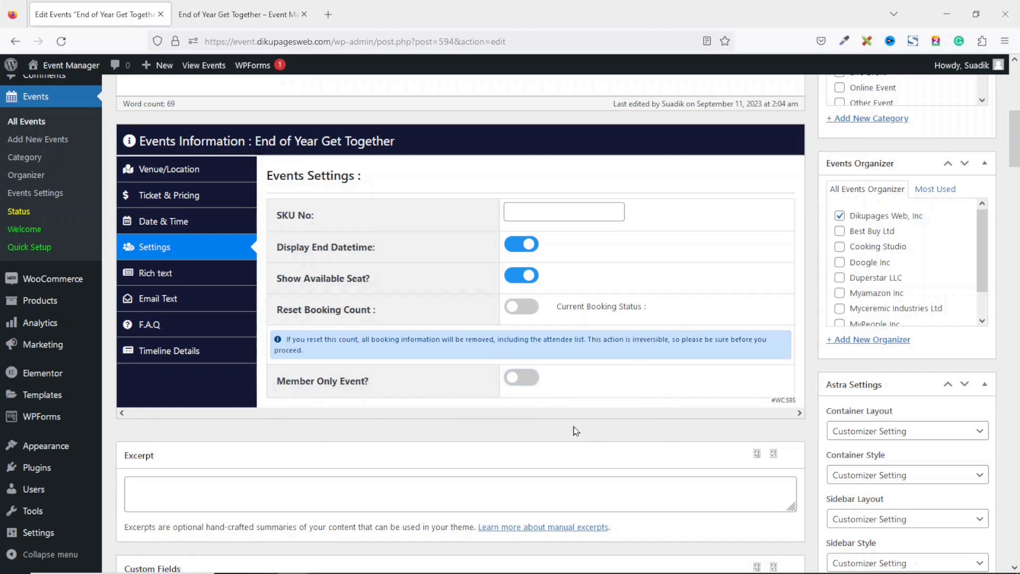
Check the SEO rich text schema, then go to the empty Email Text editor
left_click(169, 277)
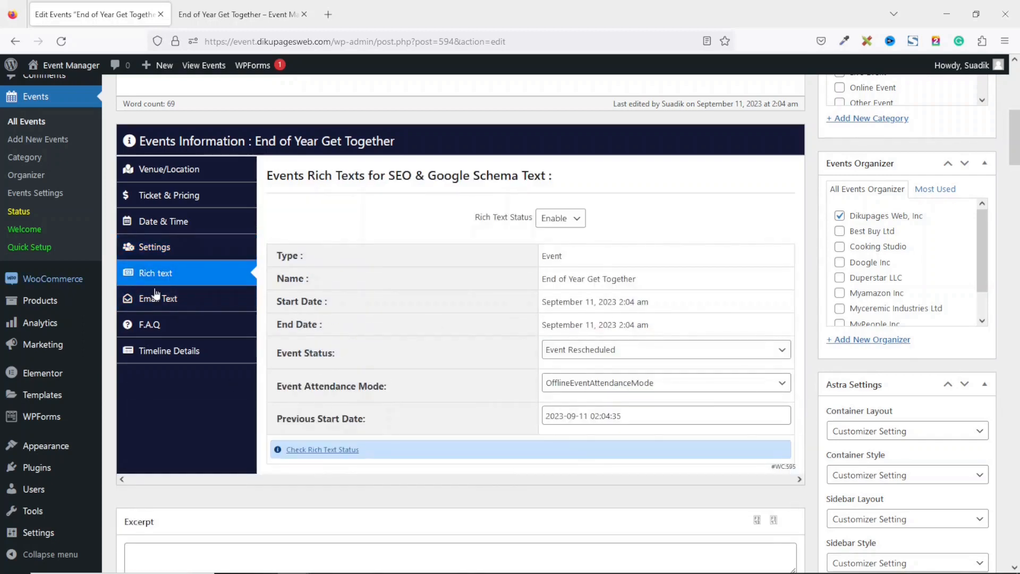
left_click(182, 300)
left_click(393, 241)
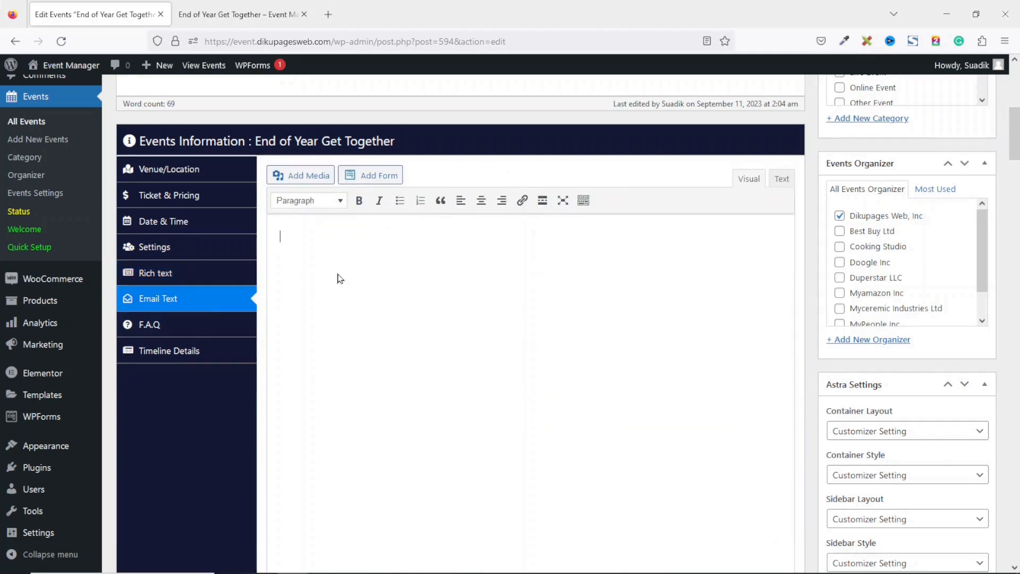
Copy the six usable dynamic tags, {name} to {event_datetime}, and paste them into the email text
scroll(340, 278, "down", 1)
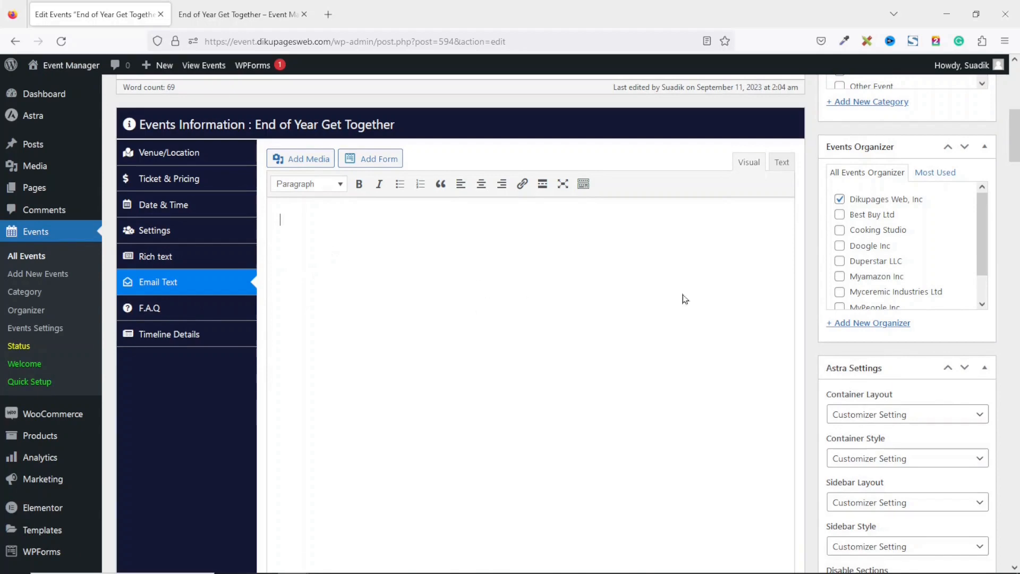
scroll(227, 329, "down", 6)
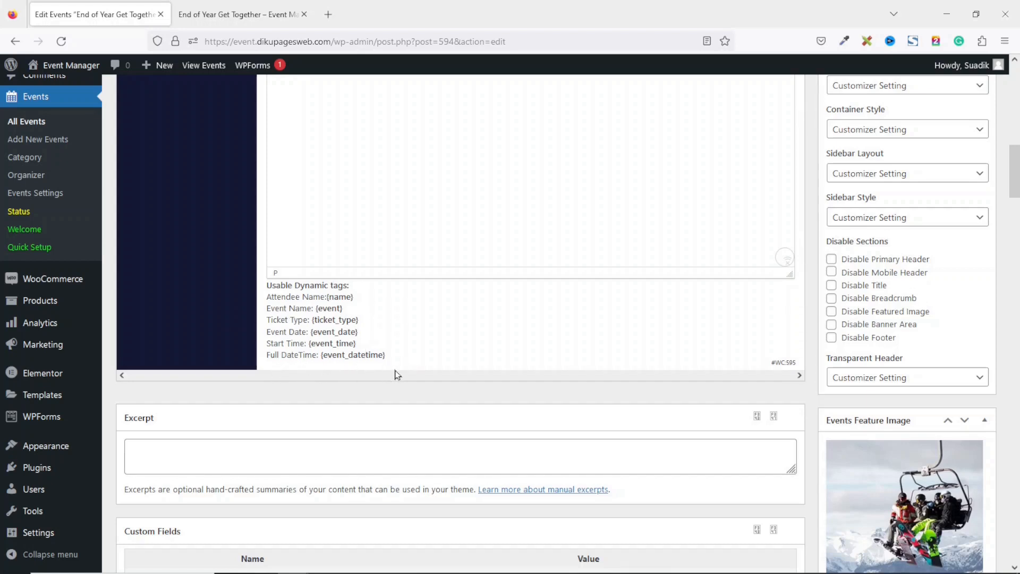
left_click_drag(391, 361, 267, 301)
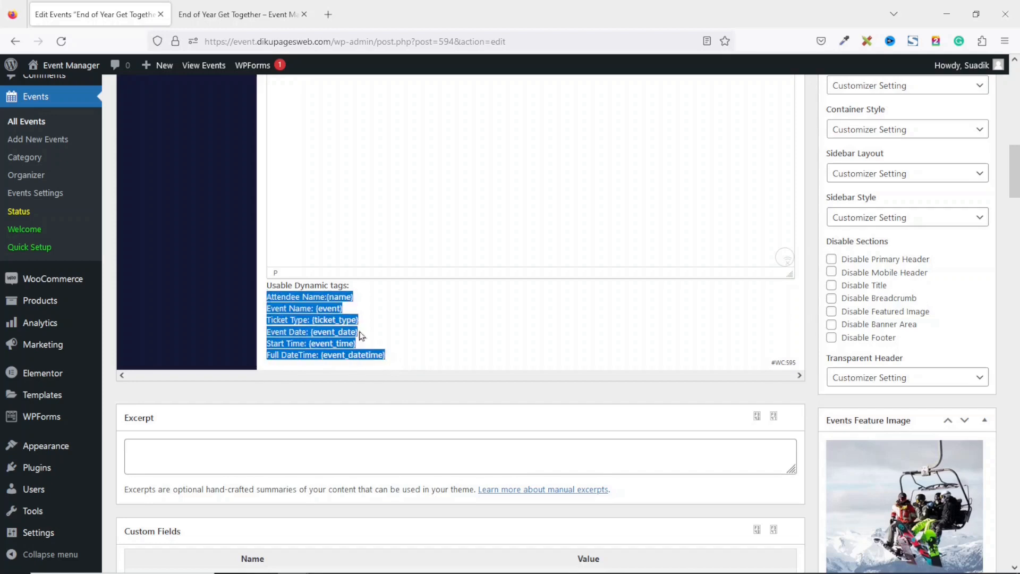
right_click(310, 307)
left_click(328, 321)
left_click_drag(1015, 169, 1014, 115)
left_click(525, 412)
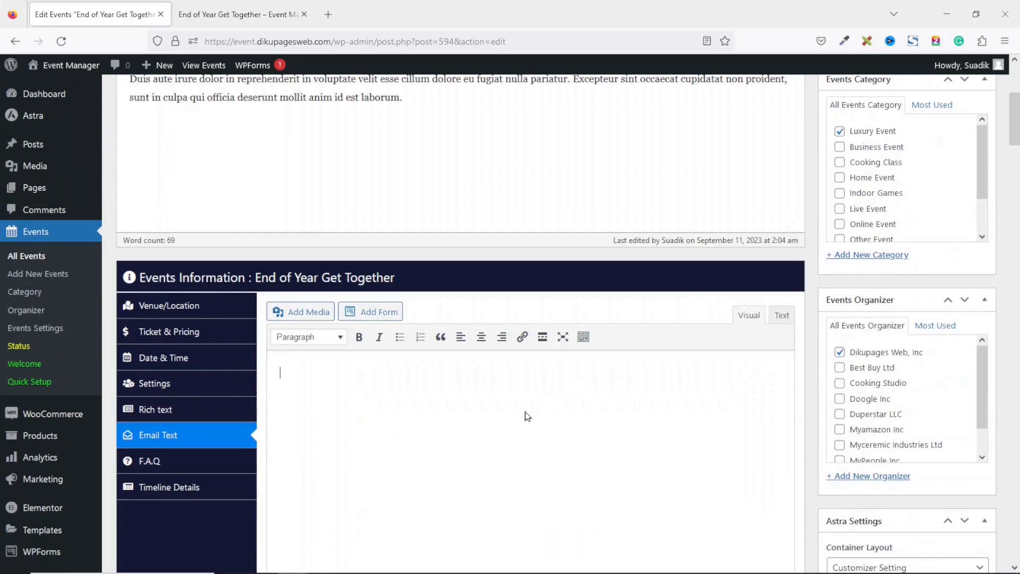
key("ctrl+v")
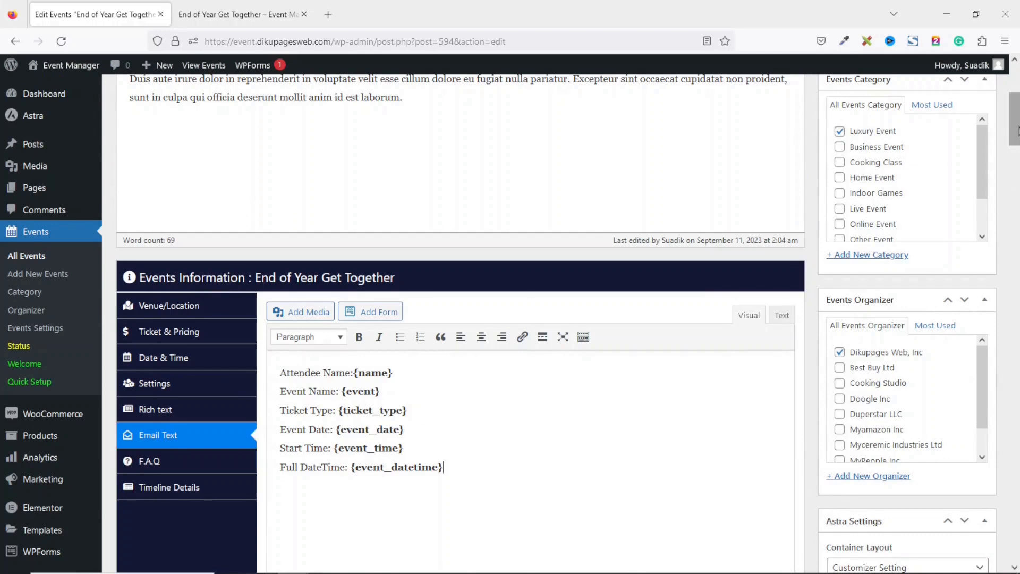
left_click(178, 463)
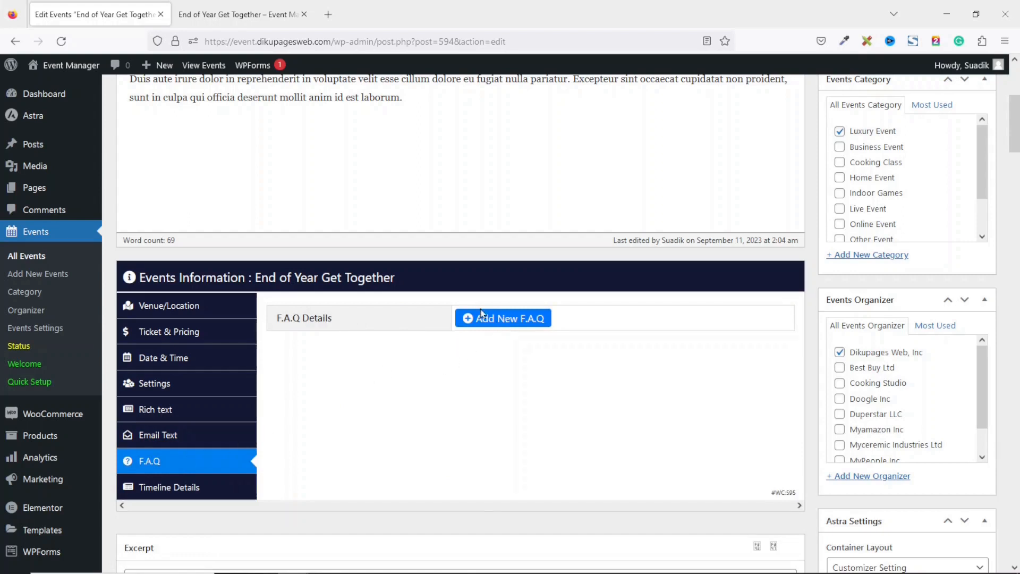
Add an FAQ 'Who can attend the event?' answered 'Workers and their families of Dikupages Web'
left_click(502, 323)
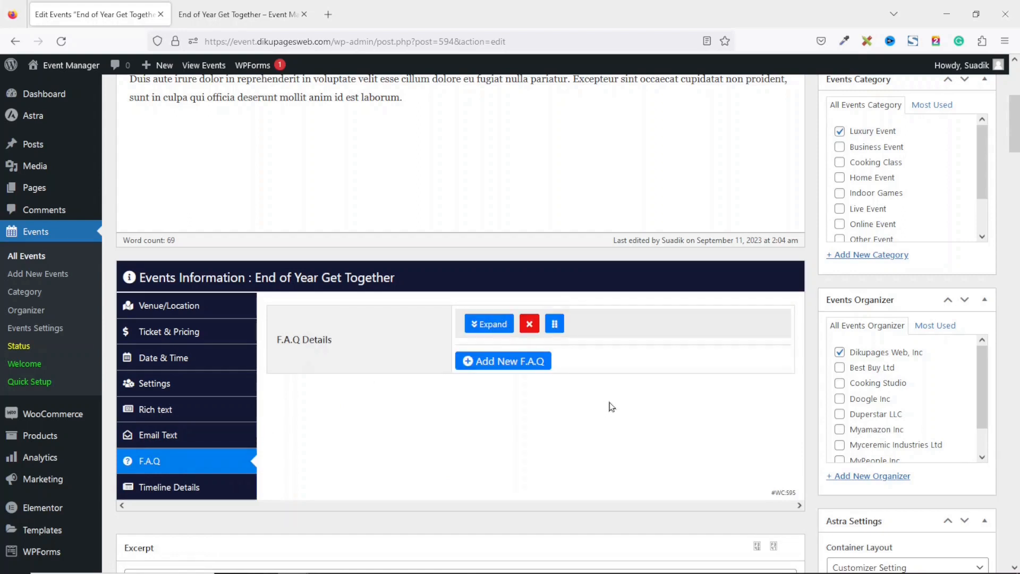
left_click(481, 329)
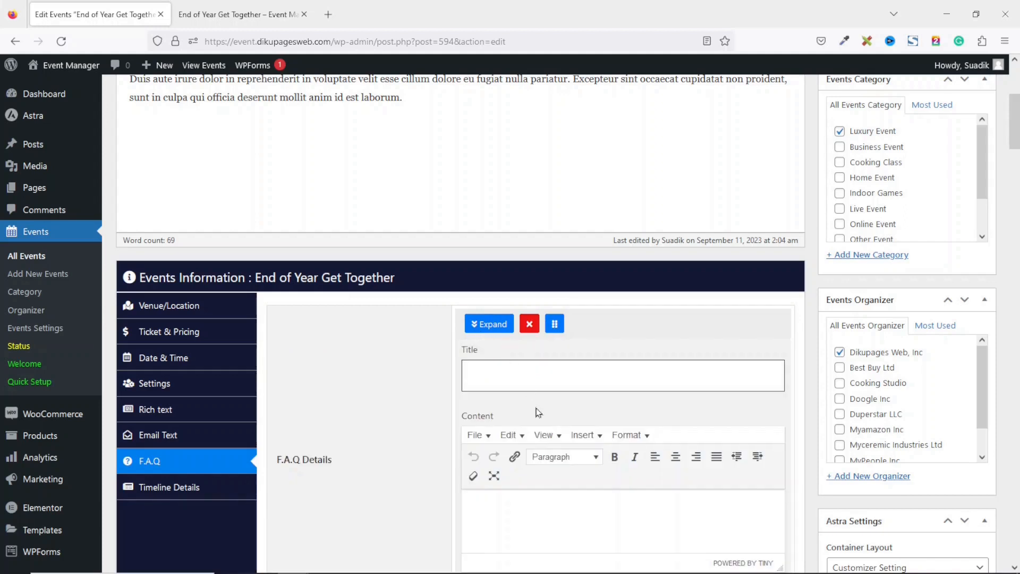
left_click(535, 367)
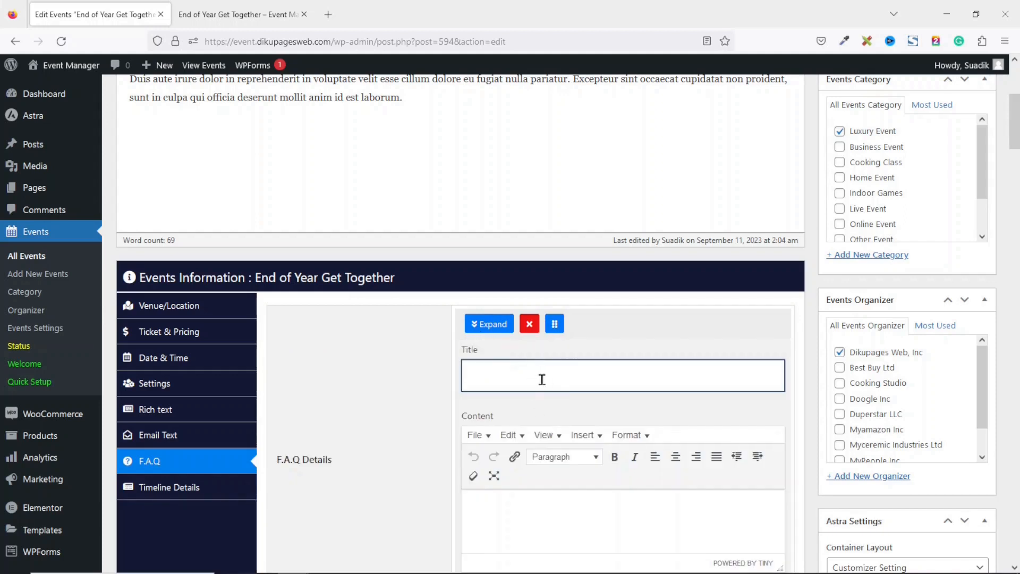
type("Who can attend the event?")
left_click(558, 519)
type("Workers and the")
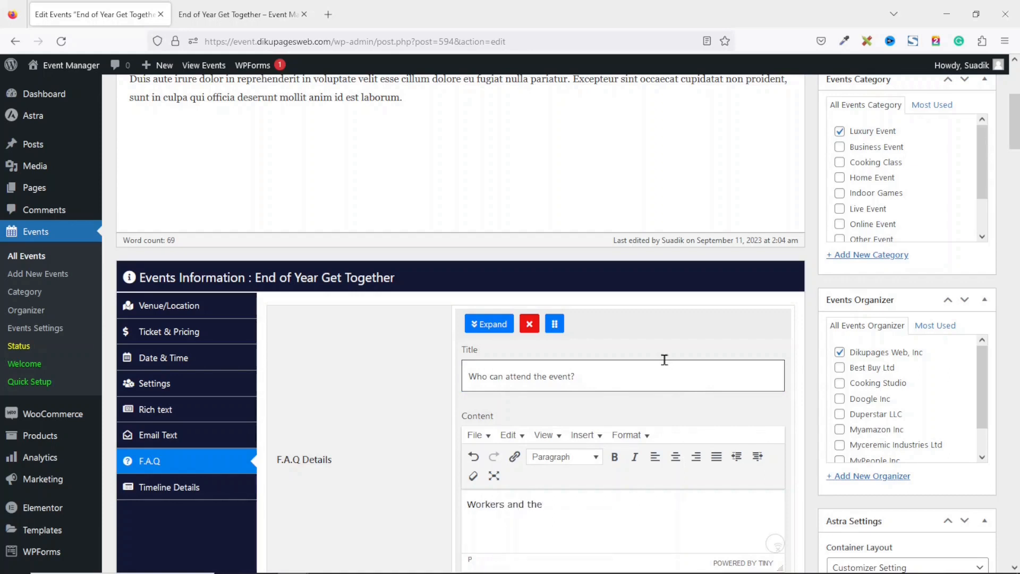
type("ir familiesof Dikupages We")
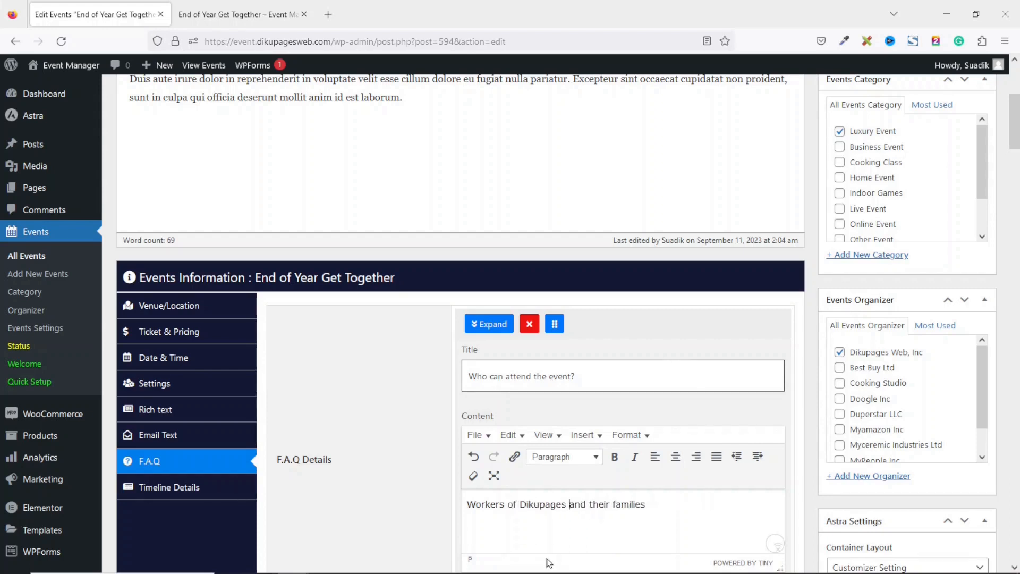
type("b")
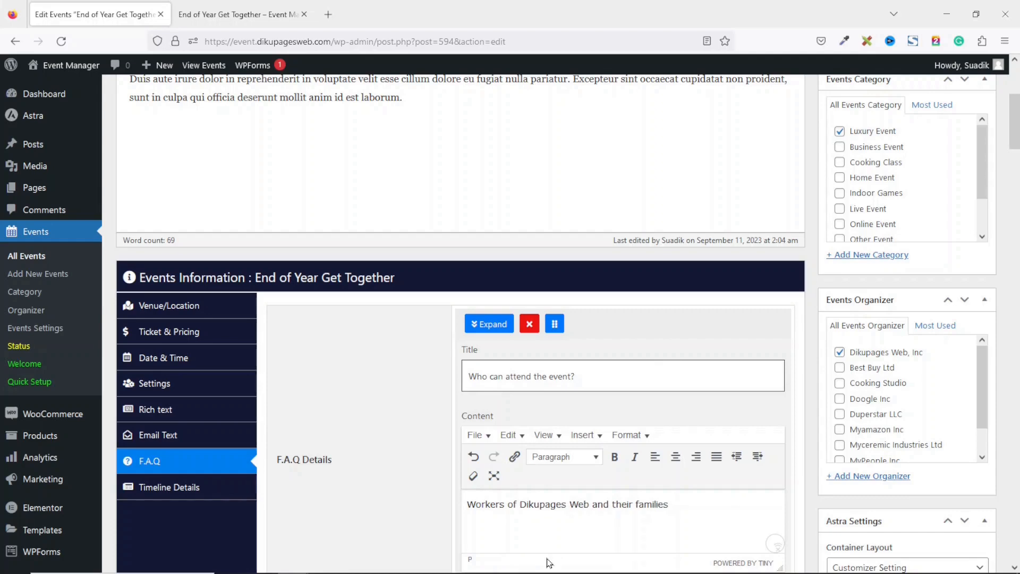
left_click_drag(1014, 116, 1014, 145)
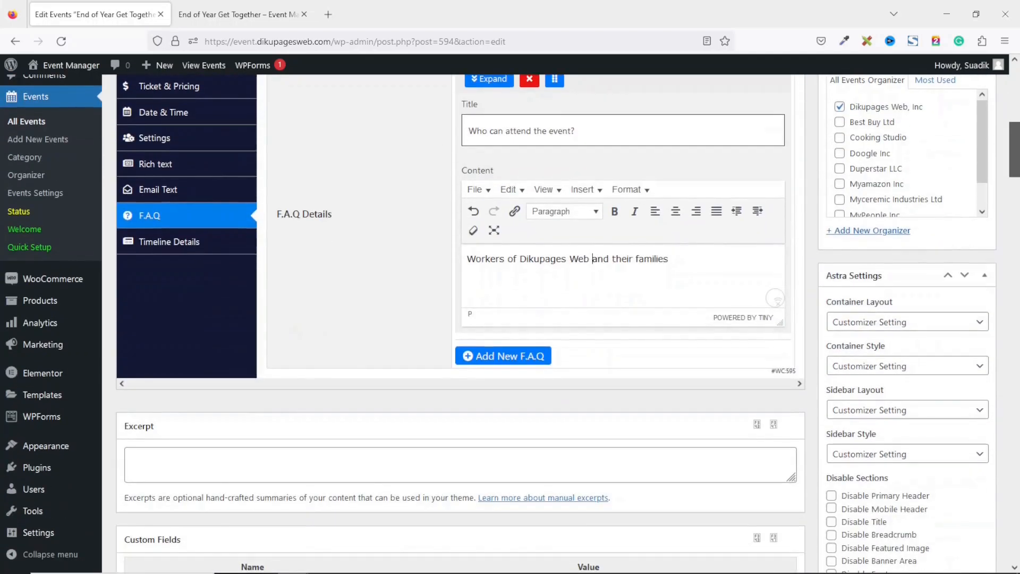
Add a second FAQ 'How to attend this event?' with a pasted Lorem ipsum answer
left_click(509, 356)
left_click(486, 361)
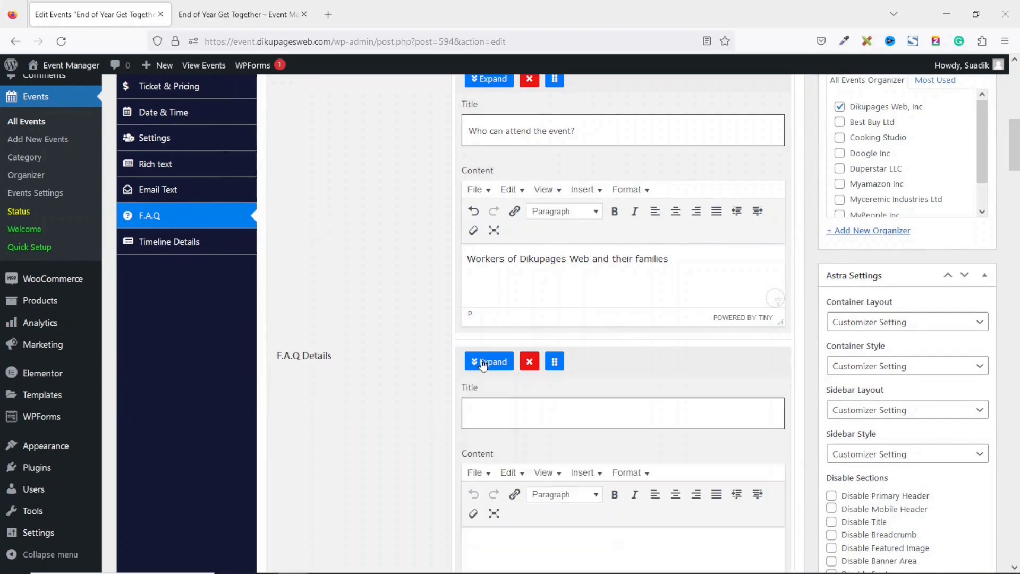
left_click(510, 404)
key("ctrl+v")
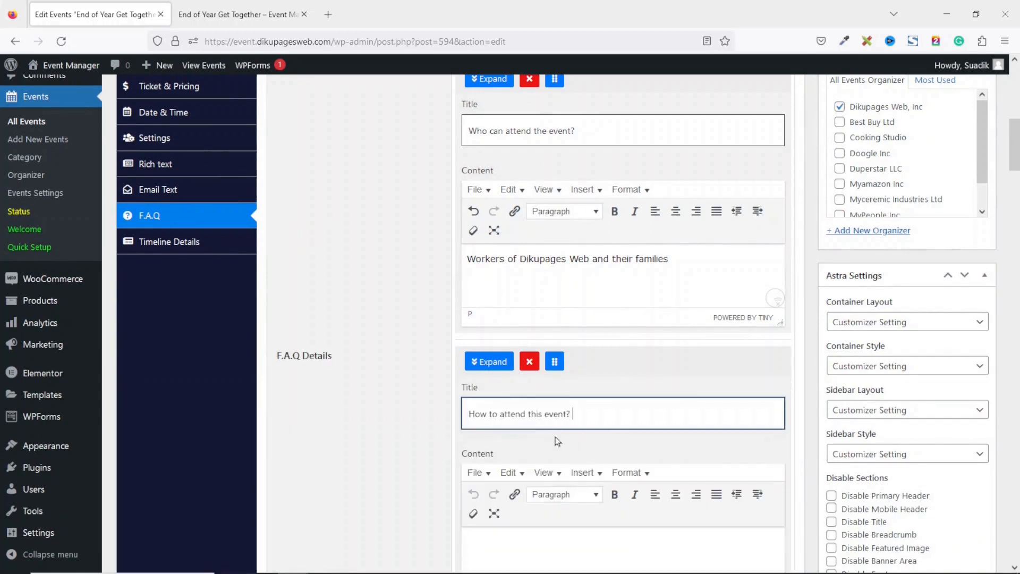
left_click(510, 540)
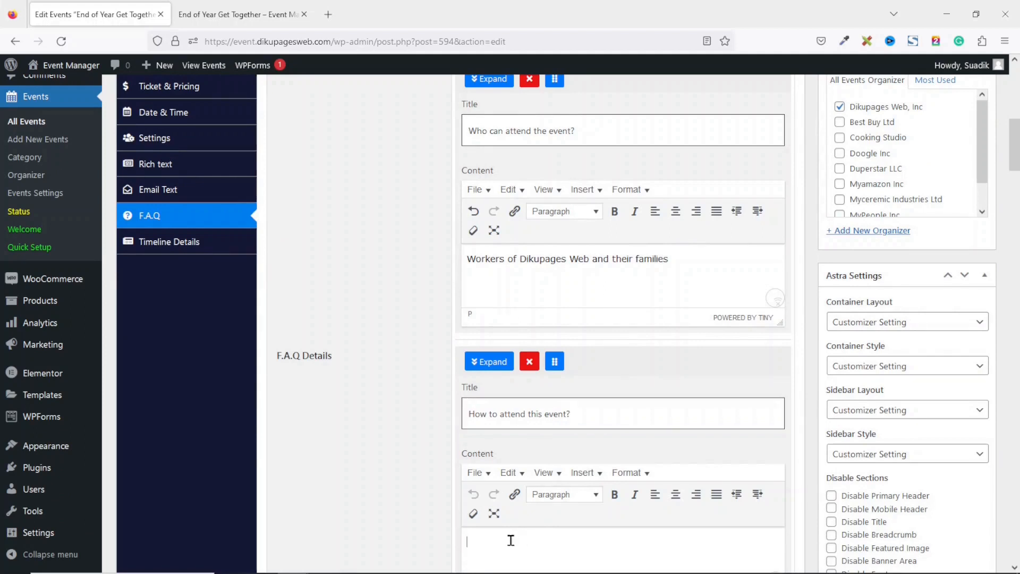
scroll(602, 288, "down", 3)
key("ctrl+v")
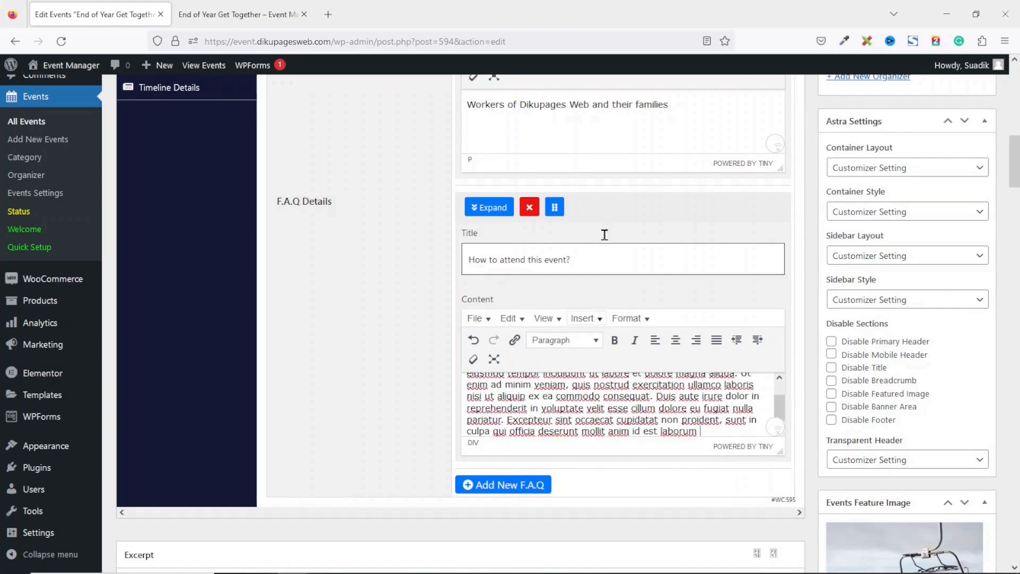
left_click_drag(1015, 153, 1014, 116)
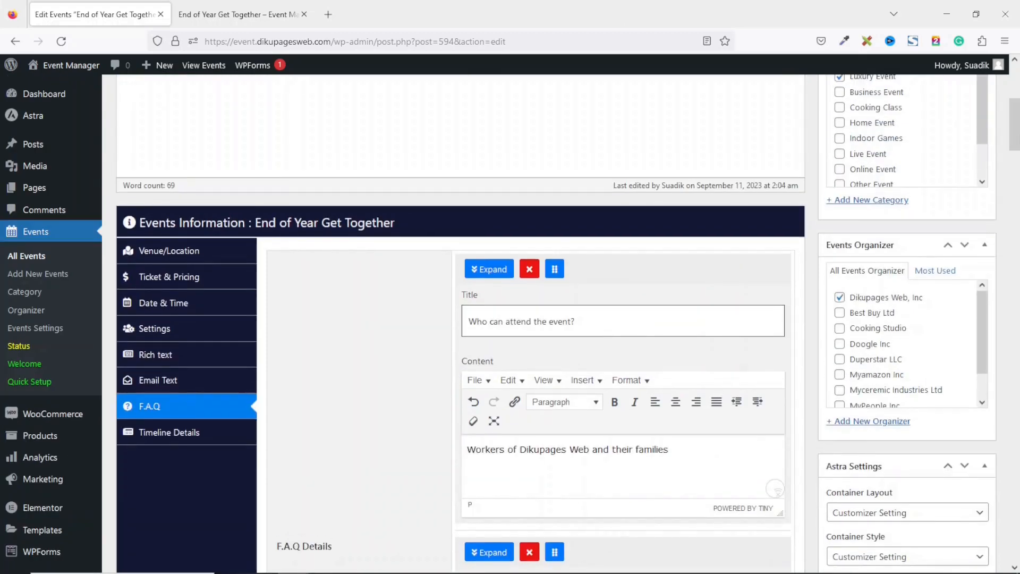
Add a timeline entry titled 'Arrival and Registration' with a description stating the registration time
left_click(179, 442)
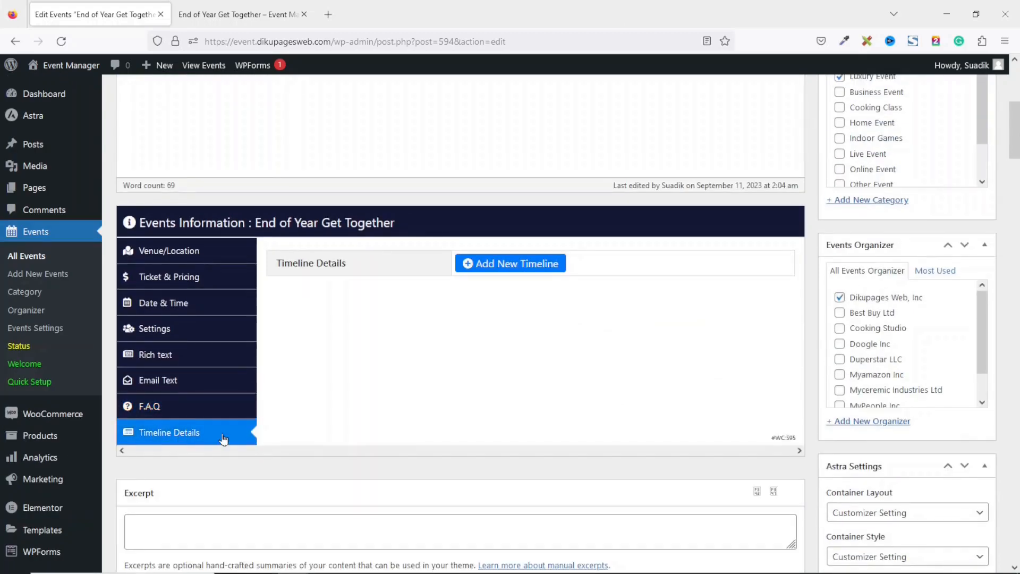
left_click(523, 270)
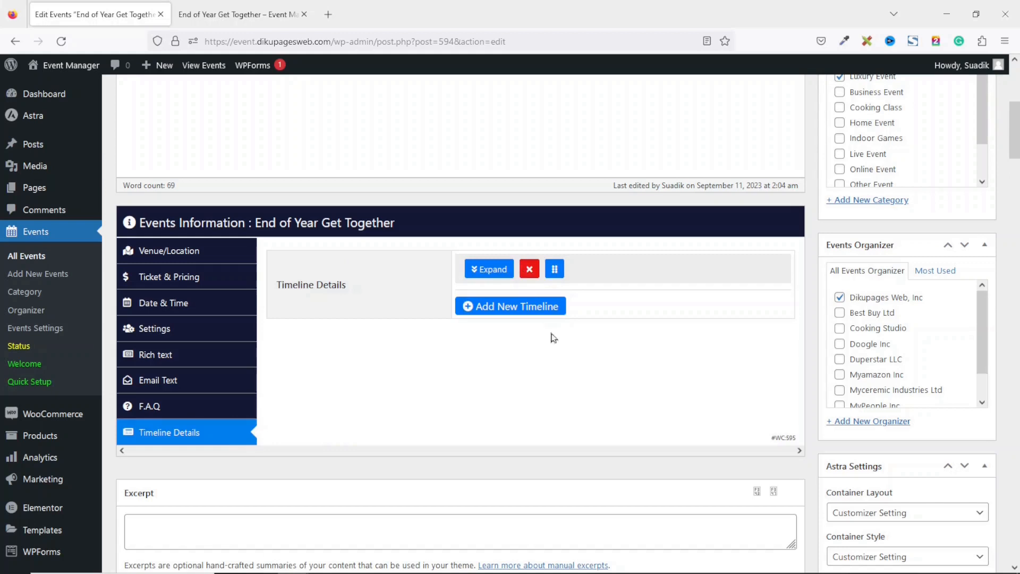
left_click(477, 265)
left_click(526, 323)
type("A")
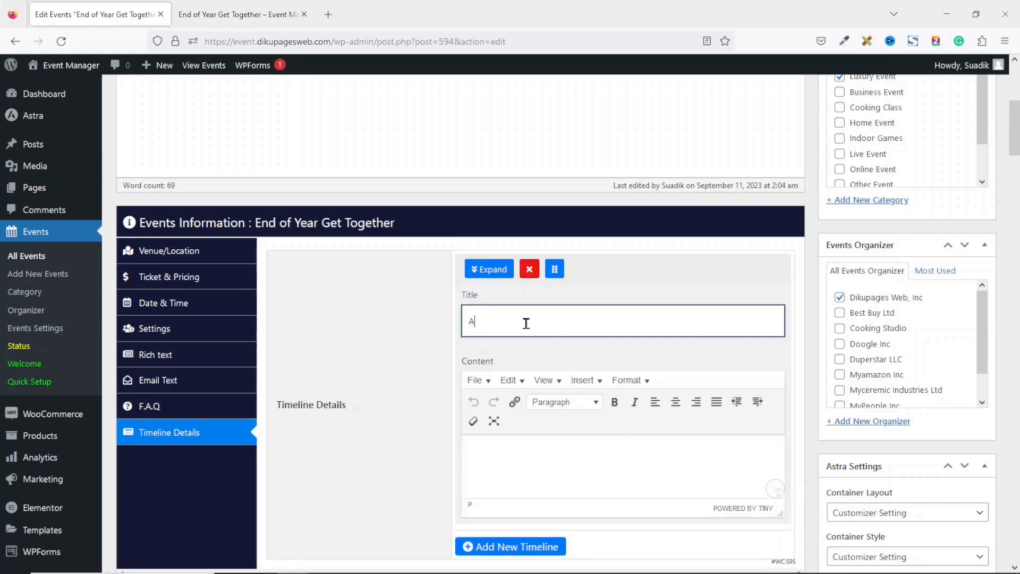
type("rrival and Registration")
left_click(540, 467)
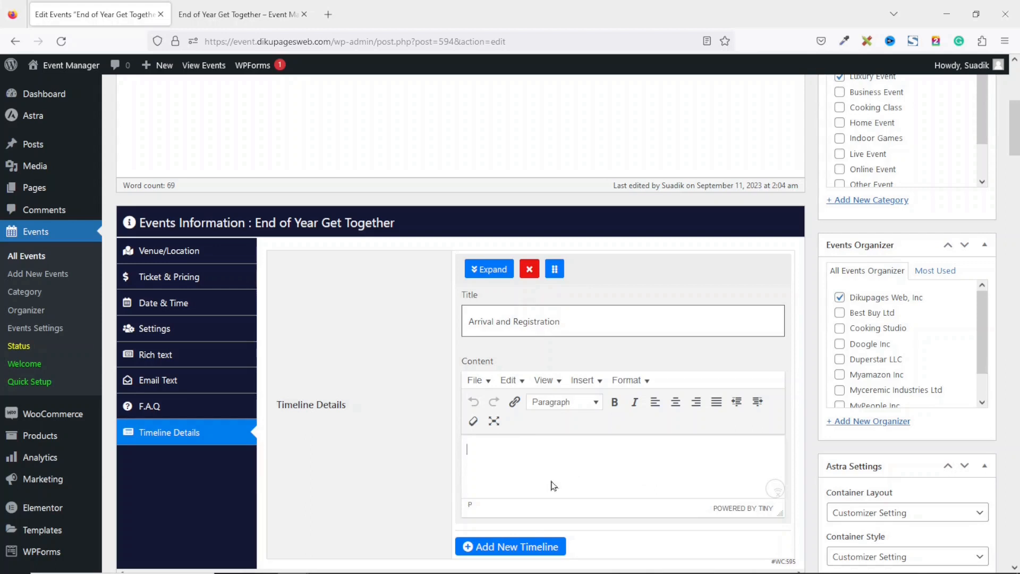
type("Arrival and t")
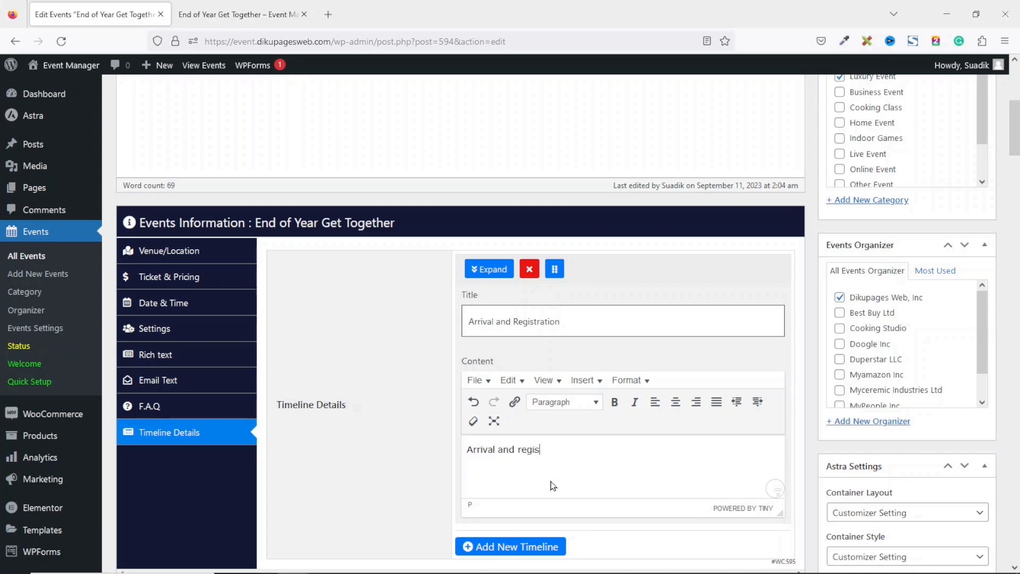
type("egistration time is 7am.")
Add an Opening Prayer timeline entry with a short description
left_click(516, 554)
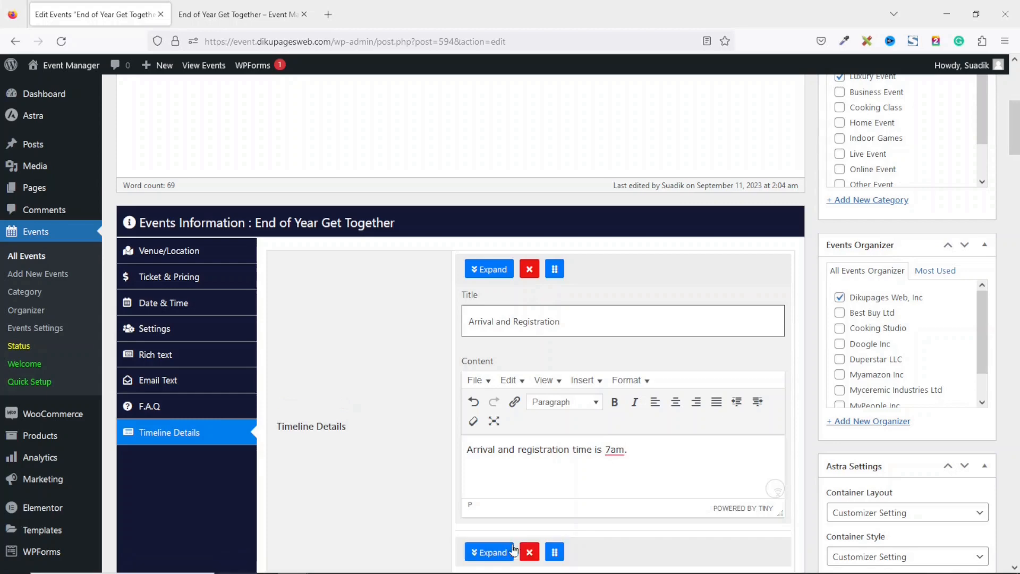
scroll(1015, 136, "down", 5)
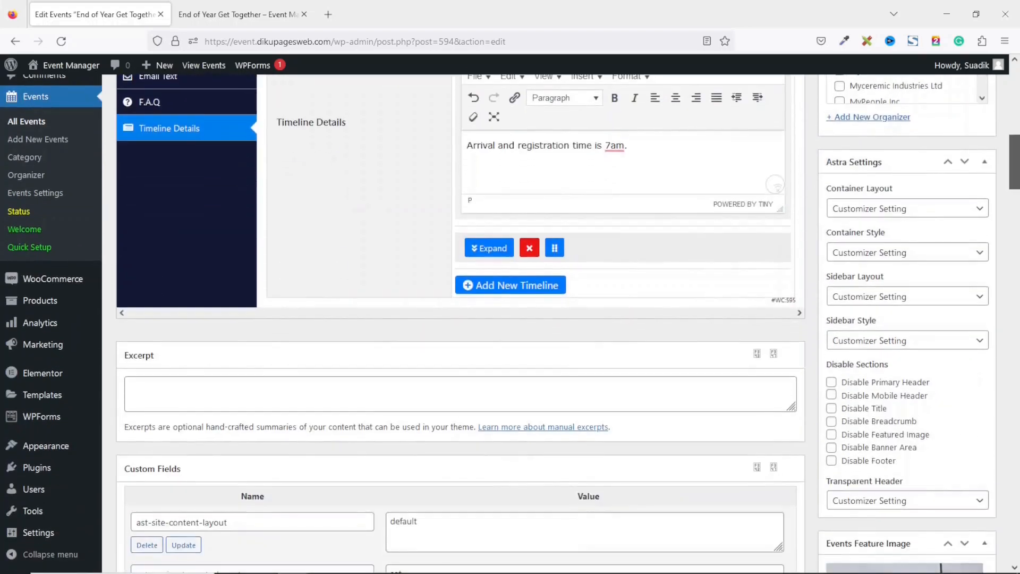
scroll(1017, 164, "up", 1)
left_click(481, 276)
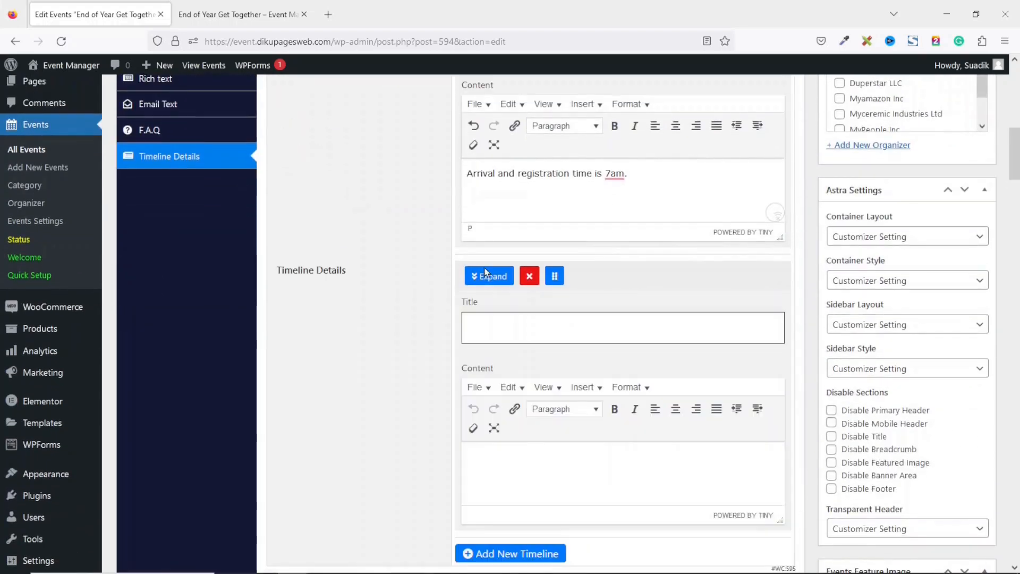
left_click(508, 323)
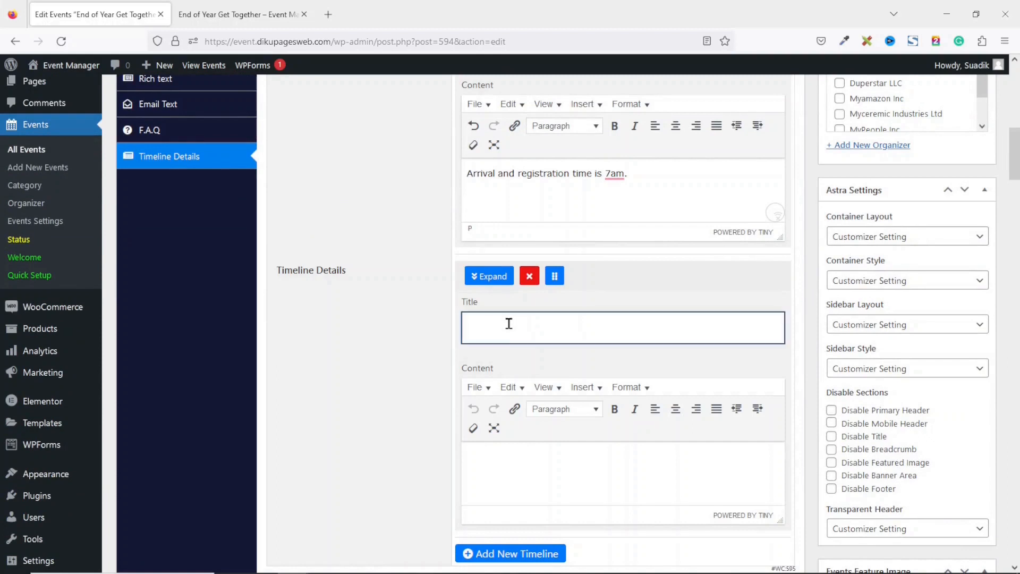
type("Opening Pa")
left_click(534, 456)
type("8")
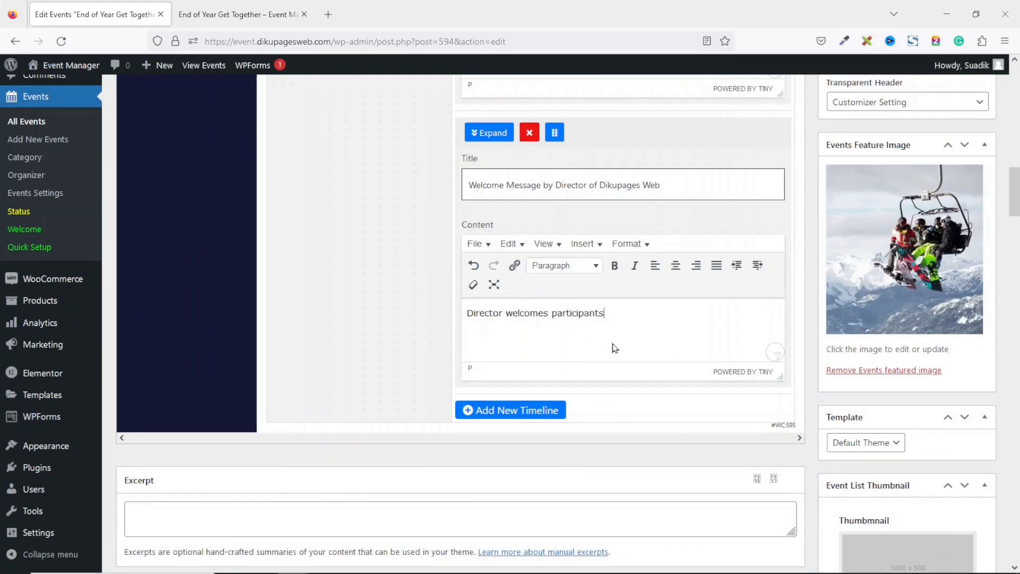
Add a 'Closing remarks by CEO' timeline entry with a pasted Lorem ipsum description
left_click(506, 420)
left_click(475, 416)
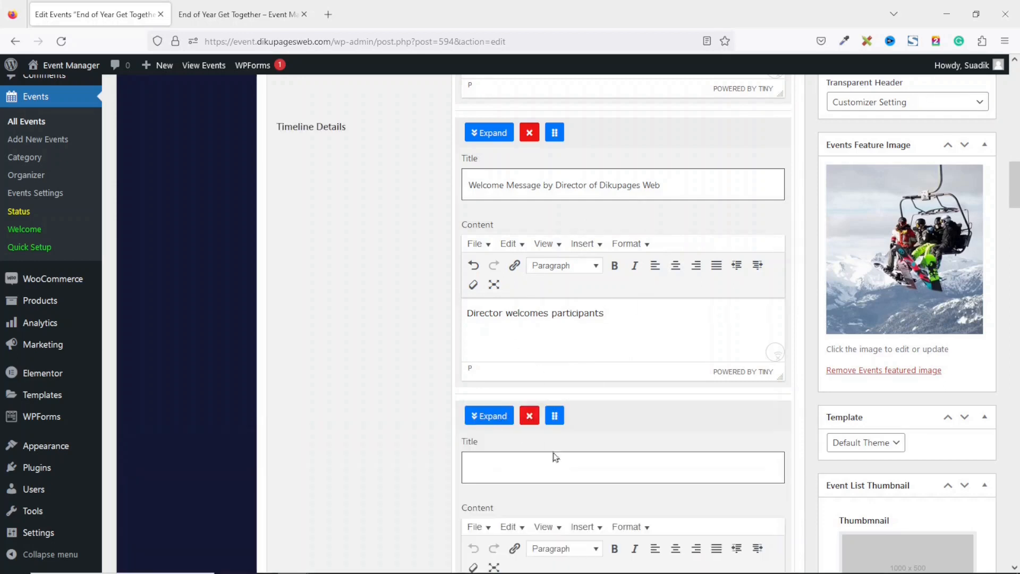
left_click(535, 465)
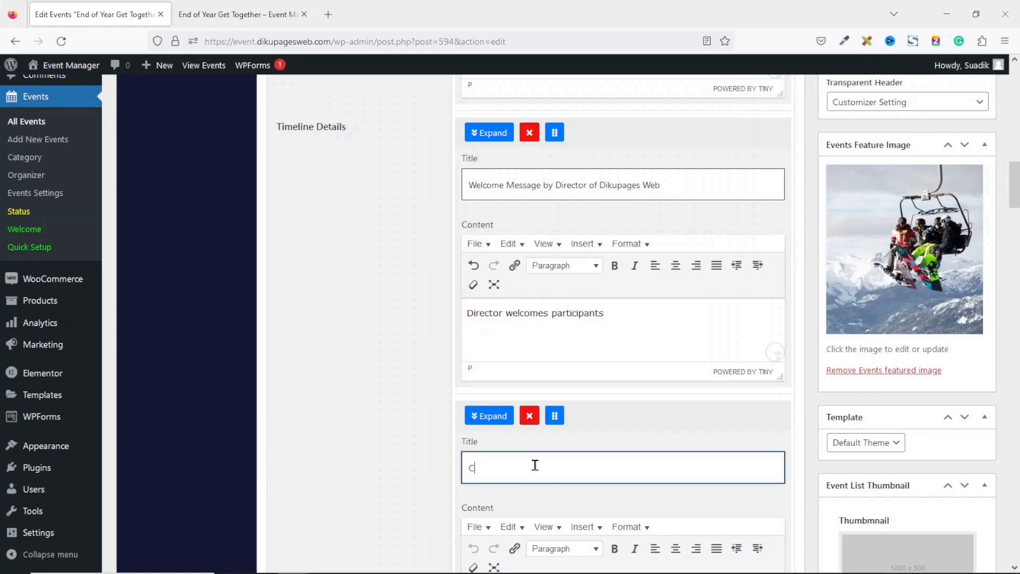
type("Closing remarks by CEO")
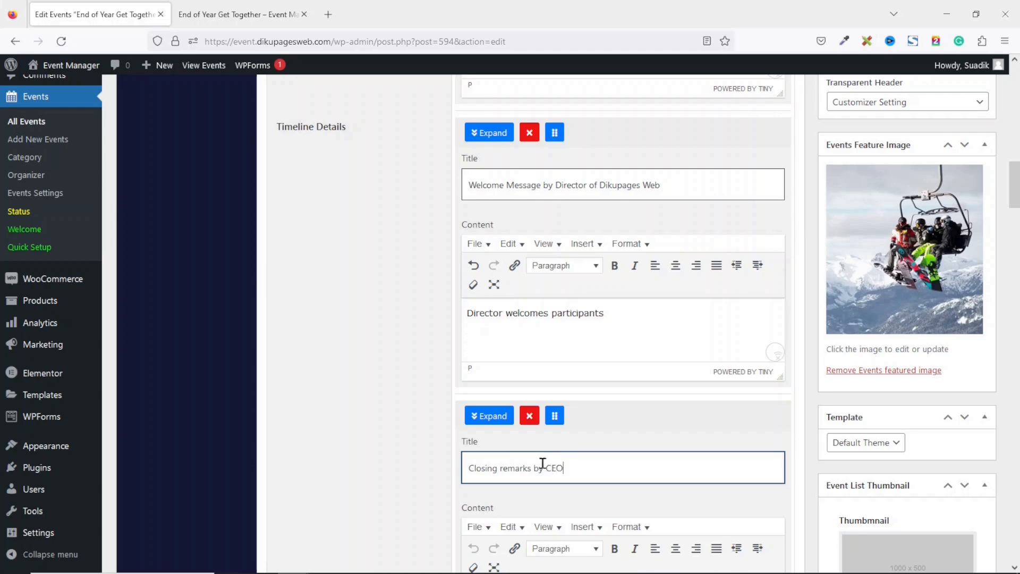
left_click_drag(1013, 197, 1015, 212)
left_click(548, 364)
type("Lorem ipsum dolor sit amet, consectetur adipiscing elit, sed do eiusmod tempor incididunt ut labore et dolore magna aliqua. Ut enim ad minim veniam, quis nostrud exercitation ullamco laboris nisi ut aliquip ex ea commodo consequat. Duis aute irure dolor in reprehenderit in voluptate velit esse cillum dolore eu fugiat nulla pariatur. Excepteur sint occaecat cupidatat non proident, sunt in culpa qui officia deserunt mollit anim id est laborum.")
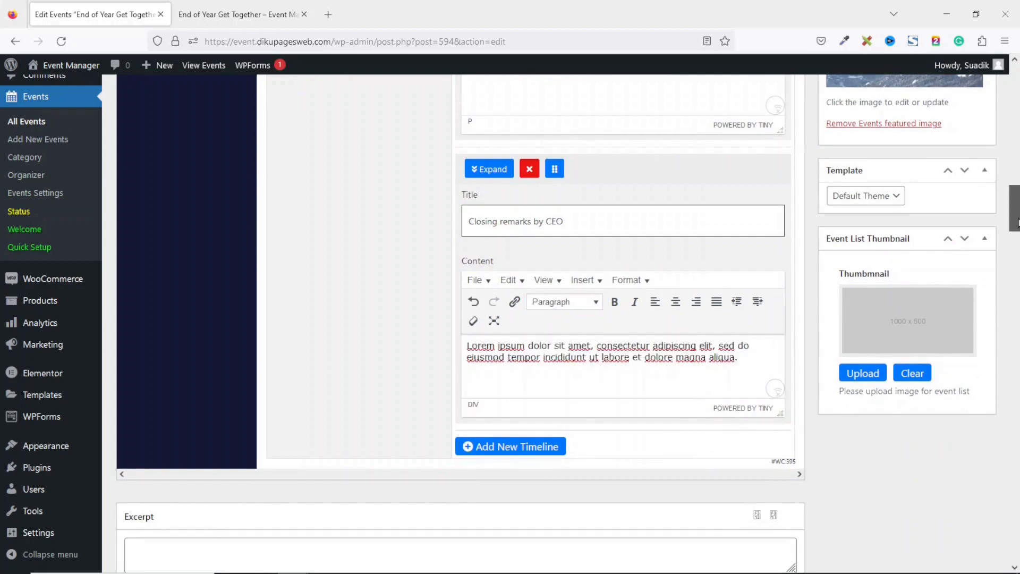
left_click_drag(1017, 220, 1019, 110)
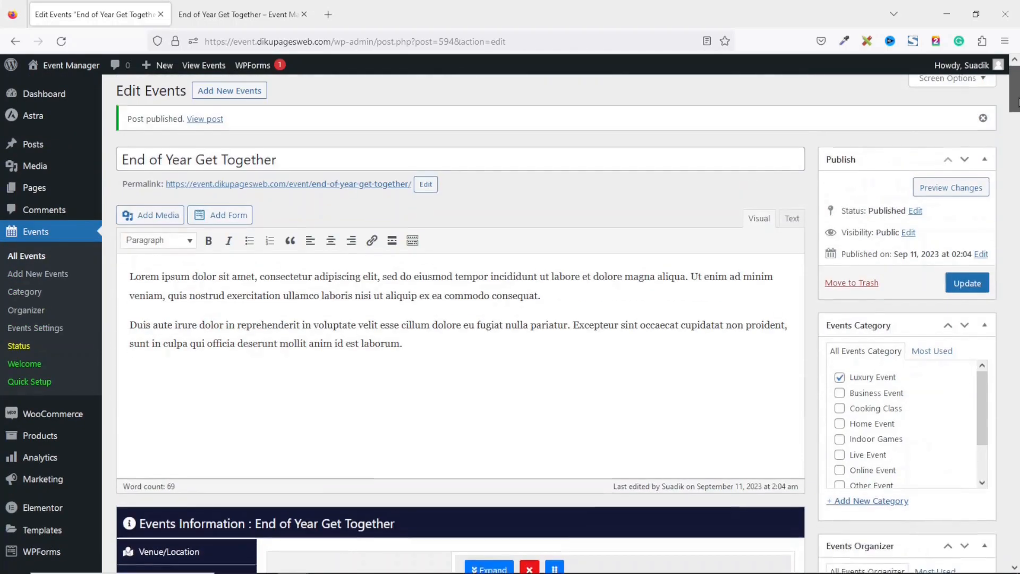
Update the event and reload its public page to see the changes
left_click(962, 289)
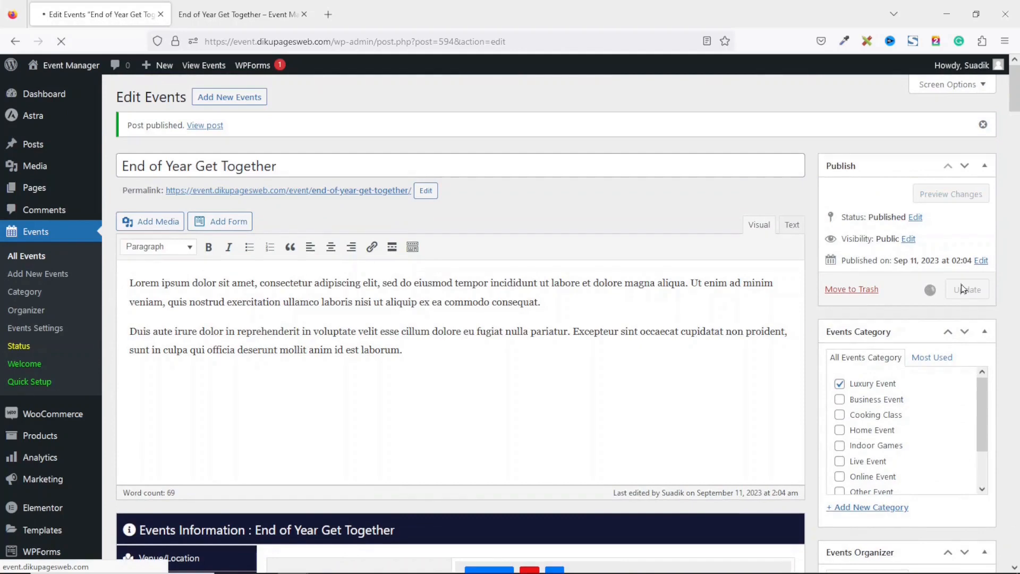
left_click(232, 12)
left_click(61, 41)
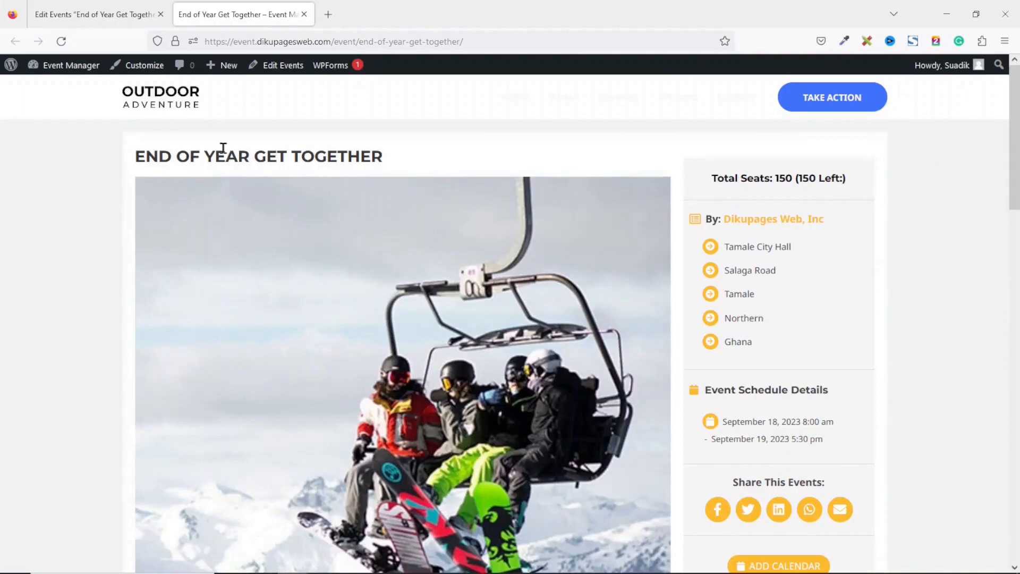
left_click_drag(137, 154, 482, 150)
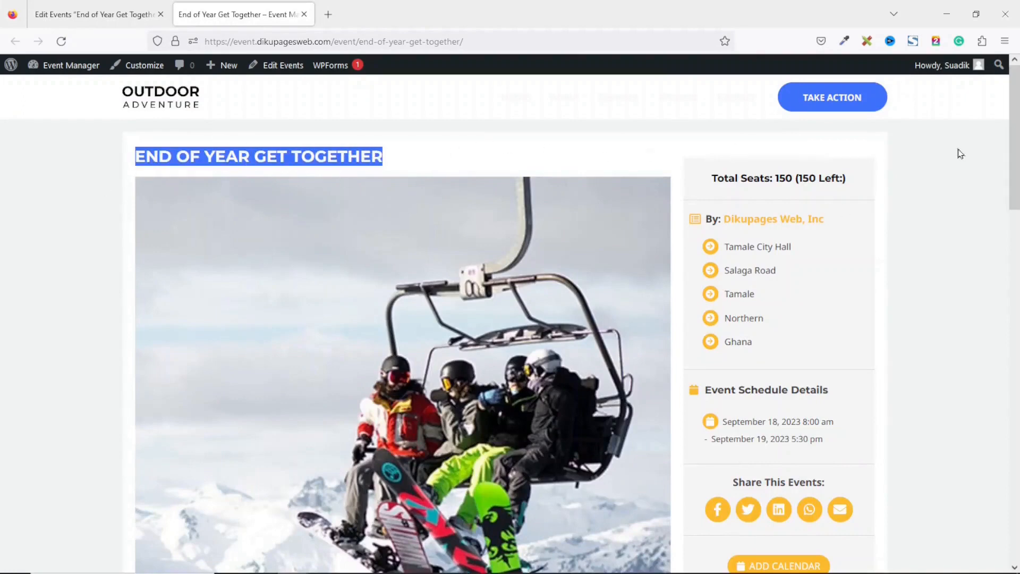
scroll(277, 404, "down", 9)
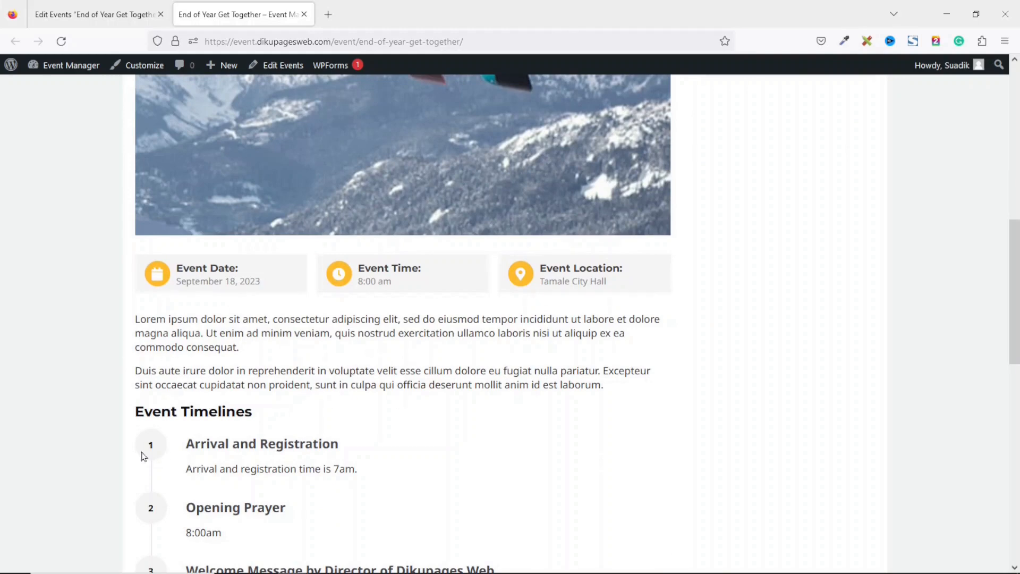
left_click_drag(142, 412, 292, 410)
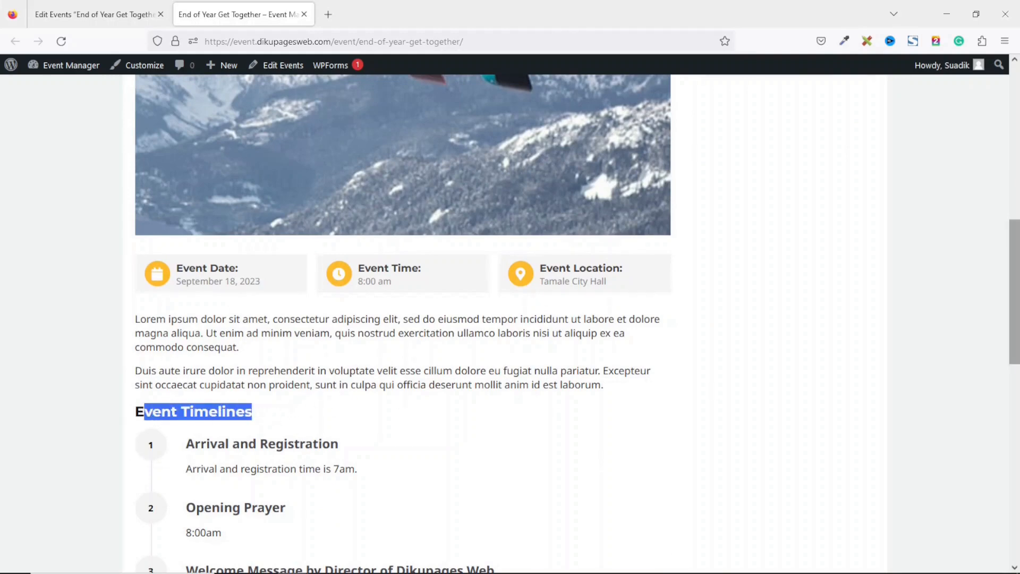
scroll(1002, 274, "down", 3)
scroll(1001, 343, "down", 2)
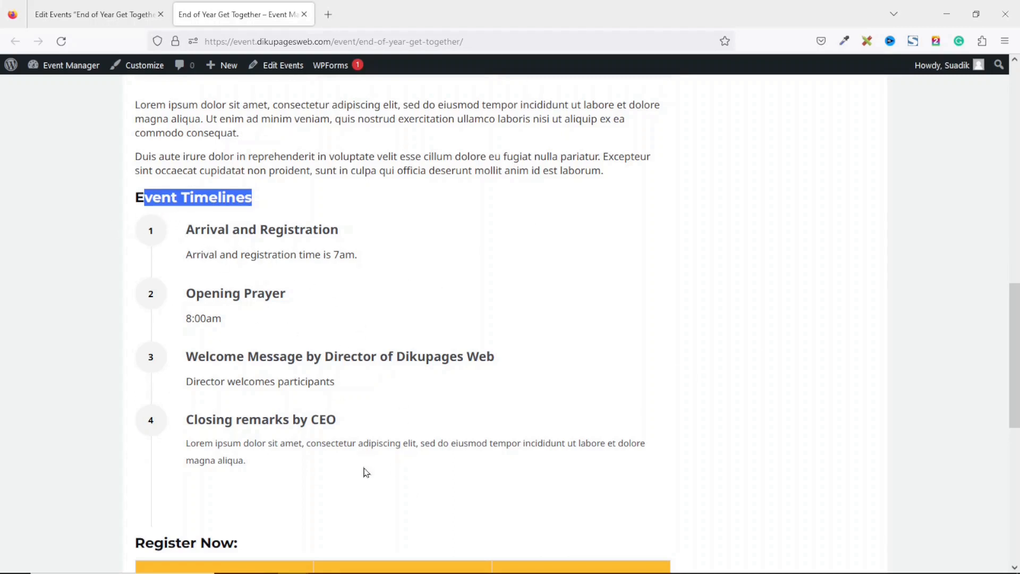
left_click_drag(1014, 343, 1015, 446)
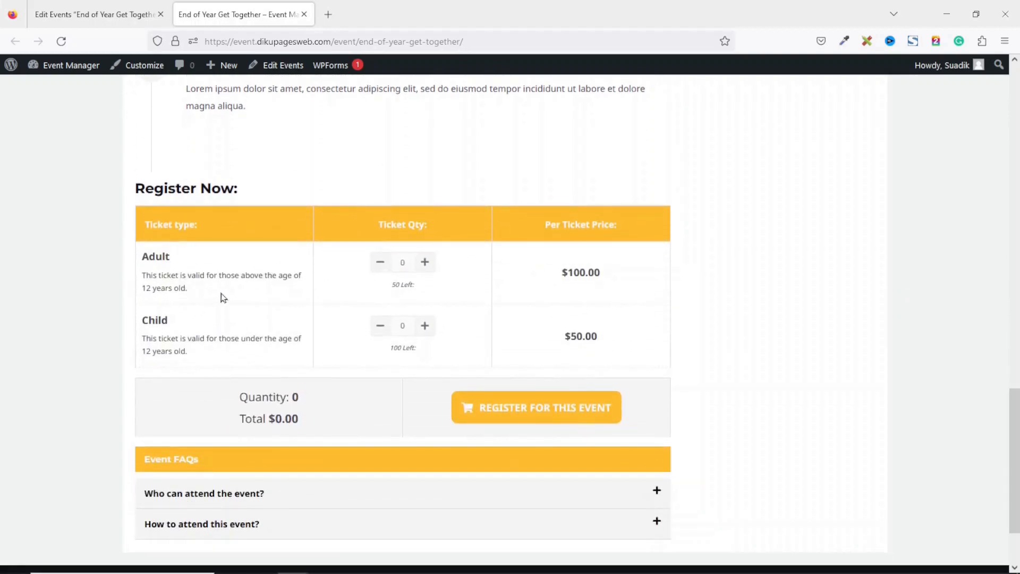
Raise Adult tickets to 2 ($200.00), then add 1 Child ticket for a $250.00 total
left_click(426, 262)
left_click(426, 263)
left_click_drag(262, 418, 311, 425)
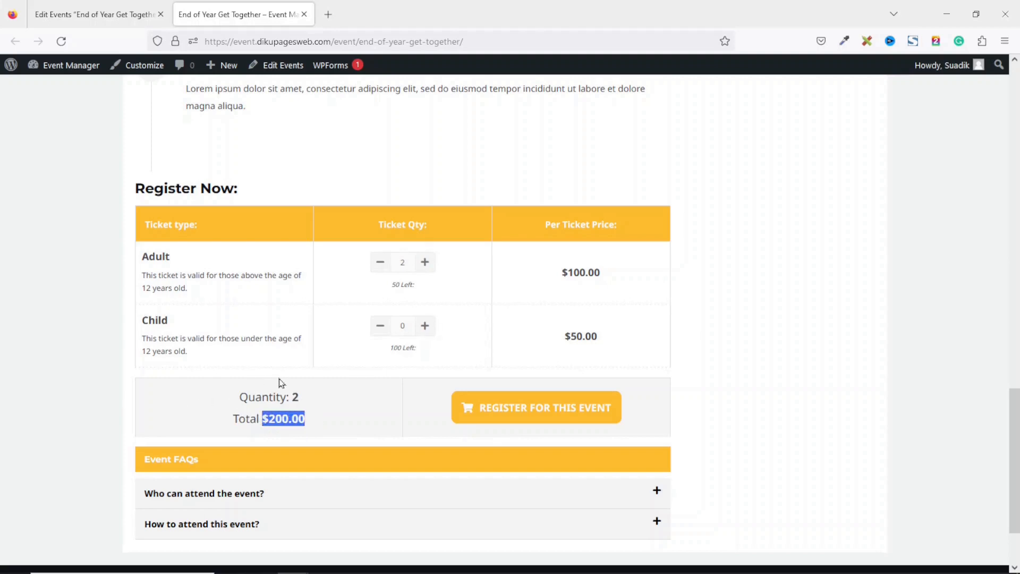
left_click(625, 279)
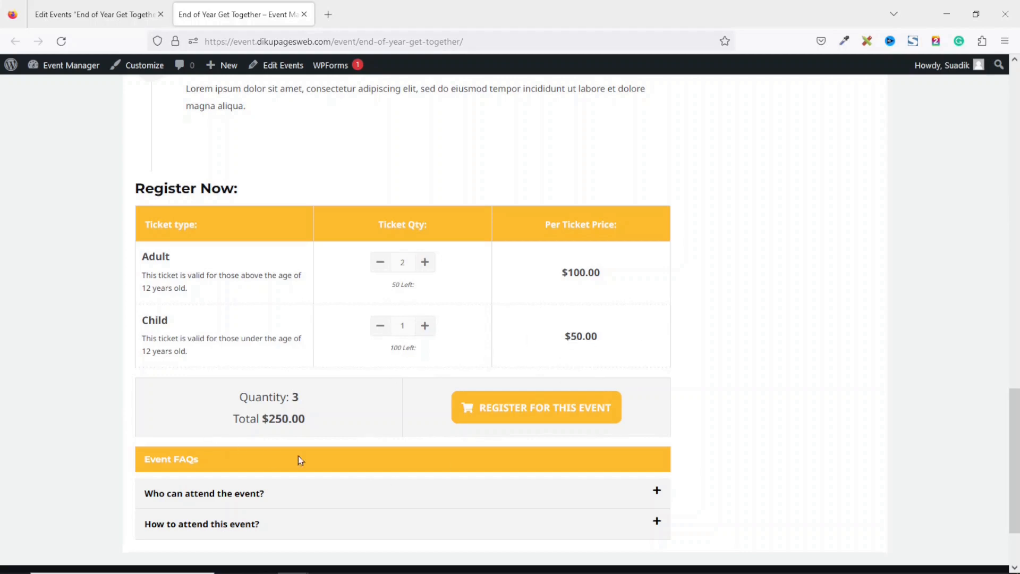
left_click_drag(259, 419, 312, 431)
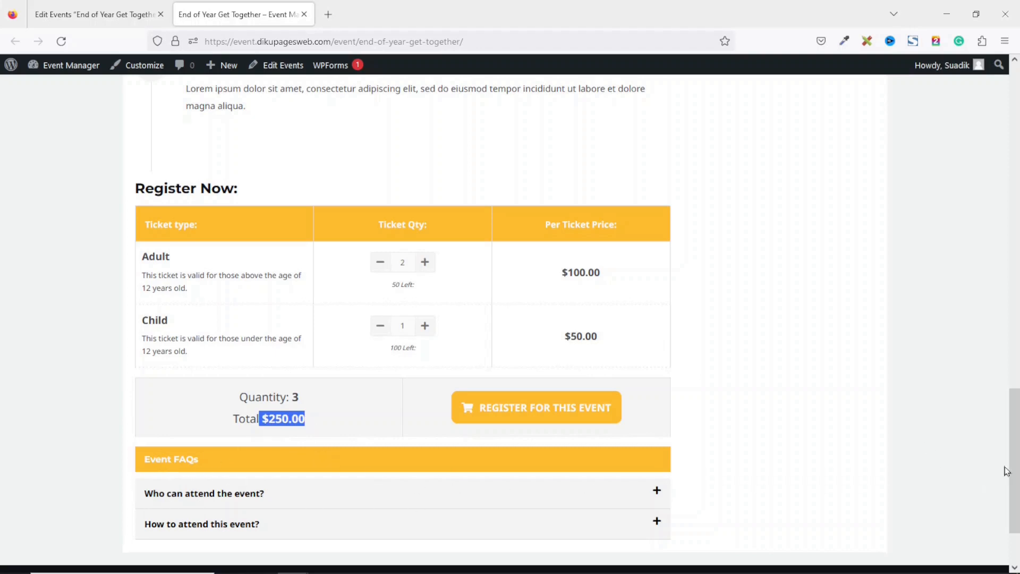
Expand the 'Who can attend the event?' and 'How to attend this event?' FAQ answers
scroll(1005, 471, "down", 3)
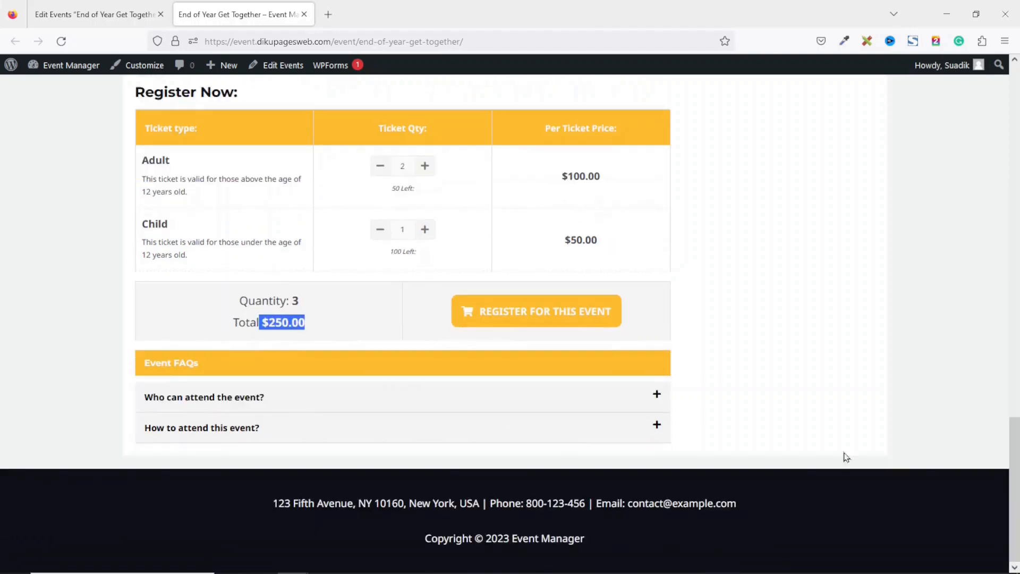
left_click(258, 401)
left_click_drag(155, 424, 360, 432)
left_click(200, 459)
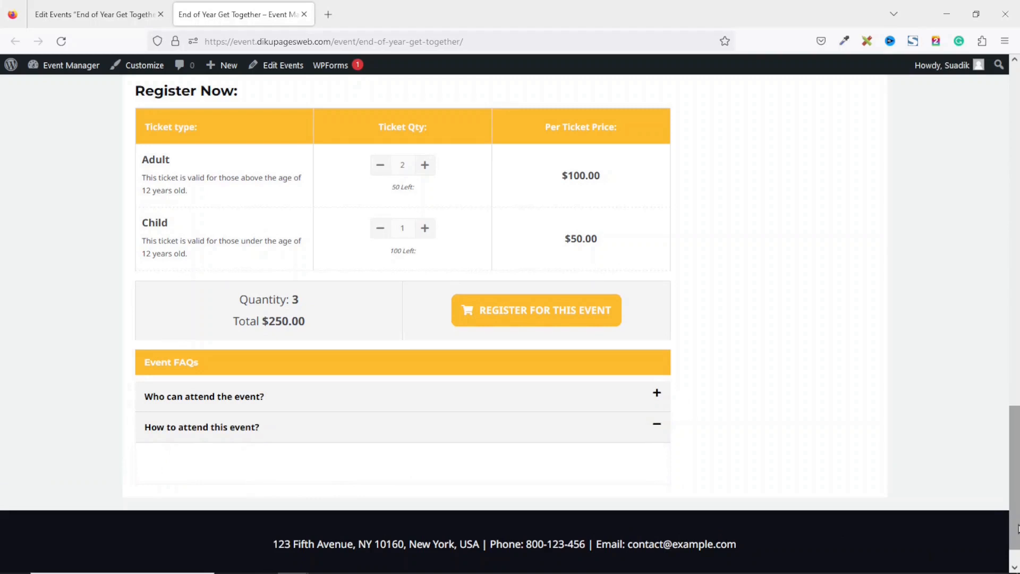
scroll(417, 298, "up", 3)
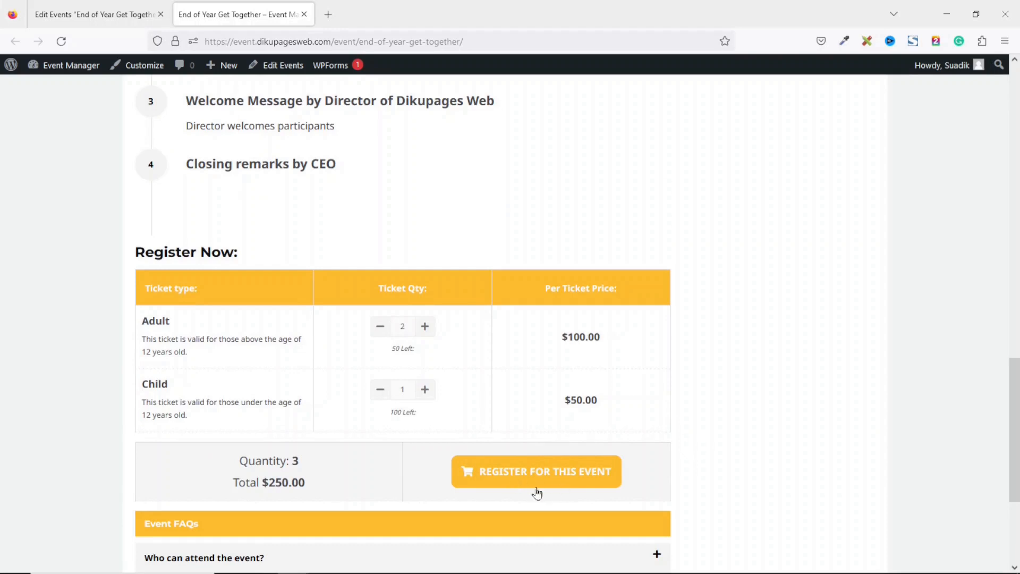
Register for the event, review the $250.00 order at checkout, and return to the event page
left_click(568, 483)
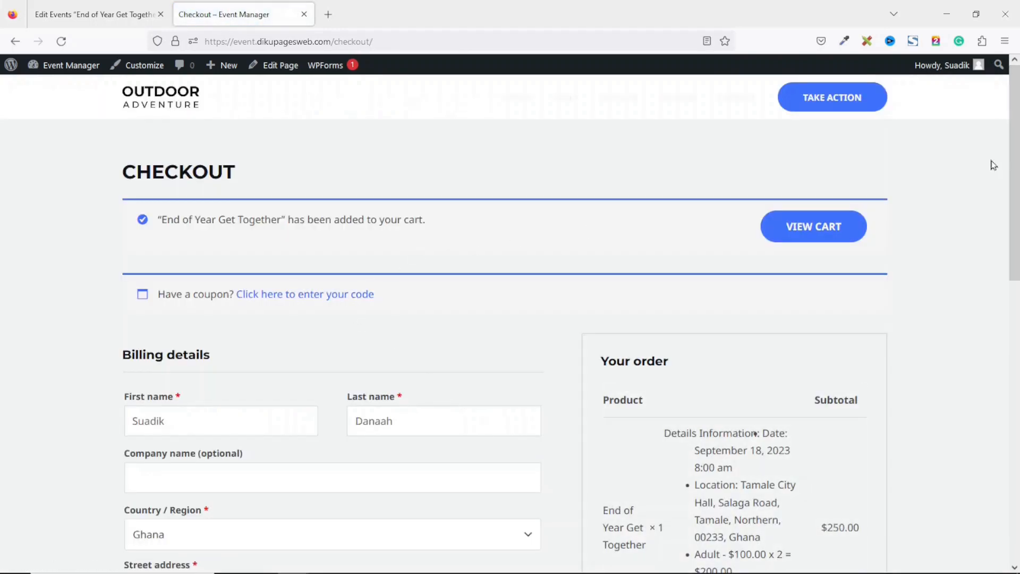
scroll(1014, 170, "down", 5)
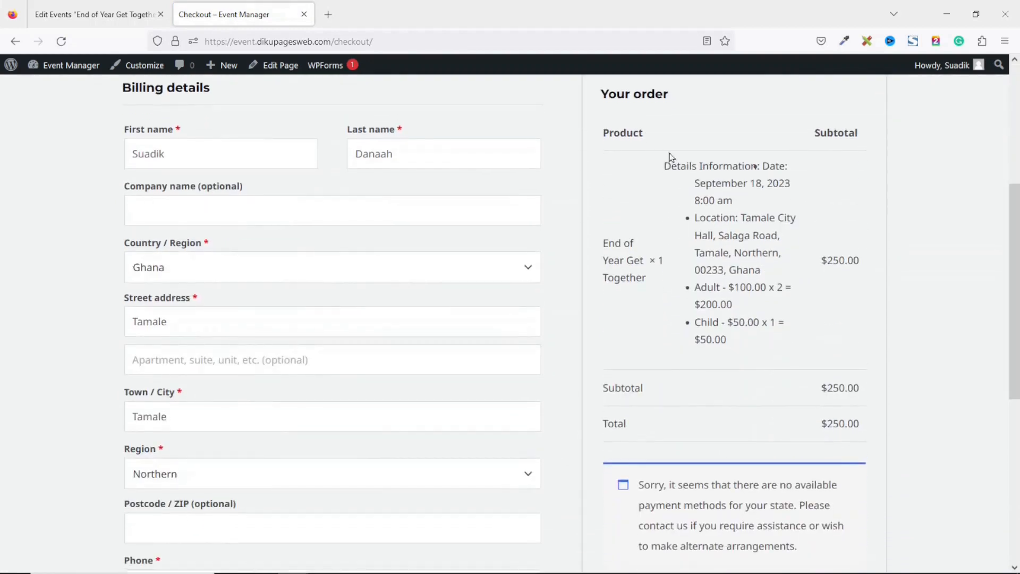
left_click_drag(662, 161, 793, 373)
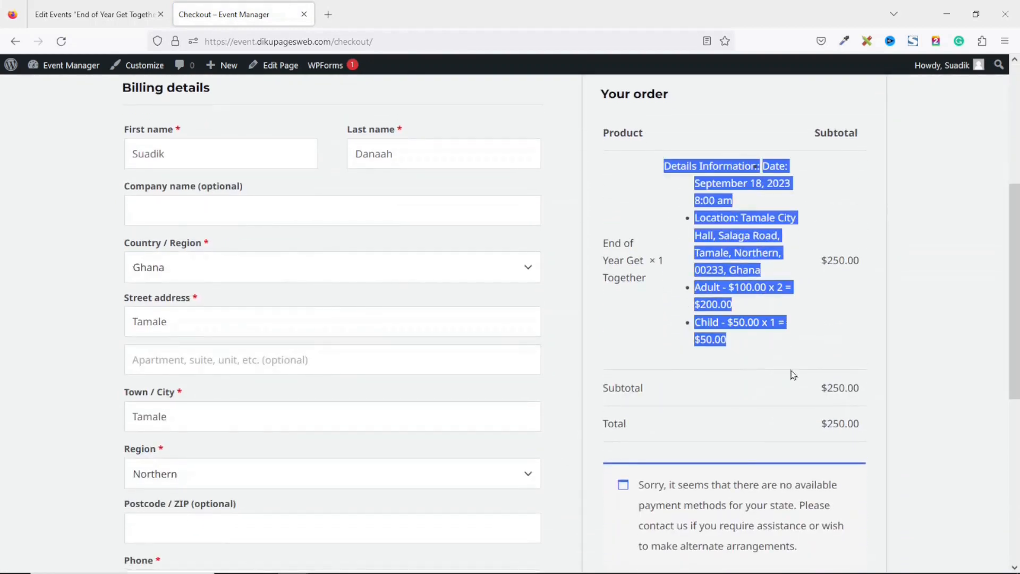
left_click(15, 44)
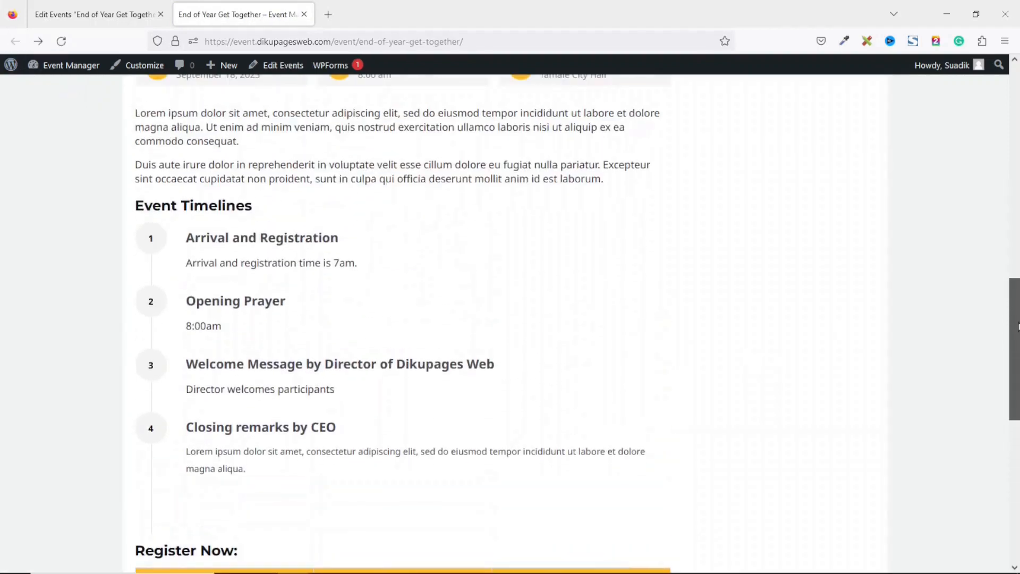
left_click_drag(1015, 314, 1006, 274)
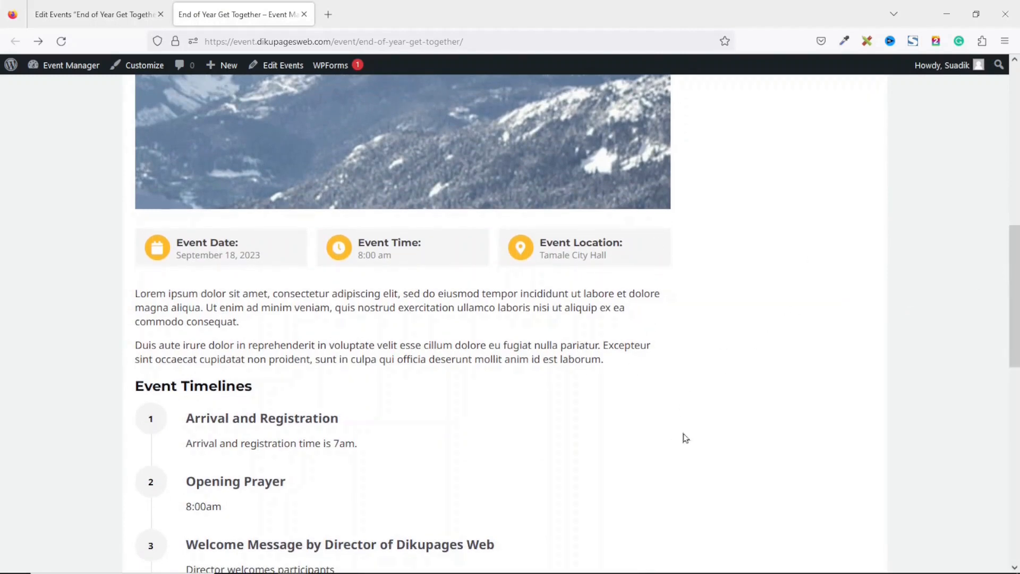
Go back to the Edit Events tab and open Events > Events Settings in a new tab
left_click(98, 14)
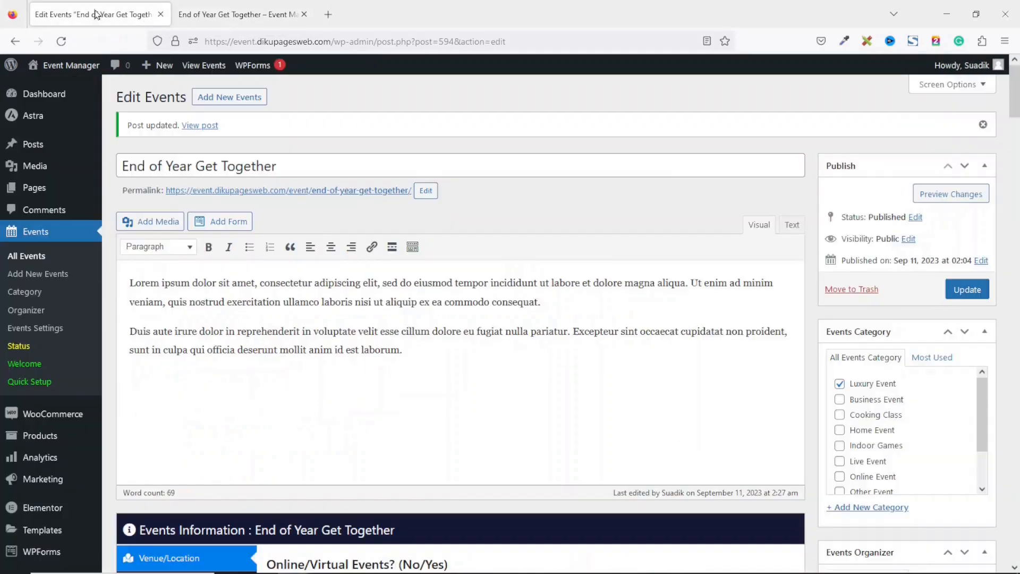
left_click_drag(1016, 89, 1018, 123)
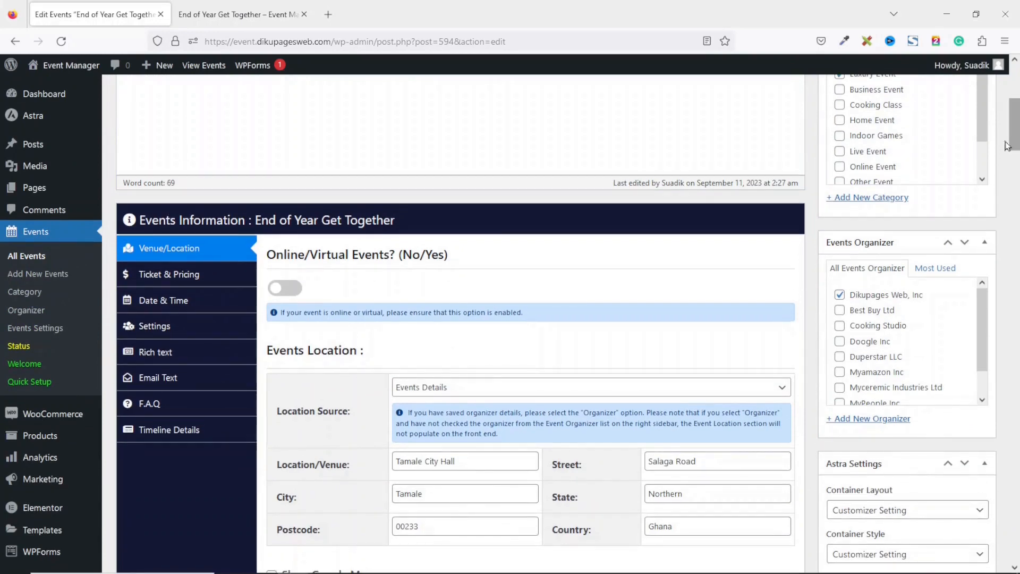
right_click(35, 332)
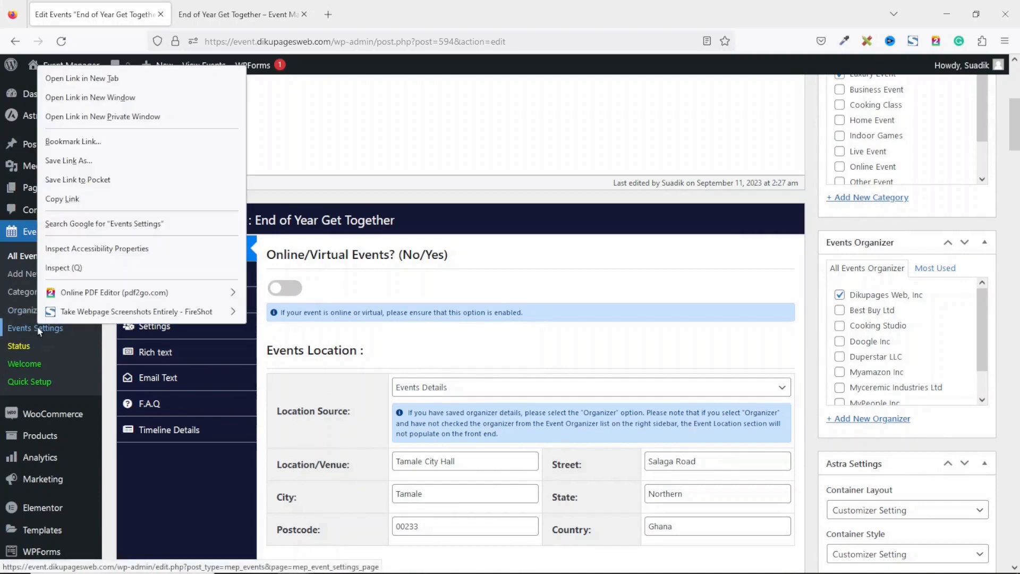
left_click(99, 77)
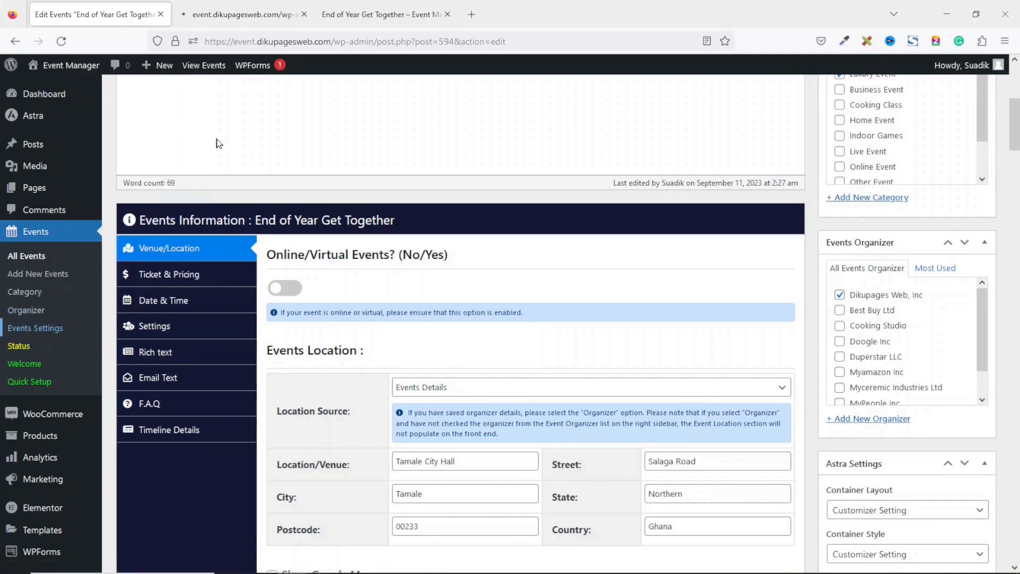
Set On/Off Speaker List to Yes under Single Event Settings, save, and close the tab
left_click(237, 14)
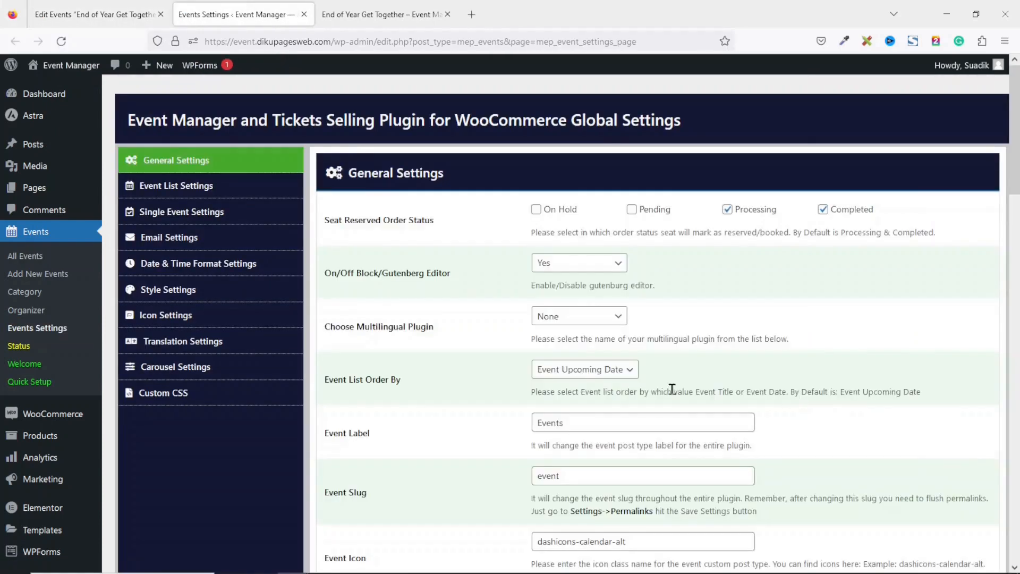
mouse_move(1015, 128)
left_mouse_down()
mouse_move(1011, 289)
mouse_move(1010, 128)
left_mouse_up()
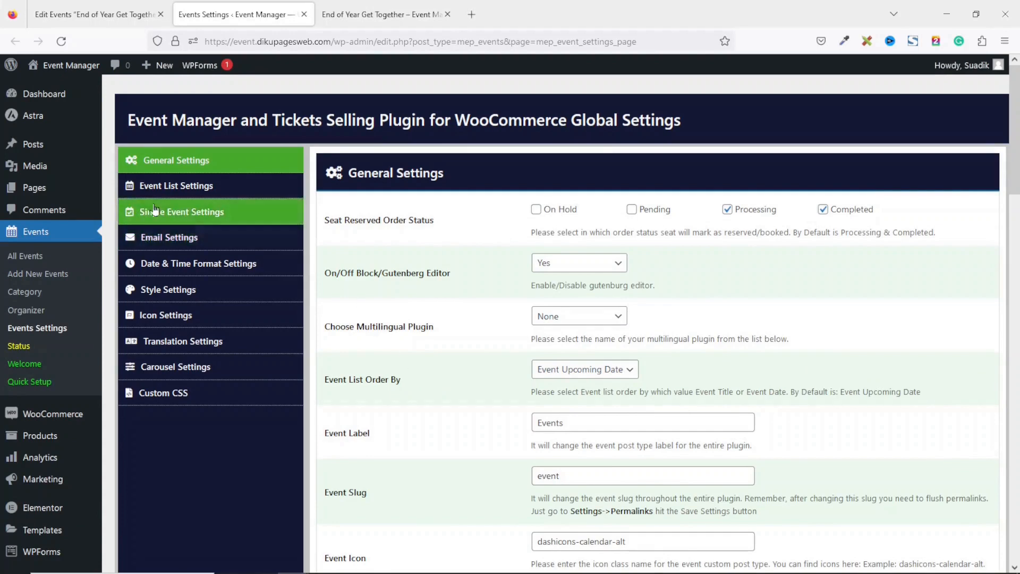
left_click(183, 215)
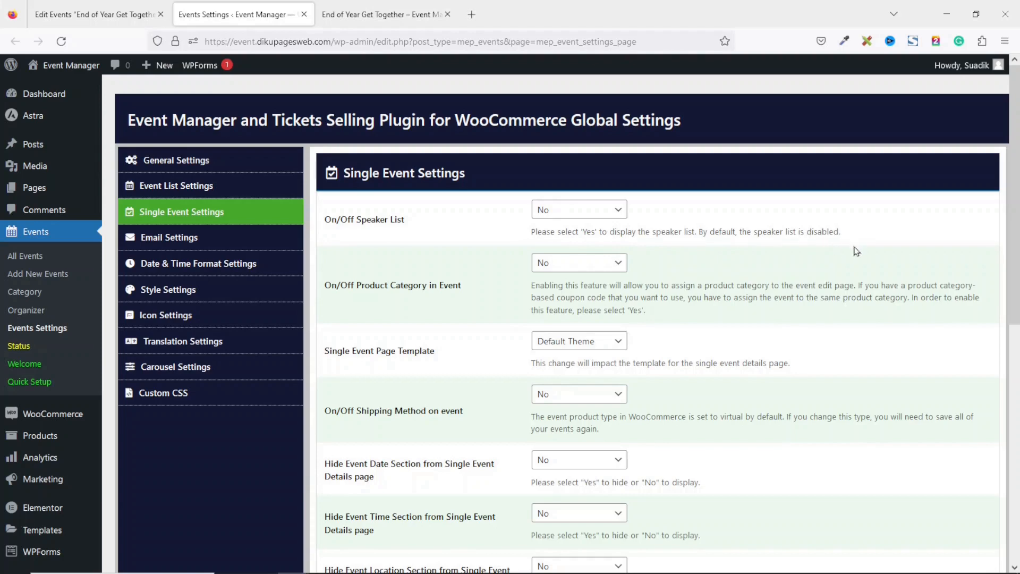
left_click(577, 212)
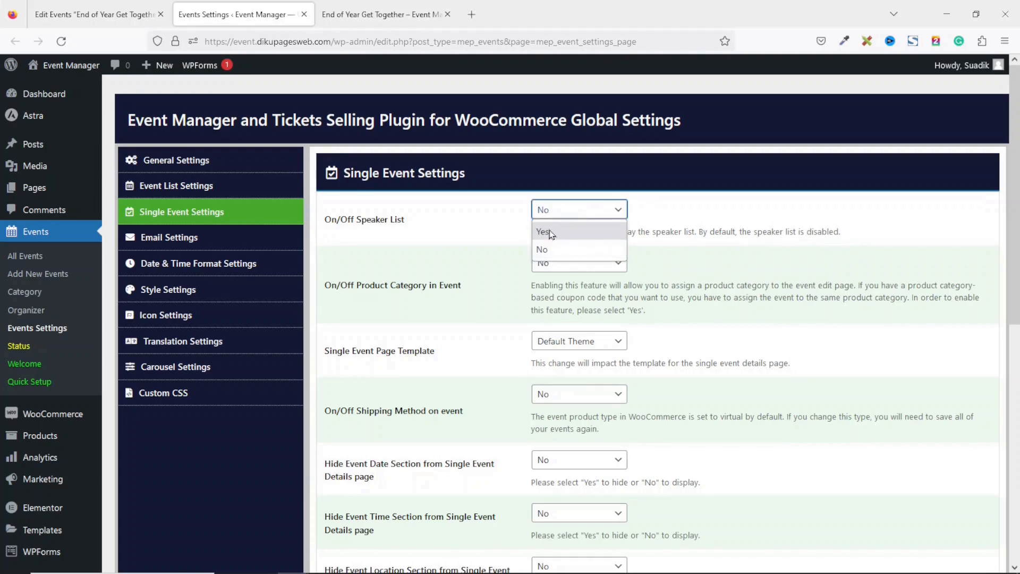
left_click(563, 235)
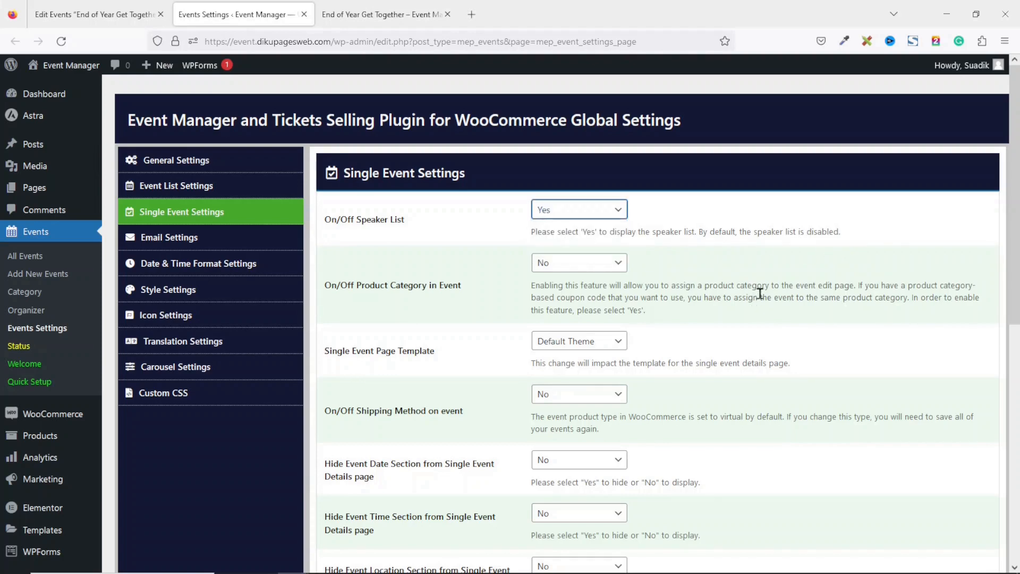
left_click_drag(1008, 248, 1009, 486)
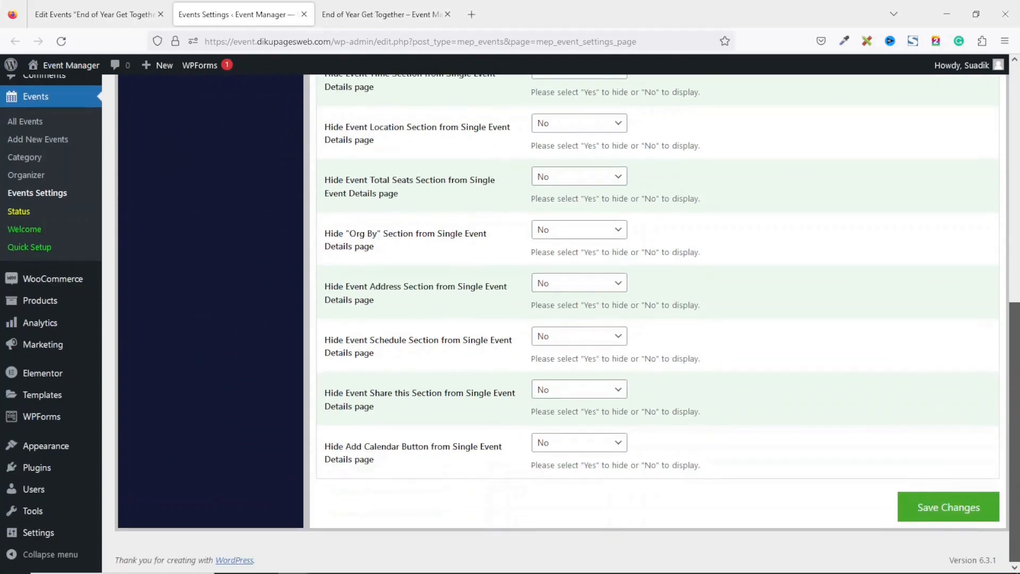
left_click(936, 511)
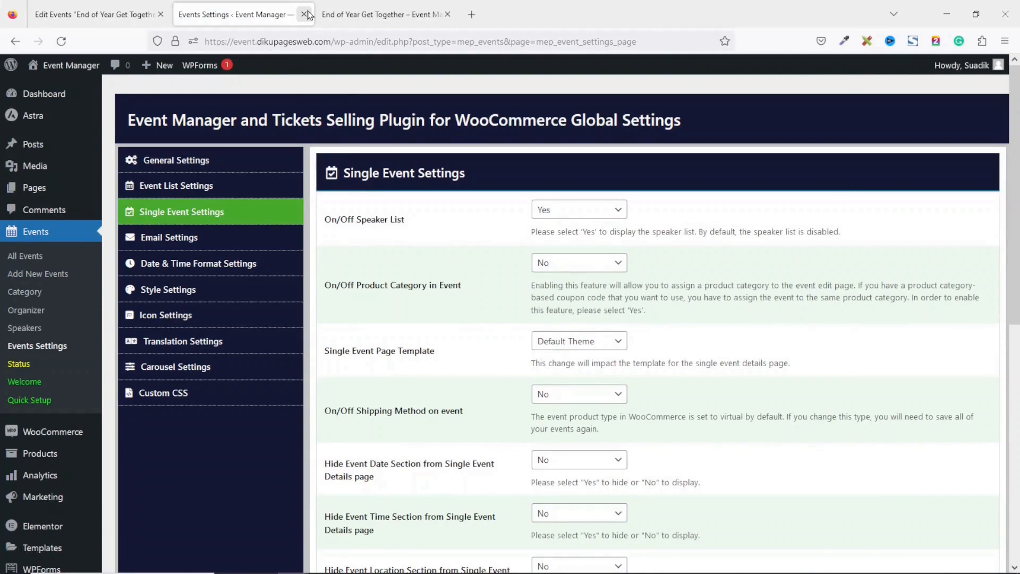
left_click(305, 15)
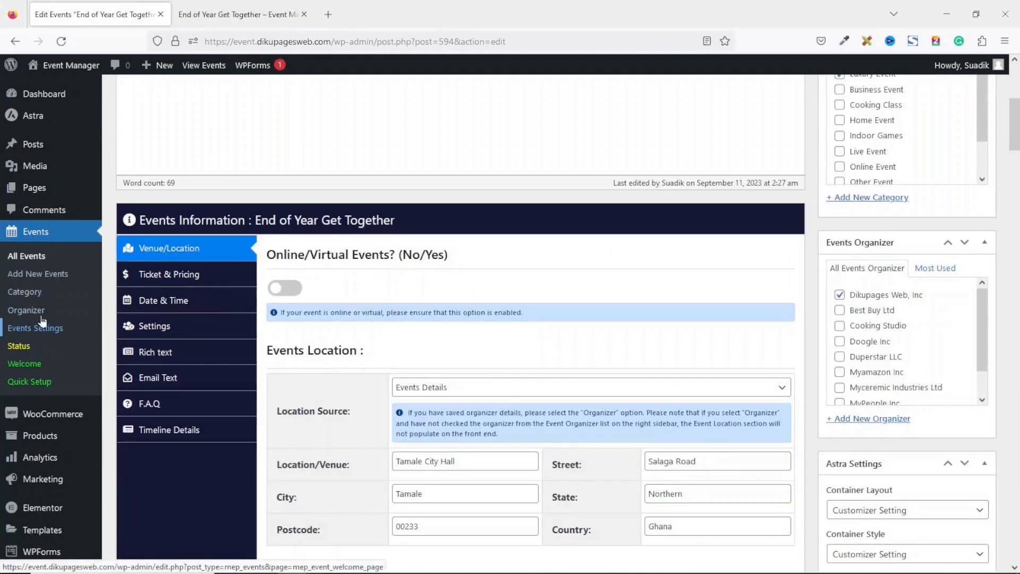
Reload the event editor and open Speaker Information to check its still-empty Speakers list
left_click(61, 42)
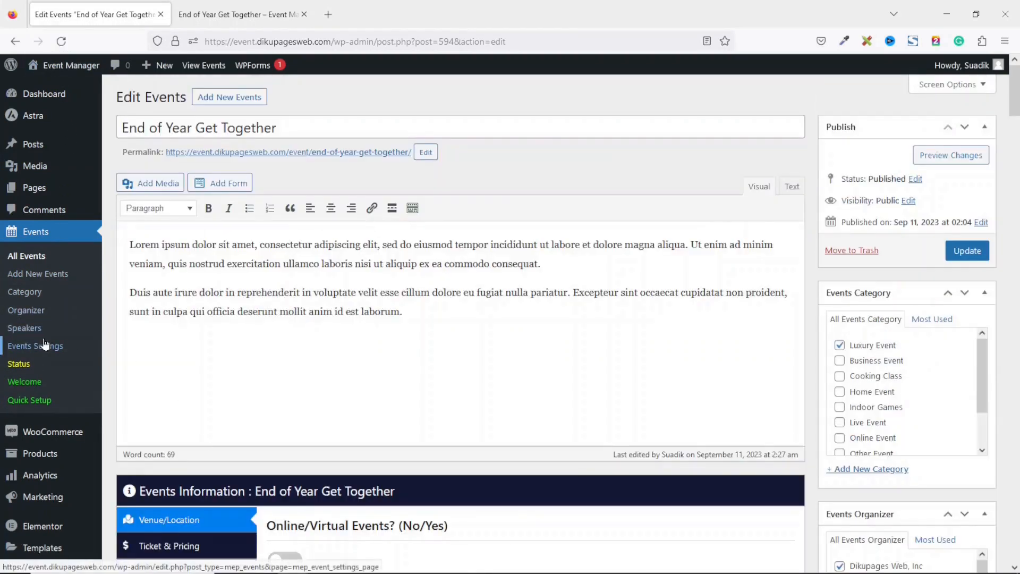
left_click_drag(1018, 104, 1018, 145)
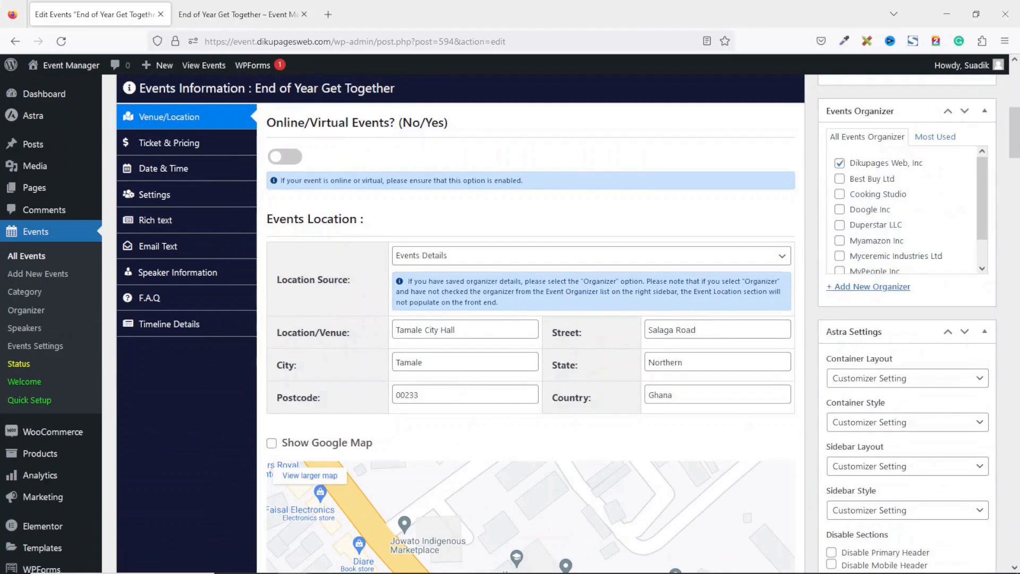
left_click(185, 272)
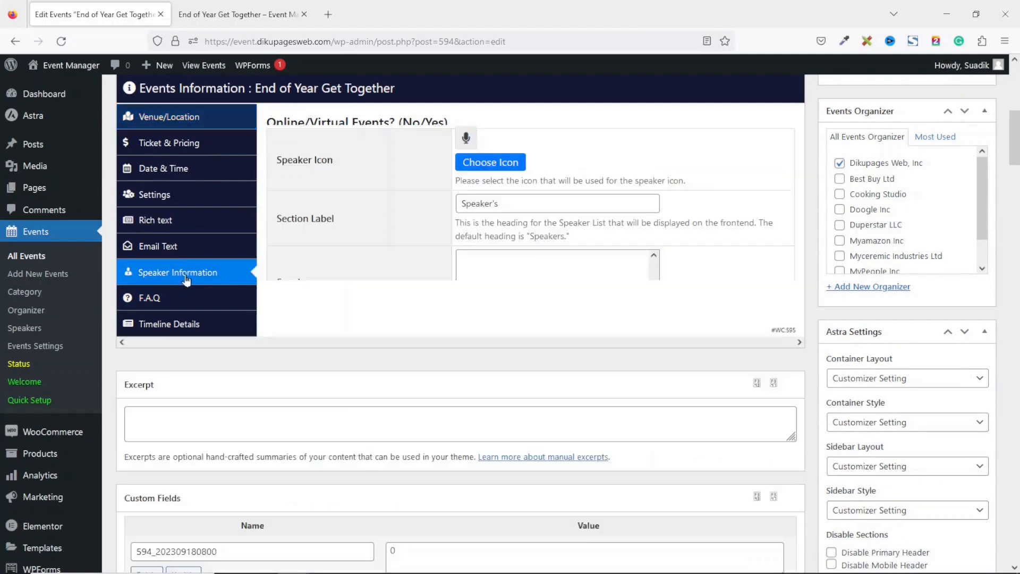
left_click_drag(1017, 137, 1017, 125)
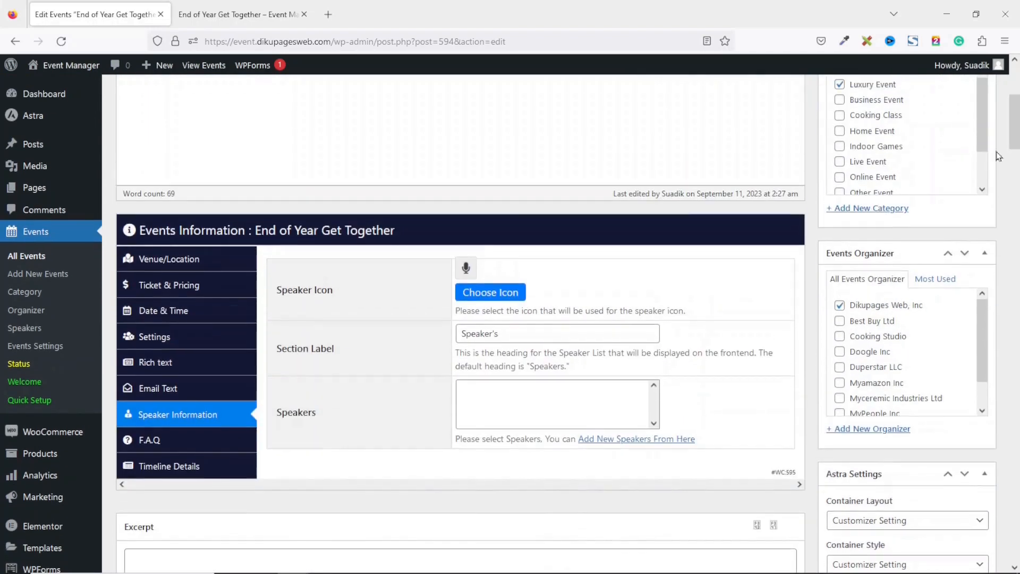
left_click(556, 413)
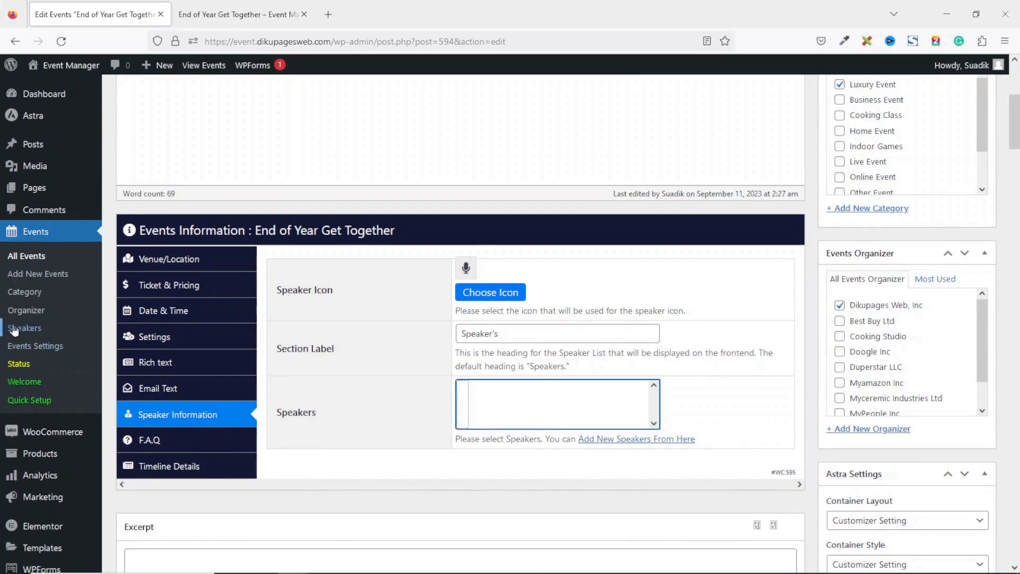
Start a new speaker entry and turn off fullscreen editing
left_click(628, 440)
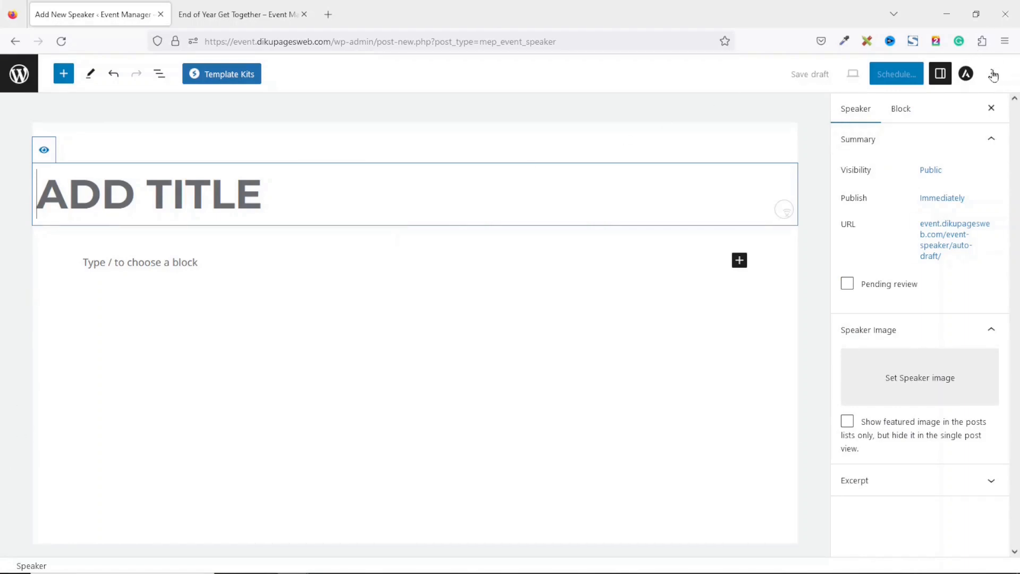
left_click(991, 76)
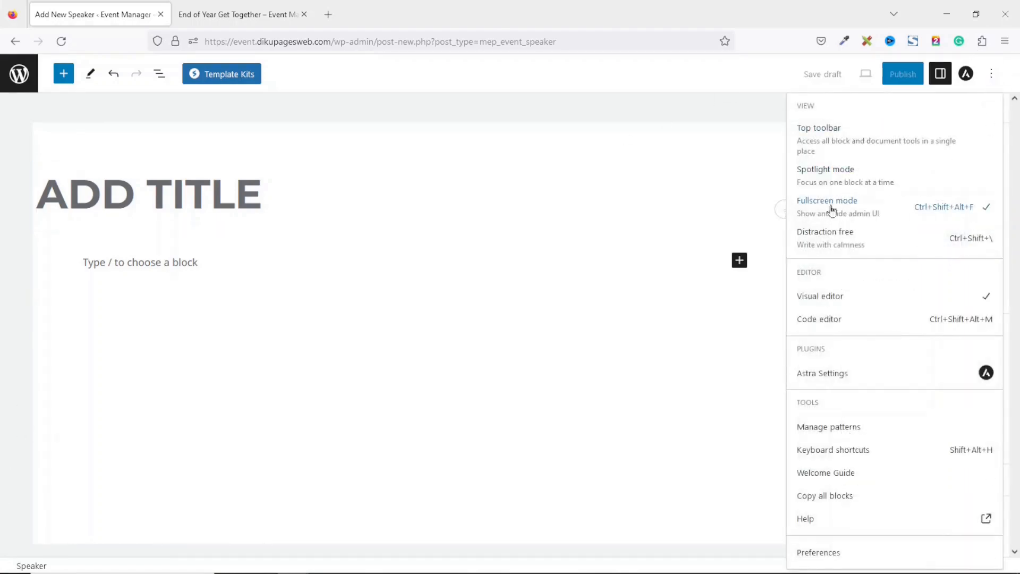
left_click(865, 218)
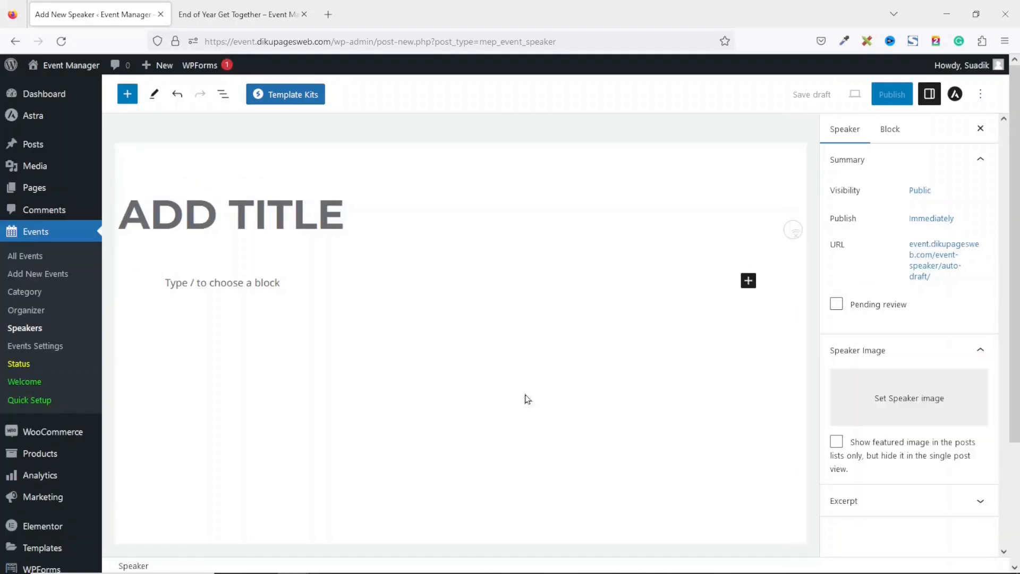
Title the speaker with their full name and describe them as 'CEO of Dikupages Web, Inc.'
left_click(227, 214)
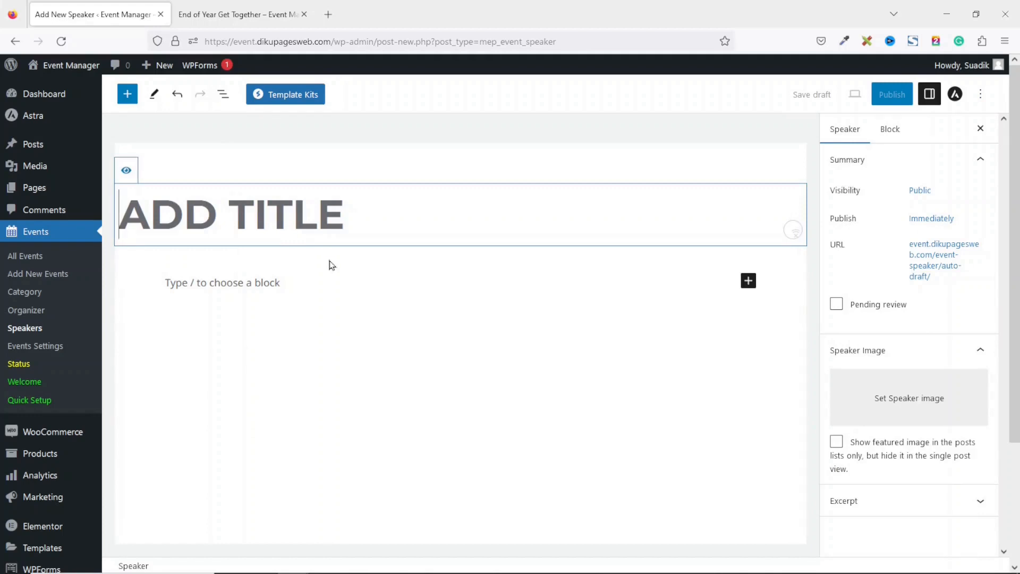
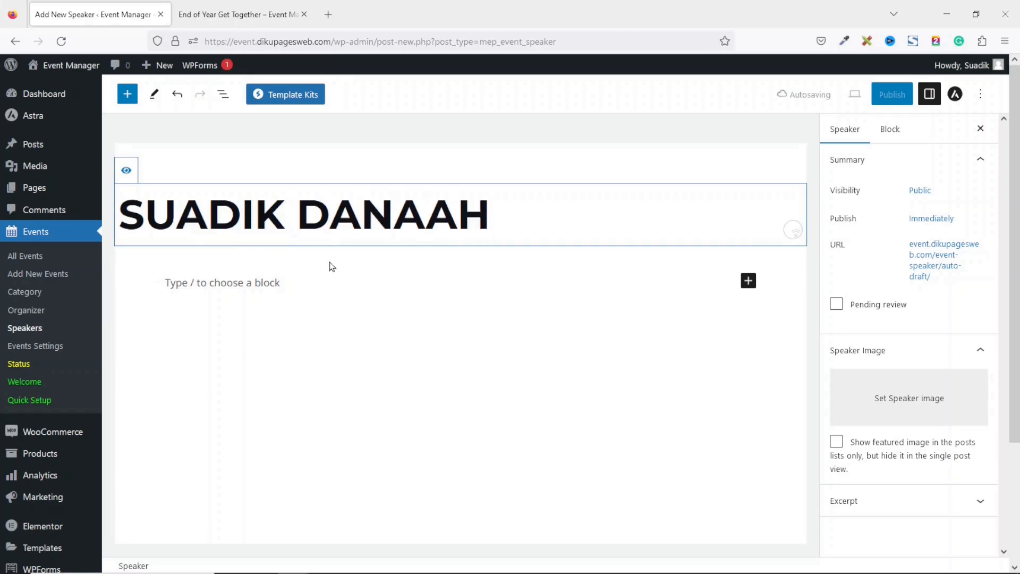
left_click(218, 283)
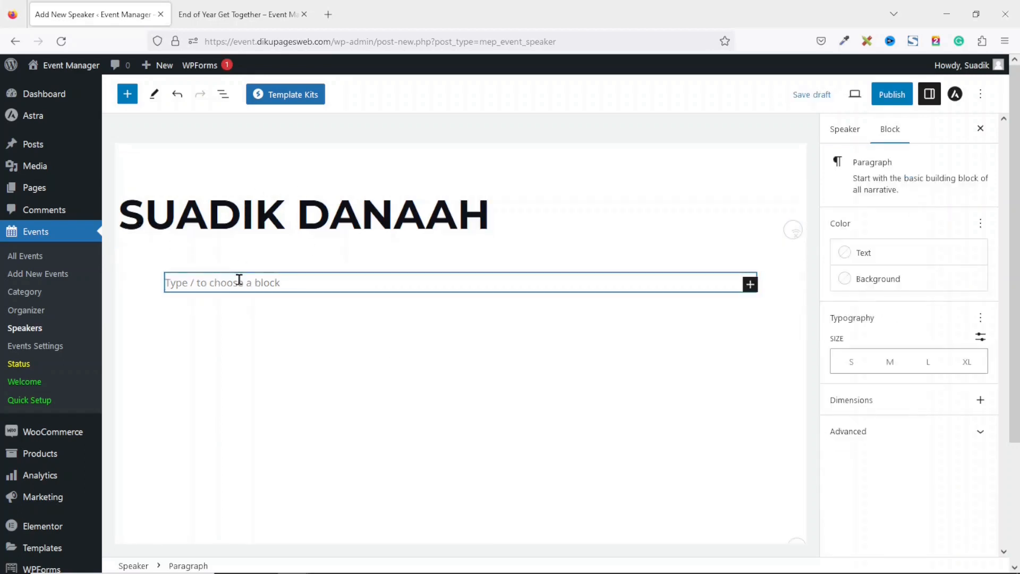
type("c")
key("BackSpace")
type("CEO of")
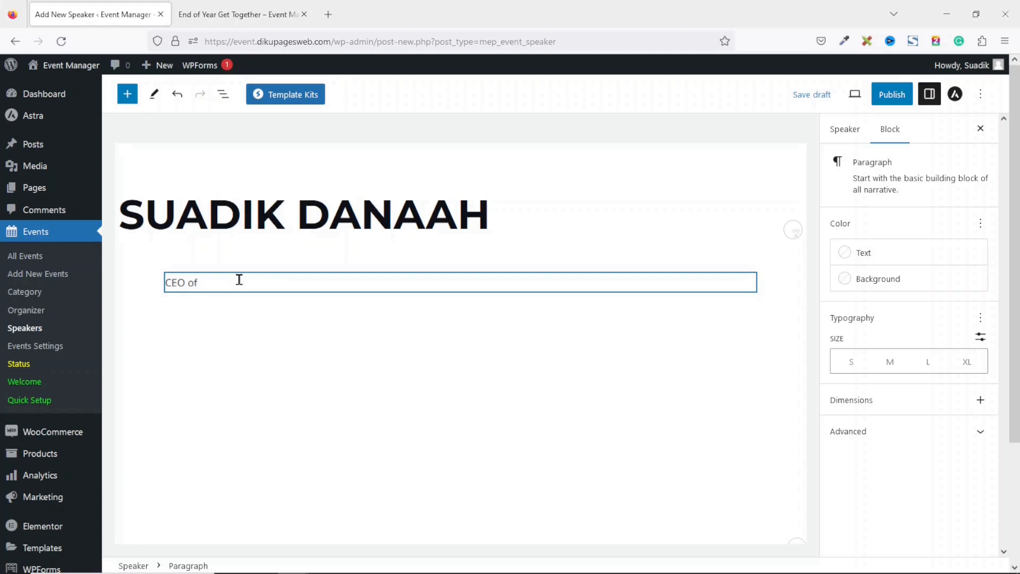
type(" Dikupages Web, Inc.")
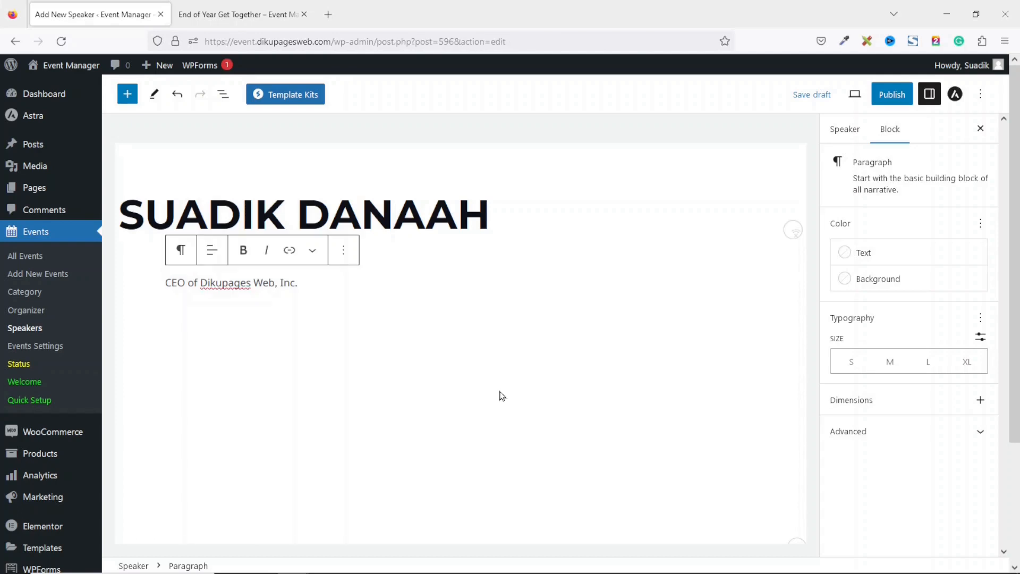
left_click(840, 133)
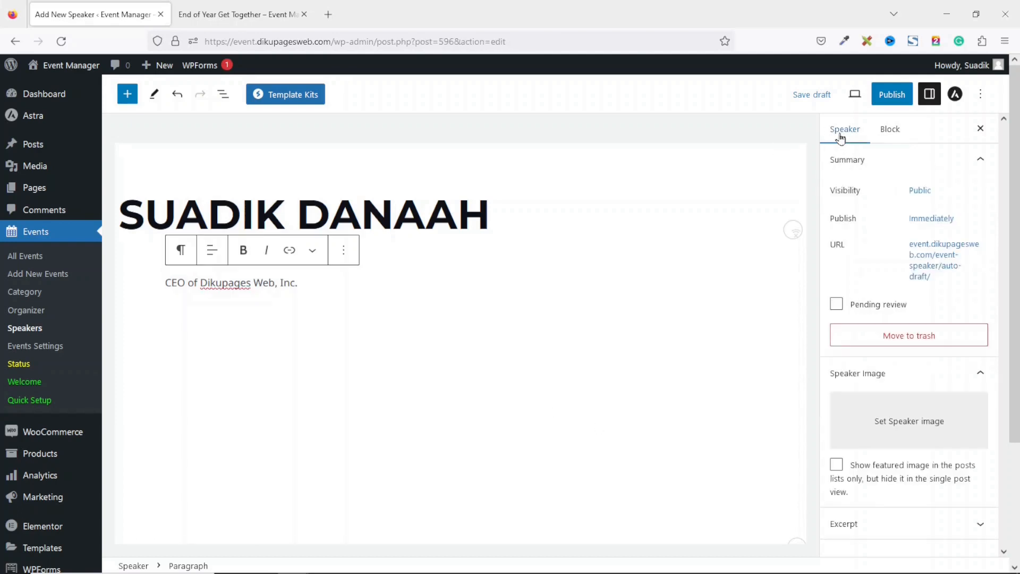
Upload staff-1.jpg and set it as the speaker image
left_click(905, 433)
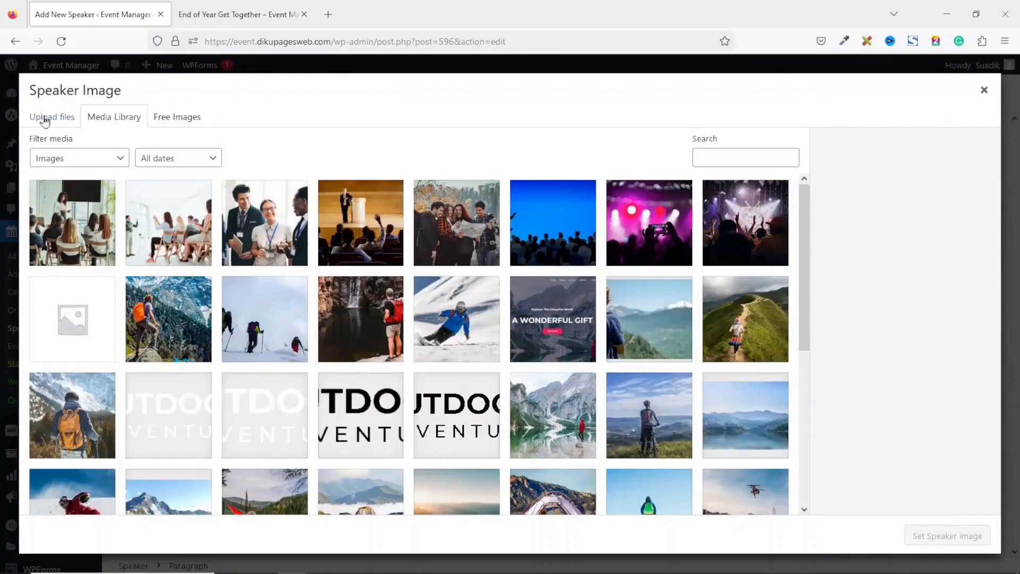
left_click(45, 121)
left_click(508, 325)
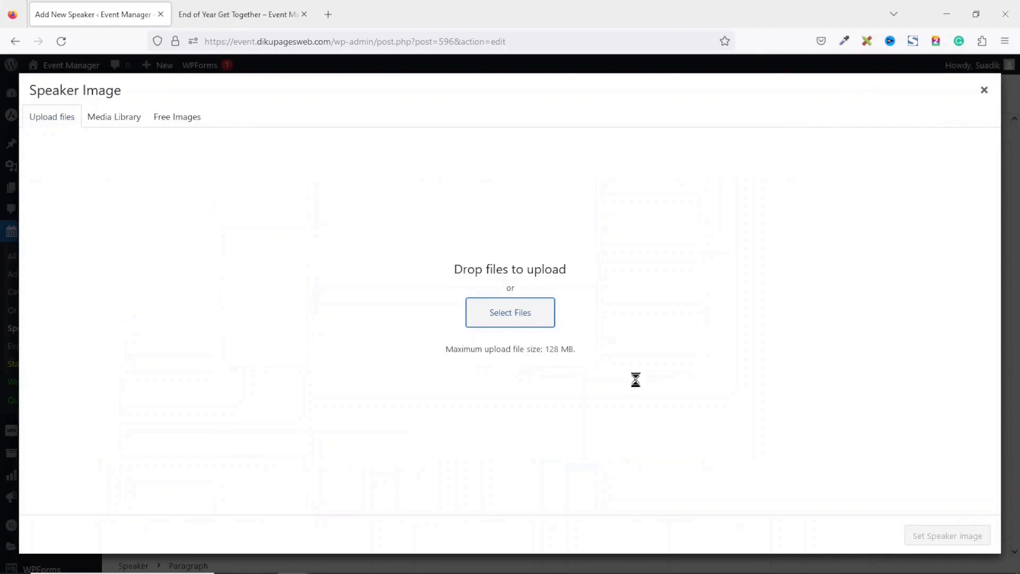
left_click(572, 238)
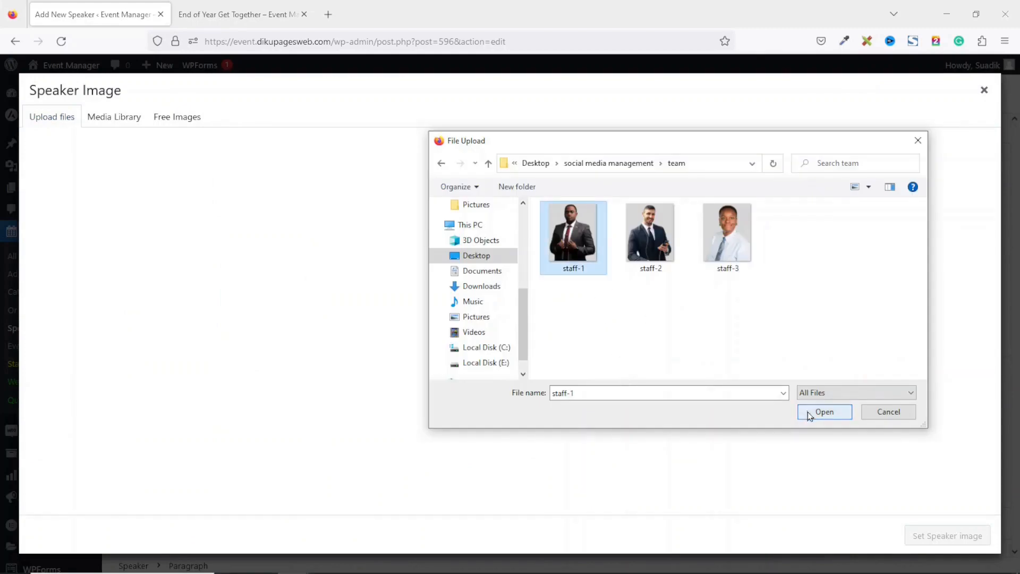
left_click(810, 413)
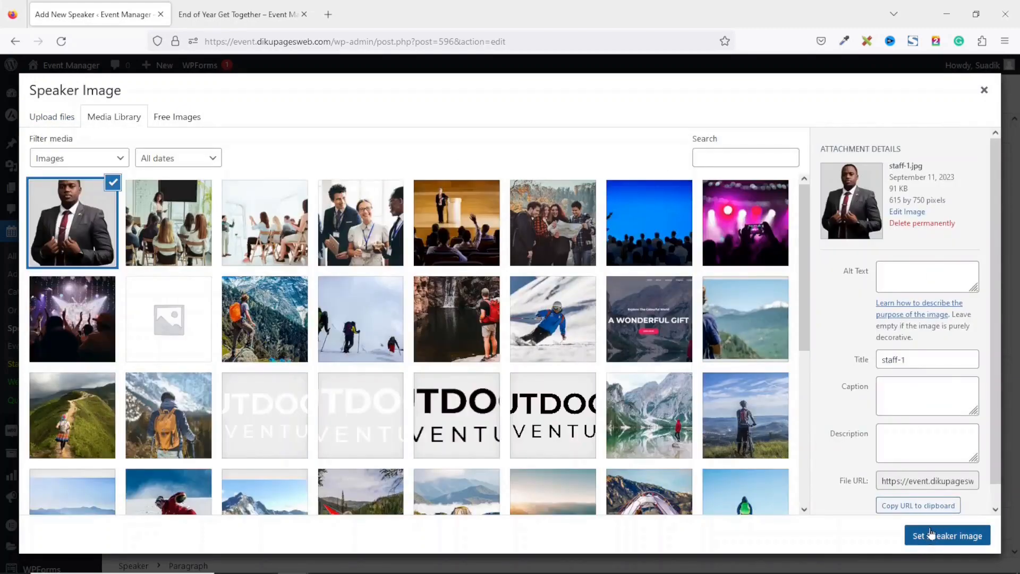
left_click(930, 537)
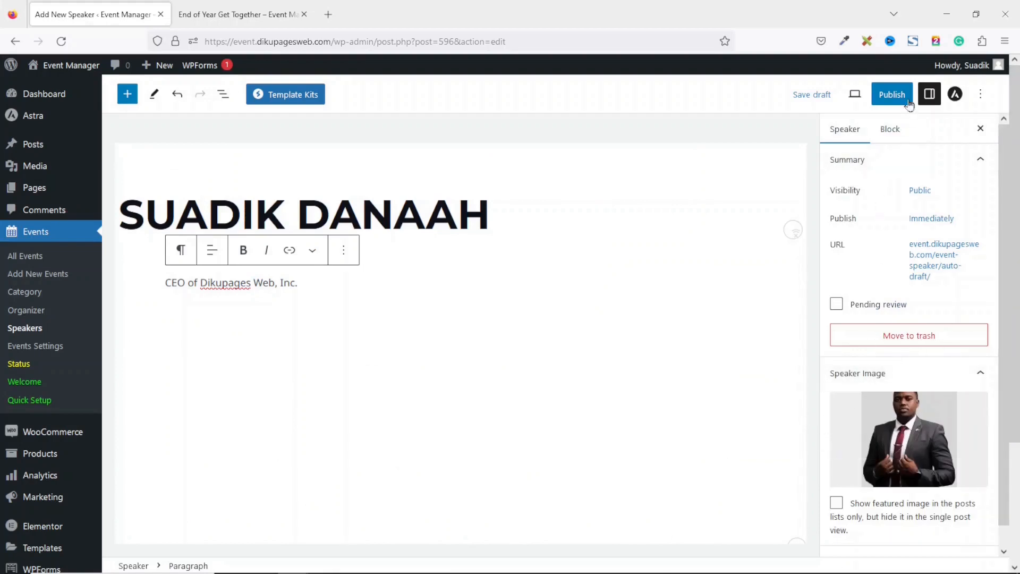
Publish the first speaker and start a new speaker entry from the Speakers list
left_click(892, 94)
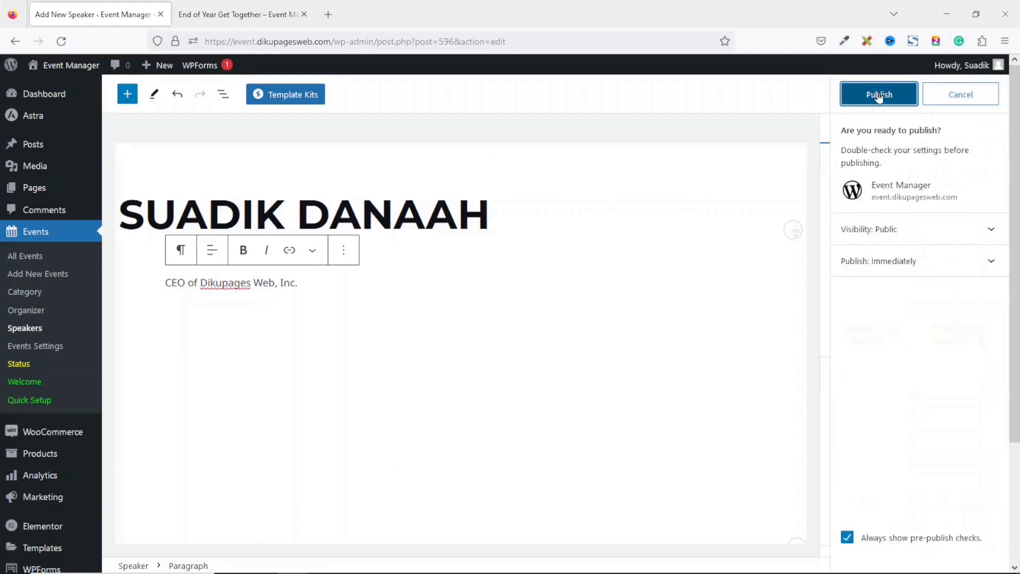
left_click(879, 96)
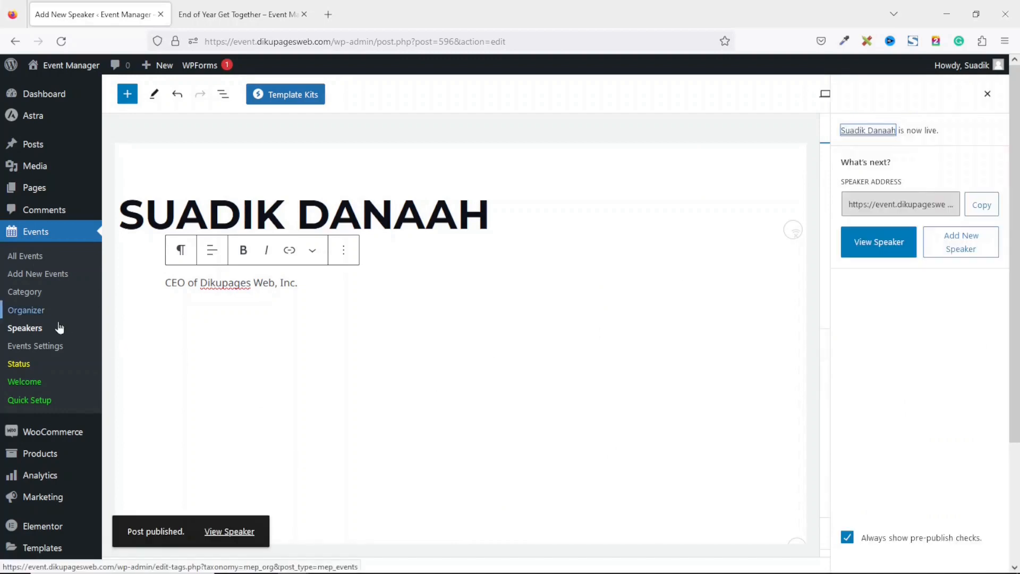
left_click(20, 331)
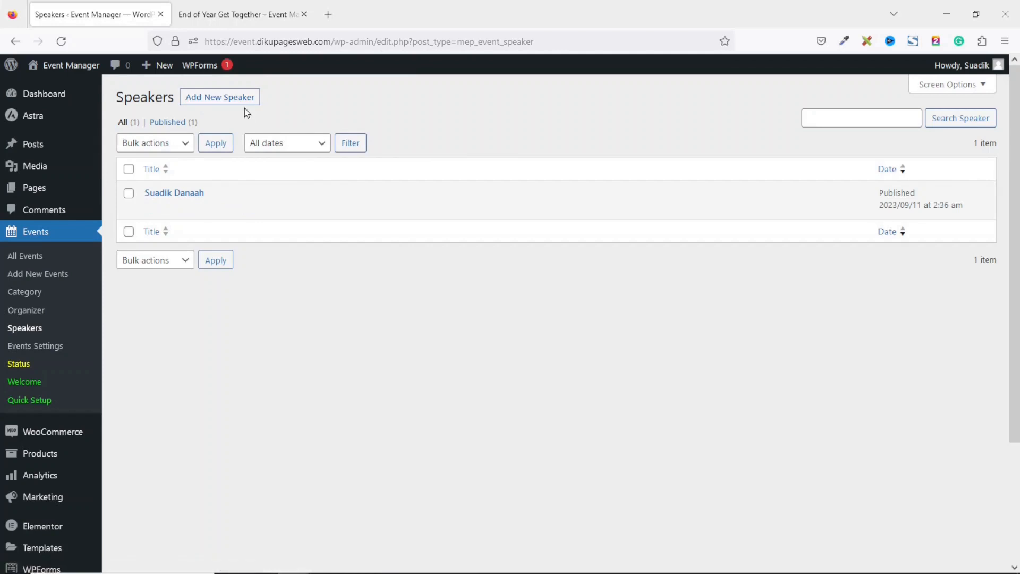
left_click(216, 101)
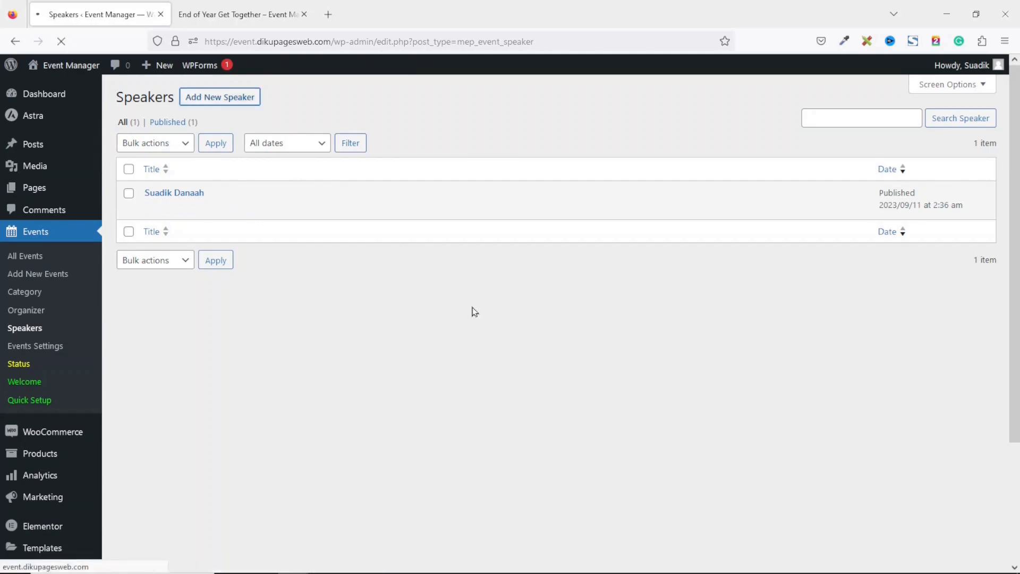
Enter the second speaker's full name and the description 'CEO of ABC Limited'
type("JOHN")
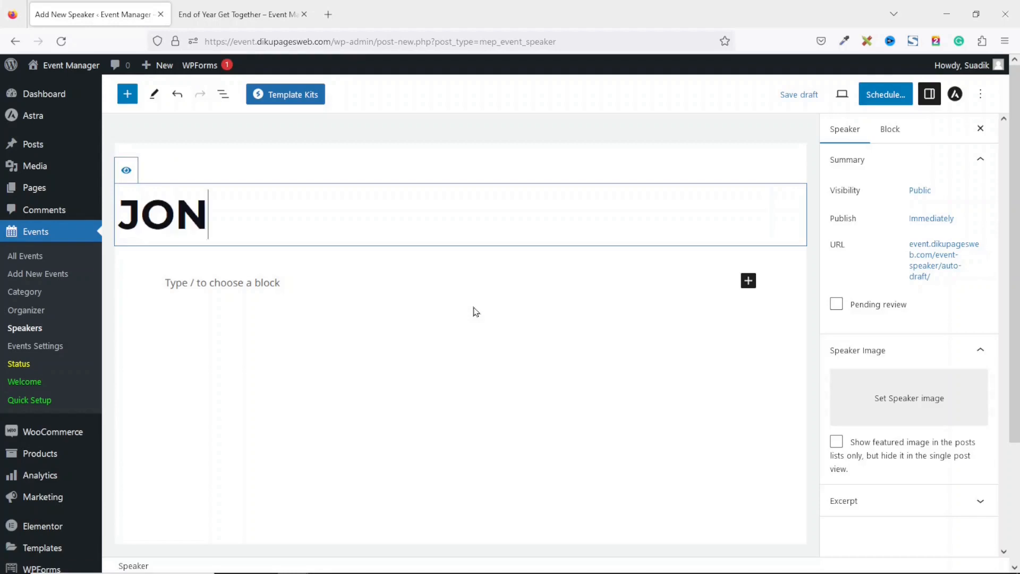
key("BackSpace")
type("HN")
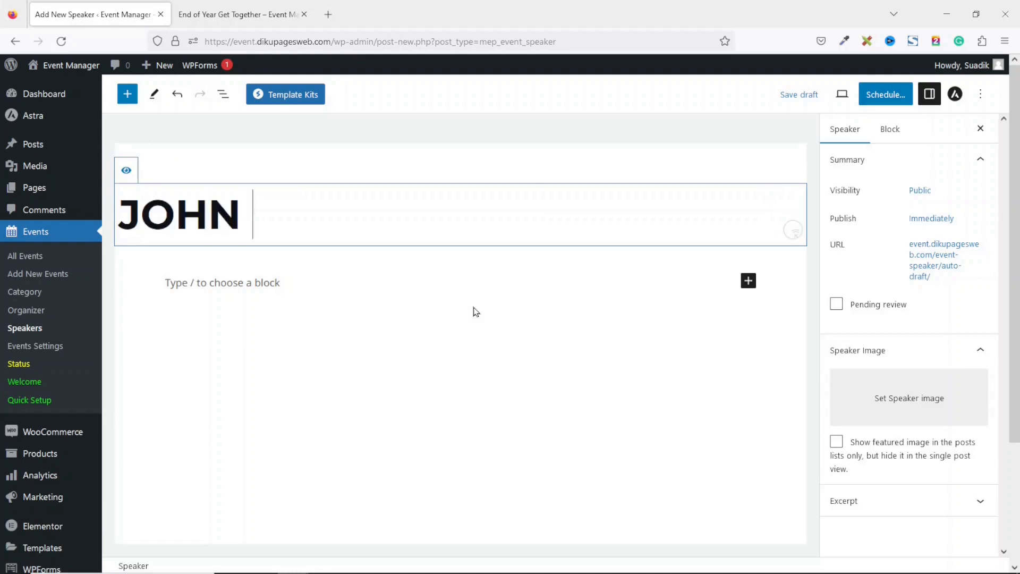
type(" DEO")
left_click(305, 282)
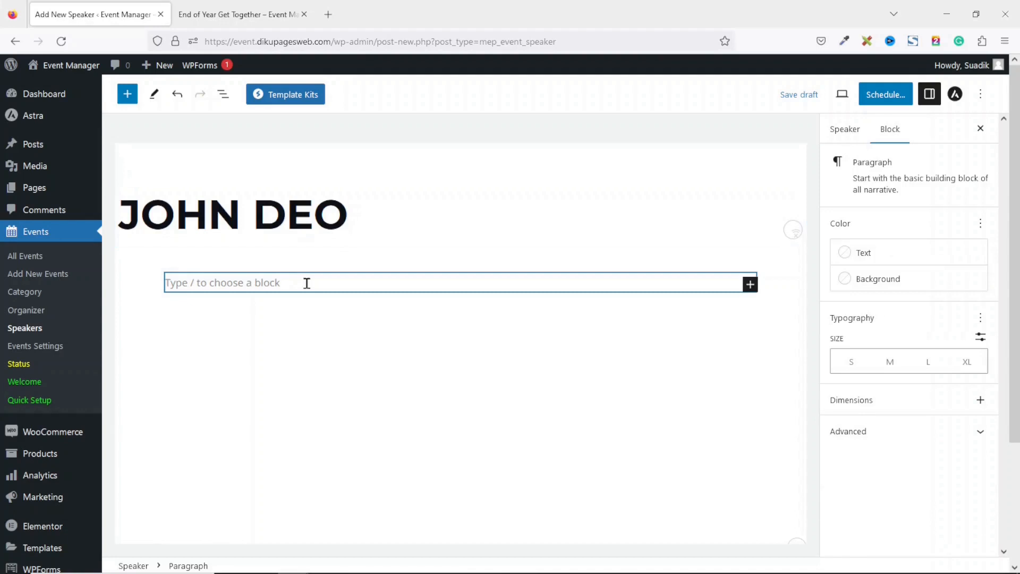
type("CEO of ABC Limited")
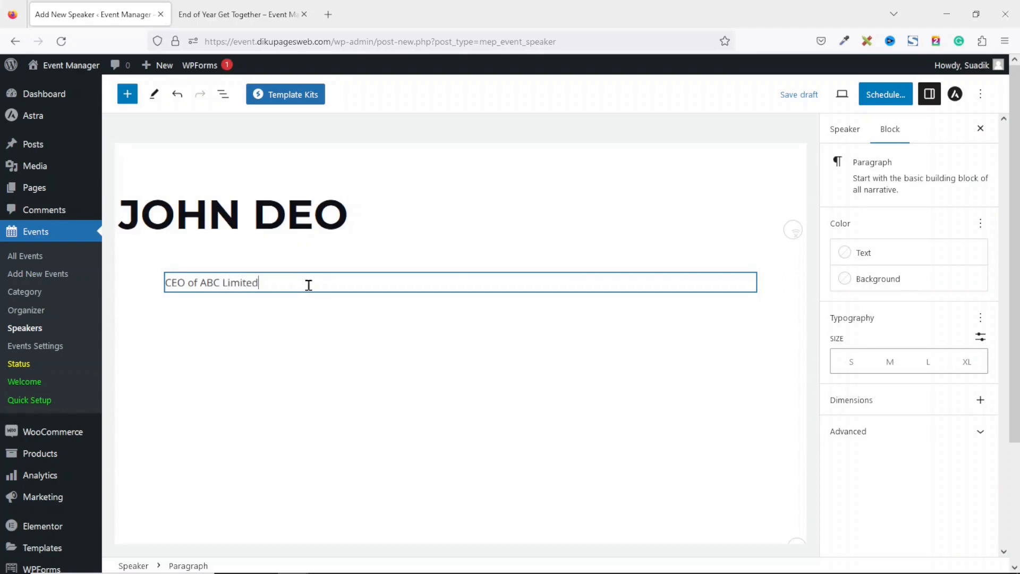
left_click(852, 128)
Set the hiker photo image-1 as speaker image, publish, and return to Speakers
left_click(895, 403)
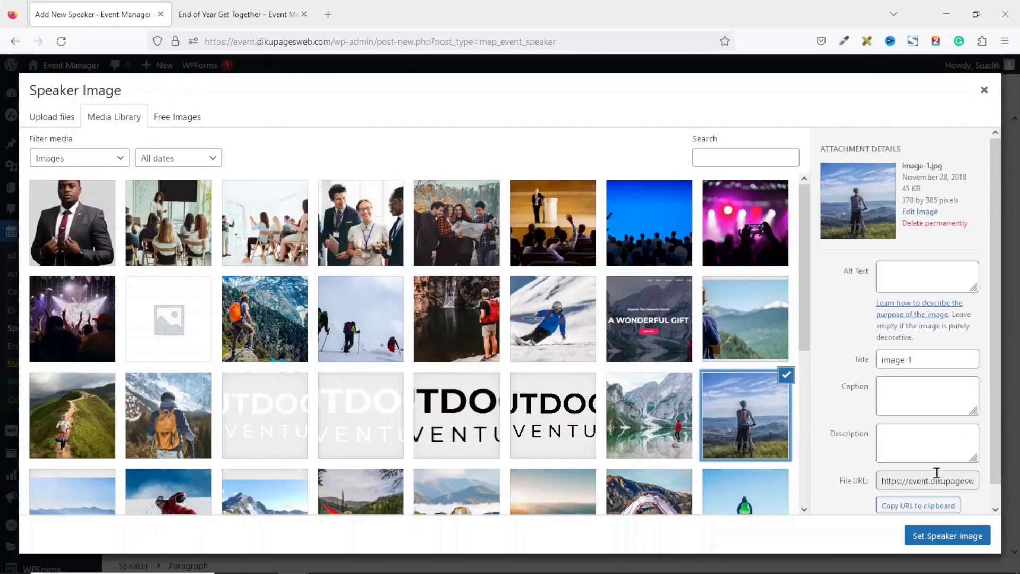
left_click(927, 538)
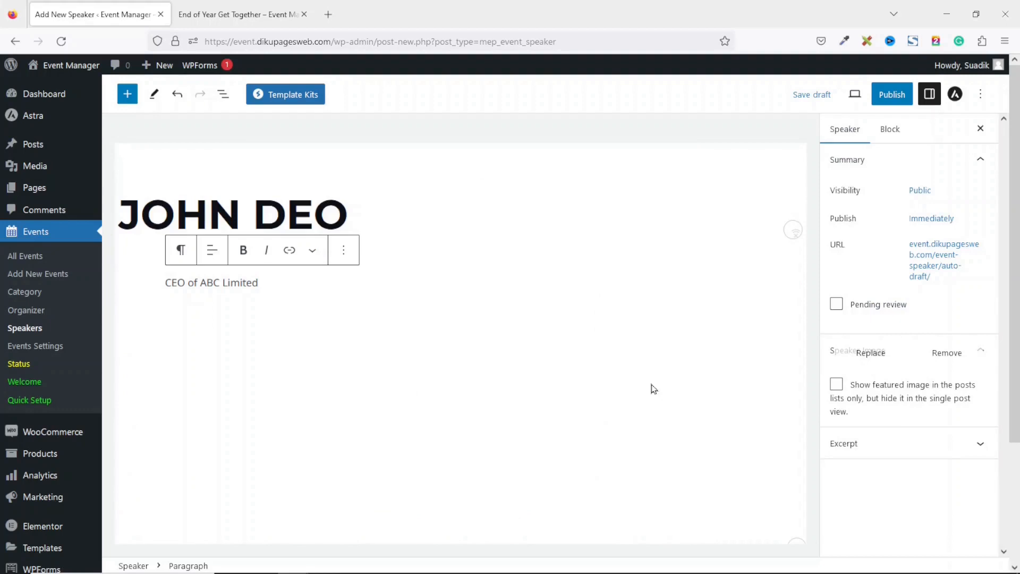
left_click(888, 94)
left_click(887, 95)
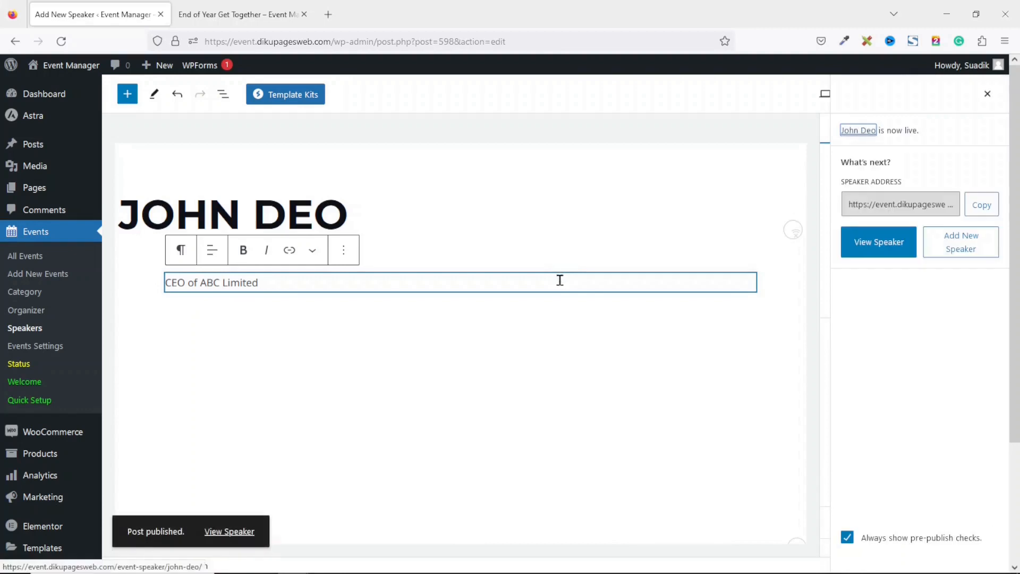
left_click(35, 329)
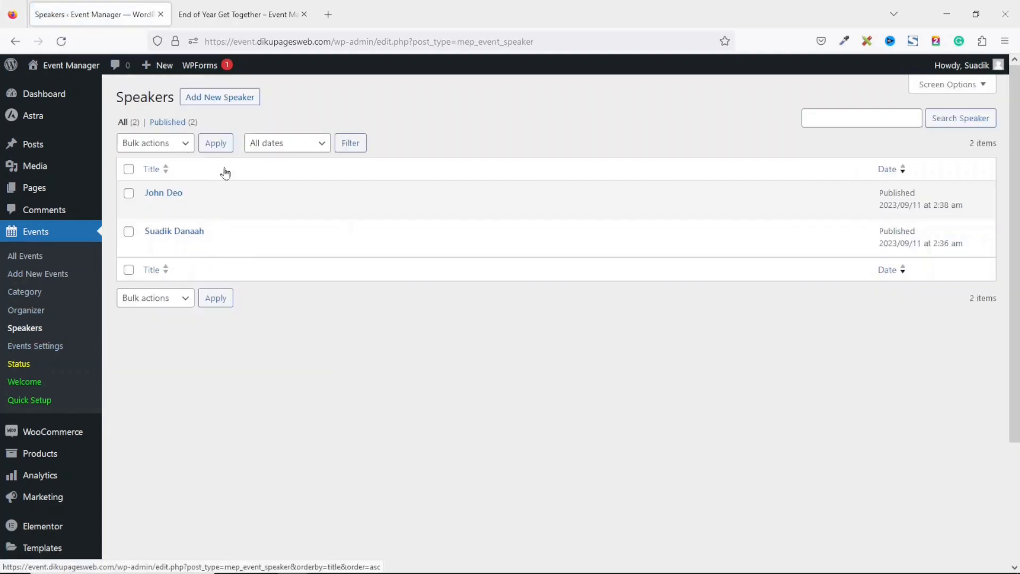
Edit End of Year Get Together and select both published speakers in its Speakers field
left_click(40, 260)
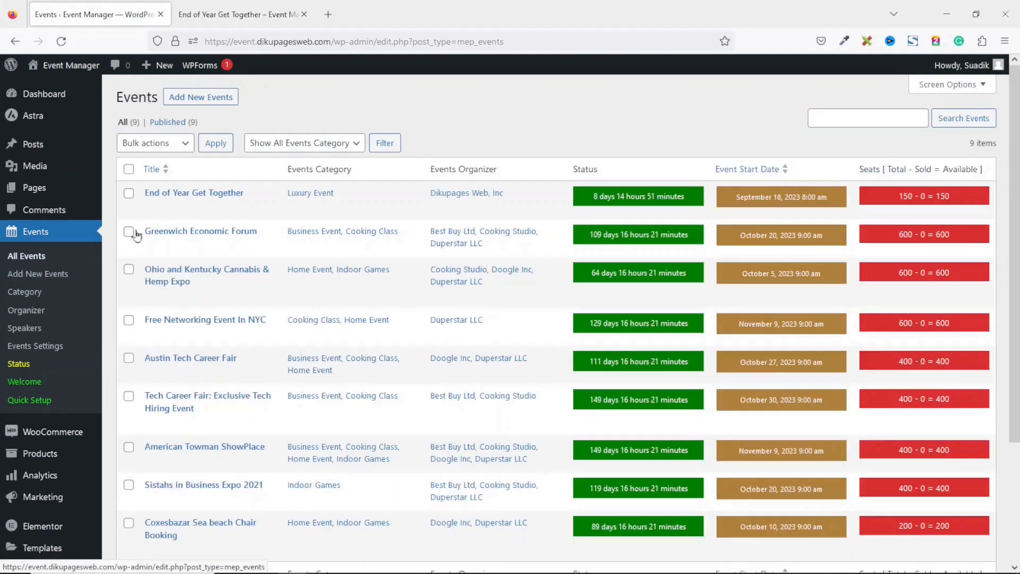
left_click(149, 211)
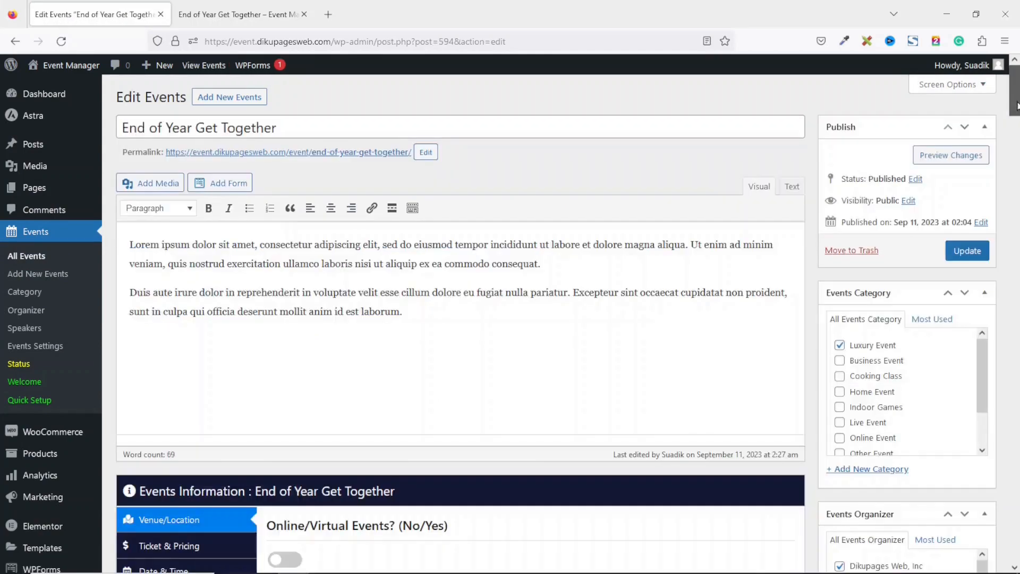
left_click_drag(1016, 105, 1016, 161)
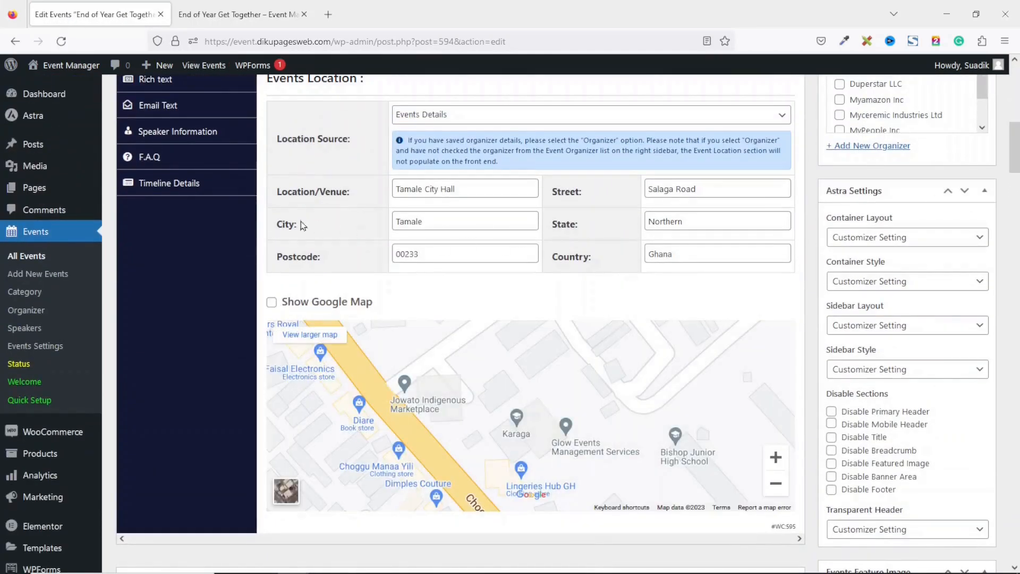
left_click(185, 137)
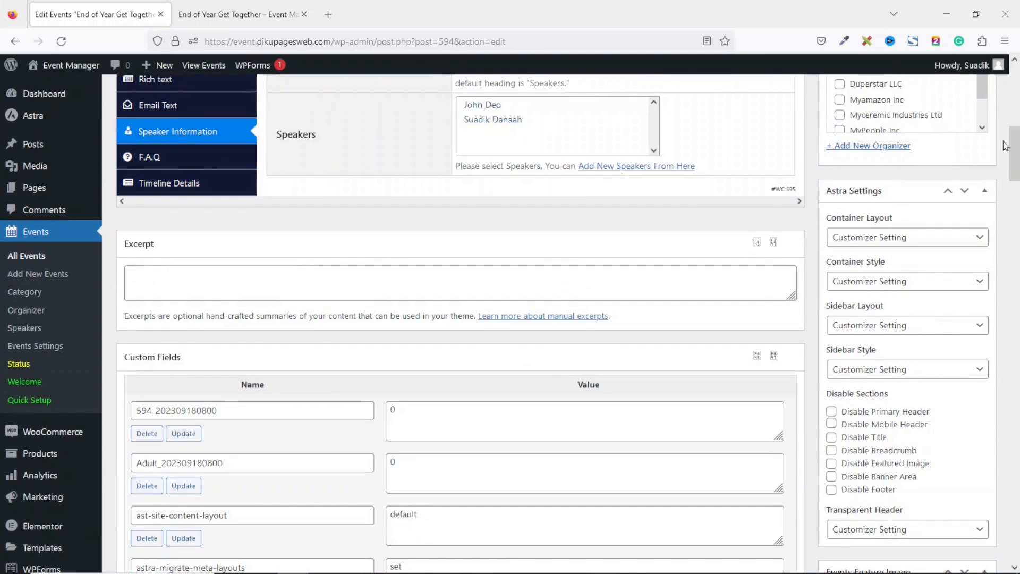
scroll(300, 306, "up", 4)
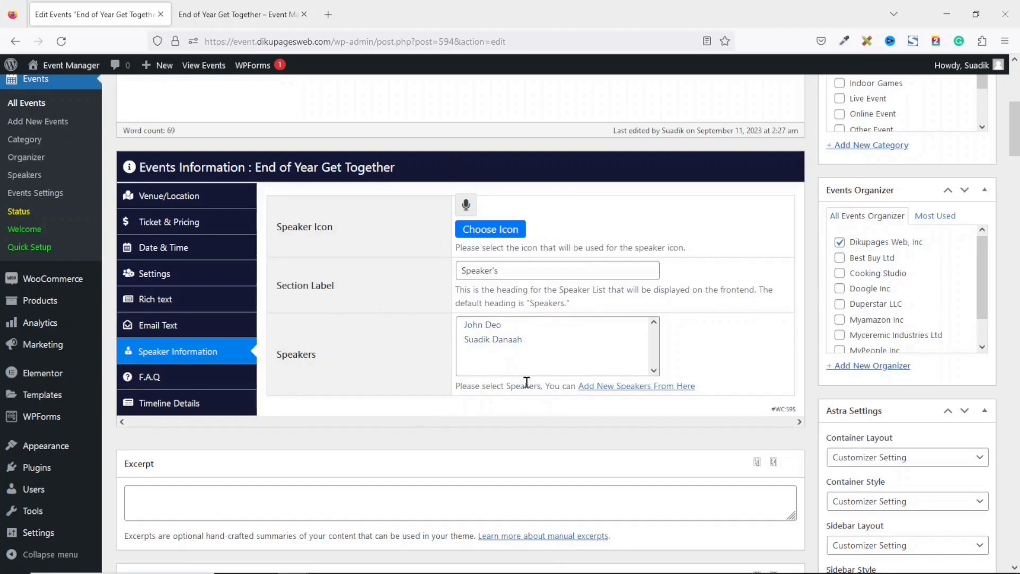
left_click(488, 339)
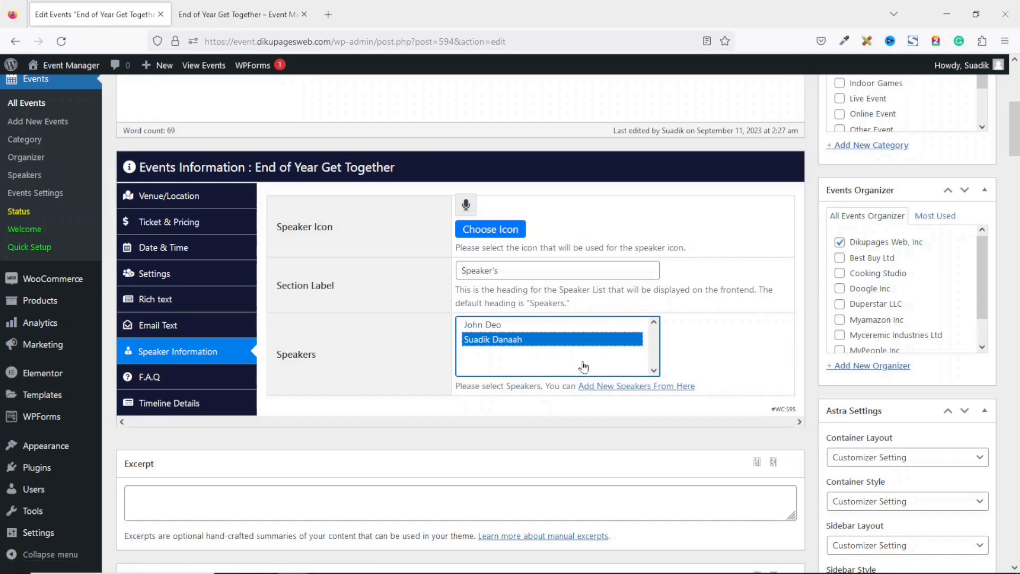
left_click(505, 325, "ctrl")
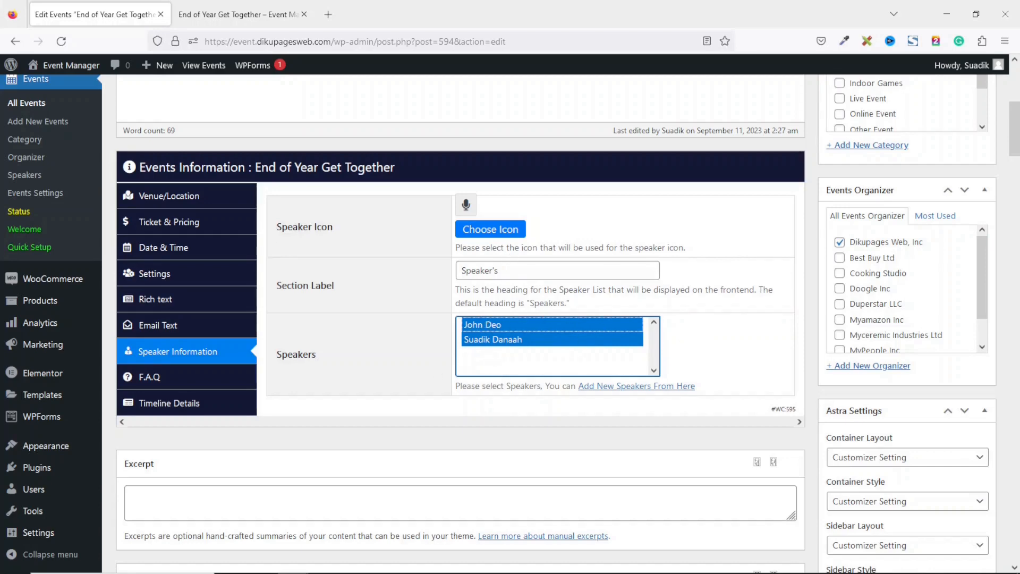
scroll(1005, 173, "up", 5)
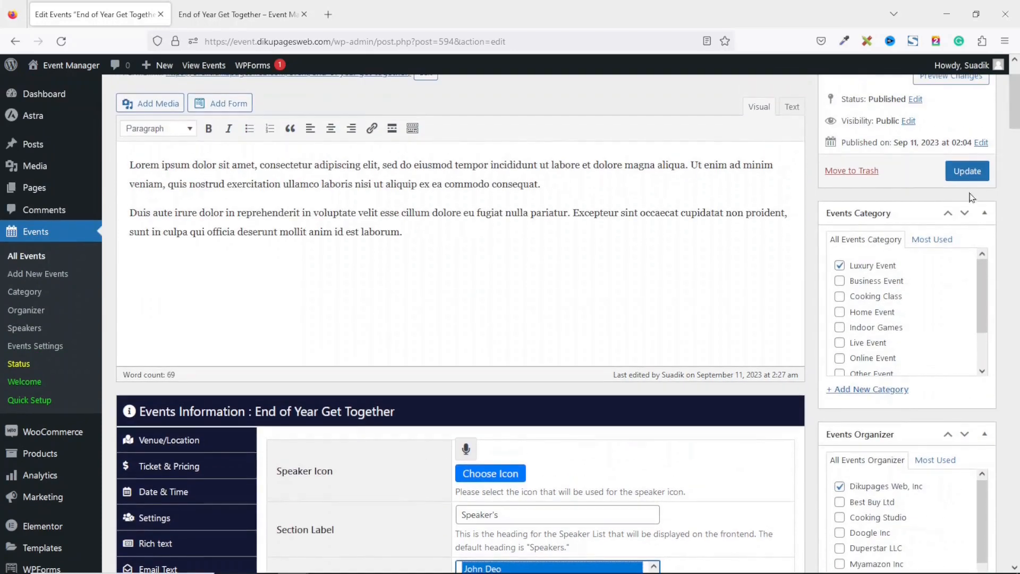
Update the event, verify both speakers on its public page, and open the first speaker's profile
left_click(966, 171)
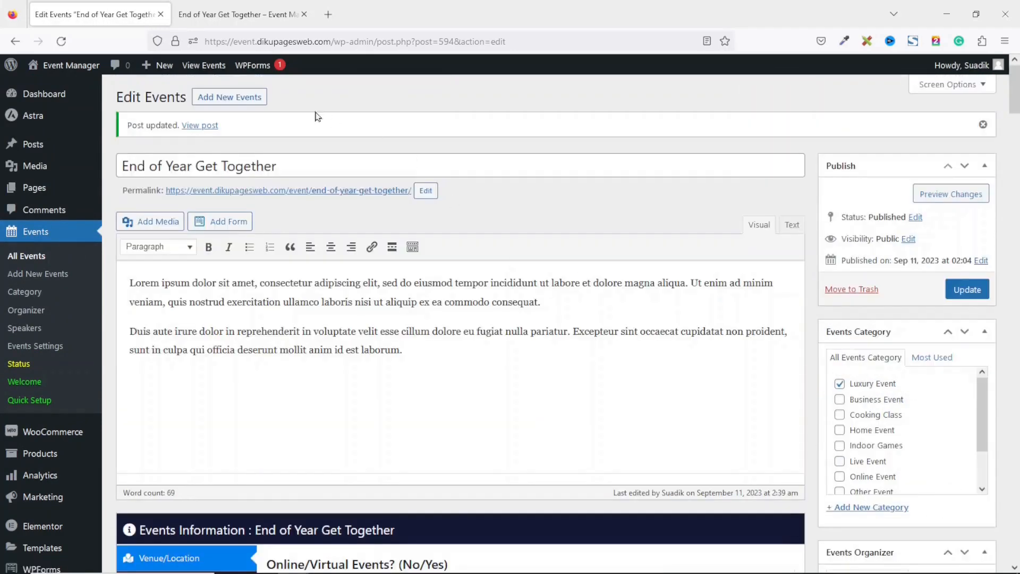
mouse_move(267, 69)
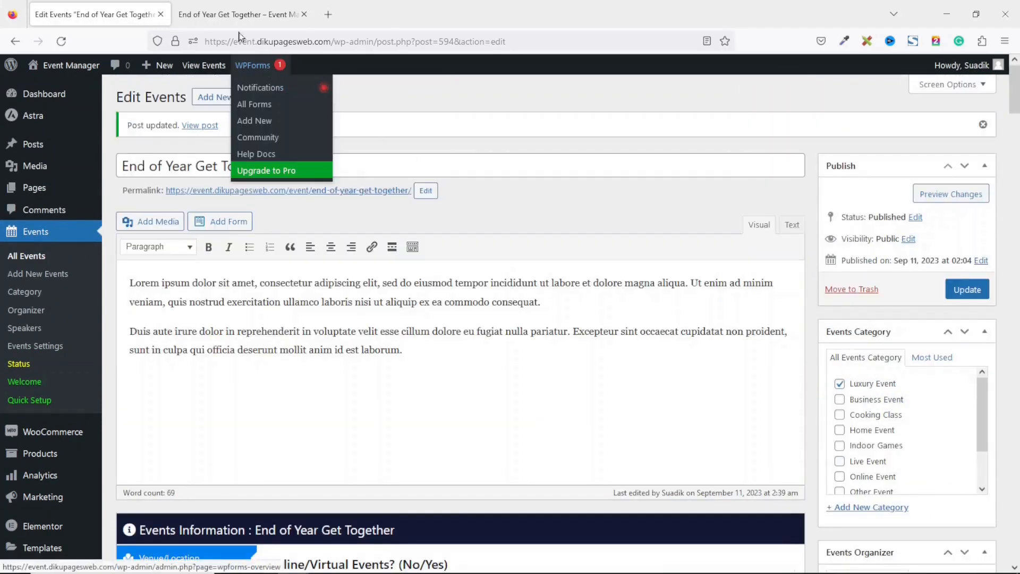
left_click(234, 14)
left_click(61, 41)
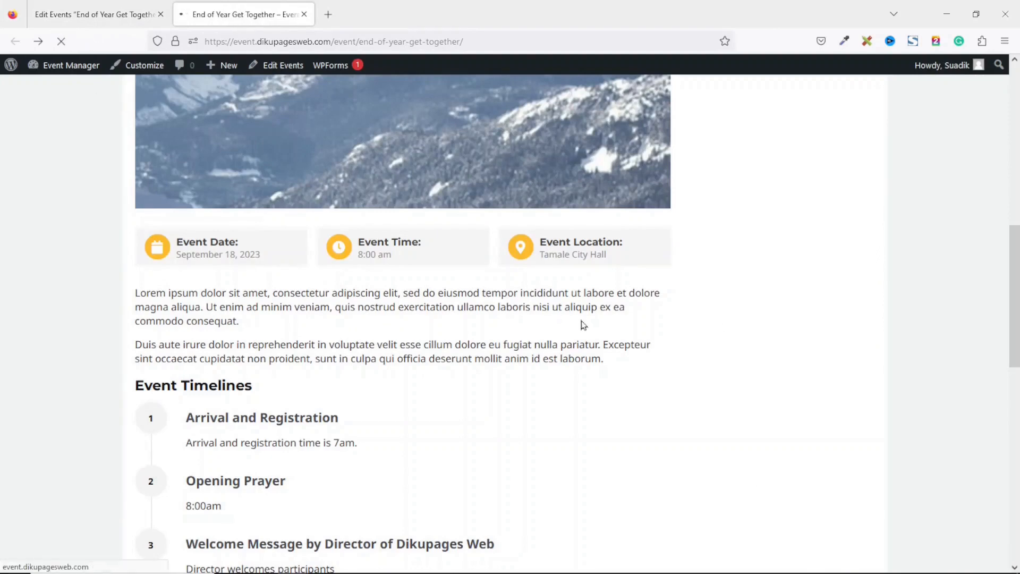
left_click_drag(1016, 297, 1016, 229)
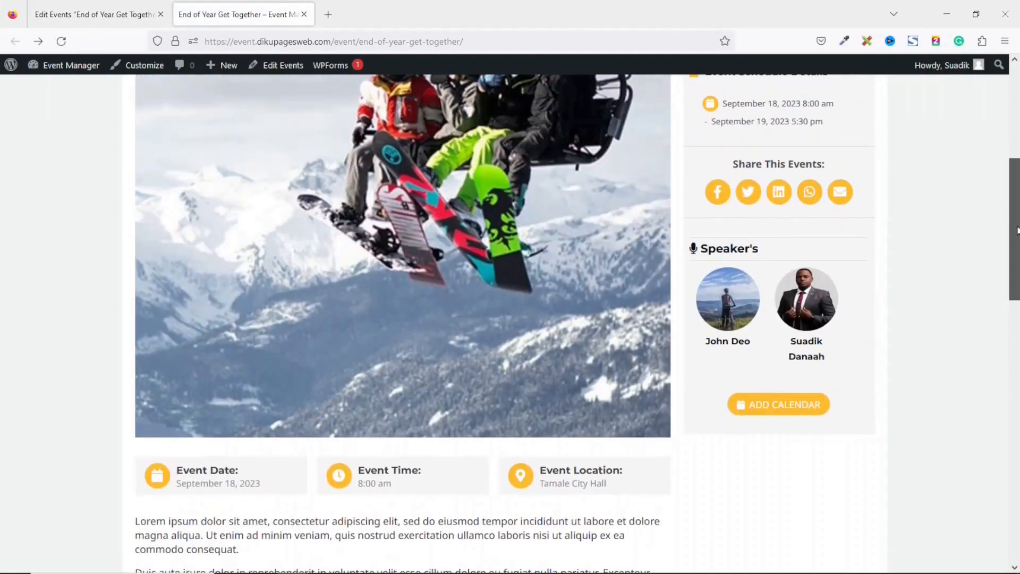
left_click_drag(689, 253, 805, 253)
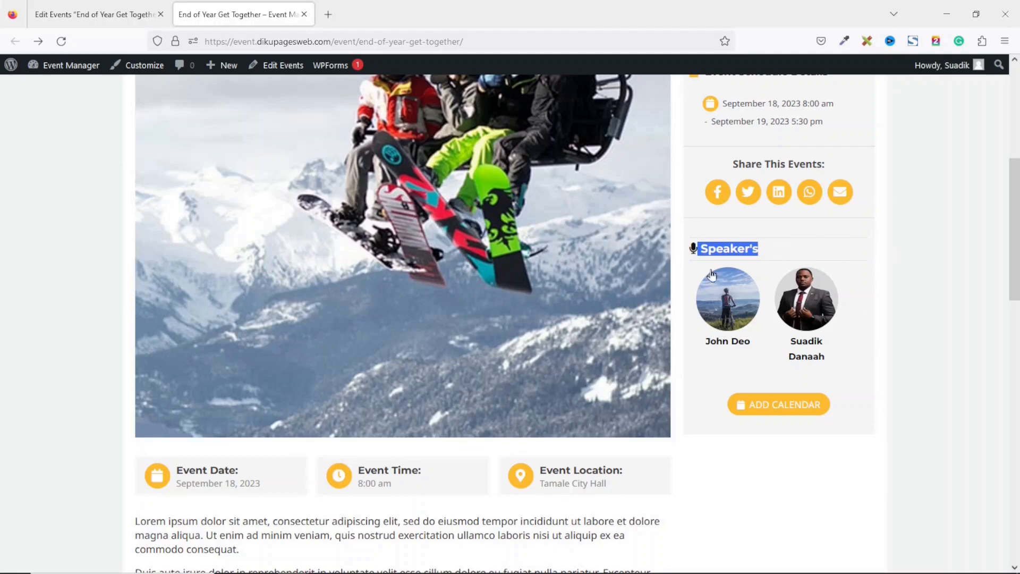
left_click(816, 313)
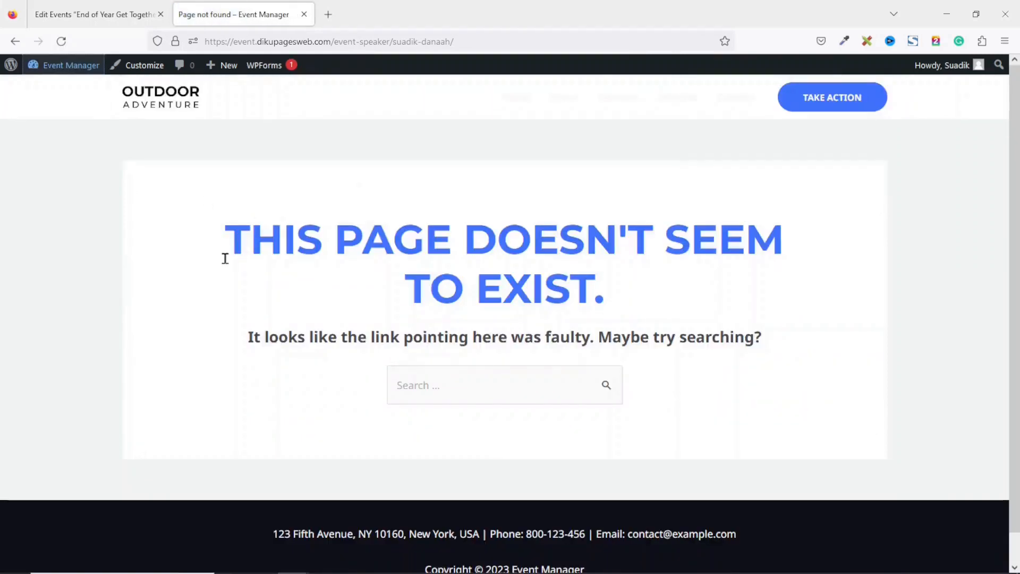
Re-save the Post name permalink settings in a new tab, then return to the 404 speaker page
left_click_drag(236, 249, 624, 275)
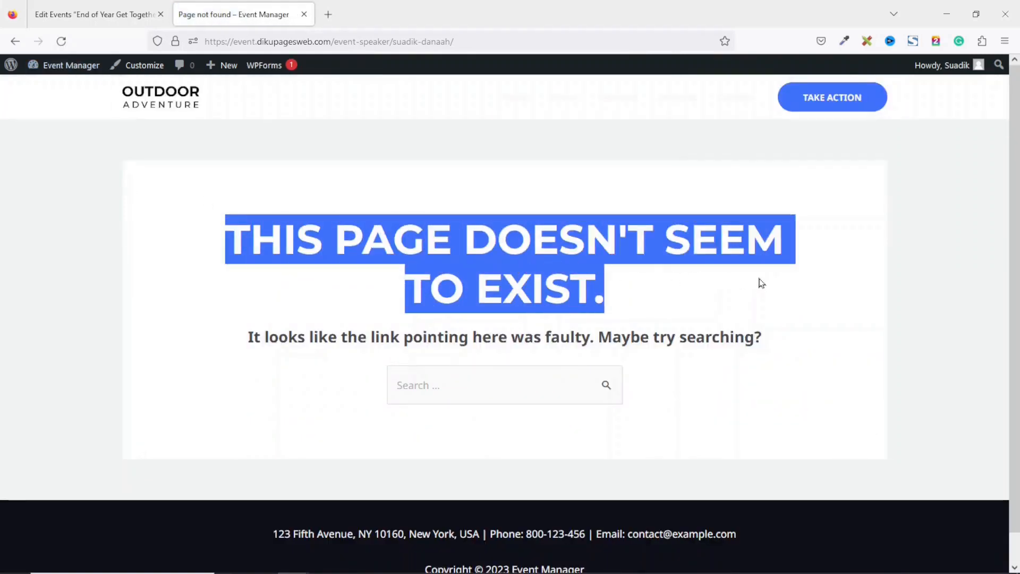
left_click(62, 16)
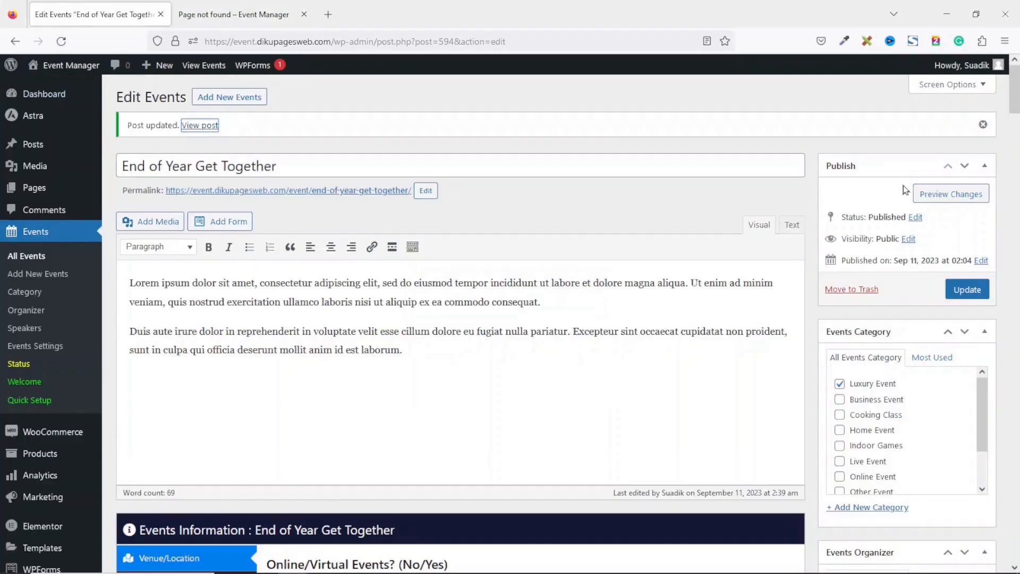
left_click_drag(1014, 88, 1014, 288)
mouse_move(43, 534)
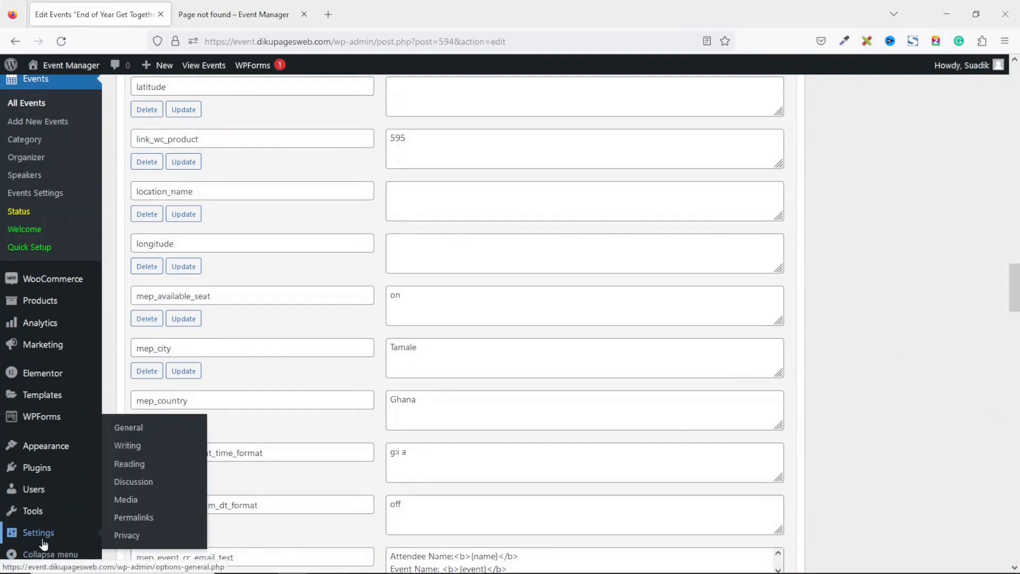
right_click(138, 524)
left_click(177, 269)
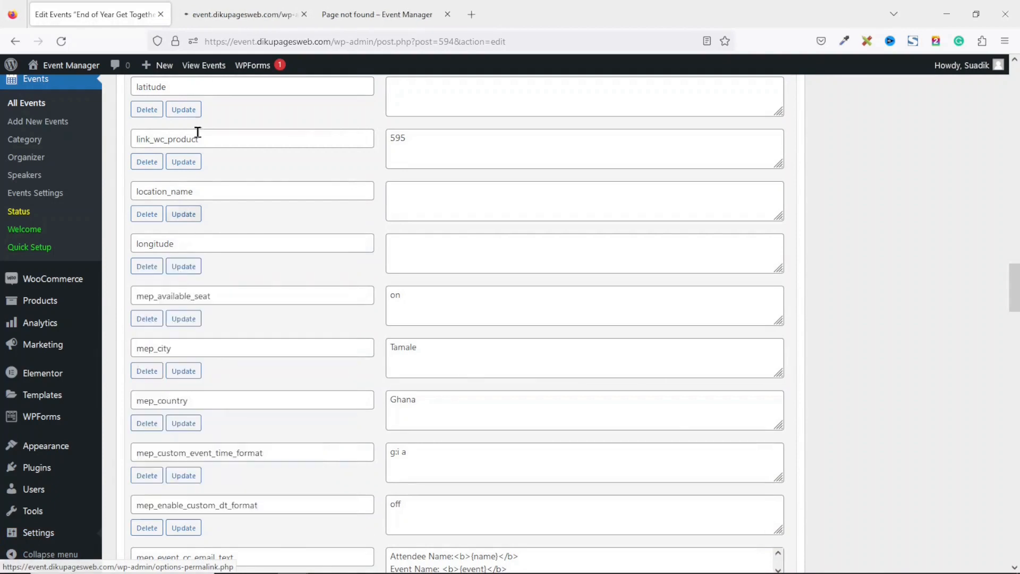
left_click(212, 14)
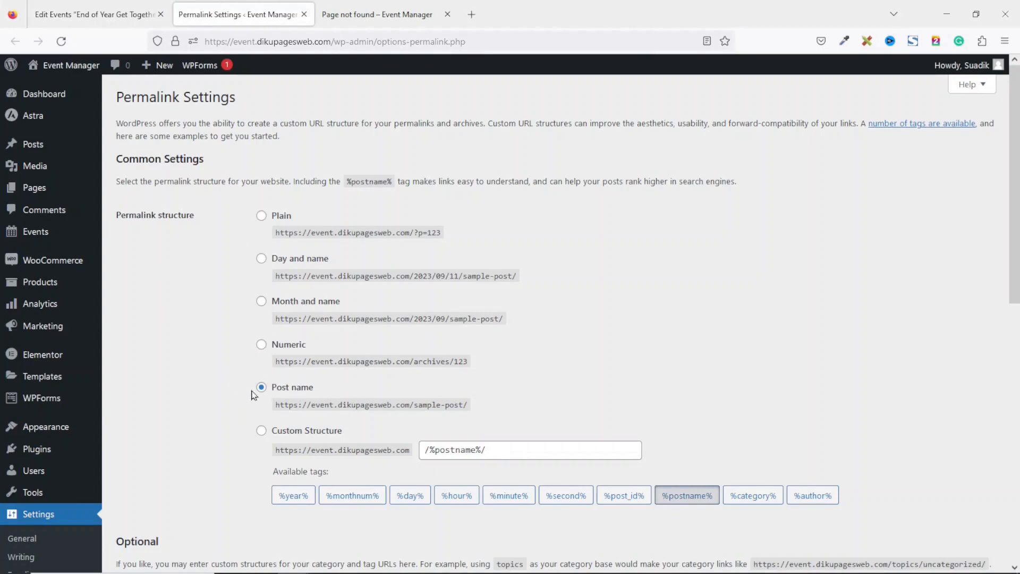
left_click_drag(1014, 252, 1012, 511)
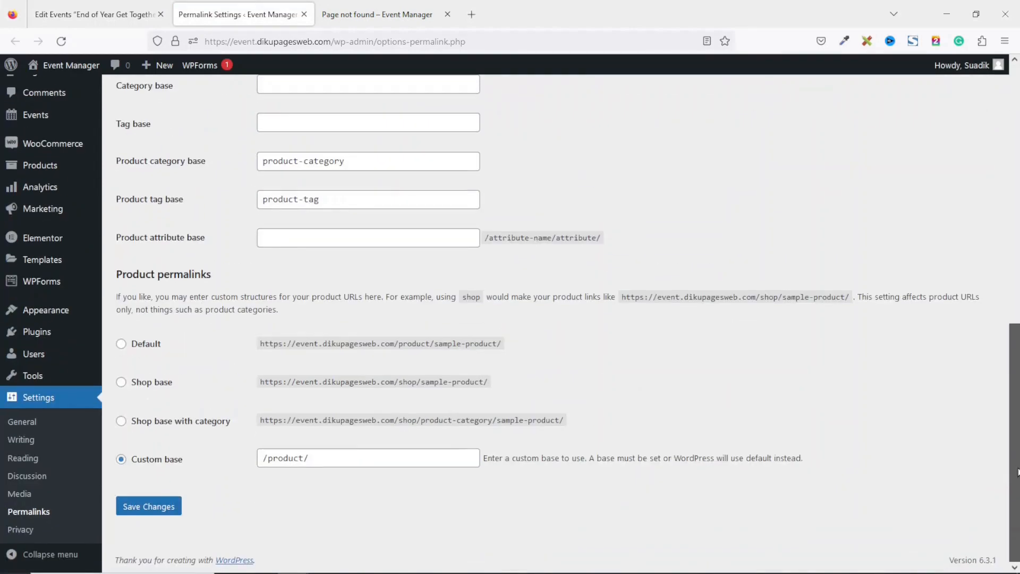
left_click(151, 510)
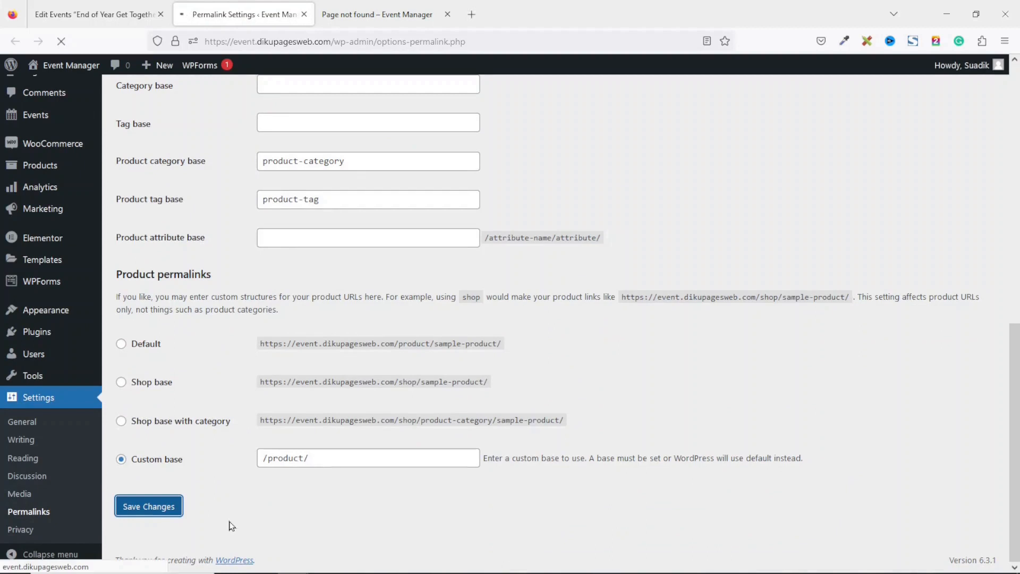
left_click(386, 16)
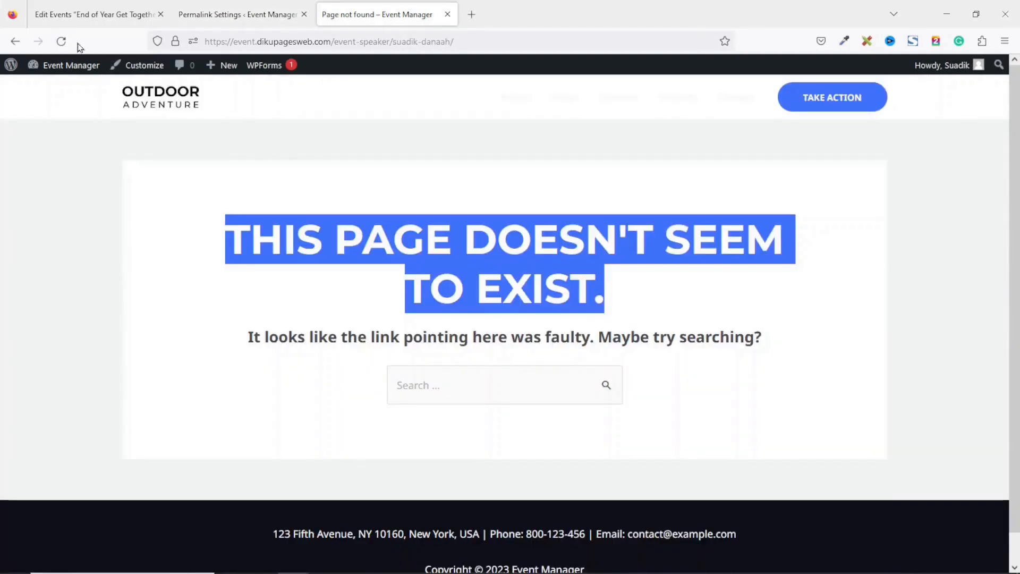
Reload the speaker page and confirm it shows the photo, 'CEO of Dikupages Web, Inc.' and the event
left_click(61, 41)
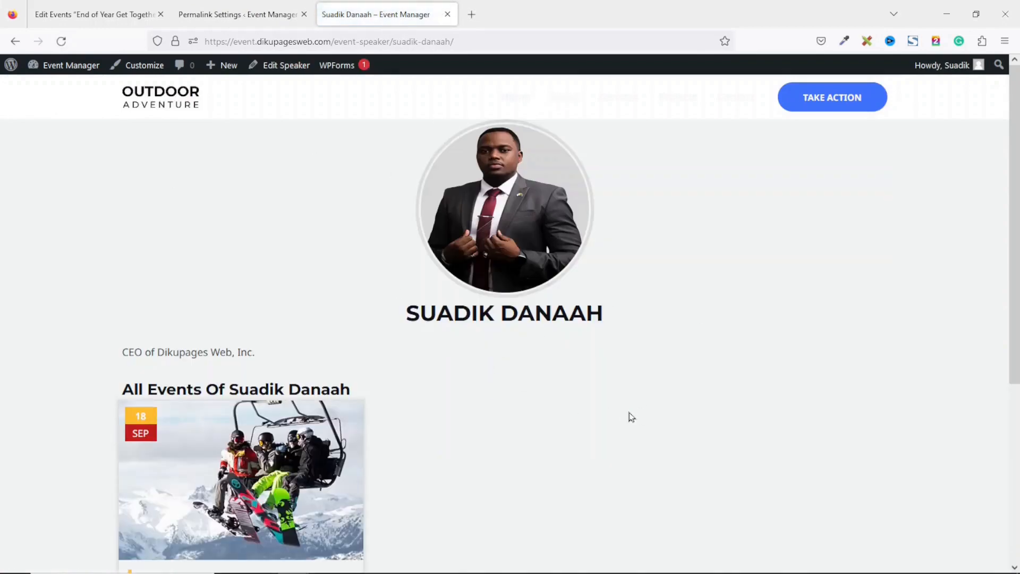
scroll(631, 417, "down", 5)
scroll(631, 417, "up", 2)
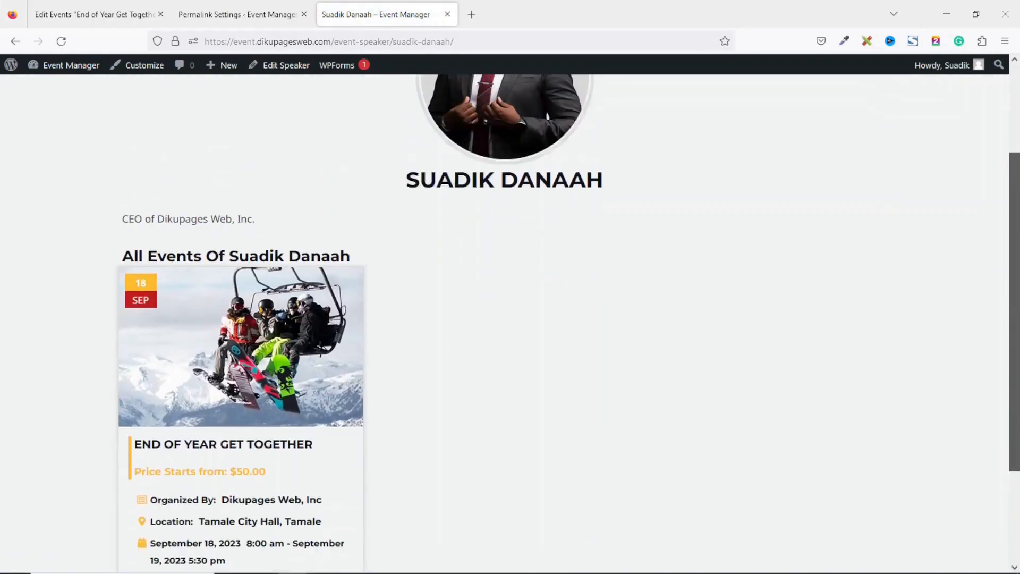
scroll(609, 96, "up", 1)
left_click_drag(398, 248, 659, 281)
left_click_drag(97, 279, 331, 303)
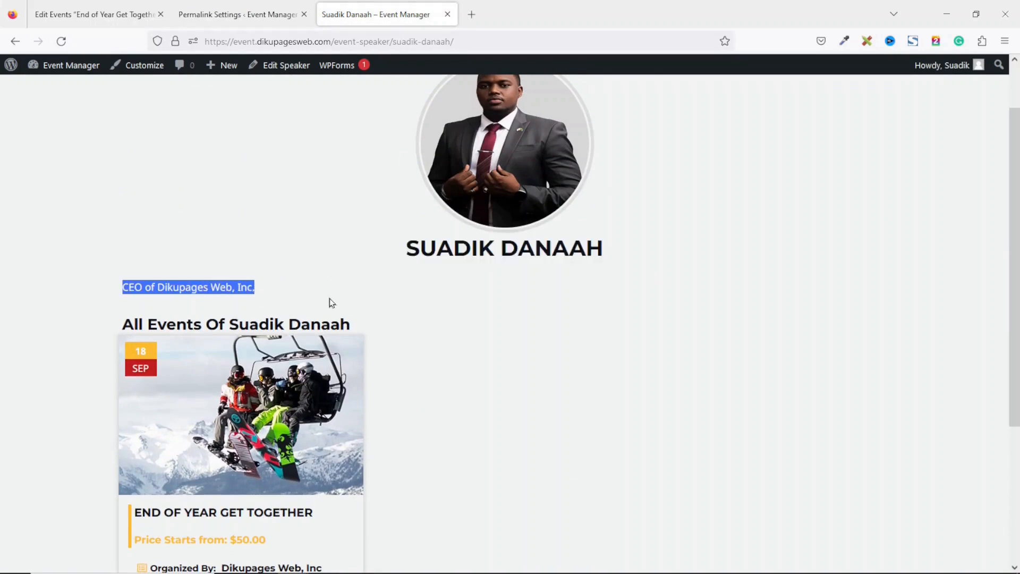
left_click_drag(1015, 204, 1016, 299)
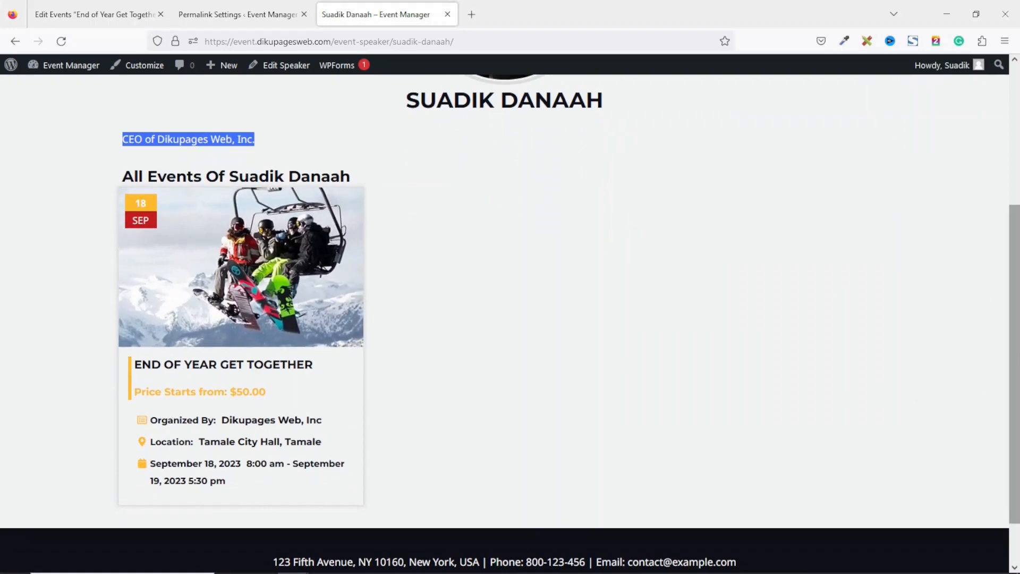
scroll(346, 104, "up", 5)
Close the speaker page and Permalink Settings tabs
left_click(447, 15)
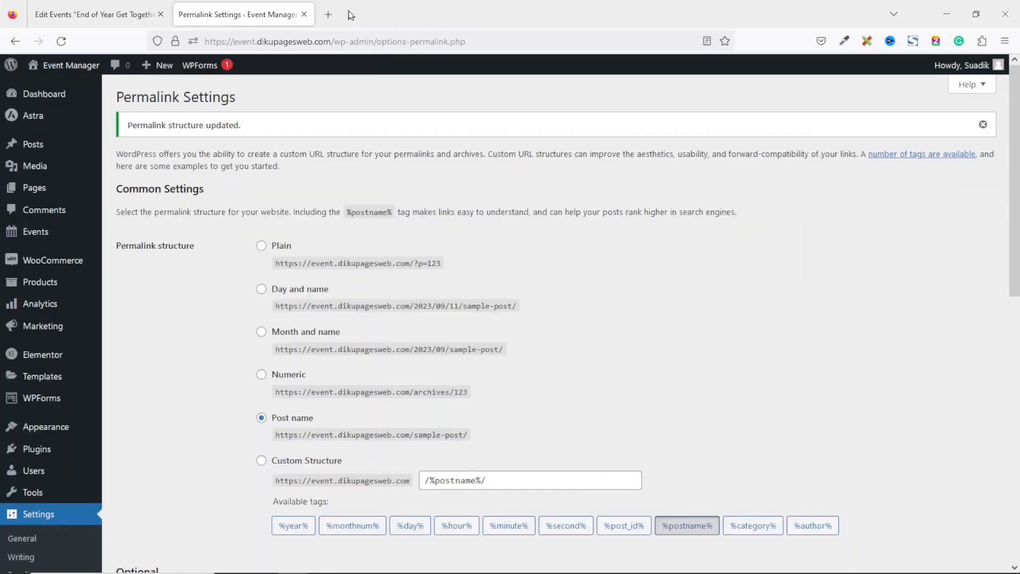
left_click(304, 15)
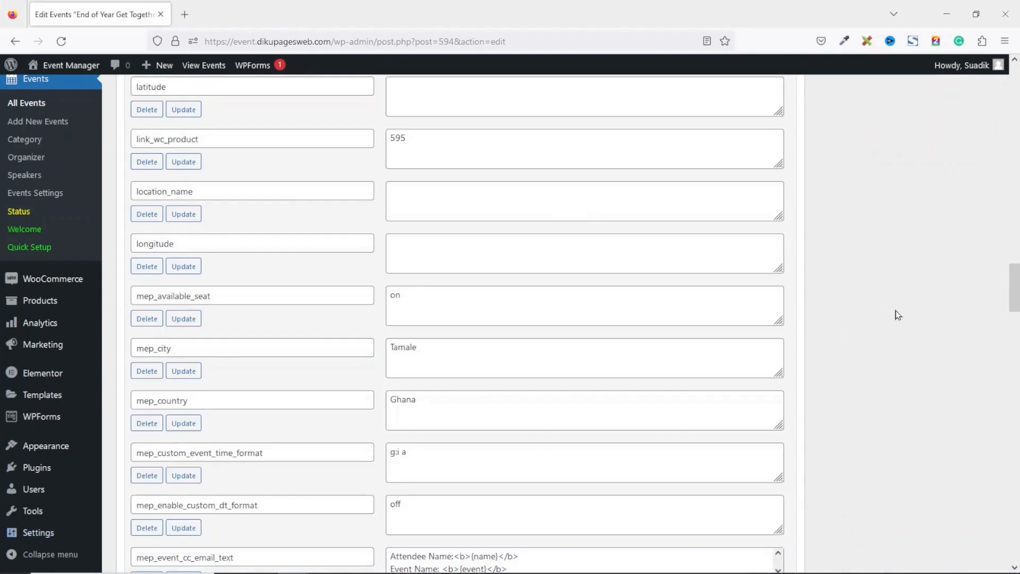
left_click_drag(1008, 298, 1011, 101)
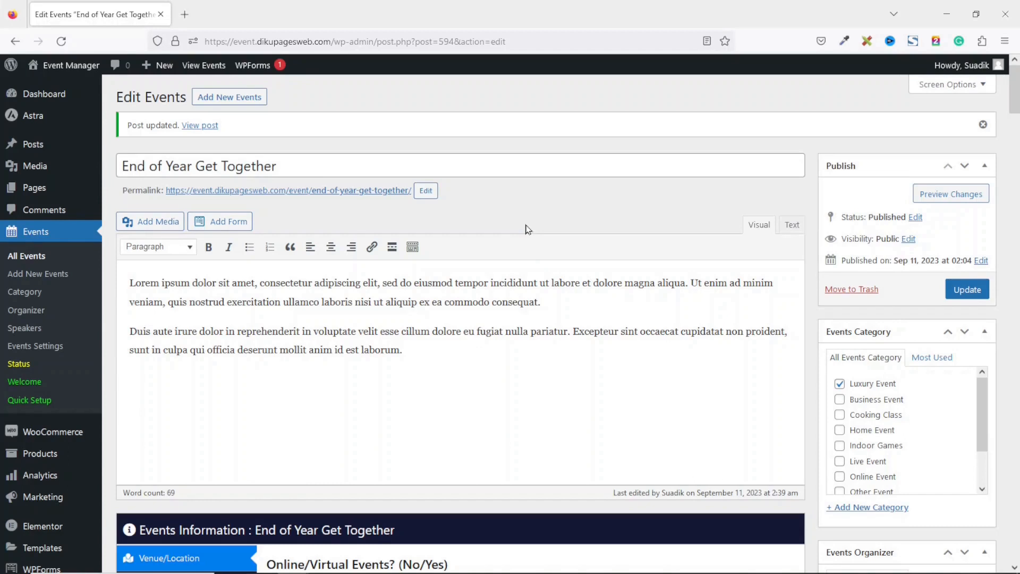
Open the live site homepage in a new tab and look through it
middle_click(64, 79)
left_click(217, 16)
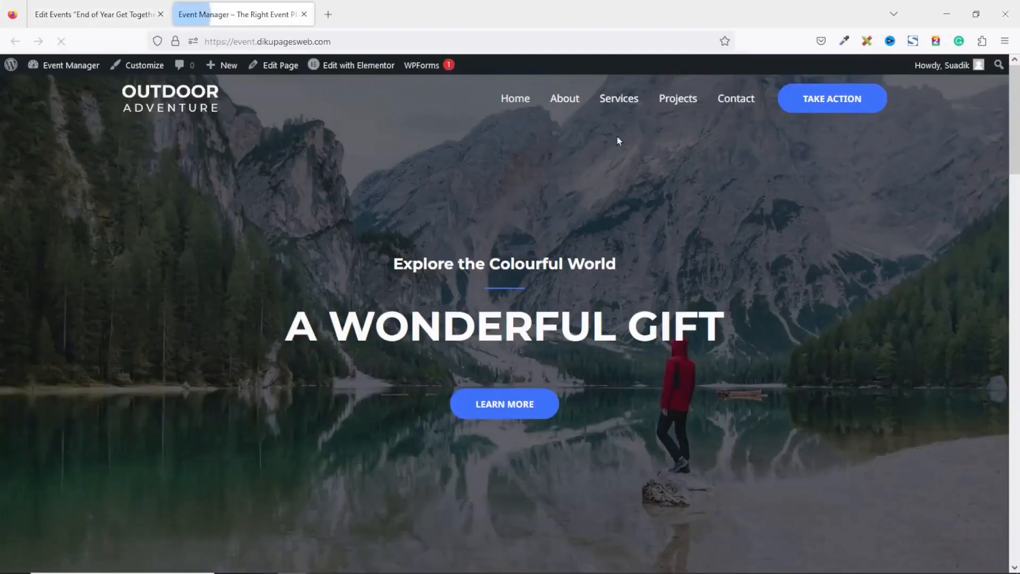
scroll(615, 140, "down", 3)
scroll(505, 319, "down", 20)
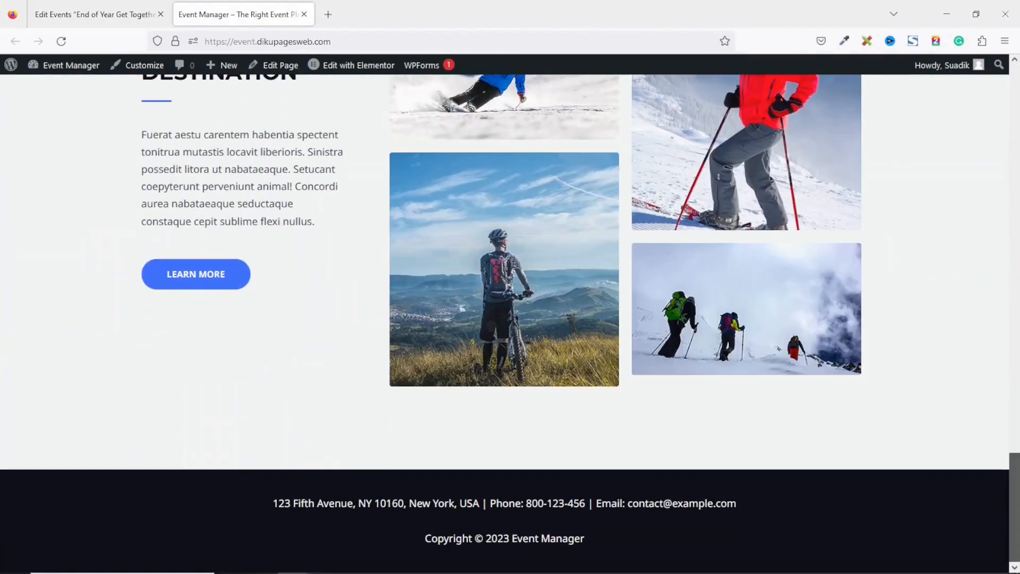
scroll(504, 319, "up", 5)
left_click_drag(1017, 446, 1018, 61)
mouse_move(1018, 109)
left_mouse_down()
mouse_move(1015, 382)
mouse_move(1002, 481)
mouse_move(1002, 104)
left_mouse_up()
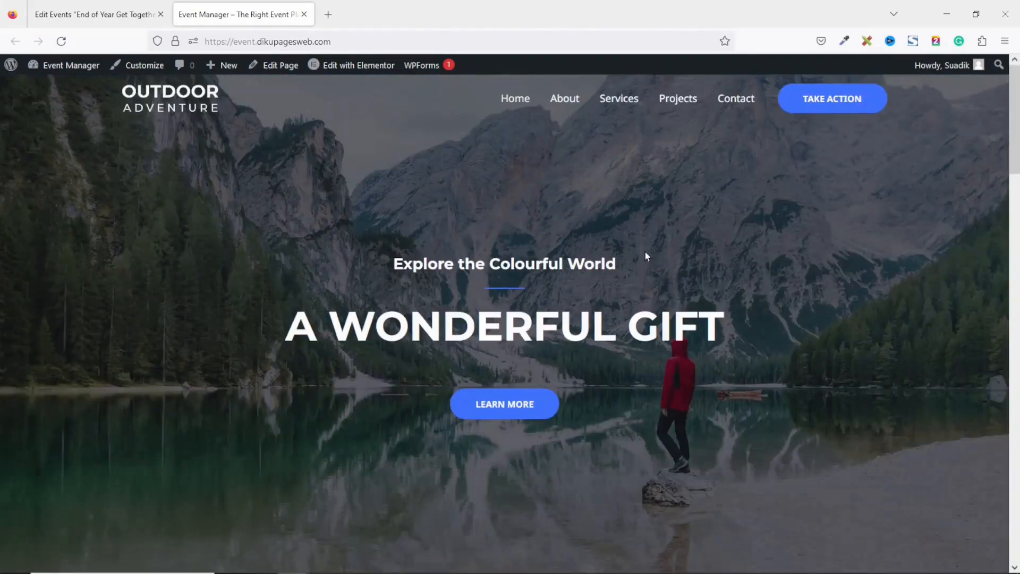
Back in the dashboard, browse All Pages, including the Events Grid and List Style pages
left_click(112, 20)
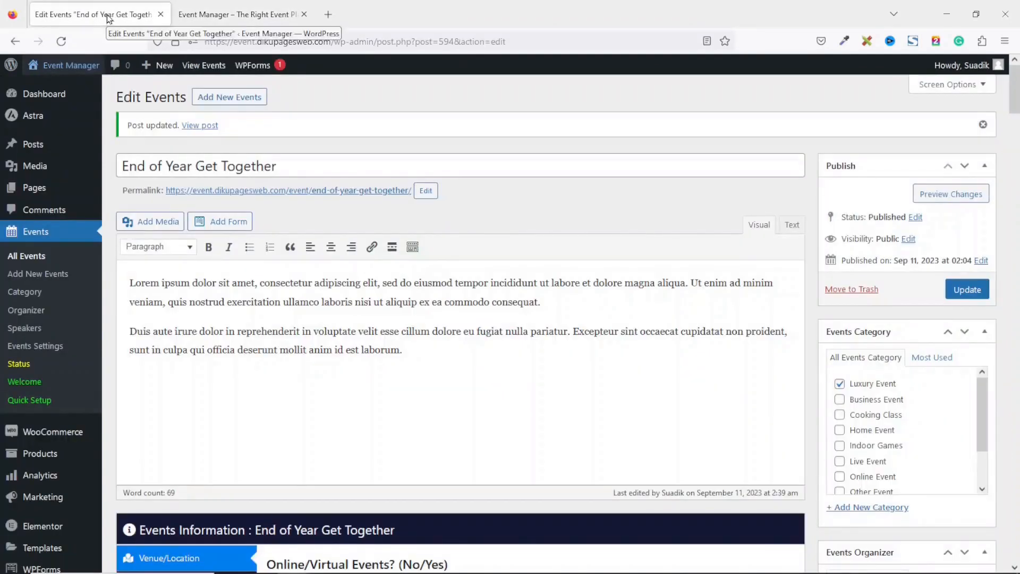
left_click(42, 198)
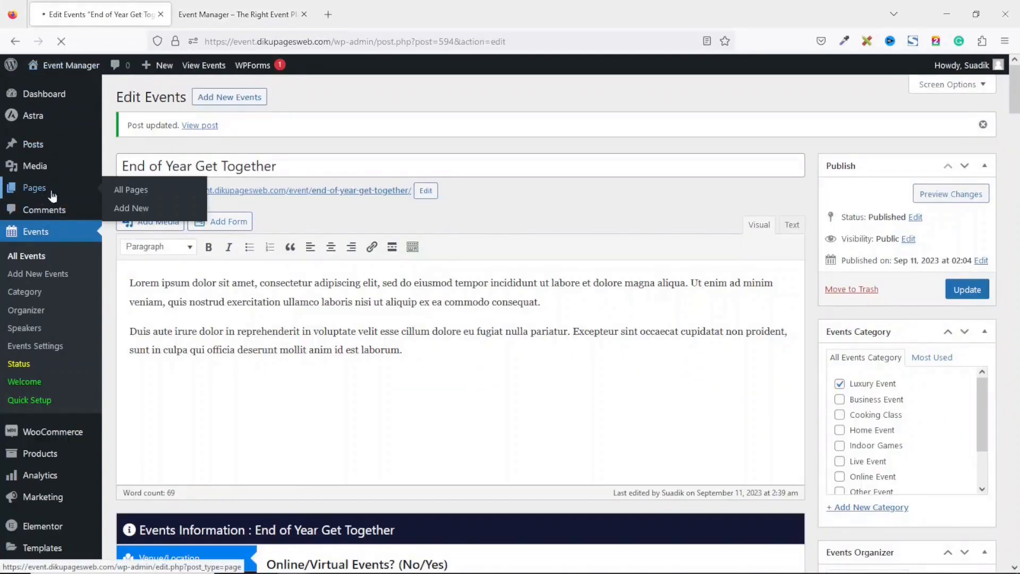
scroll(606, 319, "down", 2)
mouse_move(162, 246)
mouse_move(145, 276)
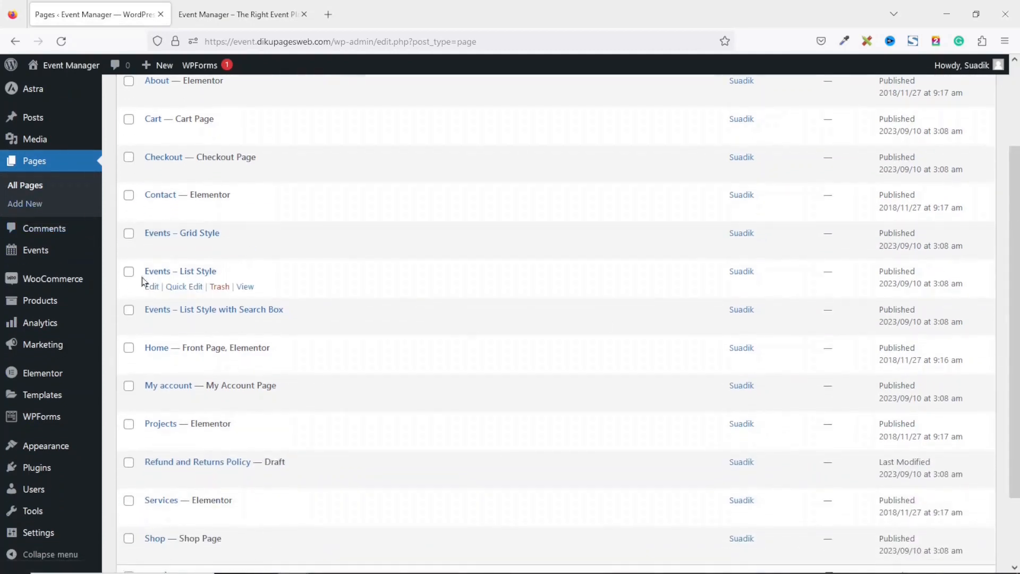
mouse_move(209, 318)
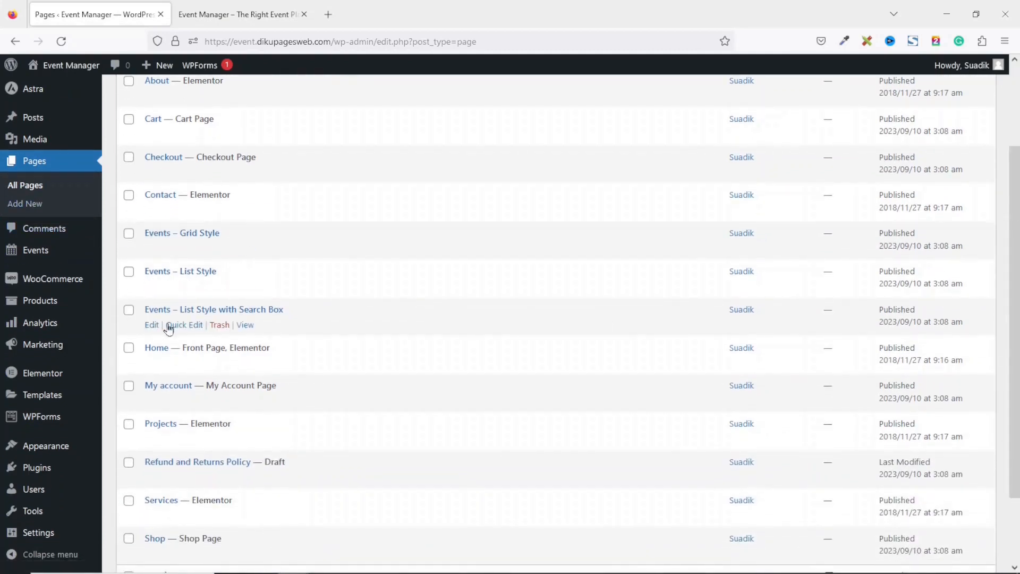
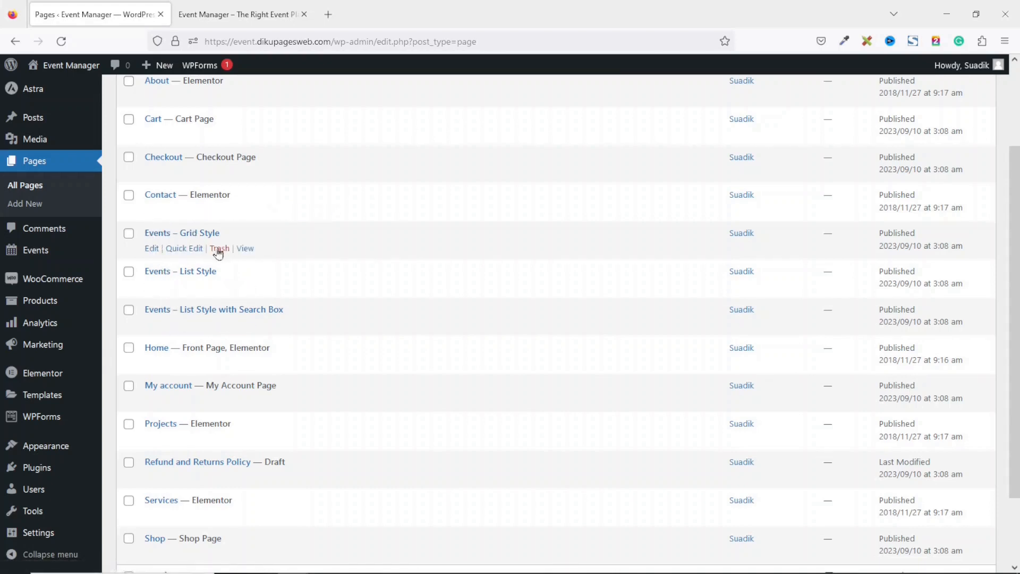
Open the Grid Style, List Style and Search Box event pages in new tabs
right_click(247, 251)
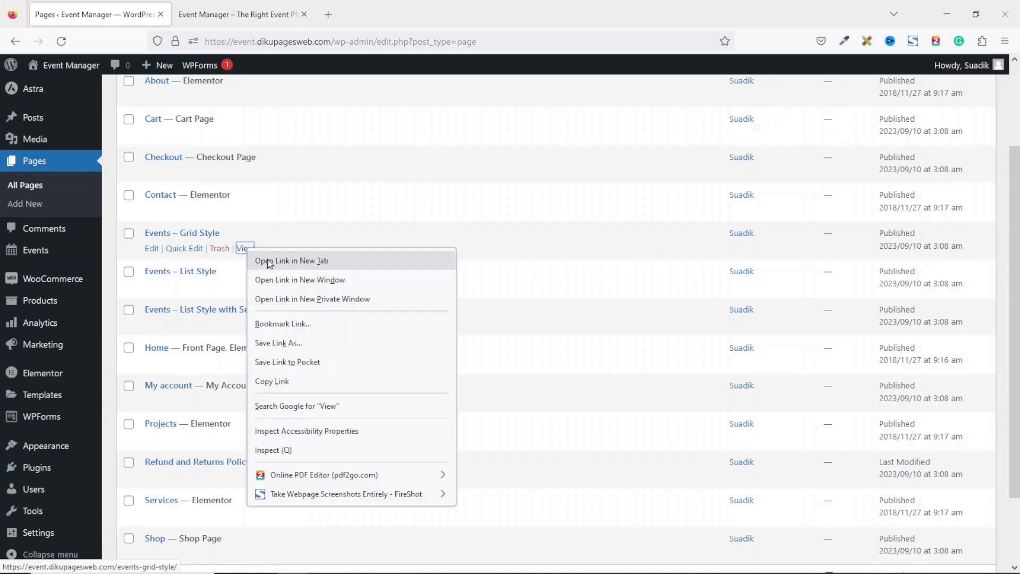
left_click(269, 263)
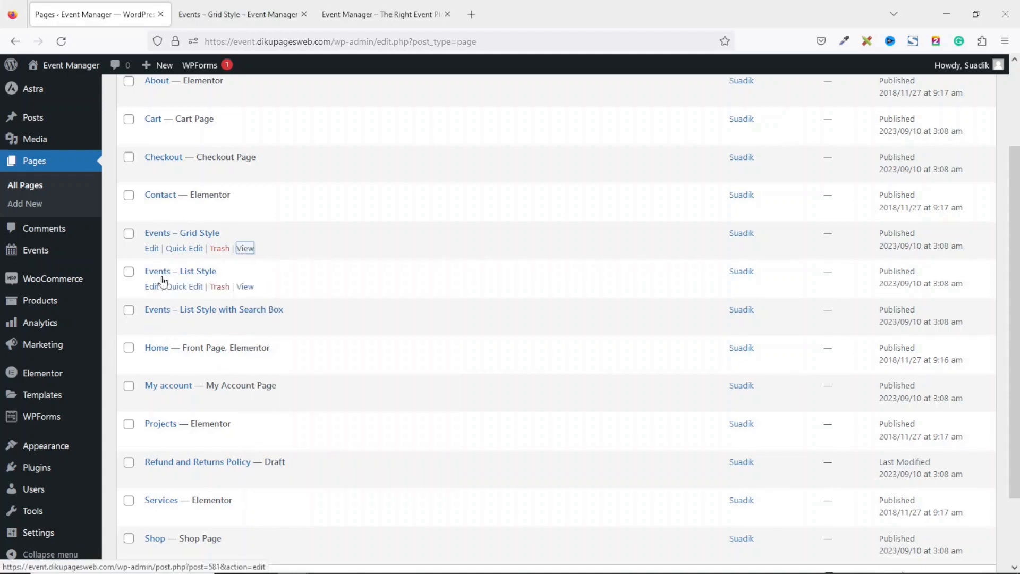
right_click(244, 287)
left_click(279, 299)
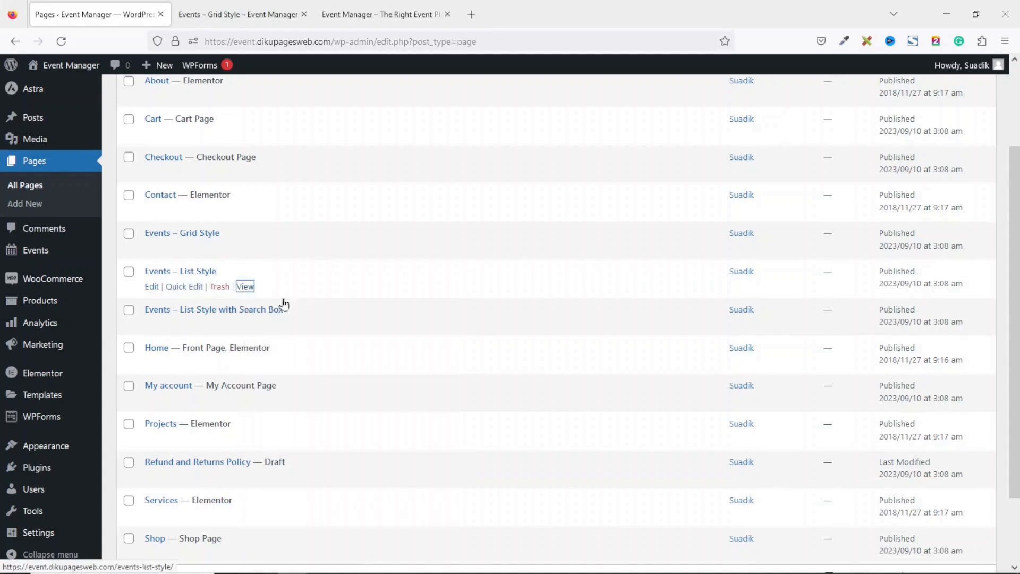
right_click(246, 325)
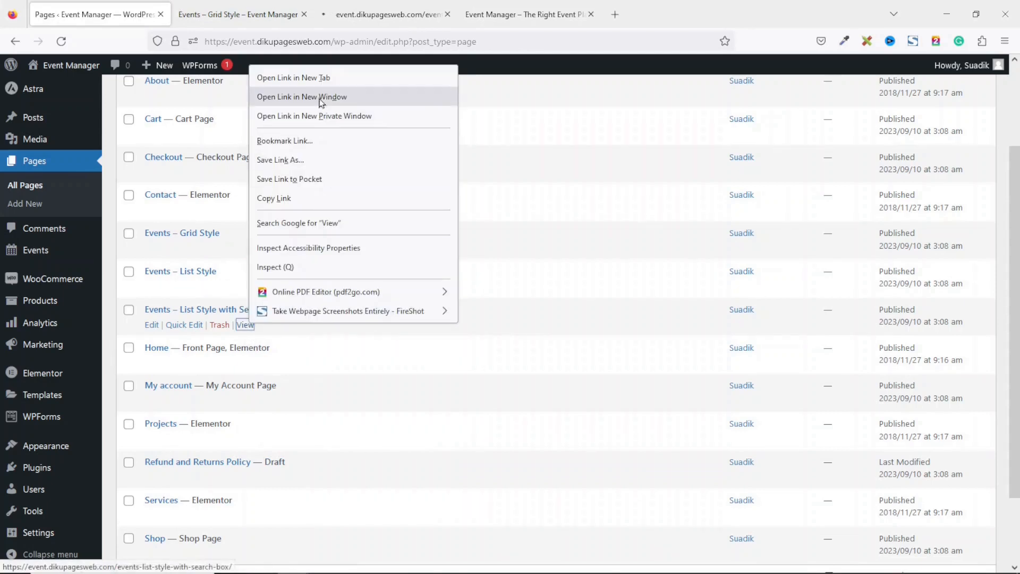
left_click(307, 78)
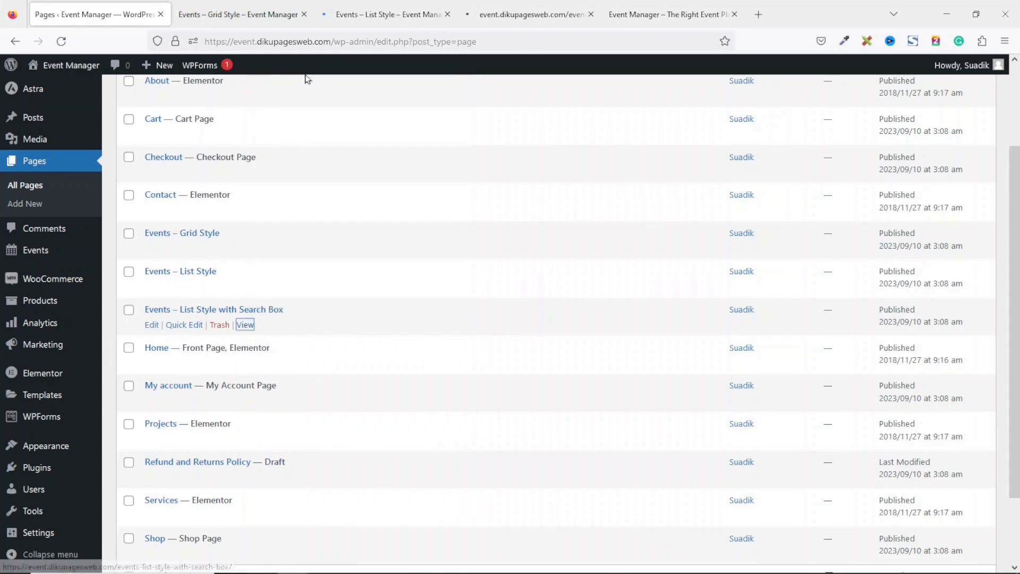
Scroll through the Events – Grid Style and Events – List Style pages
left_click(238, 21)
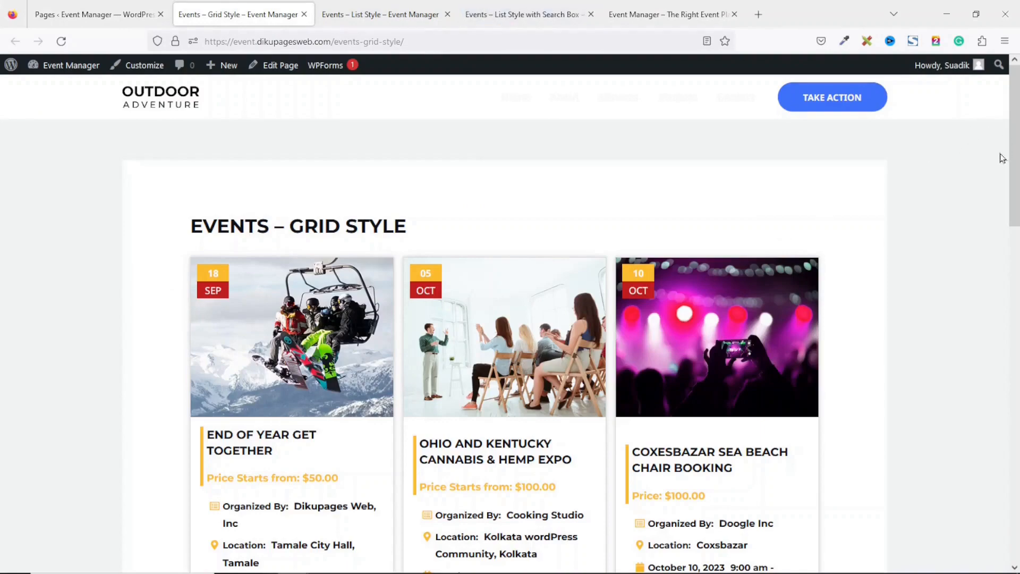
left_click_drag(1013, 208, 1014, 185)
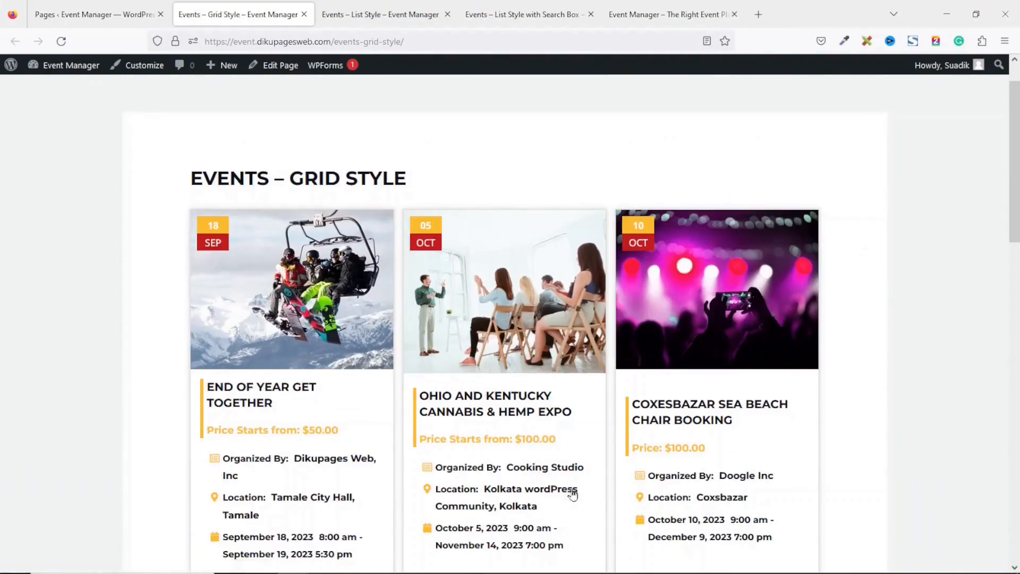
left_click_drag(1016, 144, 1014, 278)
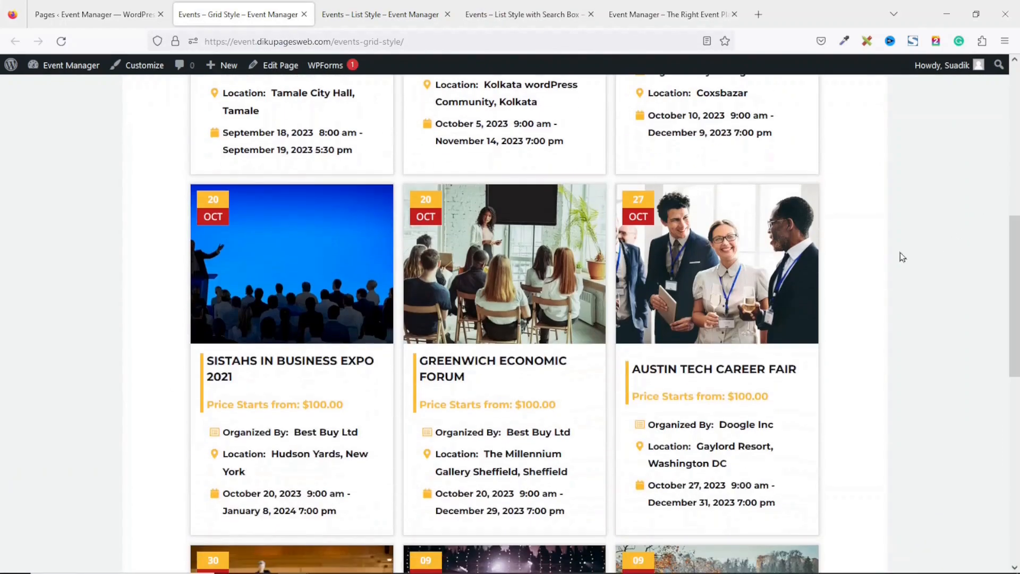
left_click(393, 22)
left_click_drag(1015, 140, 1015, 358)
On the Search Box page, filter events by Business Event, Cooking Studio and New York
left_click(502, 16)
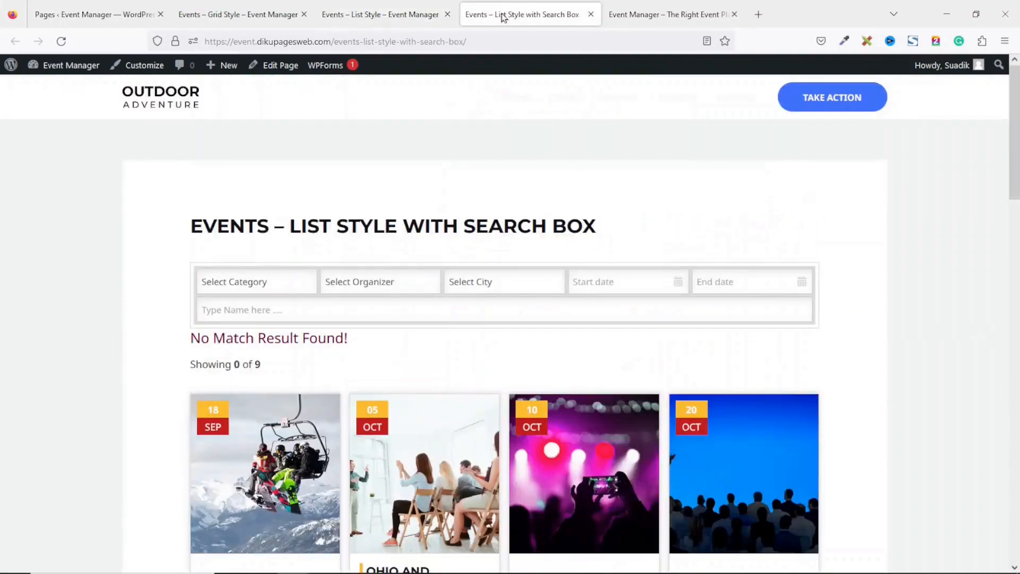
mouse_move(1014, 128)
left_mouse_down()
mouse_move(1013, 334)
mouse_move(1013, 136)
left_mouse_up()
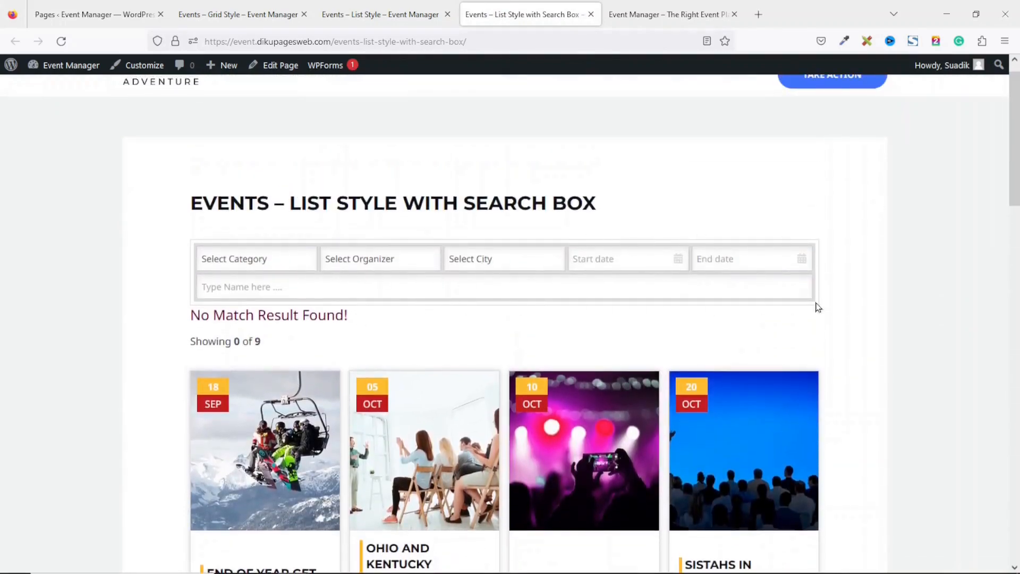
mouse_move(1016, 140)
left_mouse_down()
mouse_move(1016, 219)
mouse_move(1015, 134)
left_mouse_up()
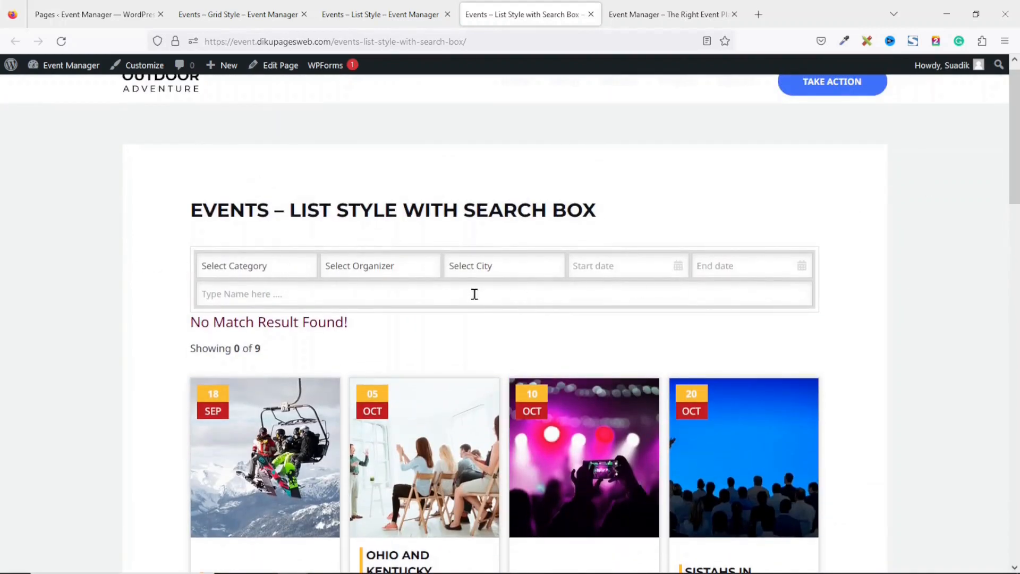
left_click(273, 282)
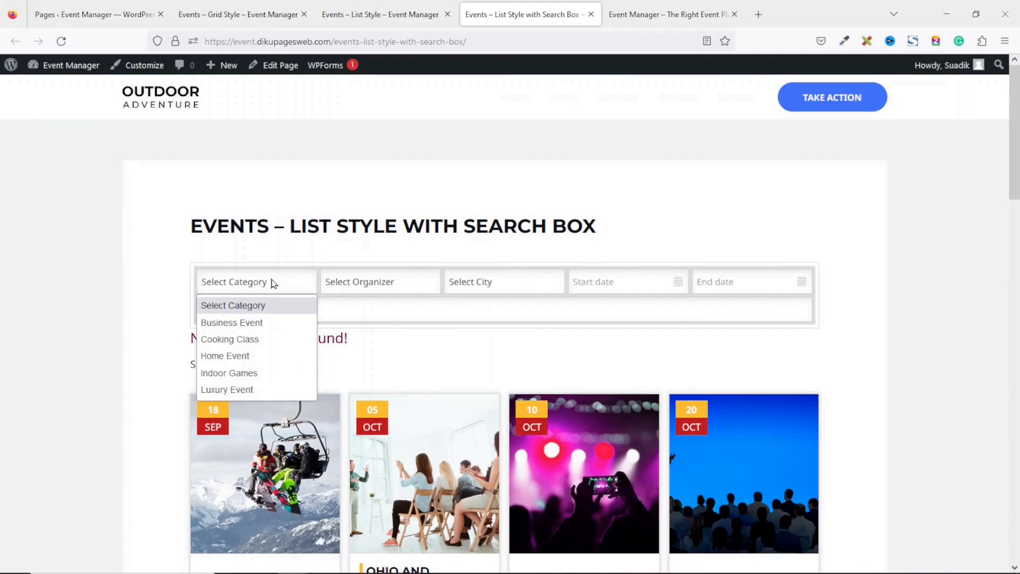
left_click(266, 327)
mouse_move(1012, 212)
left_mouse_down()
mouse_move(1012, 411)
mouse_move(1017, 192)
left_mouse_up()
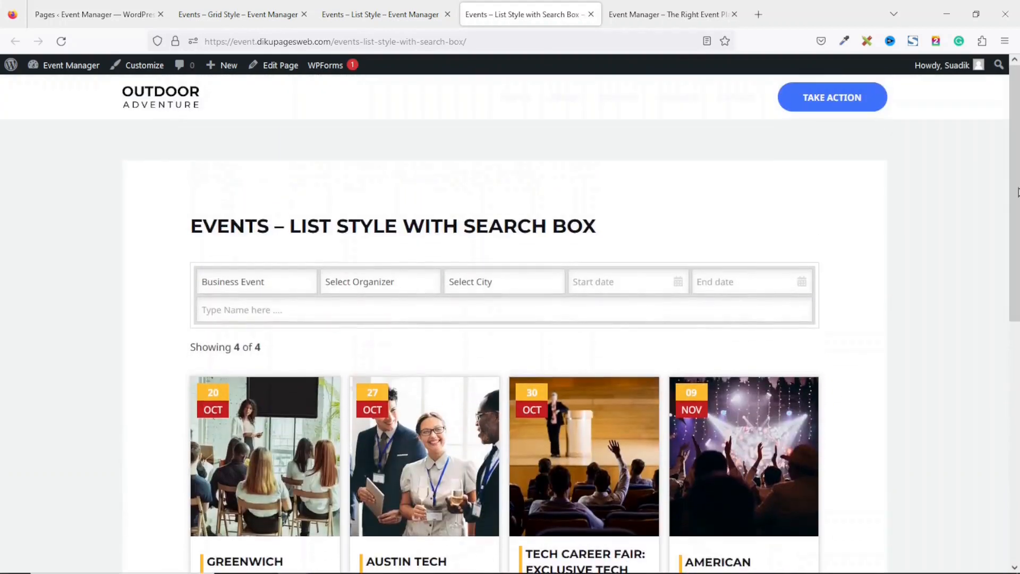
left_click(395, 294)
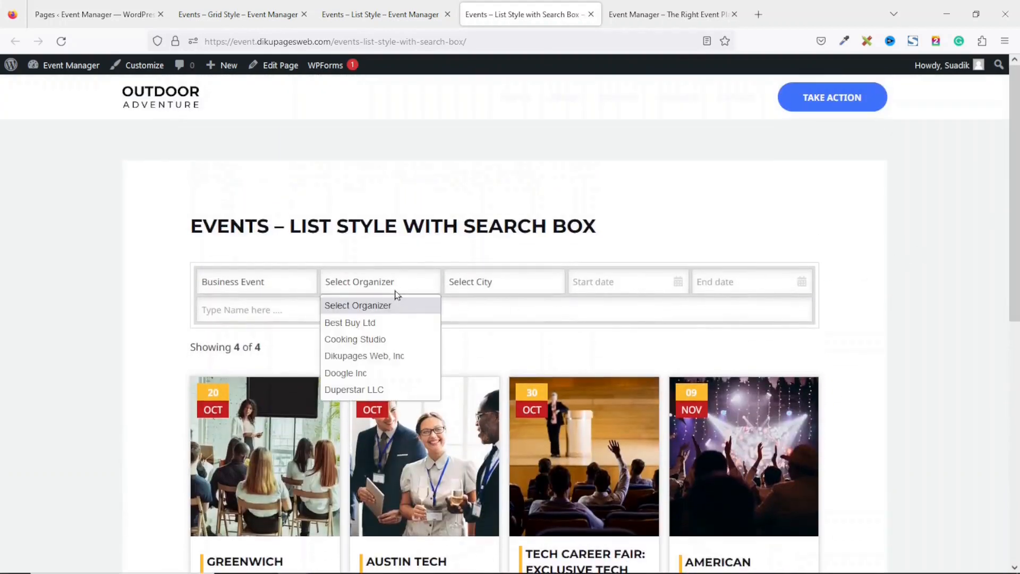
left_click(389, 340)
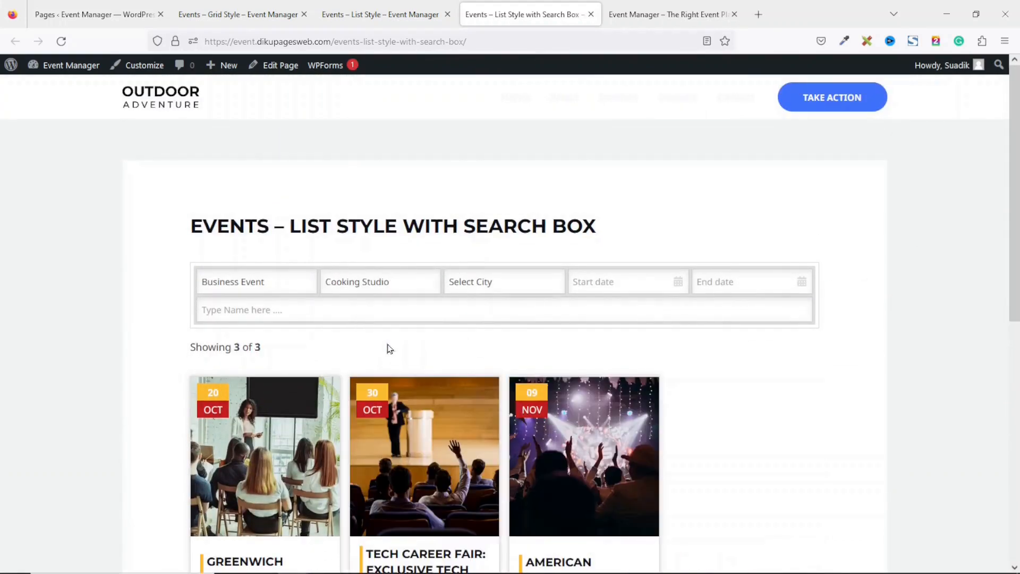
left_click(511, 284)
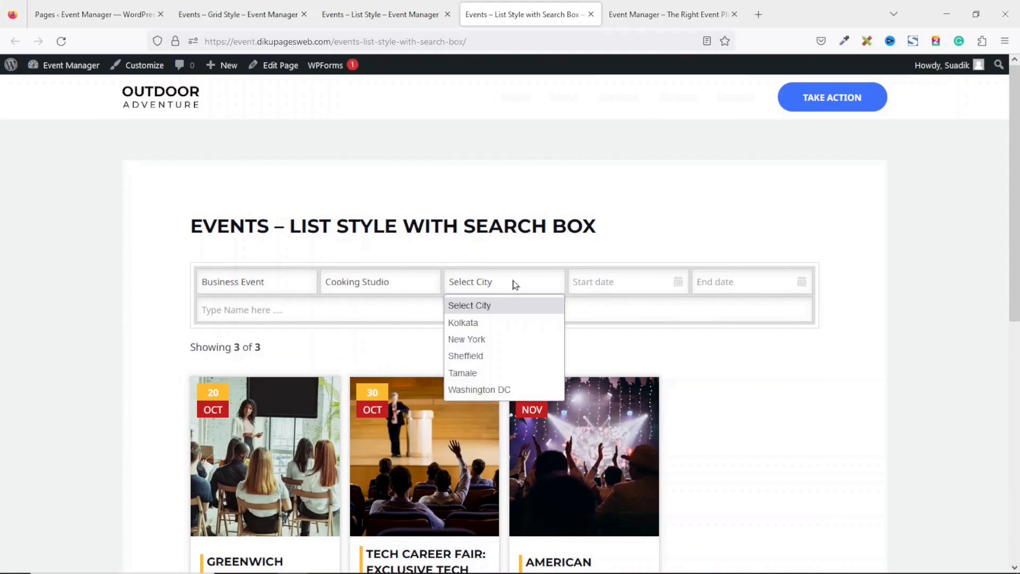
left_click(495, 341)
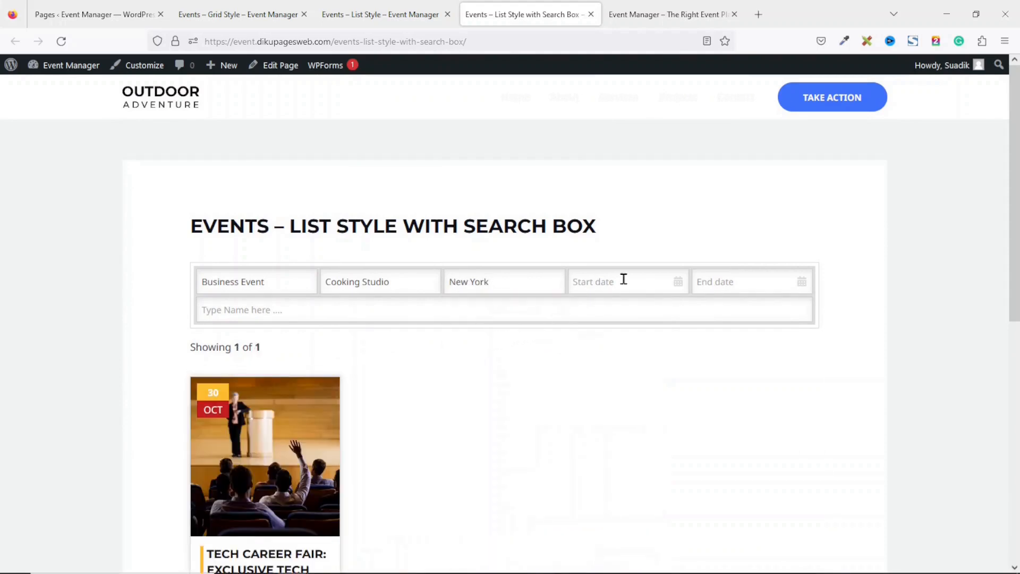
Clear the city, organizer and category filters, briefly trying Luxury Event, to show all 9 events
left_click(492, 292)
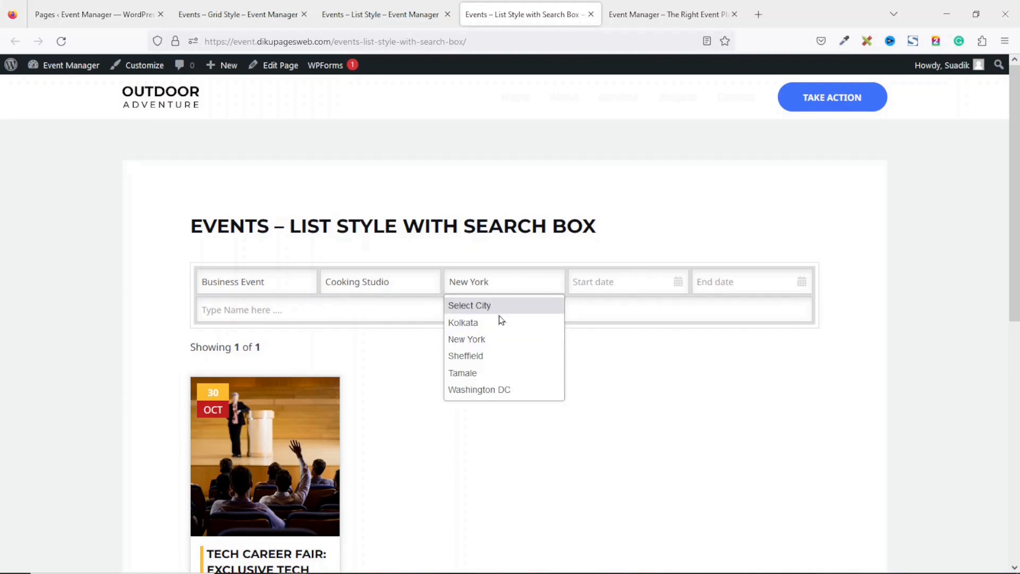
left_click(499, 308)
left_click(396, 284)
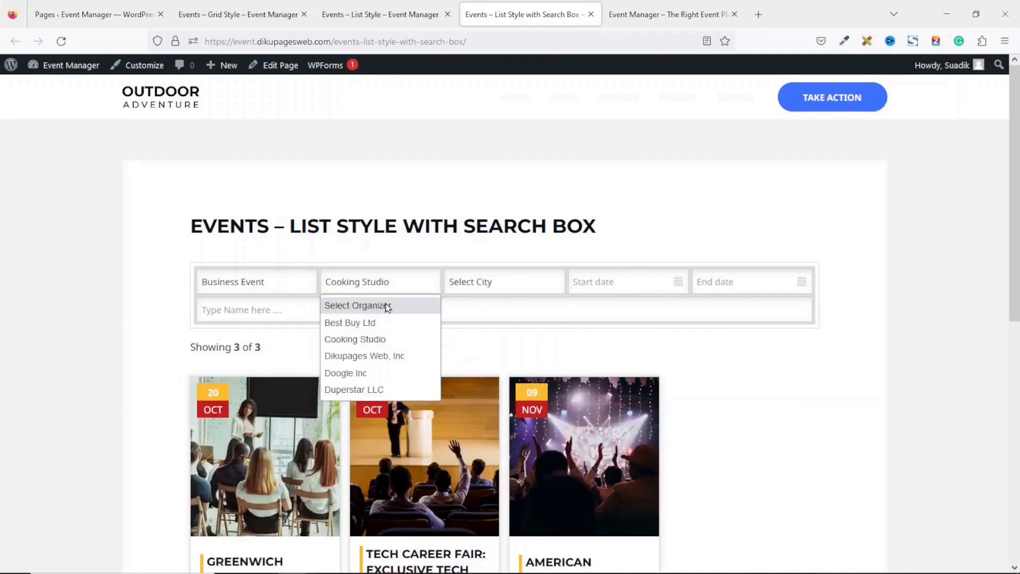
left_click(387, 304)
left_click(261, 280)
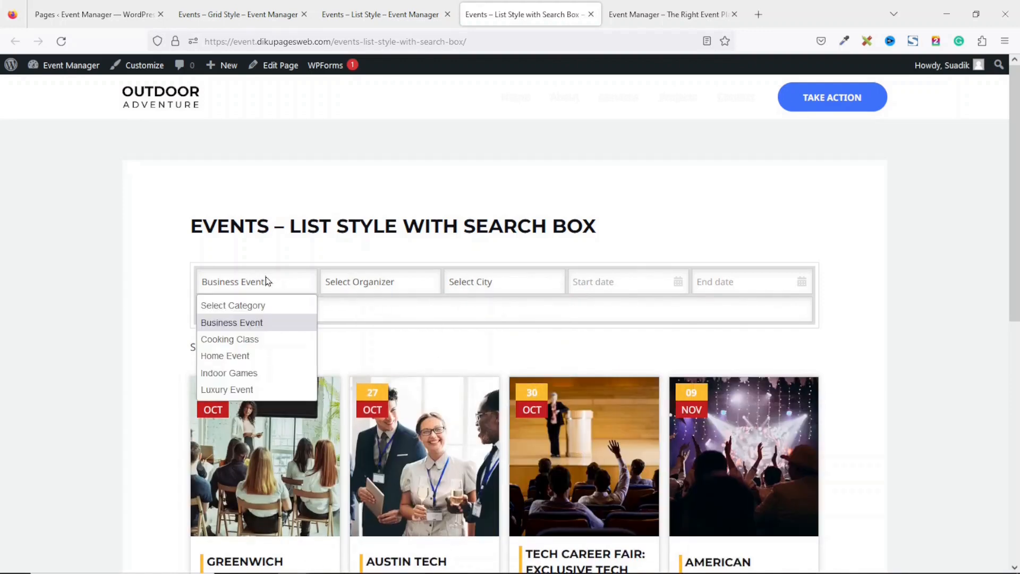
left_click(246, 391)
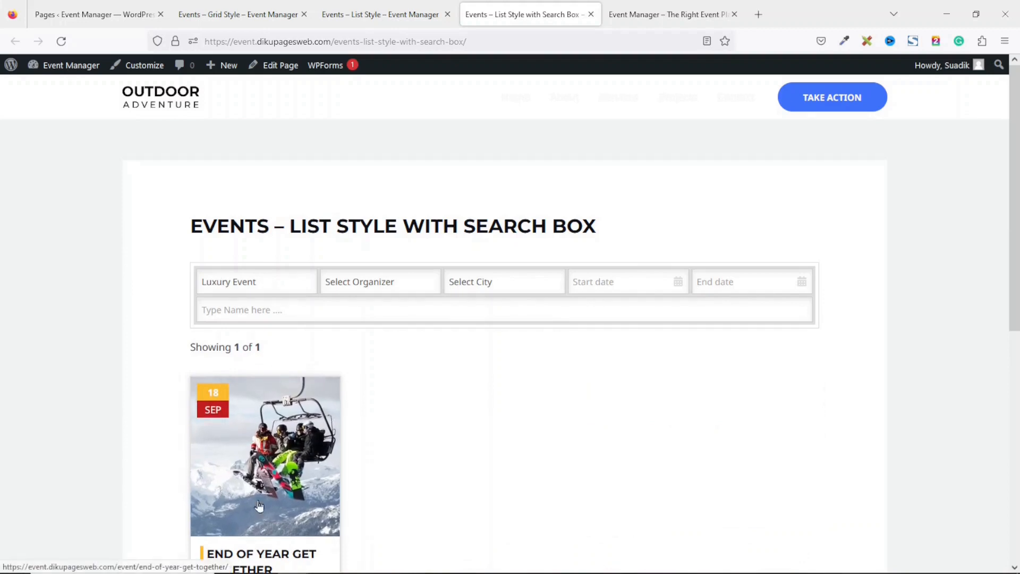
left_click_drag(1011, 175, 1011, 294)
scroll(1011, 293, "up", 3)
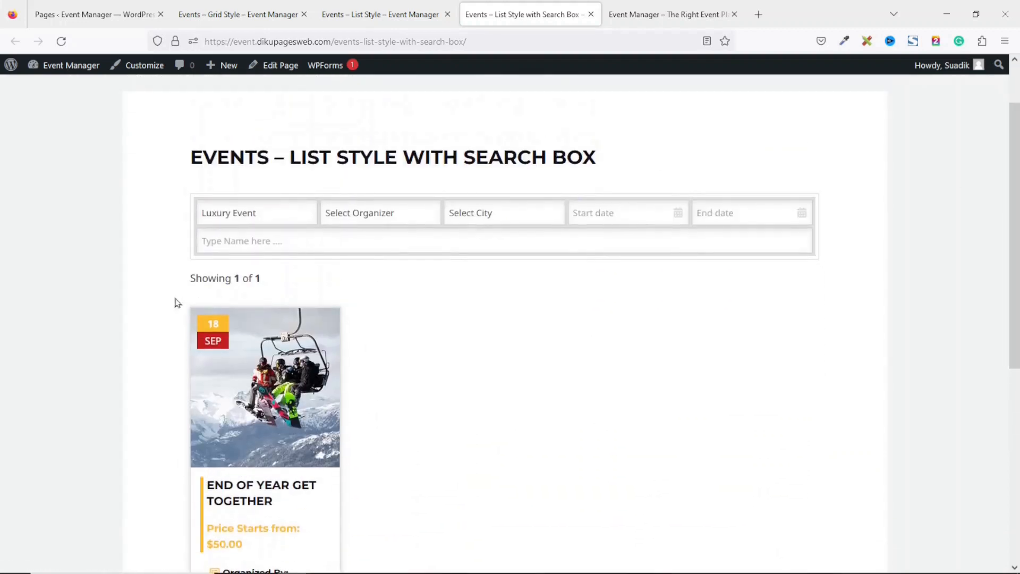
left_click(277, 209)
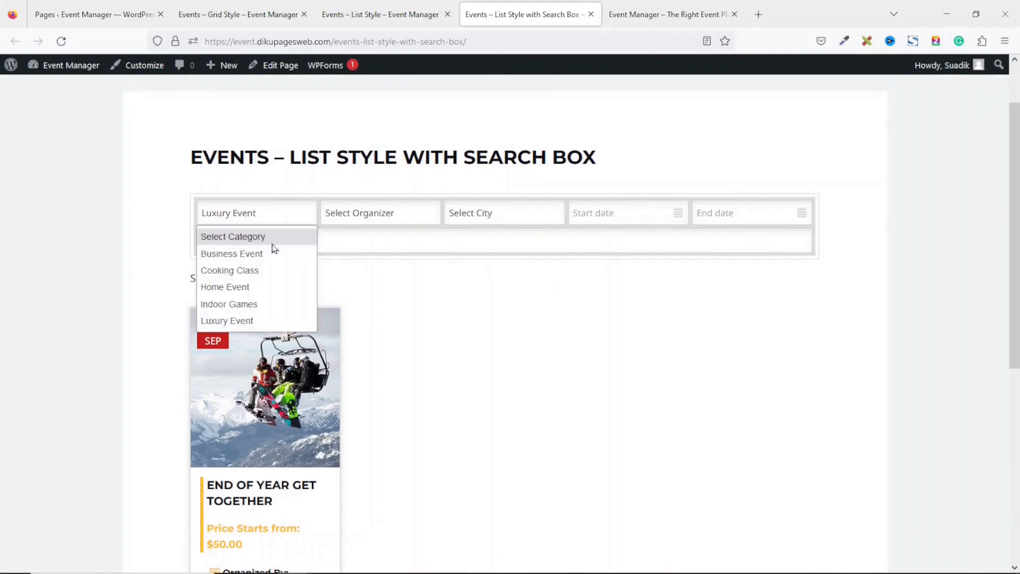
left_click(272, 237)
Select the page heading text, then go back to the admin Pages list
scroll(795, 371, "up", 2)
mouse_move(1014, 156)
left_mouse_down()
mouse_move(1015, 246)
mouse_move(988, 357)
mouse_move(1011, 355)
mouse_move(1006, 155)
left_mouse_up()
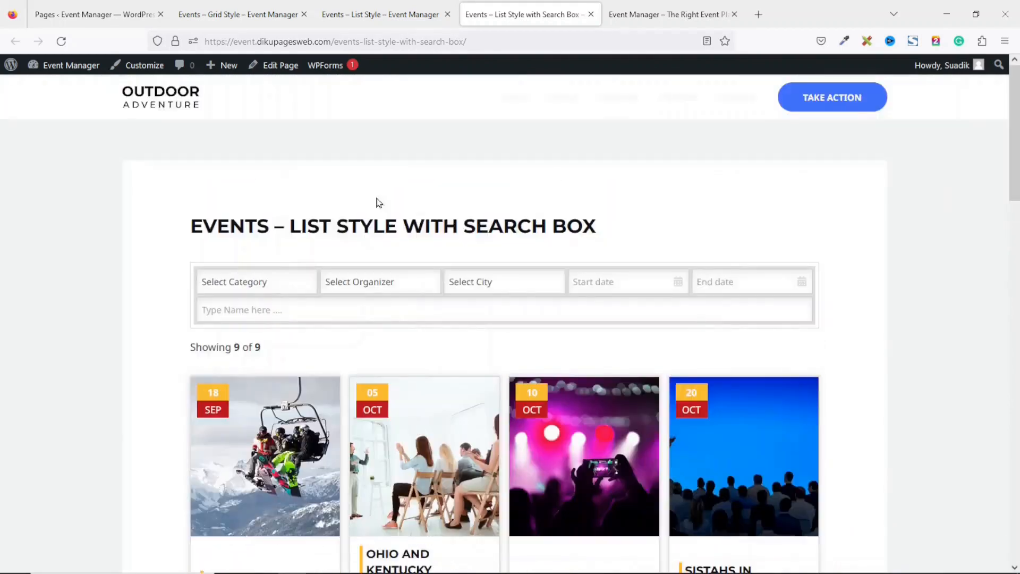
left_click_drag(201, 227, 615, 239)
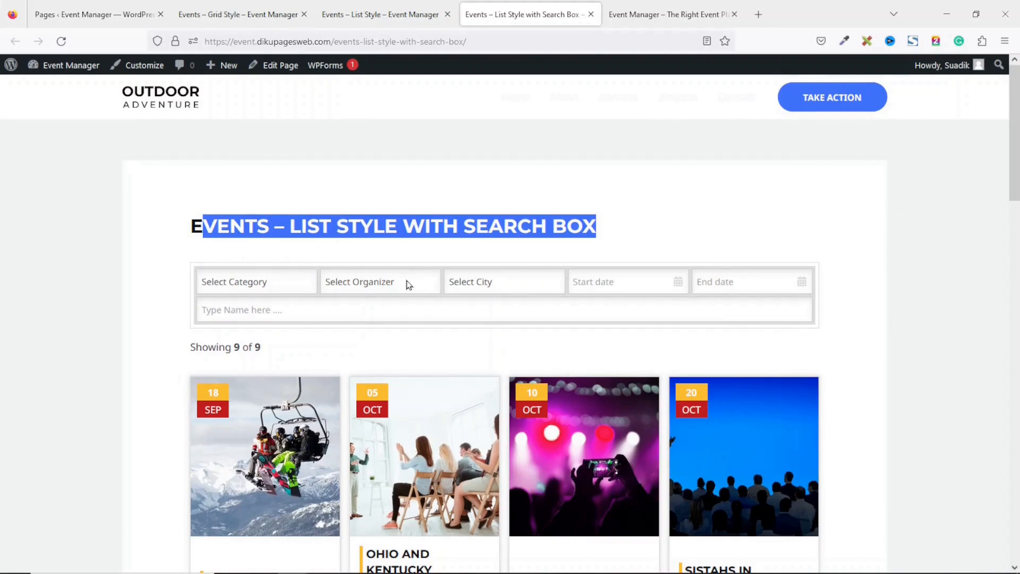
left_click(74, 20)
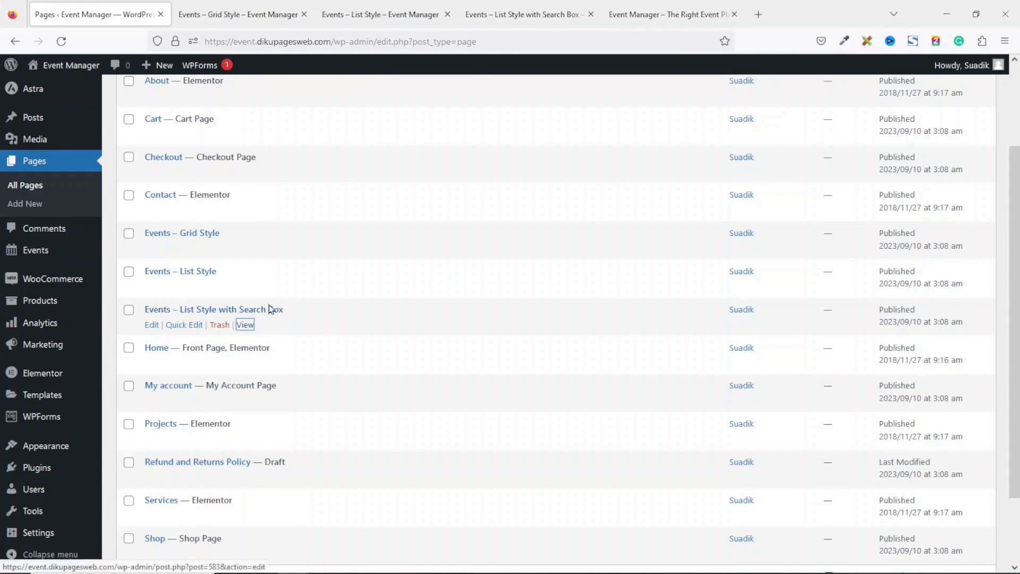
Quick-edit the Search Box page: shorten its title to 'Events', clear its slug, and update
left_click(184, 325)
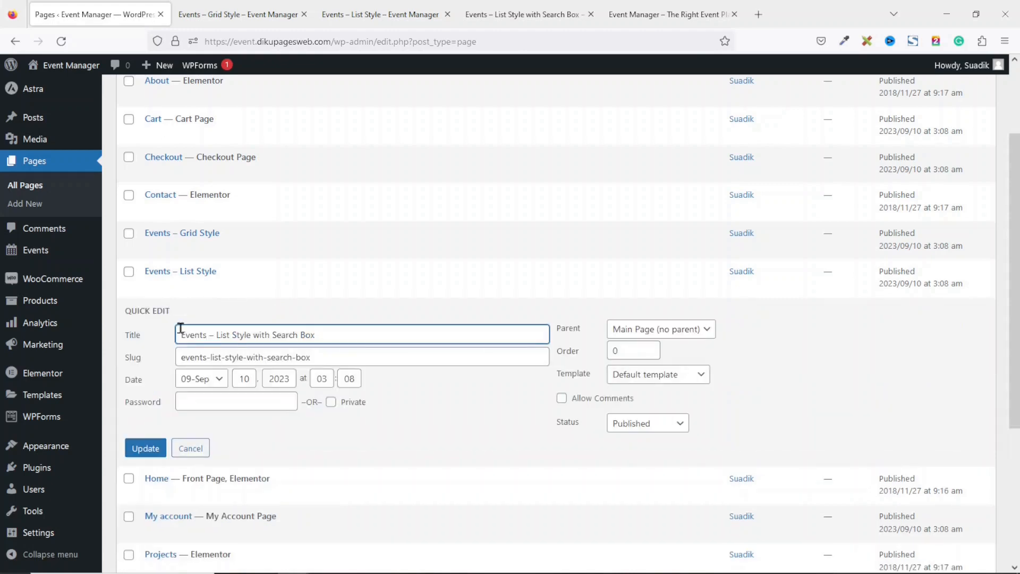
left_click_drag(339, 340, 211, 336)
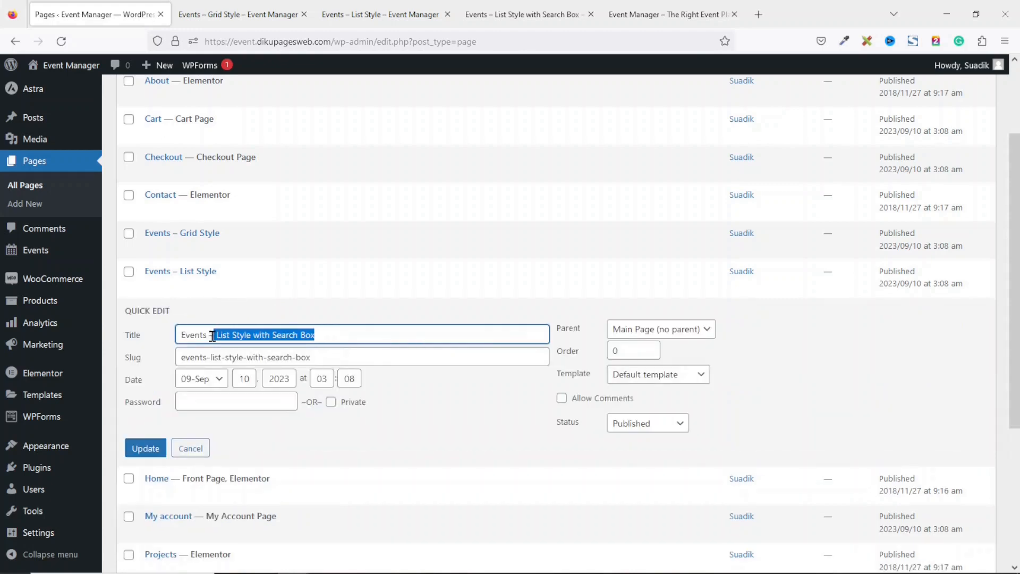
key("BackSpace")
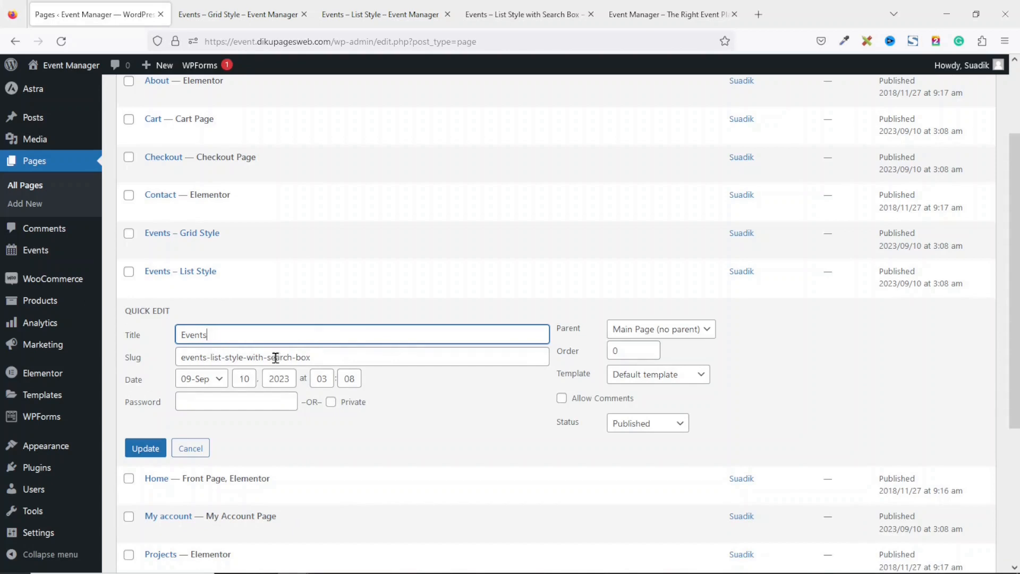
key("Tab")
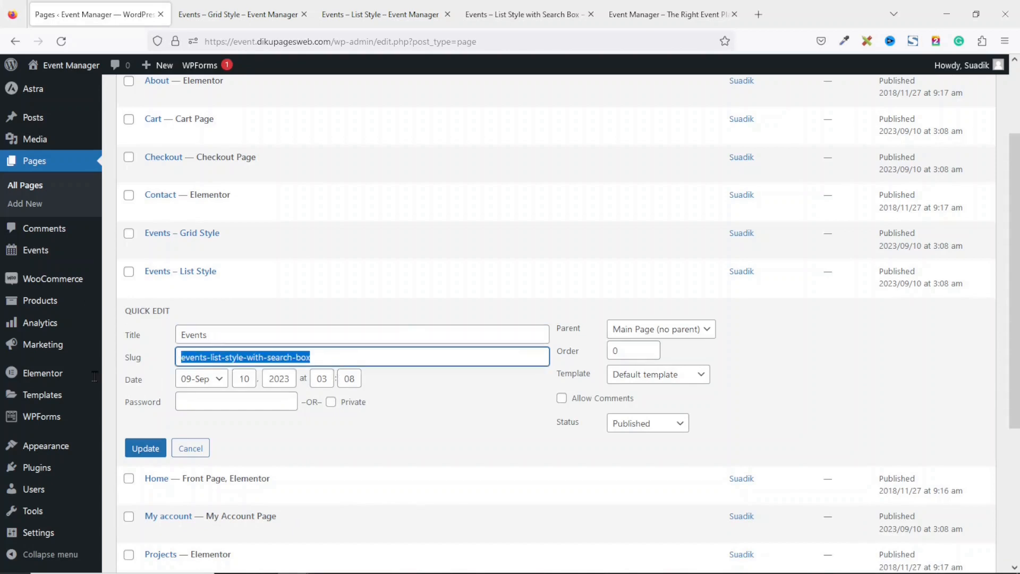
key("BackSpace")
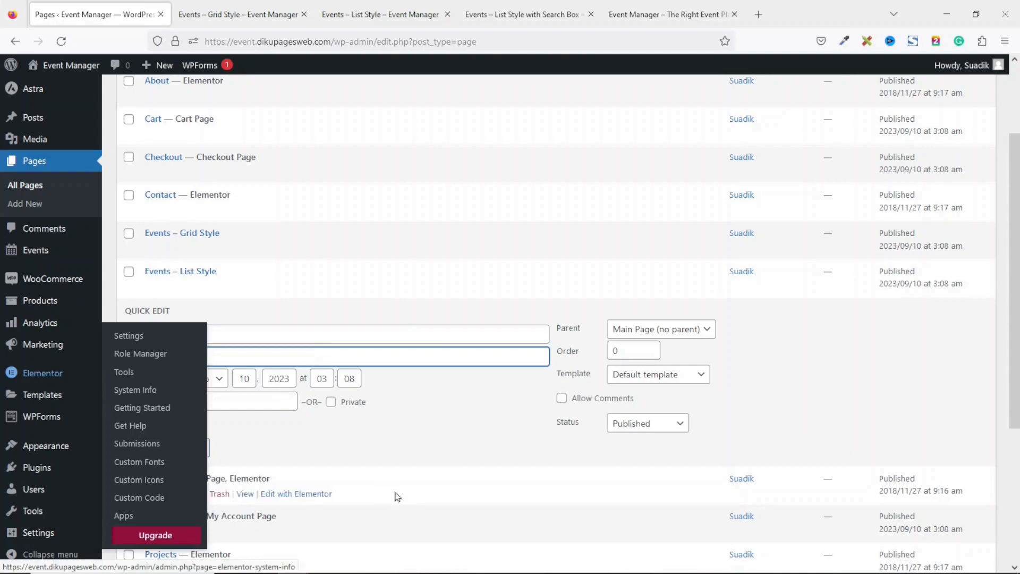
left_click(142, 450)
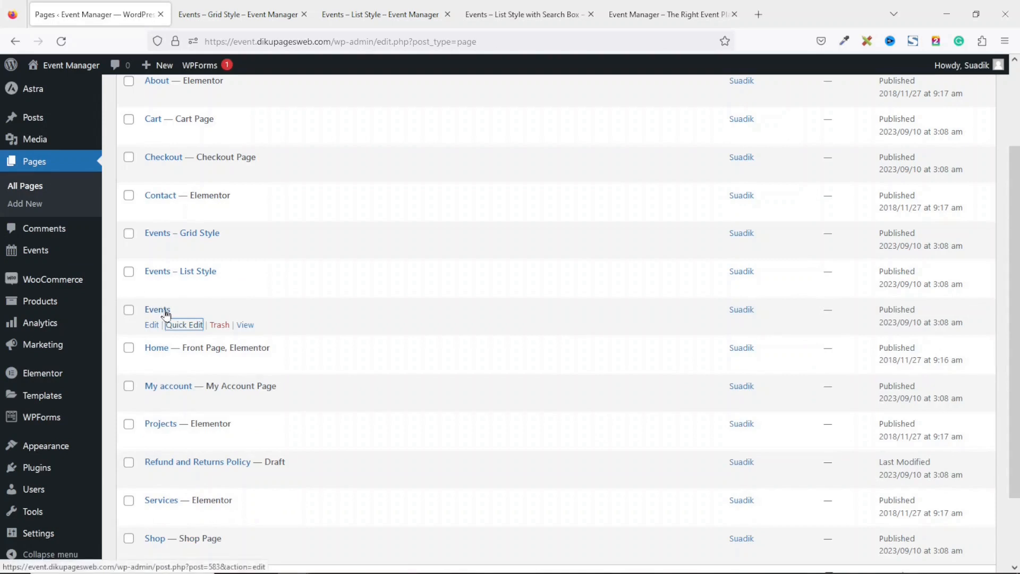
Open the renamed Events page in a new tab
right_click(244, 329)
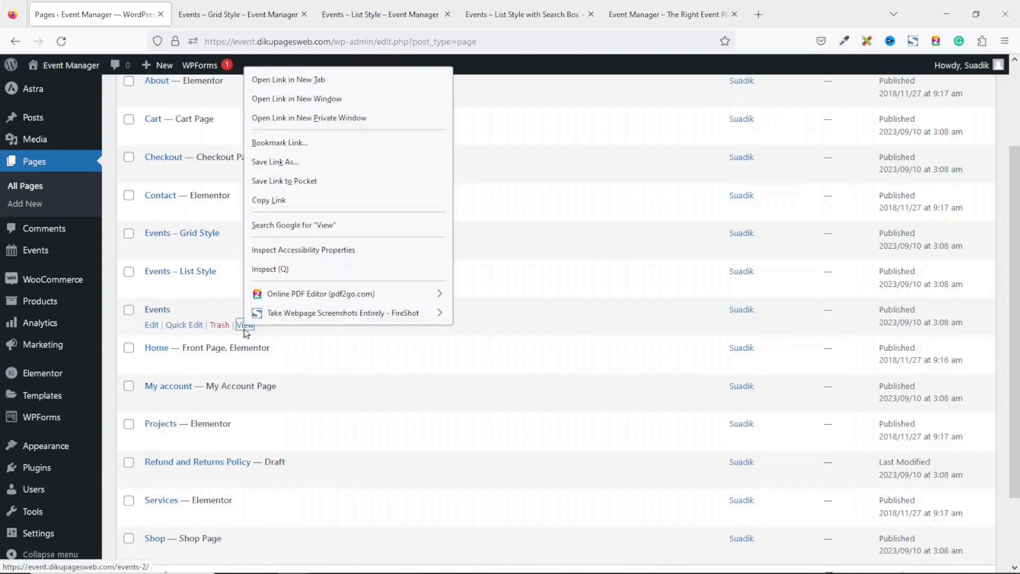
left_click(297, 80)
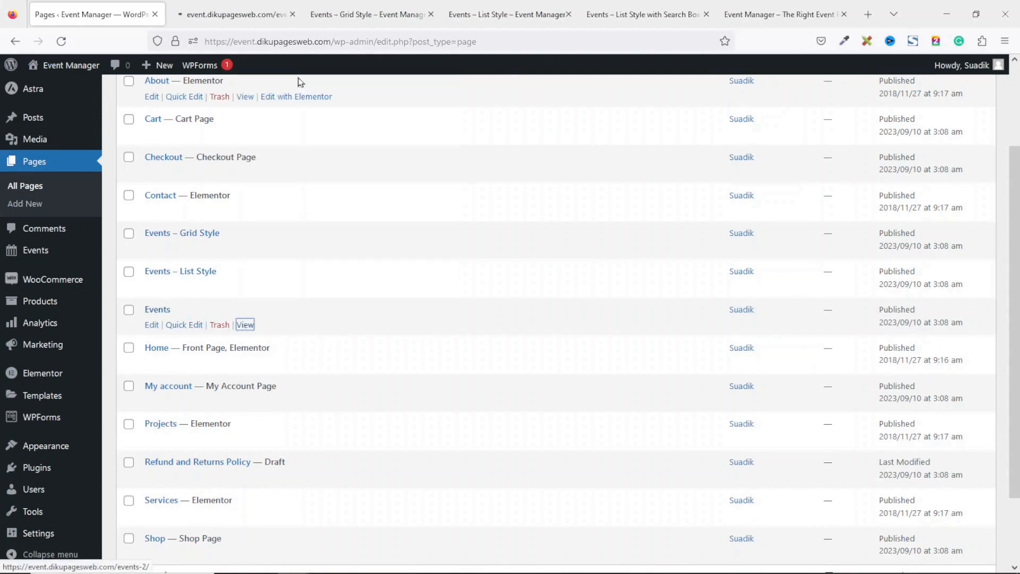
left_click(234, 21)
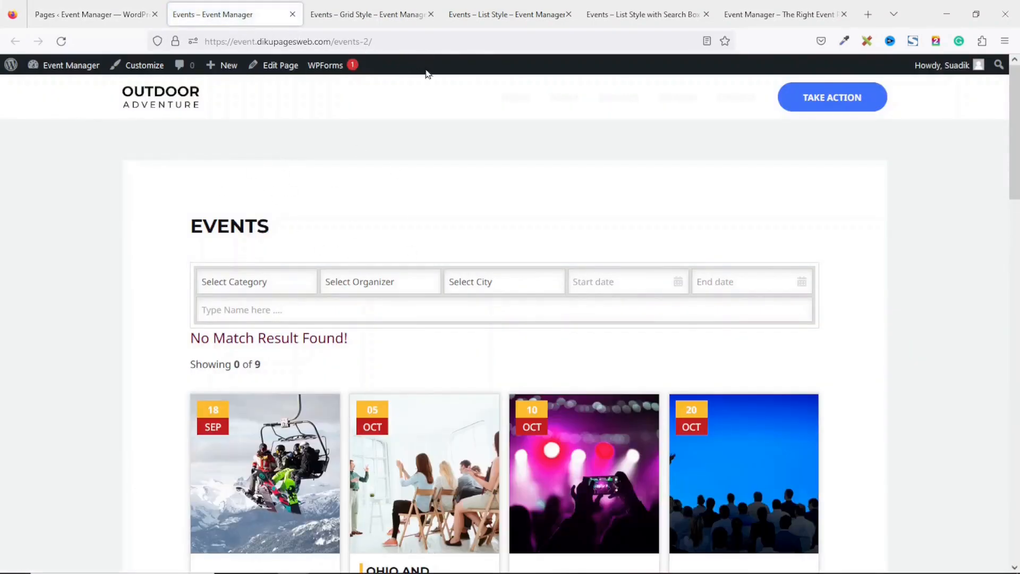
Close the Grid Style, List Style and Search Box tabs, then return to the Events page
left_click(430, 14)
left_click(430, 14)
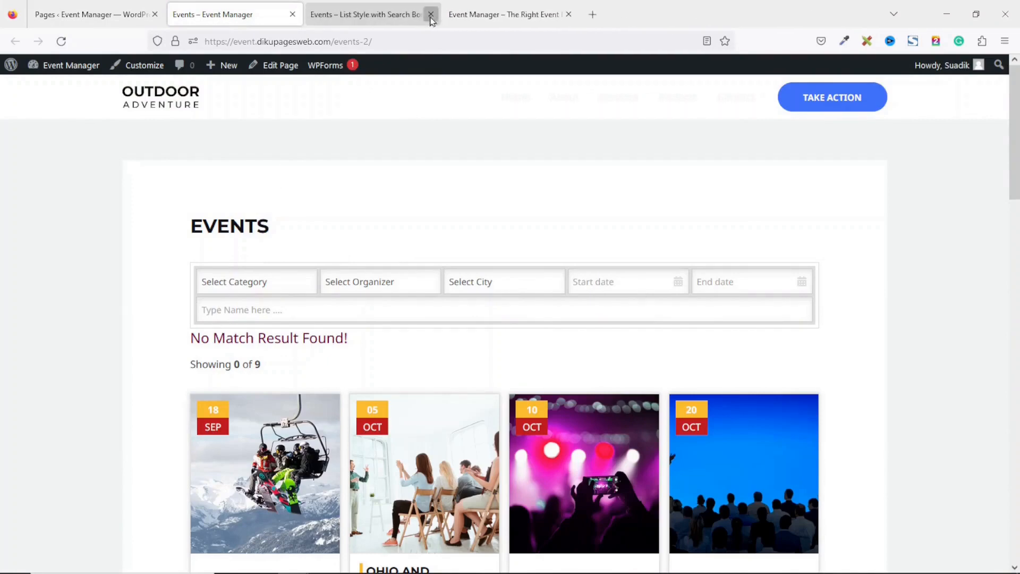
left_click(445, 14)
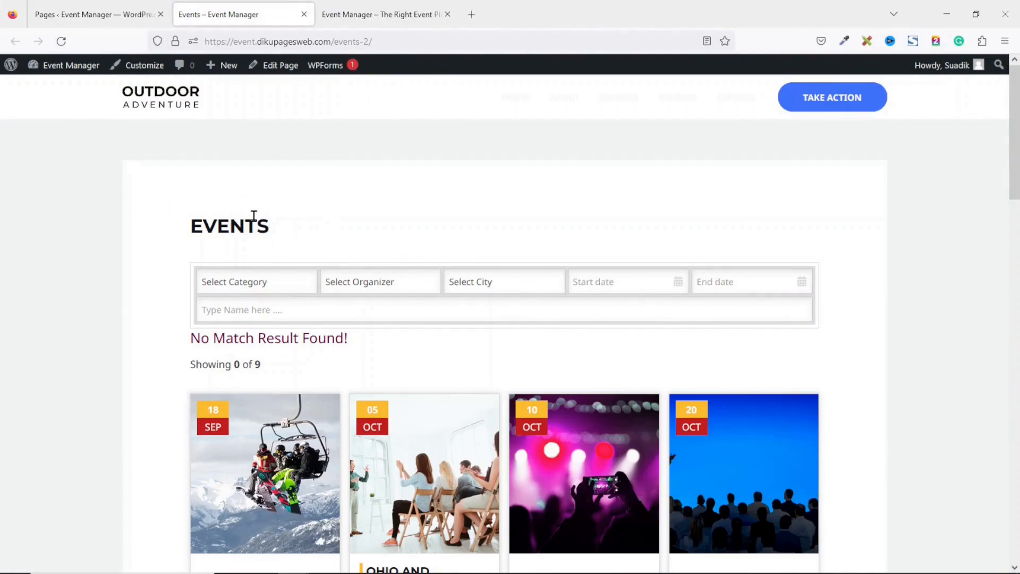
left_click(377, 15)
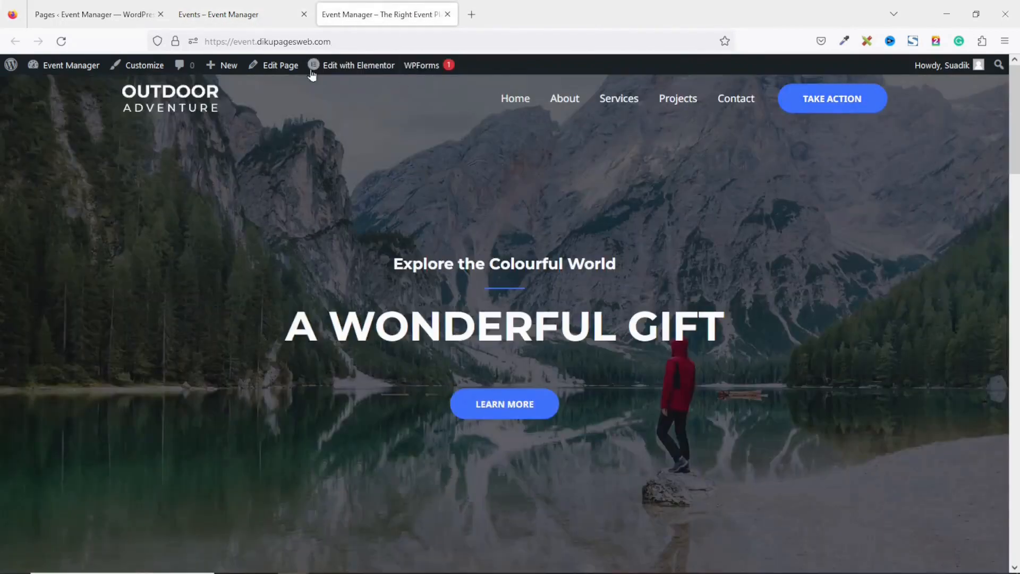
left_click(187, 6)
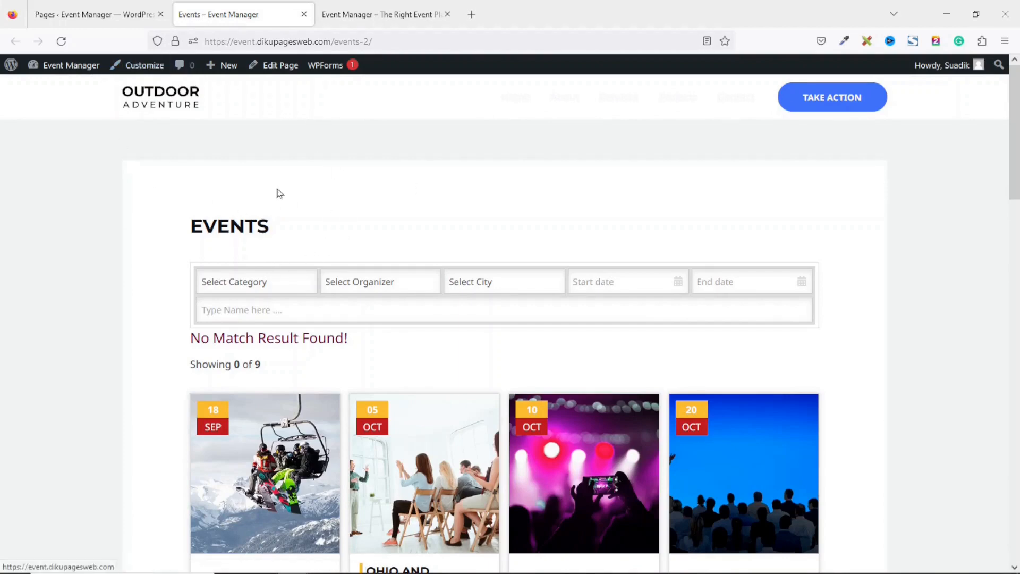
In the Customizer's main menu, add the Events page and place it right after Home
left_click(146, 73)
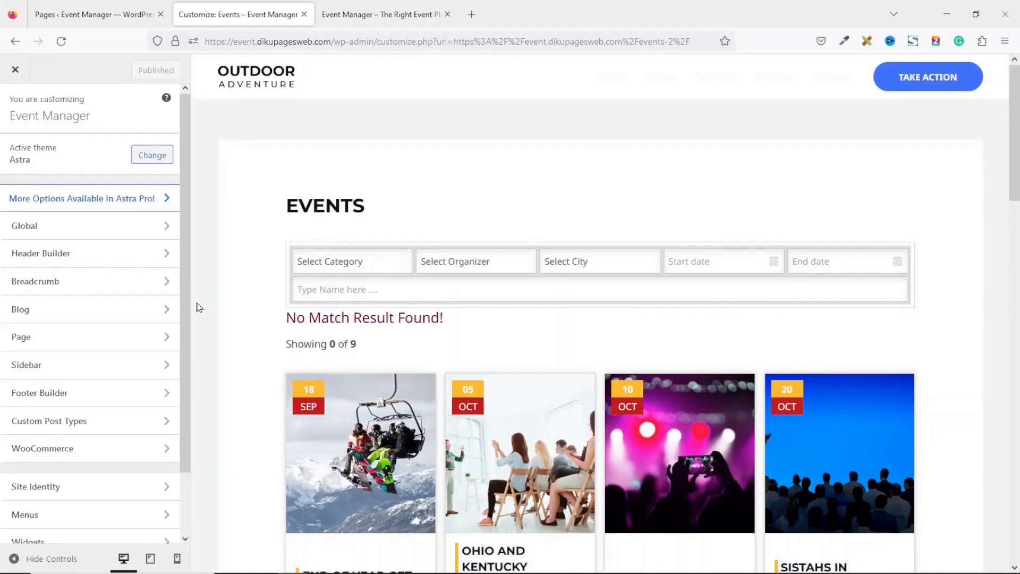
left_click(41, 526)
left_click(74, 180)
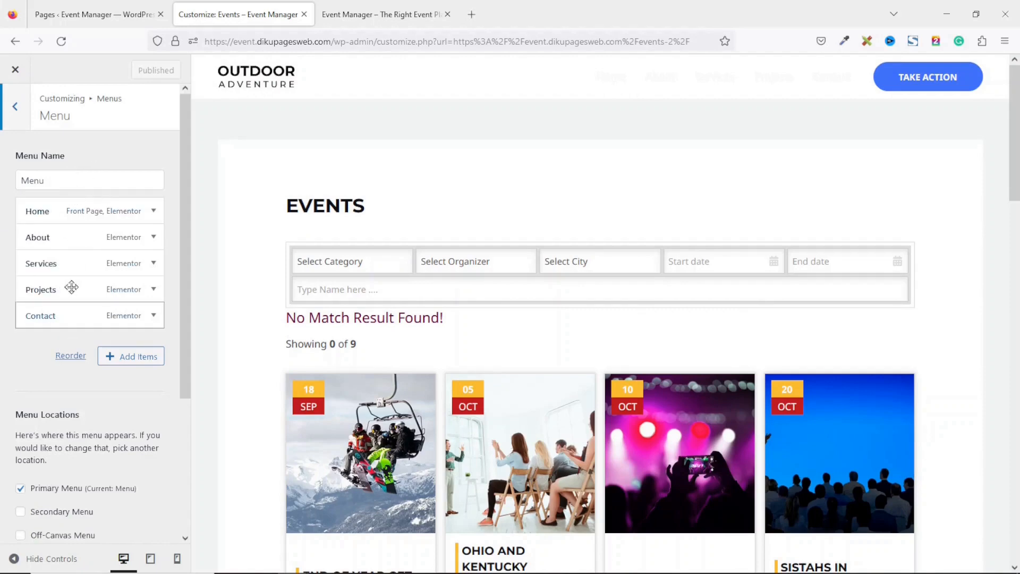
left_click(142, 360)
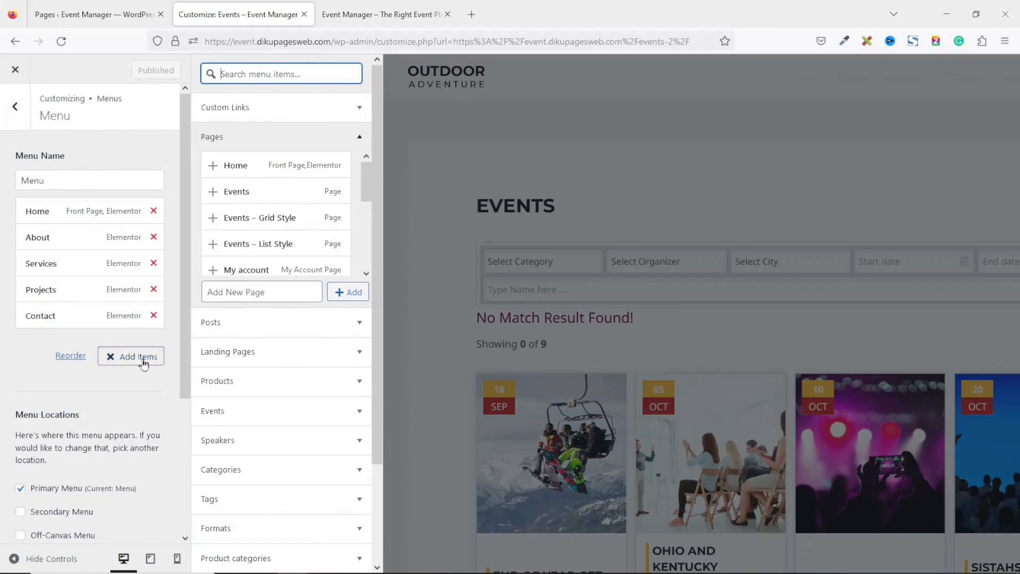
left_click(256, 196)
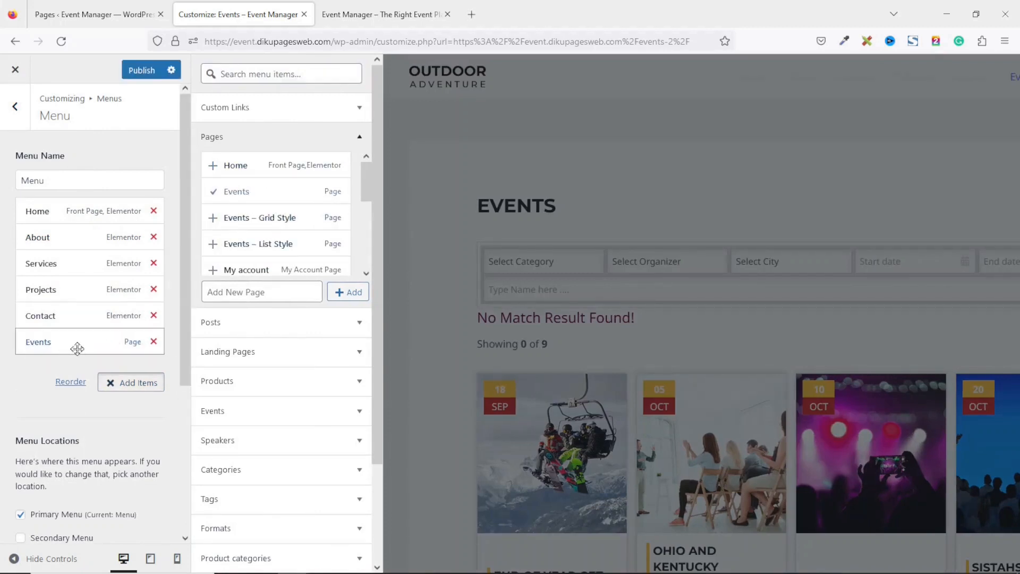
left_click_drag(68, 344, 51, 235)
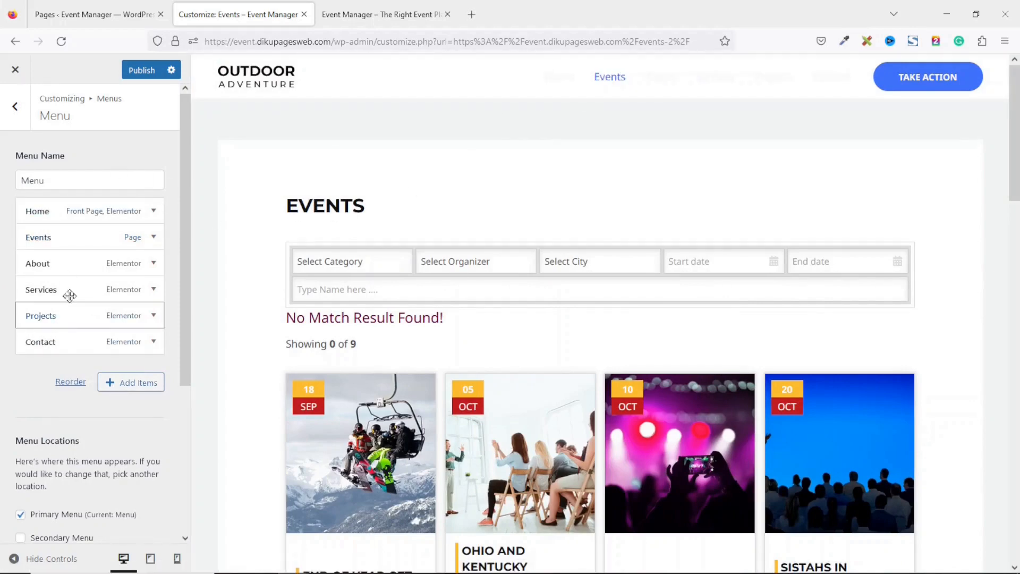
Remove the Projects item from the main menu
left_click(154, 315)
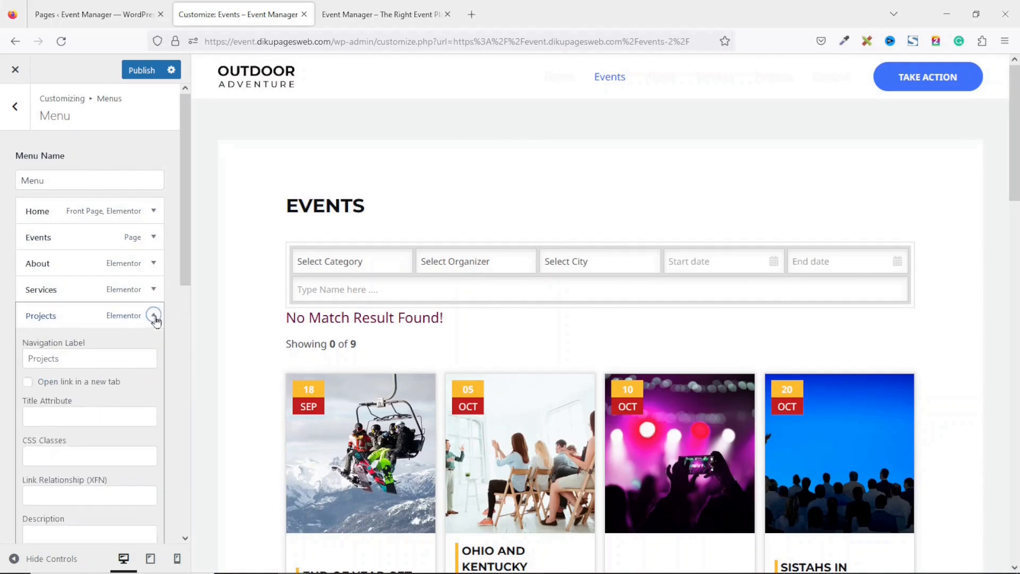
scroll(116, 424, "down", 5)
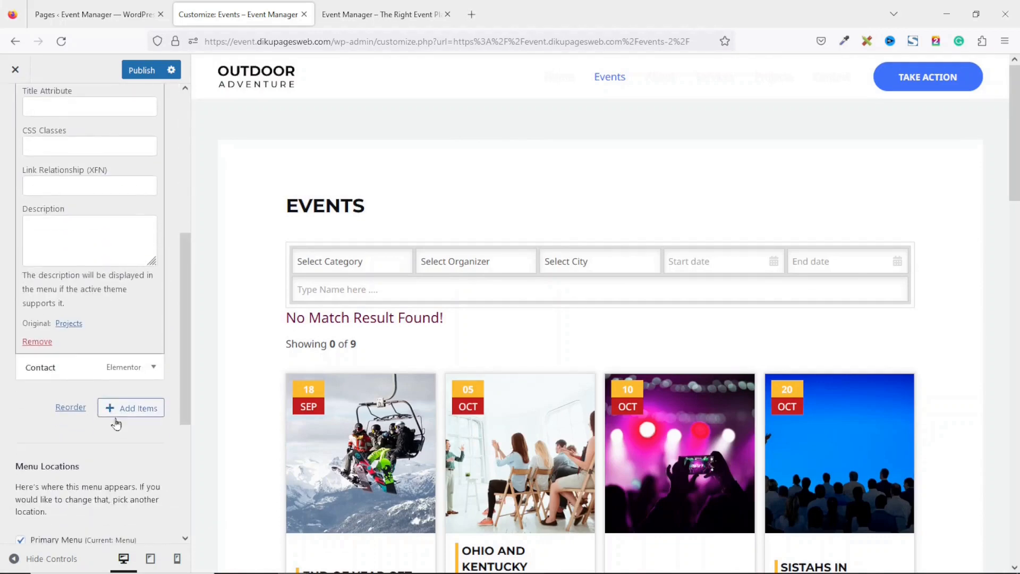
left_click(36, 341)
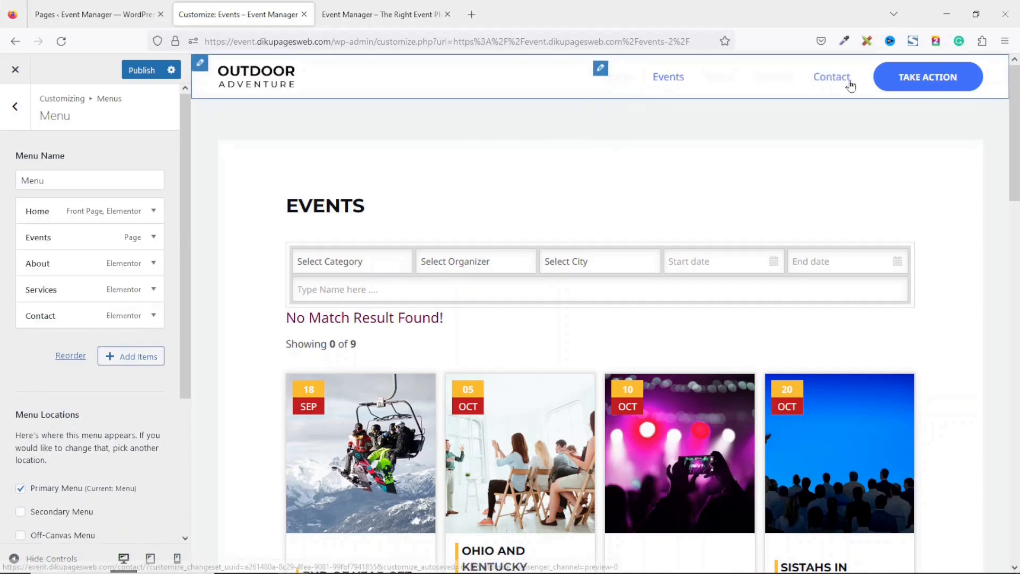
Set the primary menu's normal link text colour to near-black 101218
left_click(601, 71)
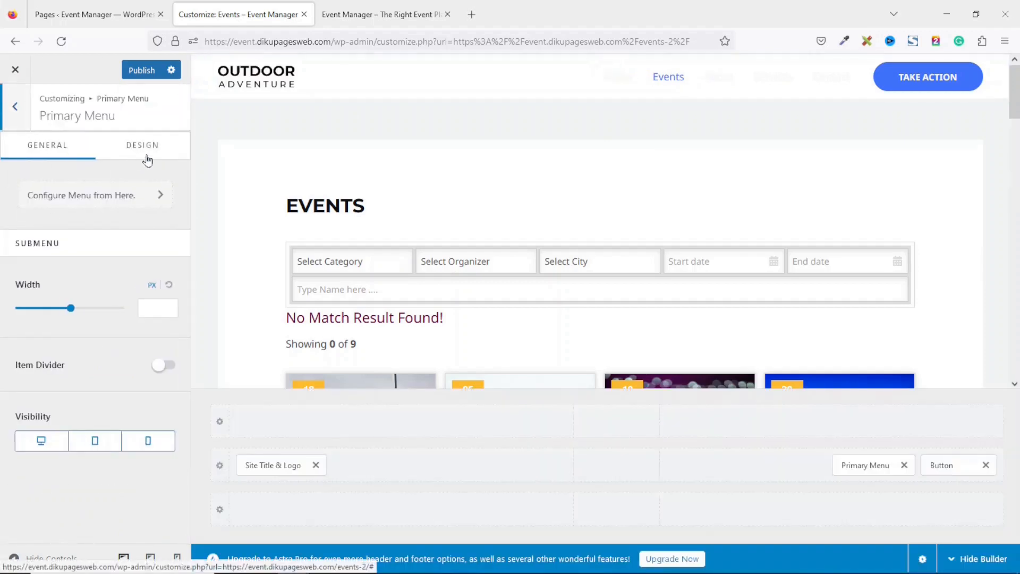
left_click(151, 152)
scroll(169, 319, "down", 6)
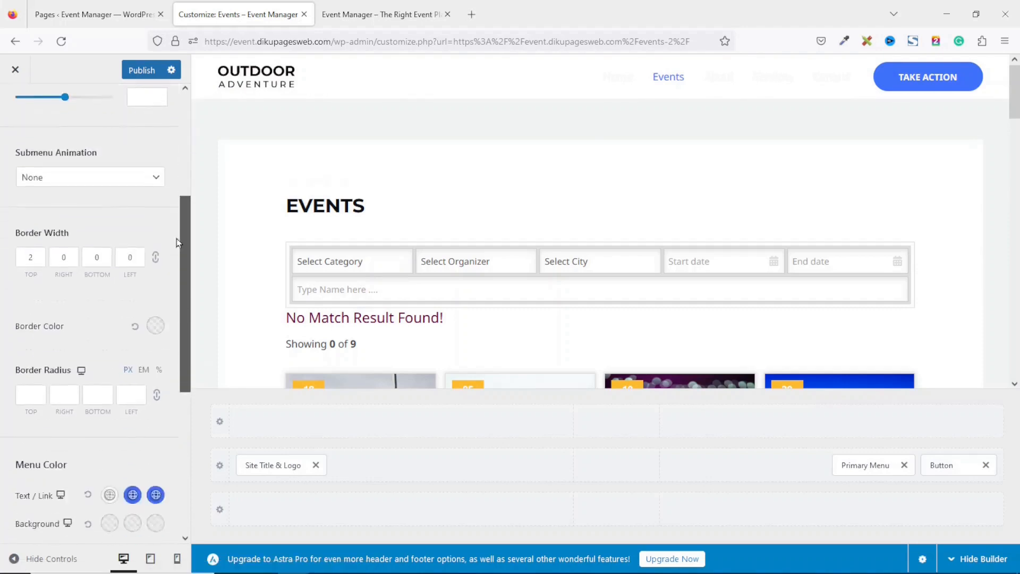
left_click_drag(168, 340, 167, 342)
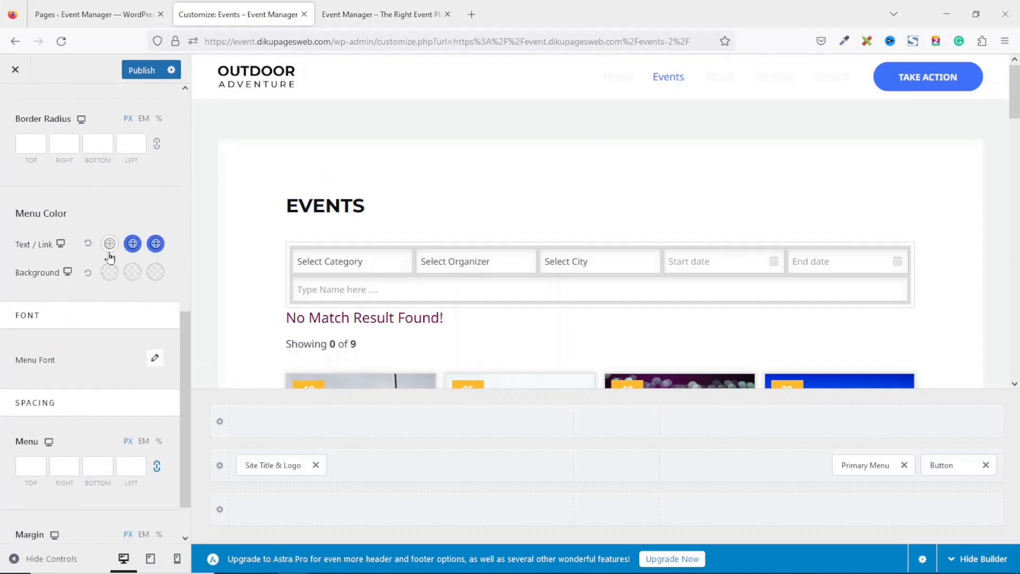
left_click(109, 245)
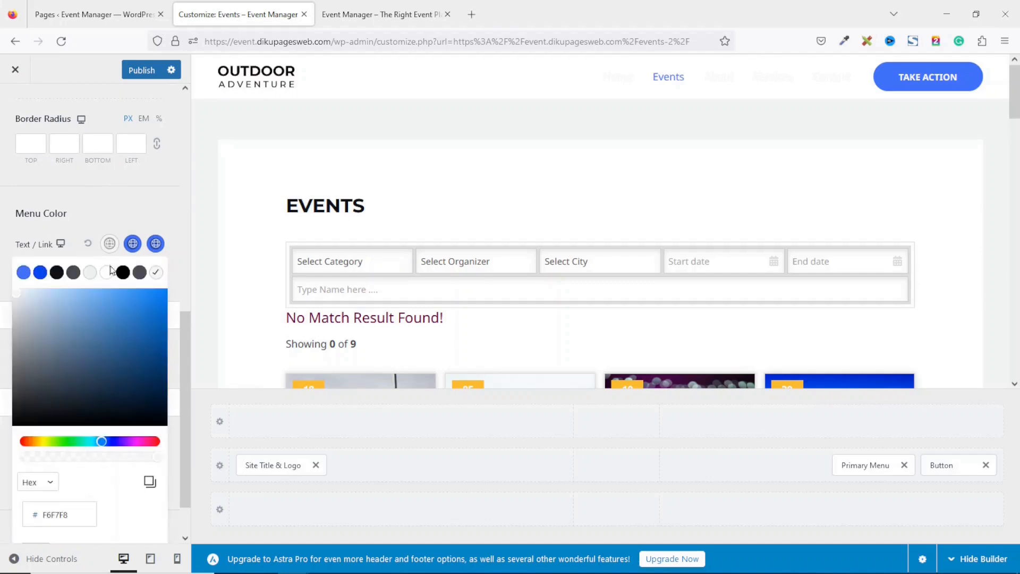
left_click(57, 273)
Set the hover and active link colours to blue 4175FC and publish
left_click(133, 244)
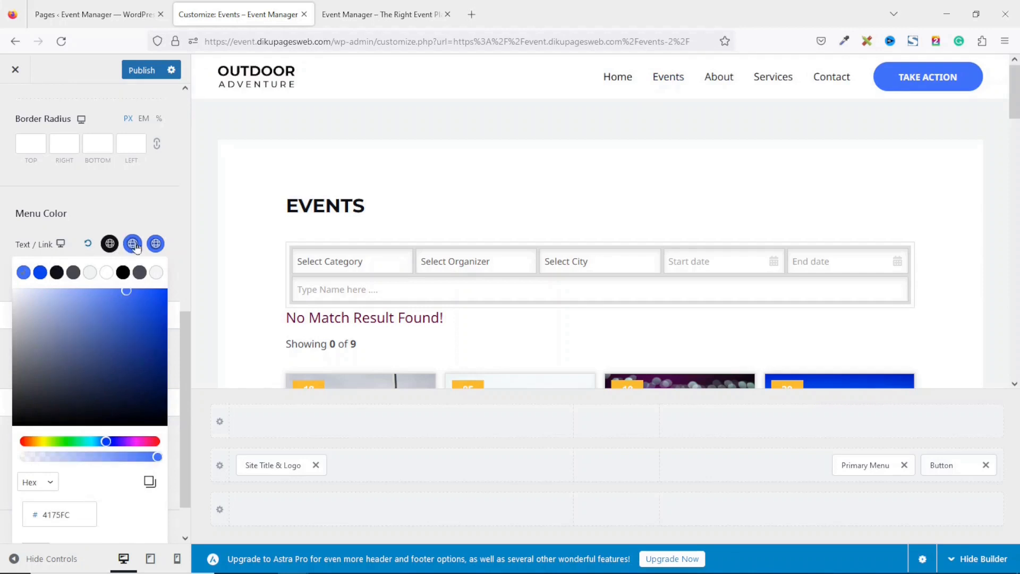
left_click(23, 273)
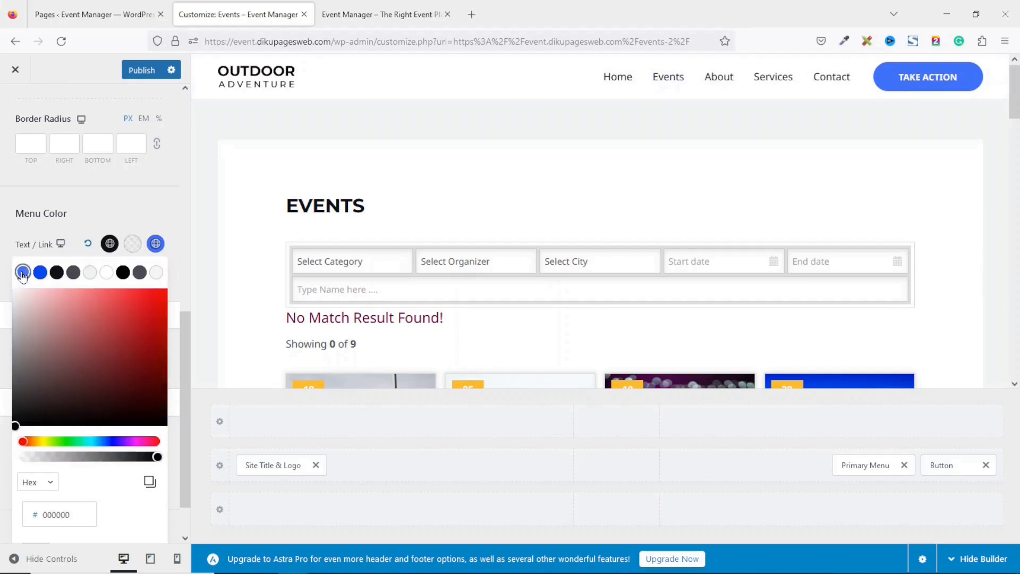
left_click(23, 273)
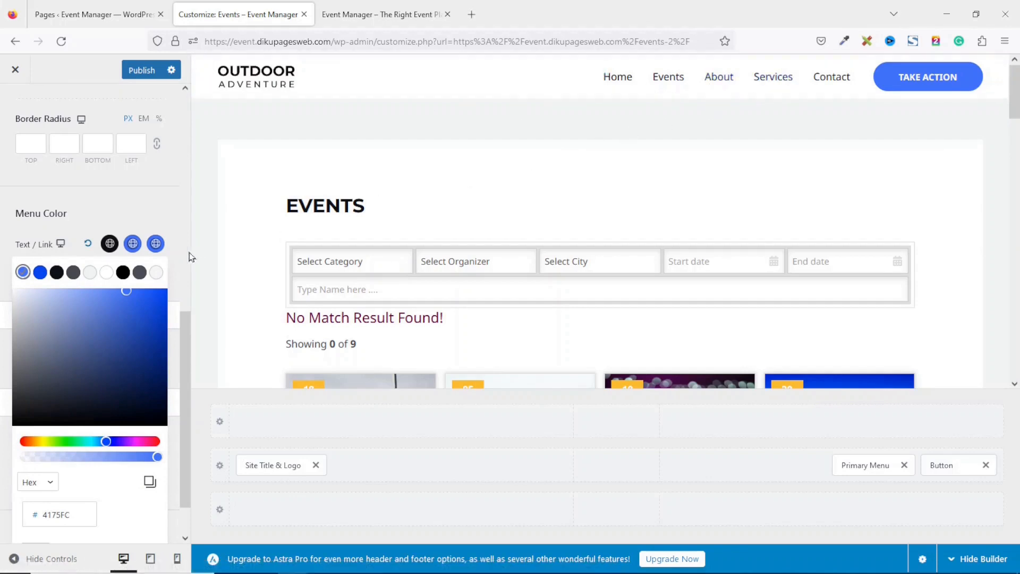
left_click(154, 244)
left_click(22, 273)
left_click(23, 272)
left_click(193, 178)
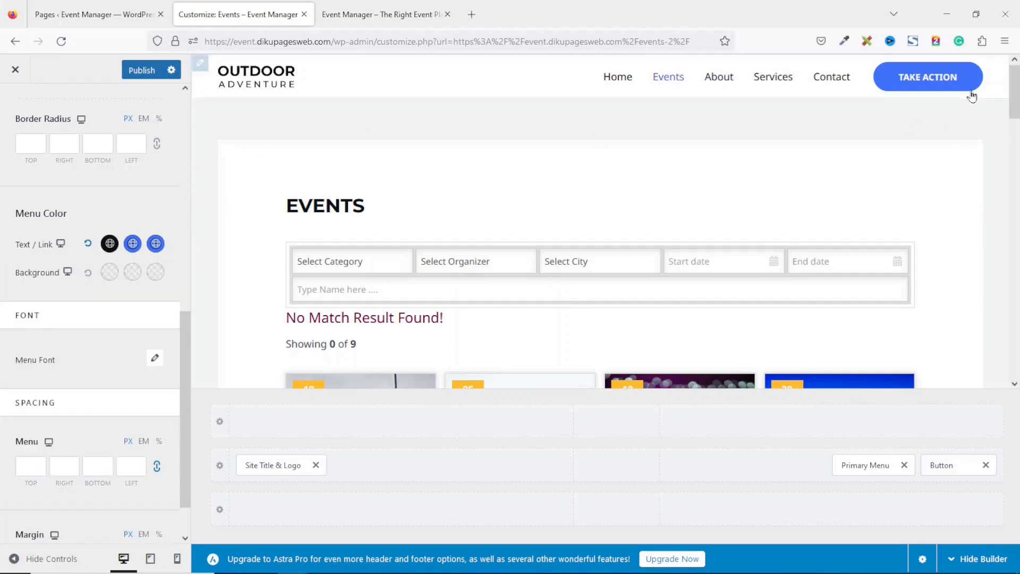
left_click(141, 70)
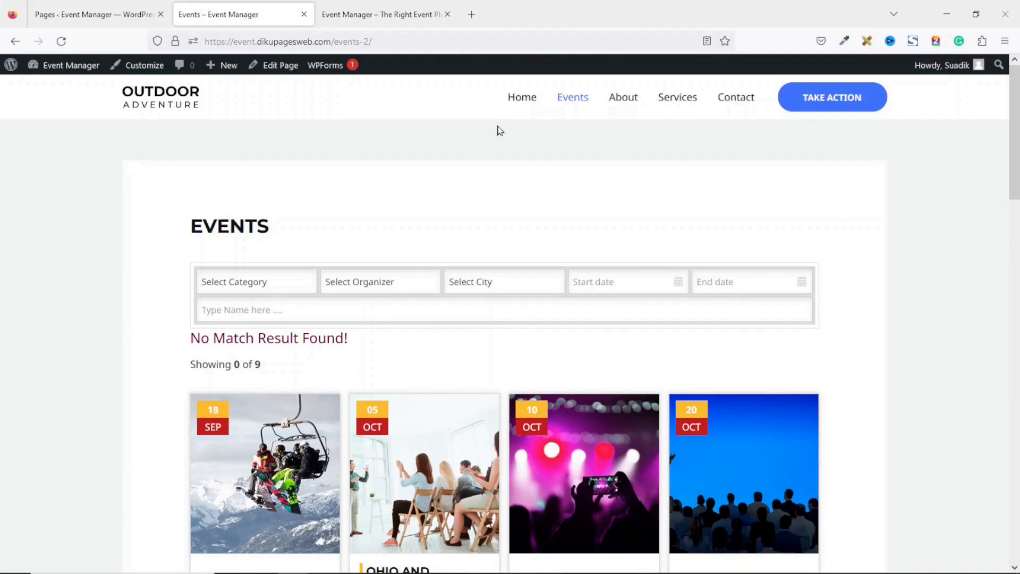
Close the Events tab and open the Customizer from the home page
key("ctrl+w")
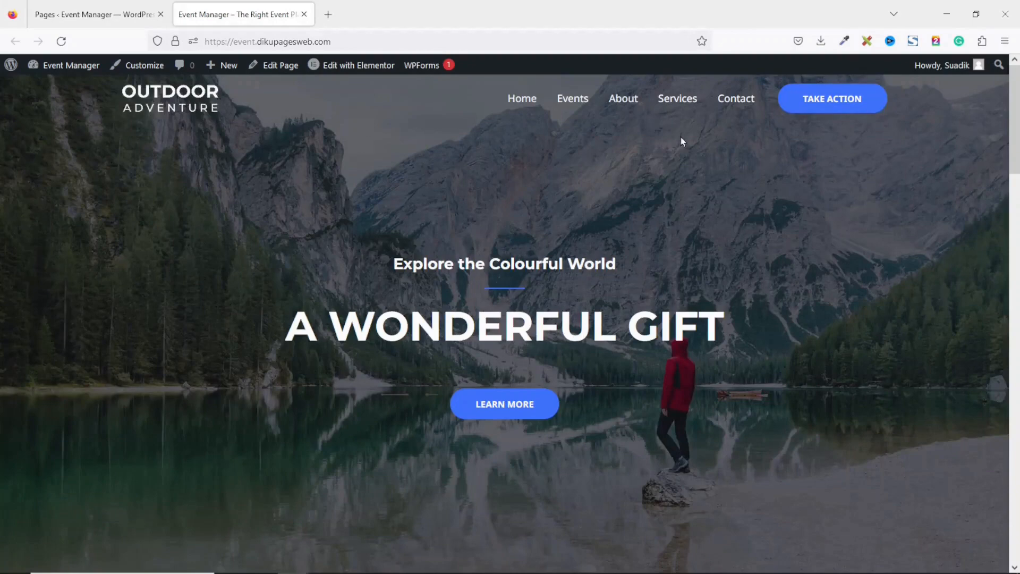
left_click_drag(1014, 126, 570, 542)
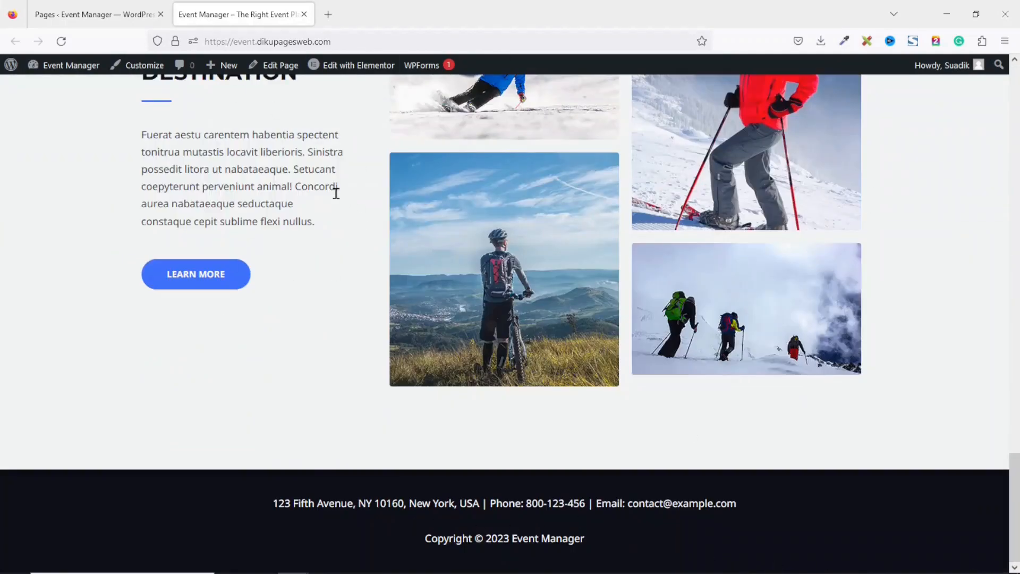
left_click(142, 68)
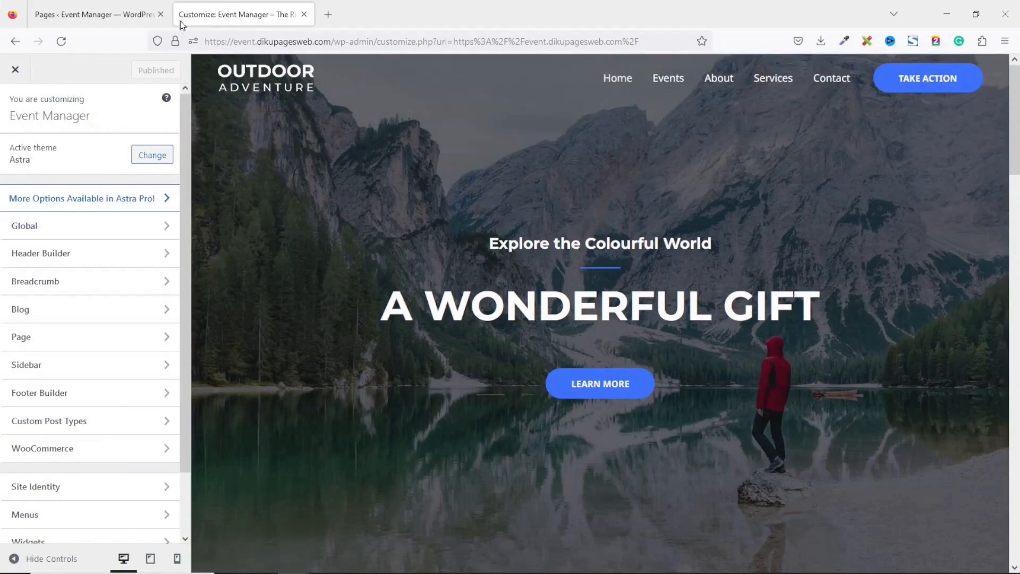
Upload the favicon and logo images and set the favicon as the uncropped site icon
left_click(51, 484)
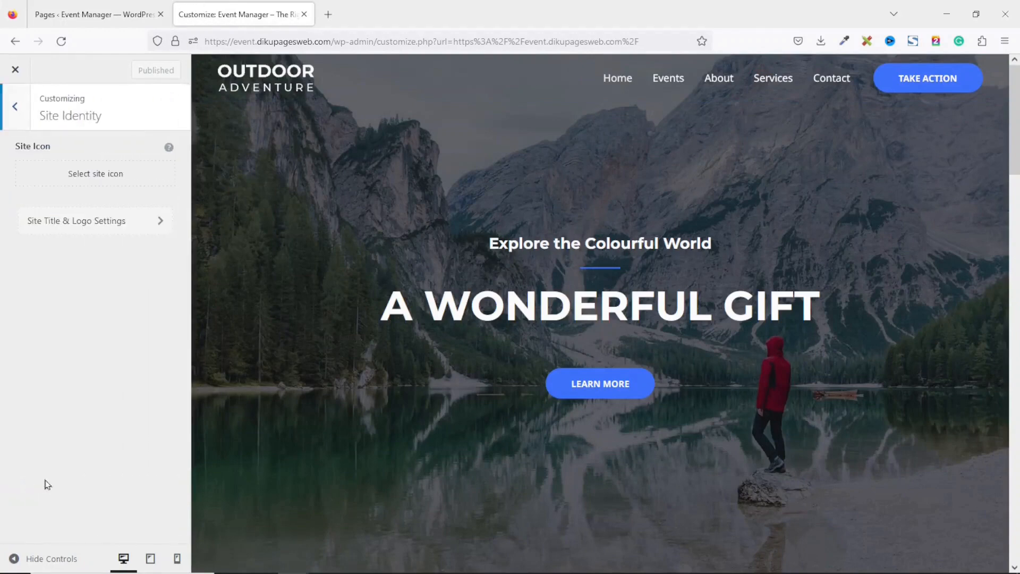
left_click(106, 174)
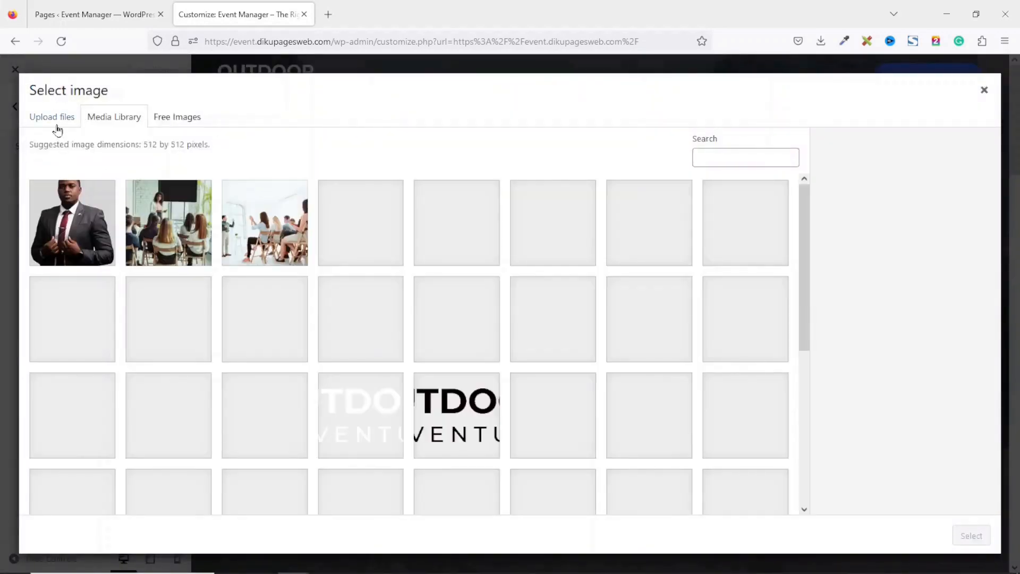
left_click(54, 119)
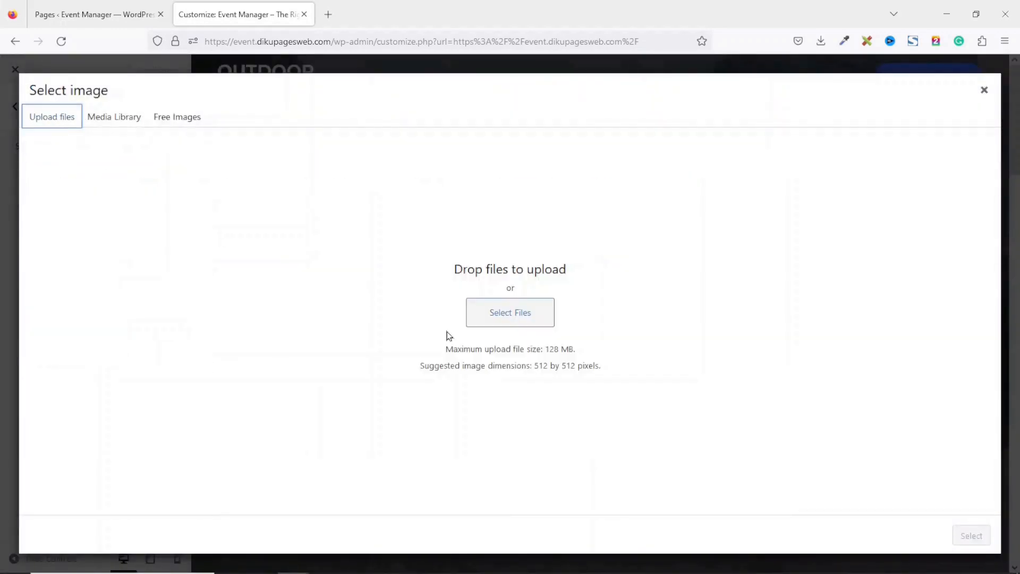
left_click(491, 311)
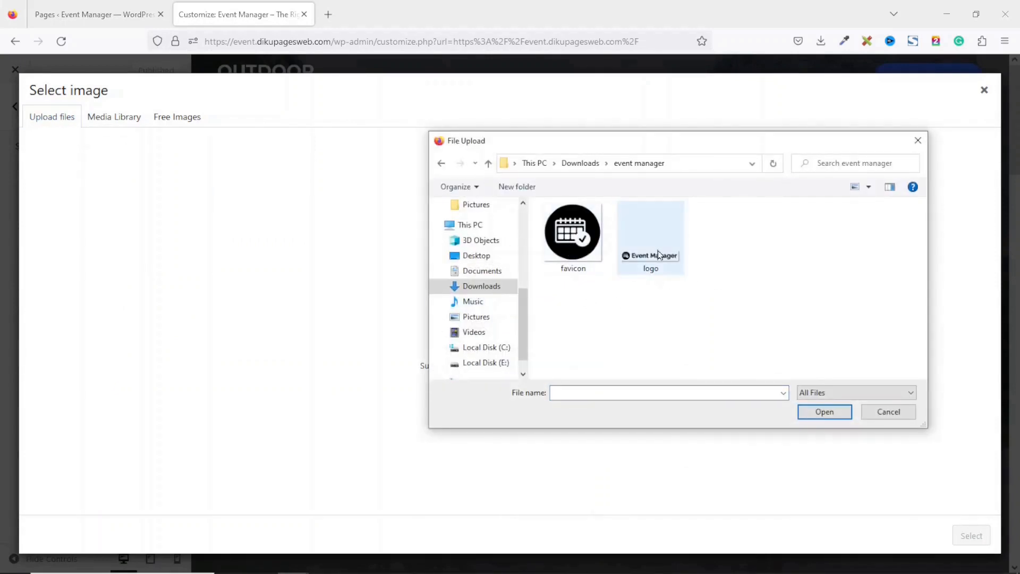
left_click_drag(707, 270, 564, 237)
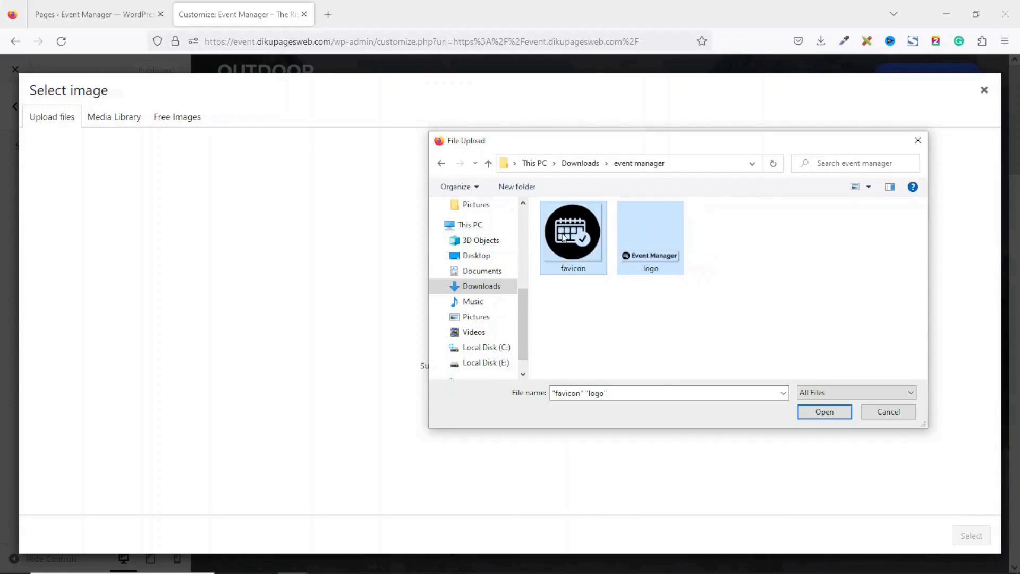
left_click(820, 414)
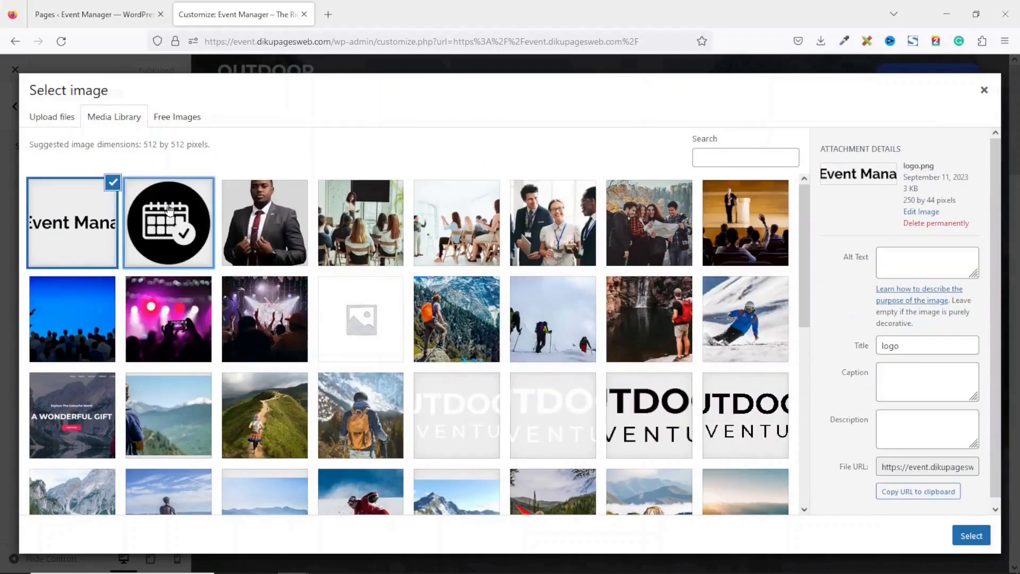
left_click(169, 209)
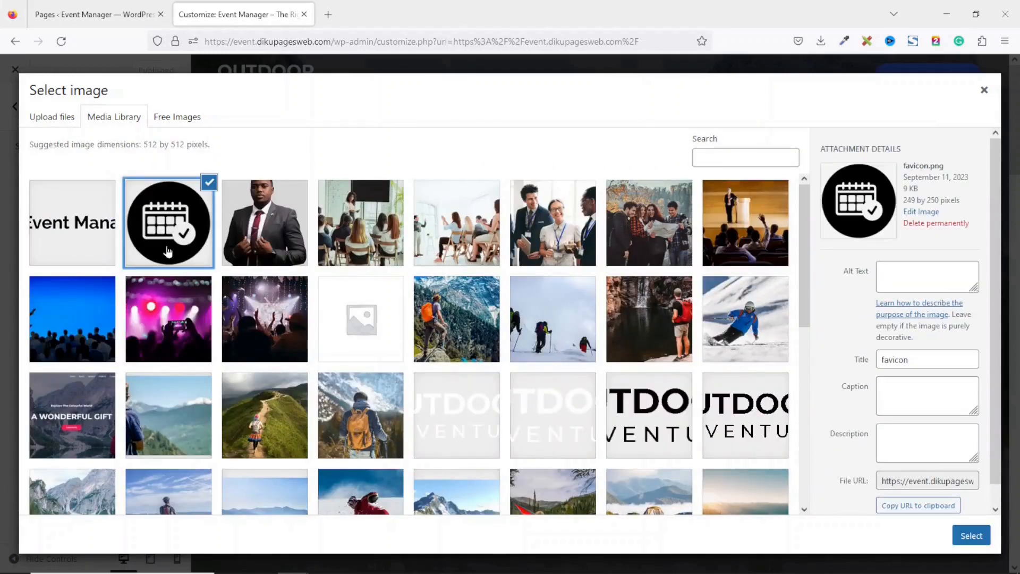
left_click(972, 536)
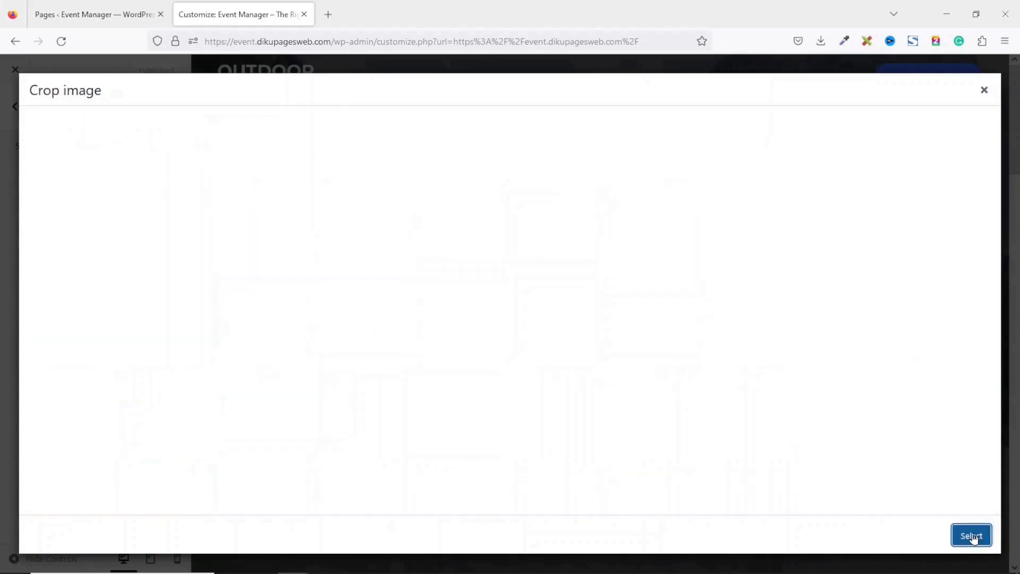
left_click(875, 536)
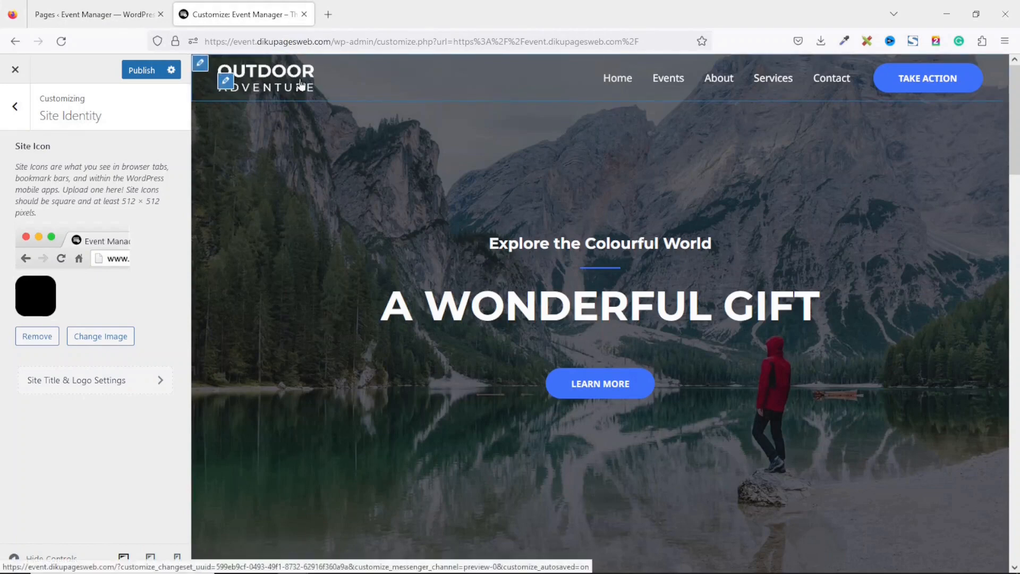
Use the white Event Manager logo for both the transparent header logo and retina logo
left_click(226, 84)
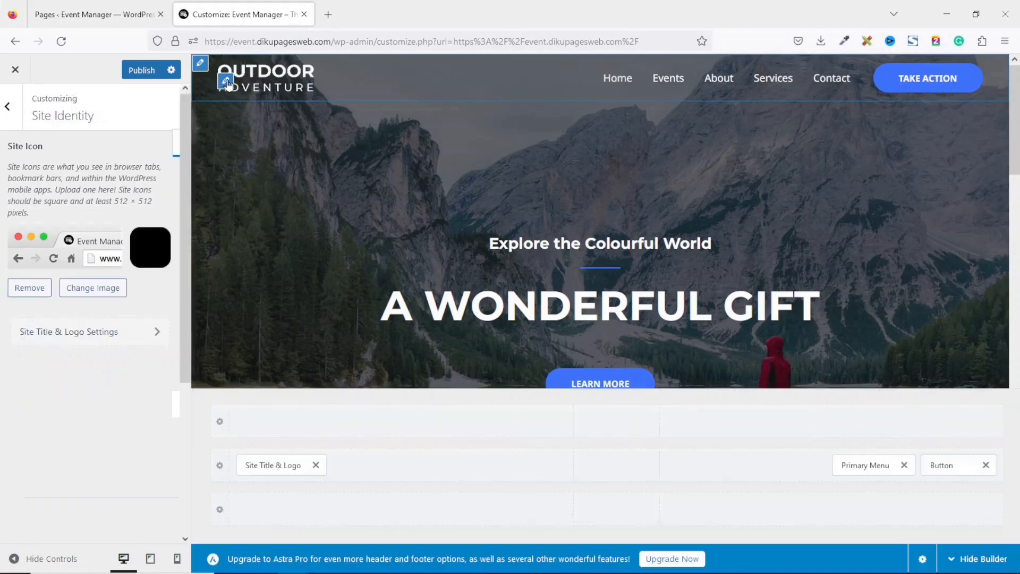
scroll(186, 367, "down", 3)
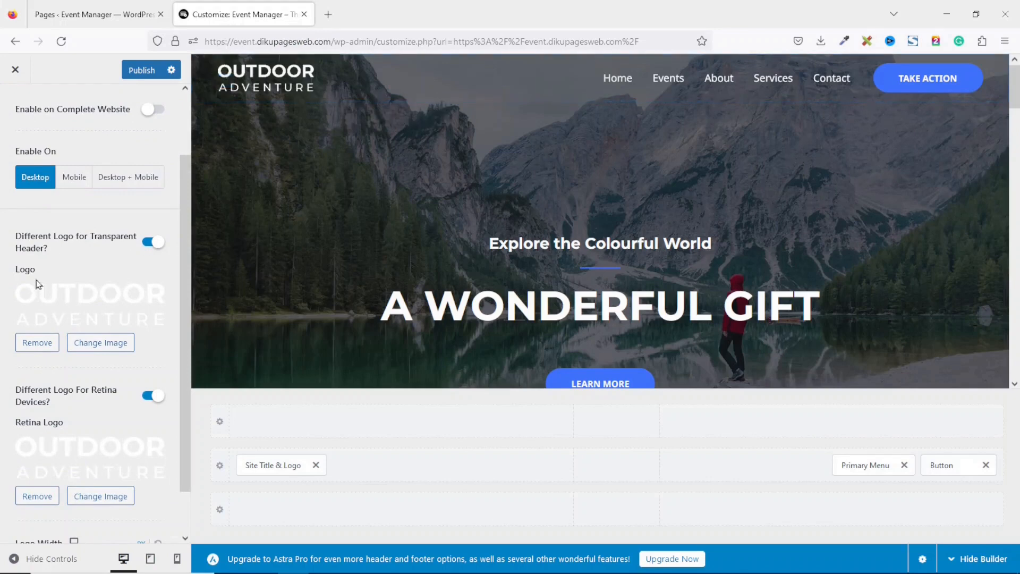
left_click(108, 346)
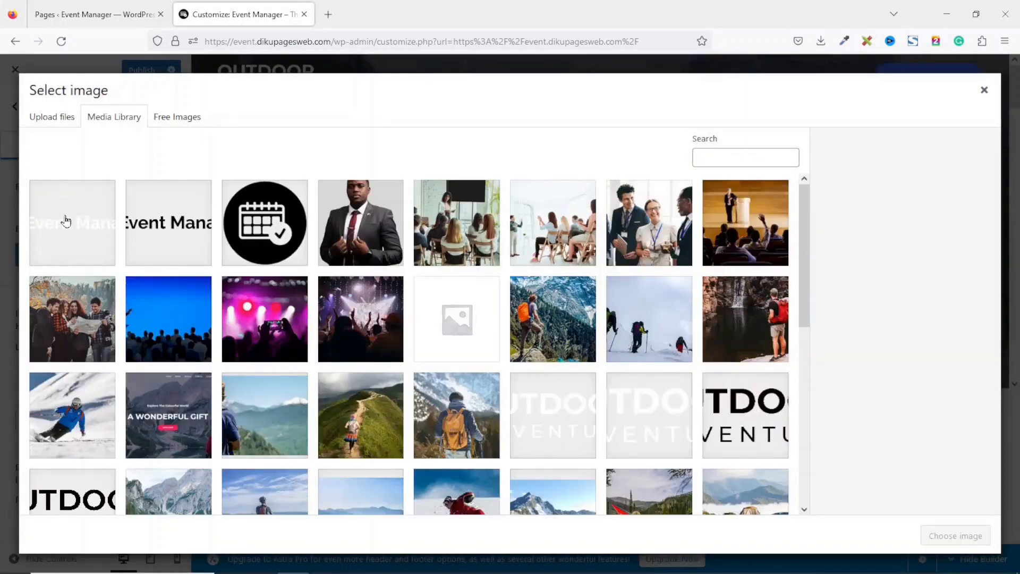
left_click(64, 221)
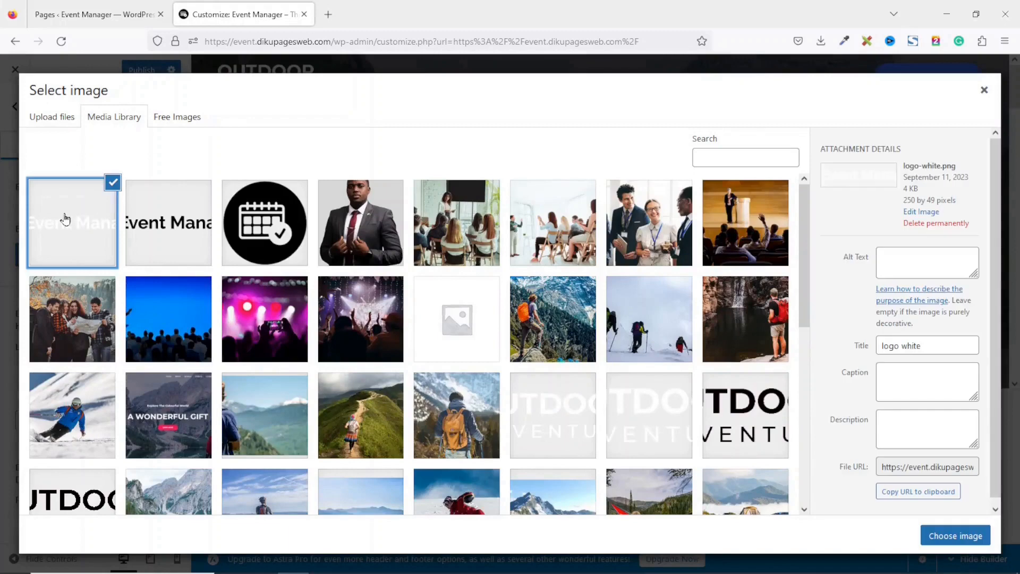
left_click(968, 537)
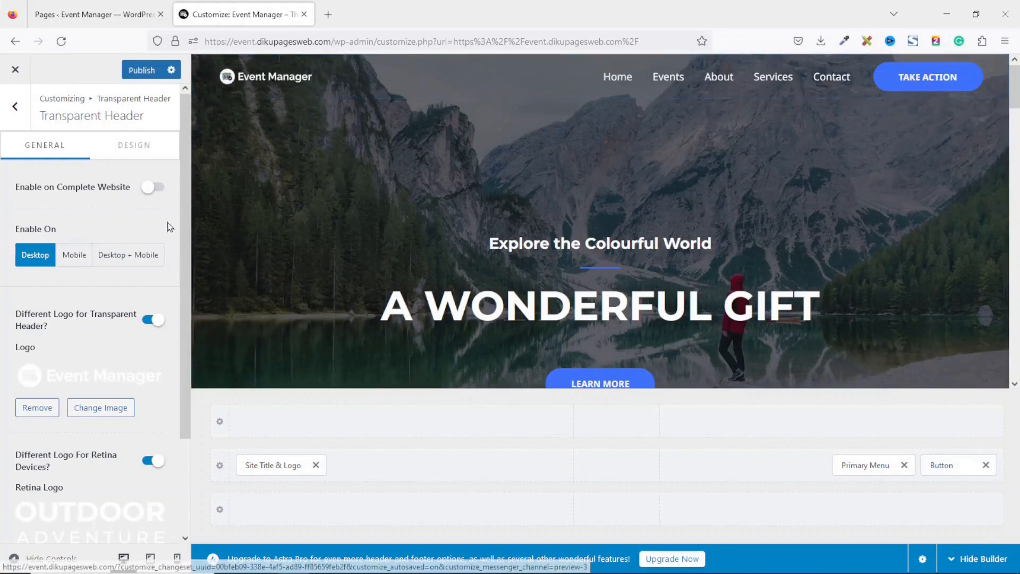
scroll(159, 409, "down", 2)
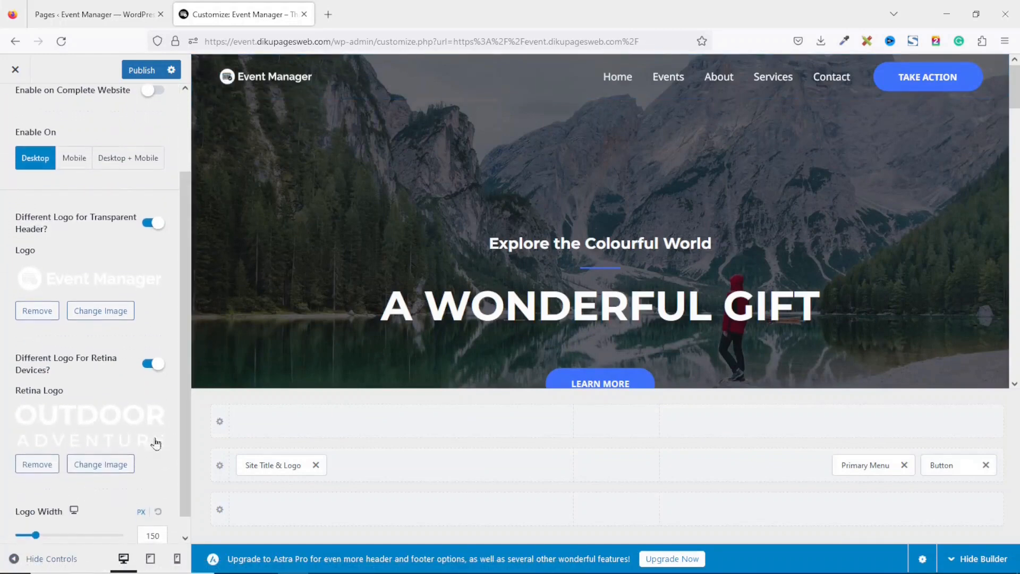
left_click(101, 465)
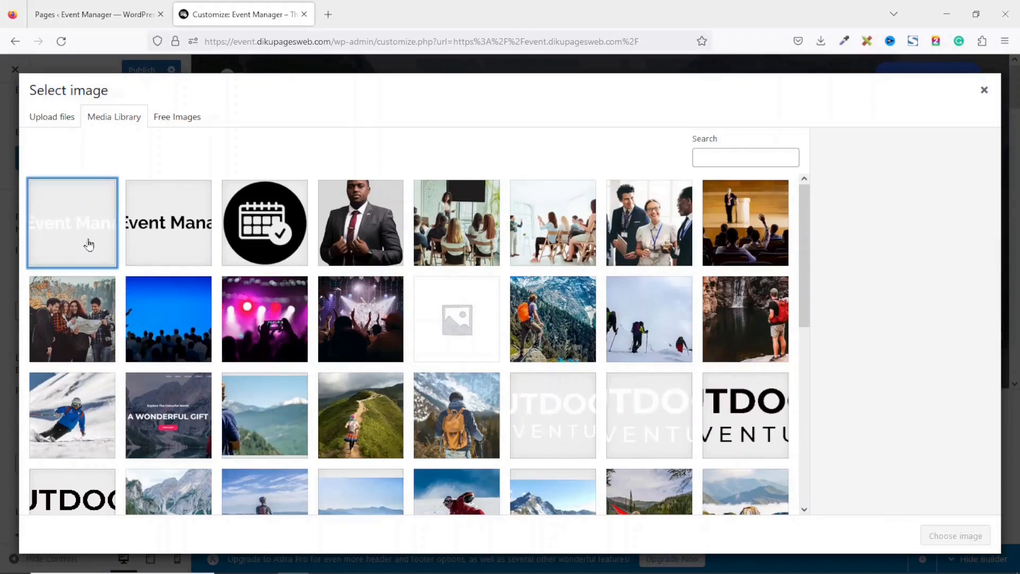
left_click(89, 244)
left_click(955, 535)
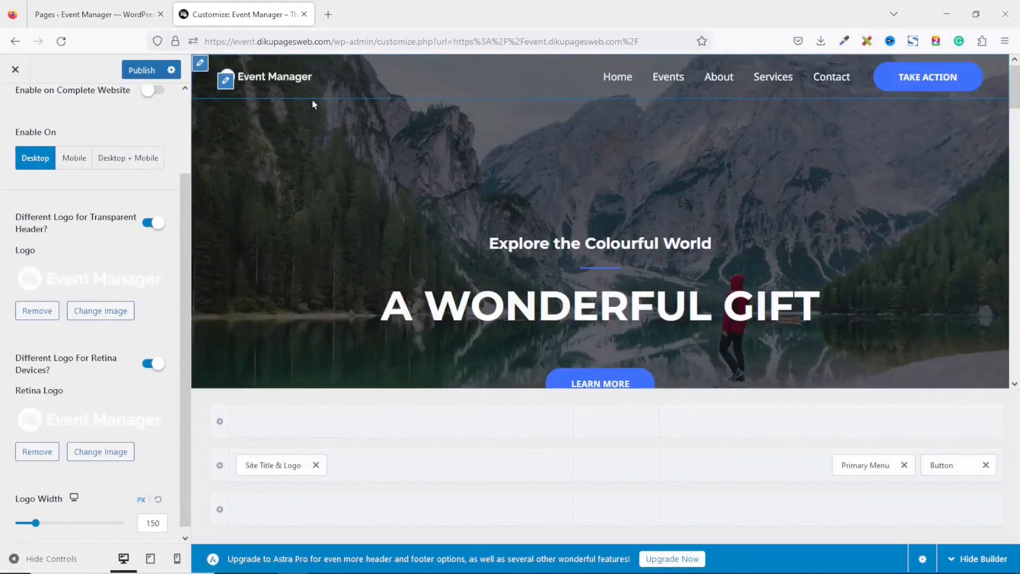
Set the transparent header logo width to 200 and preview the Events page
left_click(161, 526)
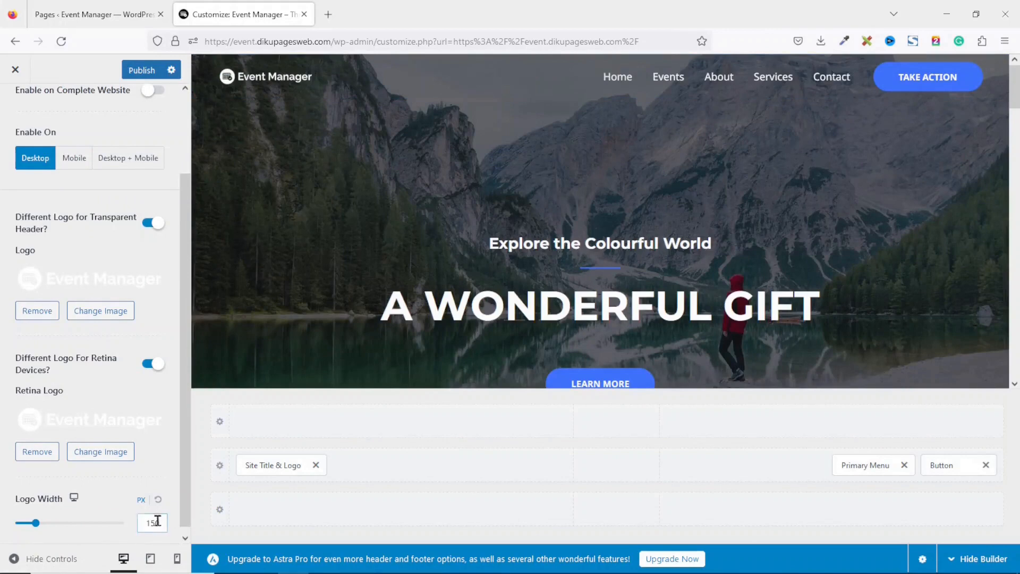
left_click_drag(161, 523, 104, 523)
type("200")
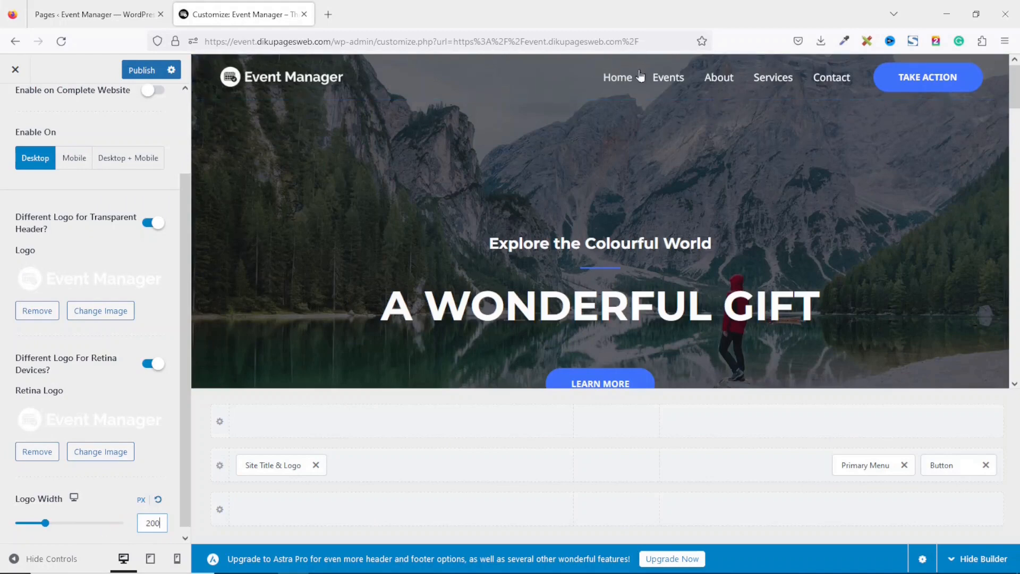
left_click(664, 83)
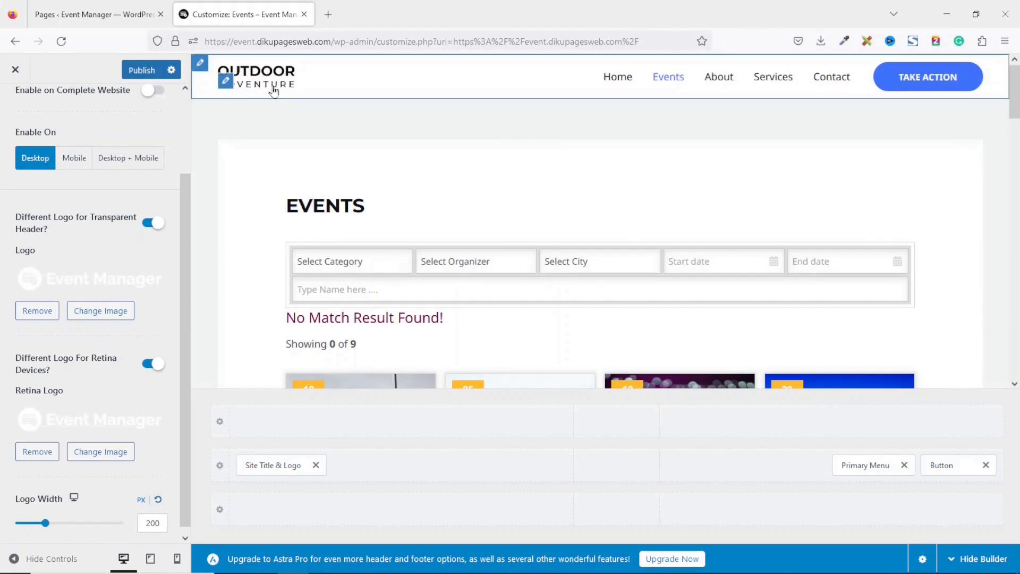
In Site Title & Logo, replace the main logo with the uncropped dark Event Manager logo
left_click(225, 83)
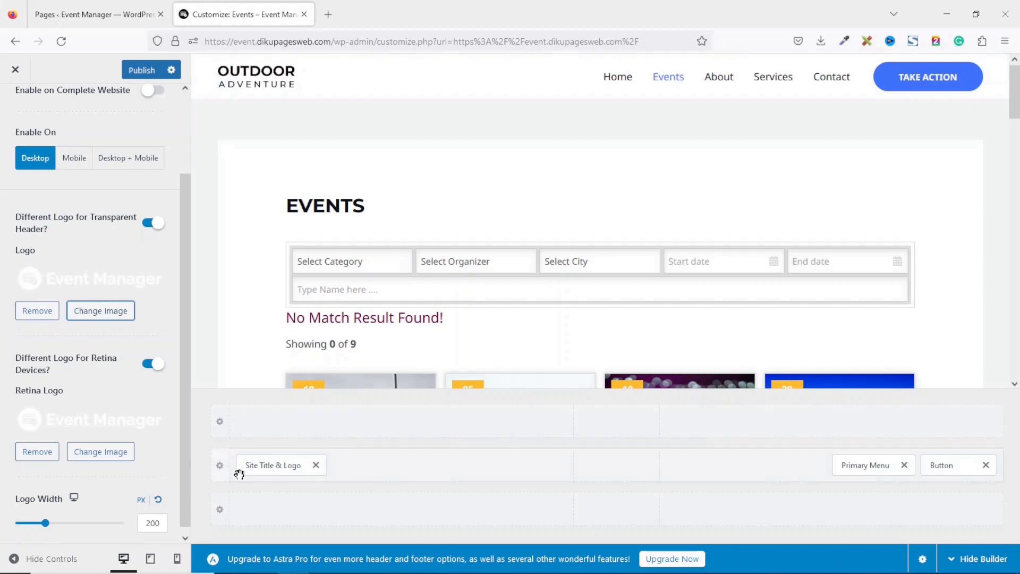
left_click(271, 465)
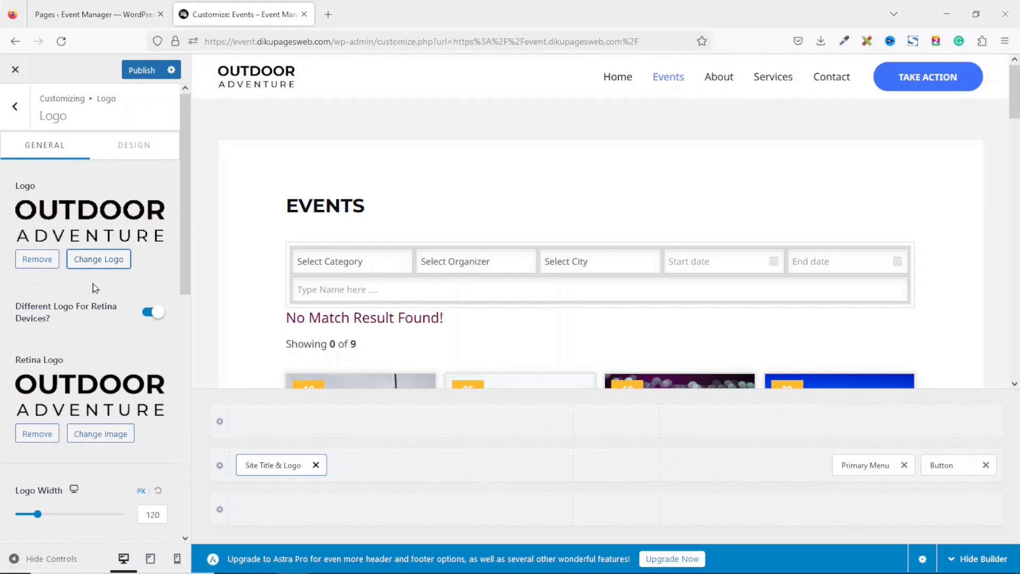
left_click(106, 266)
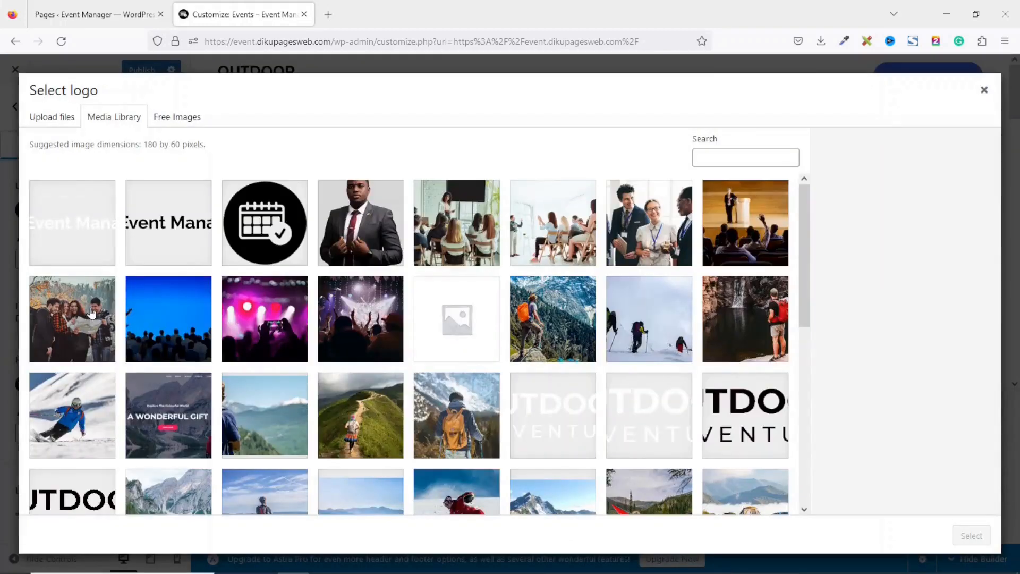
left_click(163, 221)
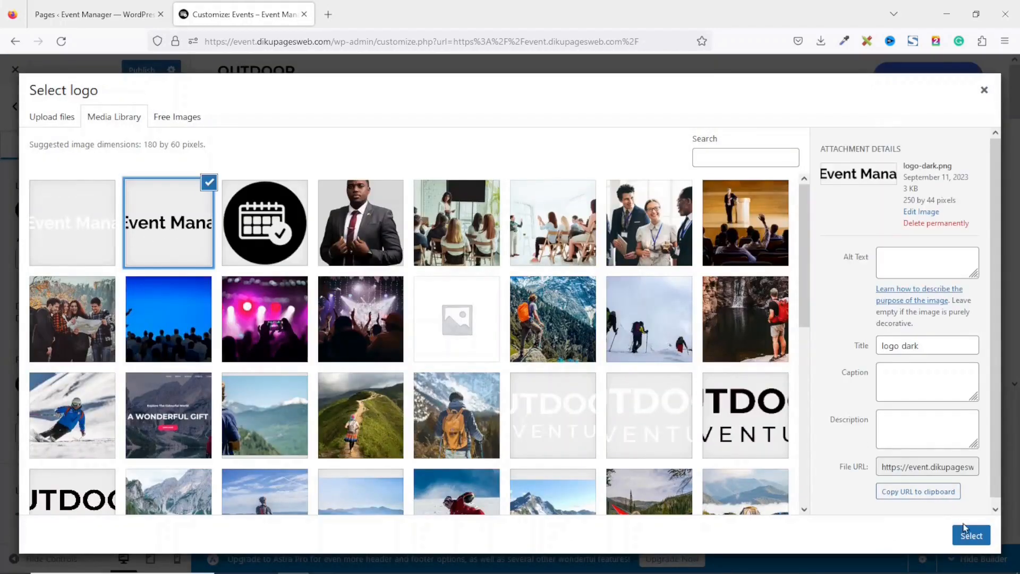
left_click(962, 536)
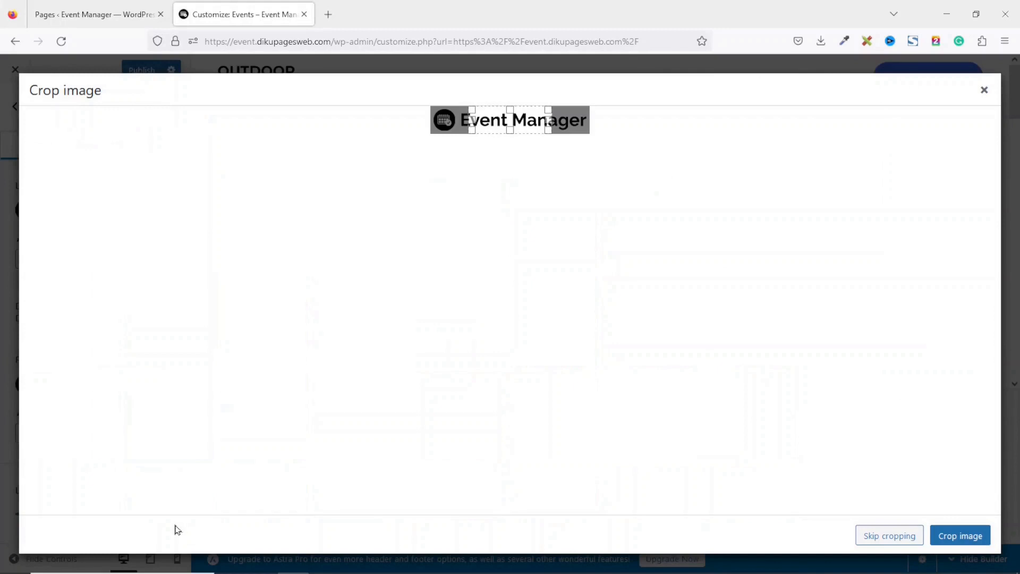
left_click(880, 538)
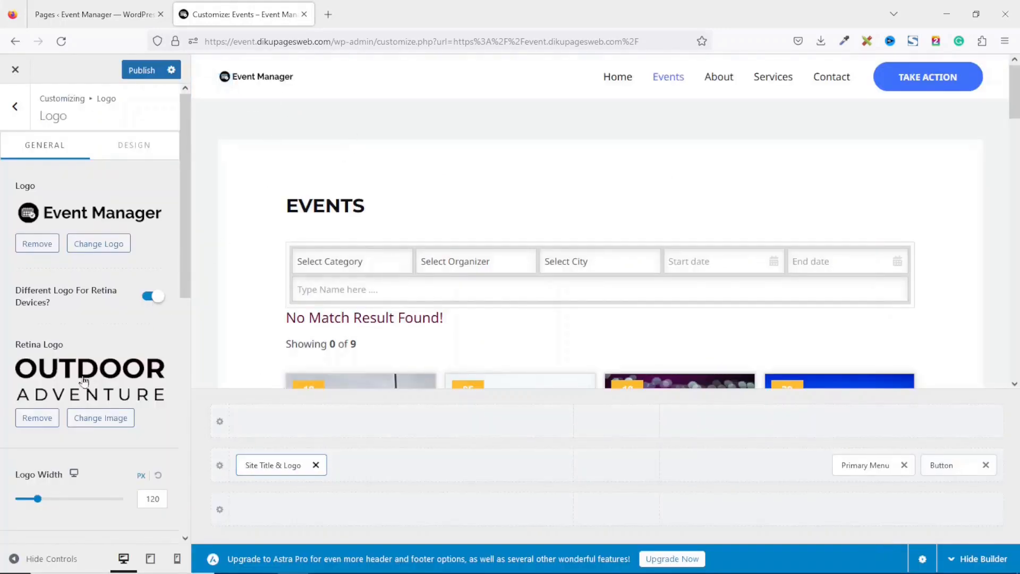
Use the dark logo for retina too and set the logo width to 200
left_click(107, 417)
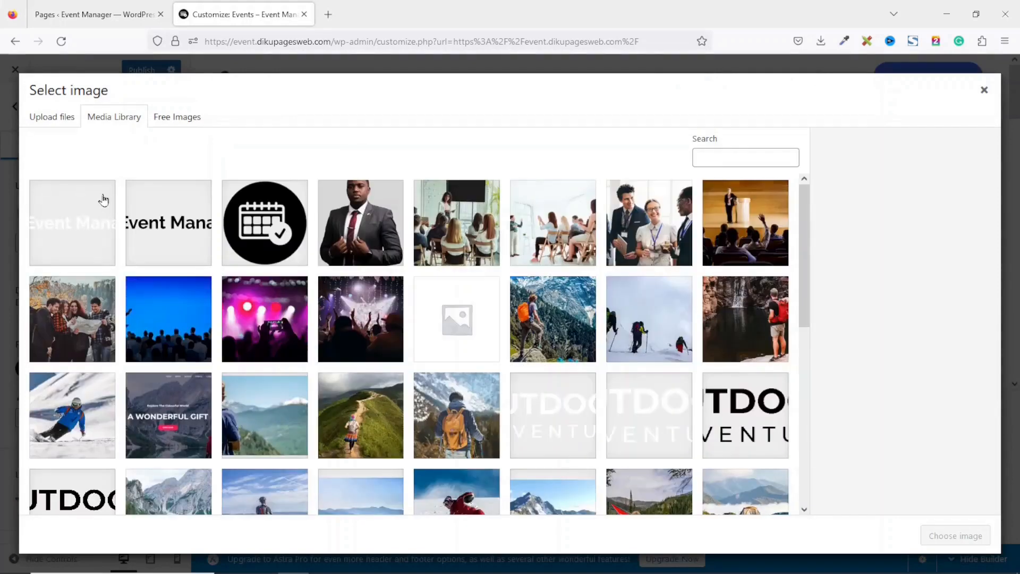
left_click(162, 219)
left_click(948, 543)
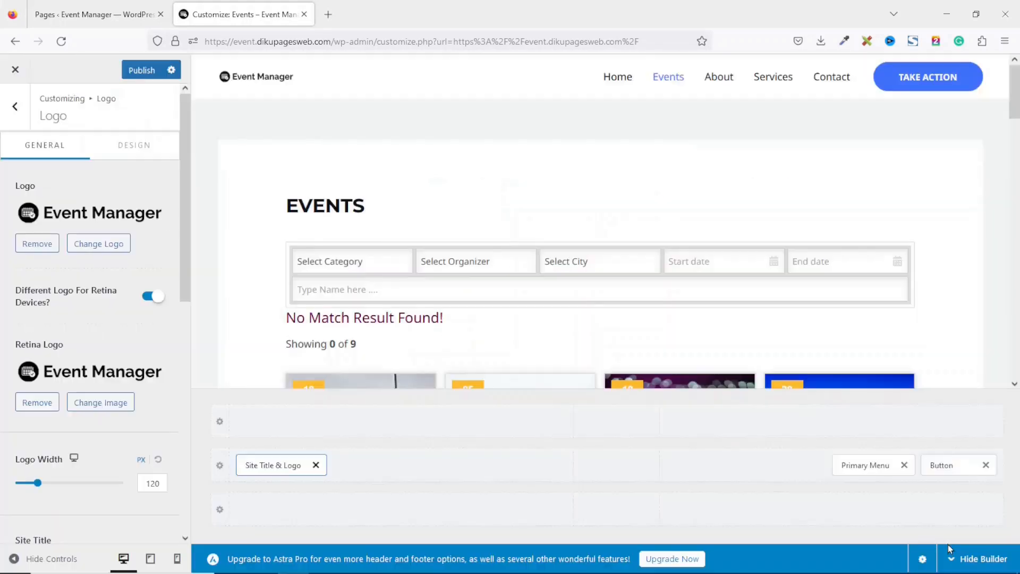
double_click(144, 484)
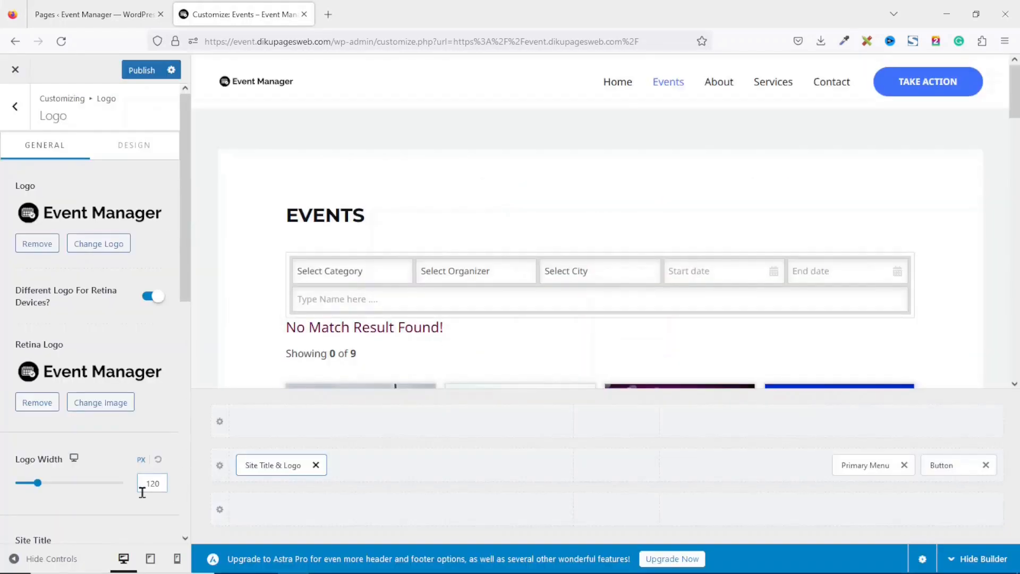
type("200")
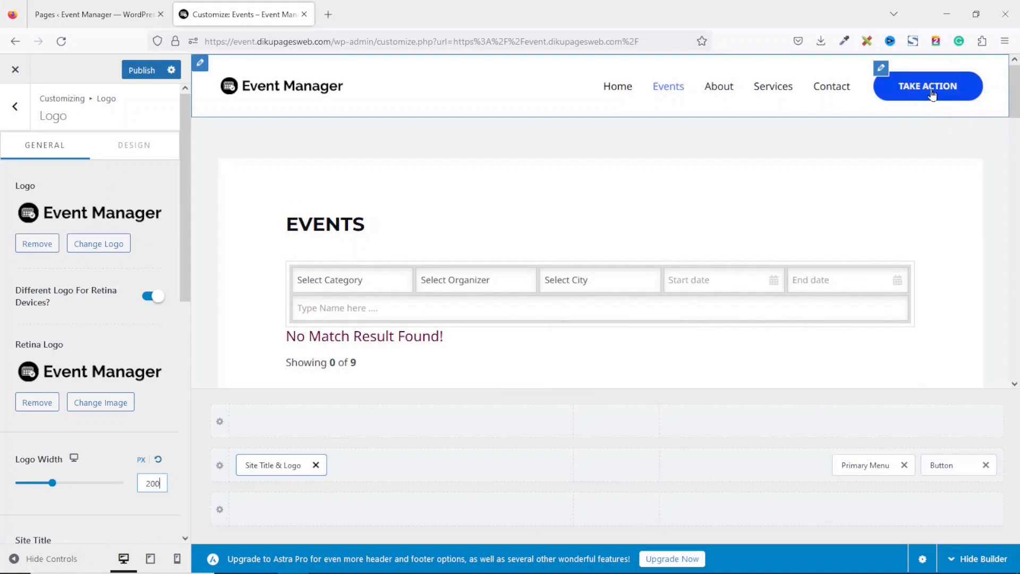
Change the header button's label to 'Get In Touch'
left_click(949, 463)
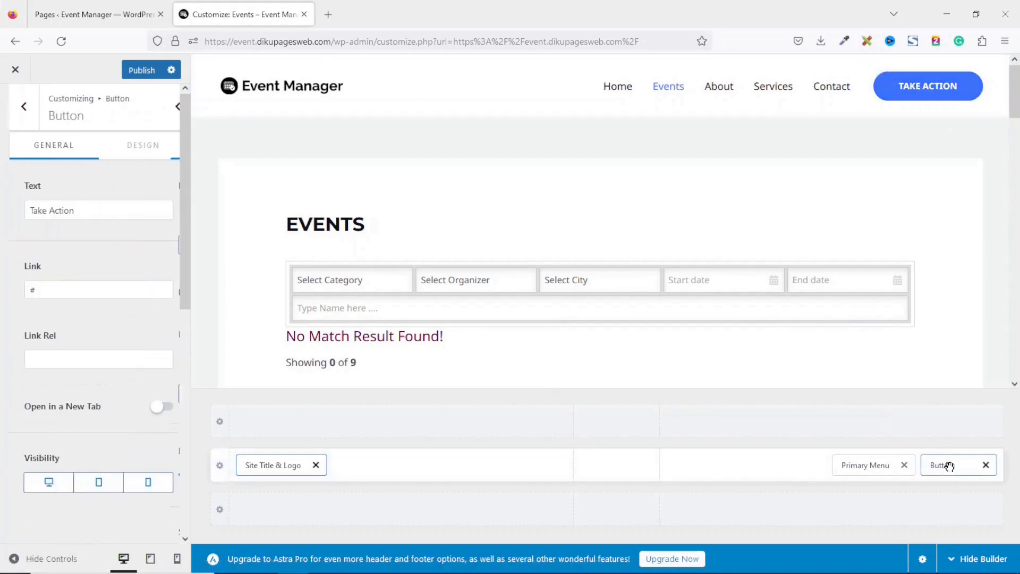
left_click_drag(77, 210, 2, 197)
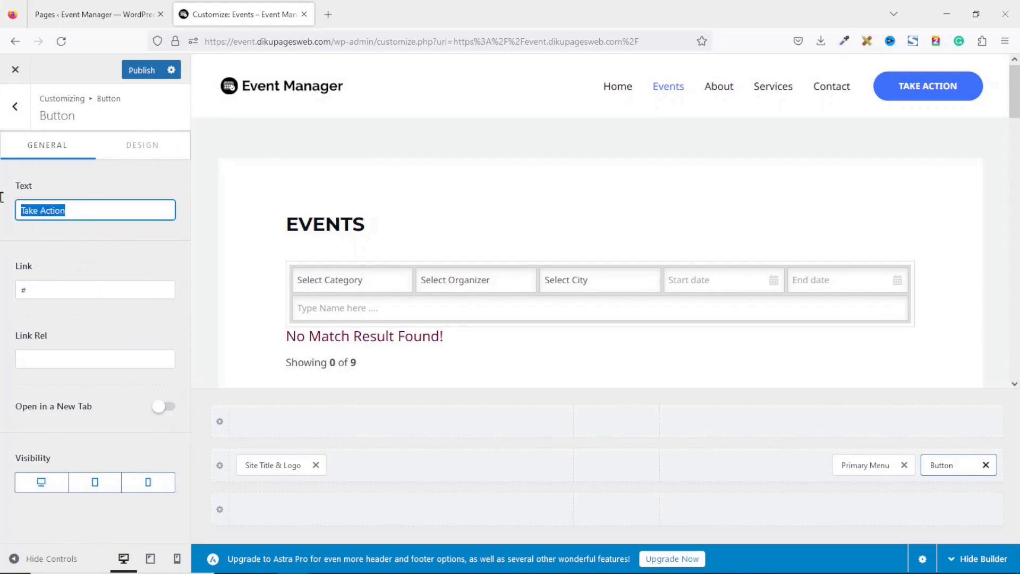
type("Get ")
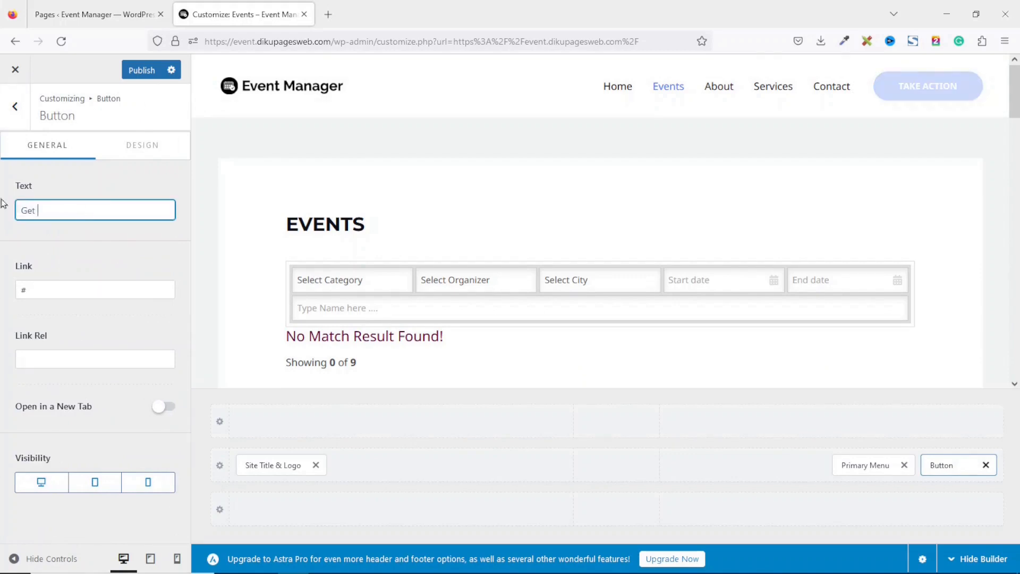
type("In Touch")
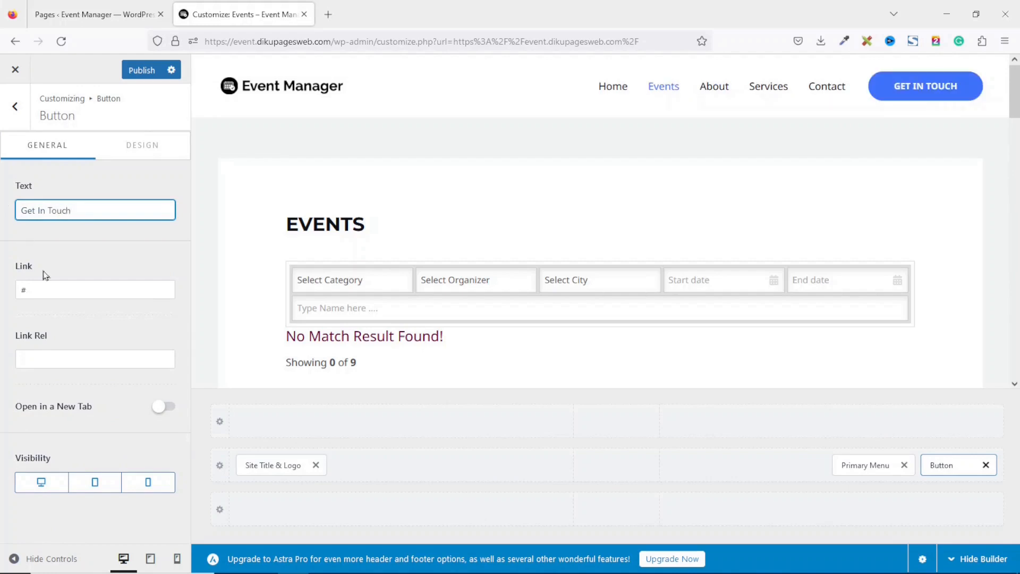
Set the header button's link to the Contact page URL copied from the live site
left_click_drag(54, 287, 1, 284)
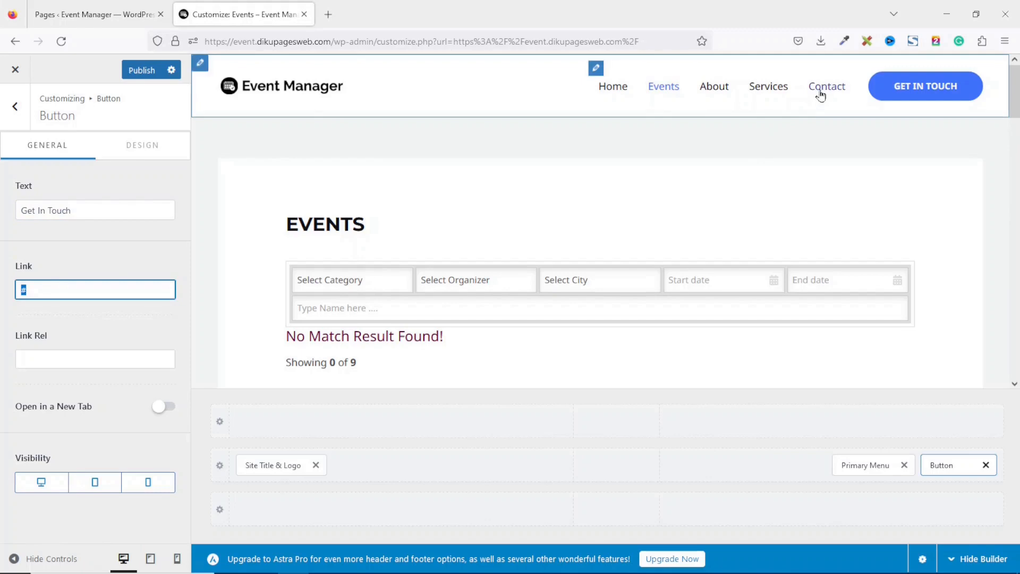
left_click(133, 15)
mouse_move(81, 74)
middle_click(45, 88)
left_click(249, 14)
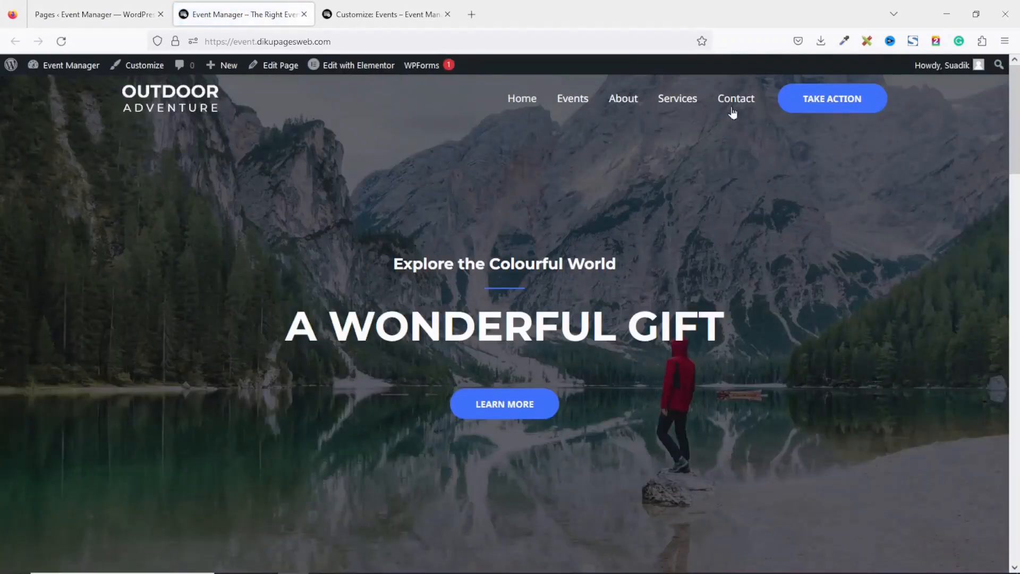
left_click(732, 109)
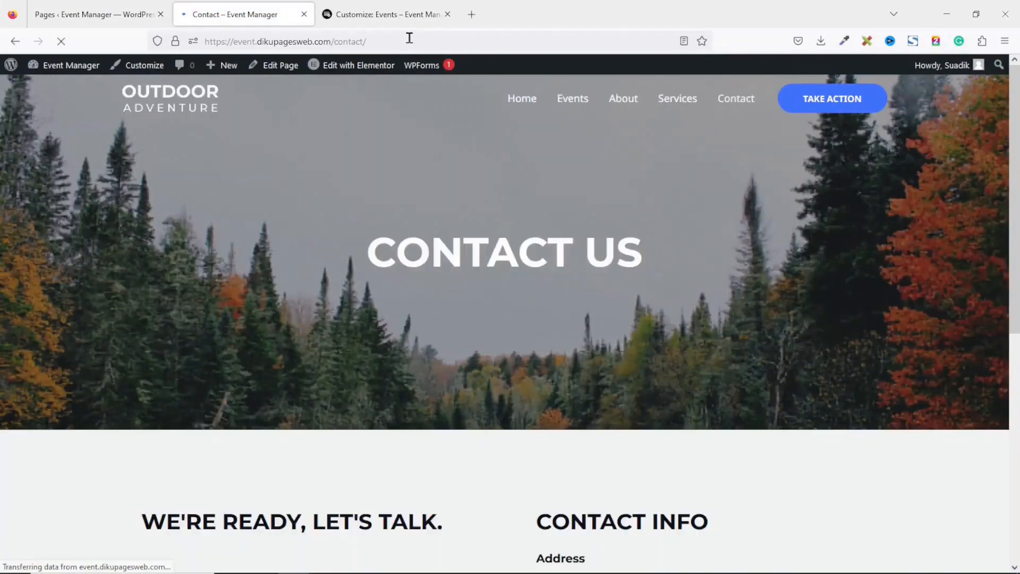
left_click(409, 38)
key("ctrl+c")
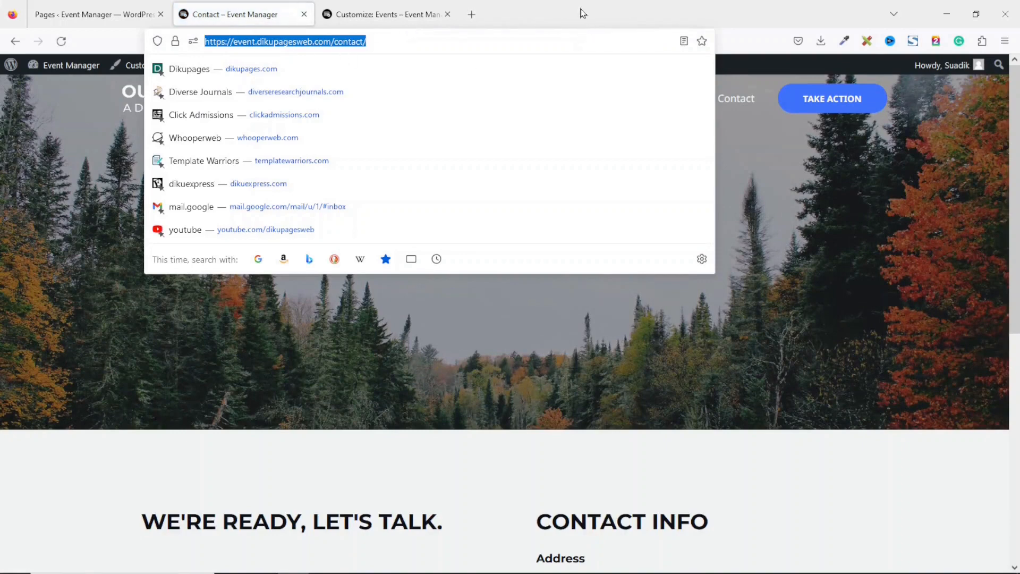
left_click(582, 13)
left_click(404, 15)
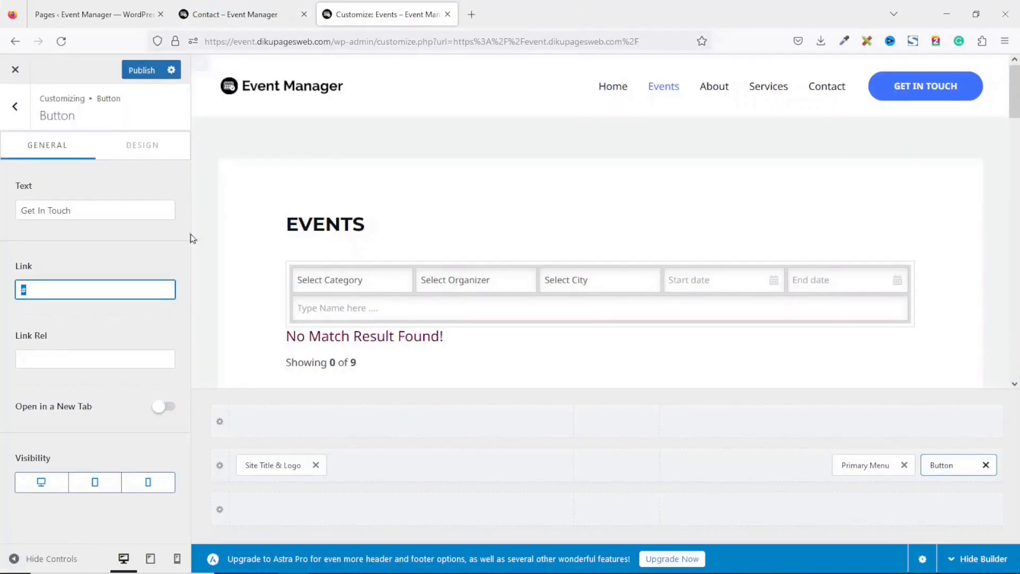
key("ctrl+v")
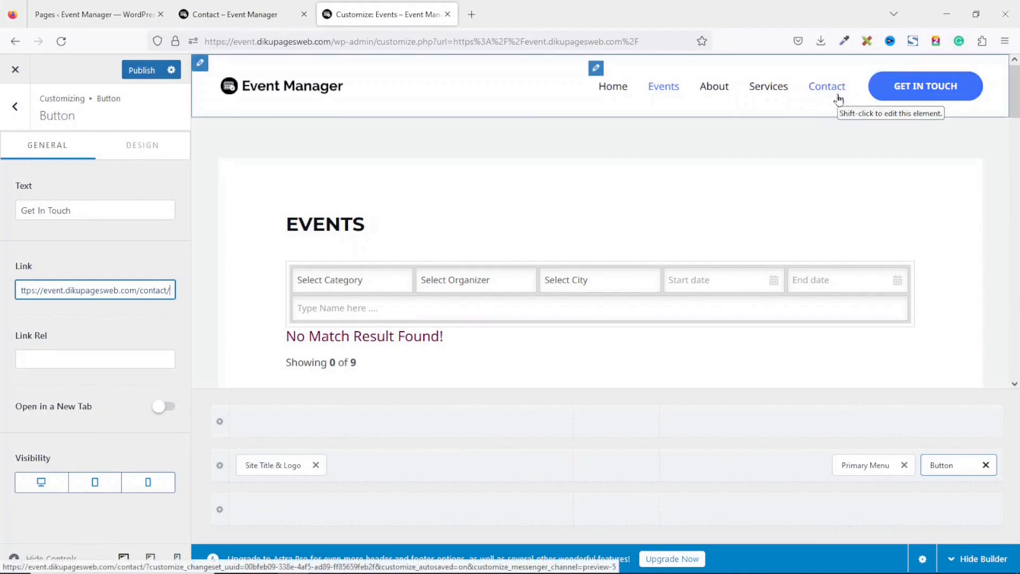
left_click(12, 114)
Delete Contact from the primary menu, leaving Home, Events, About and Services
left_click(13, 114)
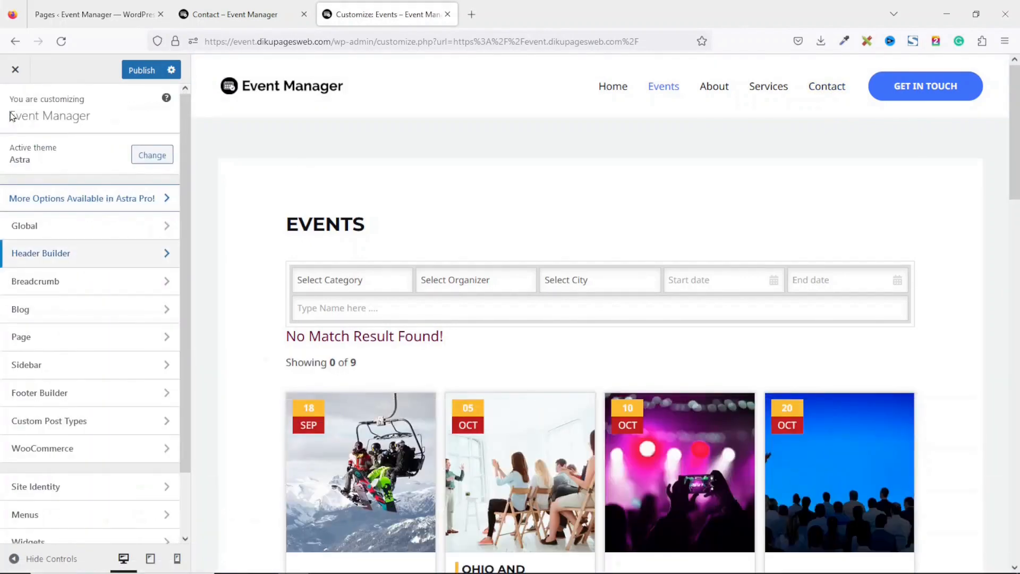
left_click(33, 523)
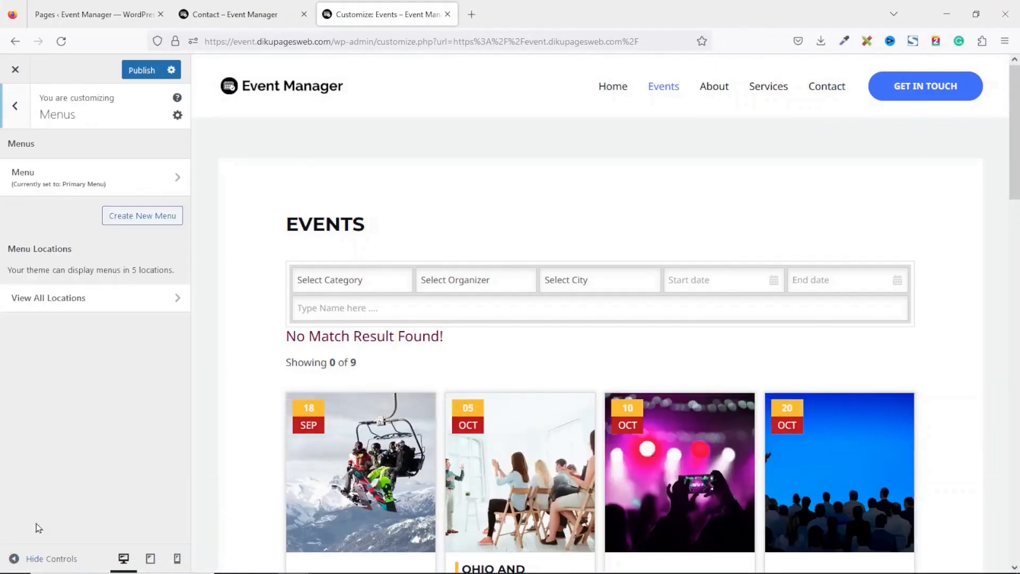
left_click(64, 177)
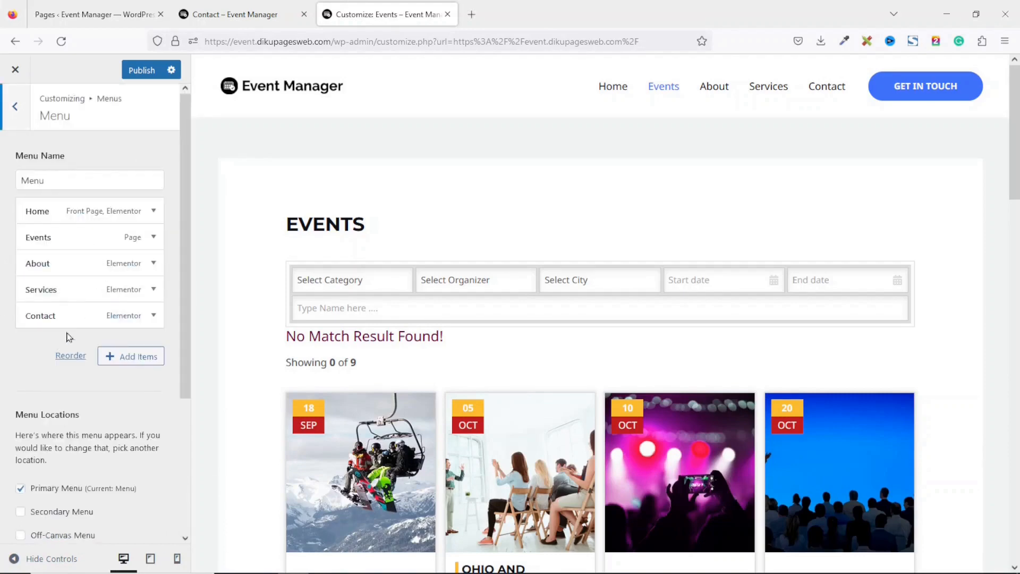
left_click(153, 319)
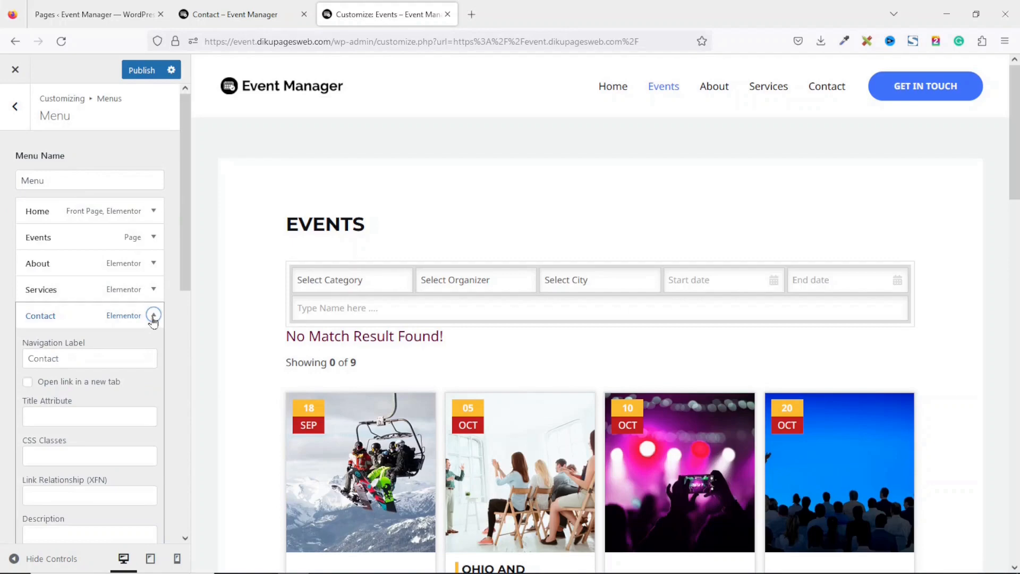
mouse_move(179, 268)
left_mouse_down()
mouse_move(182, 300)
mouse_move(188, 280)
left_mouse_up()
scroll(90, 372, "down", 5)
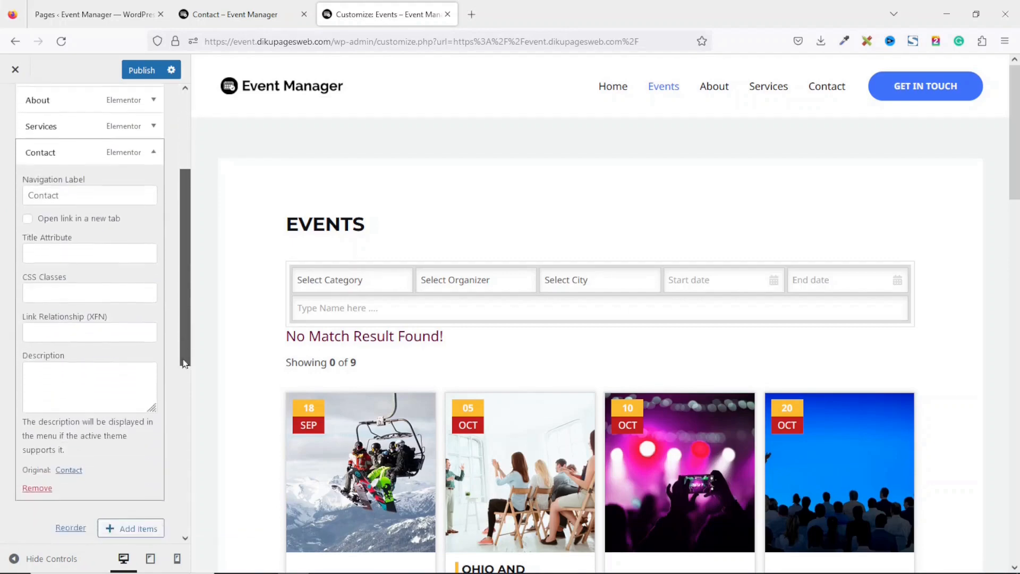
left_click(43, 415)
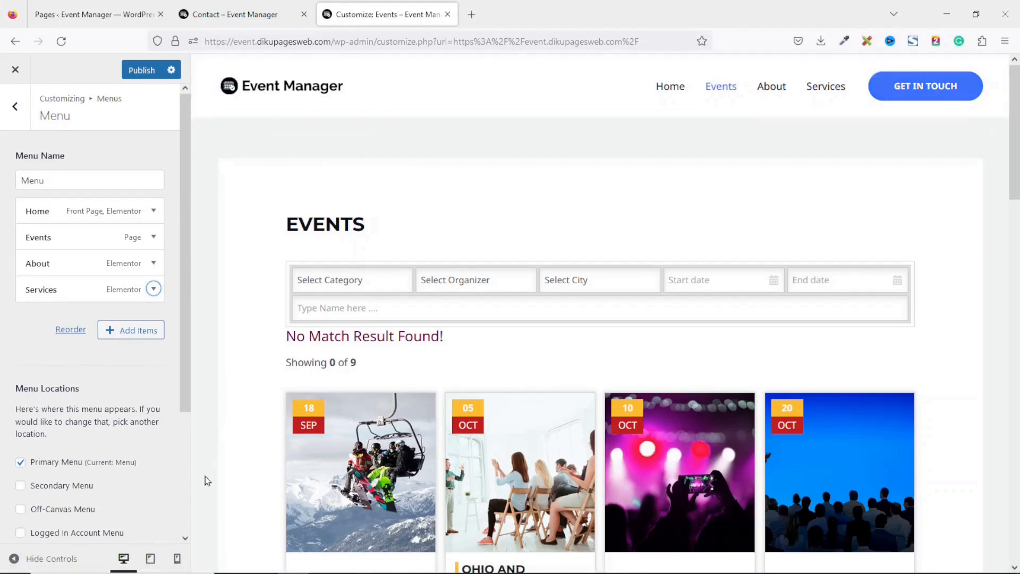
In mobile preview, change the logo width from 100 to 150 px
left_click(178, 568)
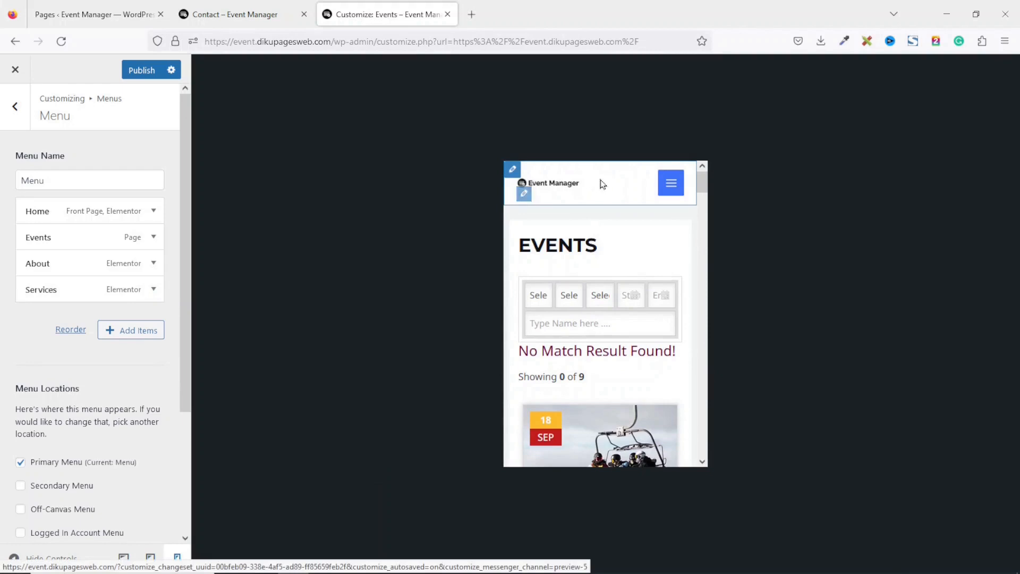
left_click(525, 195)
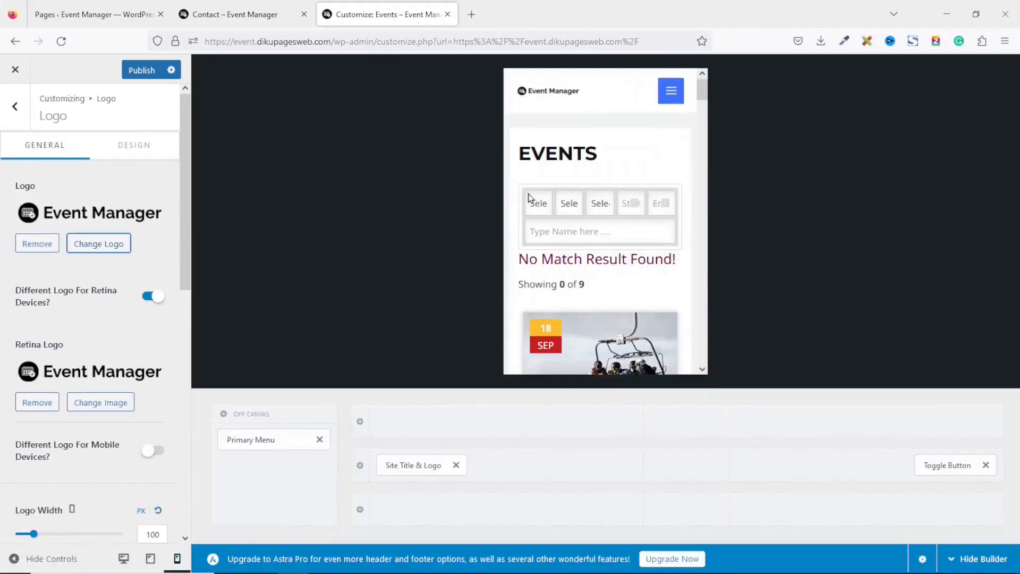
left_click_drag(181, 206, 180, 291)
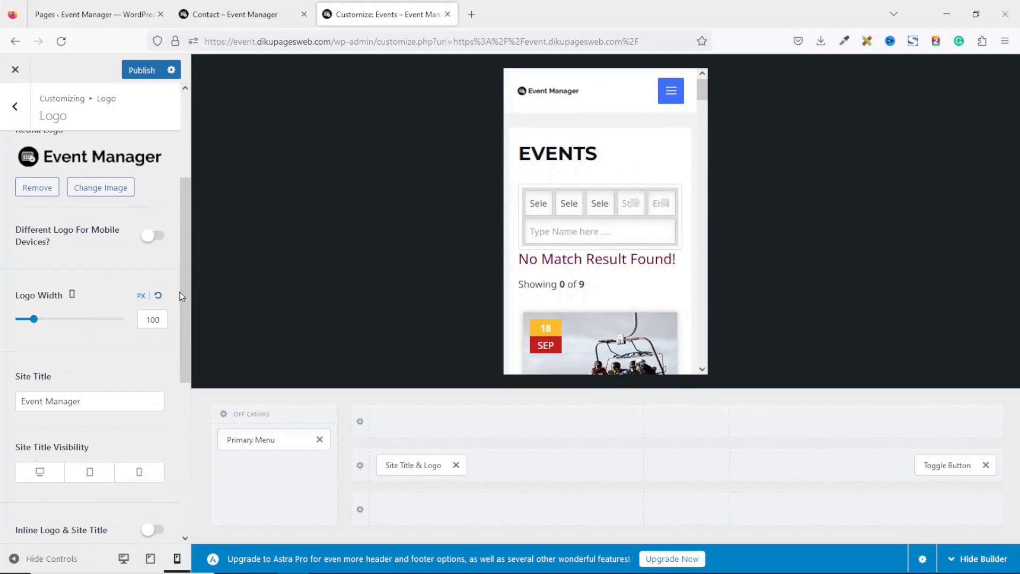
left_click(159, 320)
double_click(149, 321)
type("150")
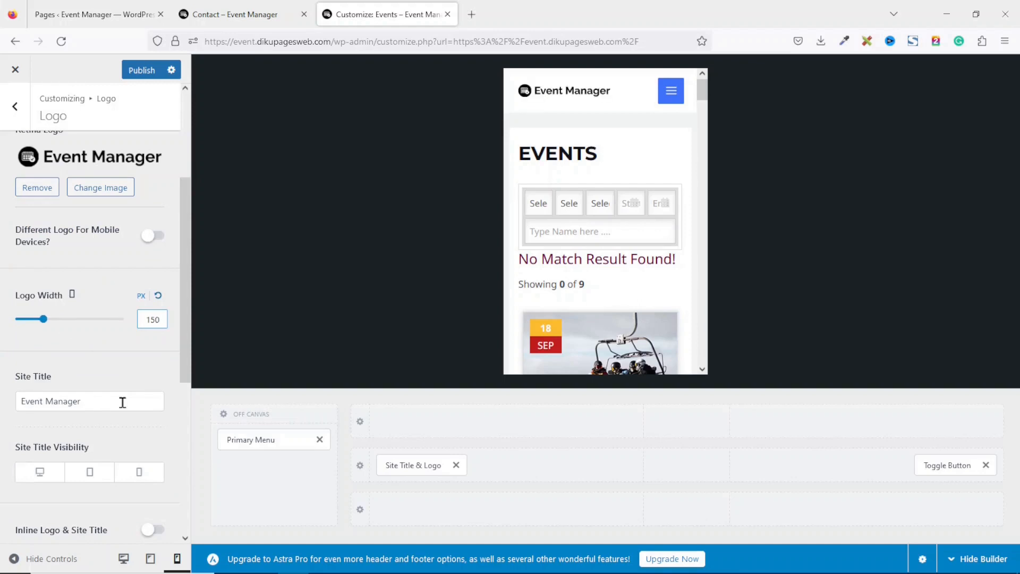
left_click(301, 328)
Check the site in tablet and desktop previews, scrolling down to the footer
left_click(153, 567)
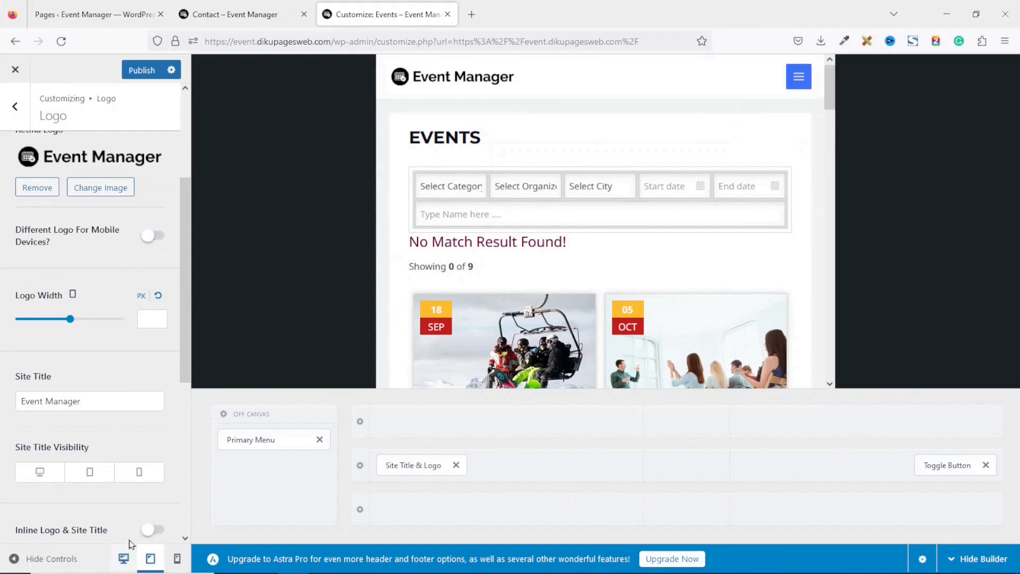
left_click(123, 558)
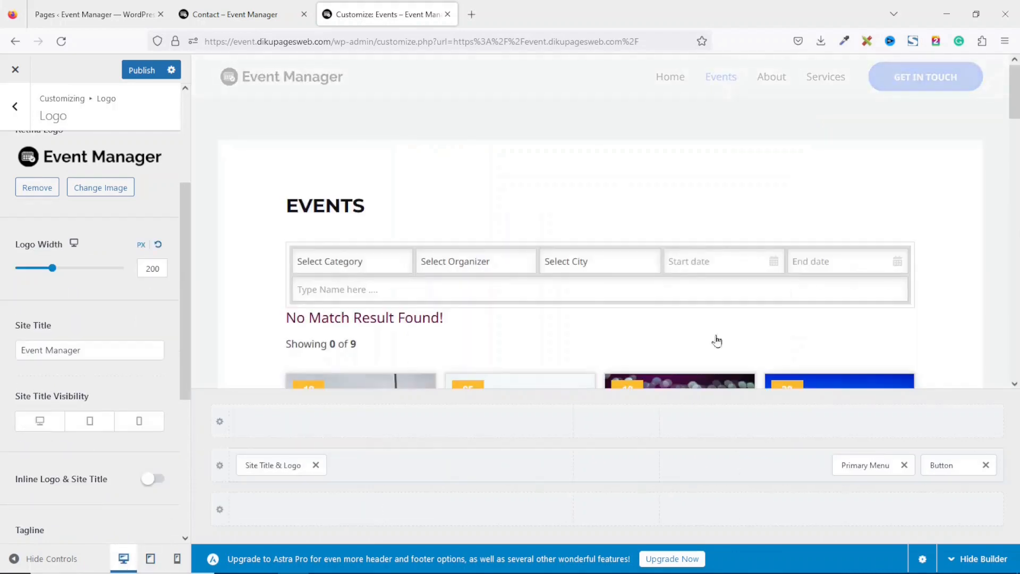
left_click_drag(1015, 94, 1018, 478)
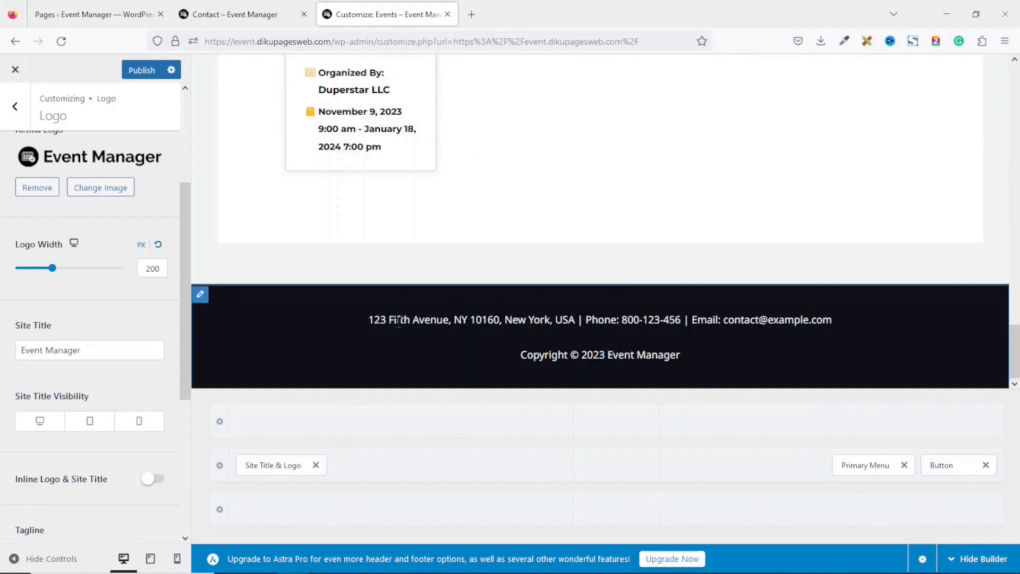
Paste the company's address, phone and e-mail over Footer Widget 1's placeholder contact line
left_click_drag(359, 322, 881, 323)
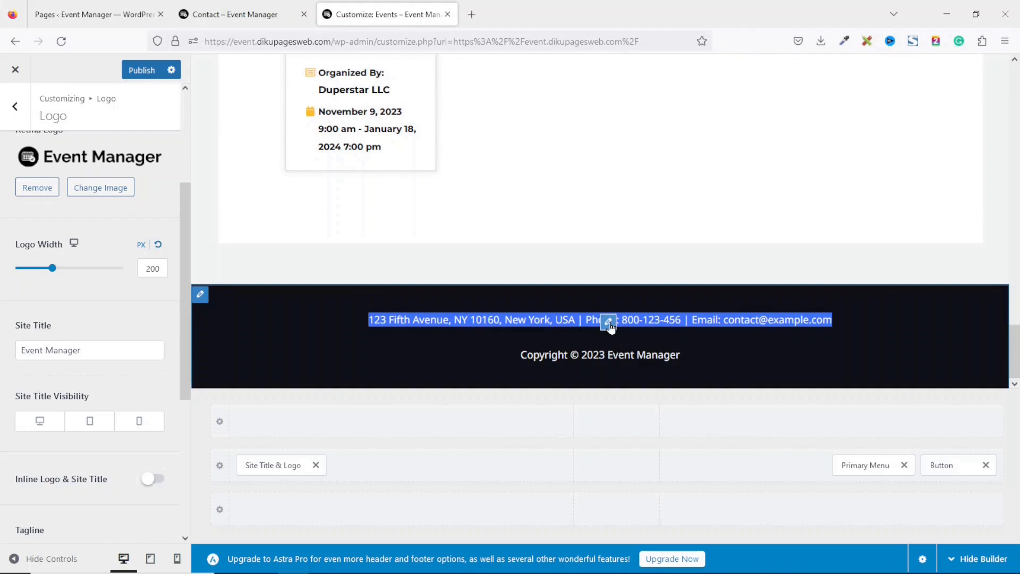
left_click(609, 322)
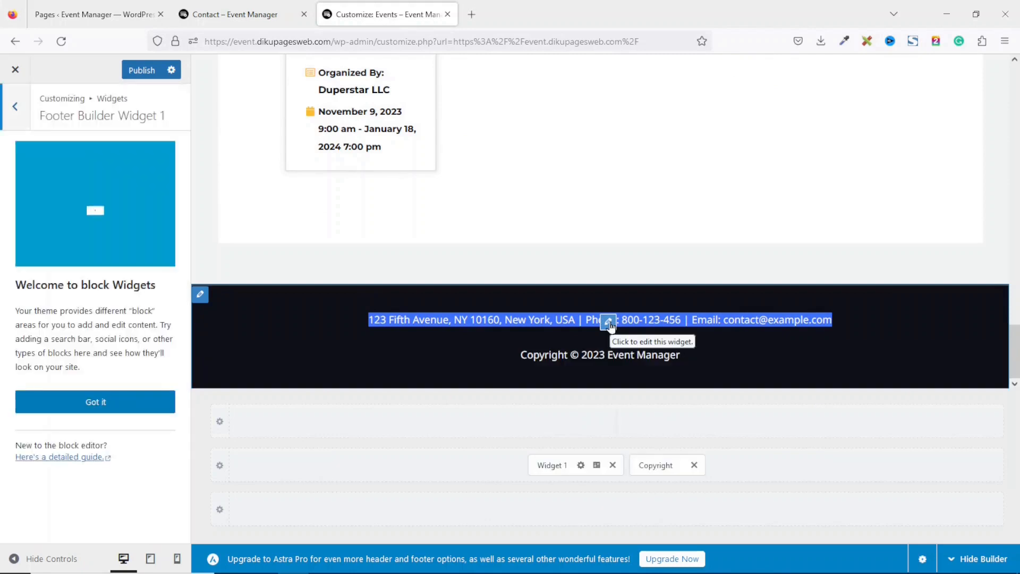
left_click(89, 401)
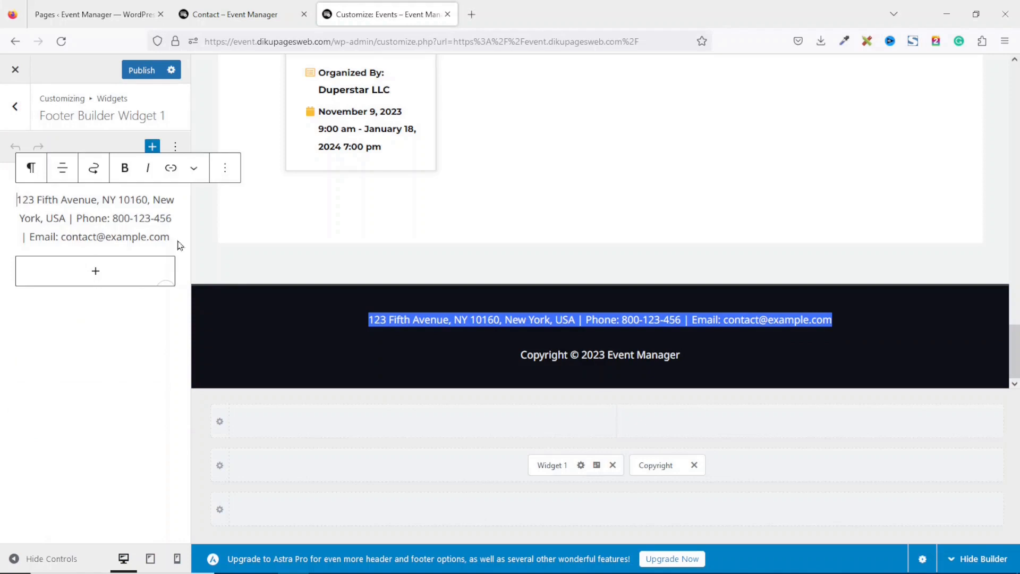
left_click(4, 213)
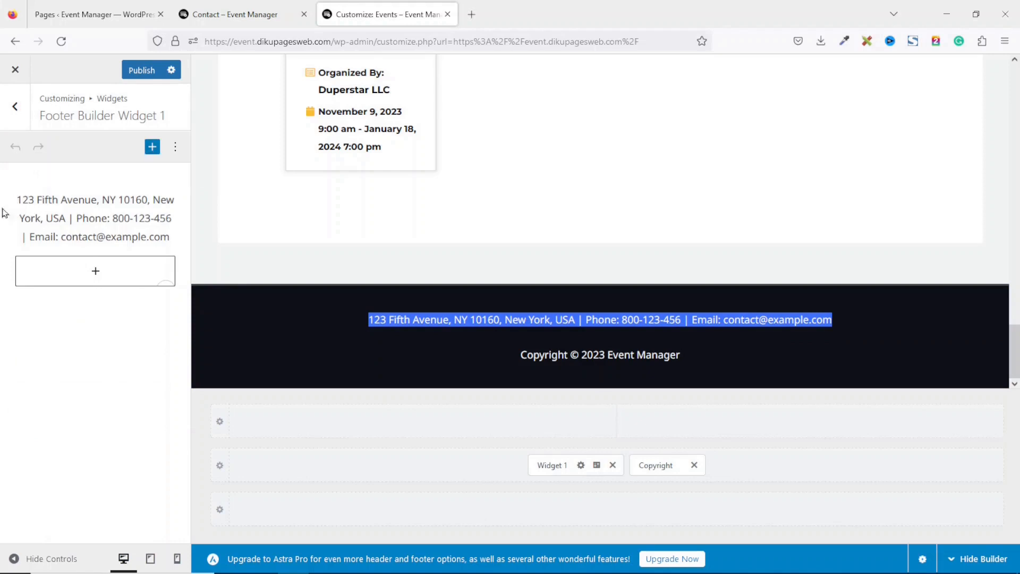
left_click(52, 200)
key("ctrl+a")
key("ctrl+v")
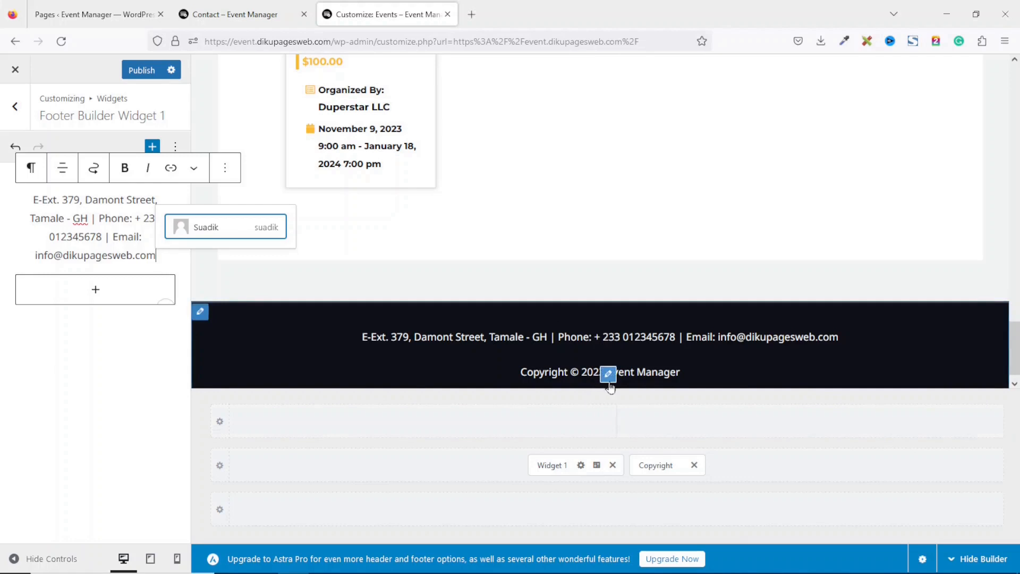
left_click(610, 382)
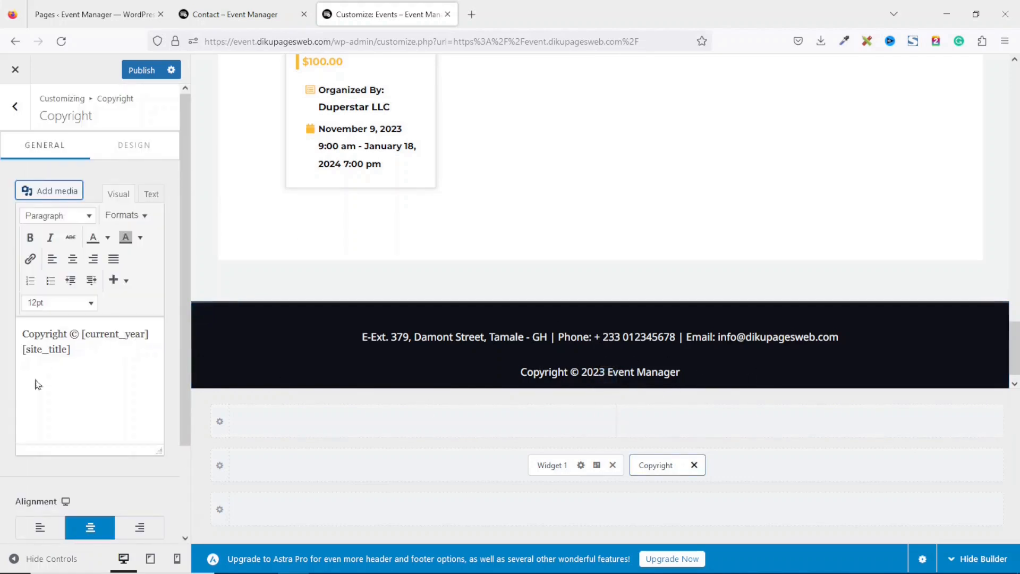
left_click(109, 353)
type("| Mad")
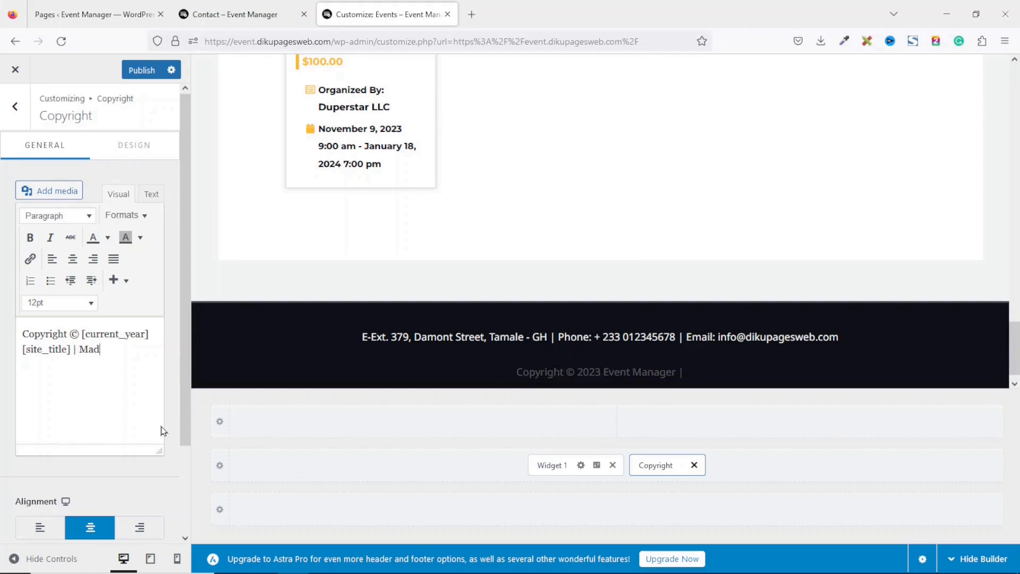
type("e by: Dikupages Web")
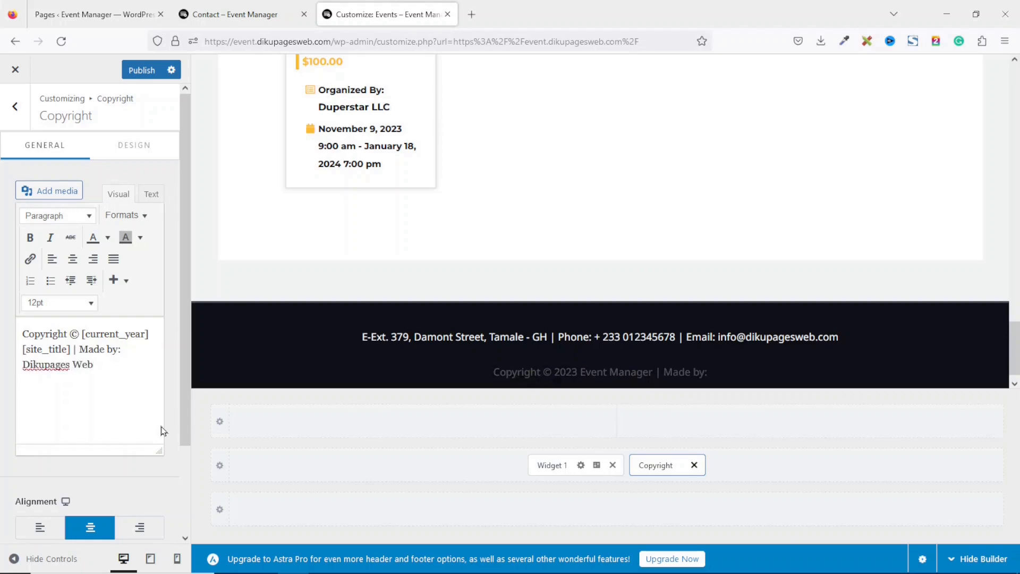
left_click_drag(93, 365, 17, 370)
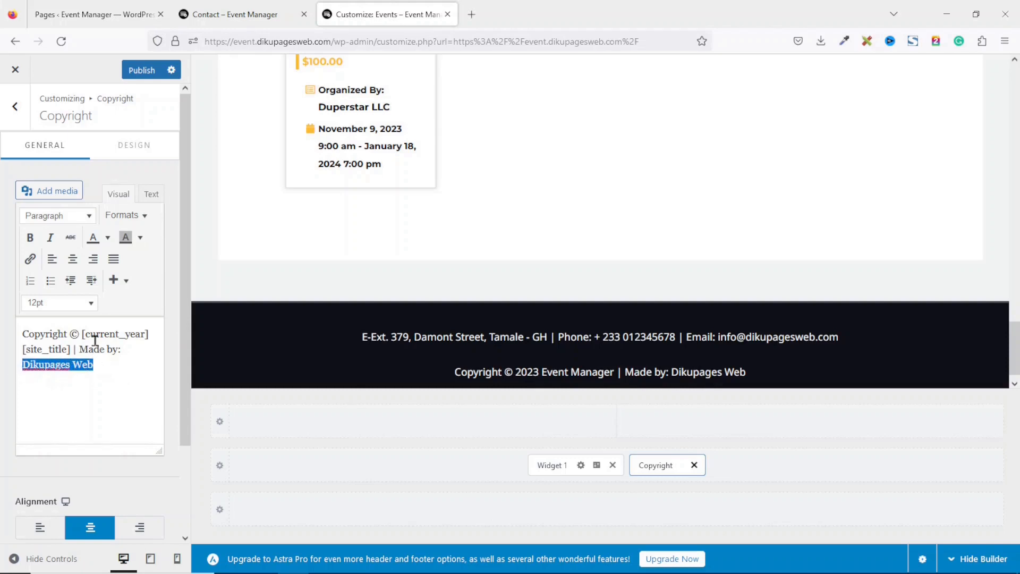
left_click(31, 260)
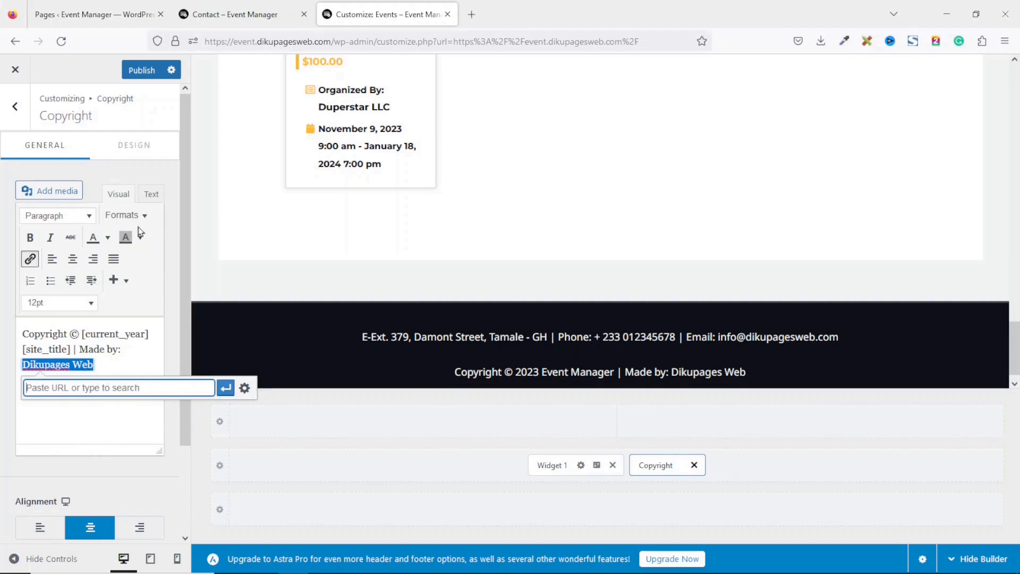
type("ht")
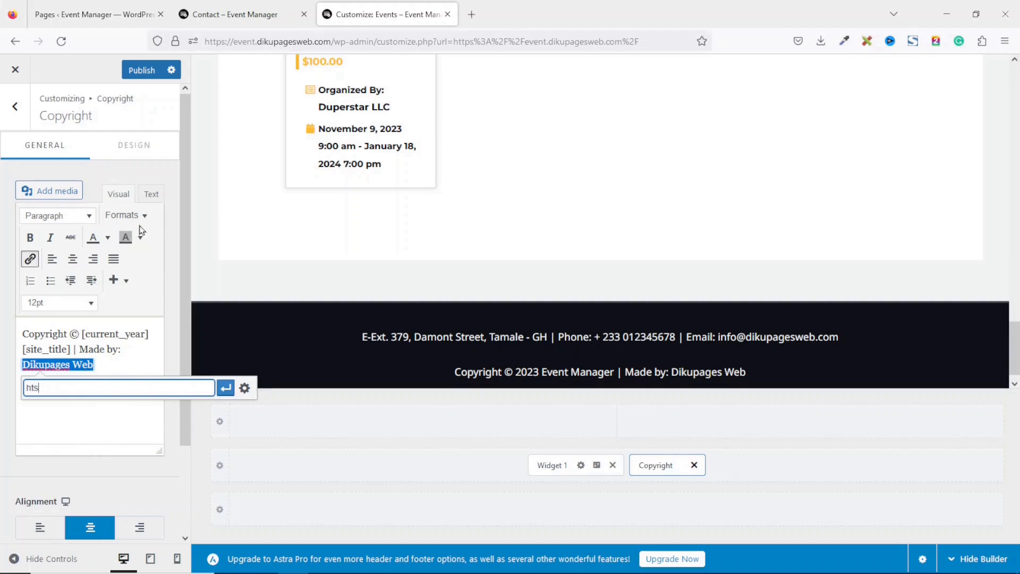
type("tps://dikupages.com")
left_click(244, 388)
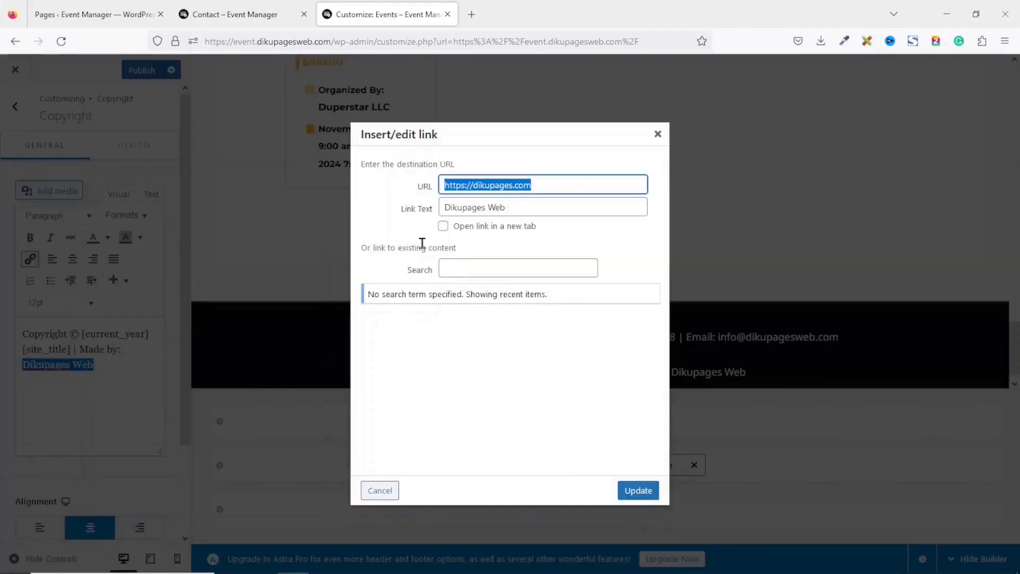
left_click(477, 227)
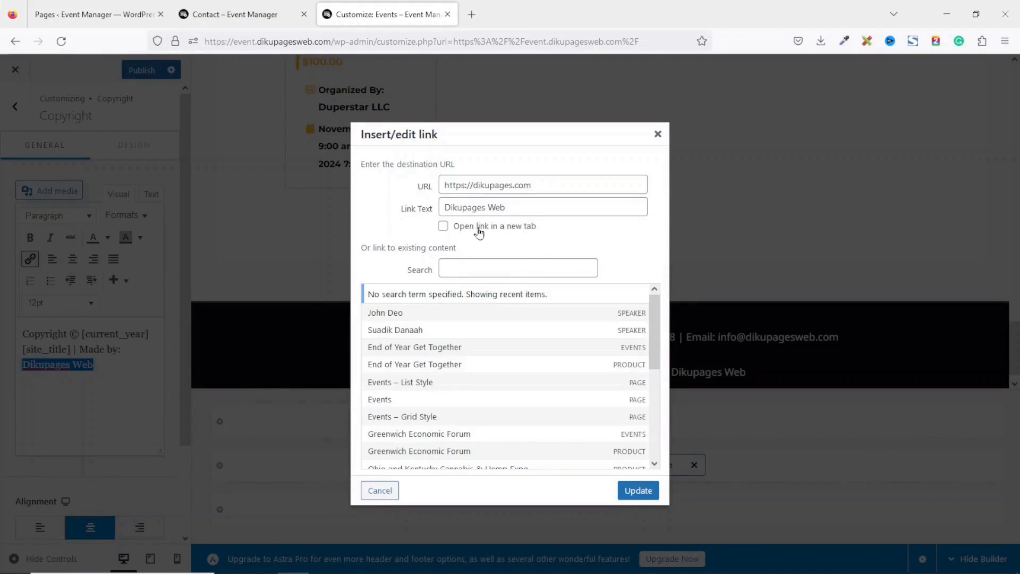
left_click(638, 491)
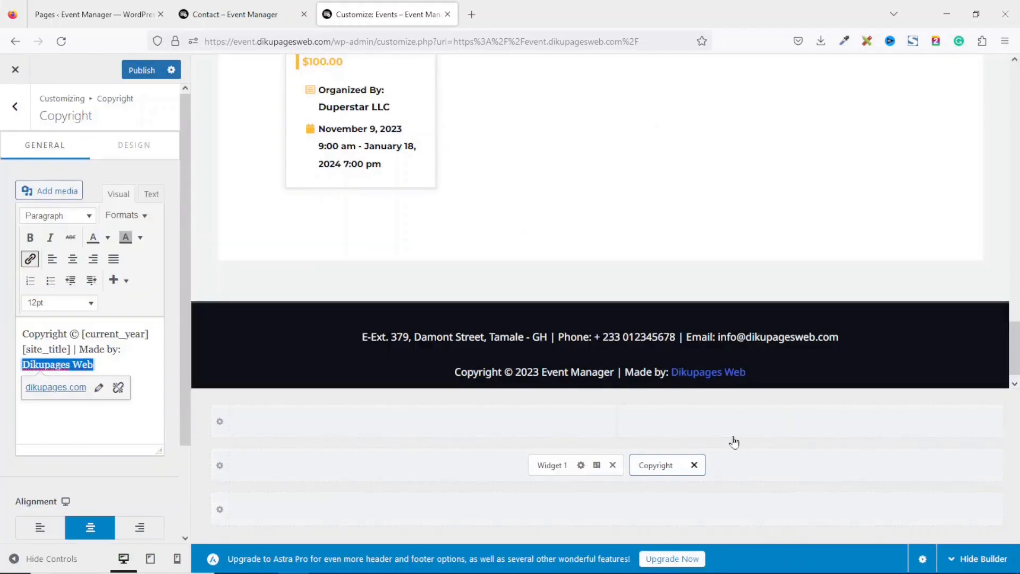
left_click_drag(1014, 358, 1017, 84)
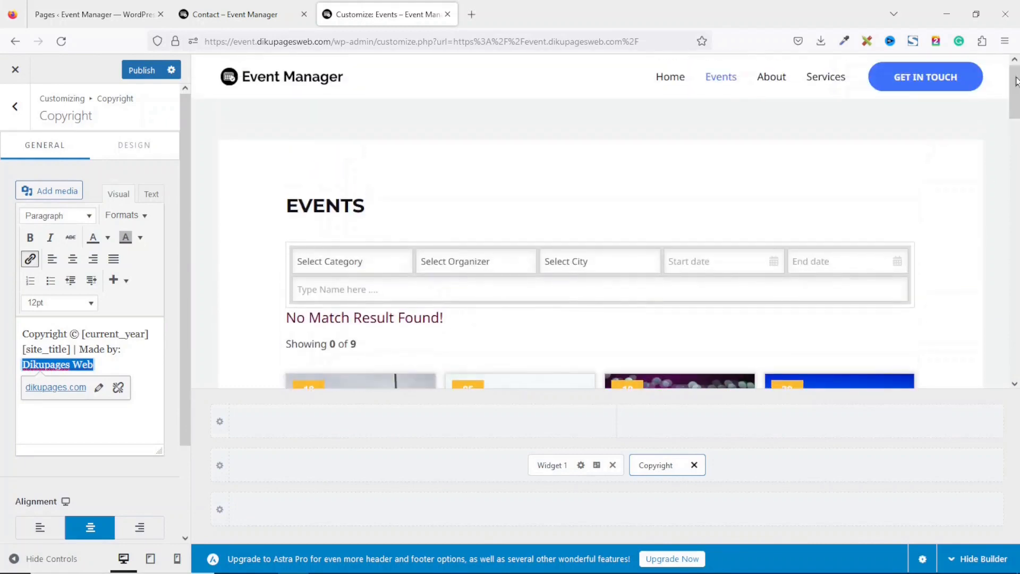
Publish the footer changes and review the footer on the live Events page before returning Home
left_click(130, 74)
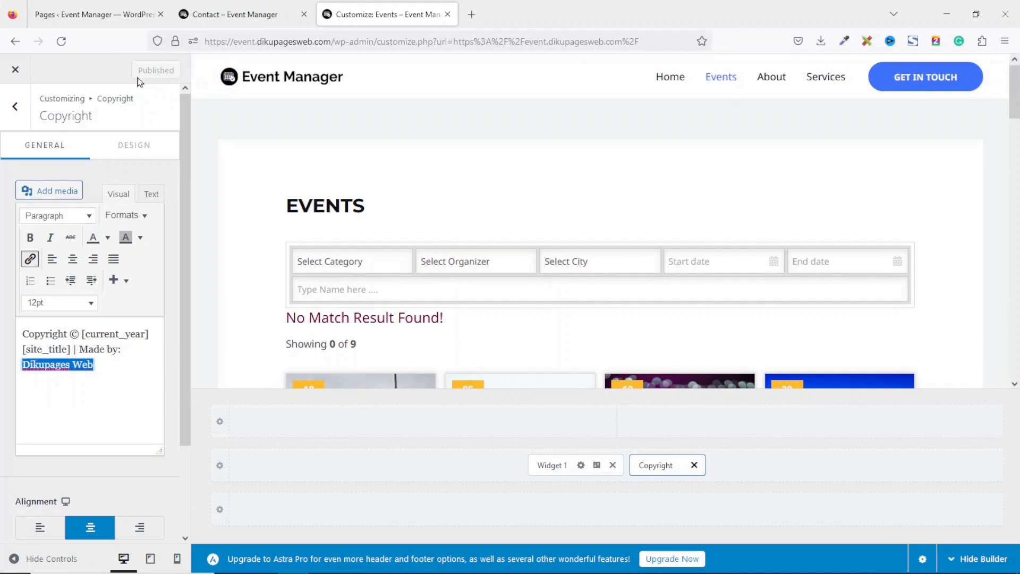
left_click(15, 70)
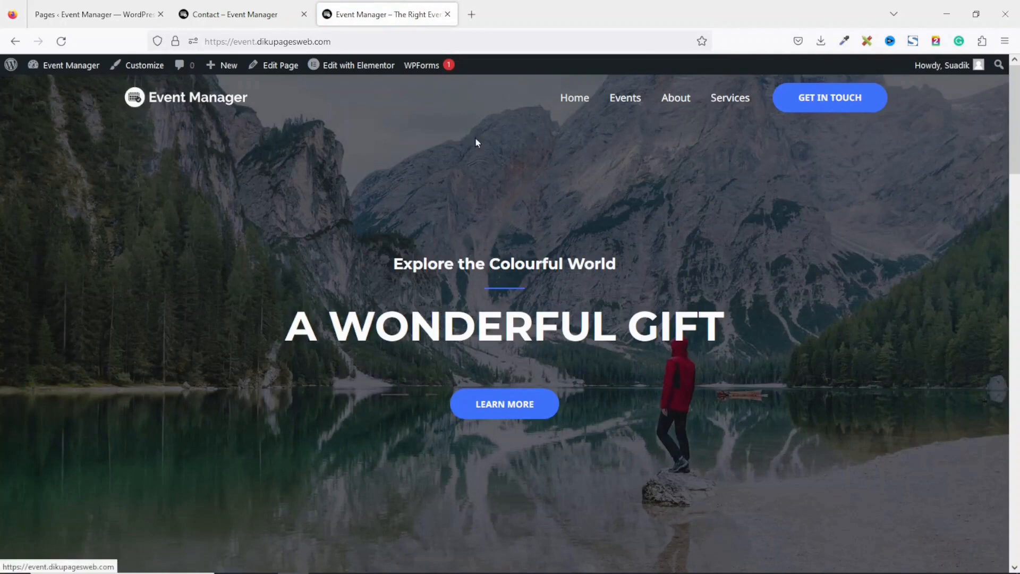
left_click(624, 102)
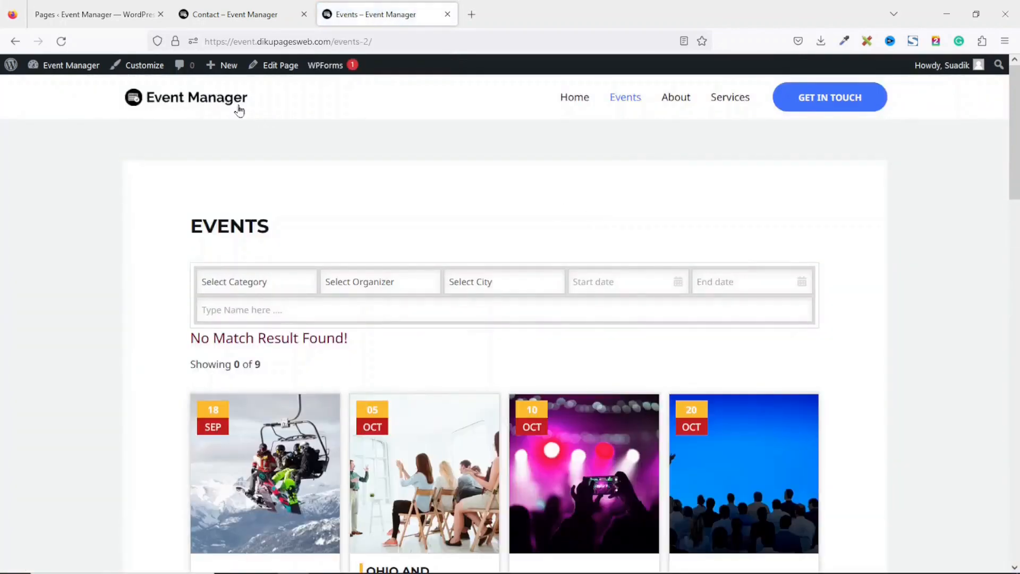
left_click_drag(262, 107, 40, 103)
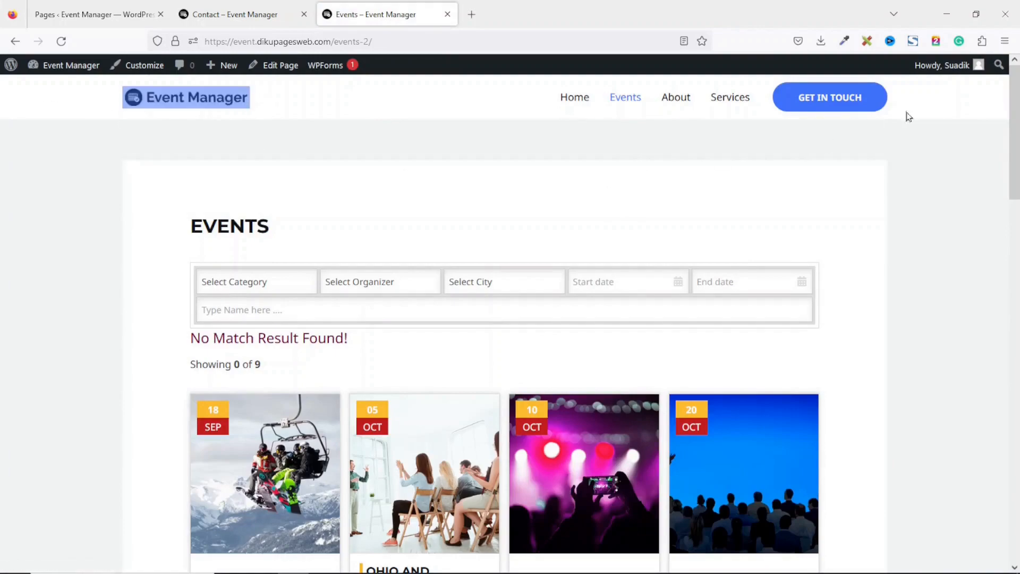
left_click_drag(1005, 145, 1002, 515)
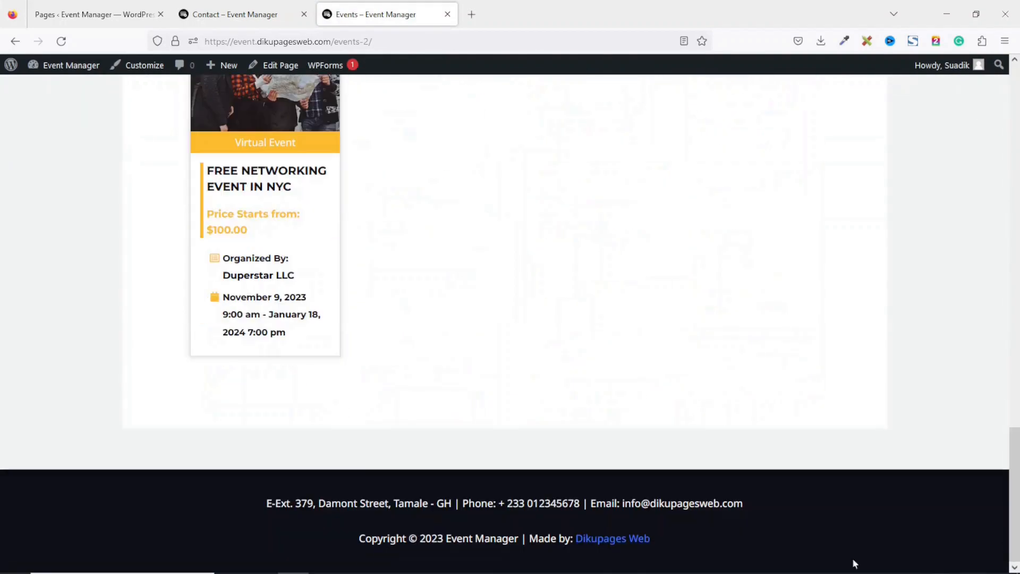
left_click_drag(260, 500, 697, 522)
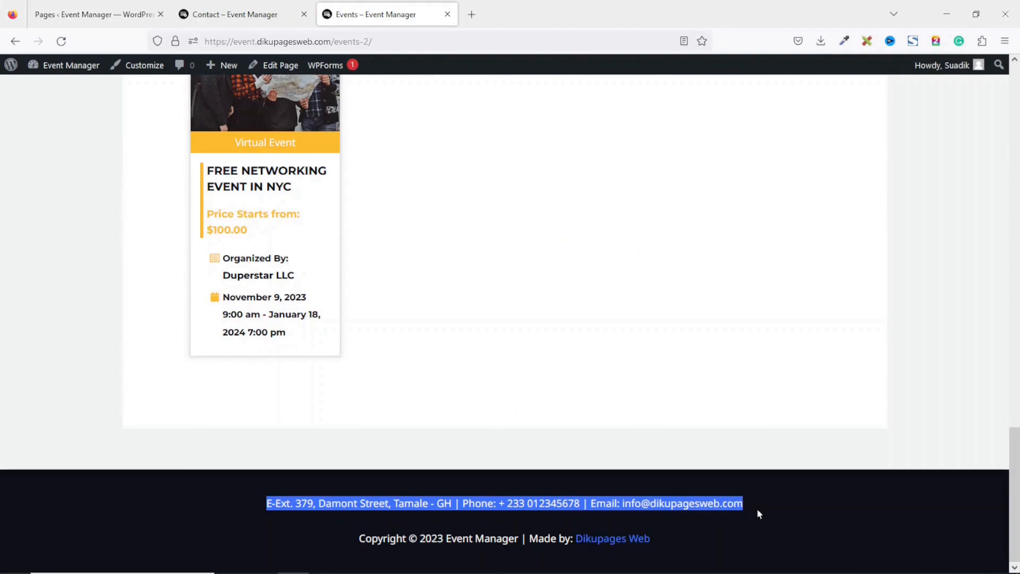
left_click(349, 541)
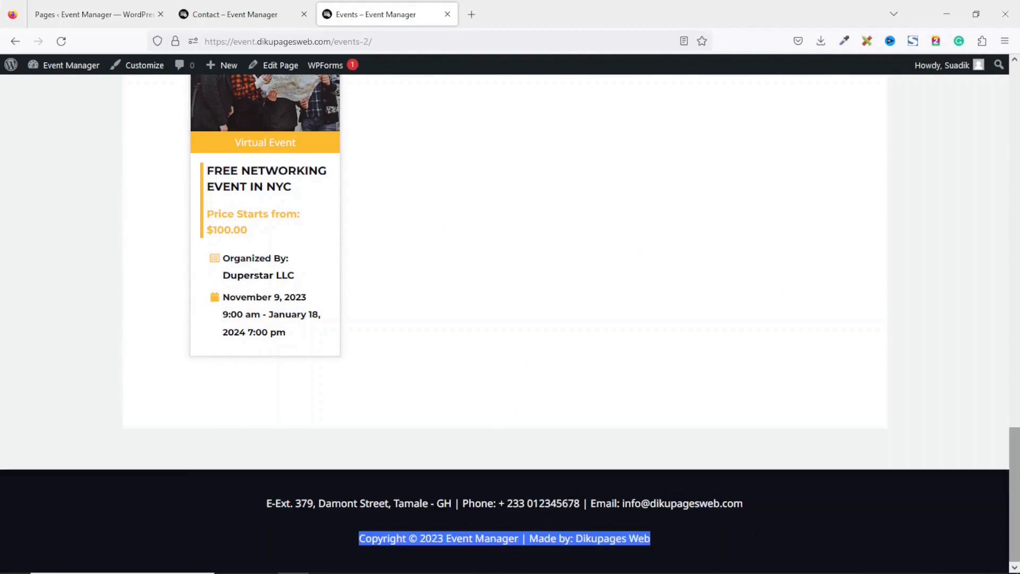
left_click_drag(1014, 499, 1014, 133)
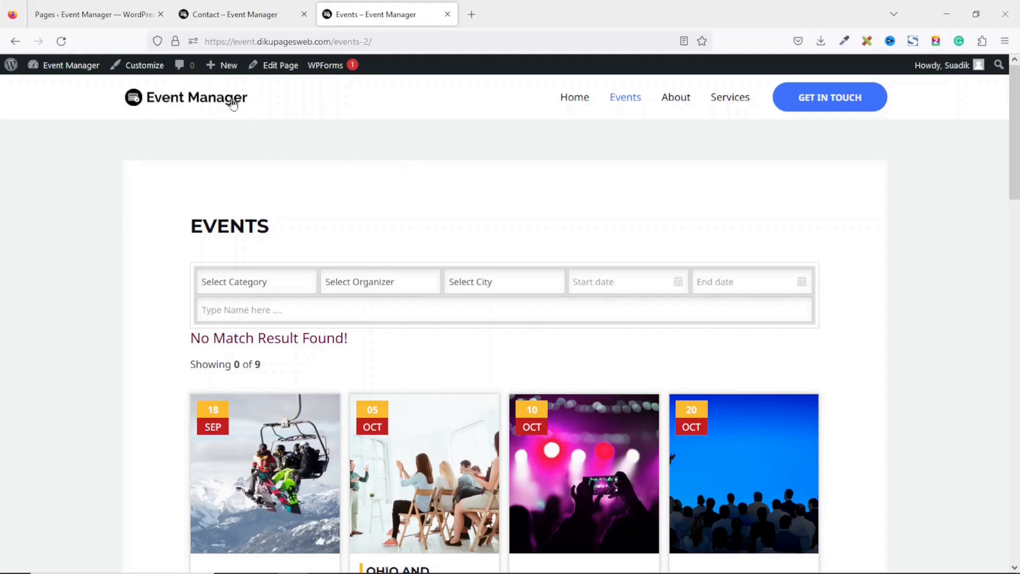
left_click(575, 99)
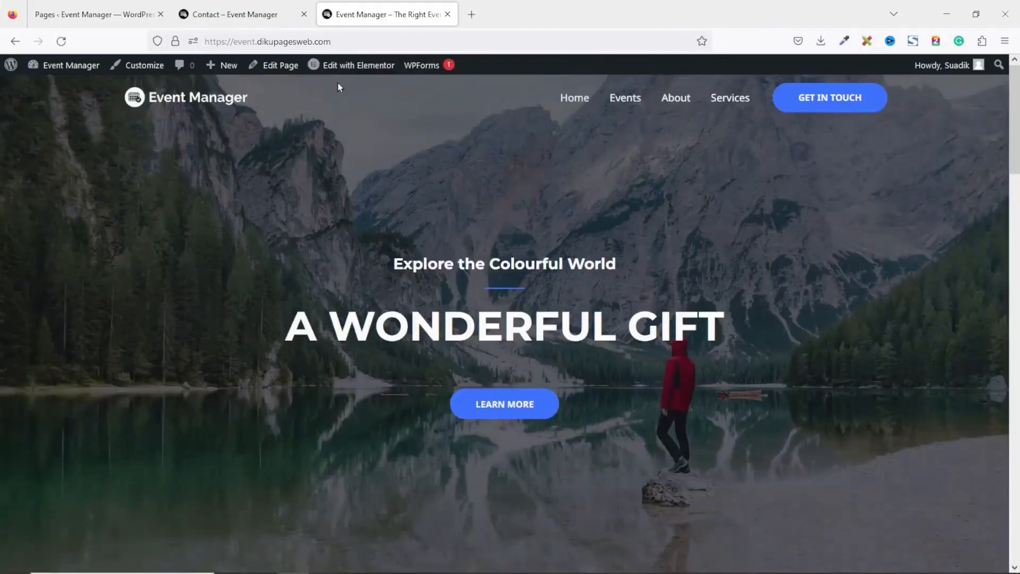
In Elementor, upload Hero.jpg and set it as the home hero section's background image
left_click(351, 66)
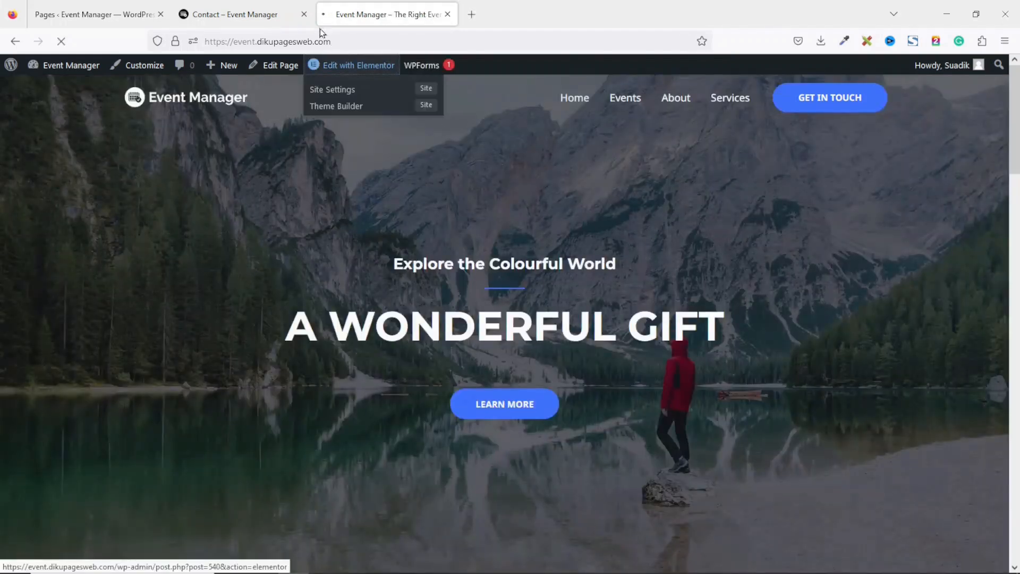
left_click(304, 14)
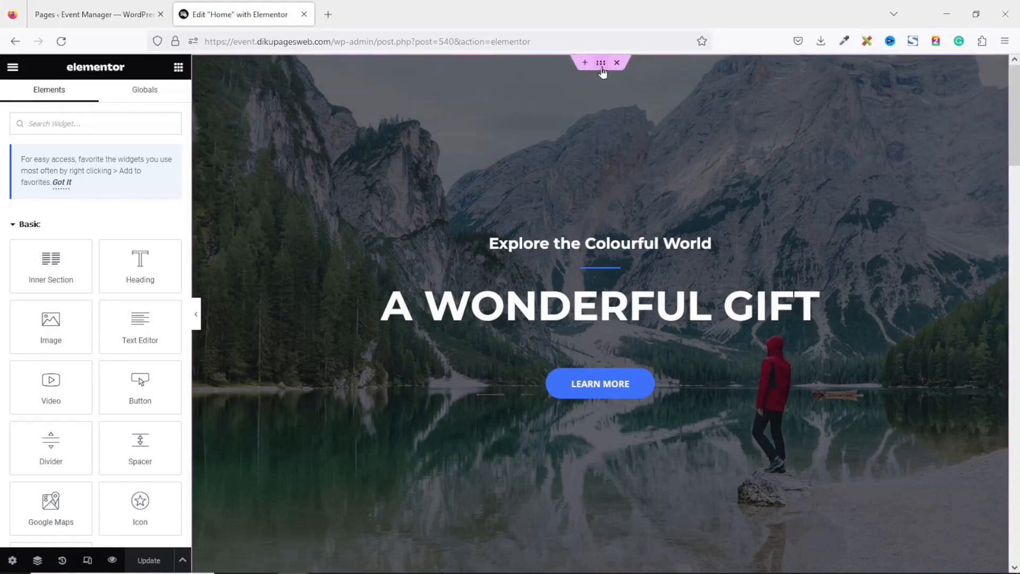
left_click(600, 62)
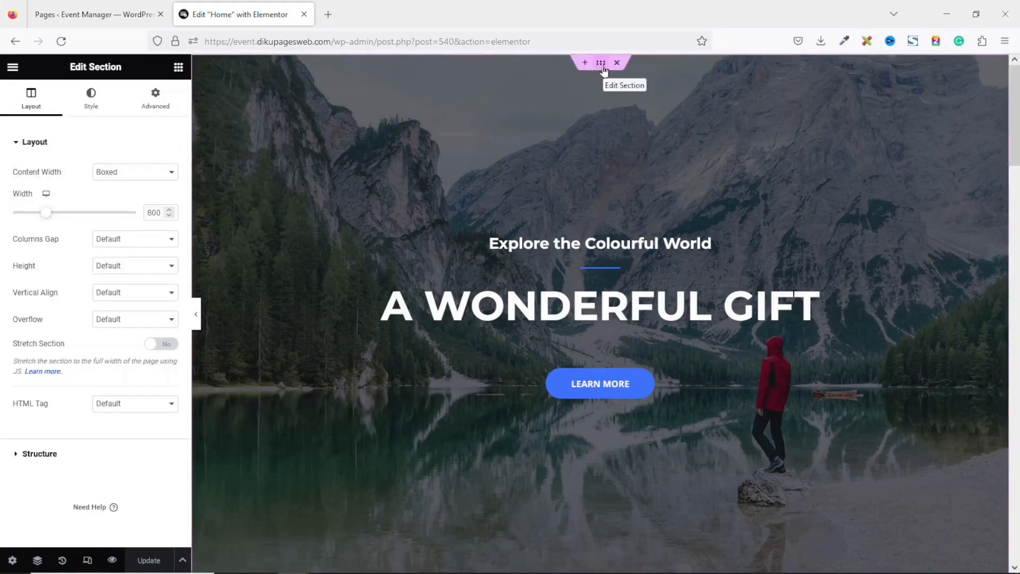
left_click(91, 106)
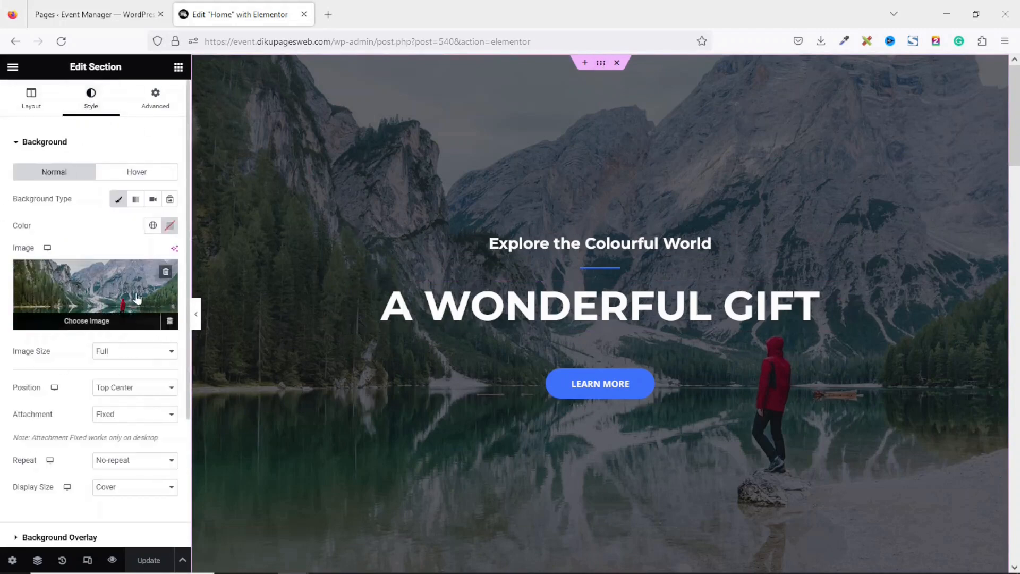
left_click(98, 298)
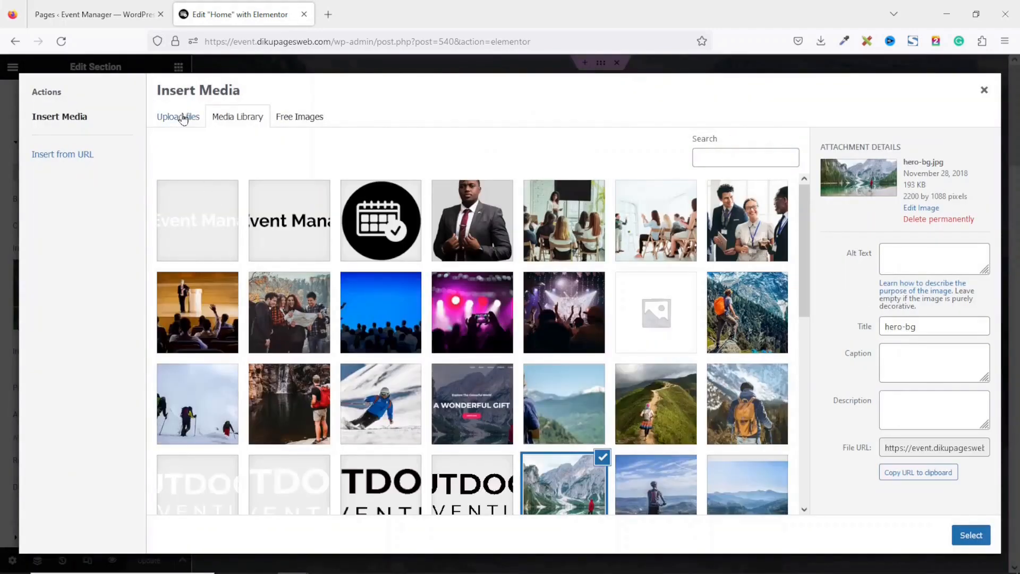
left_click(184, 119)
left_click(555, 312)
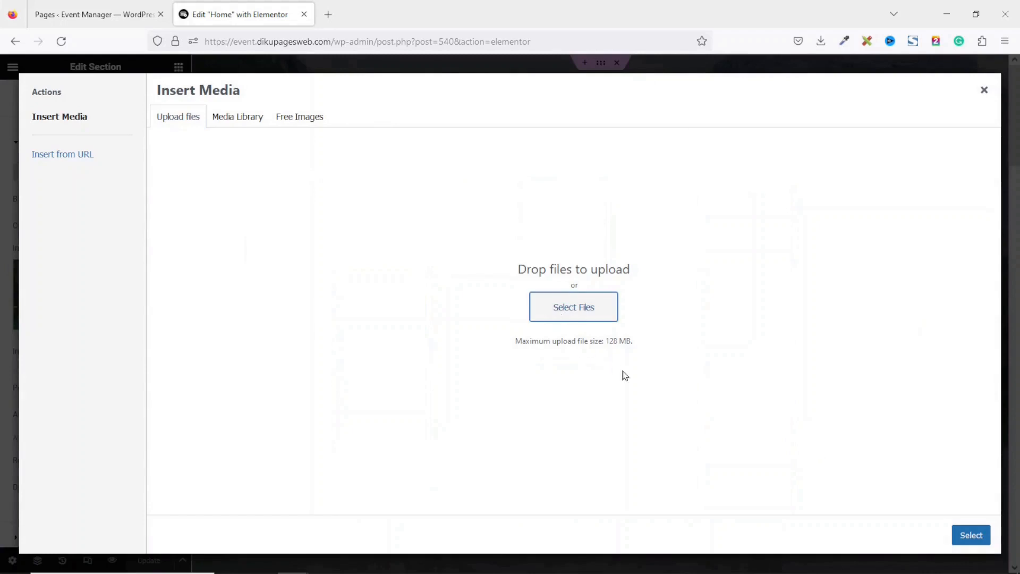
left_click(649, 250)
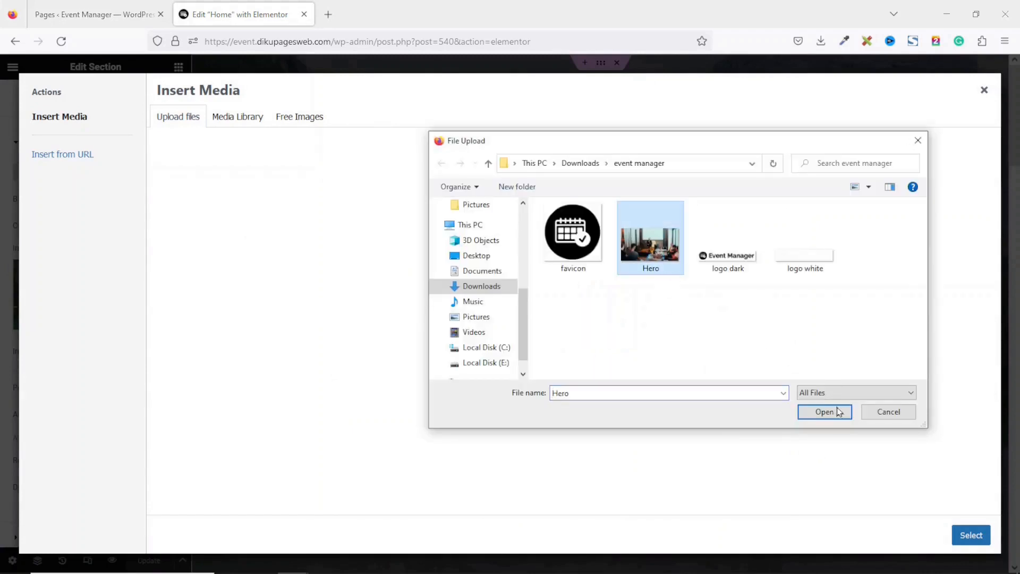
left_click(817, 414)
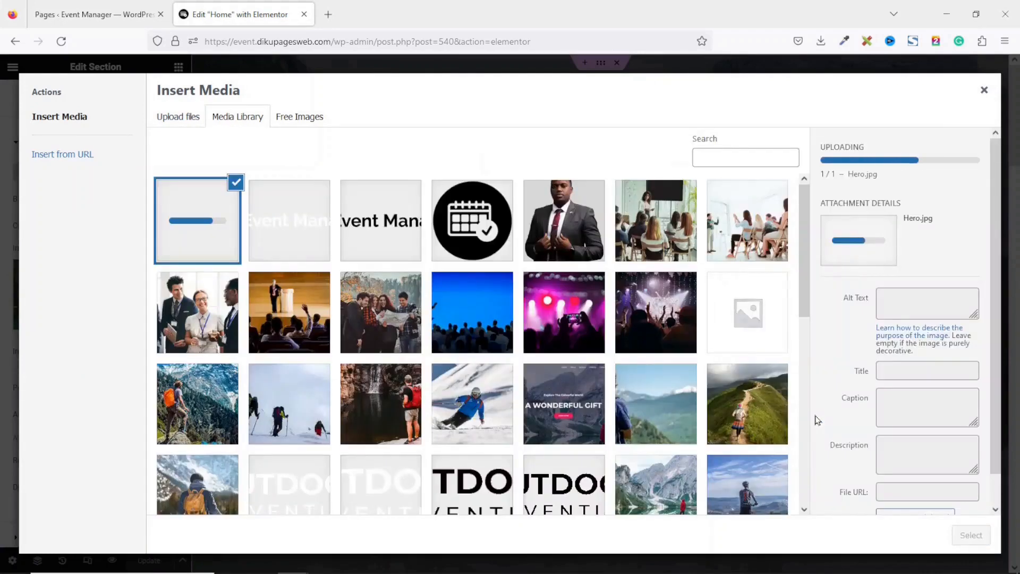
left_click(970, 535)
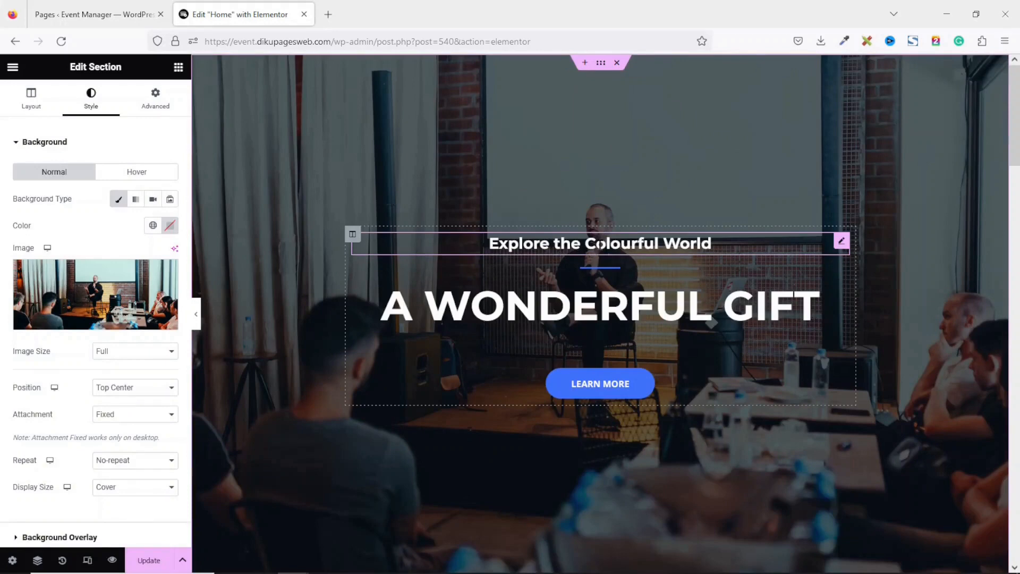
Change the small hero heading to 'Welcome to Event Manager'
left_click(600, 244)
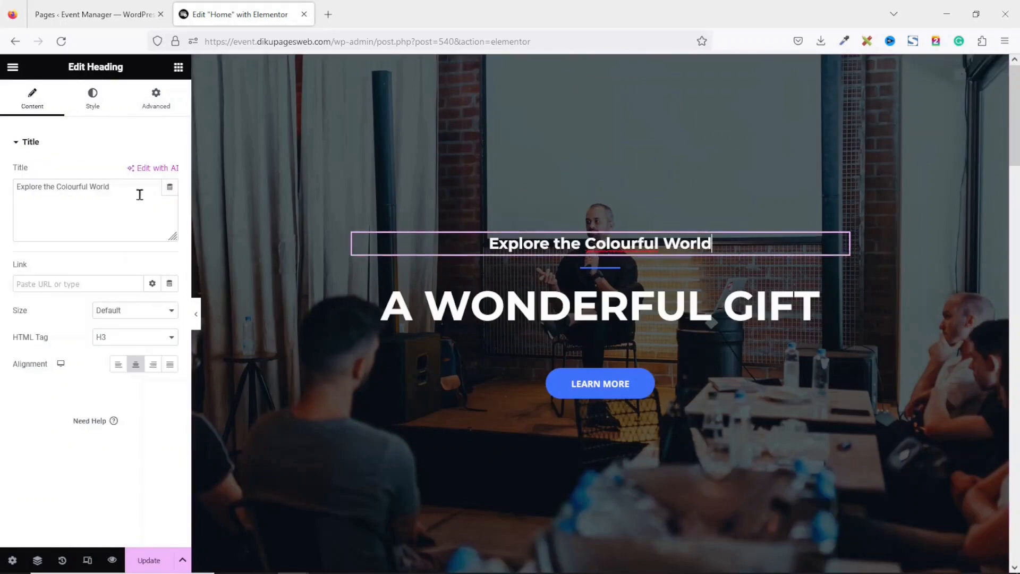
left_click_drag(139, 193, 2, 147)
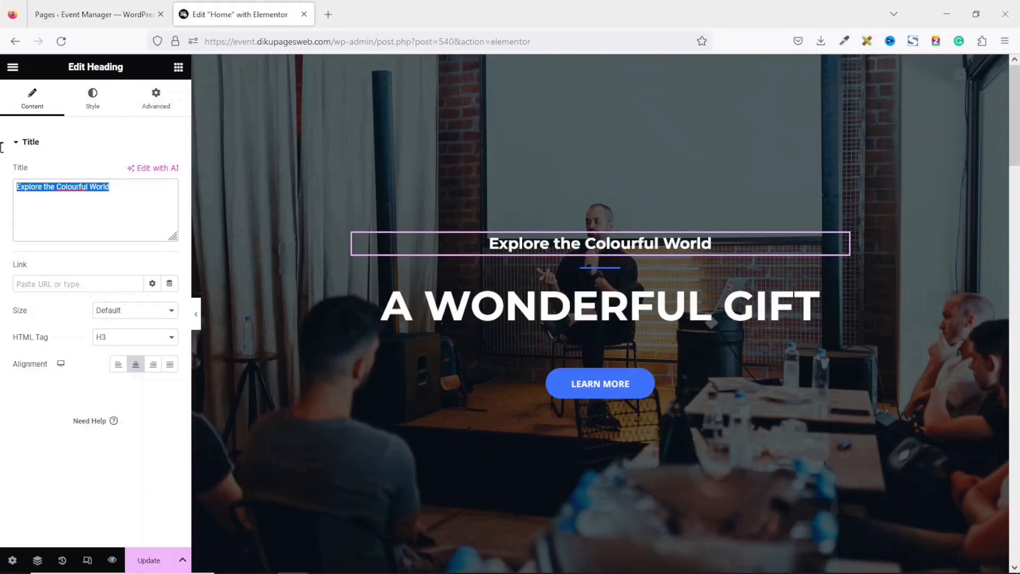
type("Welcome to Event Manager")
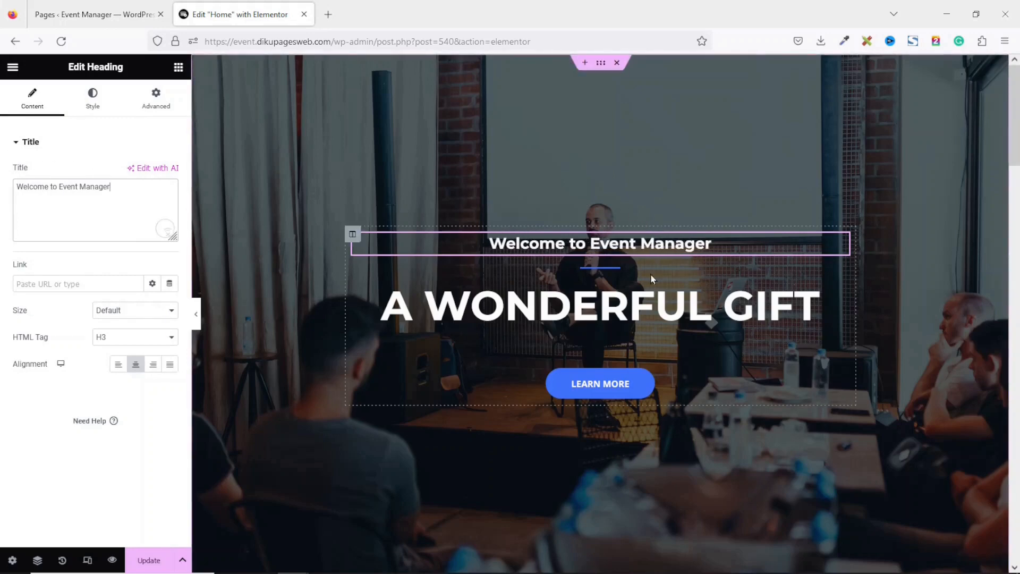
Replace the main heading with 'Your Ultimate Event Planning Partner' as an H2 at 54 px
left_click(592, 299)
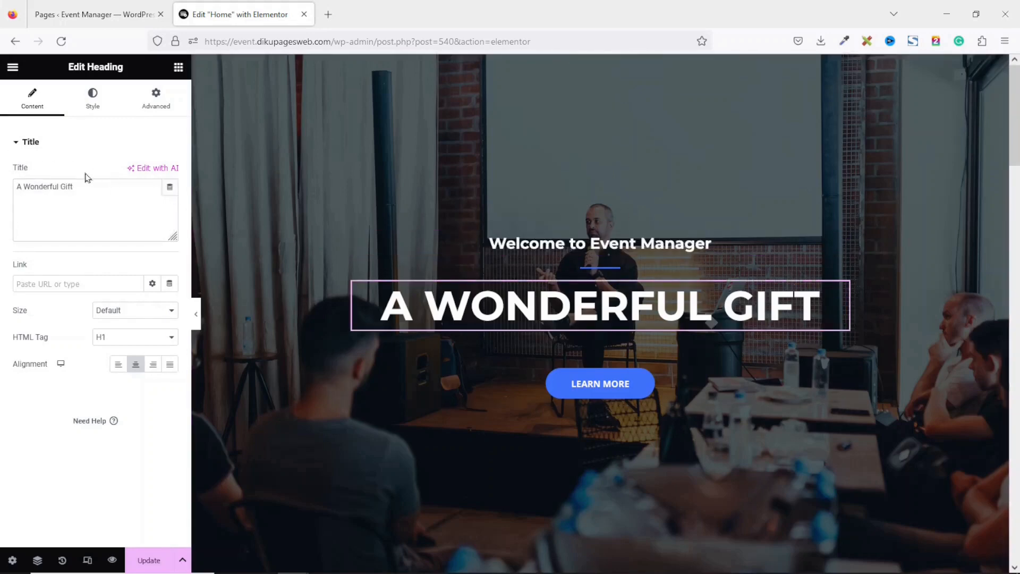
left_click_drag(106, 192, 1, 197)
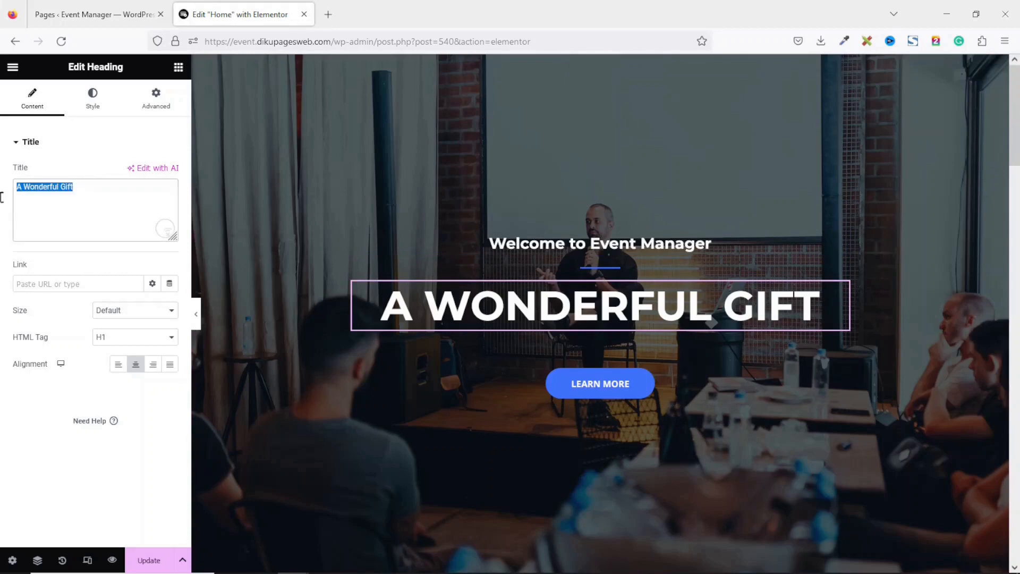
type("Your Ultimate Event Planning Partner")
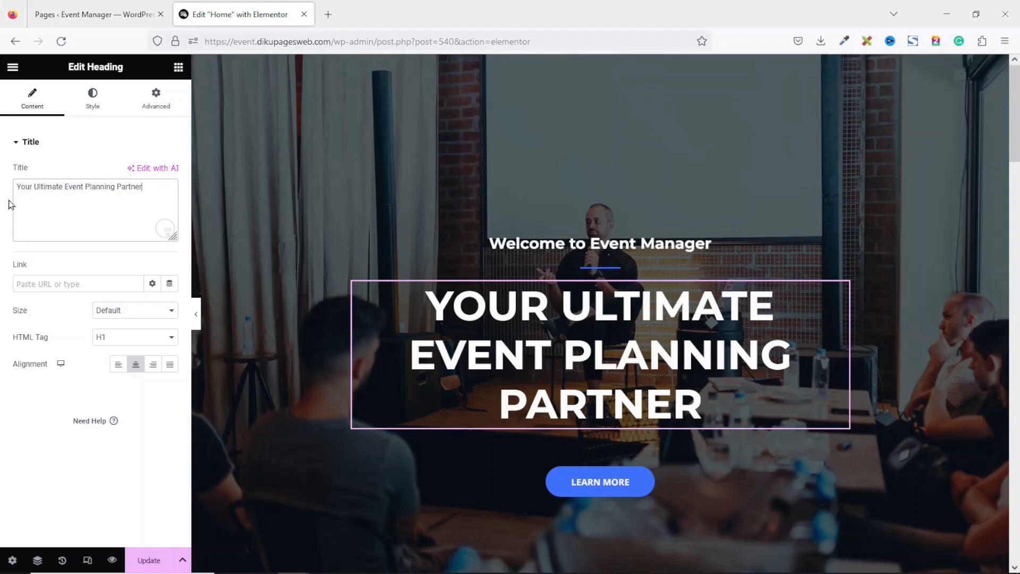
left_click(110, 341)
left_click(118, 372)
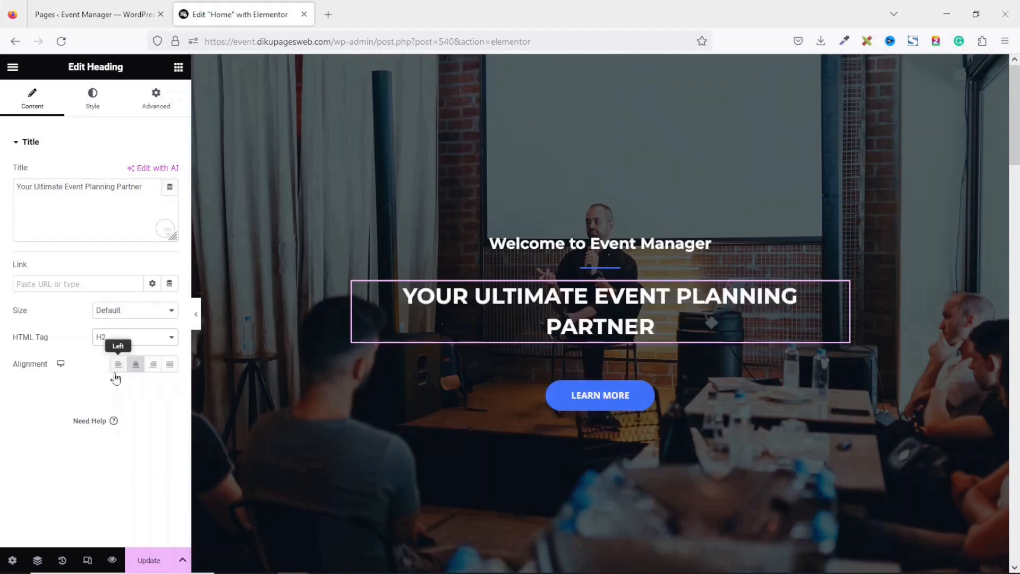
left_click(93, 94)
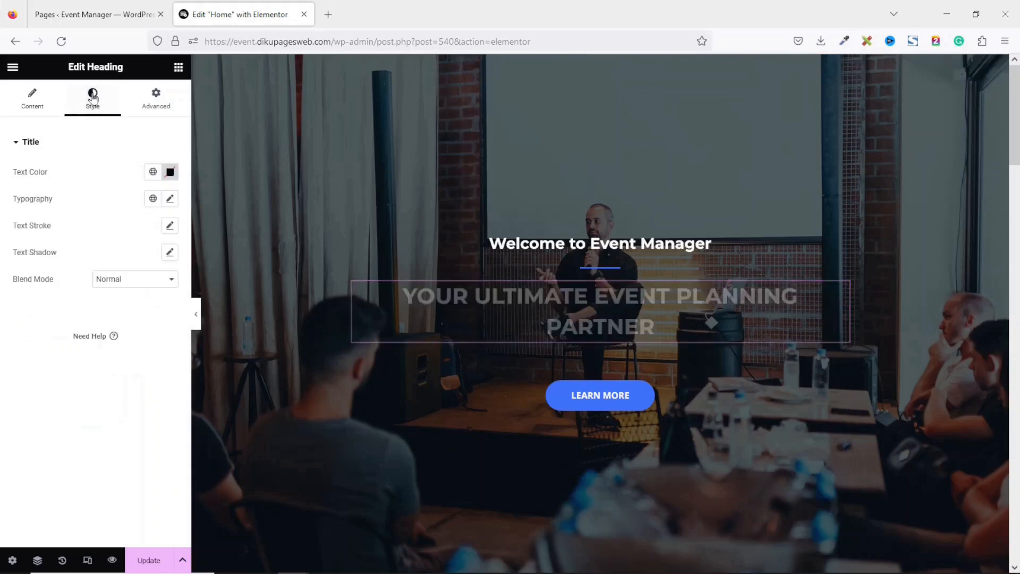
left_click(170, 198)
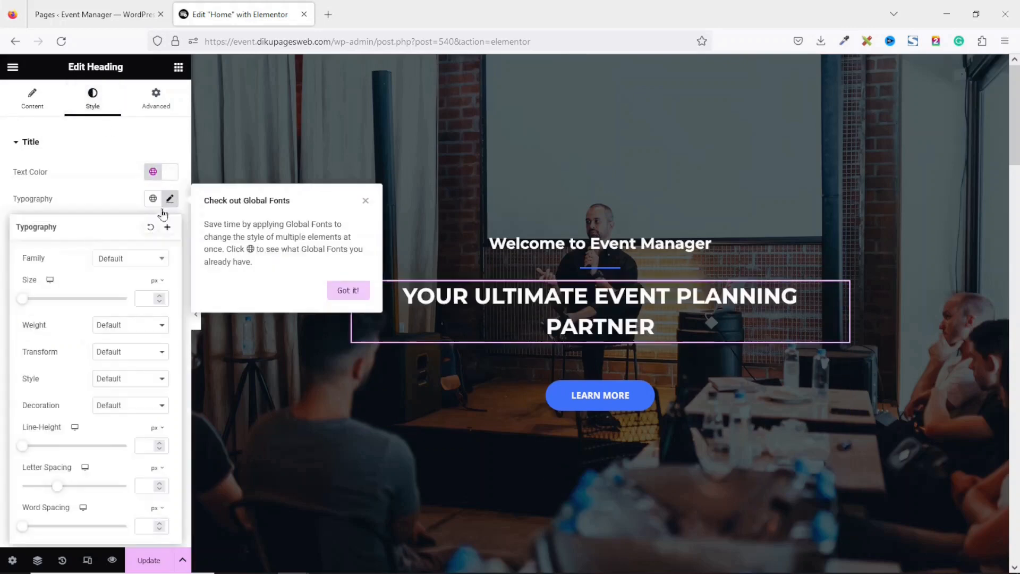
left_click_drag(21, 306, 48, 334)
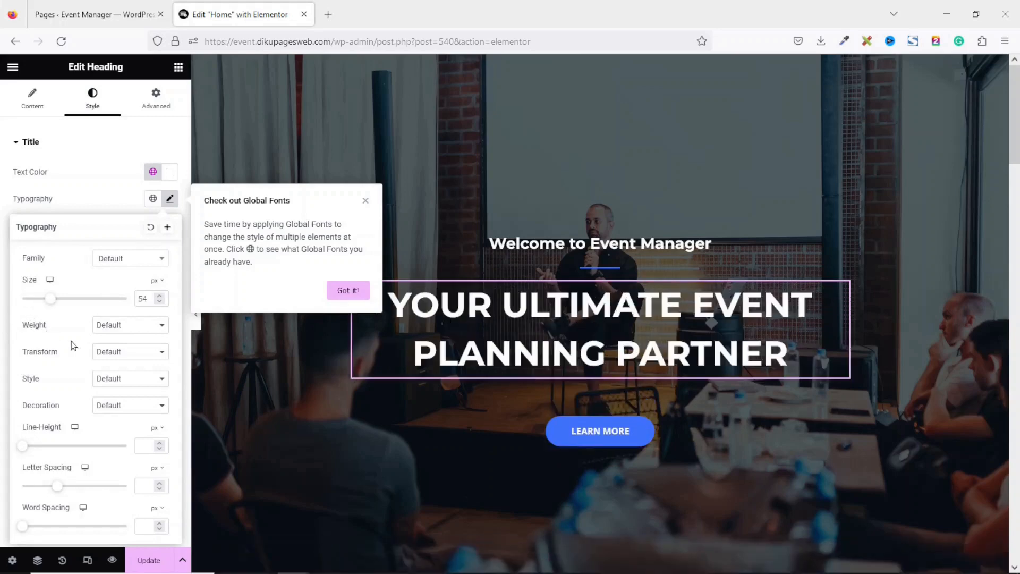
left_click(269, 351)
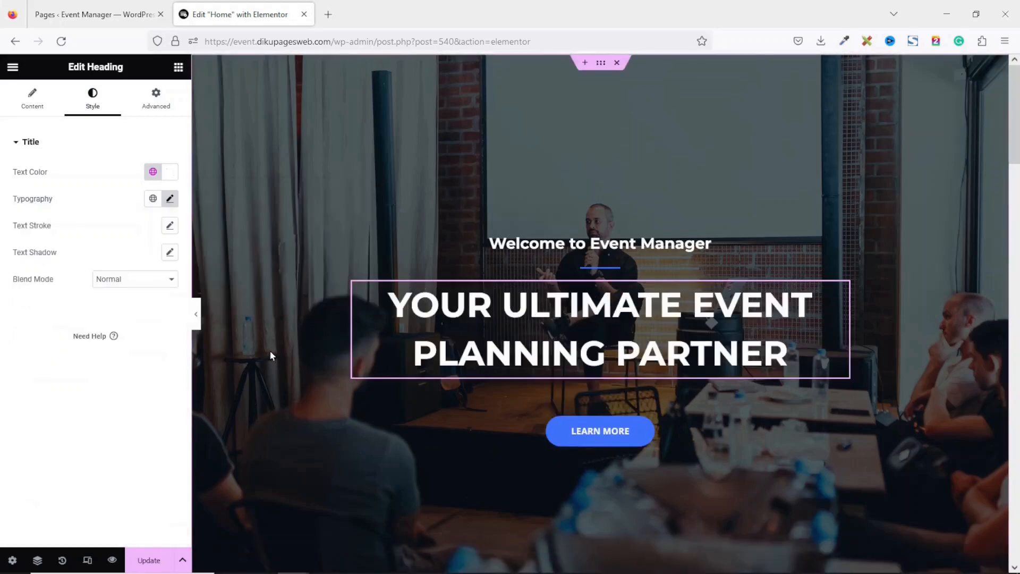
Paste the Events page address, copied from the Pages list, into the Learn More button's link
left_click(576, 431)
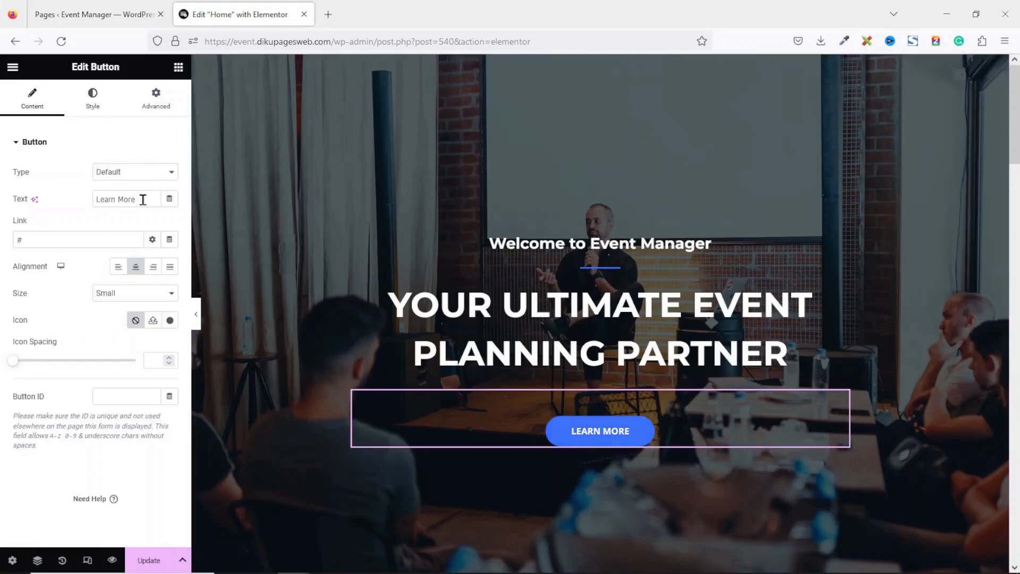
triple_click(122, 200)
triple_click(73, 243)
left_click(87, 7)
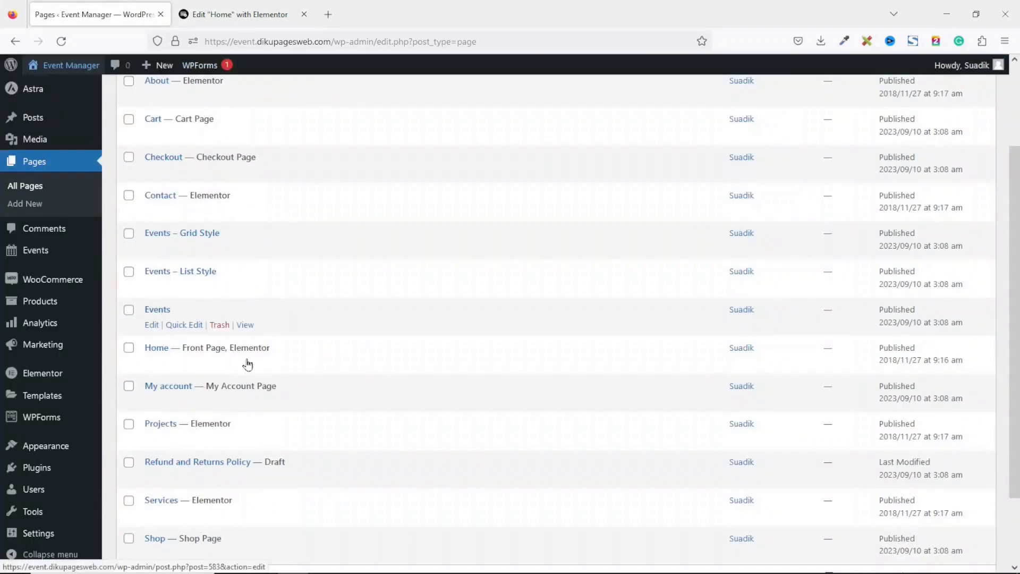
left_click(245, 325)
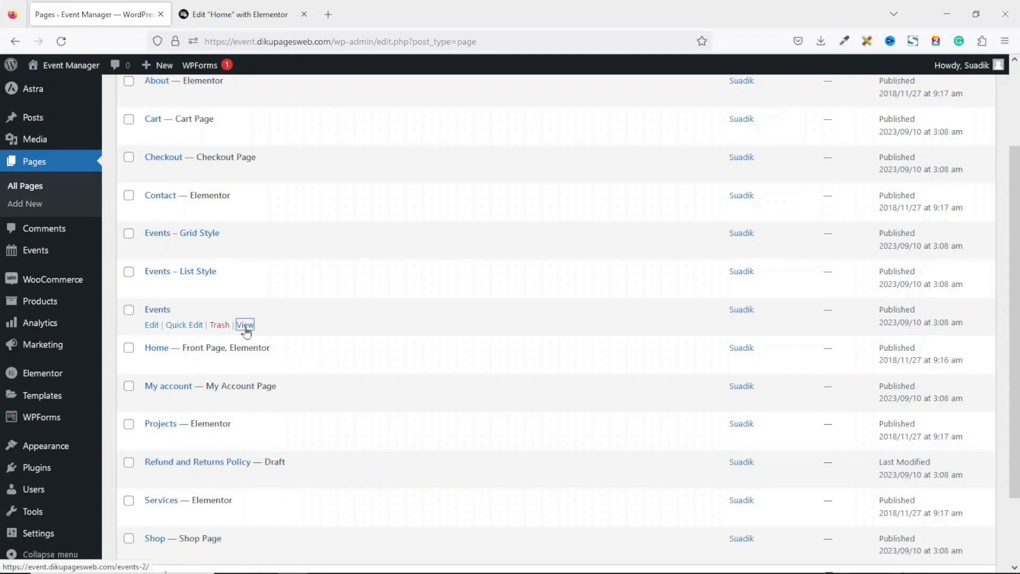
right_click(245, 325)
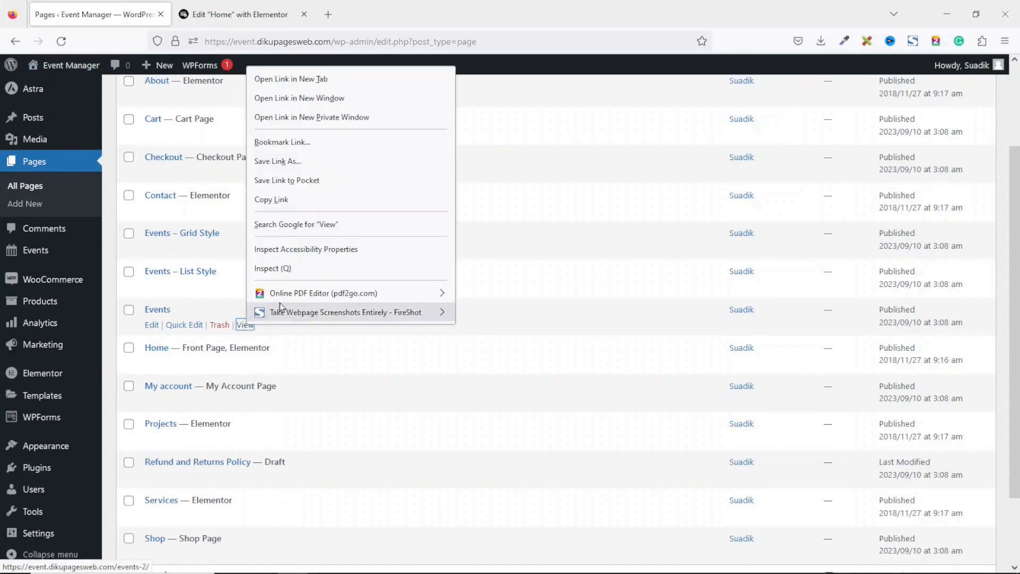
left_click(287, 203)
left_click(223, 15)
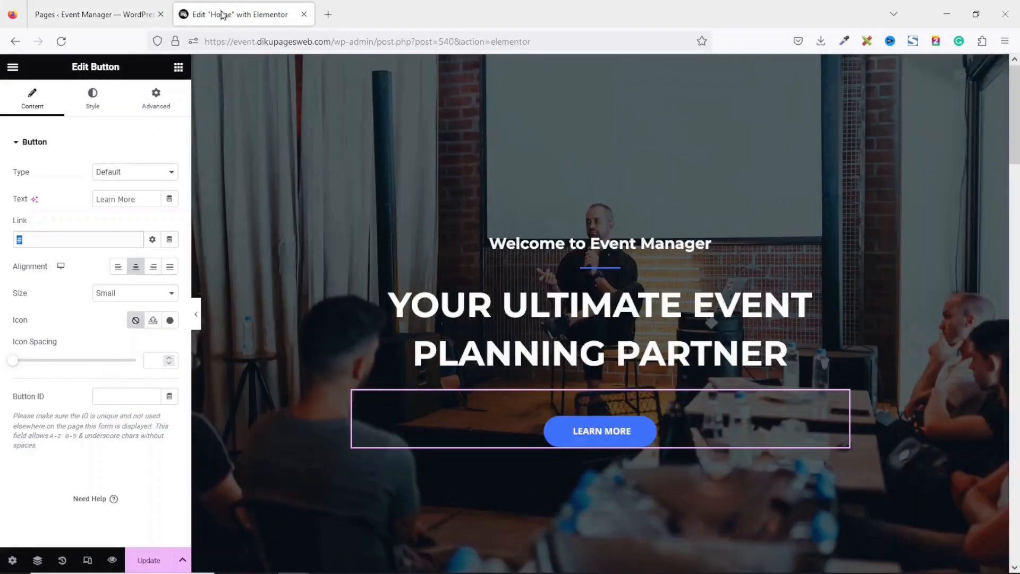
key("ctrl+v")
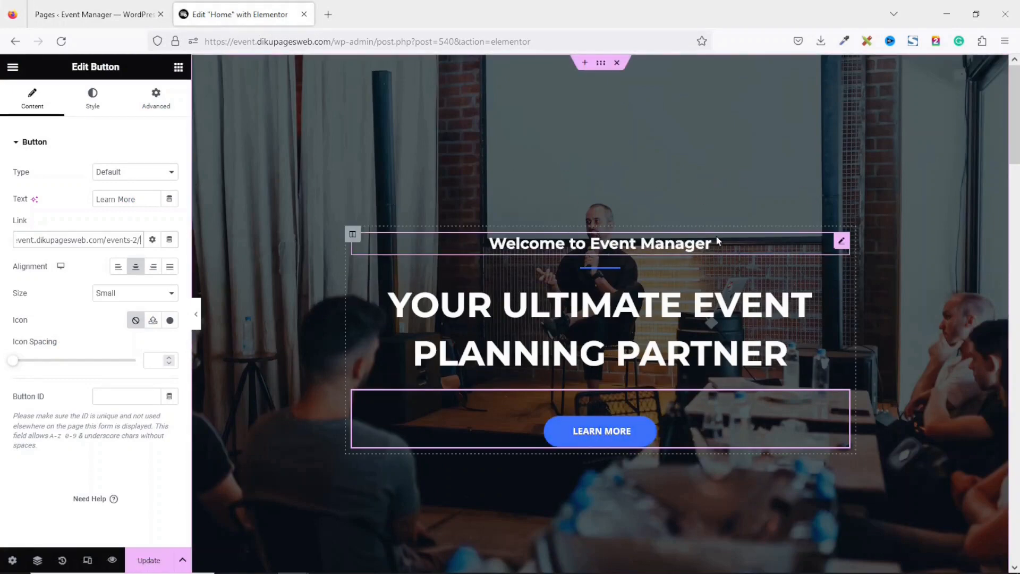
Replace the home page testimonial quote with the wedding fairytale text
scroll(1016, 150, "down", 2)
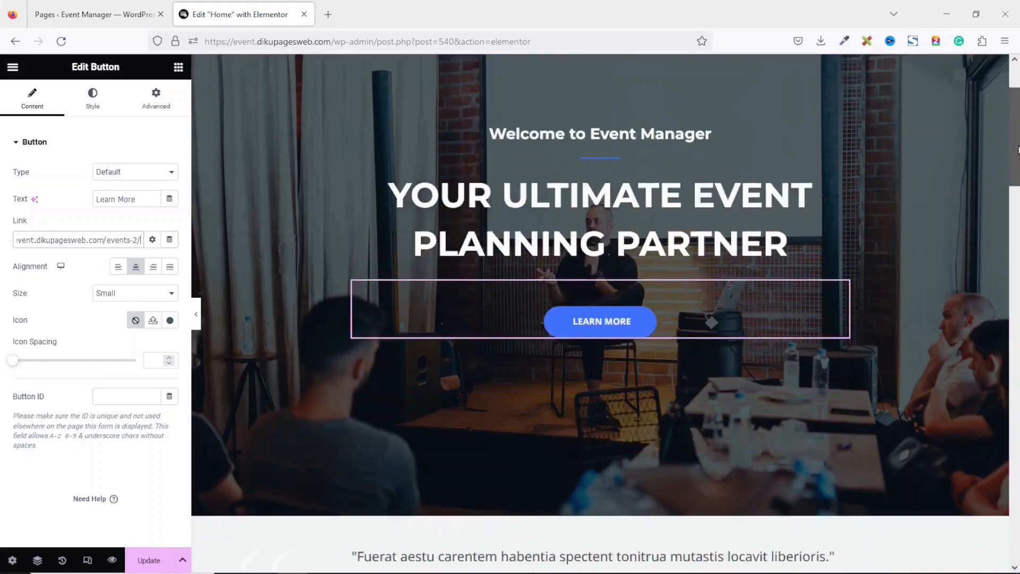
scroll(1016, 150, "down", 5)
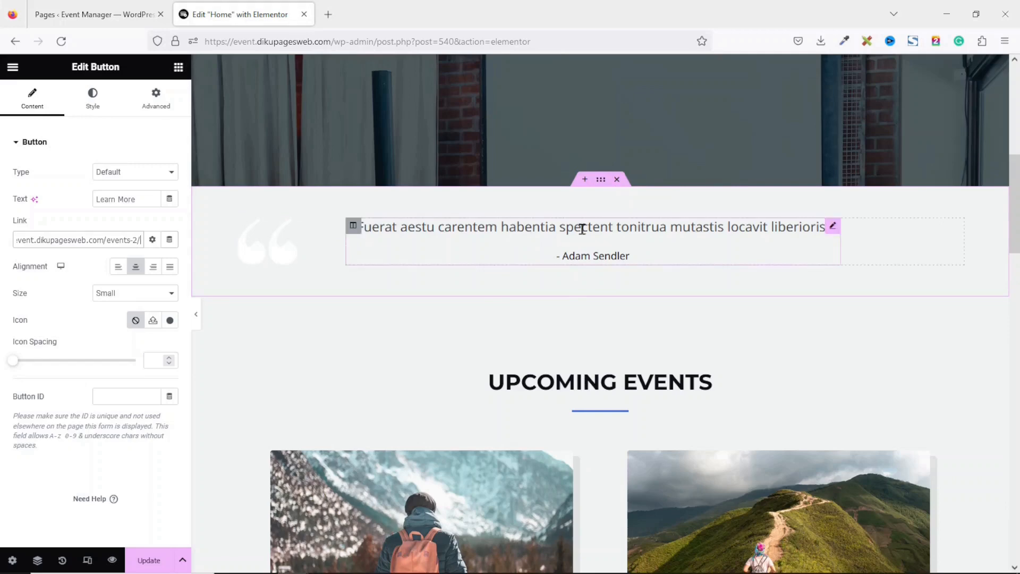
left_click(615, 229)
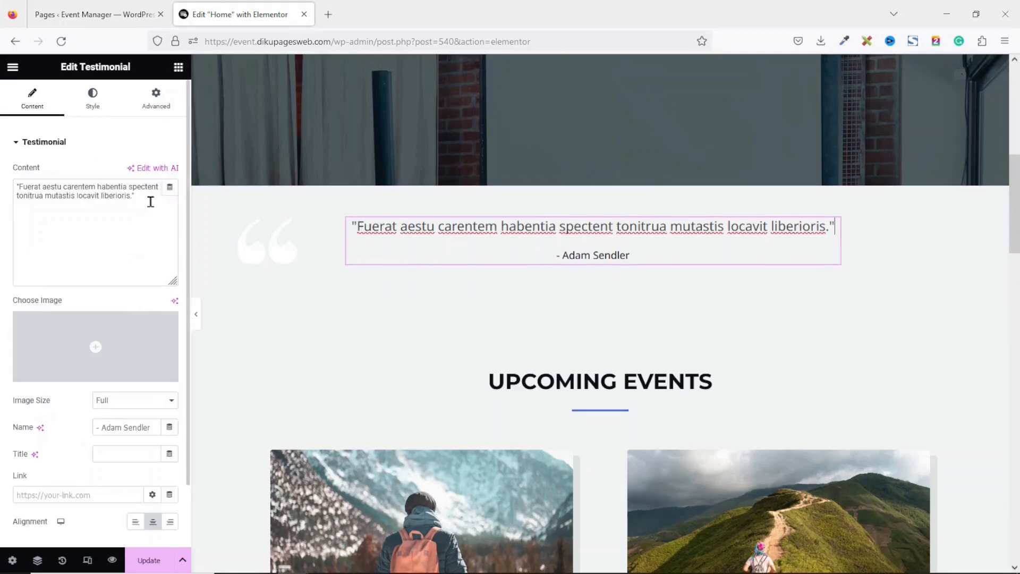
left_click_drag(151, 202, 2, 157)
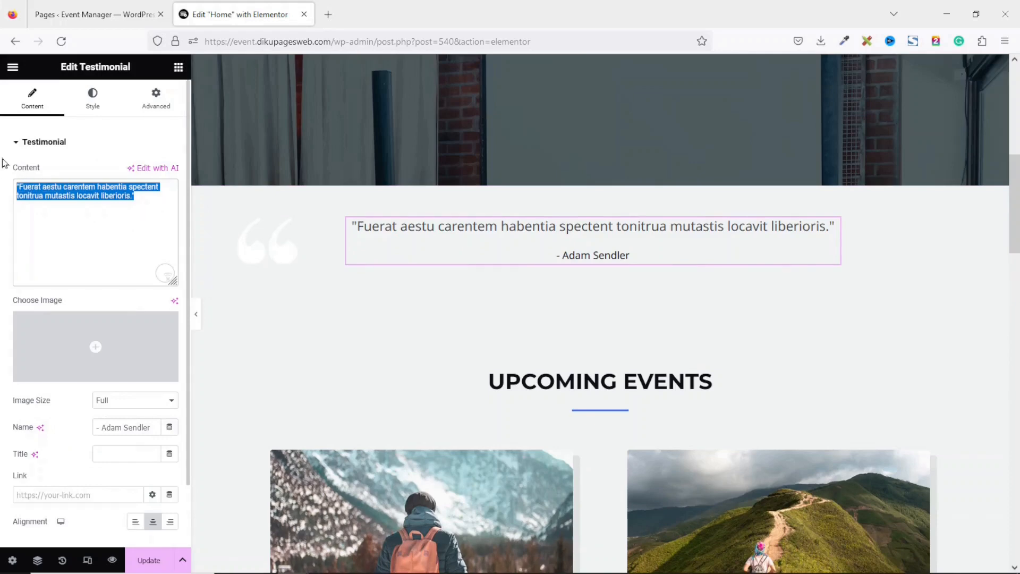
key("ctrl+v")
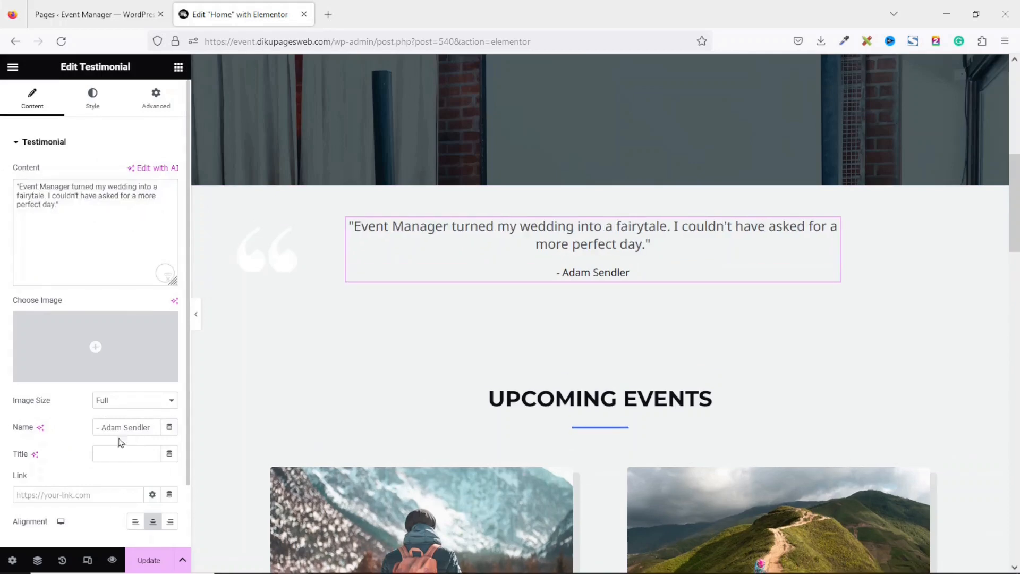
Replace the testimonial's reviewer name with a new name
left_click_drag(104, 428, 228, 444)
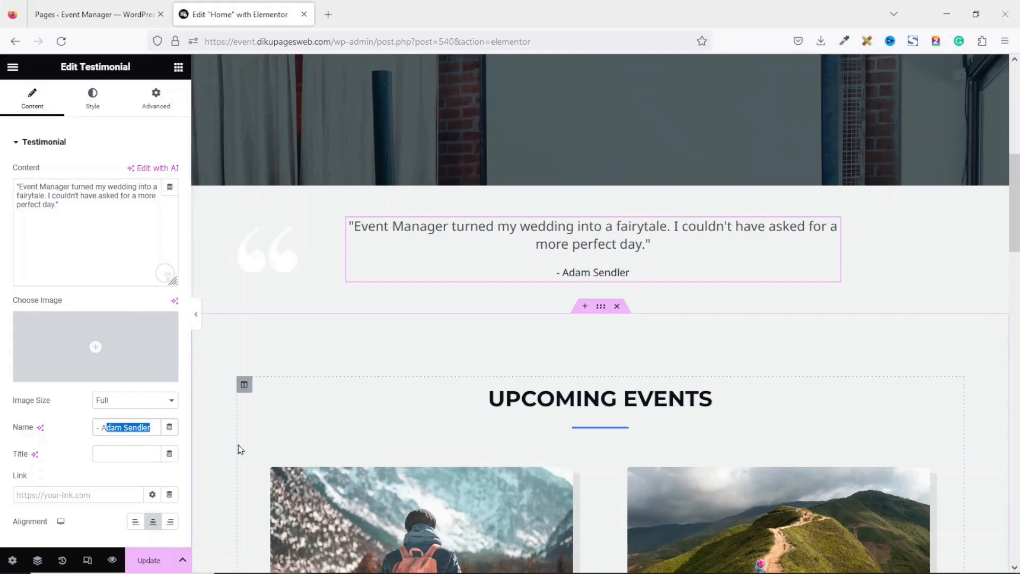
key("BackSpace")
type("Sarah T")
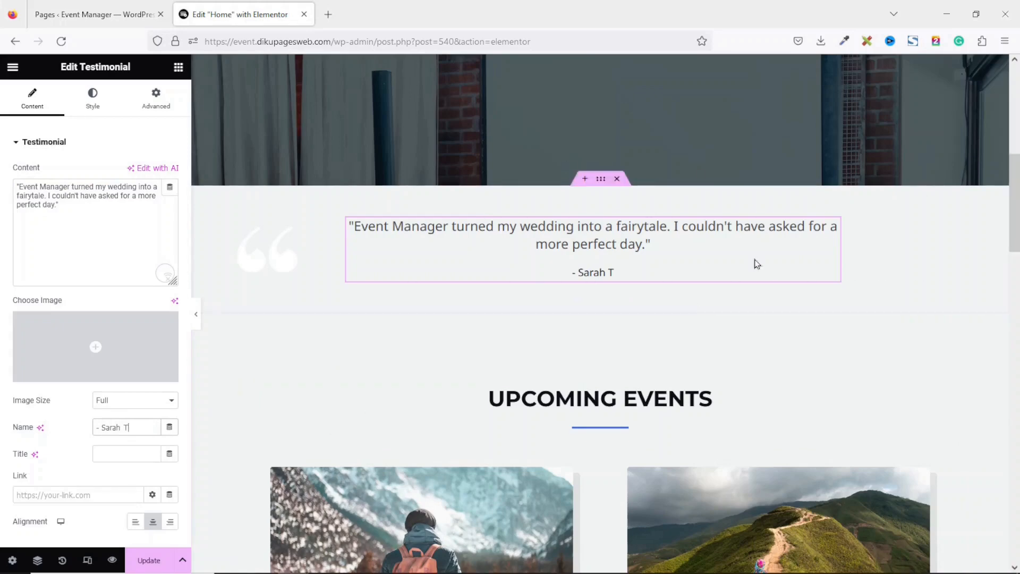
left_click_drag(1015, 234, 1015, 291)
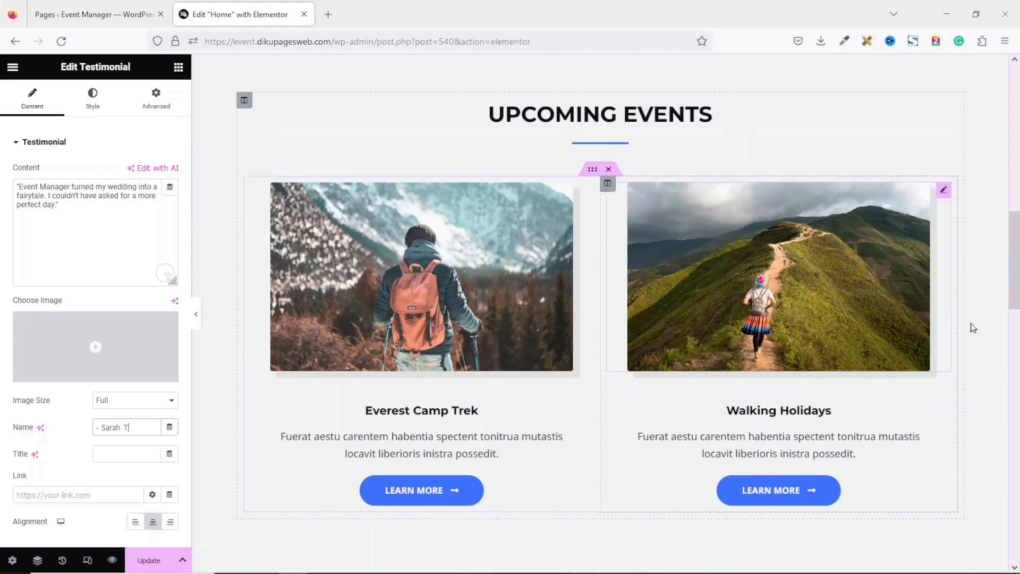
scroll(649, 234, "down", 1)
left_click(101, 15)
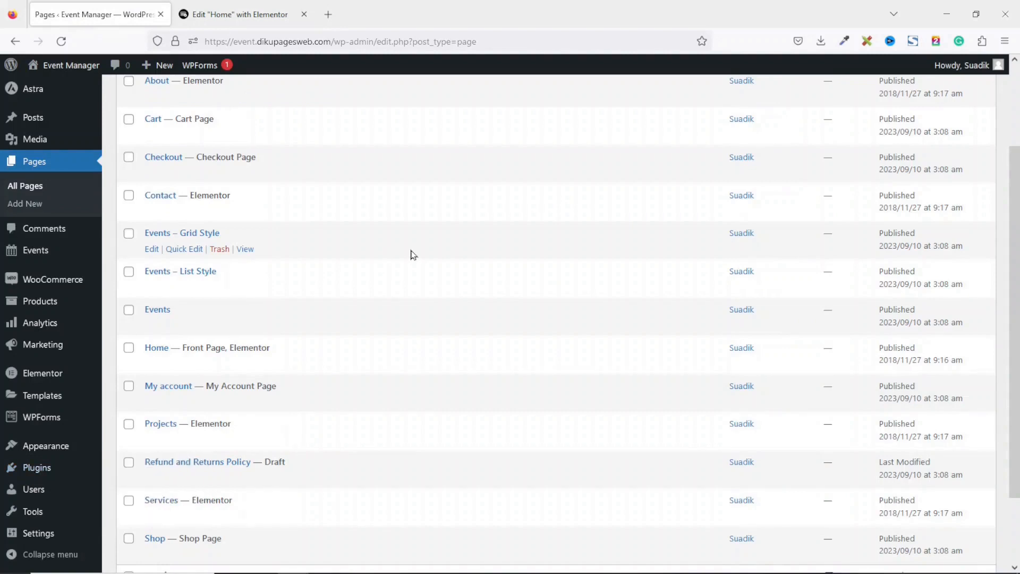
Open the Event Manager and Tickets Selling plugin's WordPress.org page from its Installed Plugins details view
left_click(36, 467)
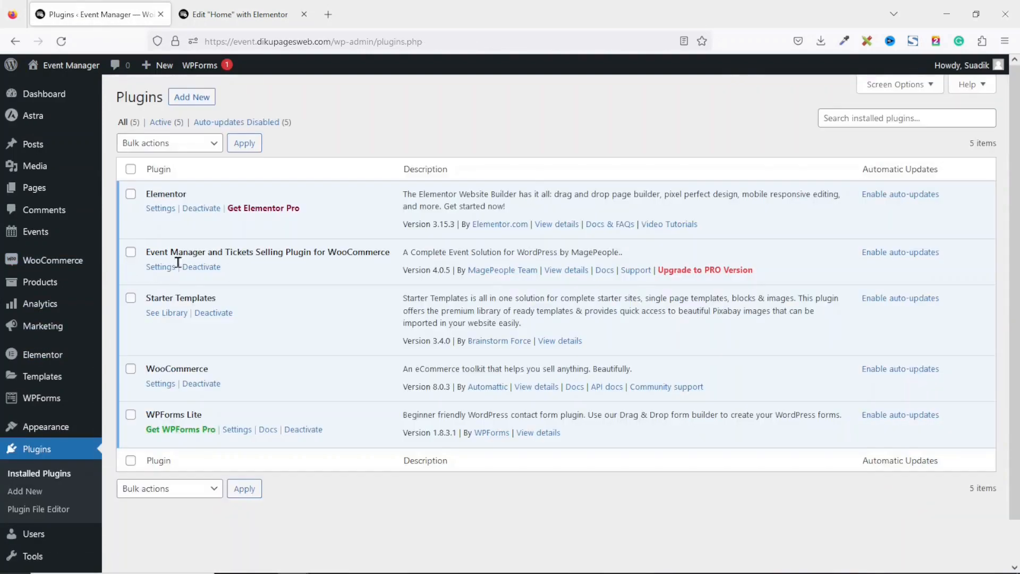
left_click(567, 271)
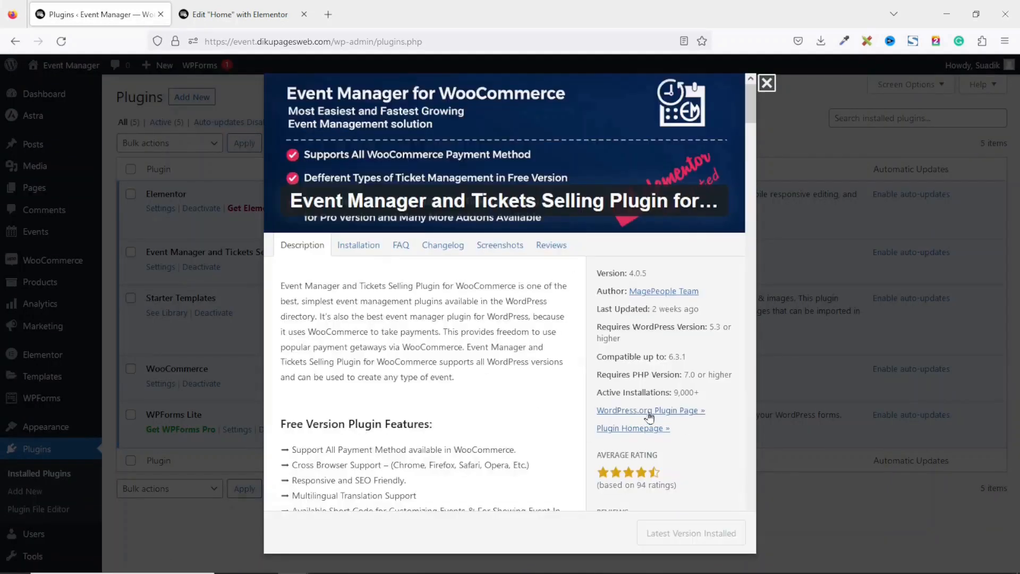
left_click(635, 414)
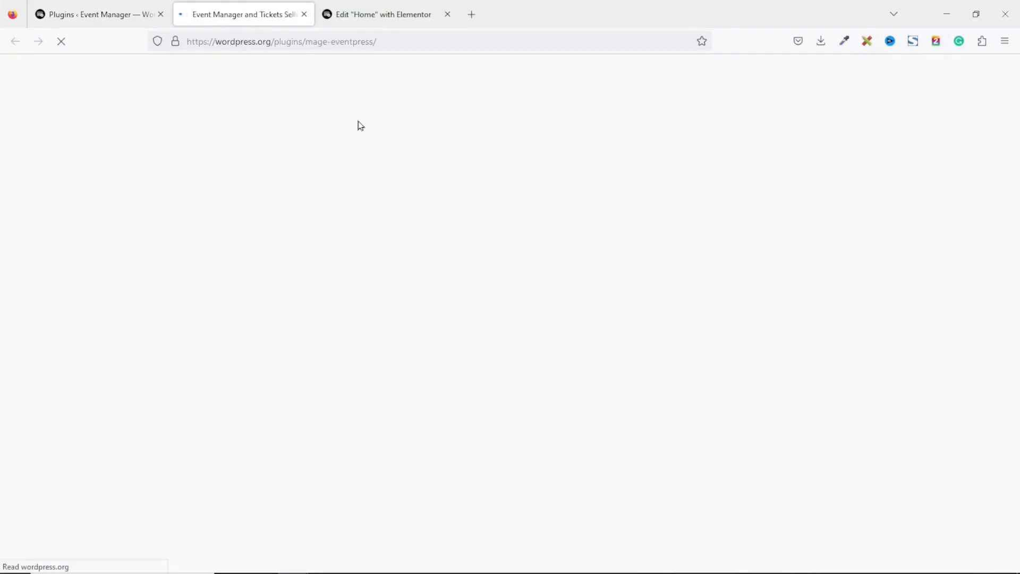
Find the plugin's shortcode list and open the Event Carousal Demo link in a new tab
scroll(359, 129, "down", 20)
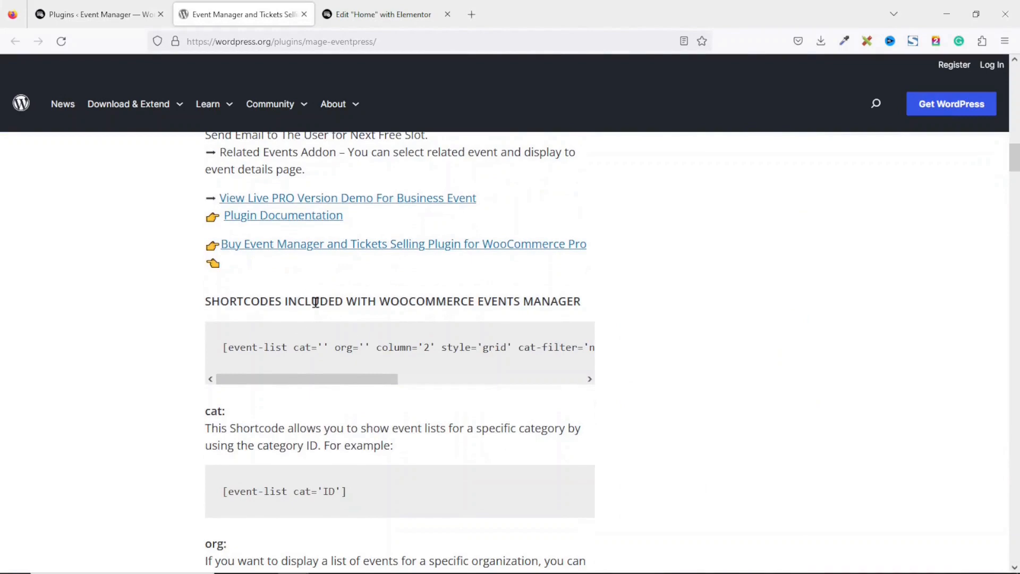
left_click_drag(1014, 165, 1014, 236)
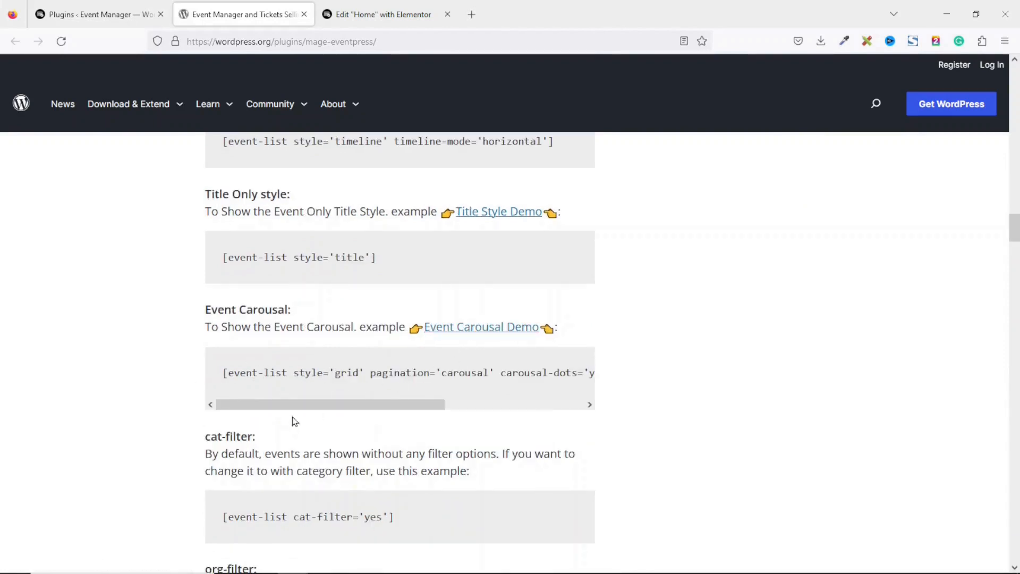
left_click_drag(298, 405, 276, 404)
right_click(476, 330)
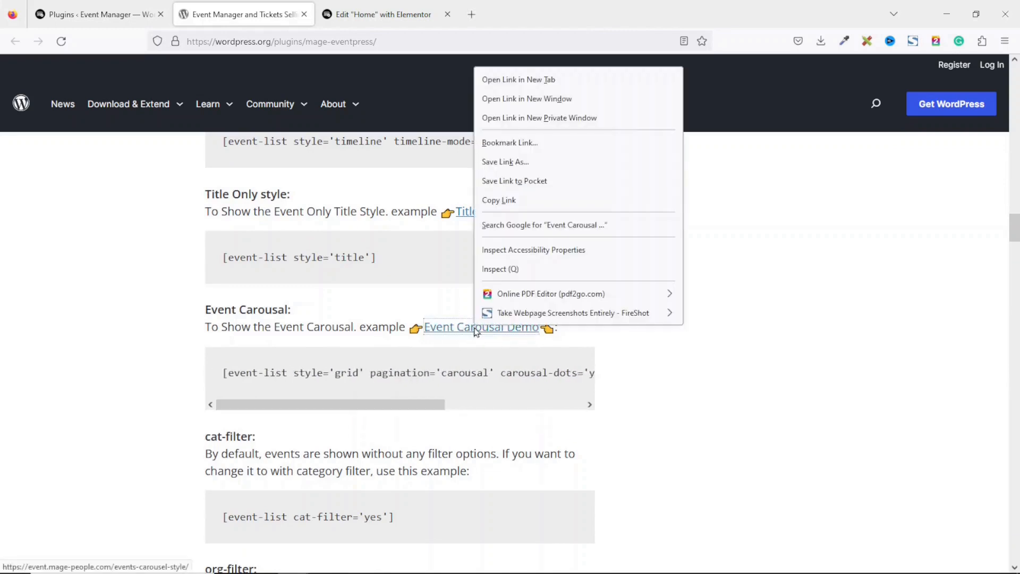
left_click(542, 84)
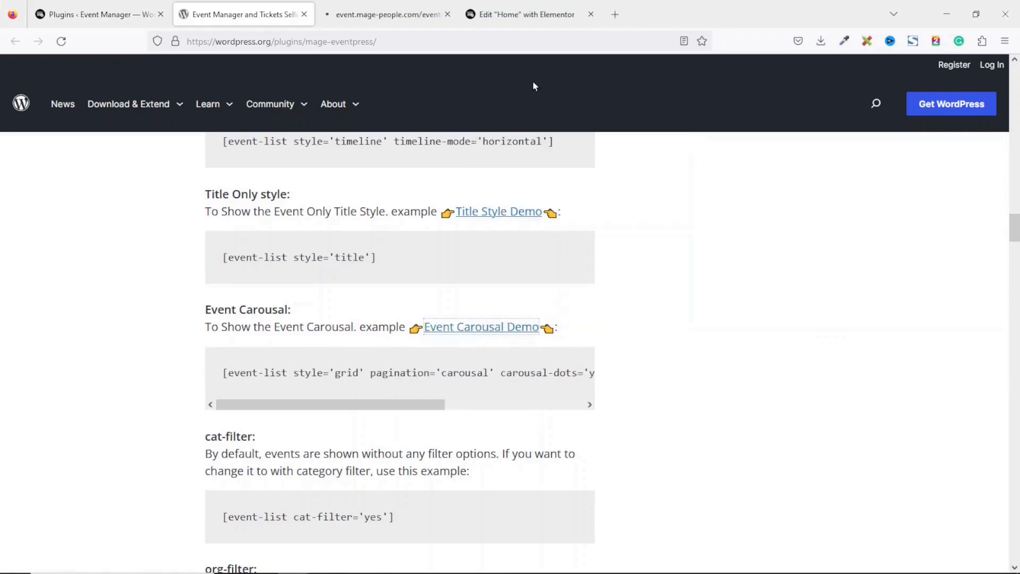
Try the Mage Event Press carousel demo, paging its events forward and back
left_click(385, 15)
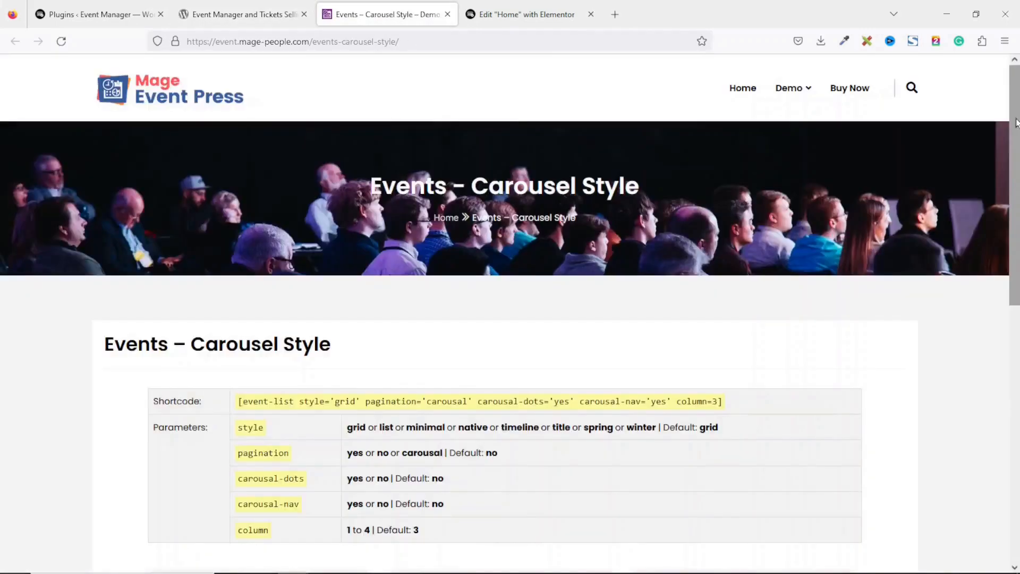
left_click_drag(1015, 121, 1002, 336)
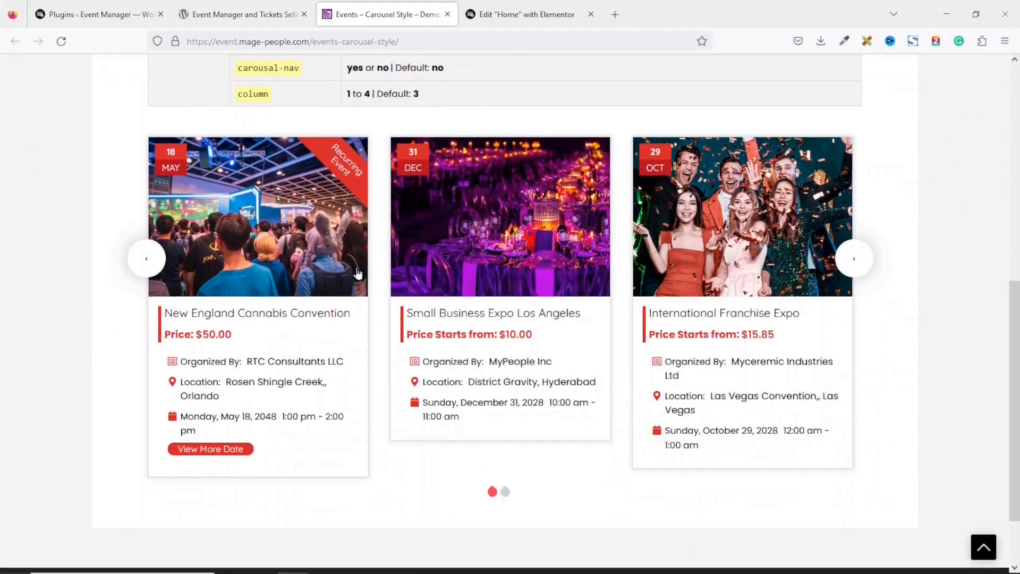
left_click(854, 269)
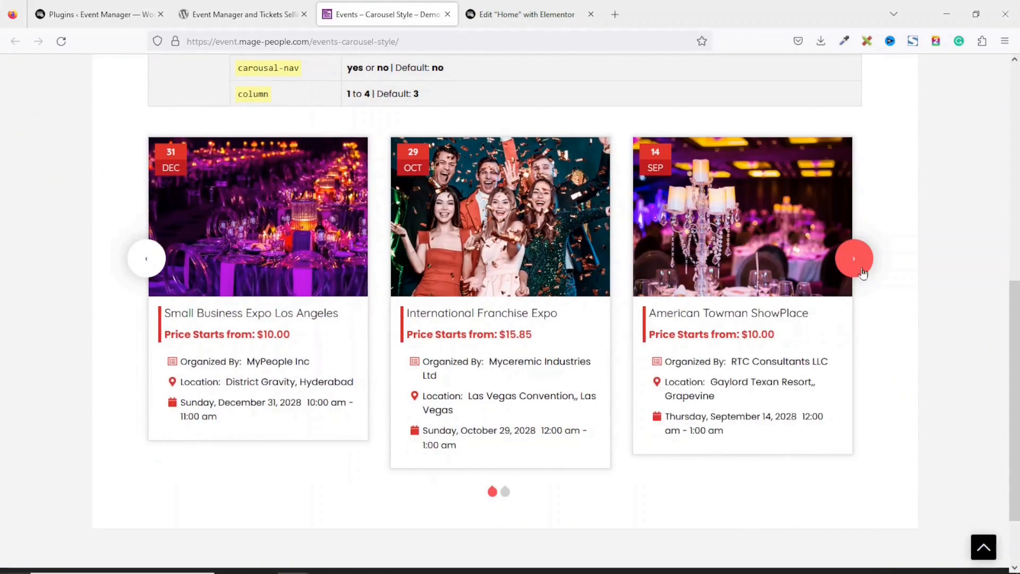
left_click(862, 273)
left_click(150, 262)
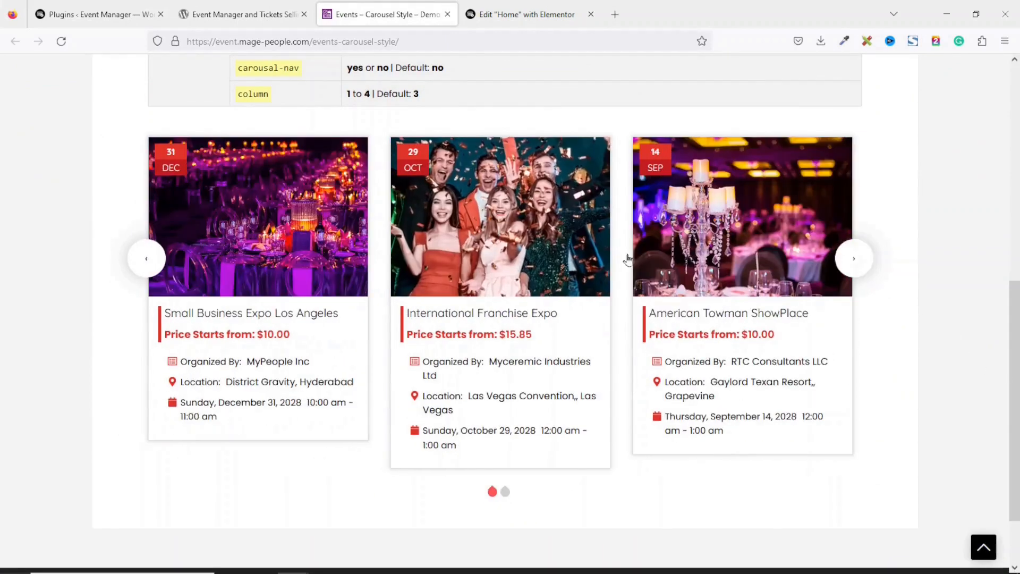
left_click(849, 266)
left_click(144, 274)
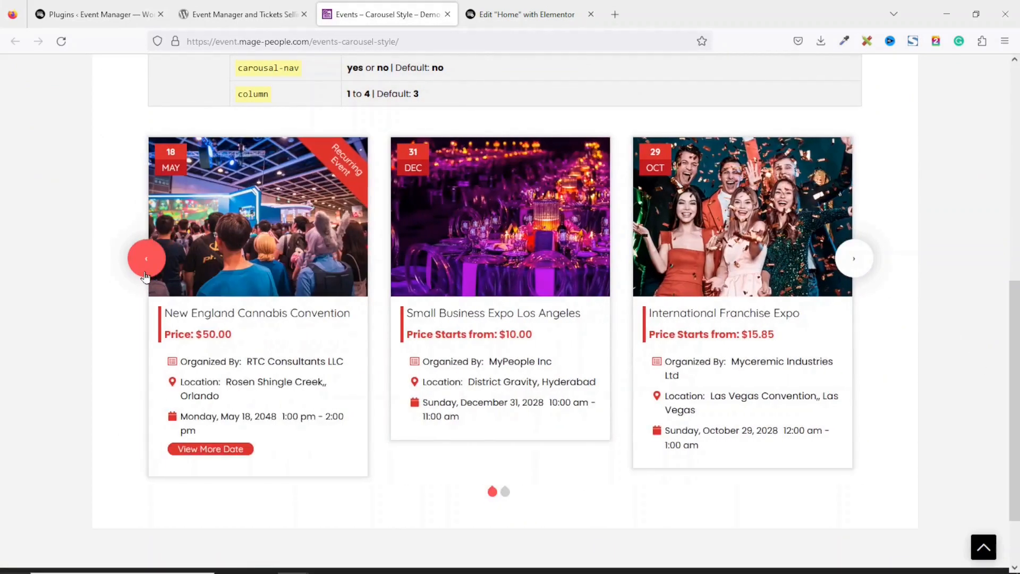
left_click(145, 266)
left_click(146, 266)
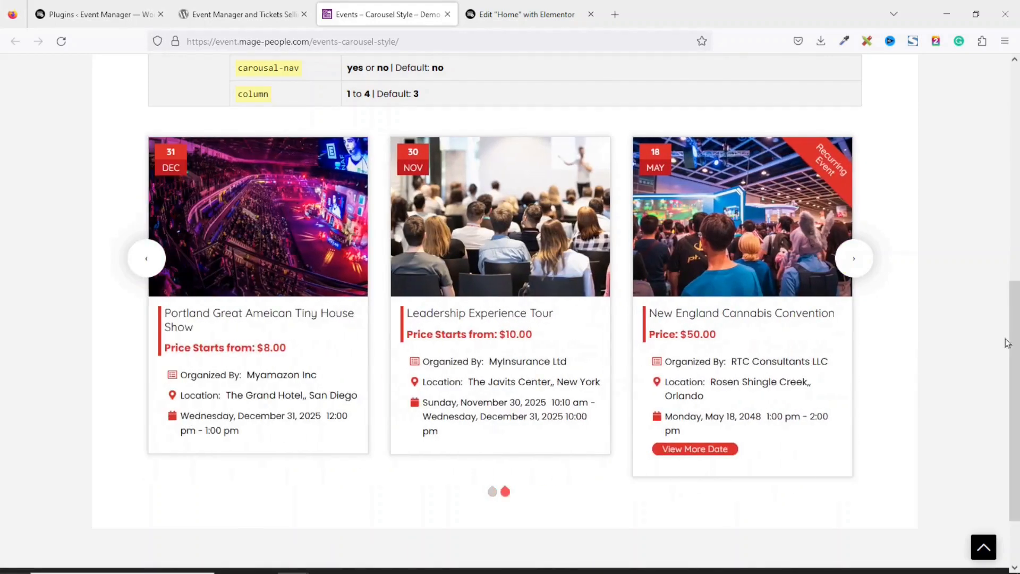
left_click_drag(1012, 342, 1012, 124)
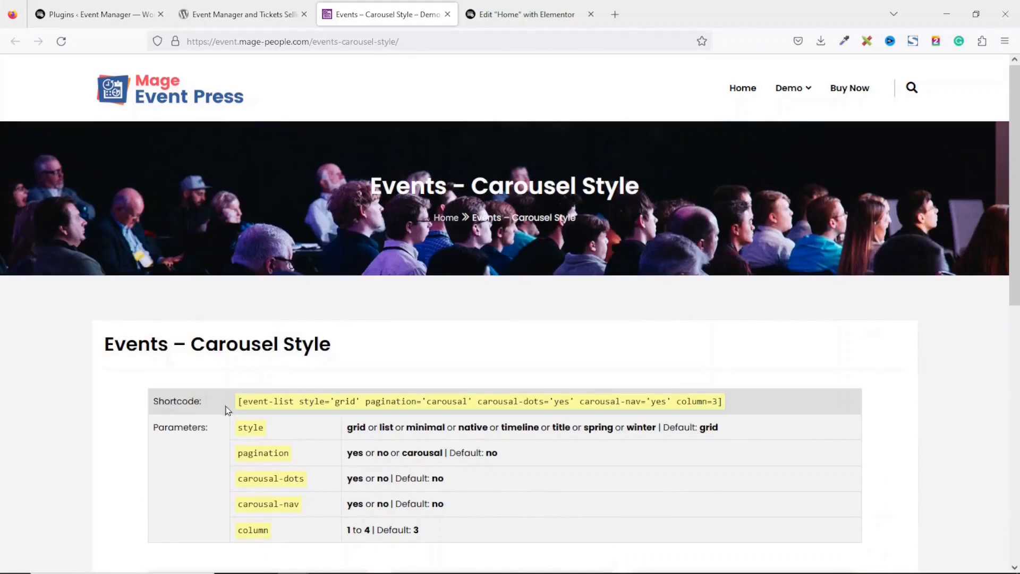
Copy the carousel-style shortcode and go back to the Elementor home page editor
left_click_drag(237, 403, 744, 412)
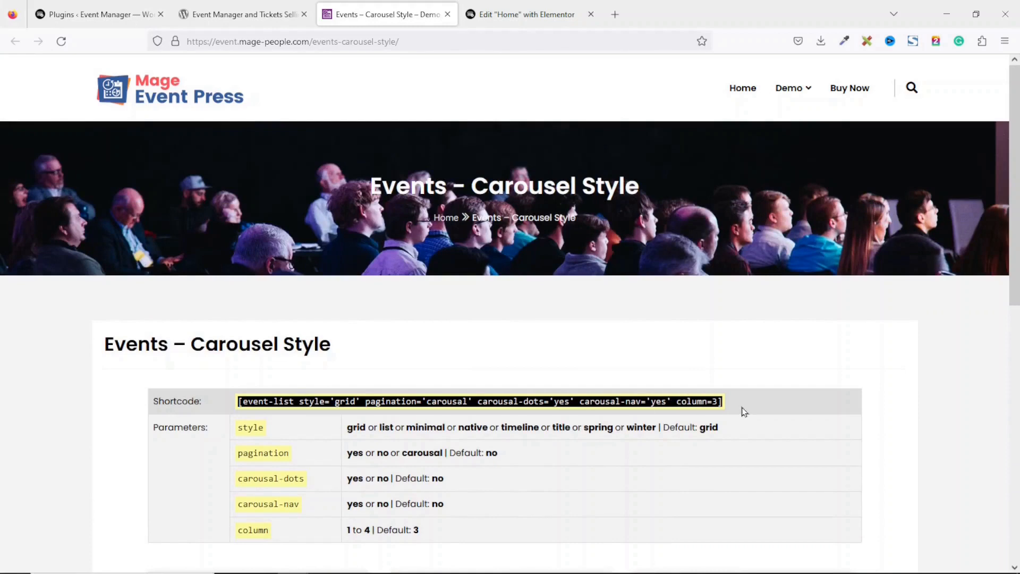
right_click(677, 399)
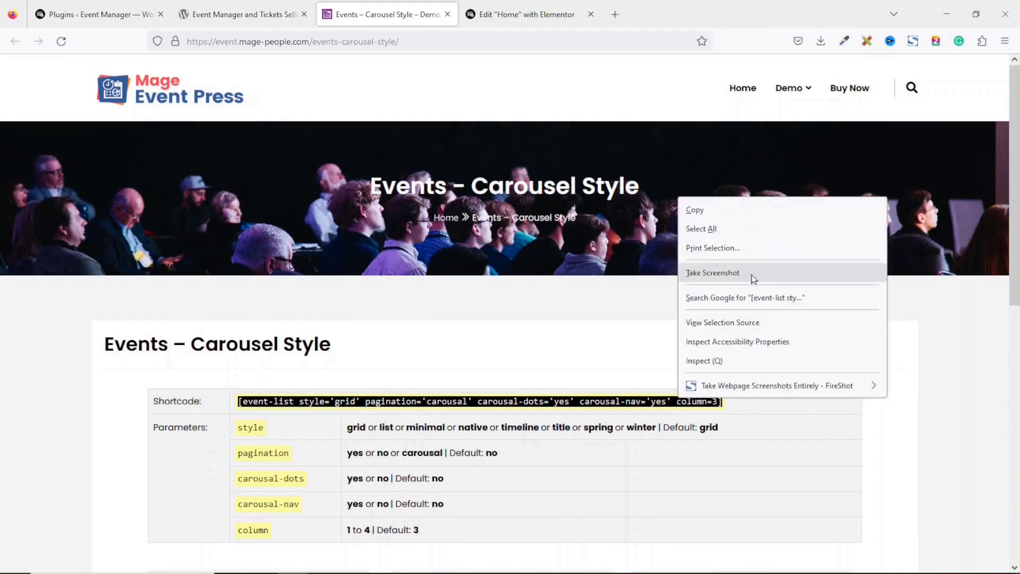
left_click(714, 216)
left_click(545, 8)
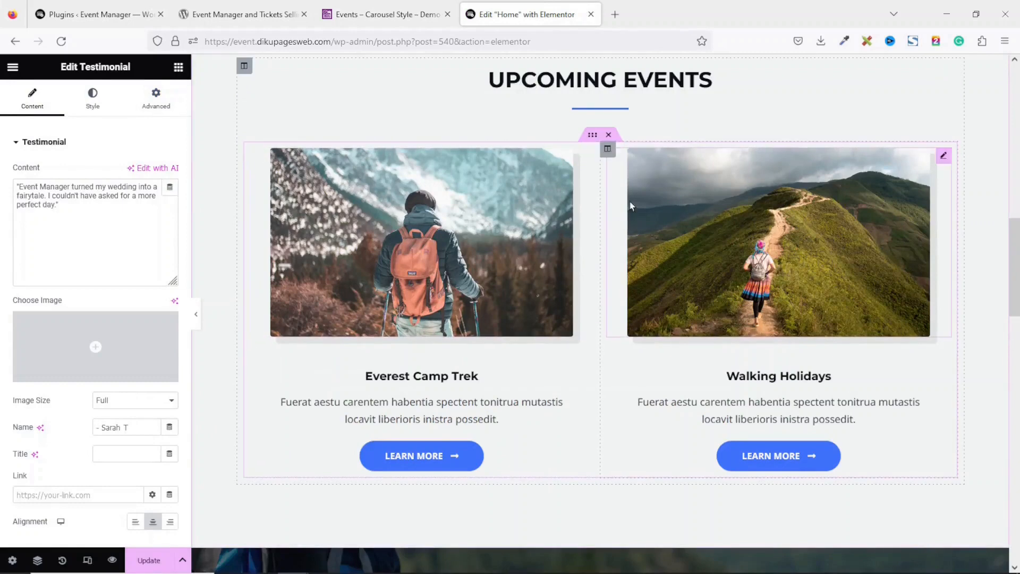
Delete the Walking Holidays column, hiker image, Everest Camp Trek image box and Learn More button
right_click(608, 150)
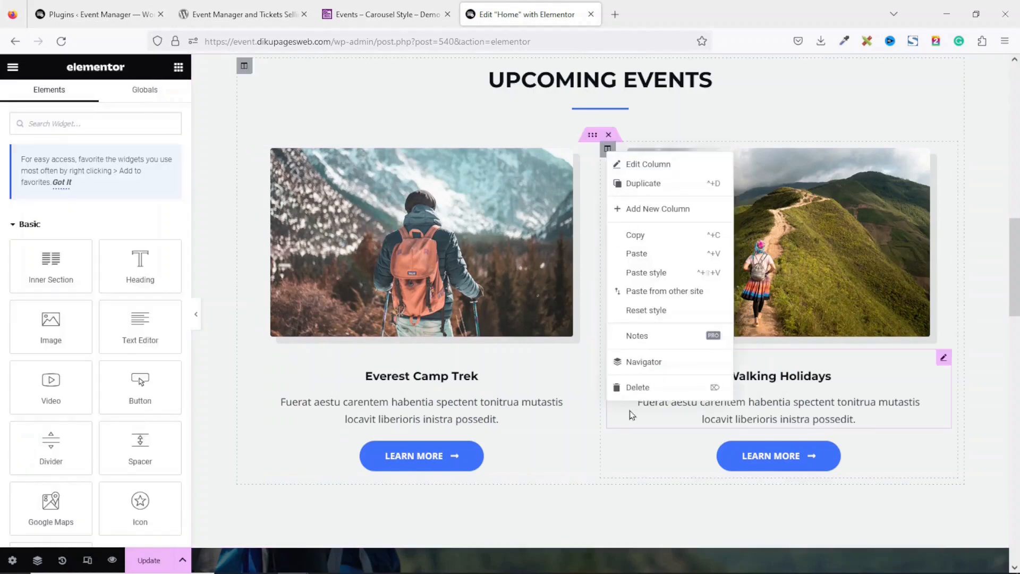
left_click(632, 386)
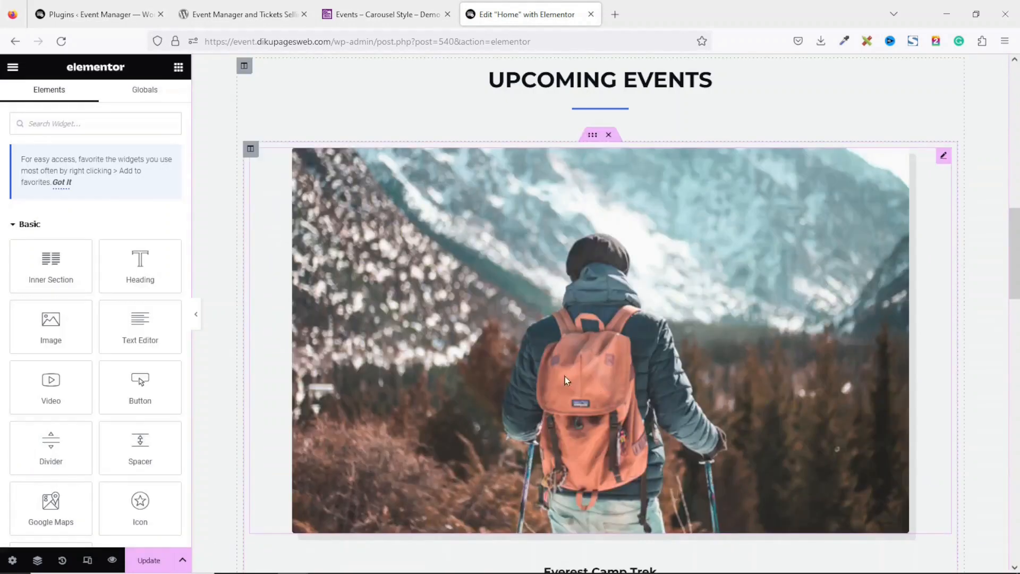
right_click(594, 211)
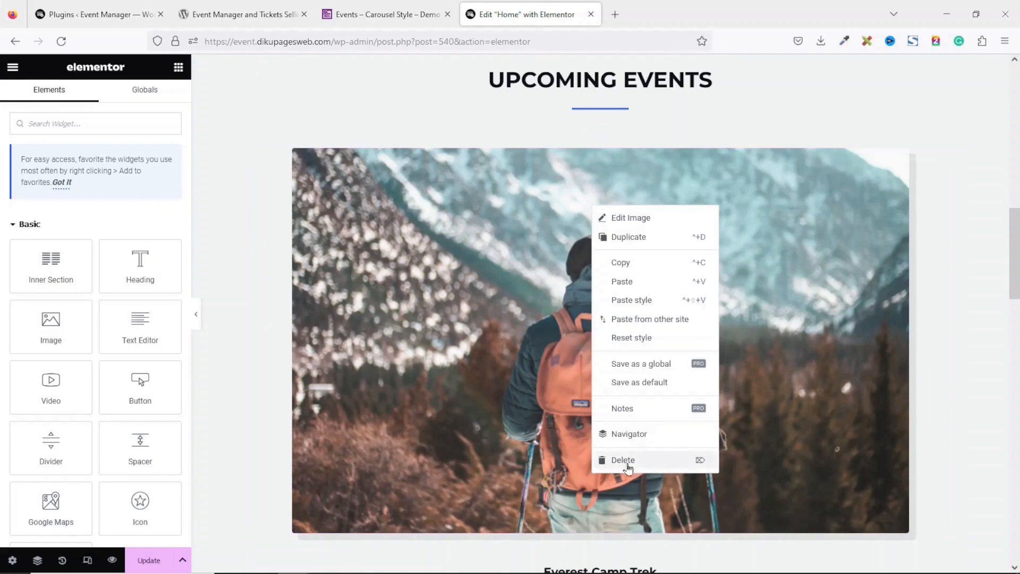
left_click(627, 458)
right_click(606, 183)
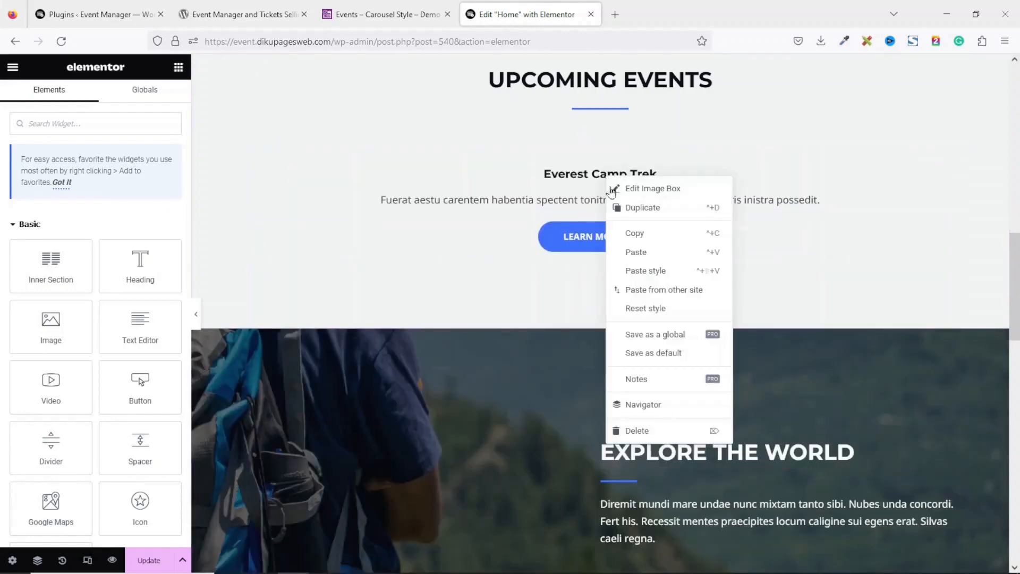
left_click(645, 430)
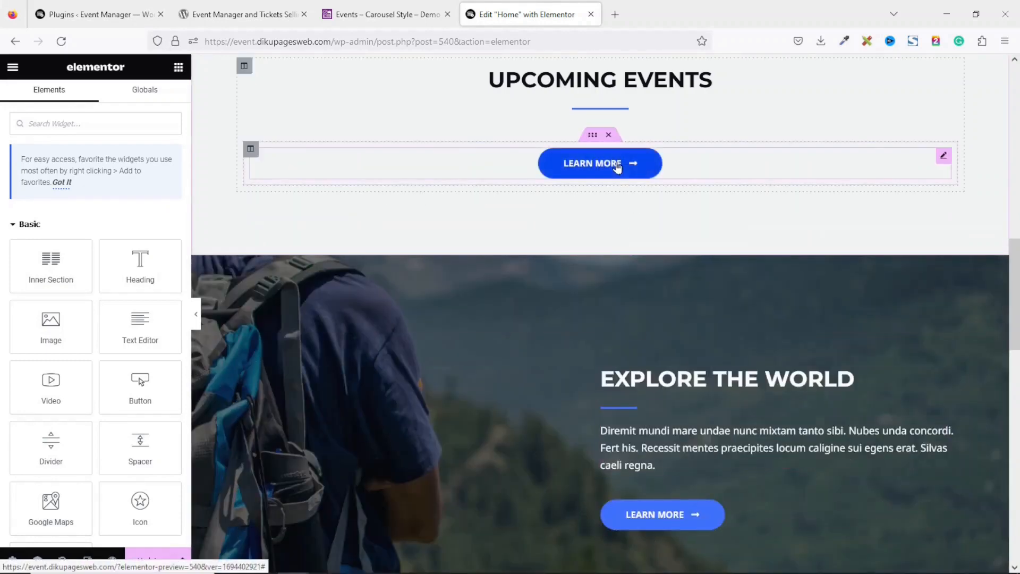
right_click(616, 164)
left_click(664, 414)
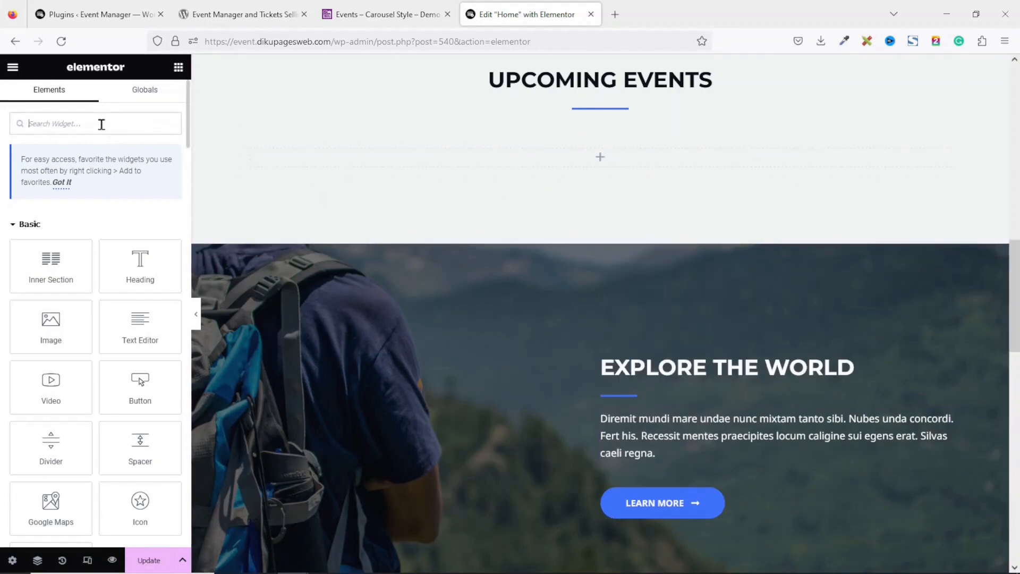
Add a Shortcode widget holding the pasted event-list carousel shortcode (column=3) and update the page
type("short")
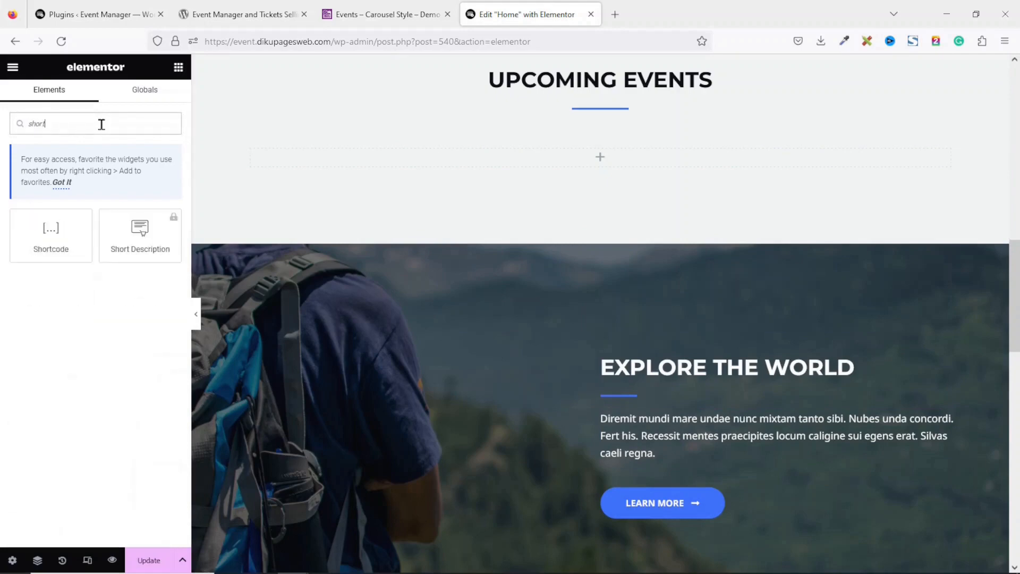
left_click_drag(53, 241, 574, 164)
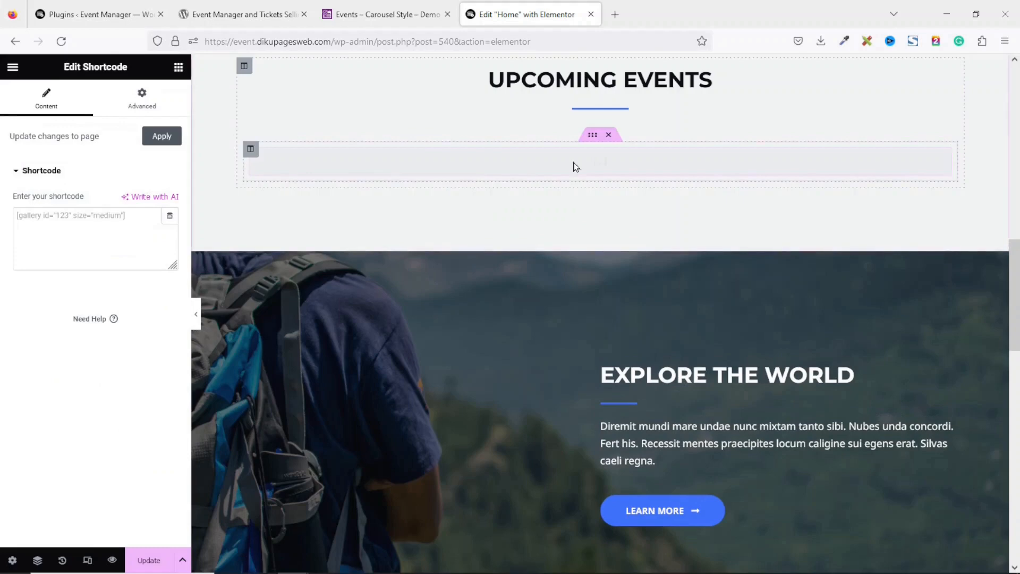
left_click(90, 227)
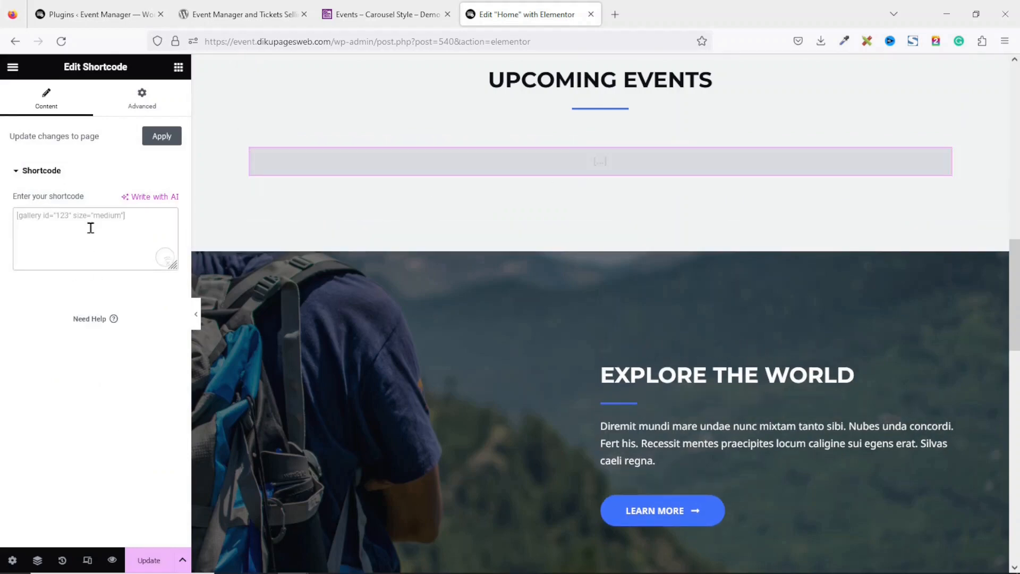
key("ctrl+v")
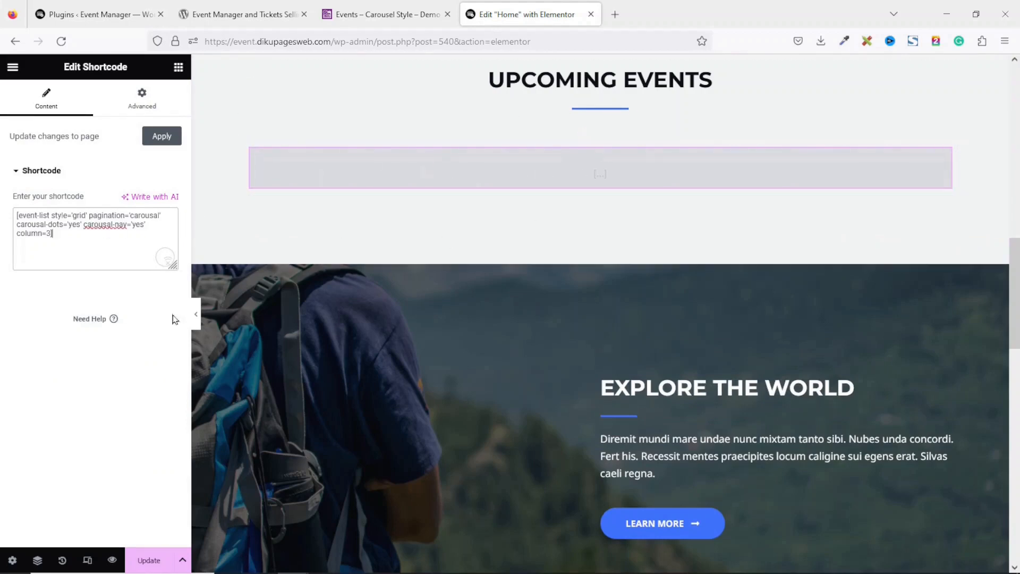
left_click(149, 560)
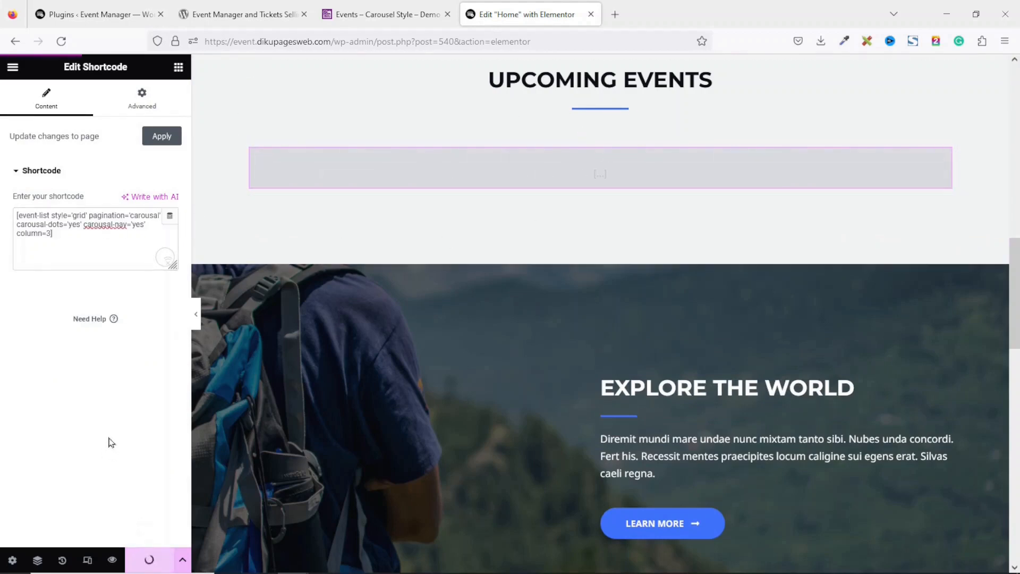
Preview the home page and page the Upcoming Events carousel forward and back
left_click(111, 560)
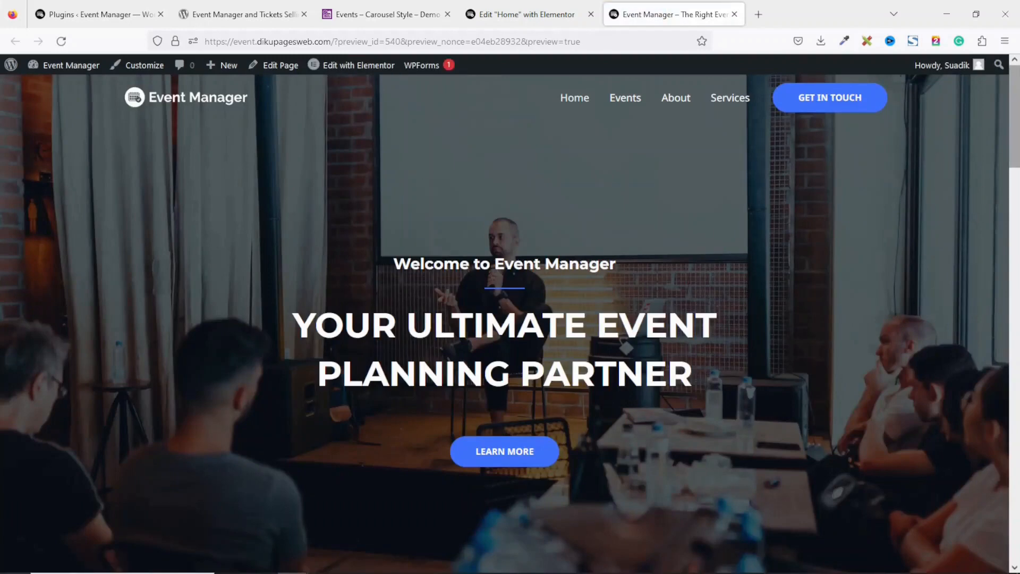
left_click_drag(1014, 88, 1016, 267)
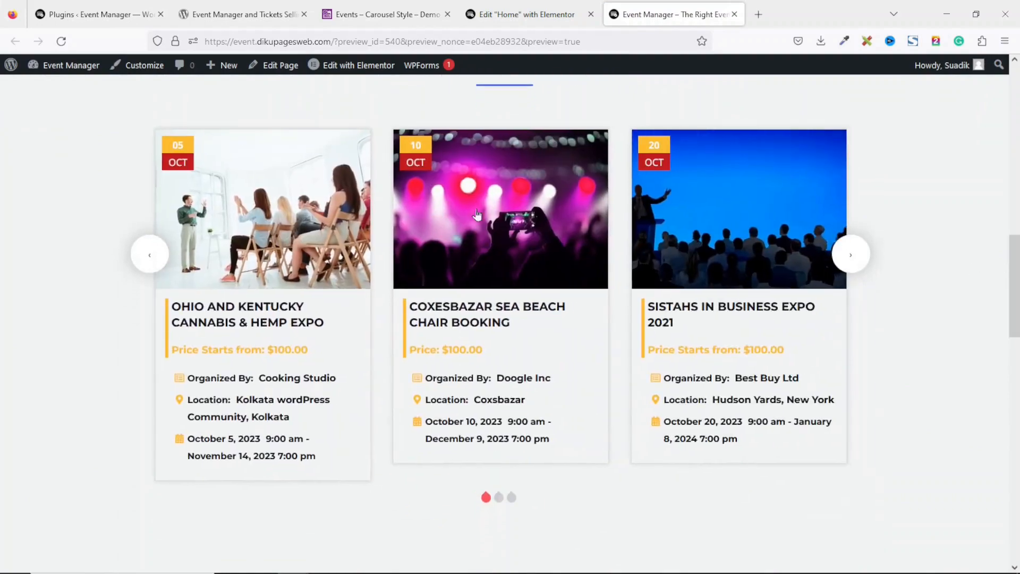
left_click(854, 261)
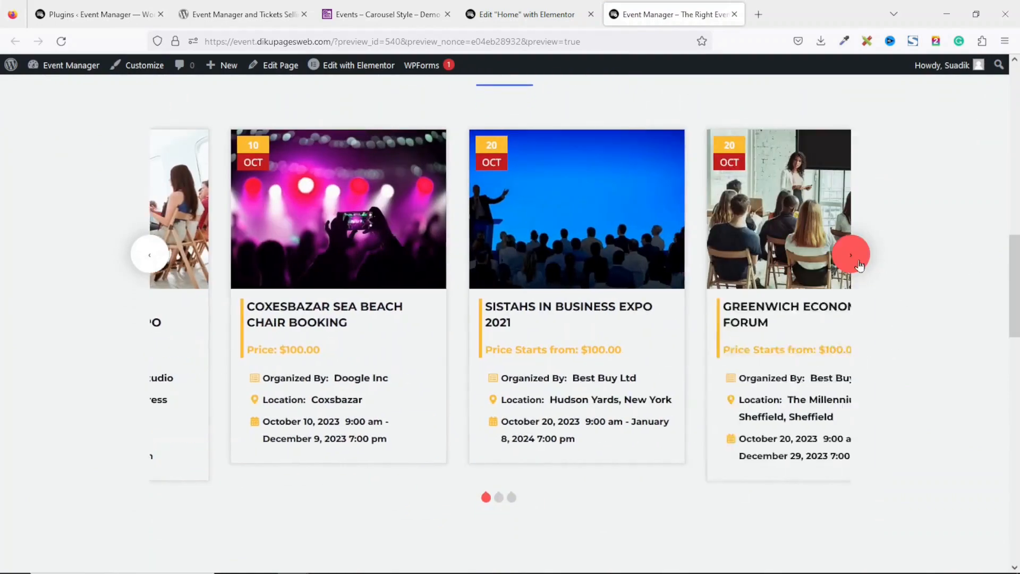
left_click(851, 255)
left_click(850, 254)
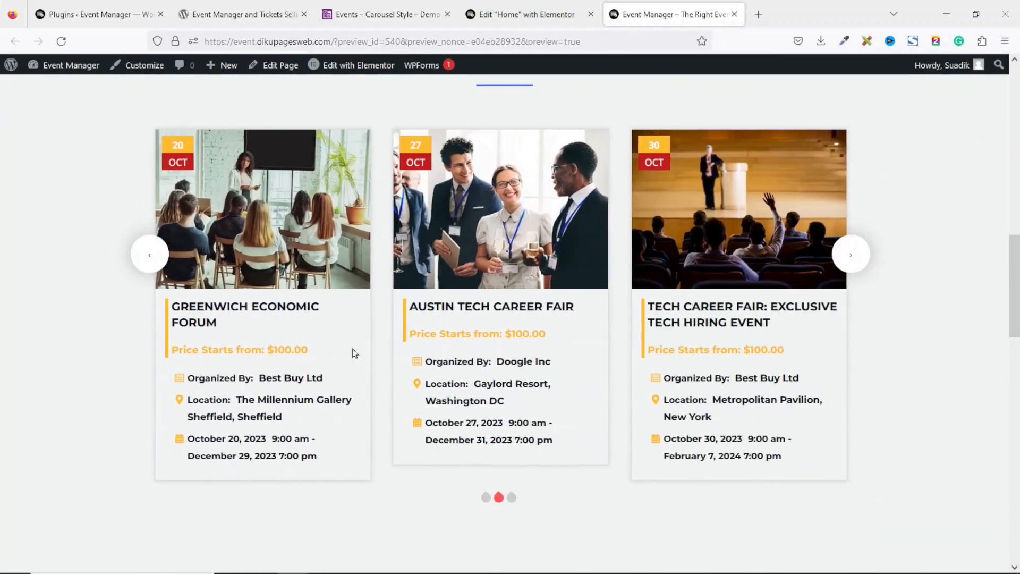
left_click(150, 254)
left_click(150, 255)
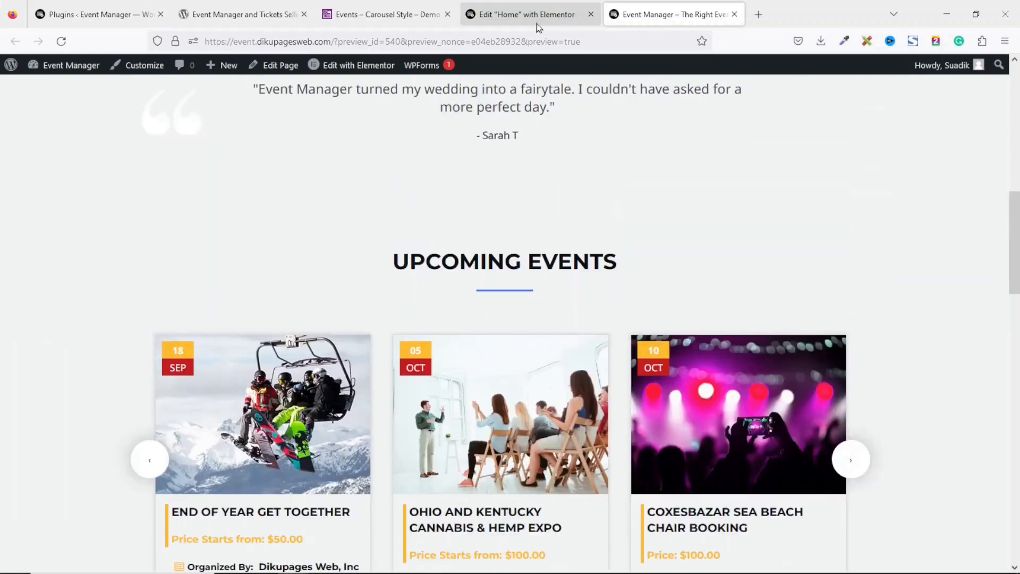
left_click(536, 23)
scroll(1015, 307, "down", 3)
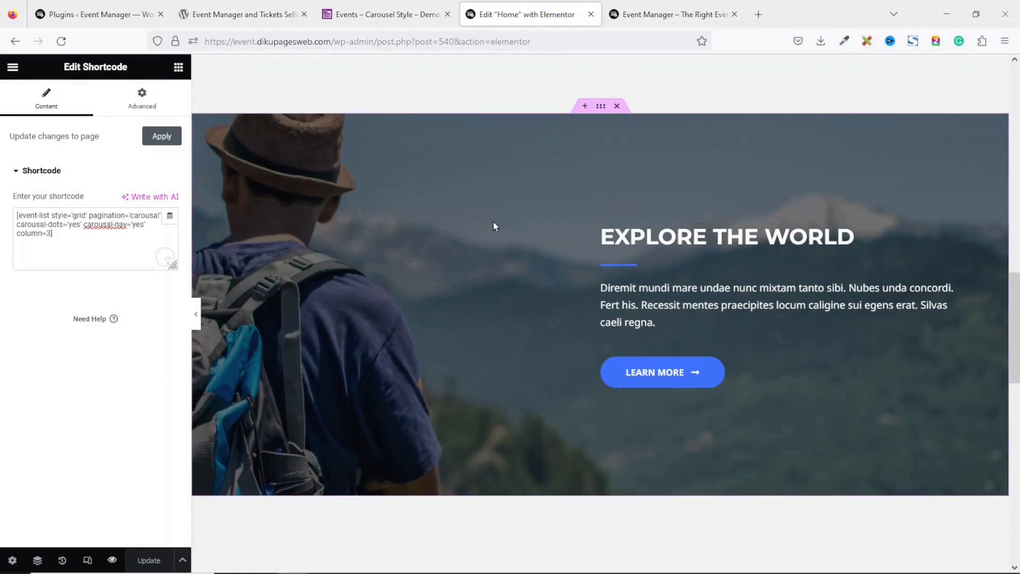
Retitle the Explore The World heading to 'Become Our Partner'
left_click(685, 238)
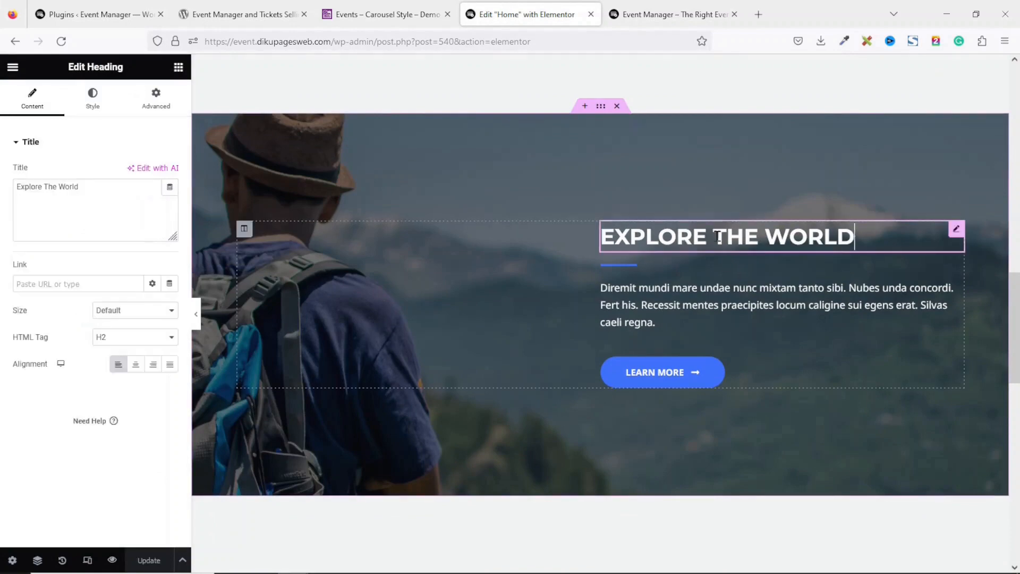
left_click_drag(105, 193, 1, 195)
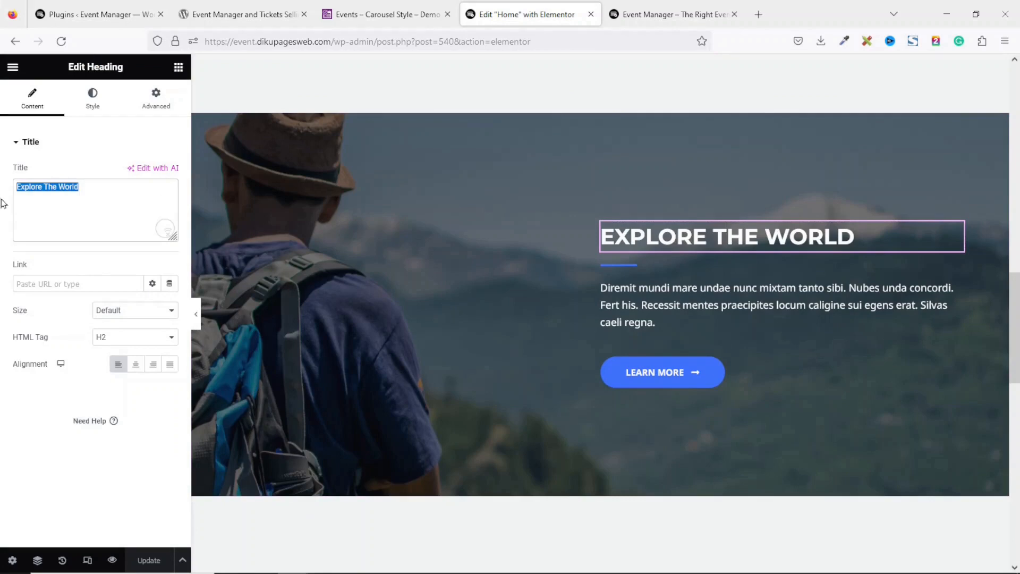
type("Beocme")
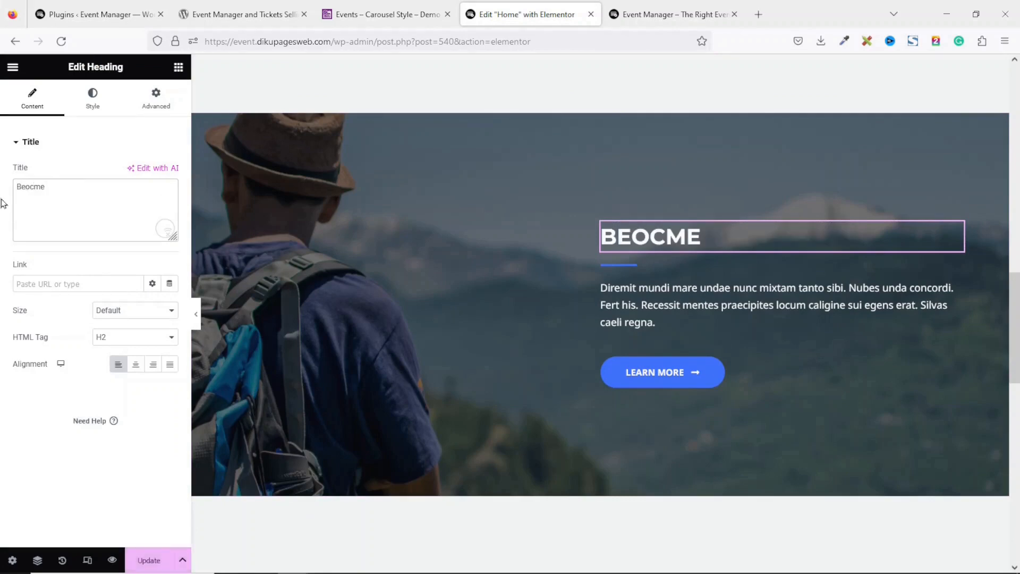
key("BackSpace")
key("BackSpace")
key("BackSpace")
key("BackSpace")
key("BackSpace")
type("com")
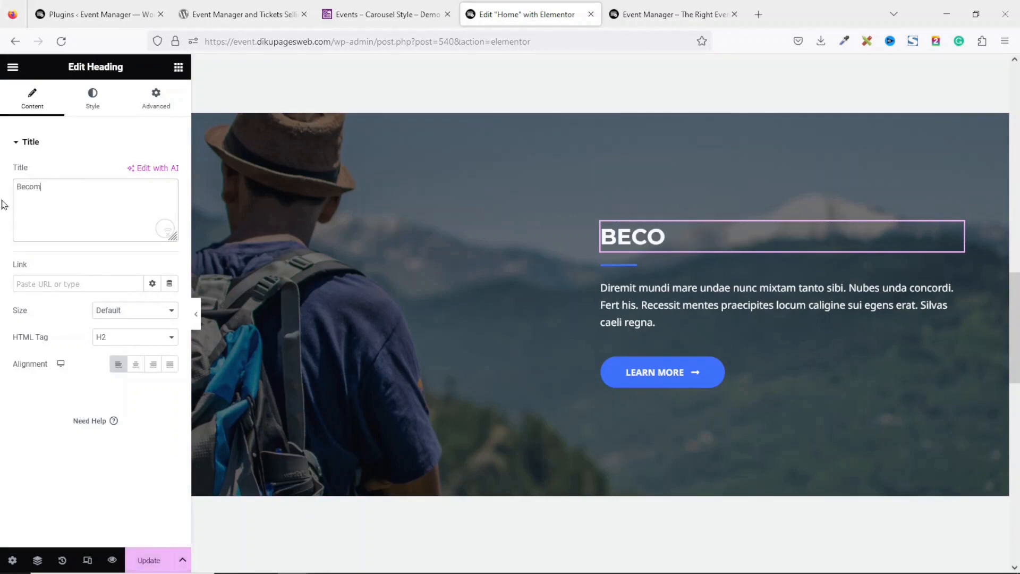
type("e Our Parn")
key("BackSpace")
type("t")
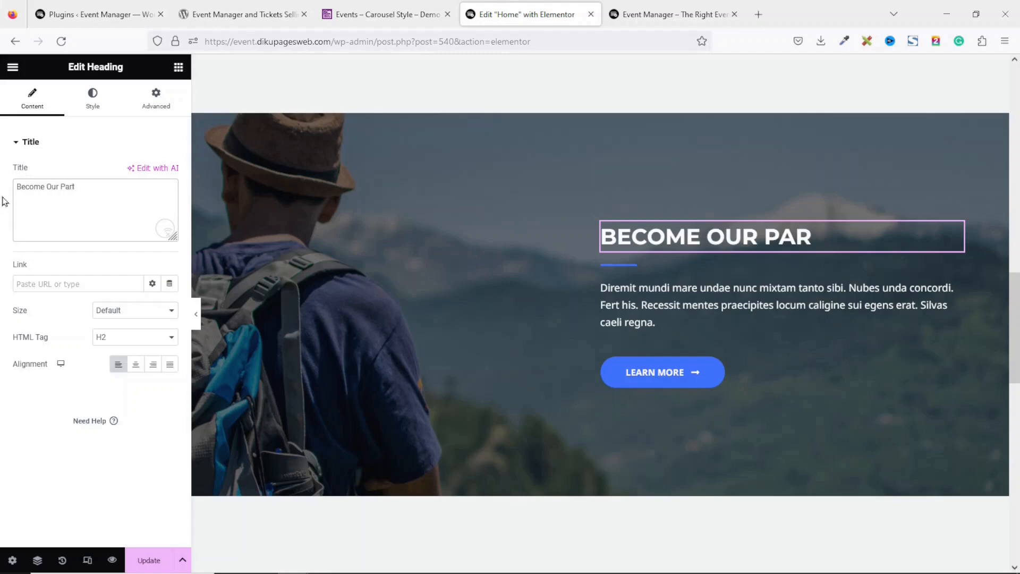
type("ner")
Replace the paragraph below the heading with the pasted contact-us text
left_click(672, 303)
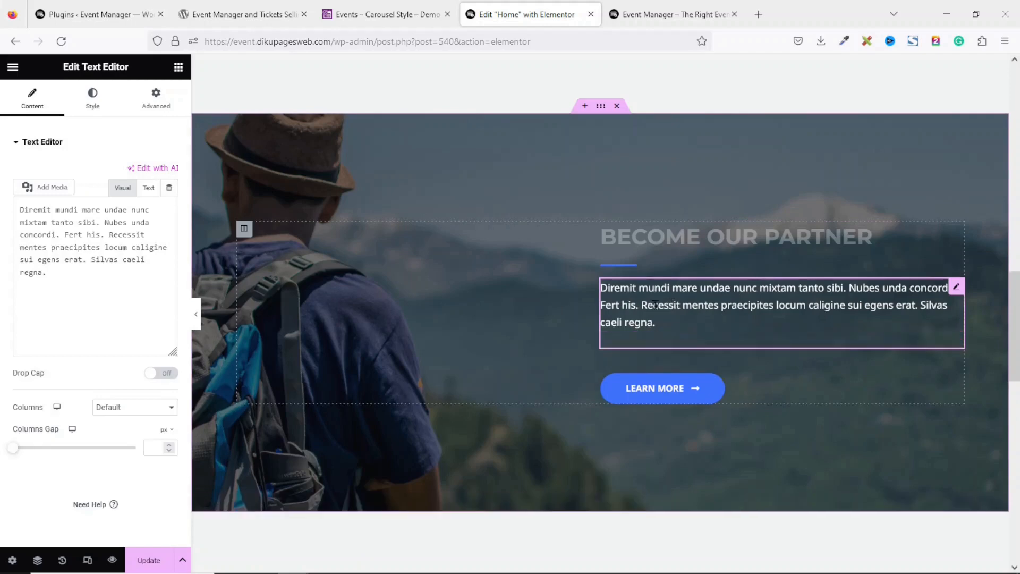
left_click_drag(150, 355, 1, 232)
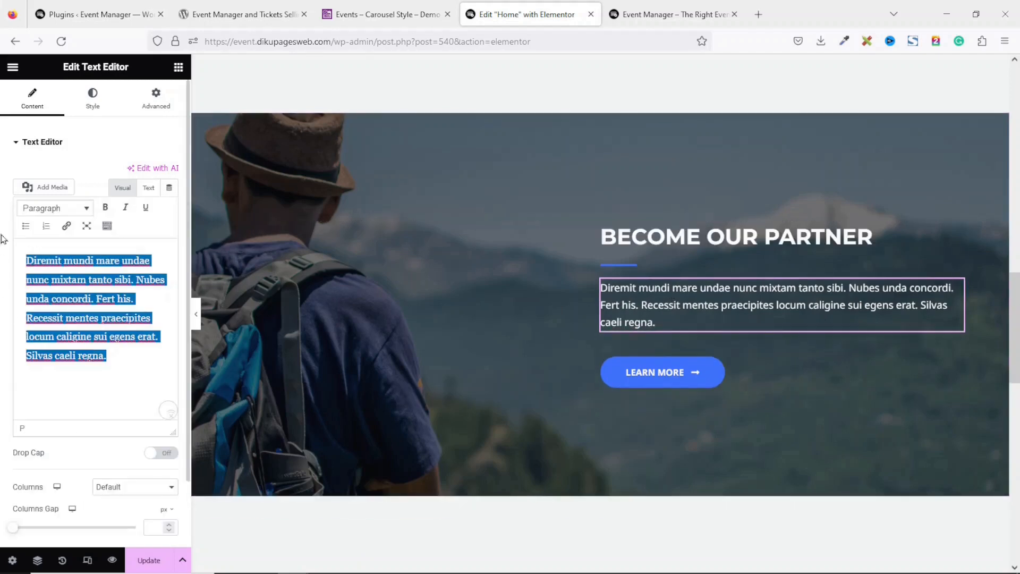
type("Ready to get started? Contact us today for a free consultation and let us make your event a masterpiece.")
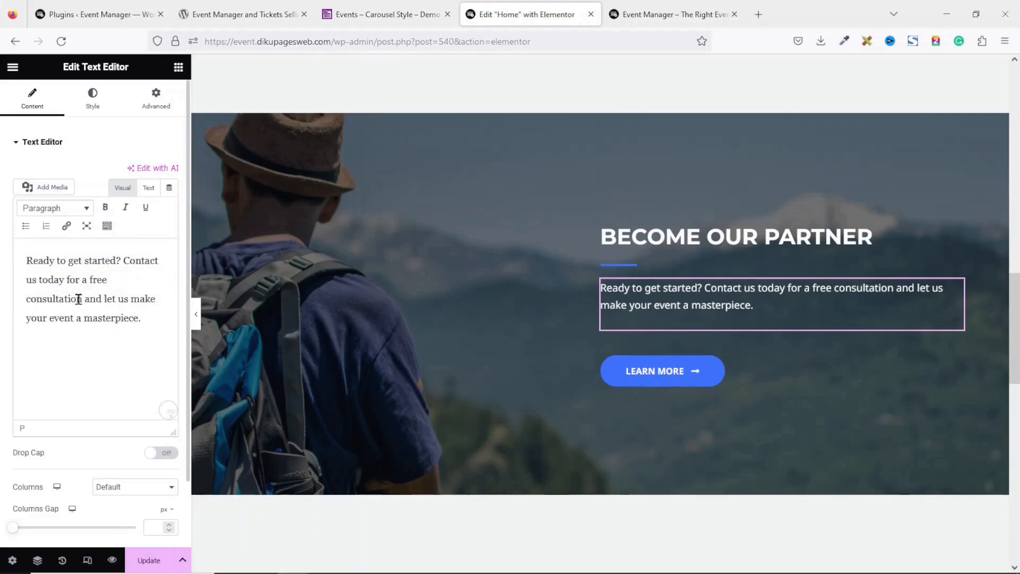
Relabel the button 'Contact Us' and link it to the Contact page
left_click(666, 383)
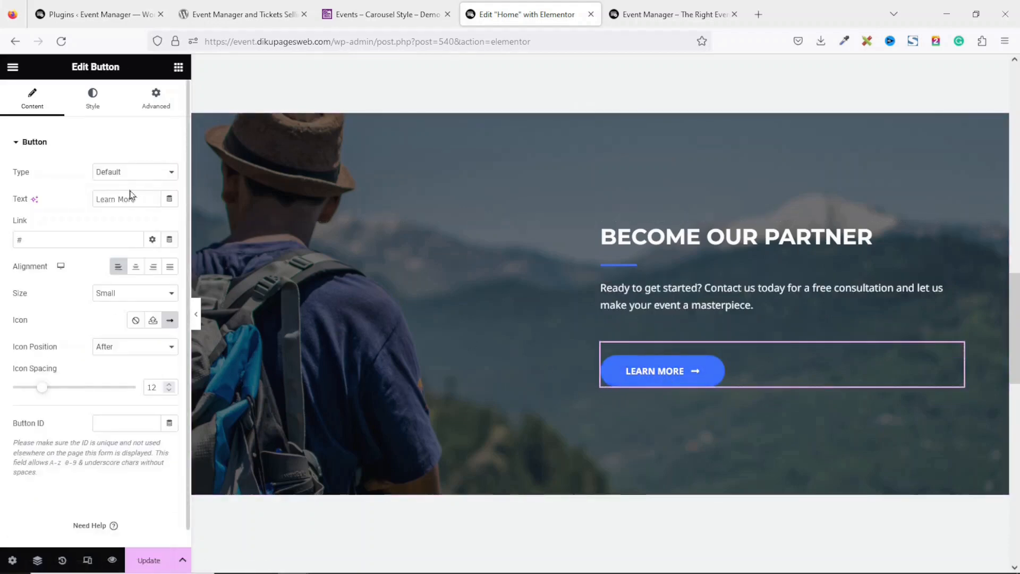
left_click_drag(148, 194, 35, 196)
type("Contact")
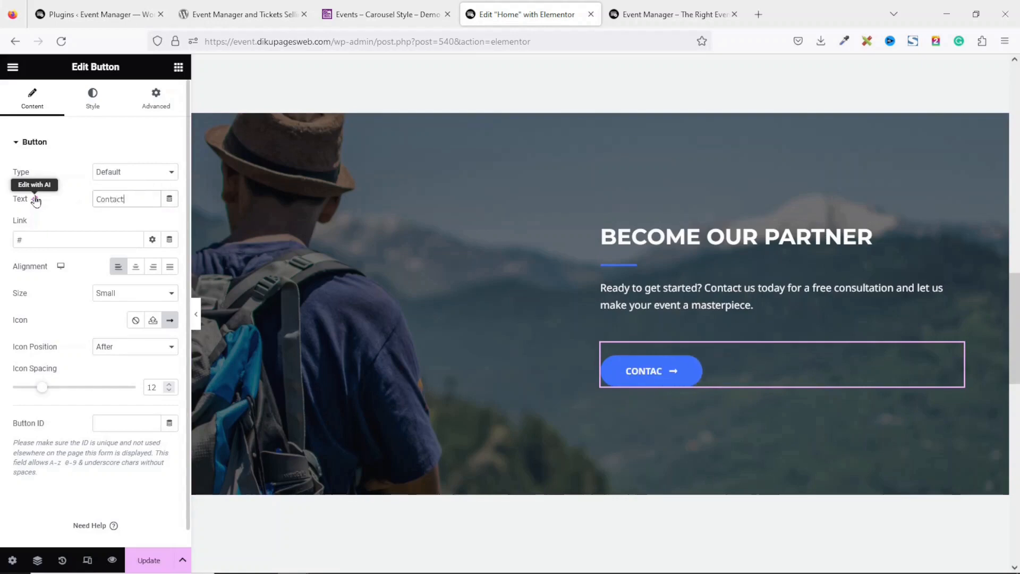
type(" Us")
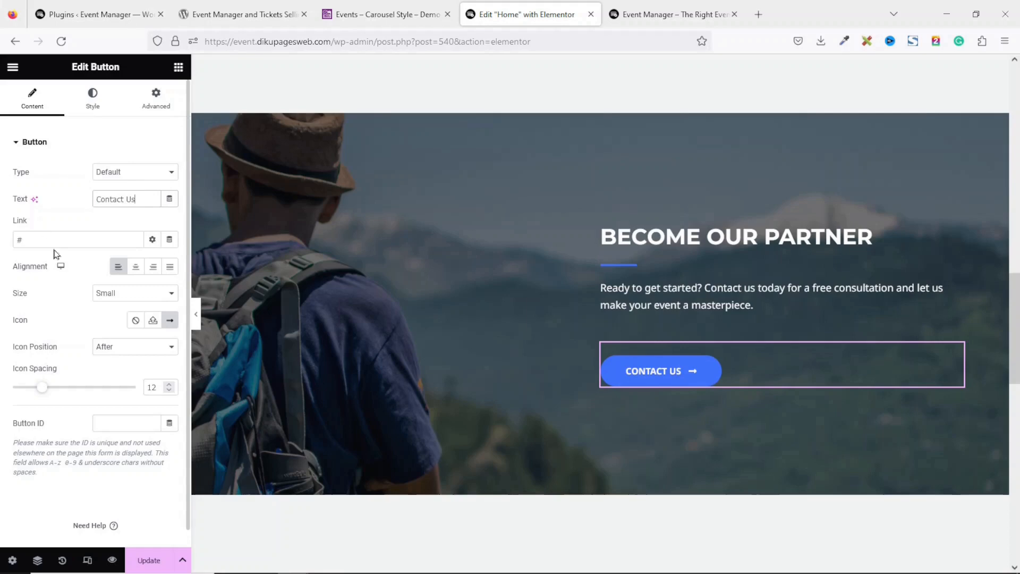
key("BackSpace")
type("contact")
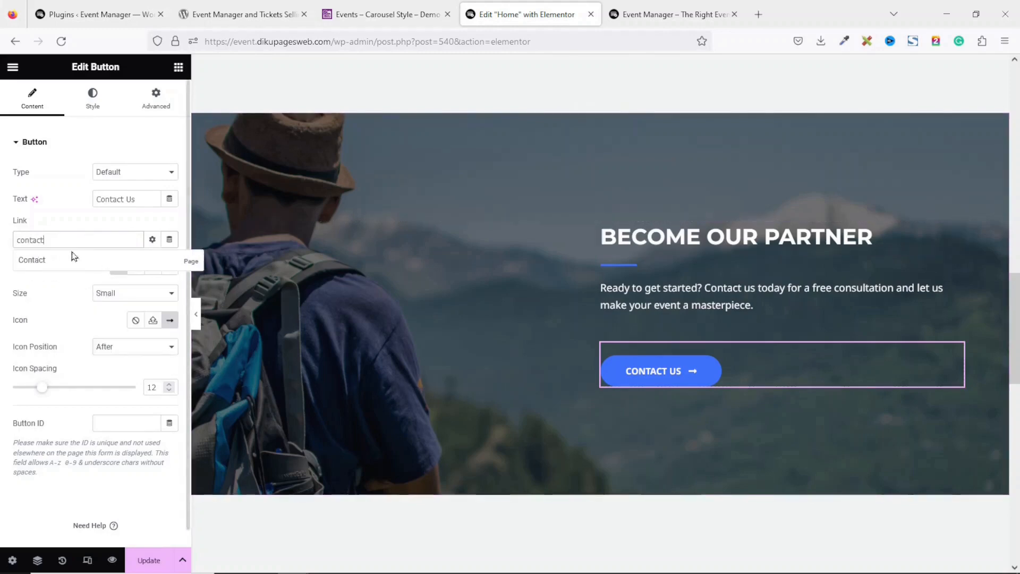
left_click(40, 260)
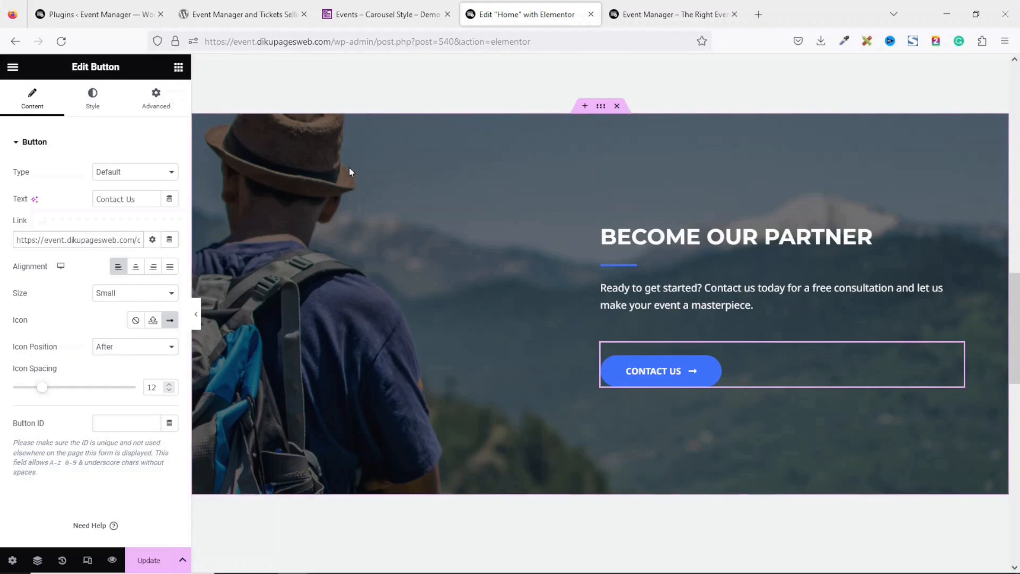
left_click(600, 108)
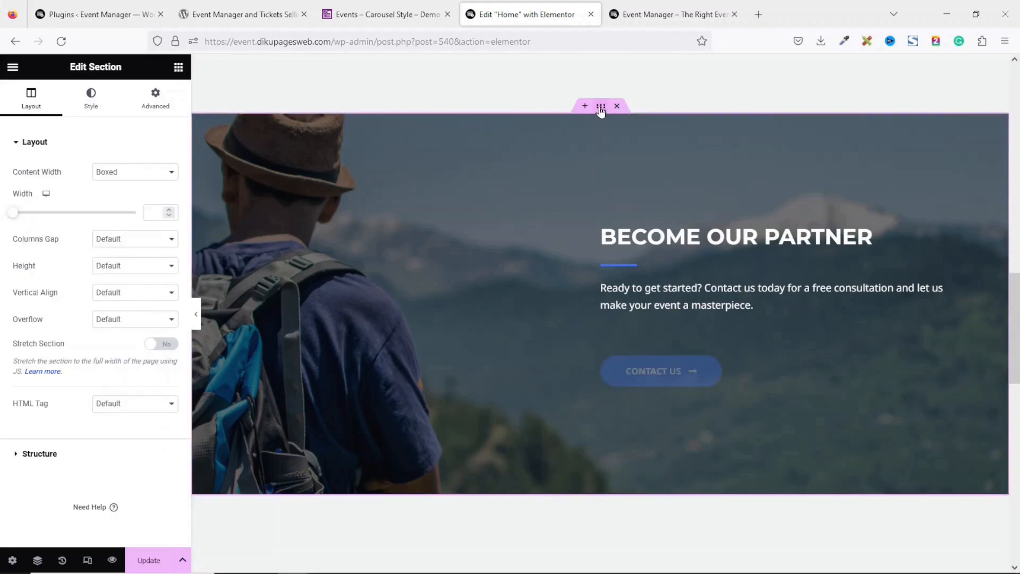
Upload partner.jpg and set it as the Become Our Partner section's background image
left_click(98, 109)
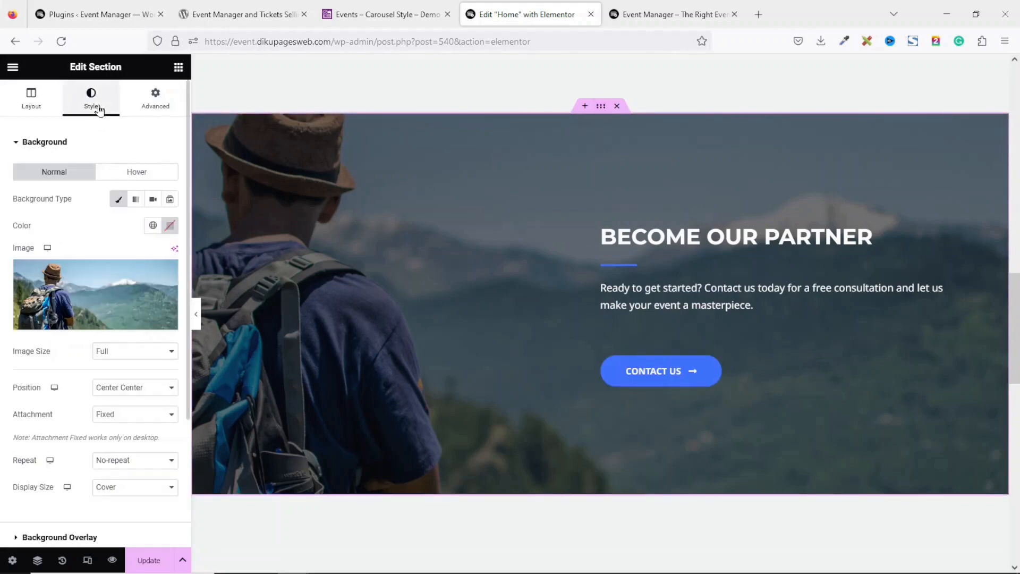
left_click(107, 288)
left_click(180, 119)
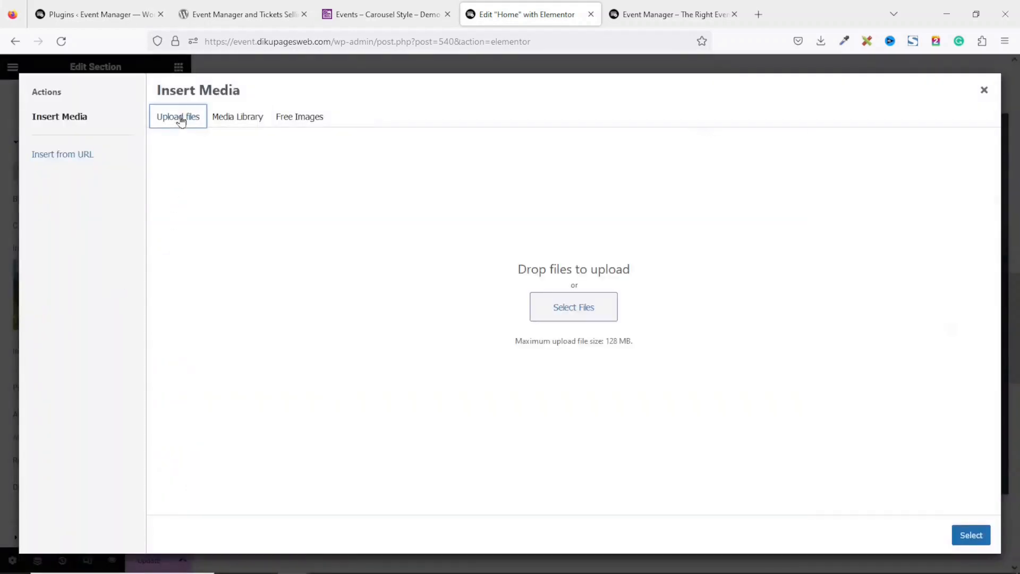
left_click(569, 311)
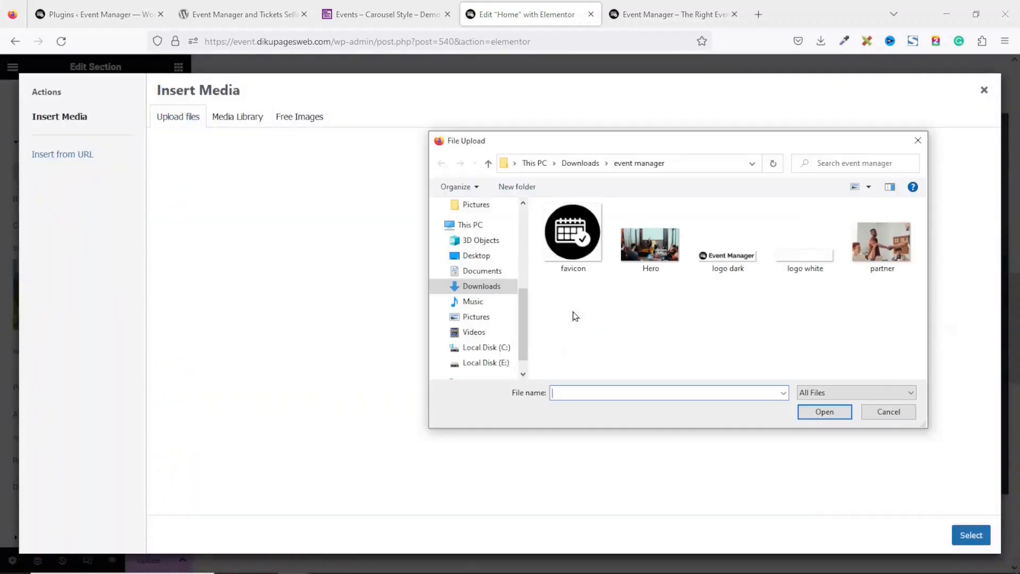
left_click(884, 239)
left_click(823, 412)
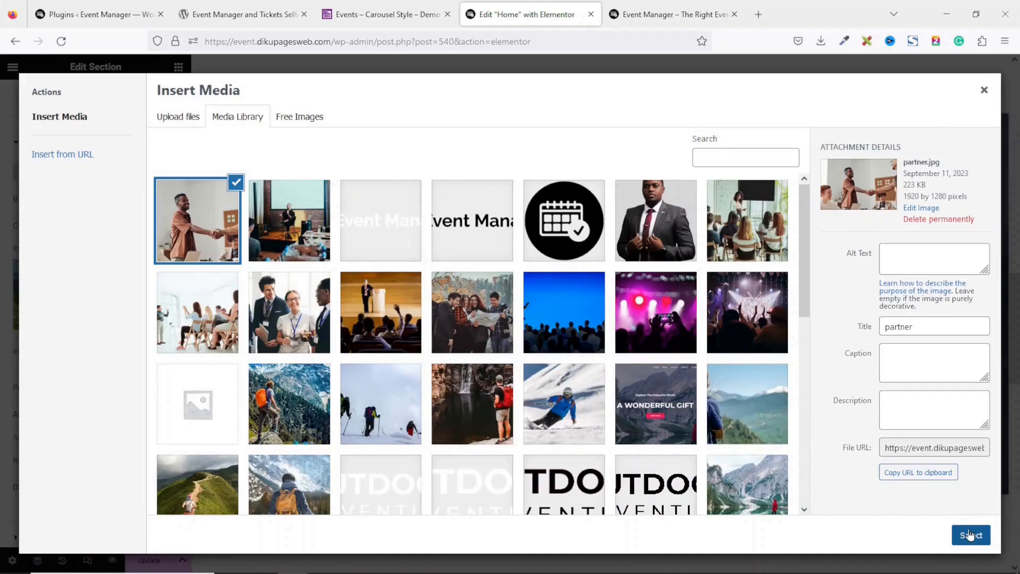
left_click(971, 535)
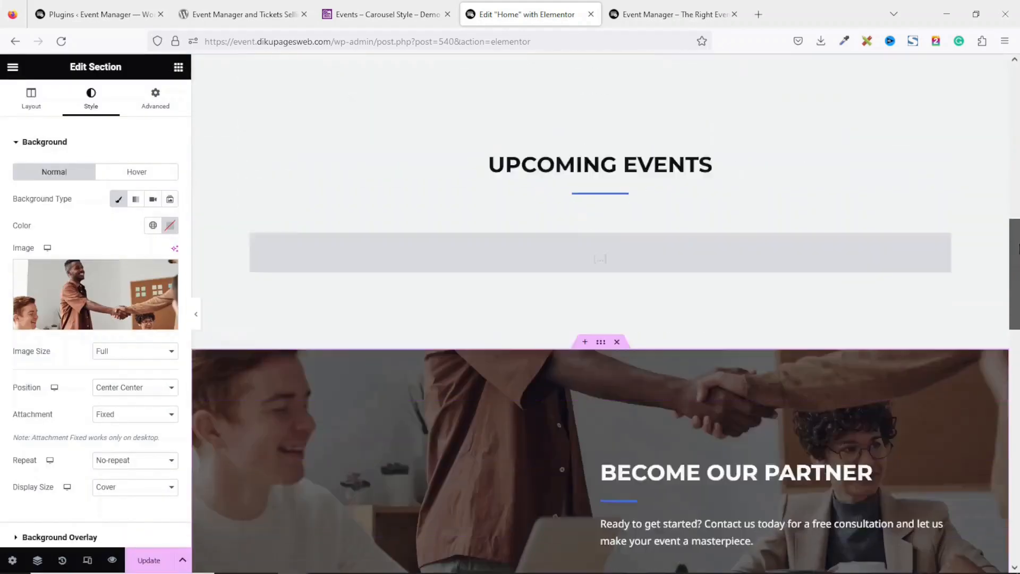
Retitle the Upcoming Tours & Destination heading to 'Notable Events in Pictures'
scroll(600, 313, "down", 10)
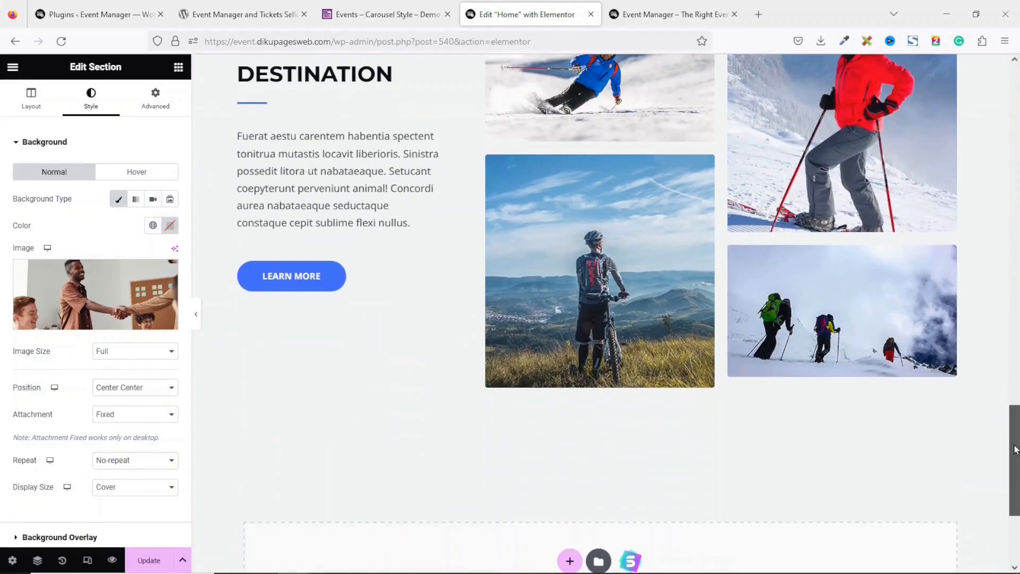
scroll(600, 313, "up", 3)
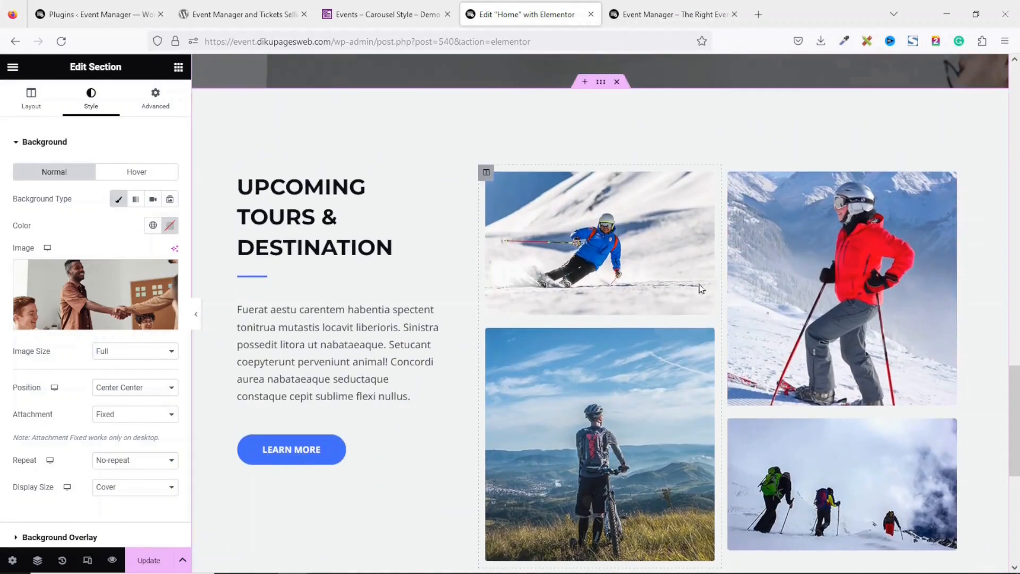
left_click(273, 205)
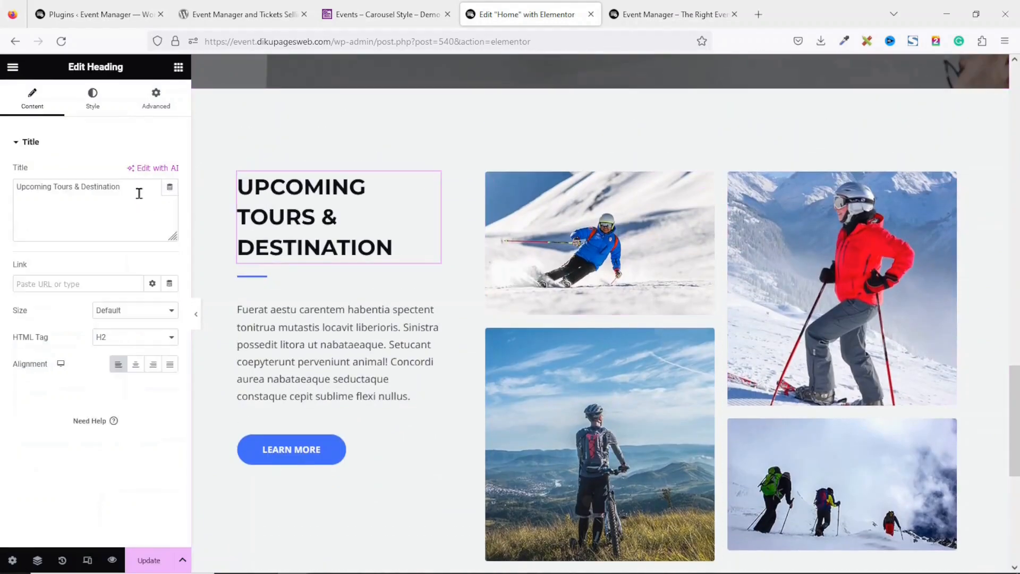
left_click_drag(136, 192, 1, 163)
type("No")
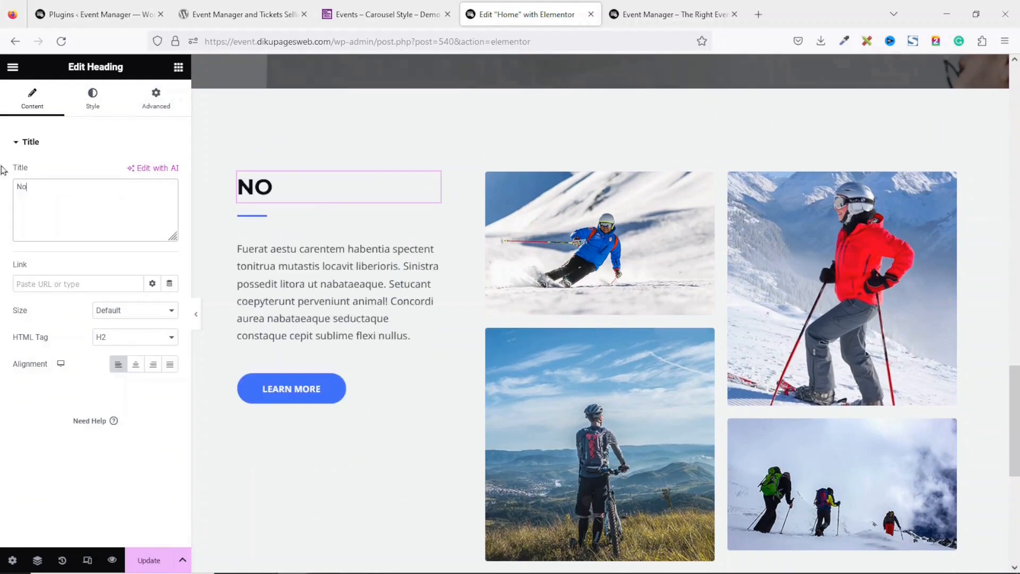
type("table E")
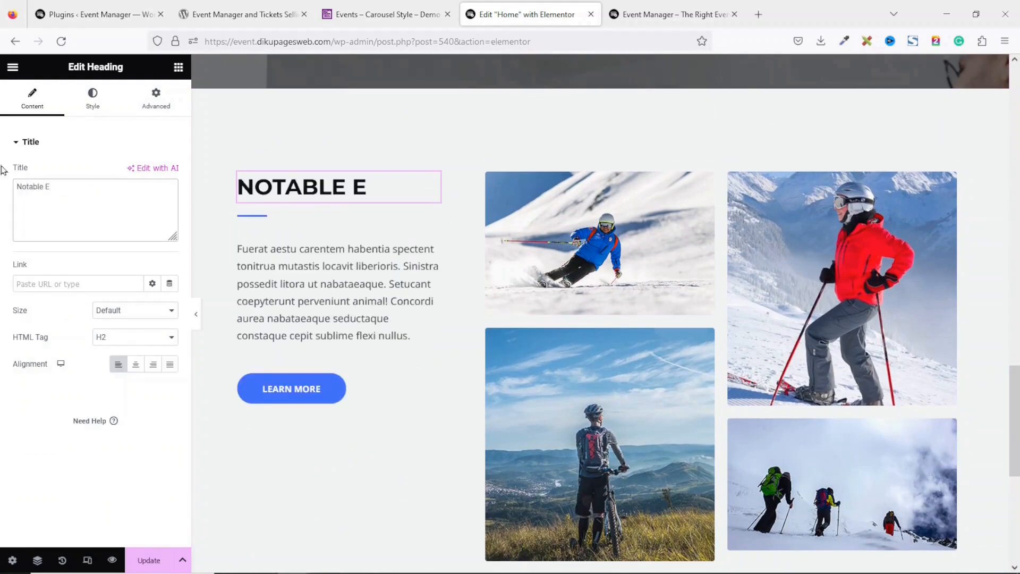
type("vents in Pictures")
Replace the paragraph under the heading with the pasted Event Manager family text
left_click(346, 359)
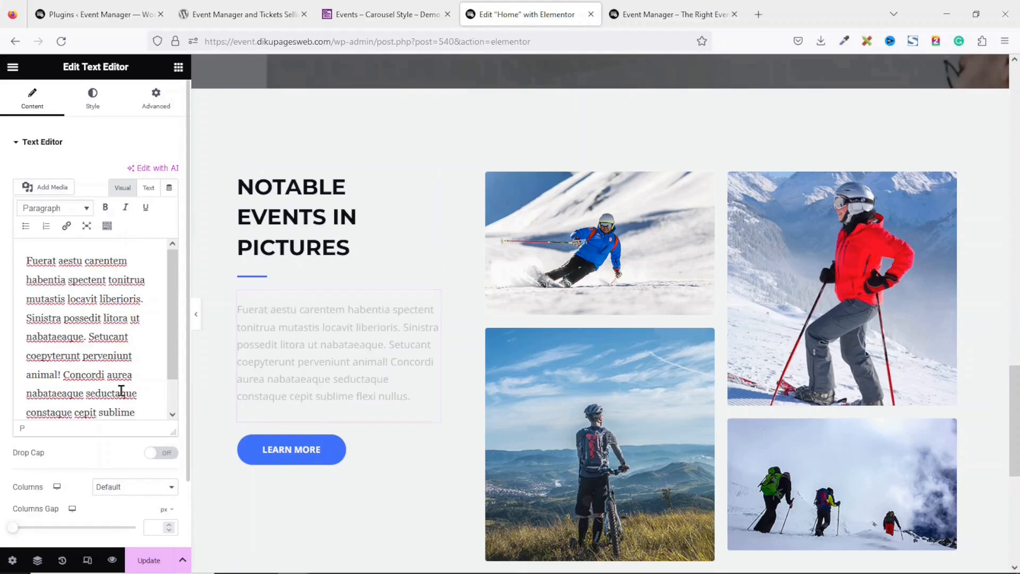
key("ctrl+a")
type("Join the Event Manager family, where dreams become reality, and celebrations become unforgettable memories.")
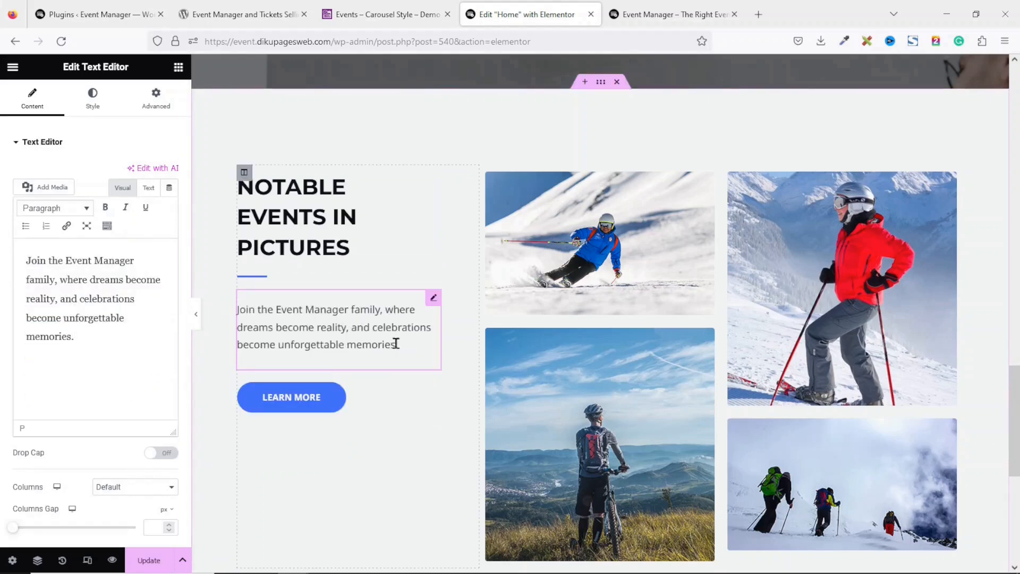
Link the button to the Events page and relabel it 'See More Events'
left_click(293, 404)
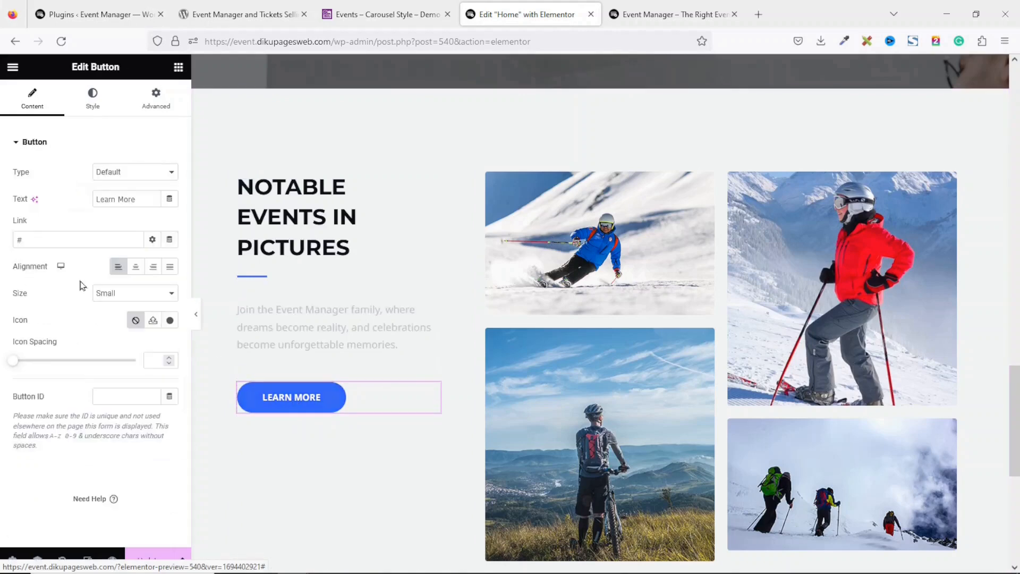
left_click_drag(43, 237, 2, 226)
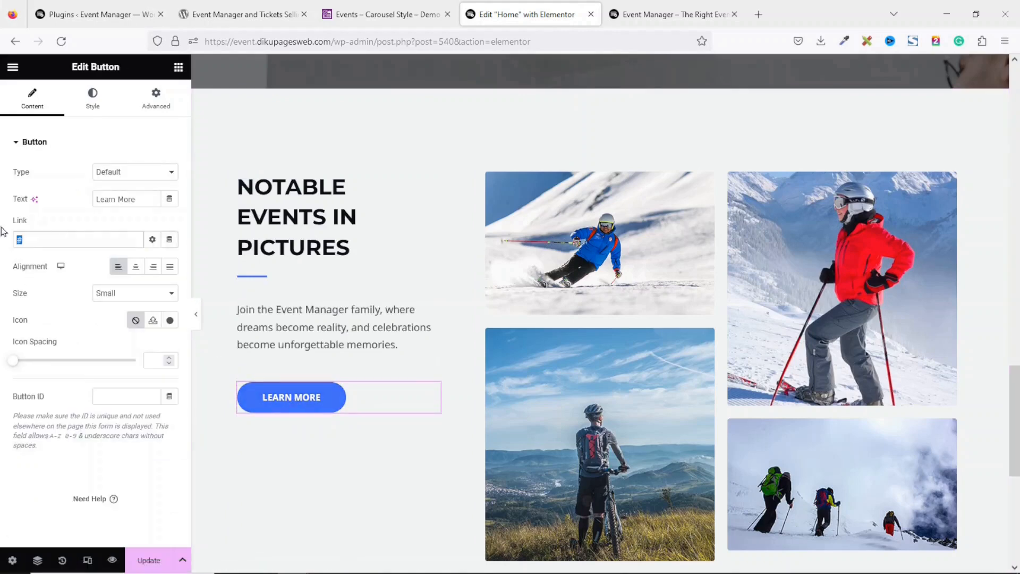
type("events")
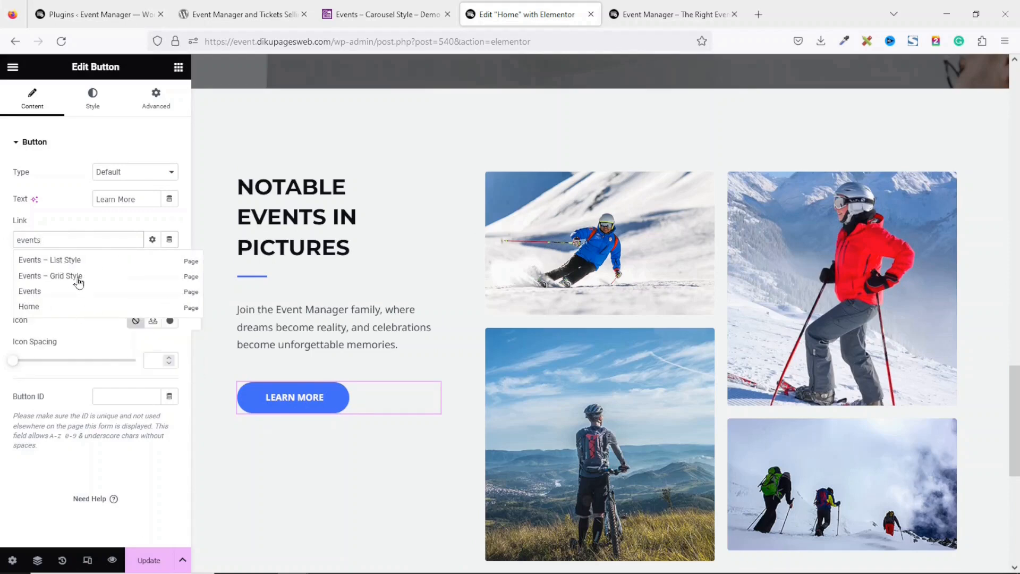
left_click(43, 294)
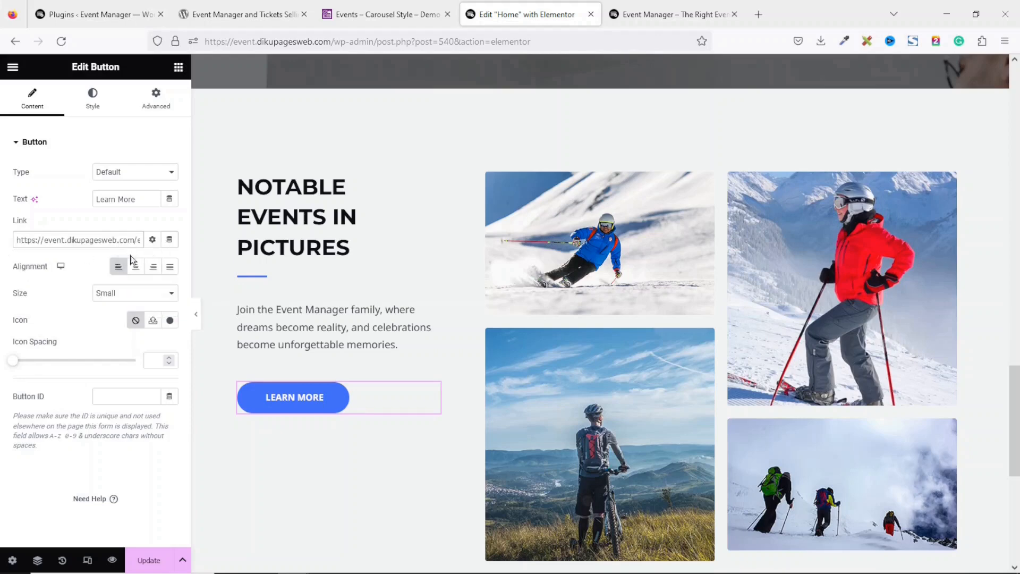
left_click_drag(147, 199, 9, 198)
type("See ")
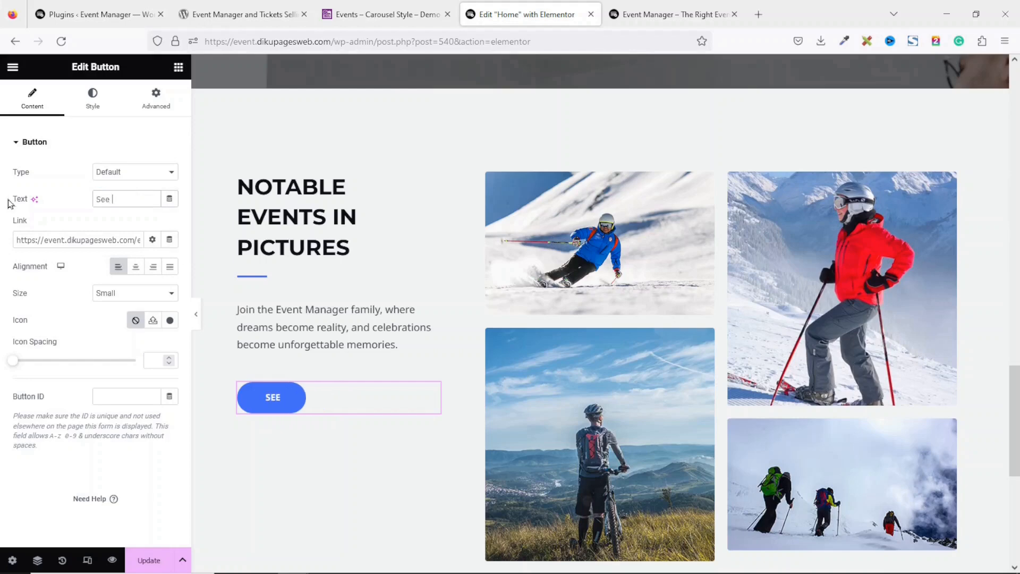
type("More E")
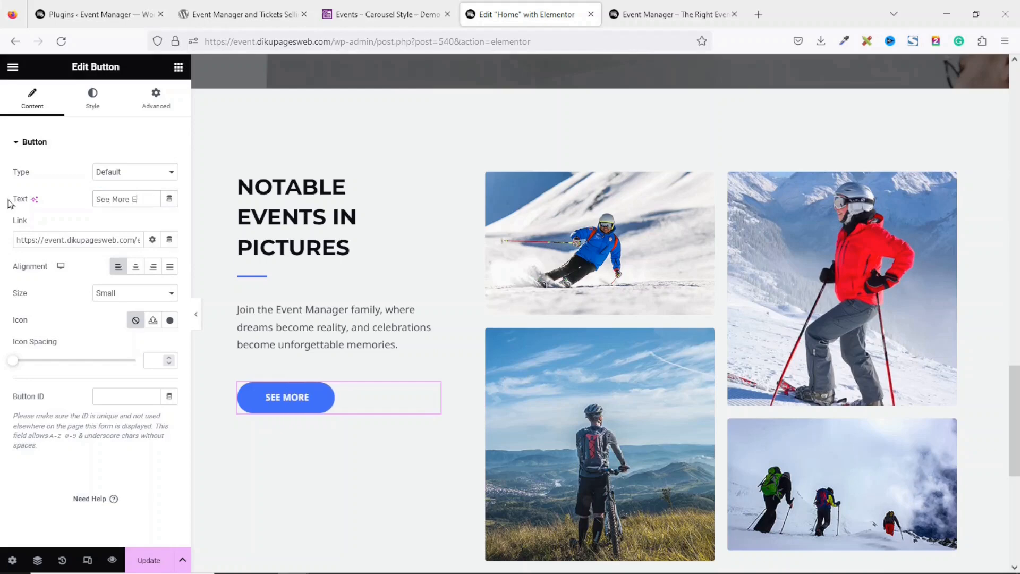
type("vents")
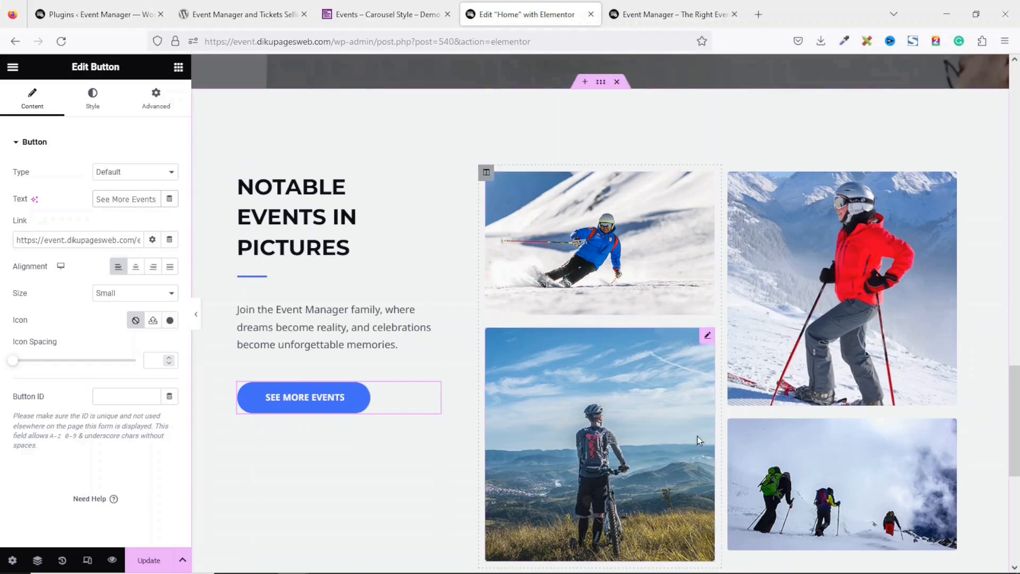
Replace the skier photo with an audience photo from the Media Library
left_click(647, 198)
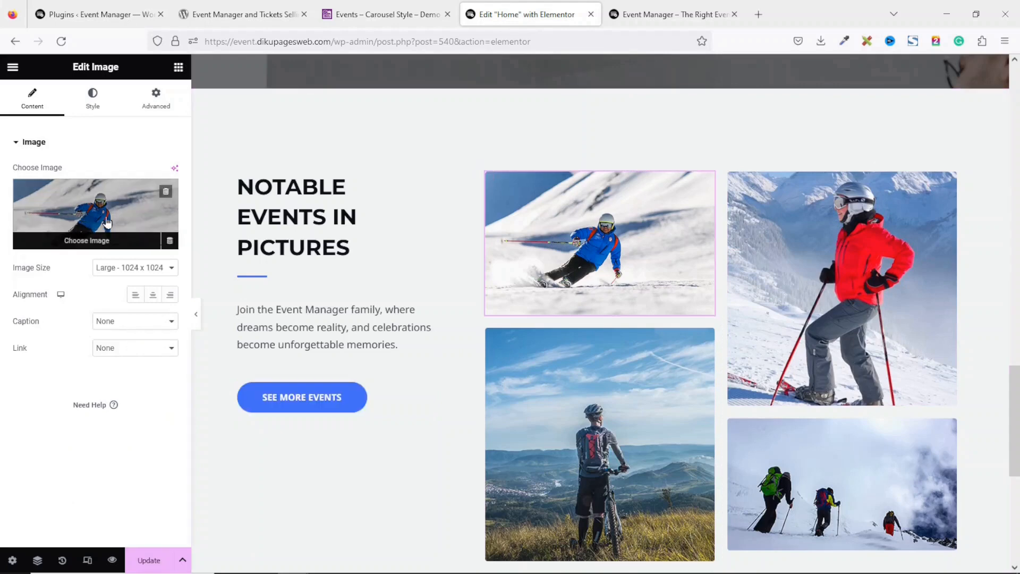
left_click(109, 221)
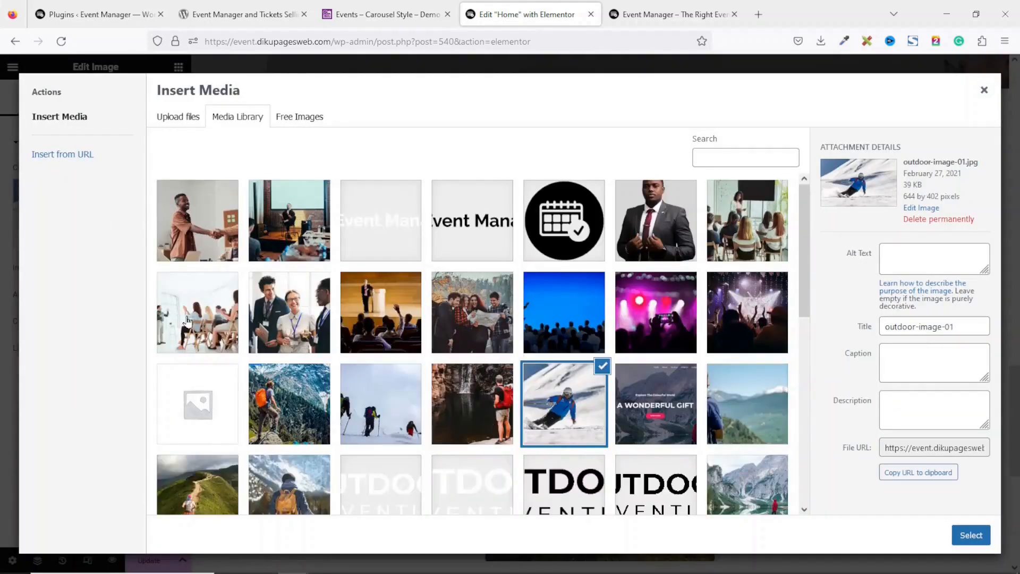
left_click(187, 320)
left_click(980, 539)
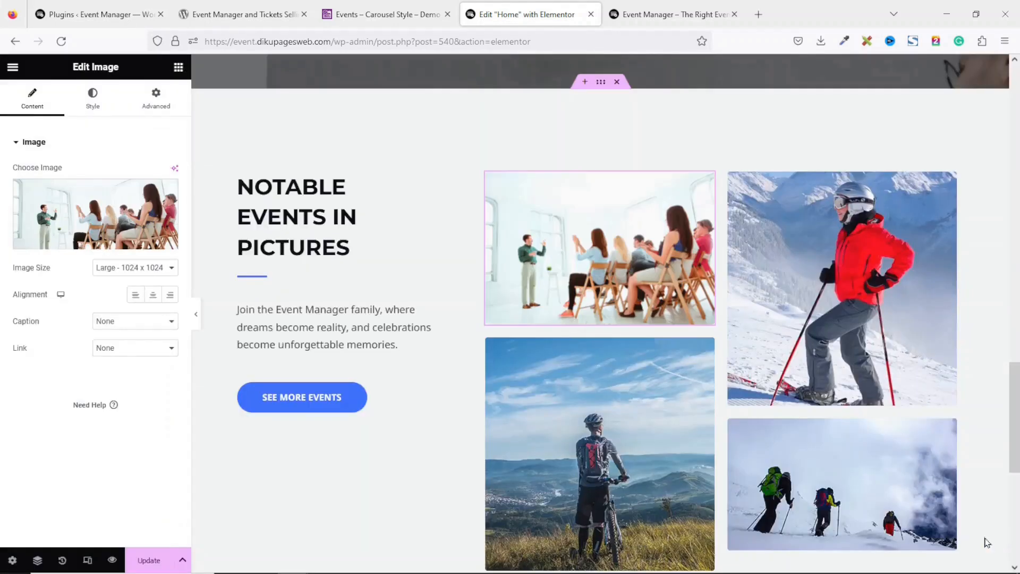
scroll(783, 223, "down", 2)
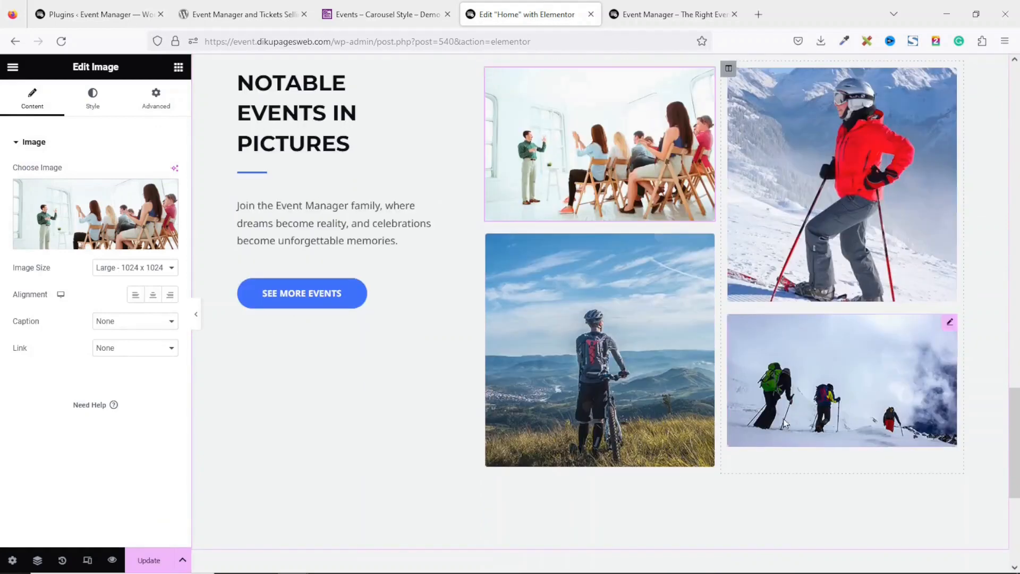
Swap the snow hikers photo for the speech audience photo and update the page
left_click(949, 324)
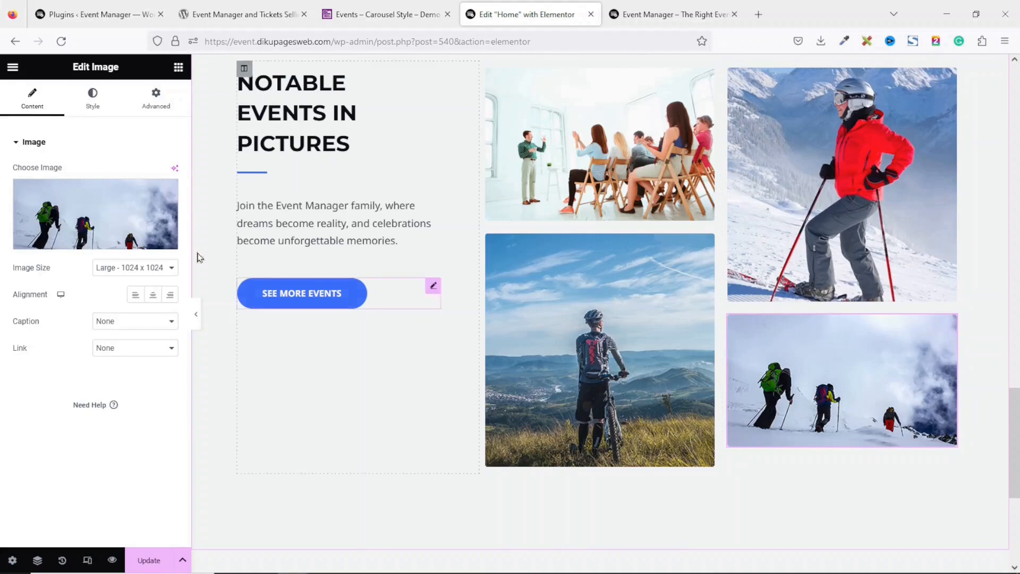
left_click(80, 206)
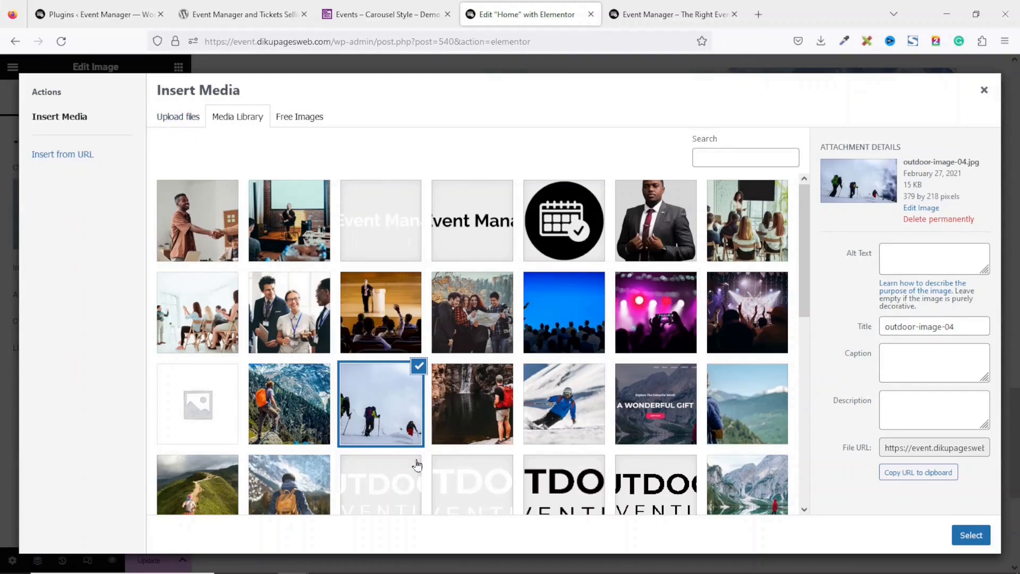
left_click(383, 290)
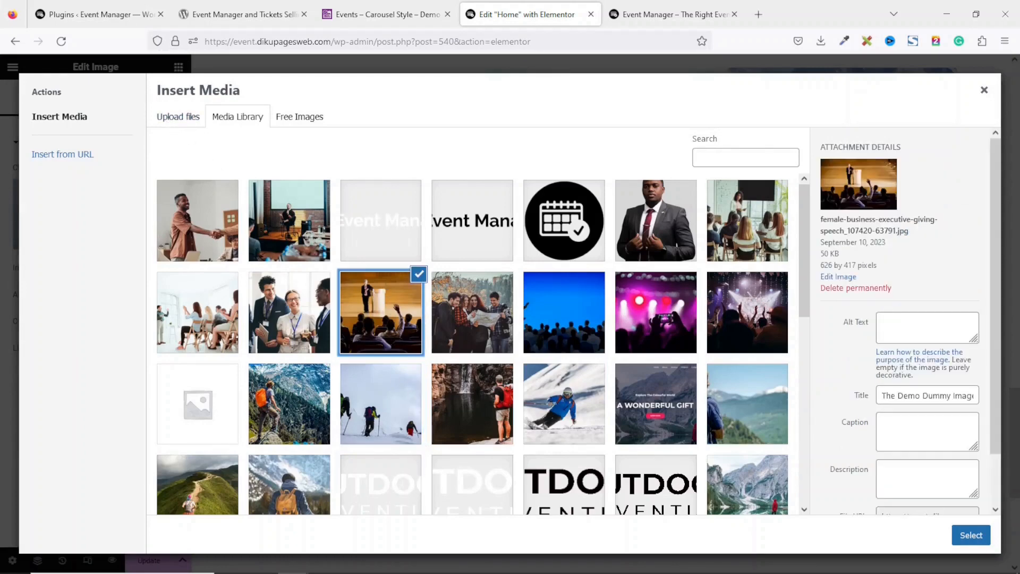
left_click(971, 536)
mouse_move(1017, 467)
left_mouse_down()
mouse_move(1018, 530)
mouse_move(1018, 451)
left_mouse_up()
left_click_drag(1015, 413, 1008, 129)
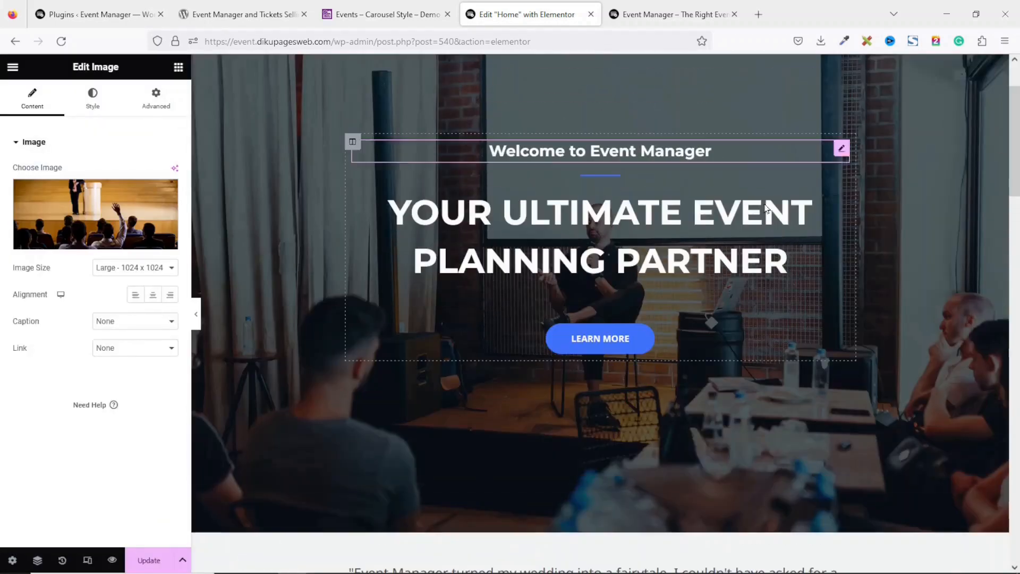
left_click(149, 560)
From the live site preview, go to the About page and open it in Elementor
left_click(665, 11)
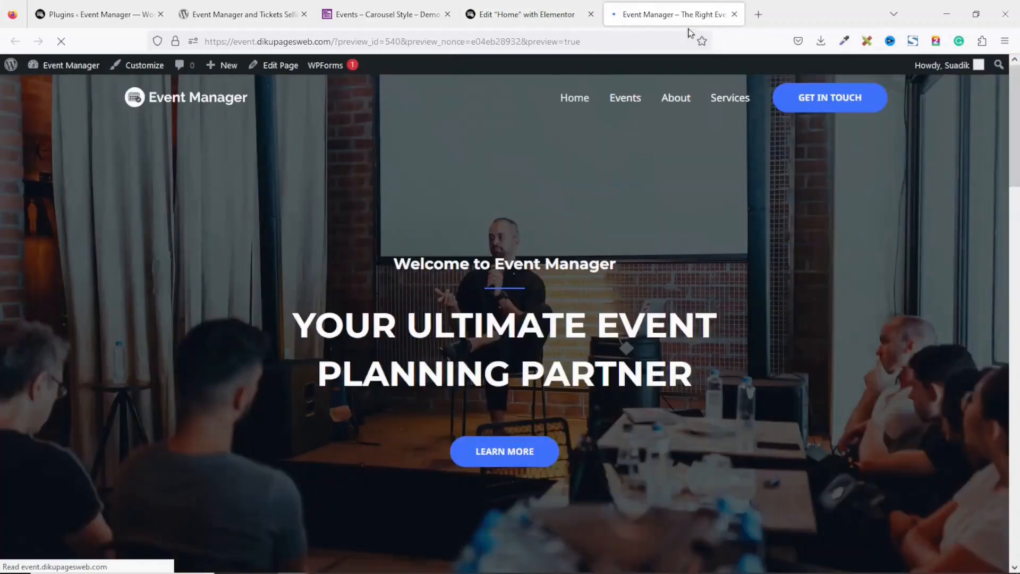
left_click_drag(1015, 104, 988, 95)
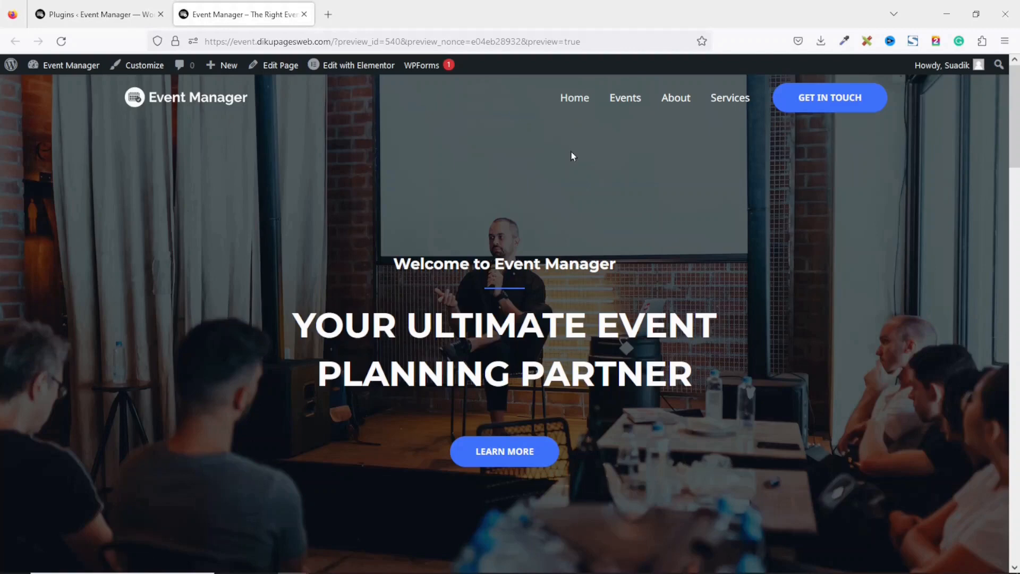
left_click(674, 99)
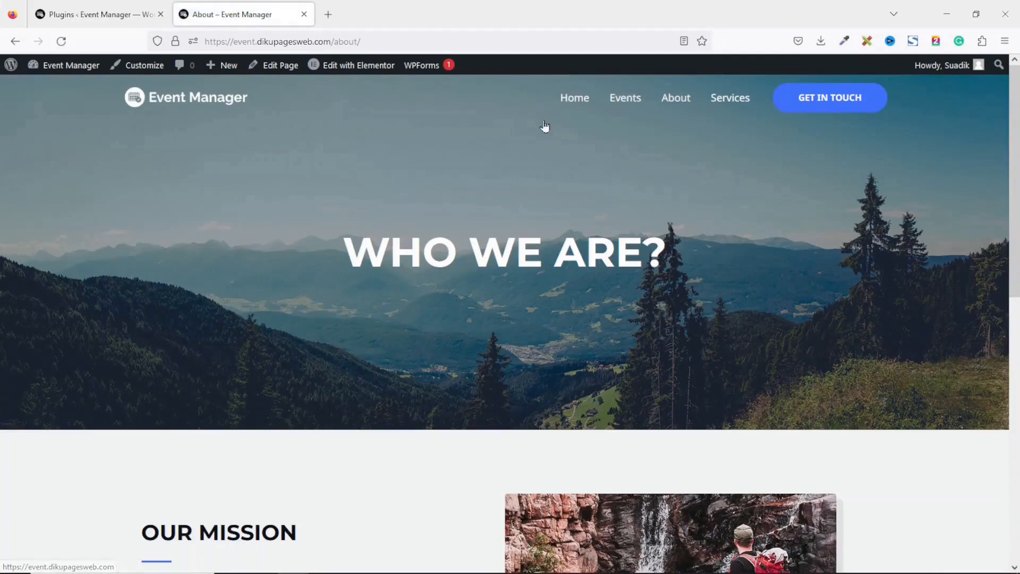
left_click(354, 66)
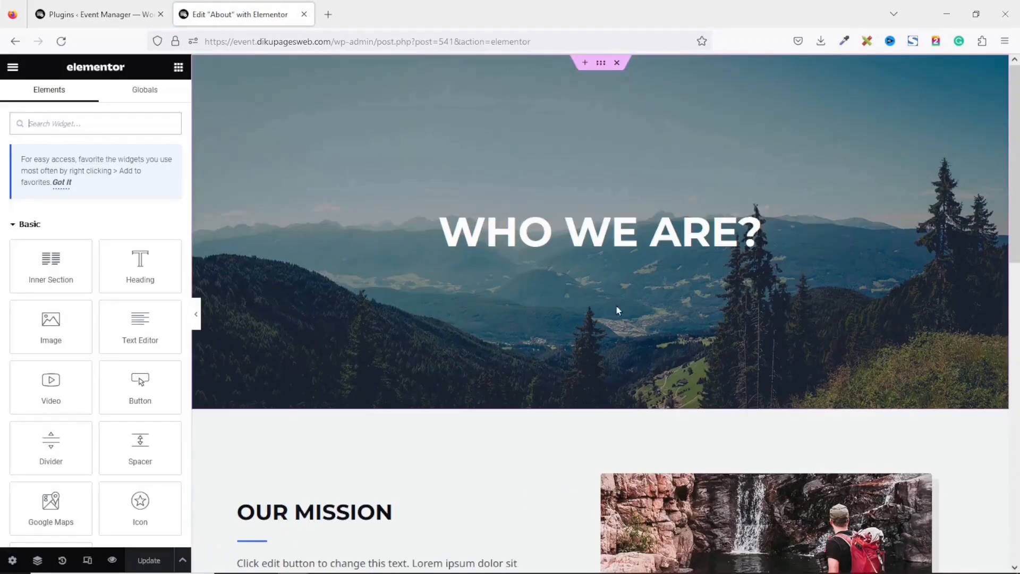
Change the hero heading from 'Who We Are?' to 'About Us'
left_click(526, 236)
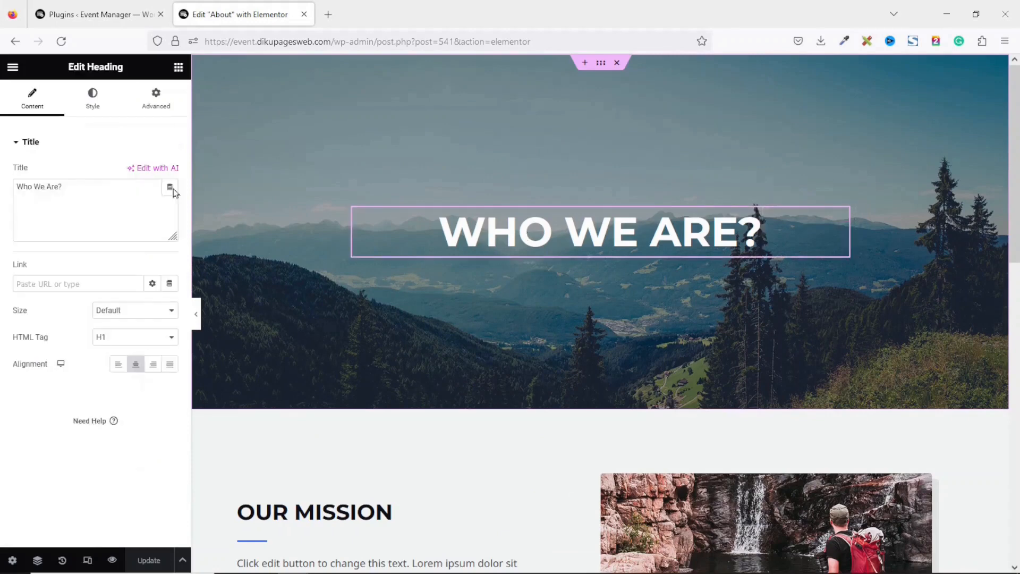
left_click_drag(87, 186, 3, 167)
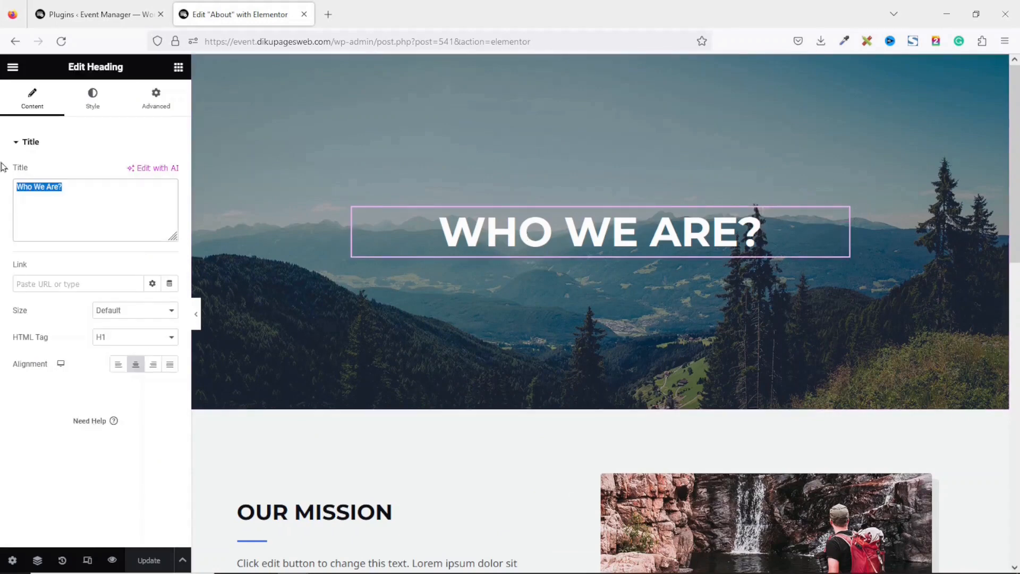
type("About Us")
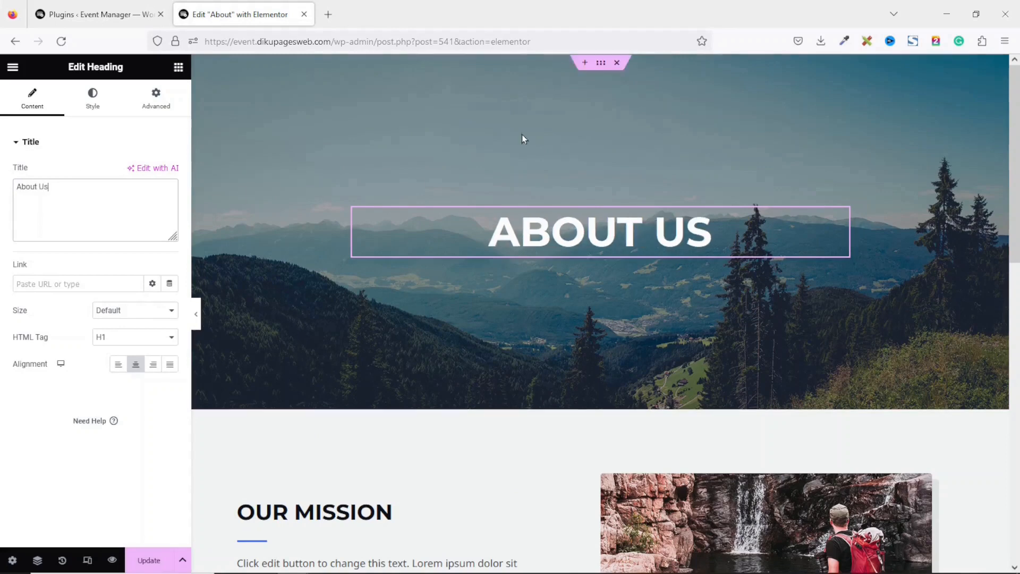
Set the hero section's background image to Hero.jpg
left_click(600, 66)
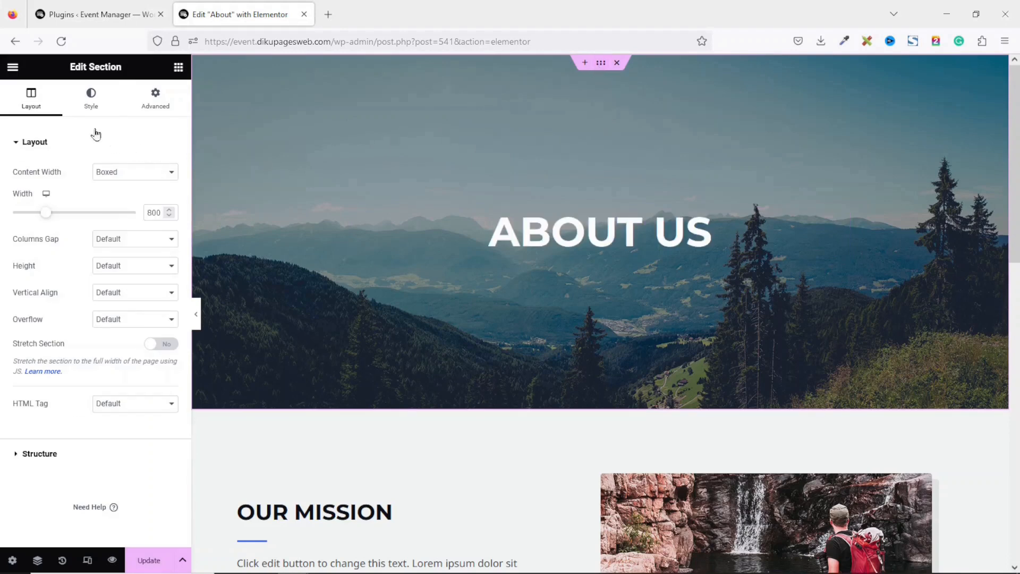
left_click(87, 102)
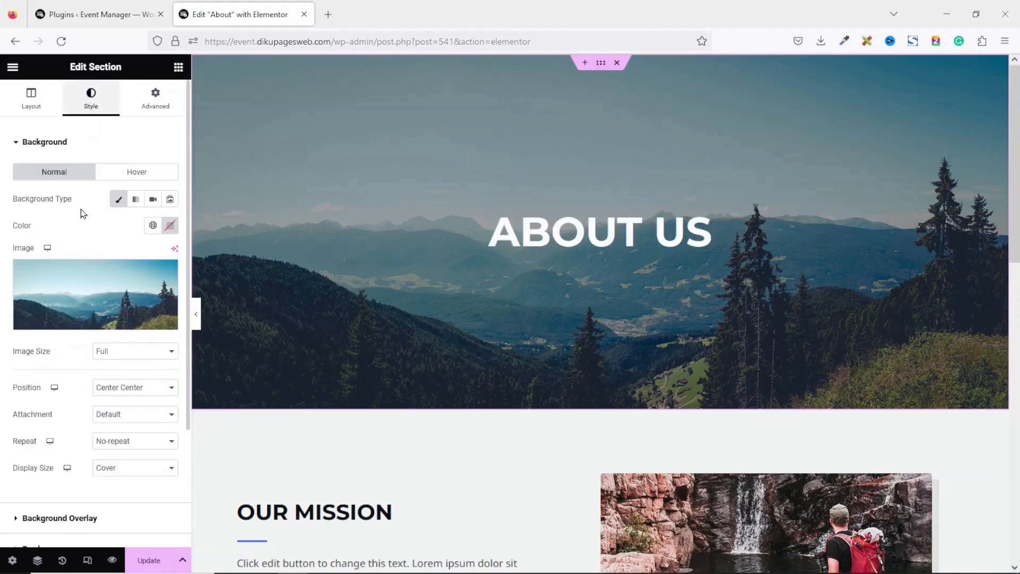
left_click(60, 301)
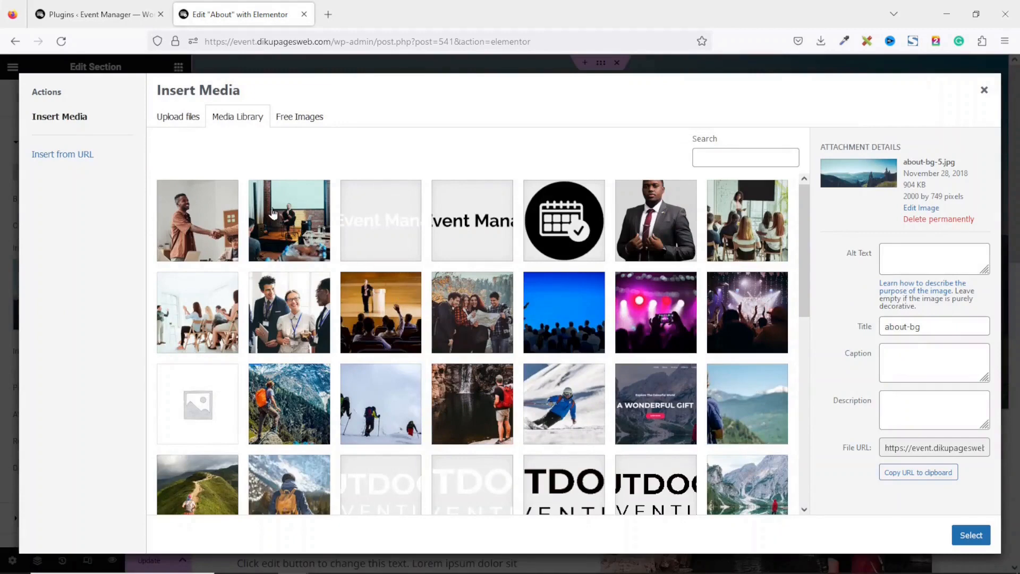
left_click(274, 214)
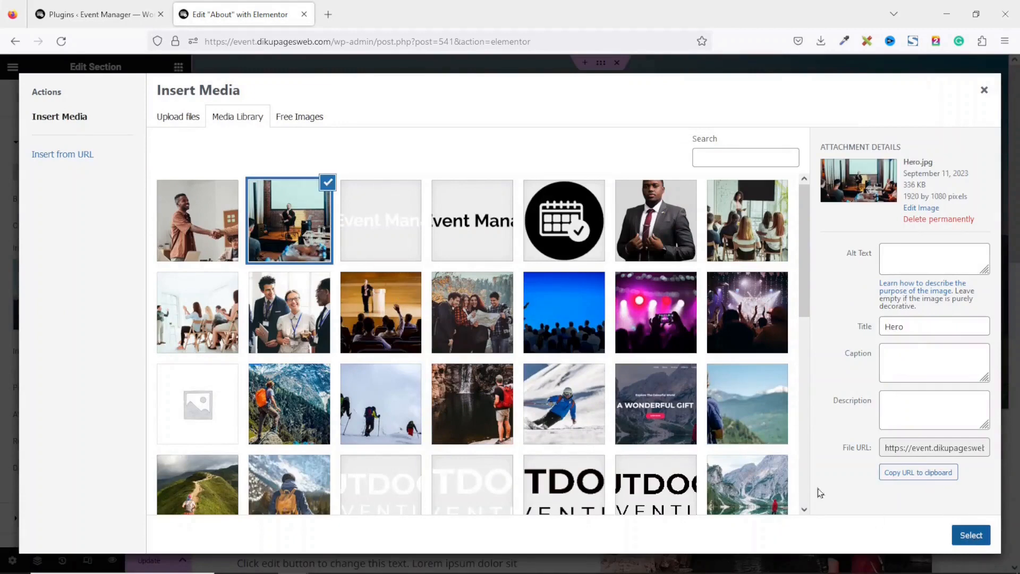
left_click(970, 534)
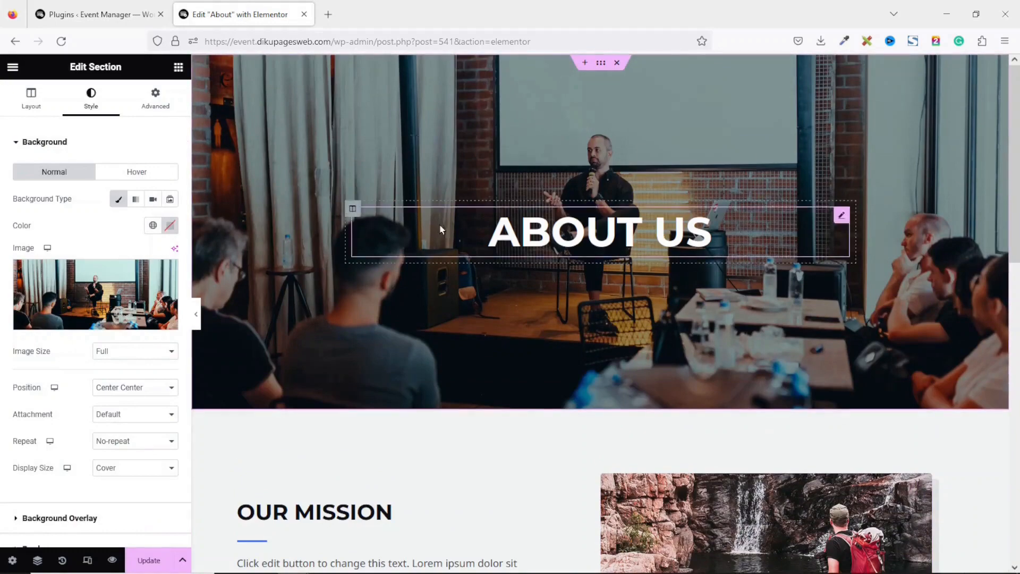
Reduce the hero section's top and bottom padding from 230 to 150
left_click(157, 101)
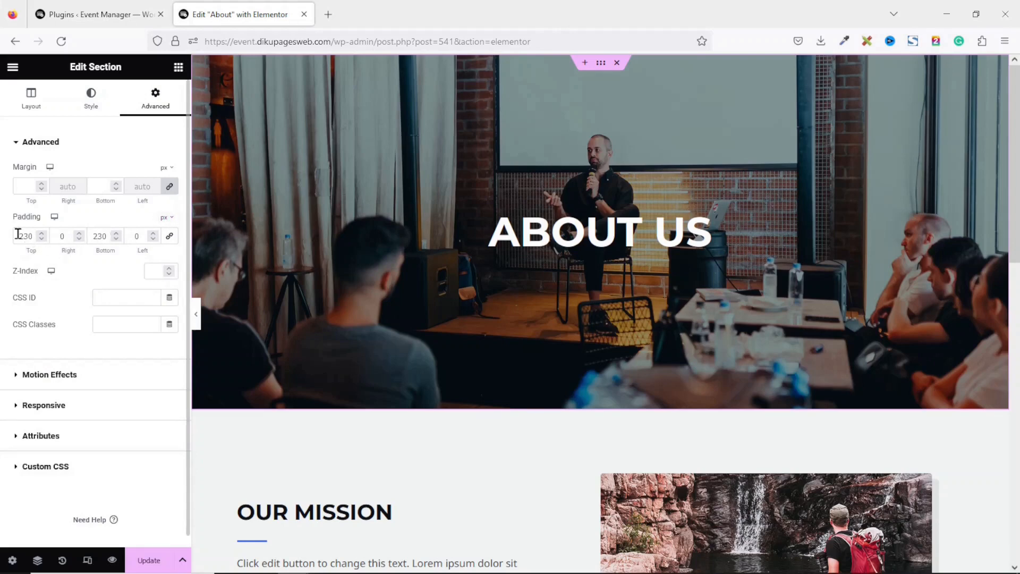
left_click_drag(16, 235, 41, 235)
type("150")
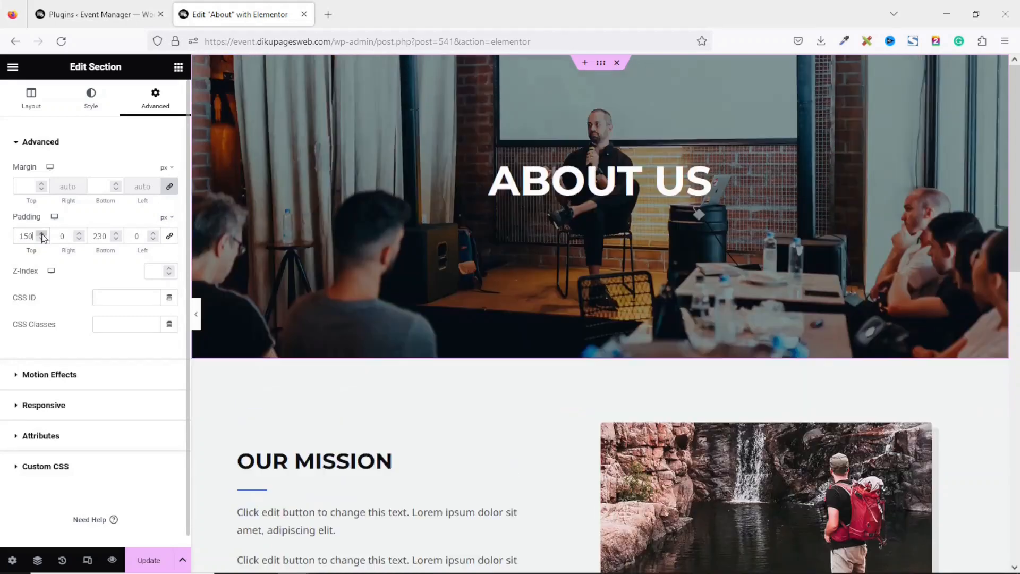
key("Tab")
key("Tab")
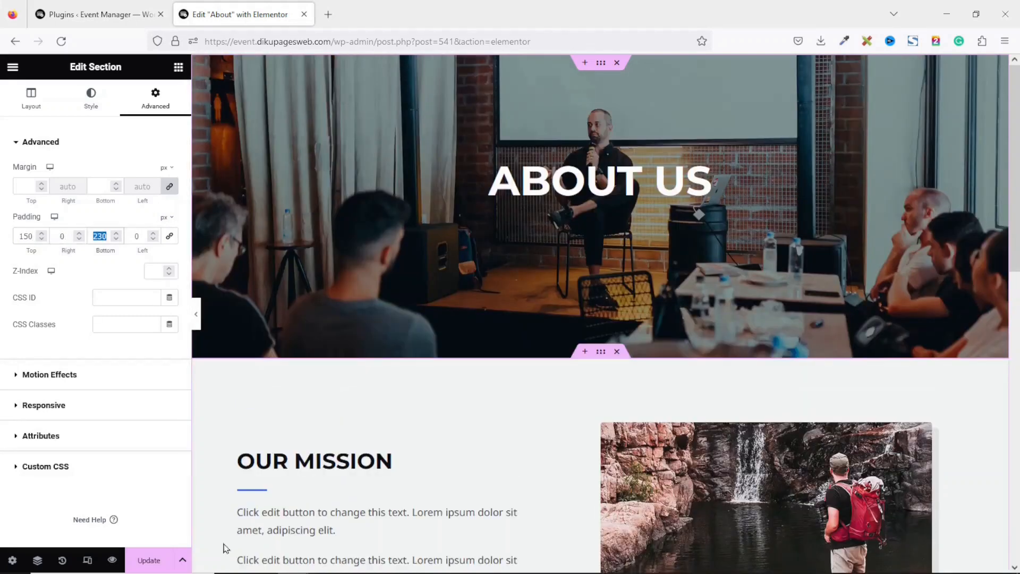
type("150")
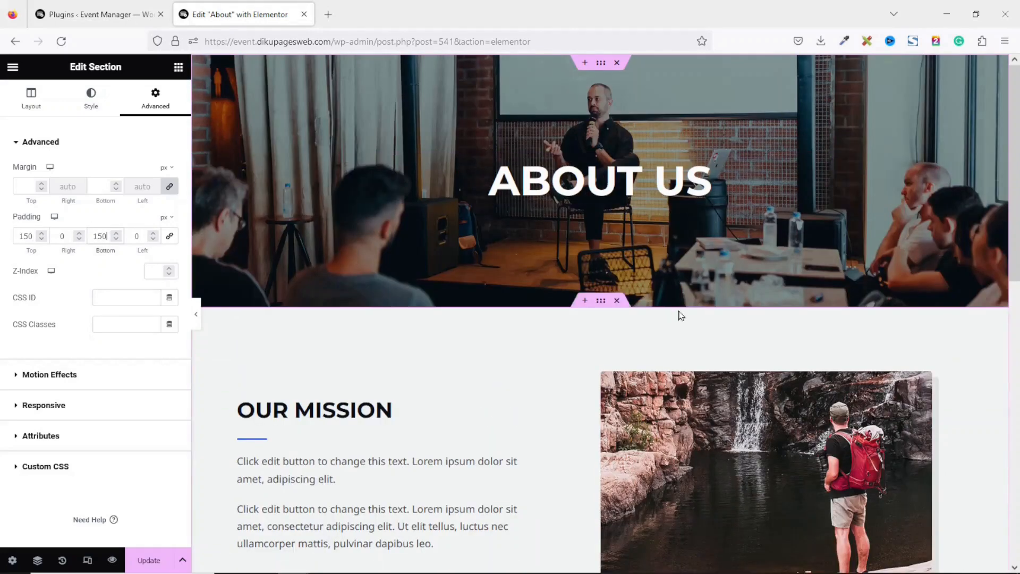
scroll(478, 314, "down", 3)
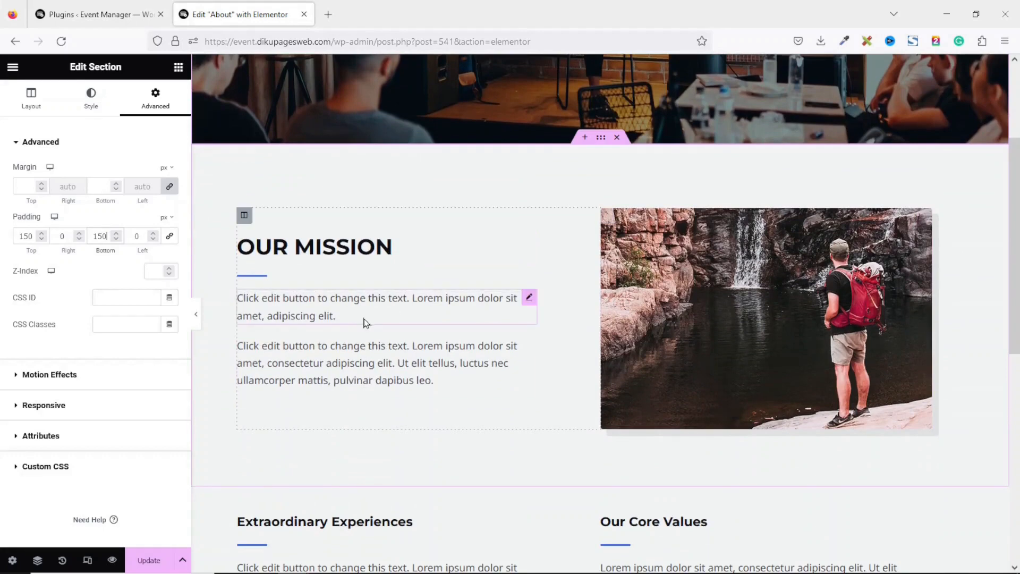
Rename the 'Our Mission' heading to 'Who We Are'
scroll(365, 323, "down", 1)
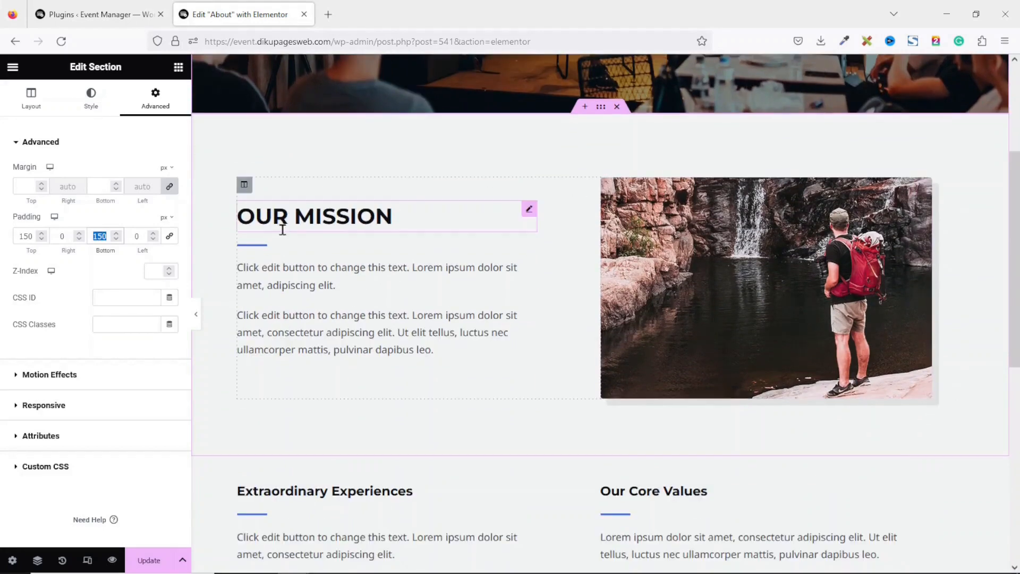
left_click(345, 219)
left_click_drag(102, 189, 2, 174)
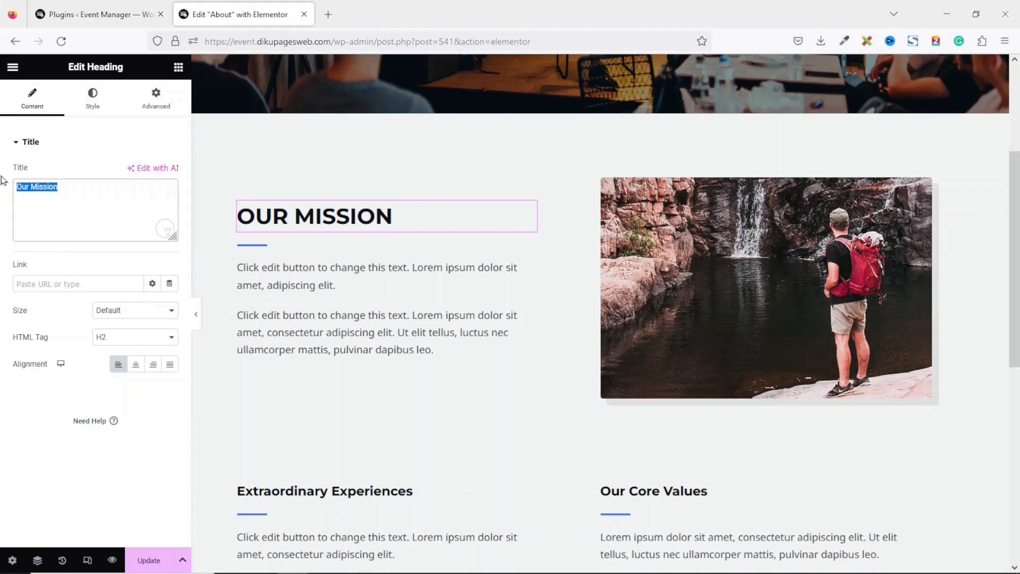
type("Whoe")
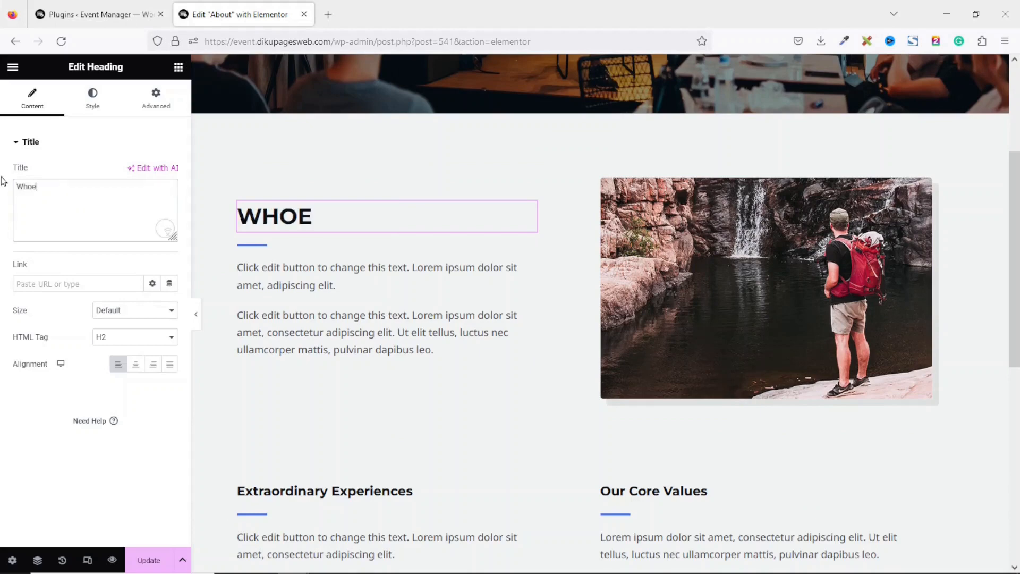
key("BackSpace")
type("We Are")
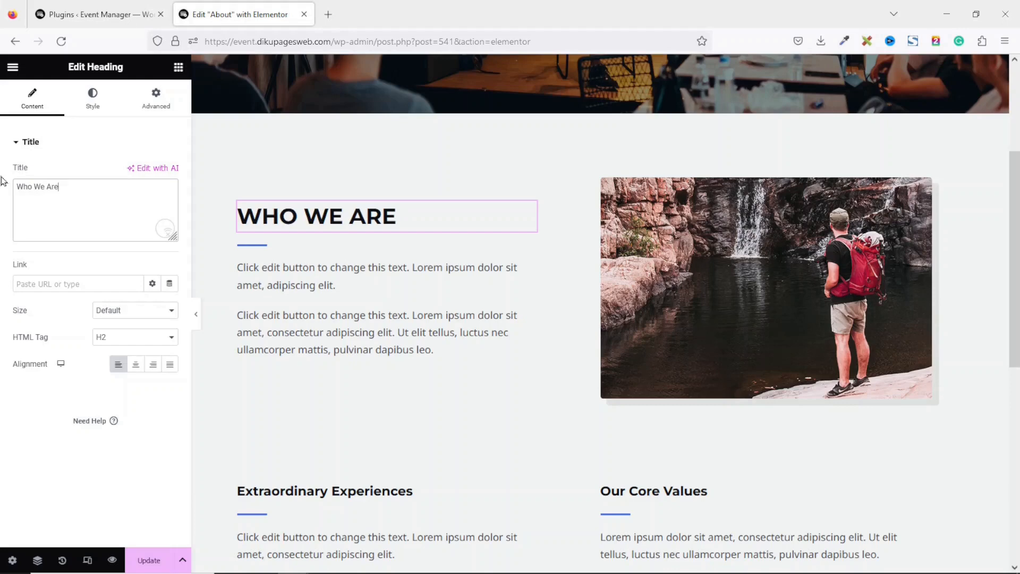
Replace the first placeholder paragraph with the pasted intro text and delete the second paragraph
left_click(314, 286)
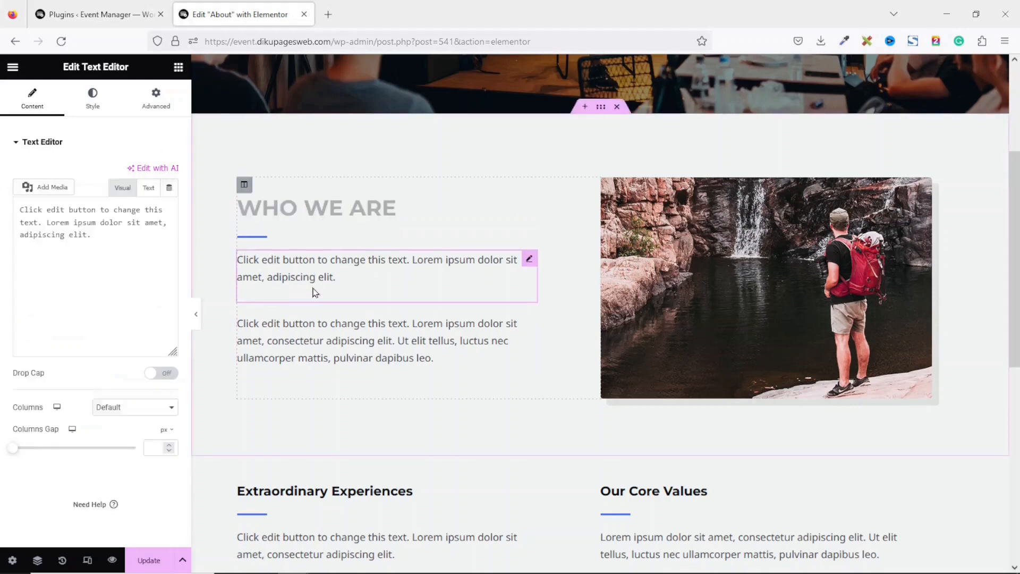
left_click_drag(135, 300, 4, 259)
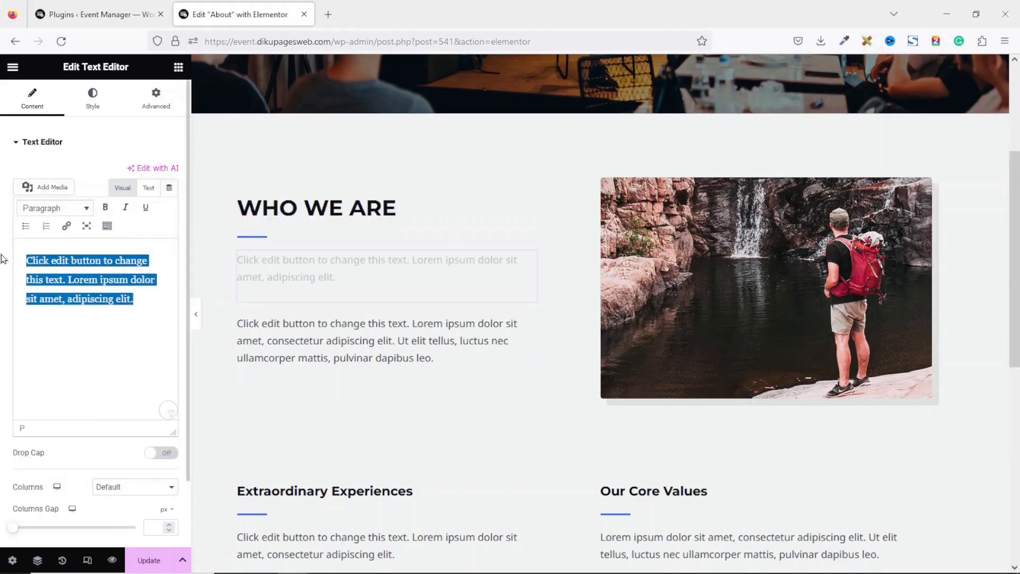
type("Are you ready to turn your dream event into a reality? Look no further! Event Manager is here to transform your vision into an unforgettable experience. Whether it's a wedding, corporate gathering, birthday bash, or any special occasion, we've got you covered.")
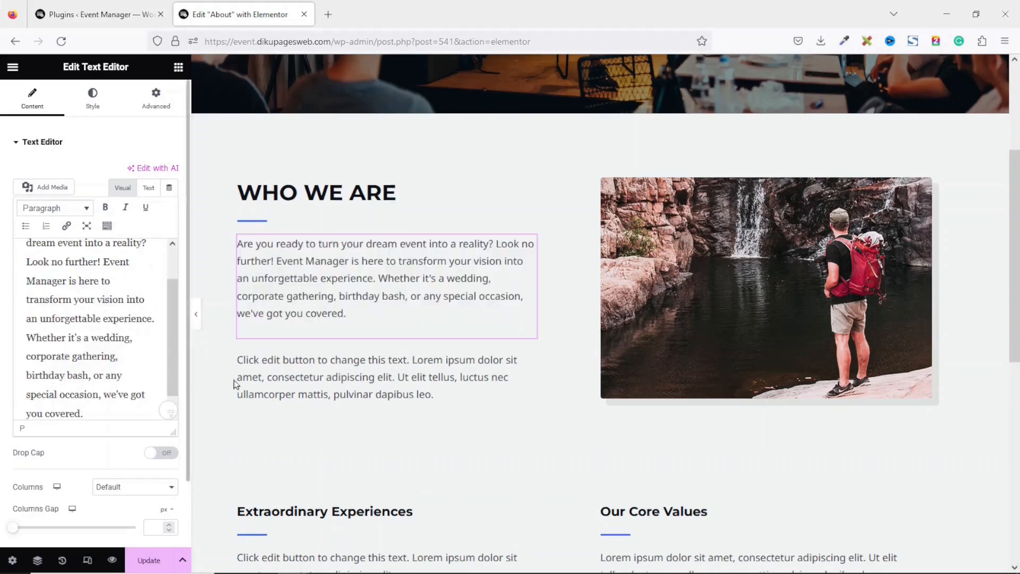
left_click(299, 376)
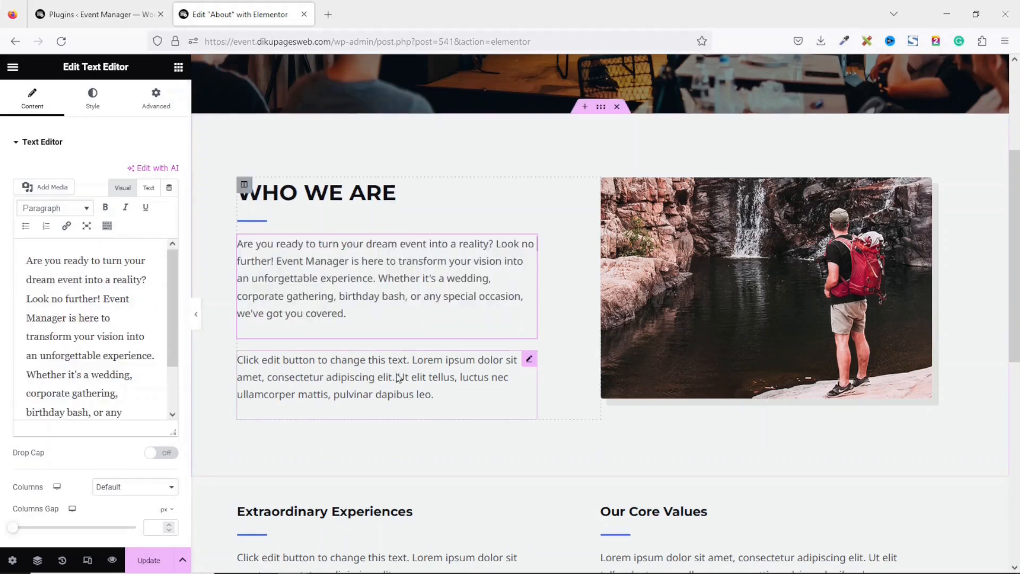
right_click(353, 385)
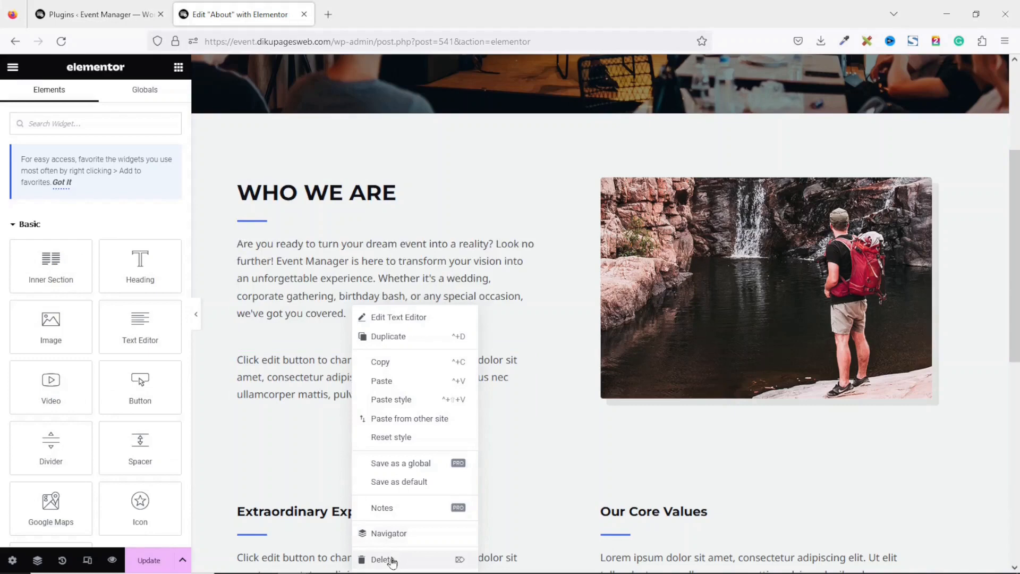
left_click(388, 559)
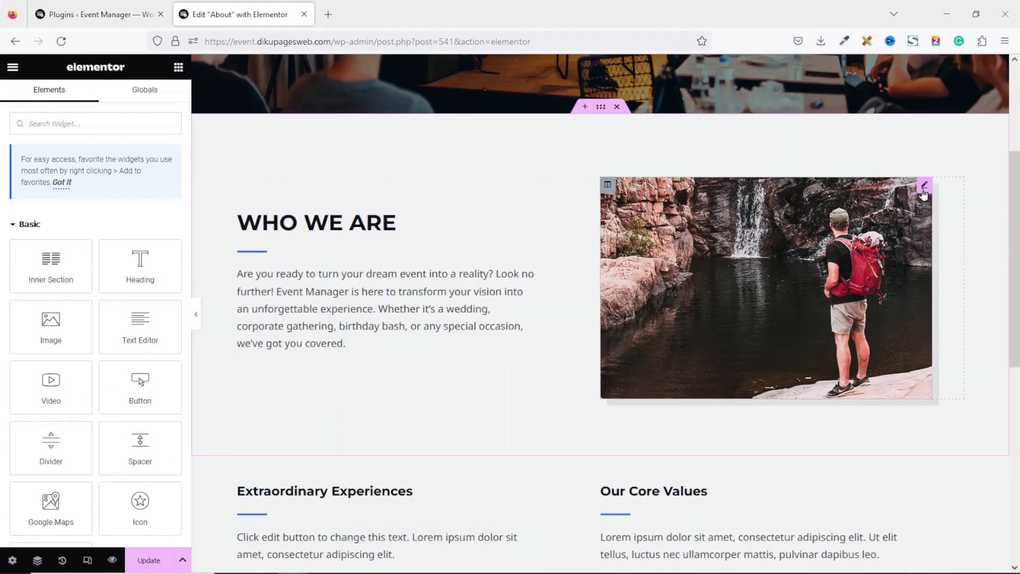
Swap the hiker photo for the partner.jpg handshake image
left_click(924, 187)
left_click(106, 209)
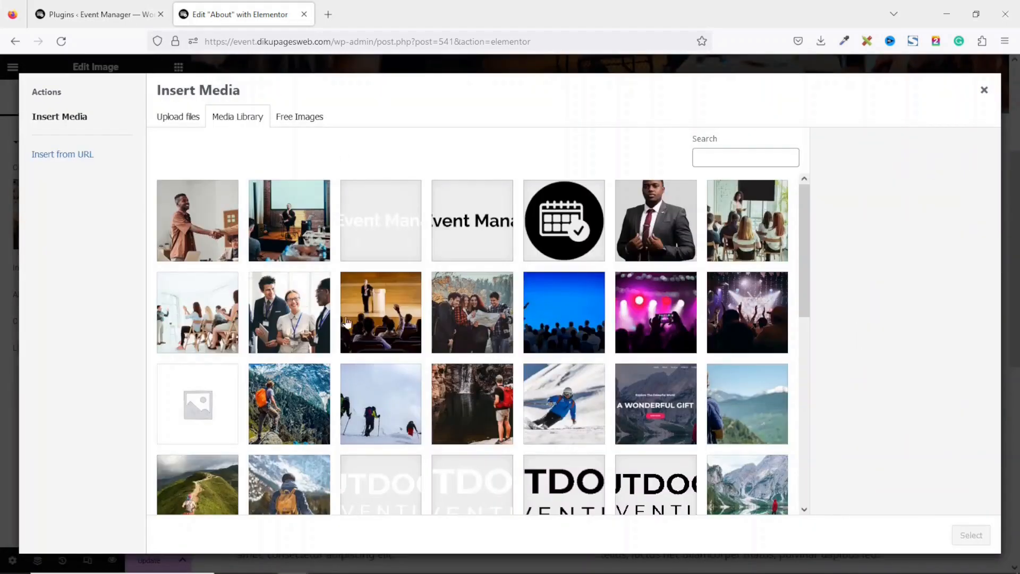
left_click(198, 224)
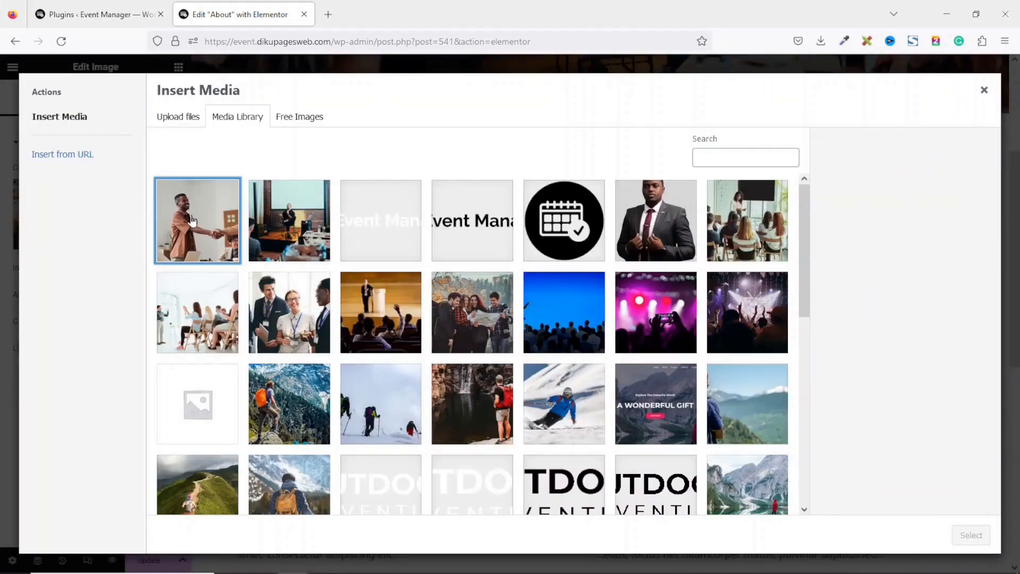
left_click(958, 533)
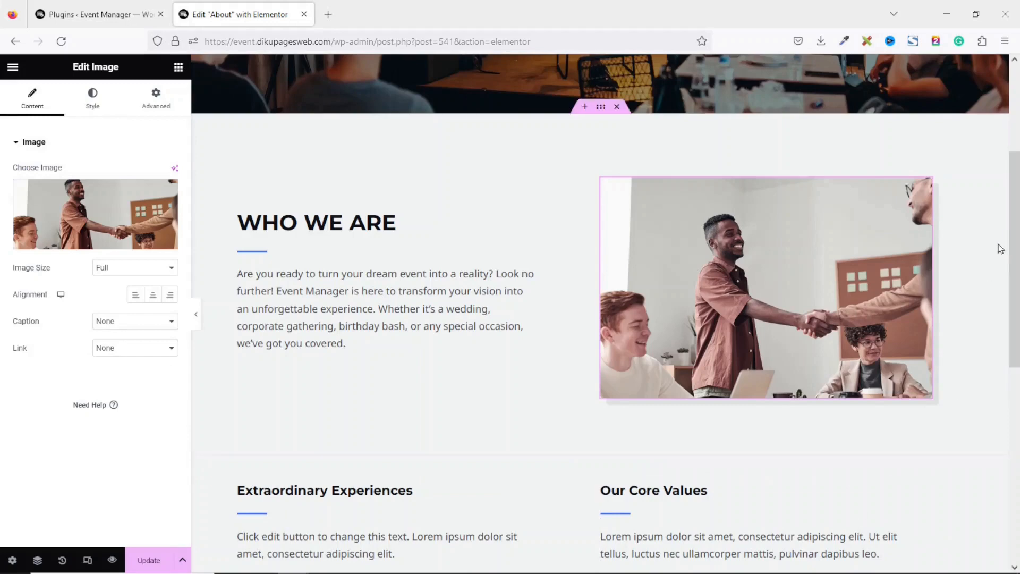
scroll(997, 246, "down", 3)
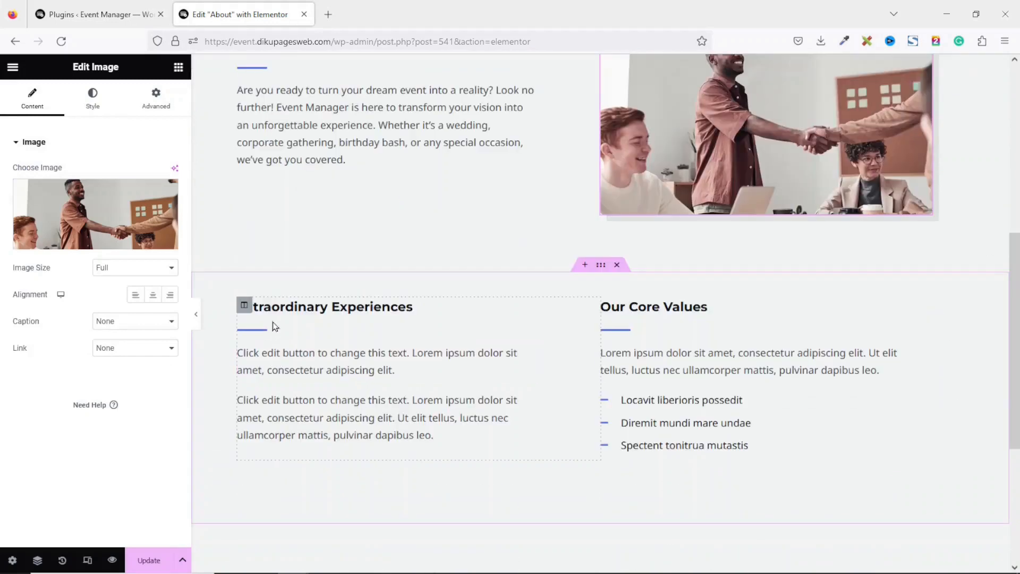
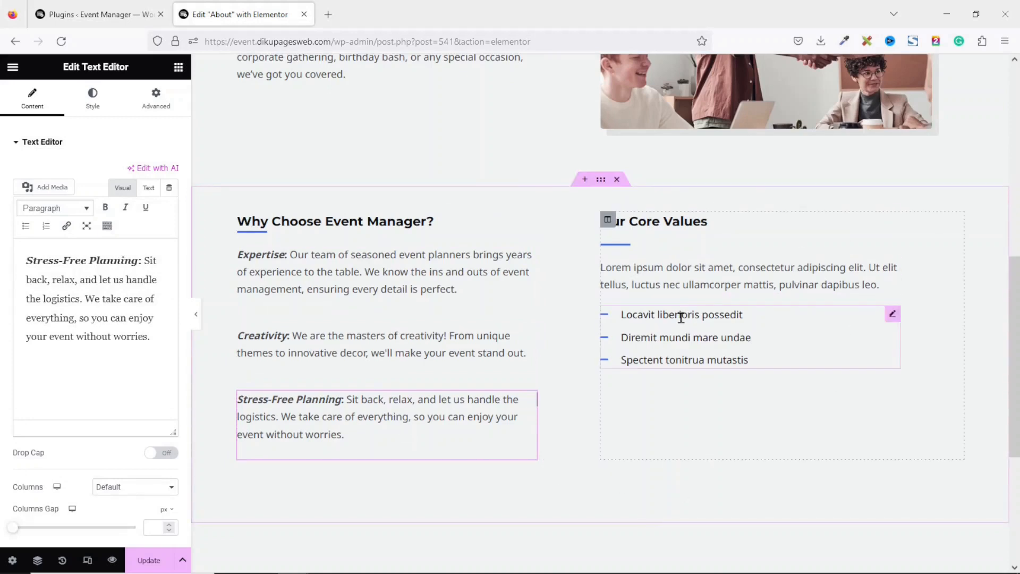
Delete the Our Core Values heading, its paragraph, an empty element and the three-item list
right_click(680, 218)
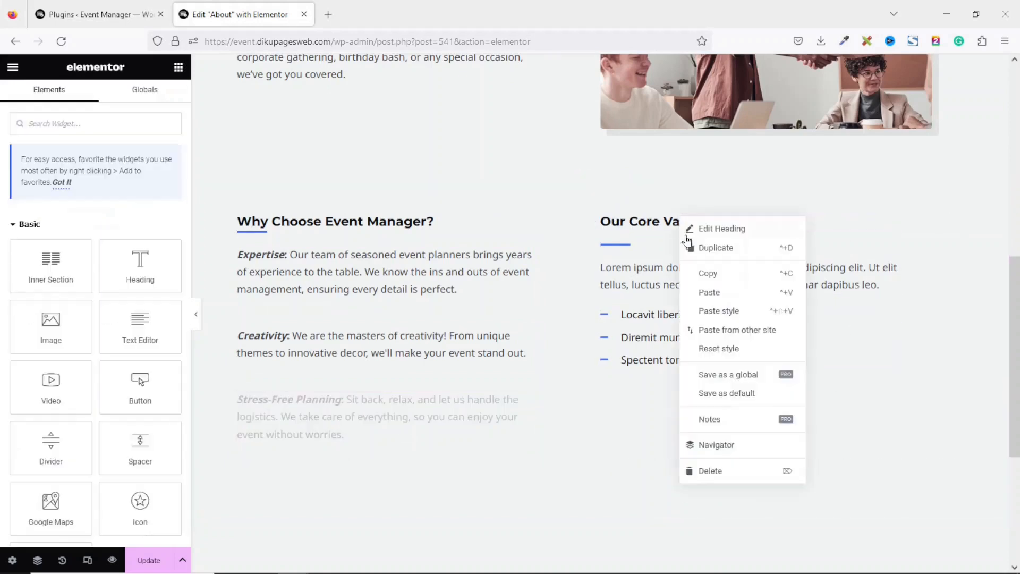
left_click(712, 471)
right_click(674, 242)
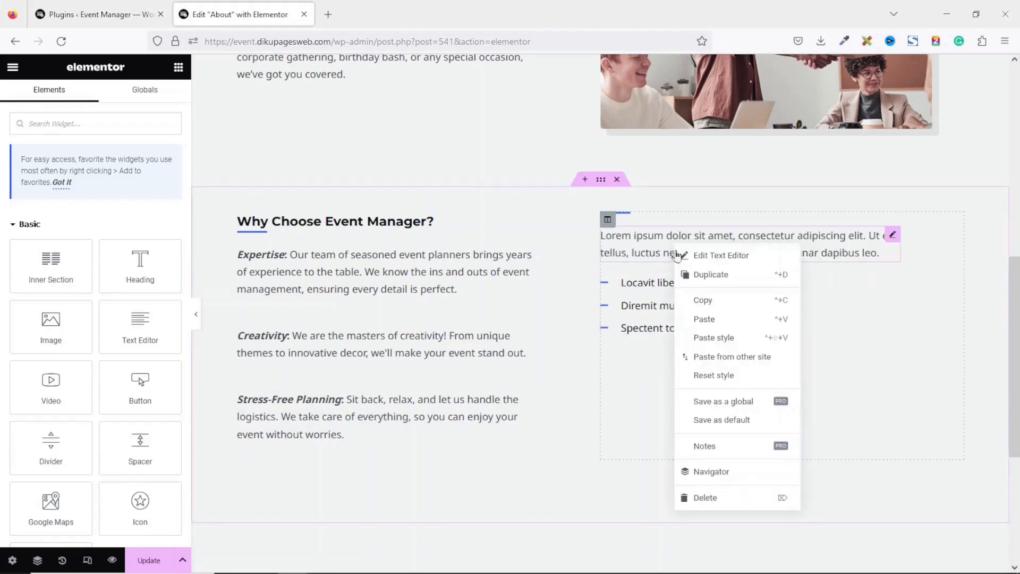
left_click(712, 497)
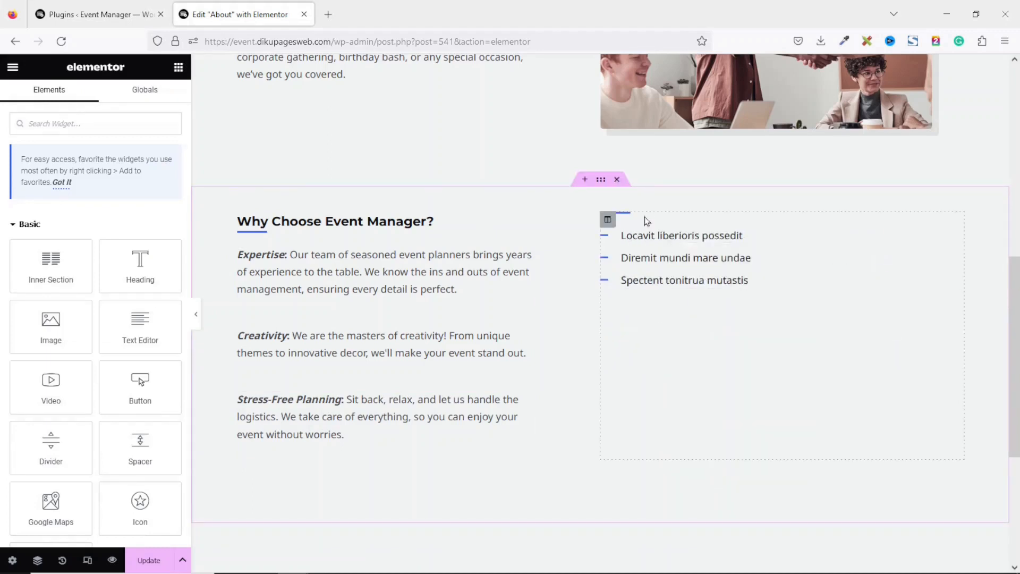
right_click(646, 220)
left_click(727, 472)
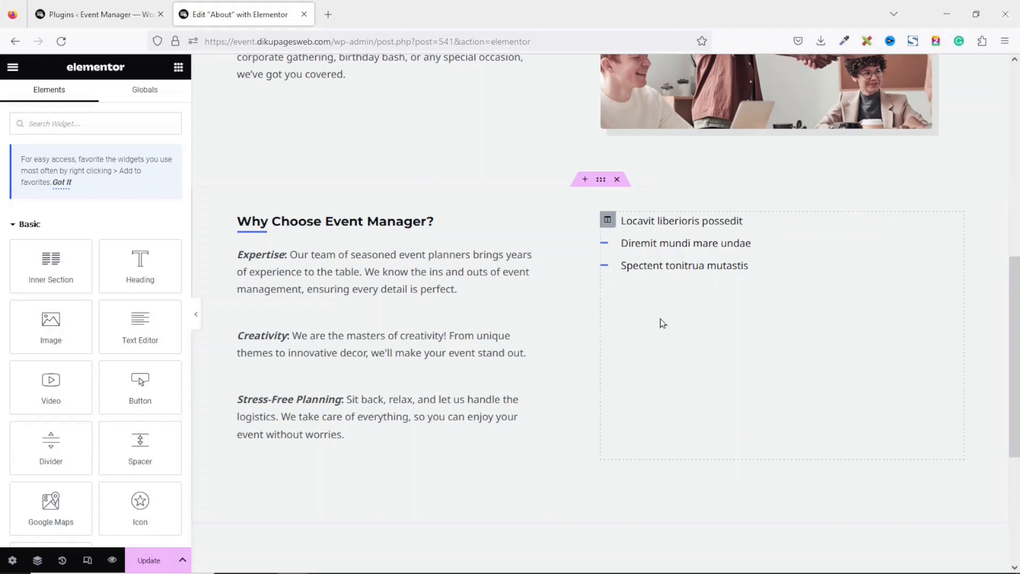
right_click(652, 246)
left_click(684, 506)
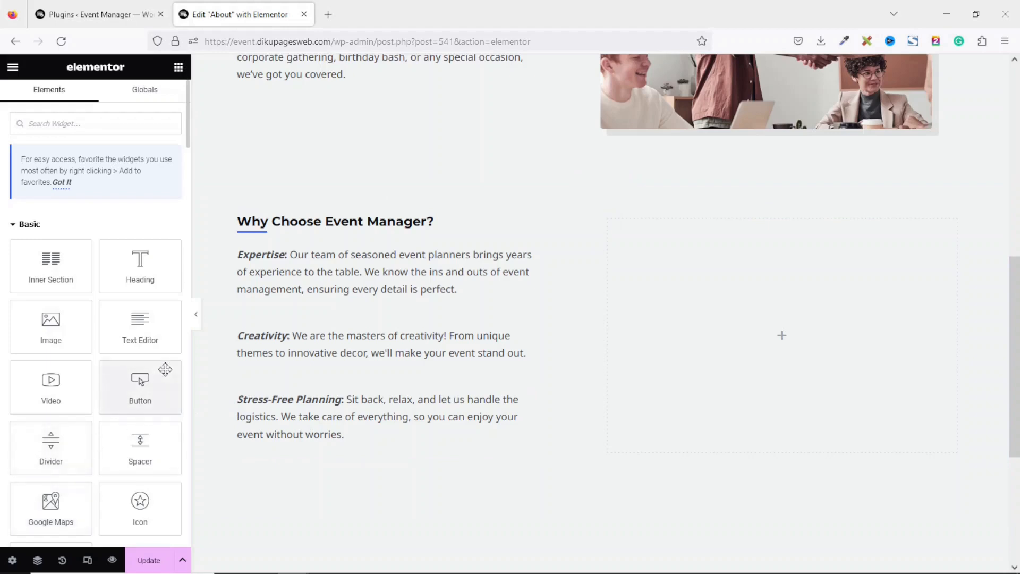
Add the classroom photo in an Image widget and move its column left of the text
left_click_drag(59, 327, 797, 315)
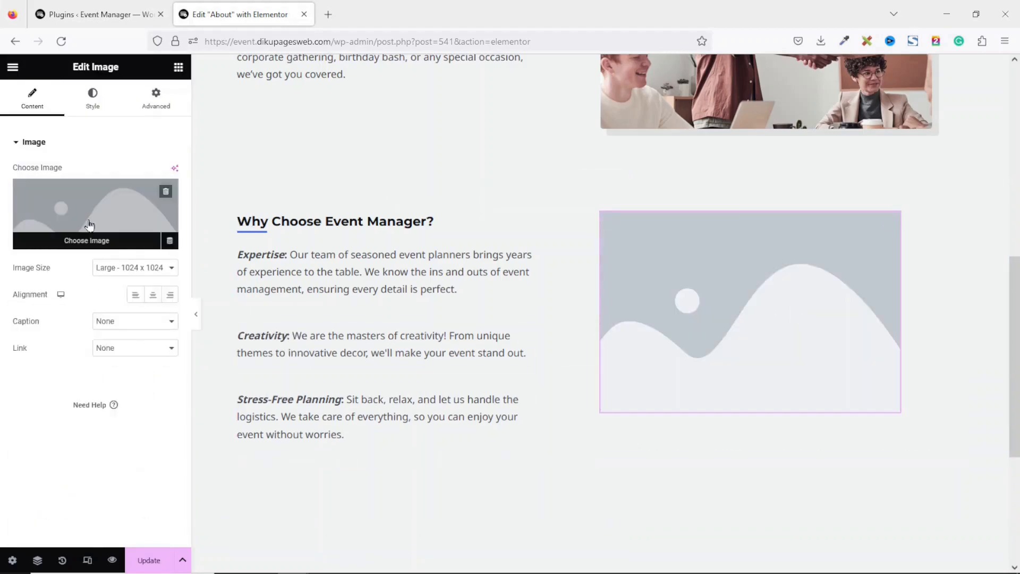
left_click(89, 225)
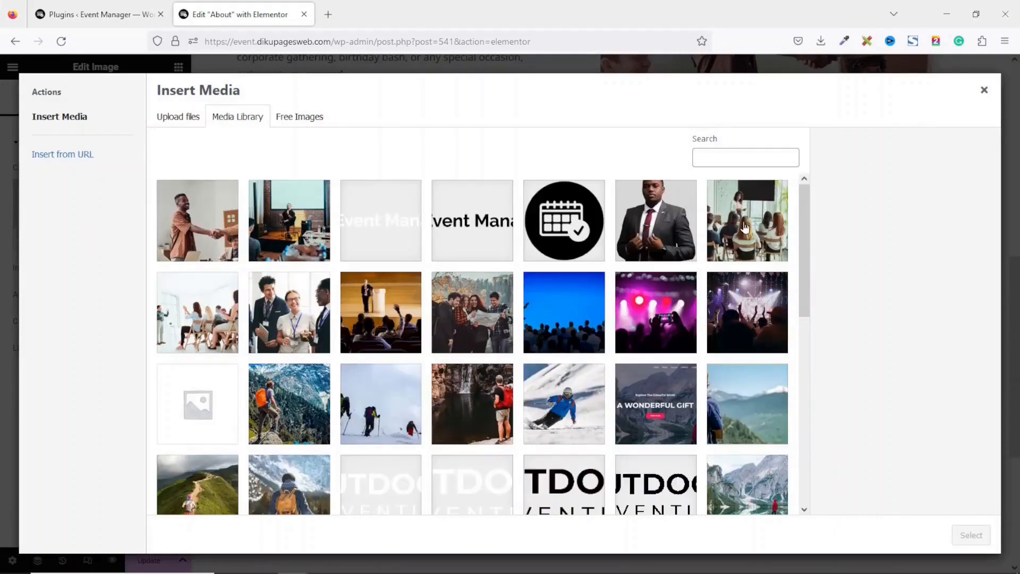
left_click(745, 228)
left_click(970, 535)
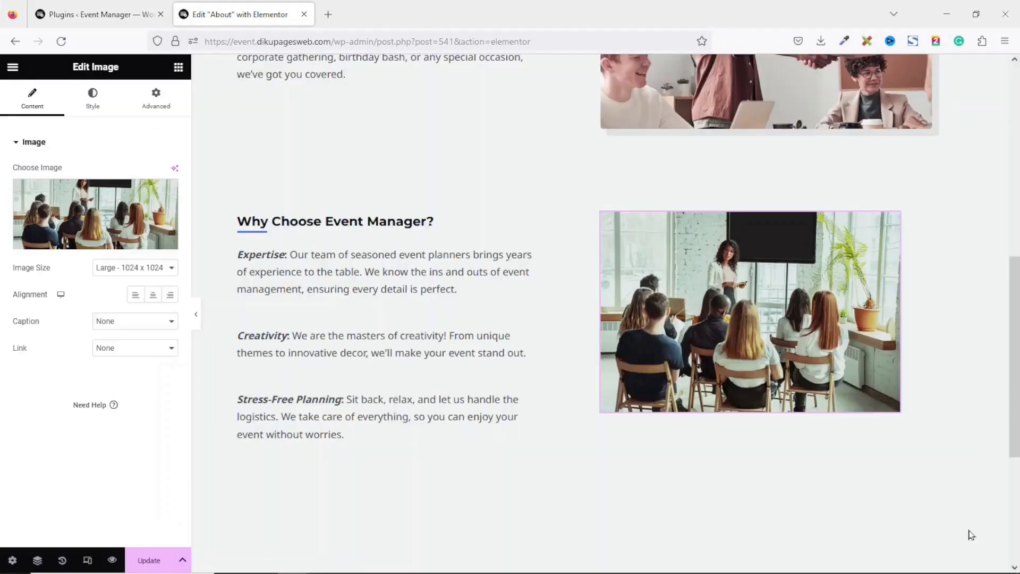
scroll(779, 316, "up", 1)
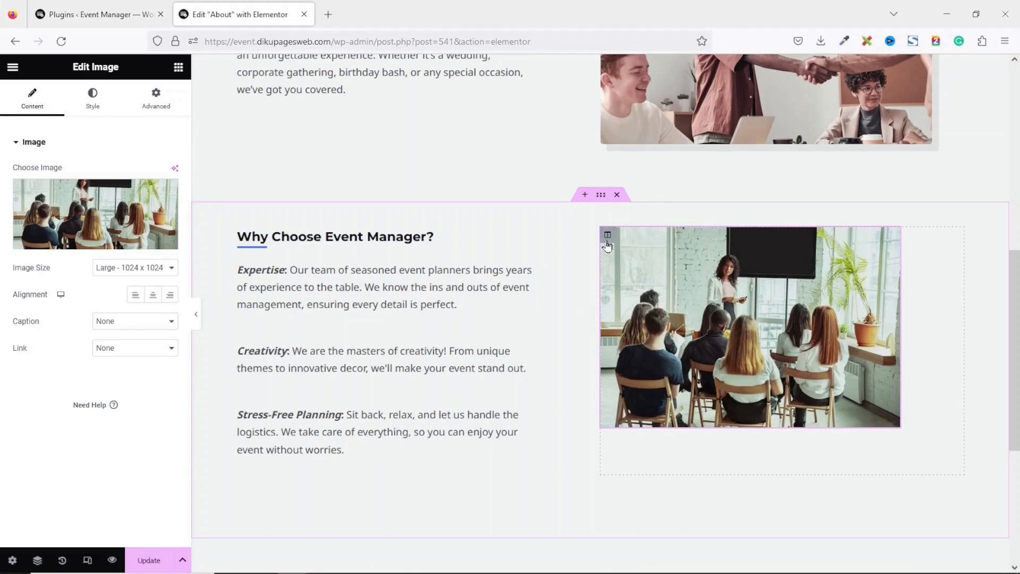
left_click_drag(607, 239, 287, 269)
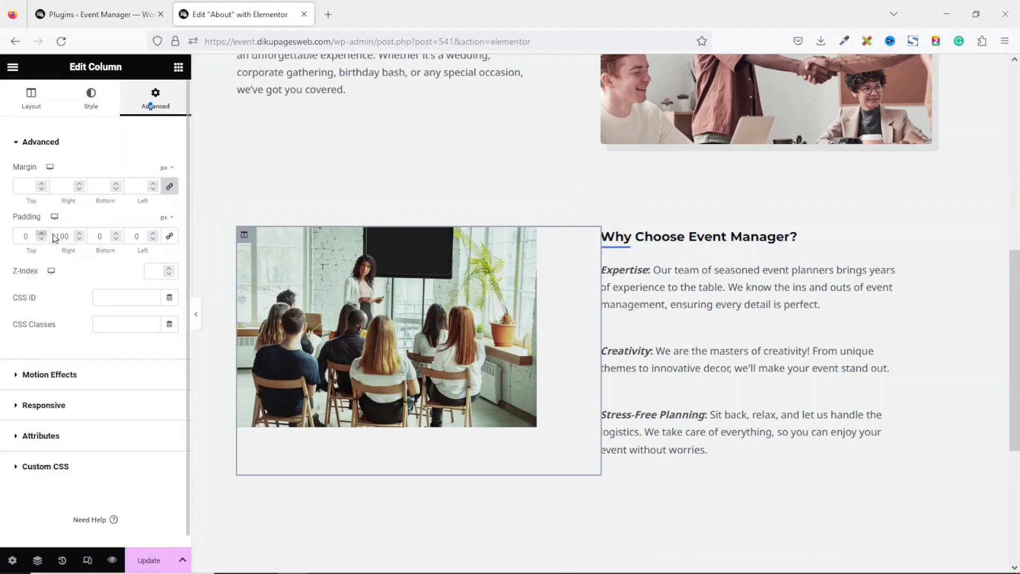
Set the photo column's right padding to 50, update the About page and preview it
double_click(69, 237)
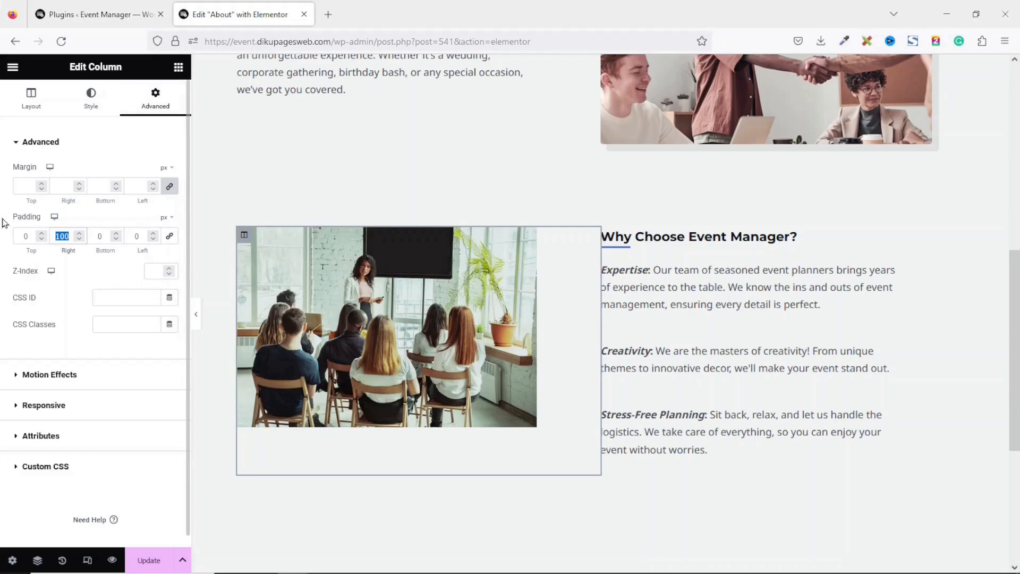
type("50")
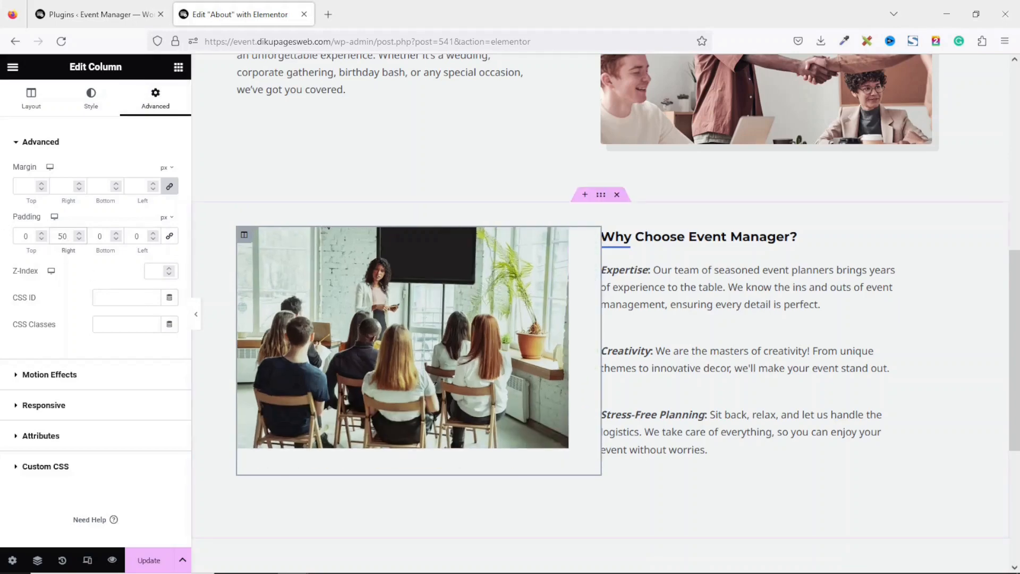
left_click_drag(1017, 303, 1017, 342)
left_click(147, 561)
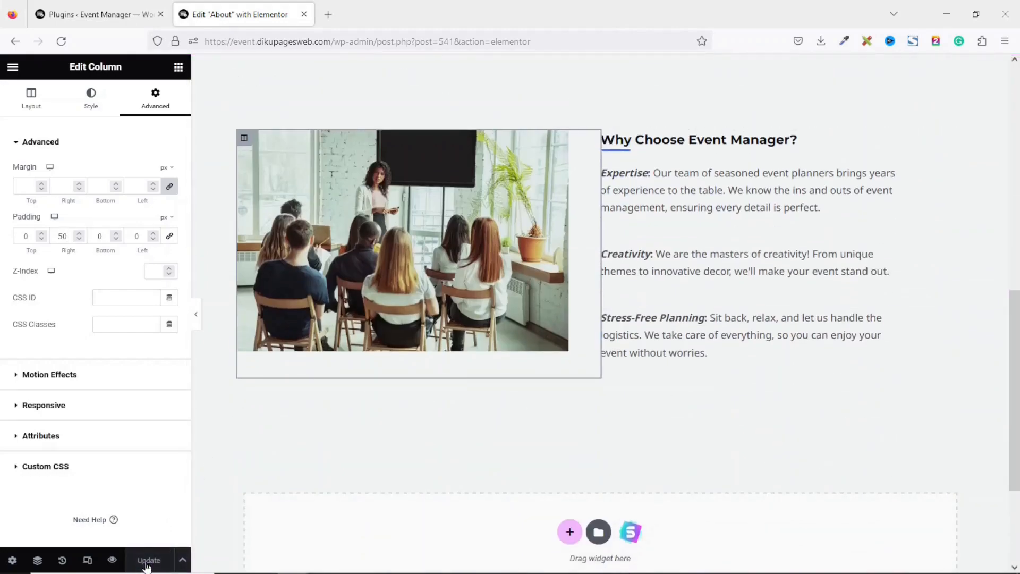
left_click(112, 560)
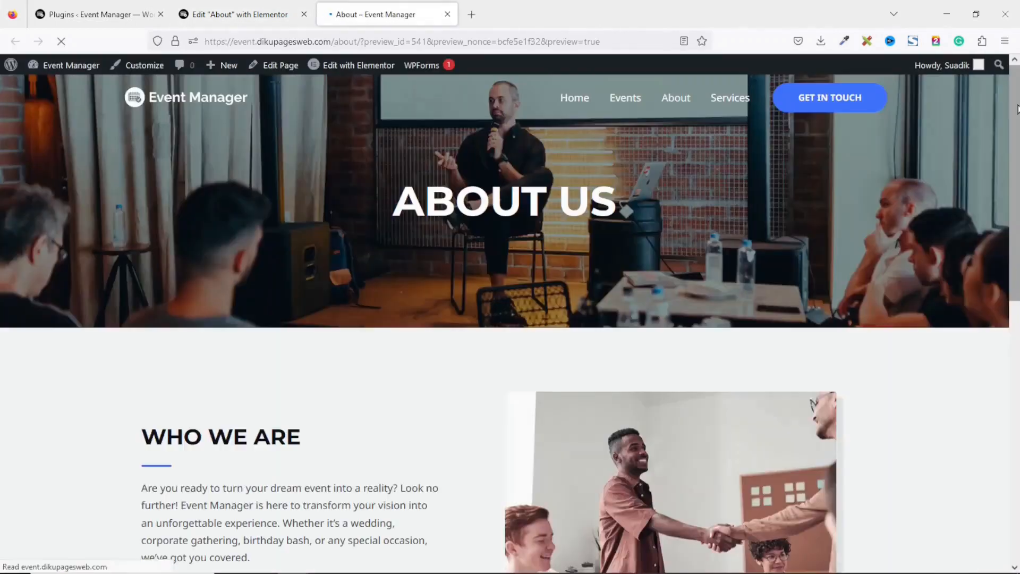
Scroll through the previewed About page
left_click_drag(1017, 109, 1016, 163)
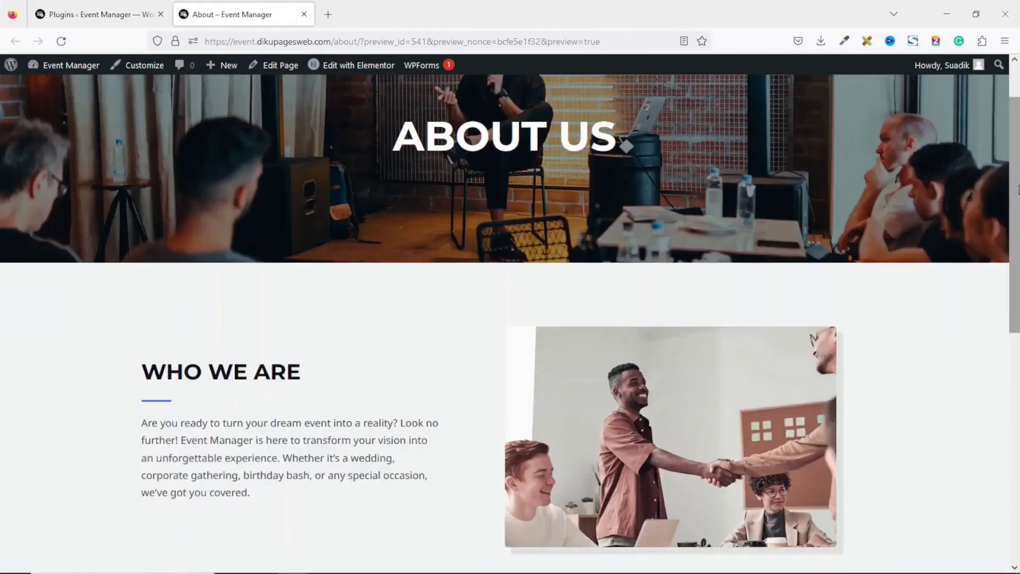
scroll(566, 188, "up", 2)
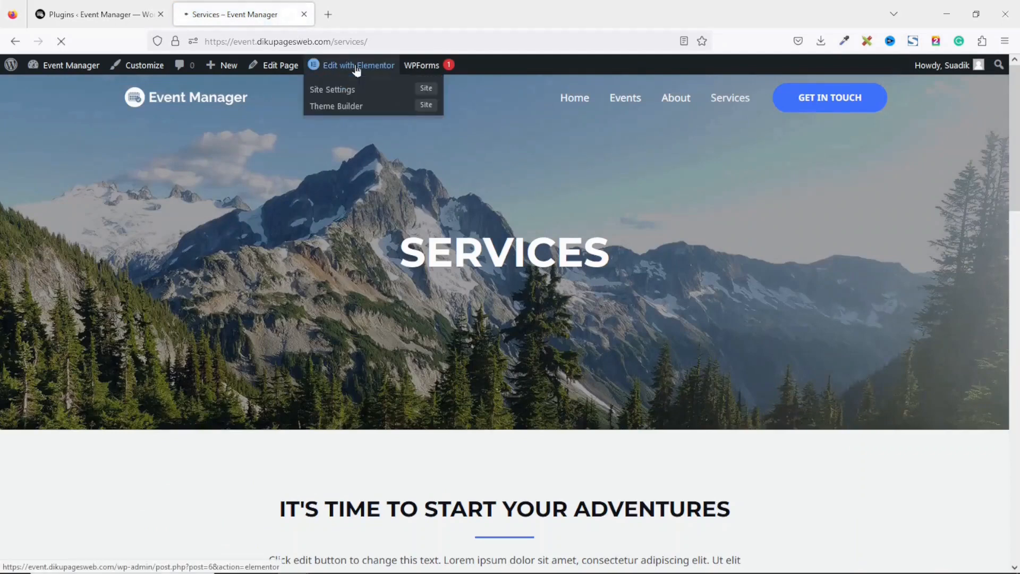
Open the Services page in Elementor and make the event speaker photo the banner background
left_click(356, 71)
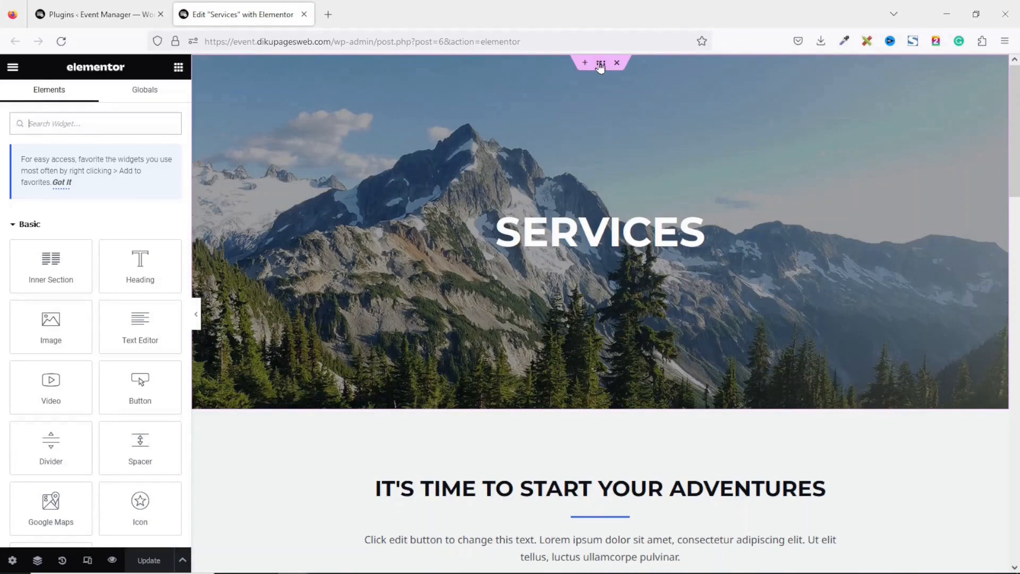
left_click(600, 64)
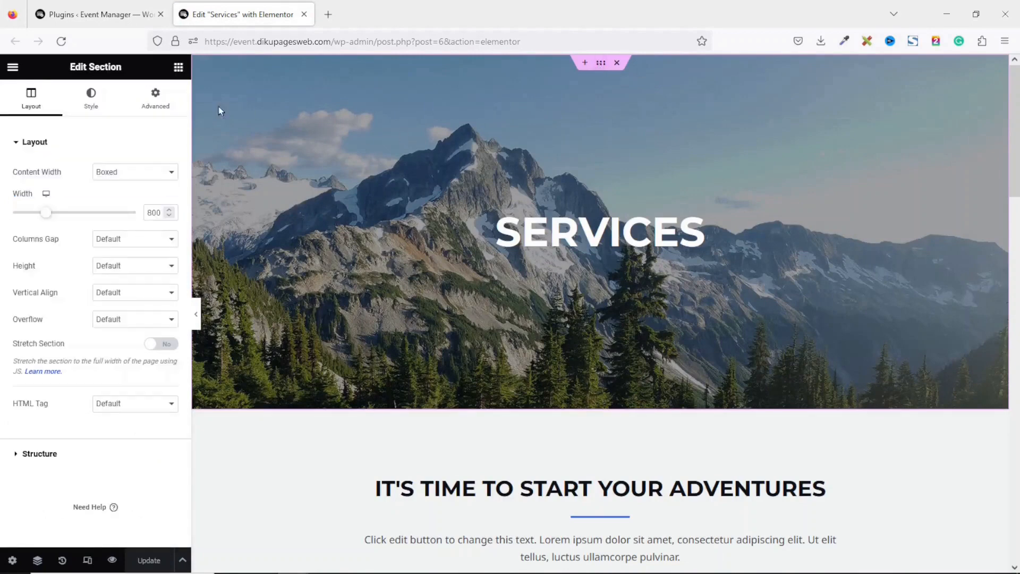
left_click(86, 101)
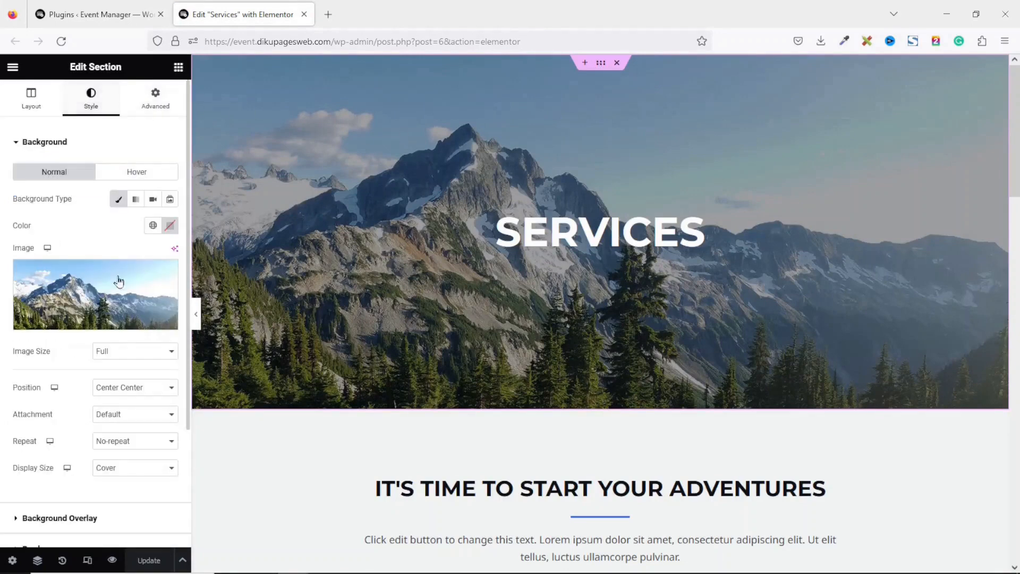
left_click(111, 301)
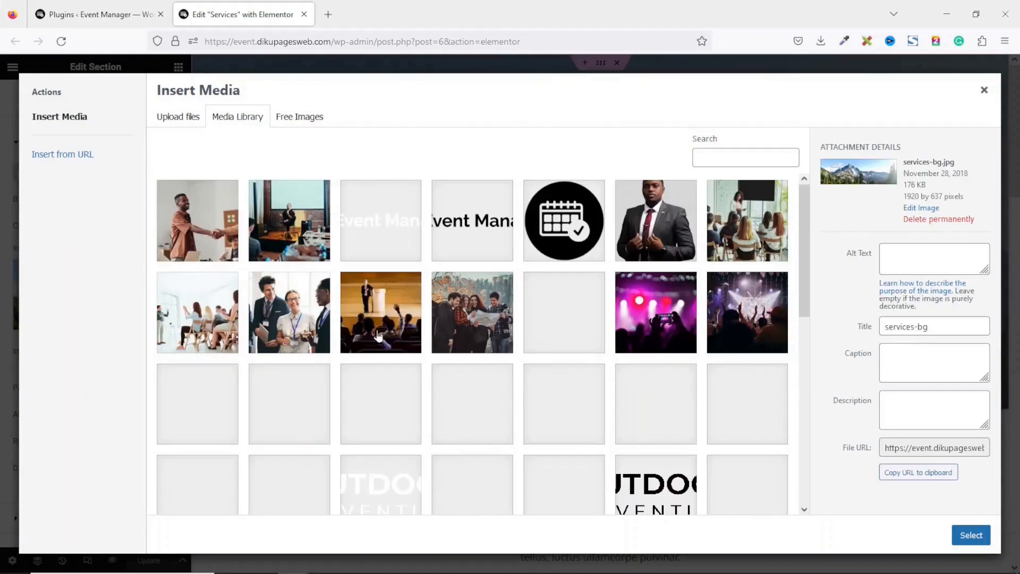
left_click(287, 218)
left_click(970, 535)
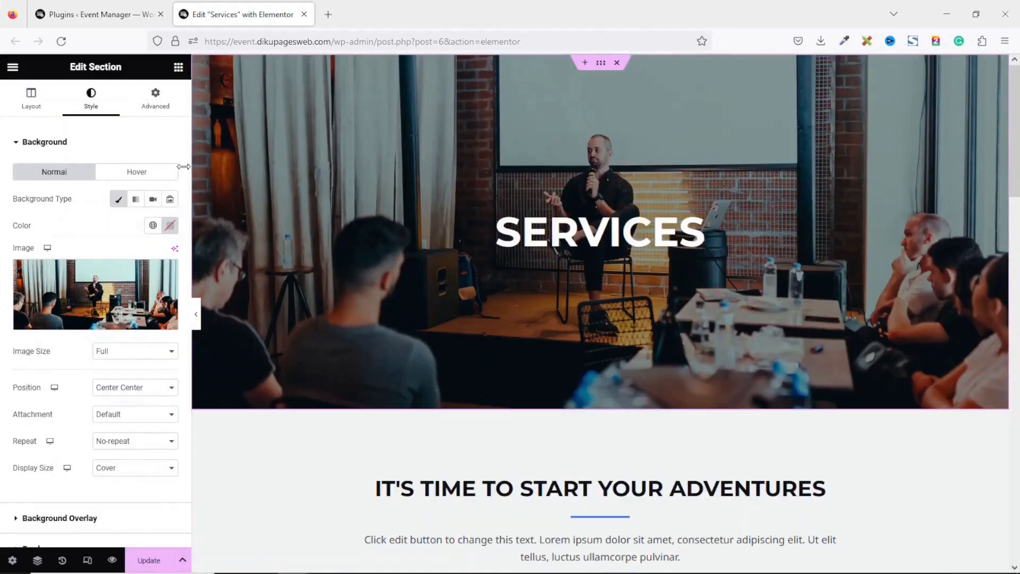
Cut the banner section's top and bottom padding from 230 to 150
left_click(156, 102)
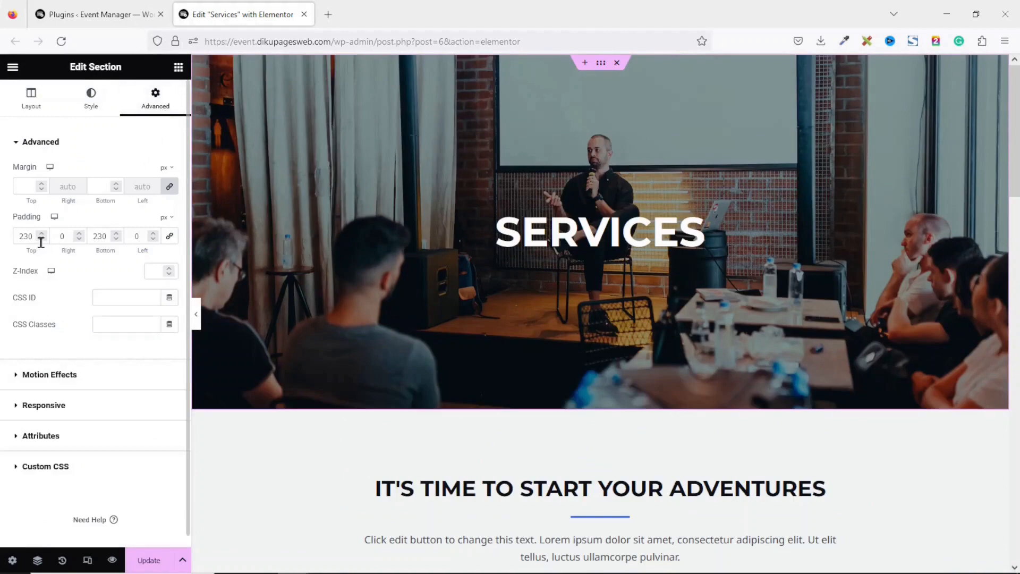
left_click_drag(36, 236, 1, 236)
type("150")
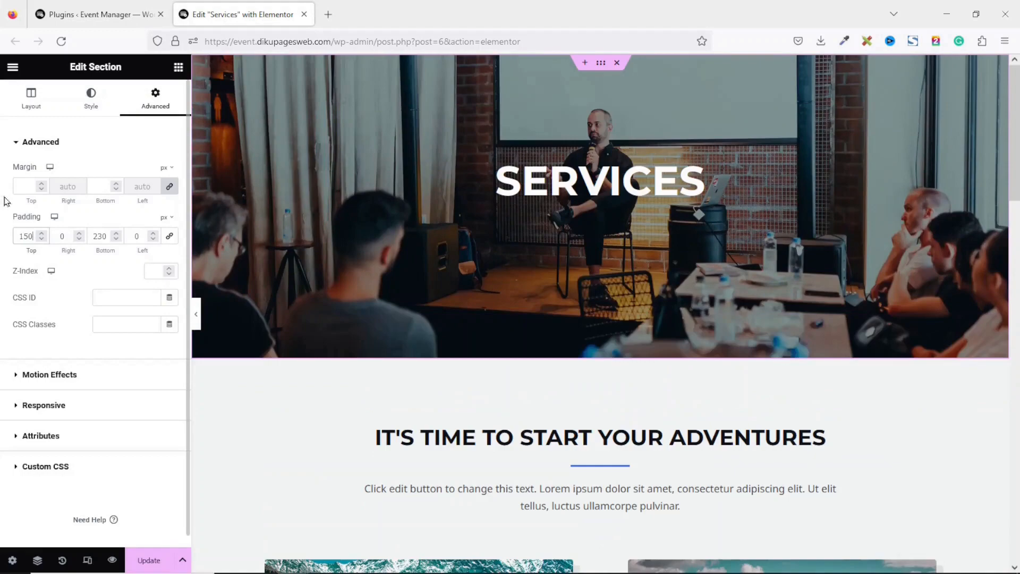
key("Tab")
key("Tab")
type("150")
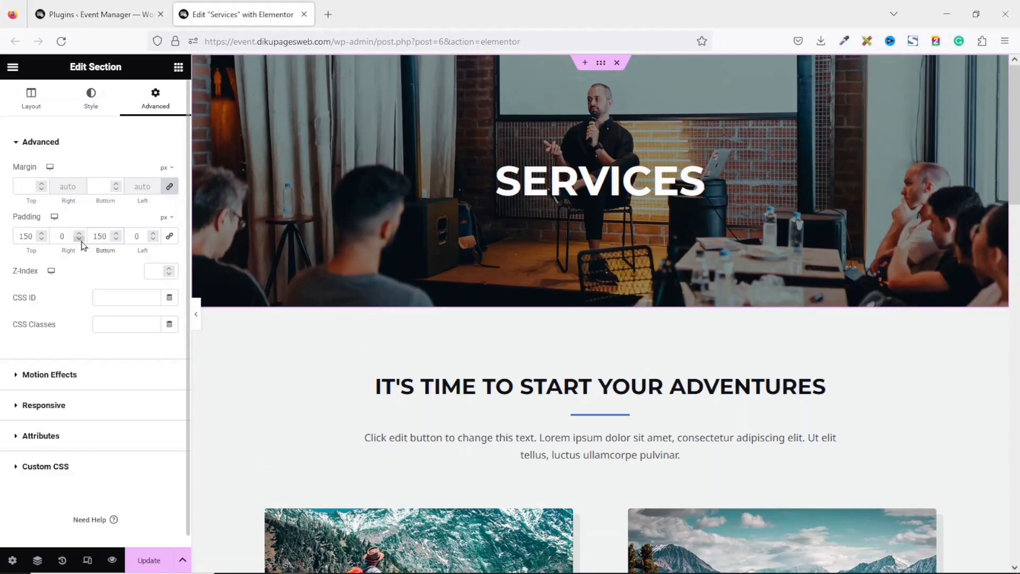
Paste 'Welcome to Event Manager - Your Ultimate Event Planning Partner' over the section heading
left_click(558, 388)
left_click_drag(133, 193, 2, 195)
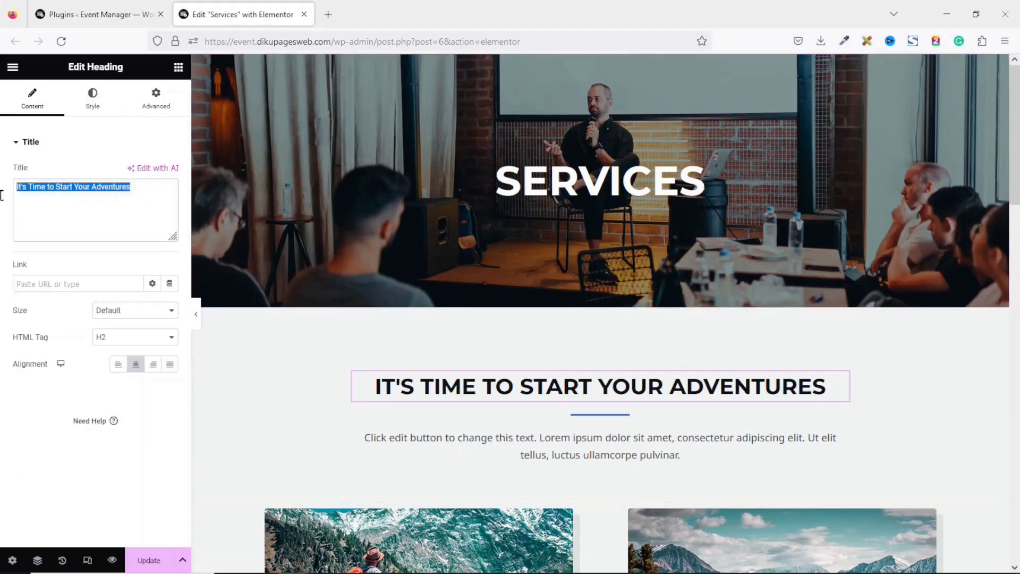
type("Welcome to Event Manager - Your Ultimate Event Planning Partner")
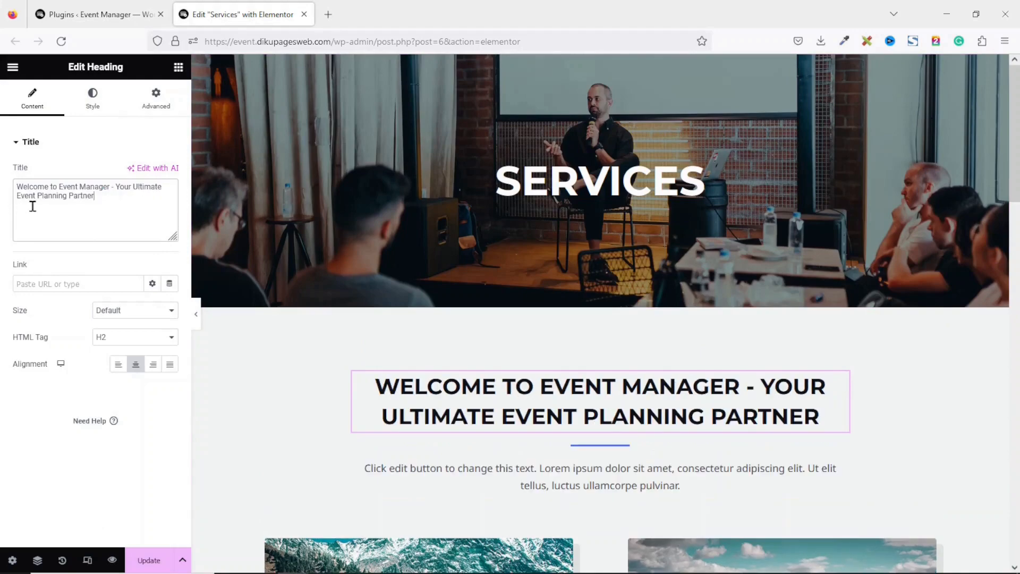
scroll(600, 308, "down", 4)
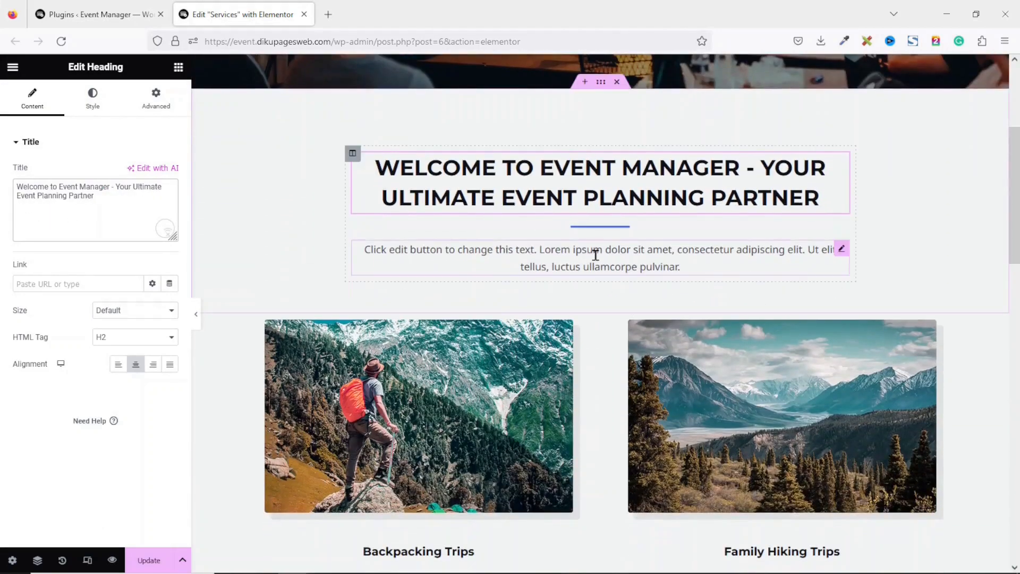
Replace the placeholder paragraph beneath with 'Check out our below:'
left_click(596, 255)
left_click_drag(150, 336, 2, 231)
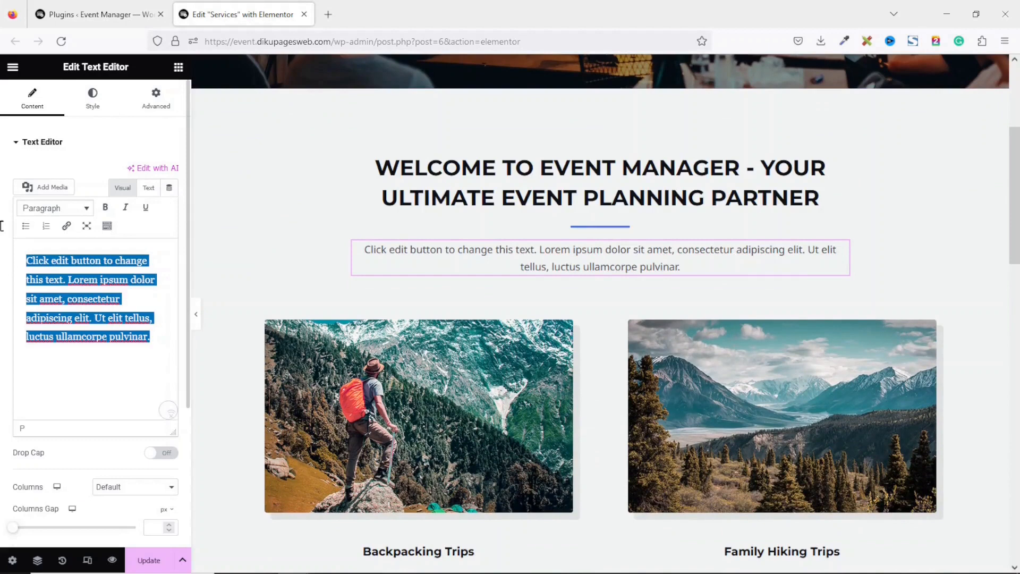
type("Check out")
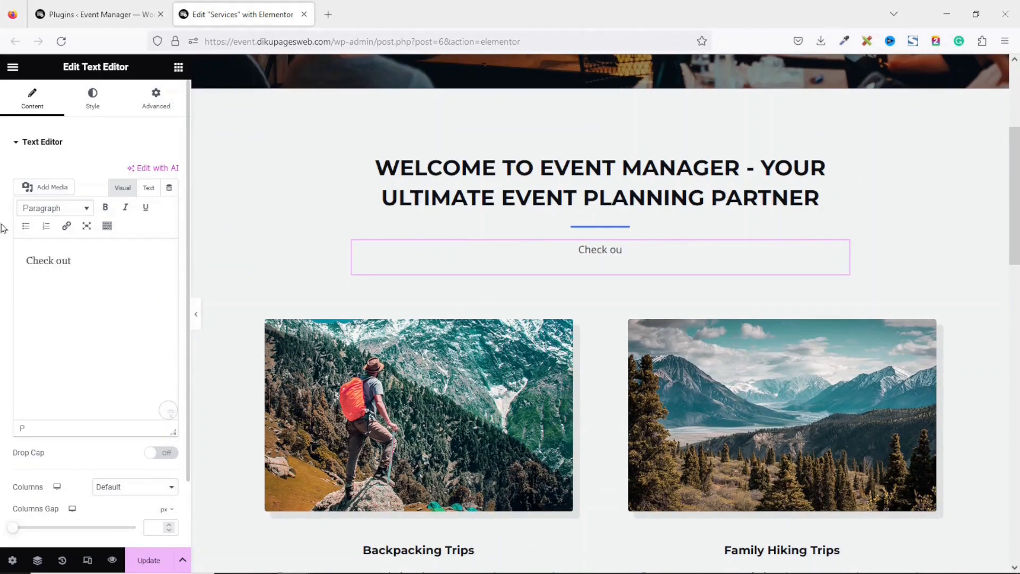
type(" our below:")
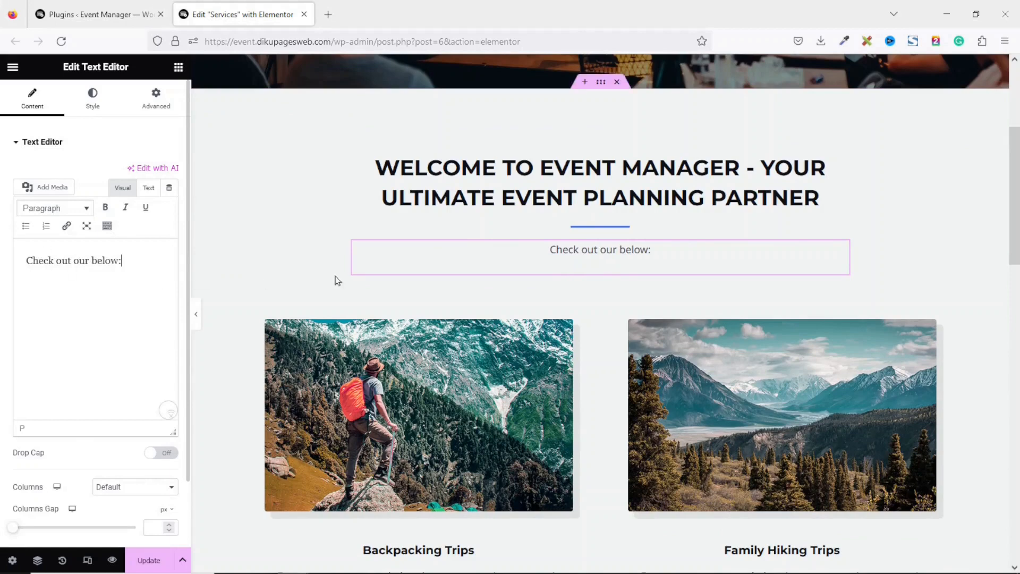
left_click_drag(1018, 160, 1019, 211)
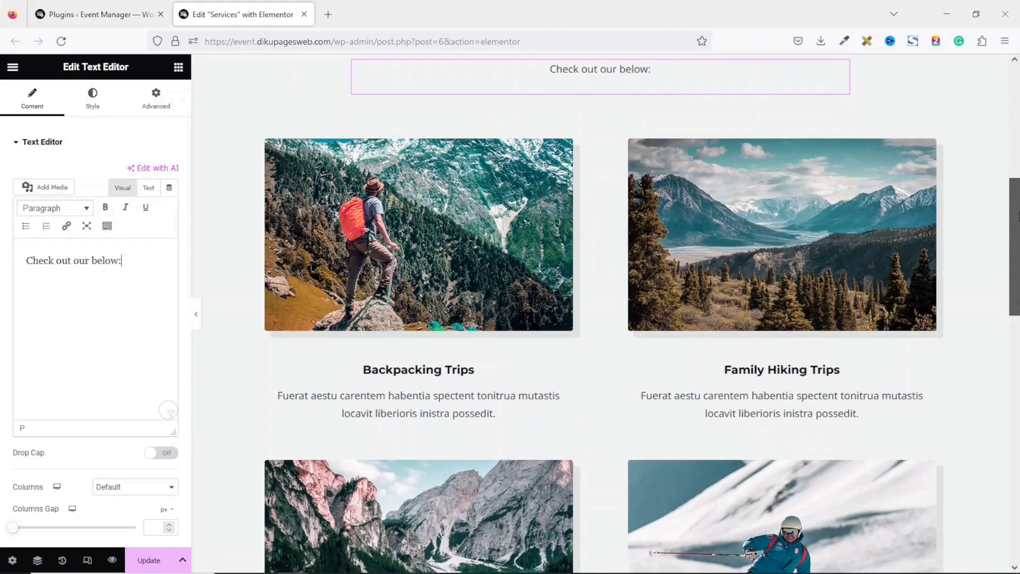
Retitle the Backpacking Trips card 'Wedding Planning' and paste the fairy-tale wedding description
left_click(424, 375)
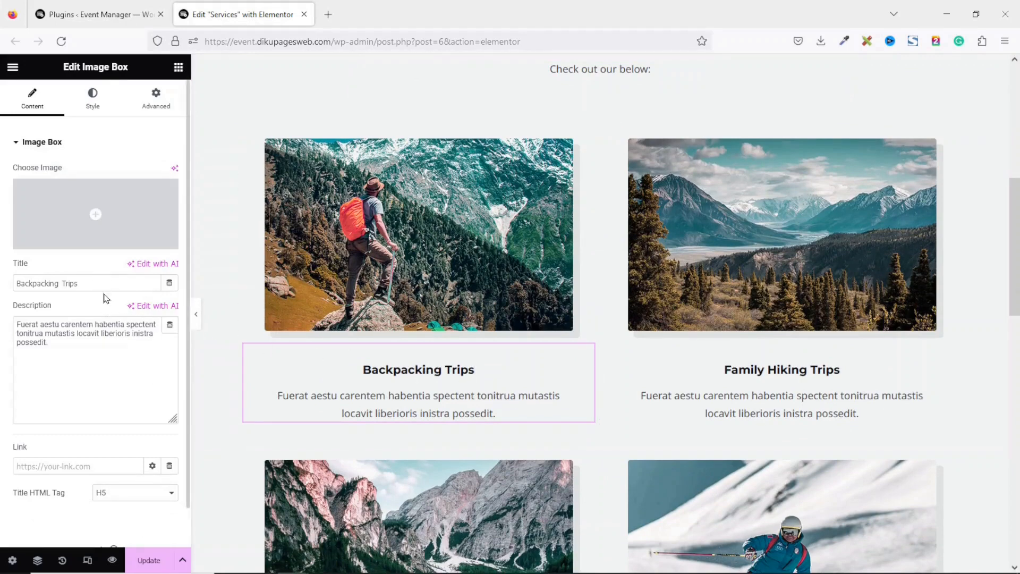
left_click_drag(103, 282, 3, 275)
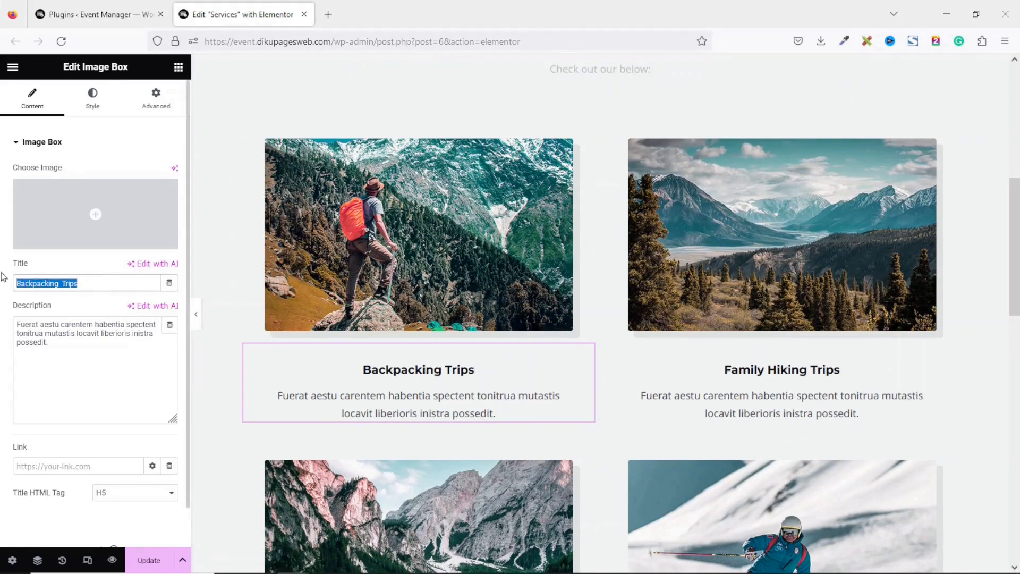
type("Wedding Planning")
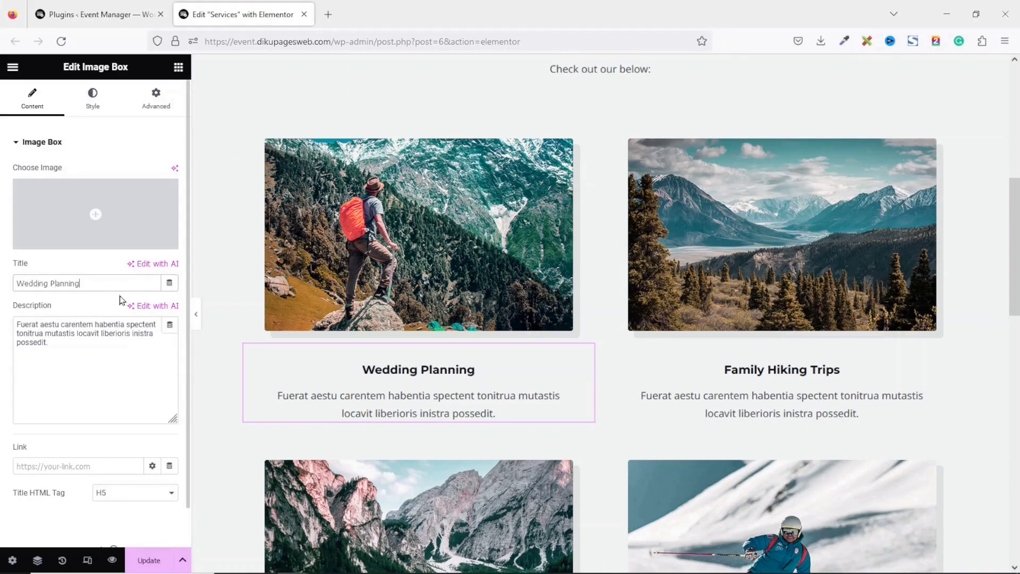
left_click_drag(91, 347, 2, 307)
type("Your special day deserves the best. We create fairy tale weddings that reflect your love story.")
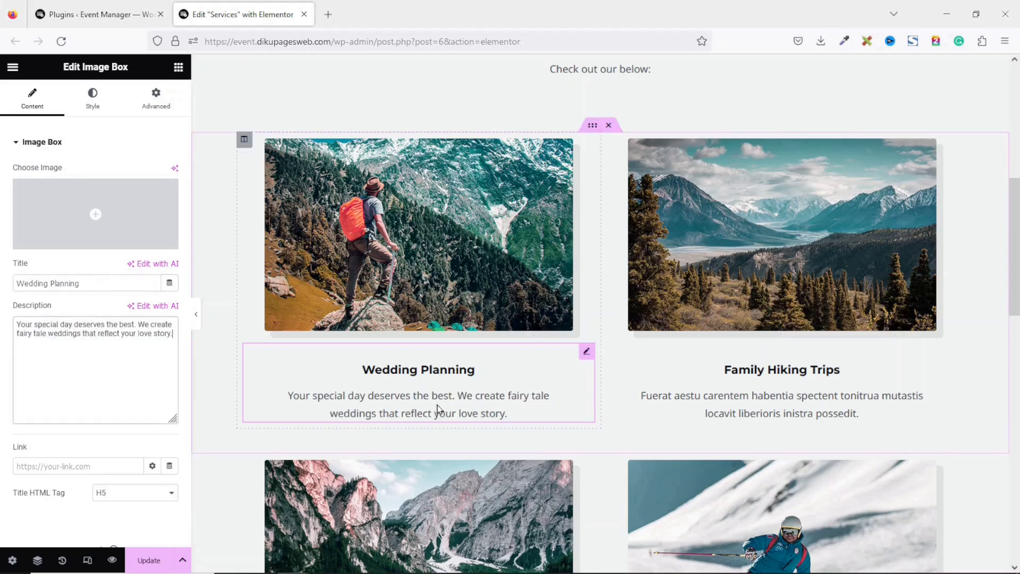
left_click(437, 247)
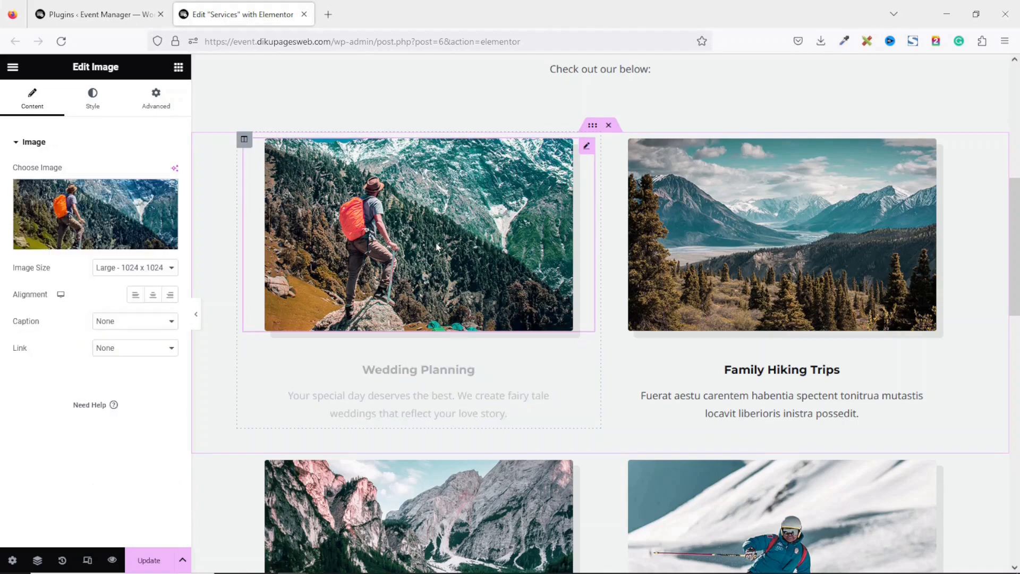
Upload the wedding, corporate, birthday and private event photos into the media library
left_click(112, 236)
key("alt+Tab")
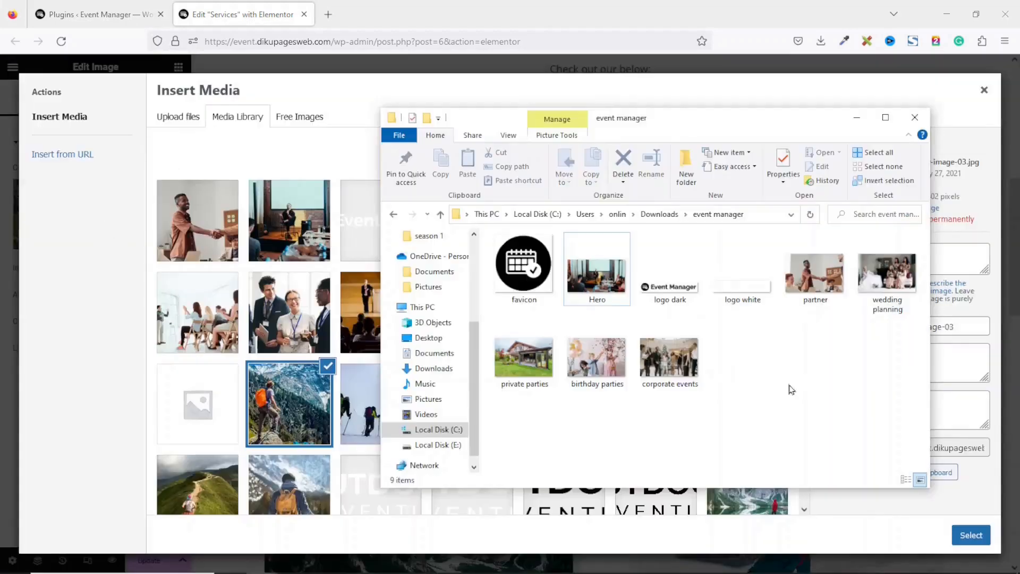
left_click_drag(766, 366, 494, 365)
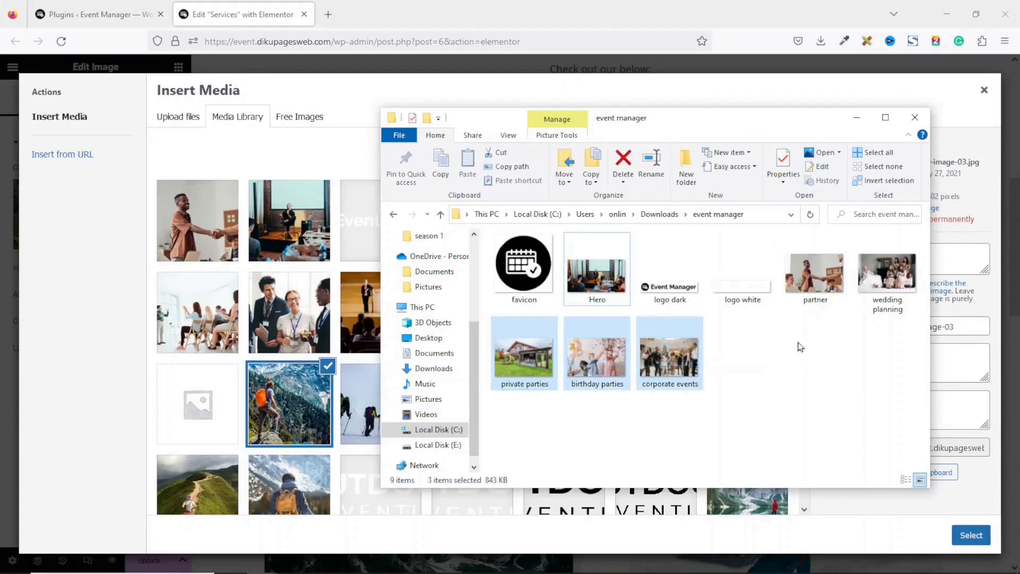
left_click(894, 282, "ctrl")
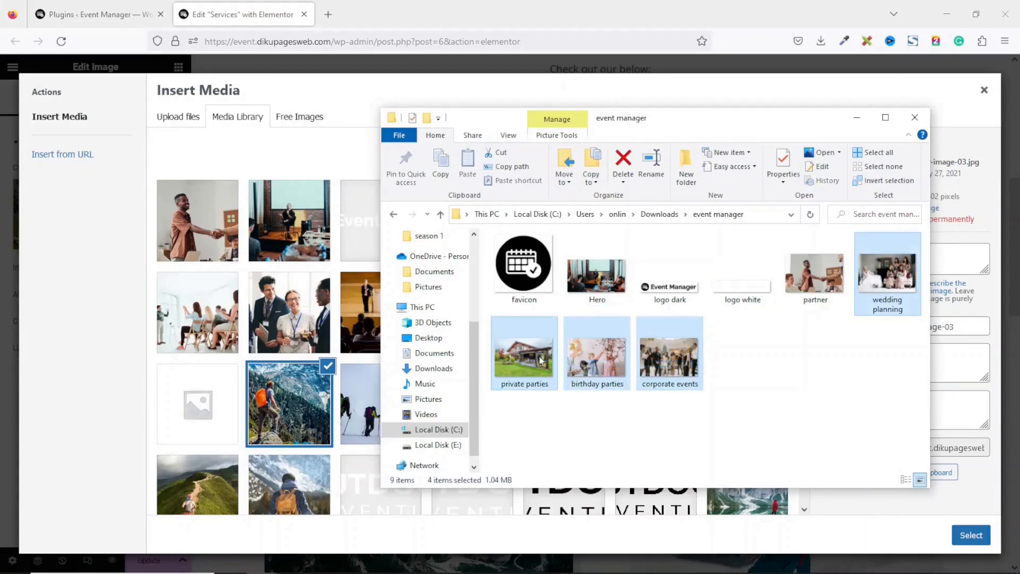
left_click_drag(523, 361, 215, 293)
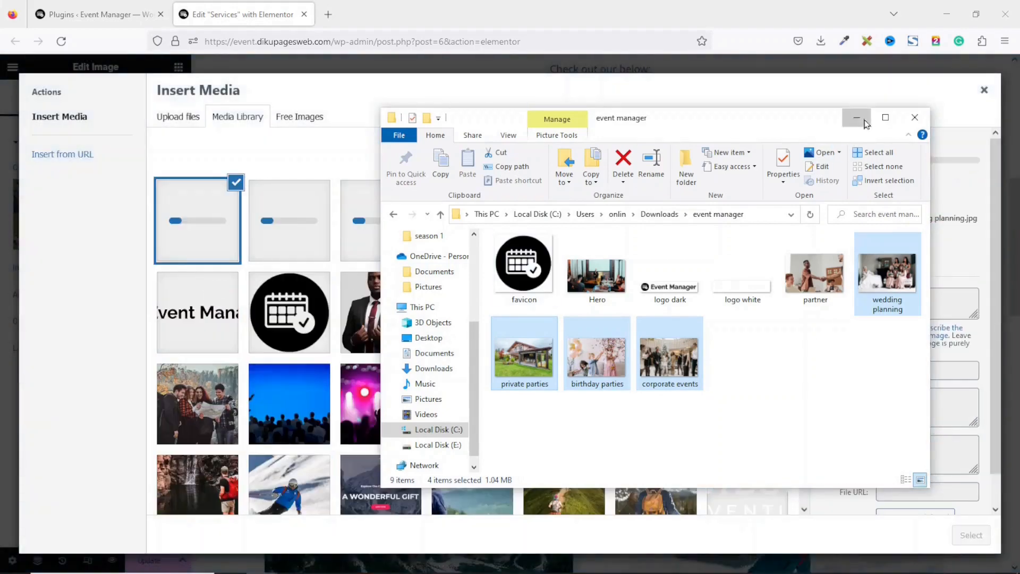
Place the wedding photo in the first card and review the four event cards
left_click(860, 117)
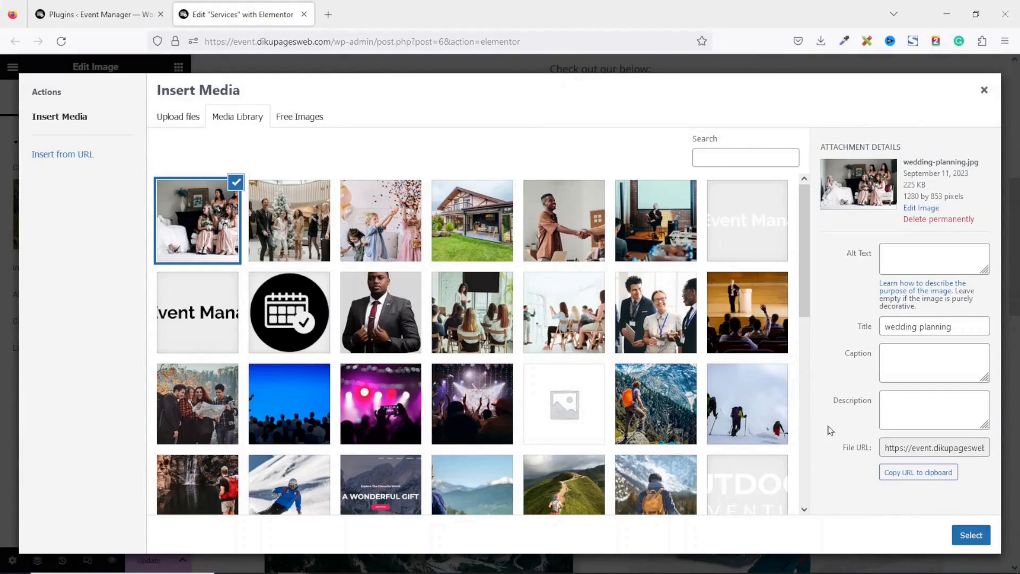
left_click(954, 532)
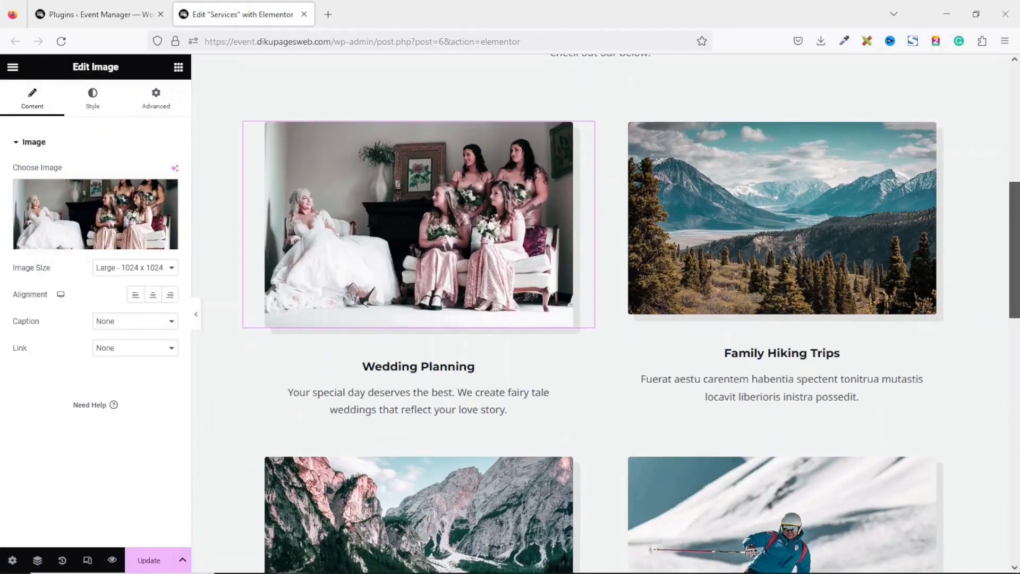
scroll(850, 345, "down", 3)
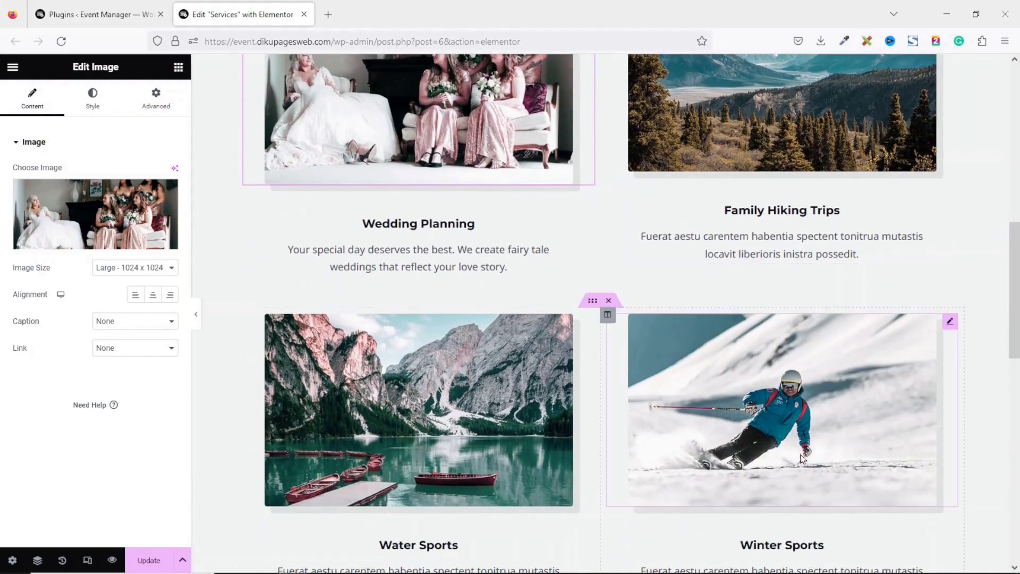
mouse_move(1015, 287)
left_mouse_down()
mouse_move(1015, 382)
mouse_move(1015, 276)
left_mouse_up()
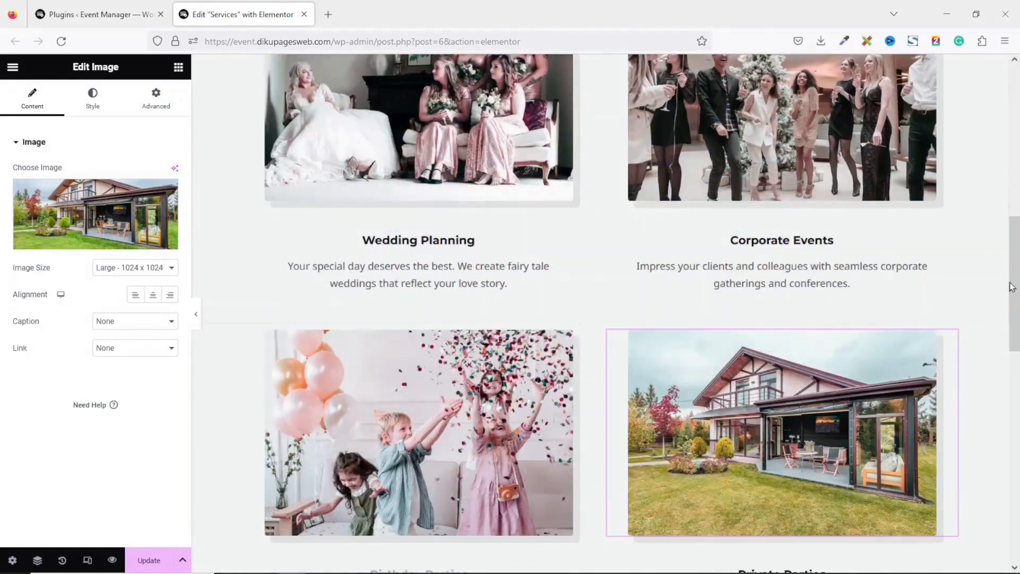
scroll(1012, 287, "up", 3)
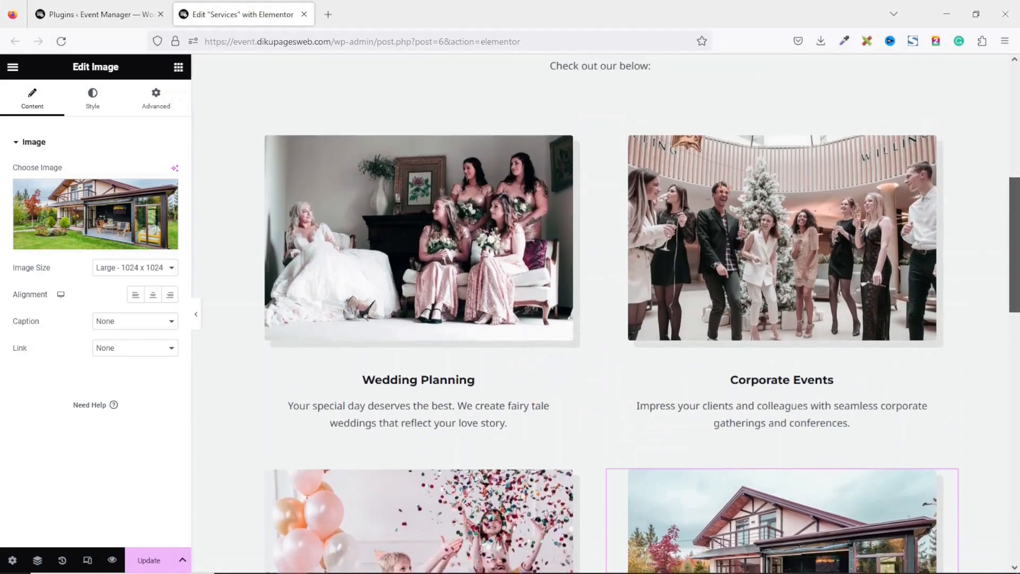
scroll(763, 214, "down", 3)
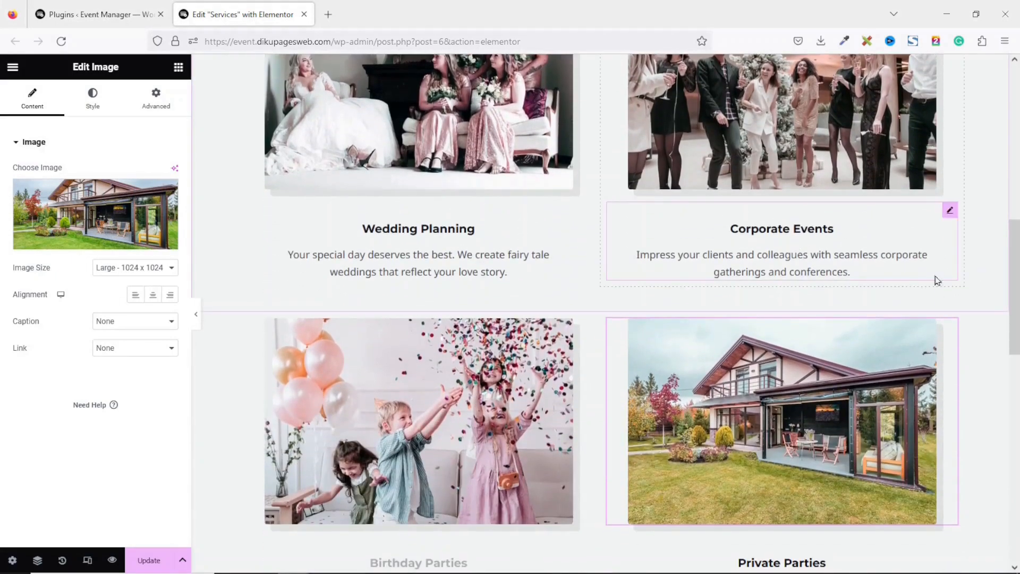
scroll(467, 318, "down", 3)
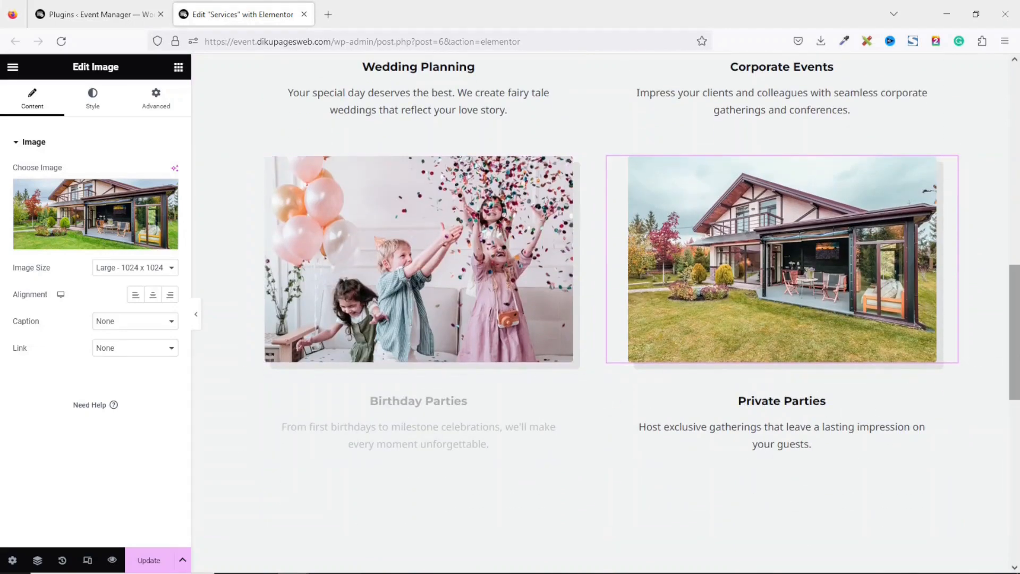
scroll(512, 359, "down", 7)
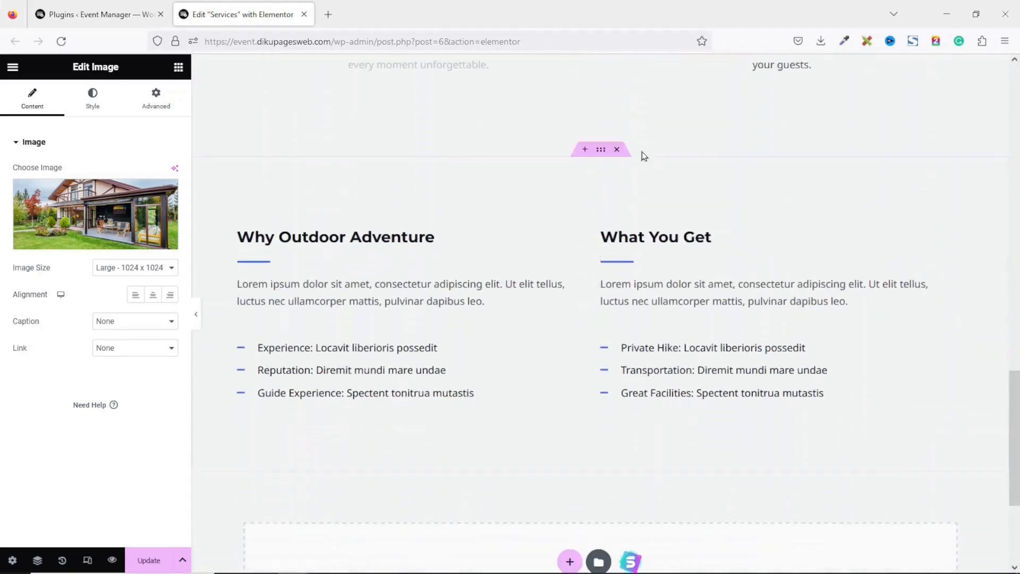
scroll(640, 144, "down", 1)
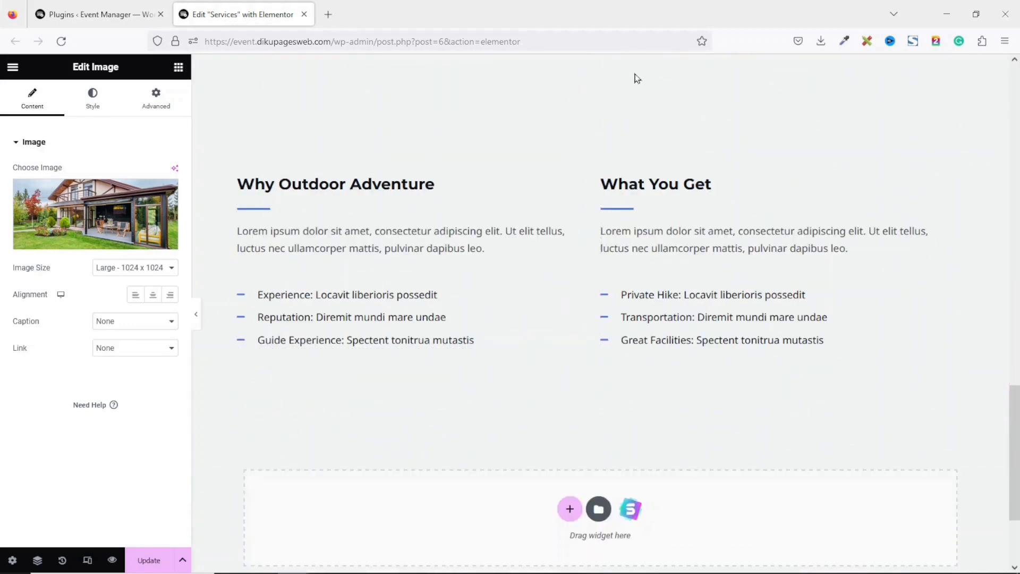
Delete the Why Outdoor Adventure section, update the Services page and scroll its preview
left_click(616, 97)
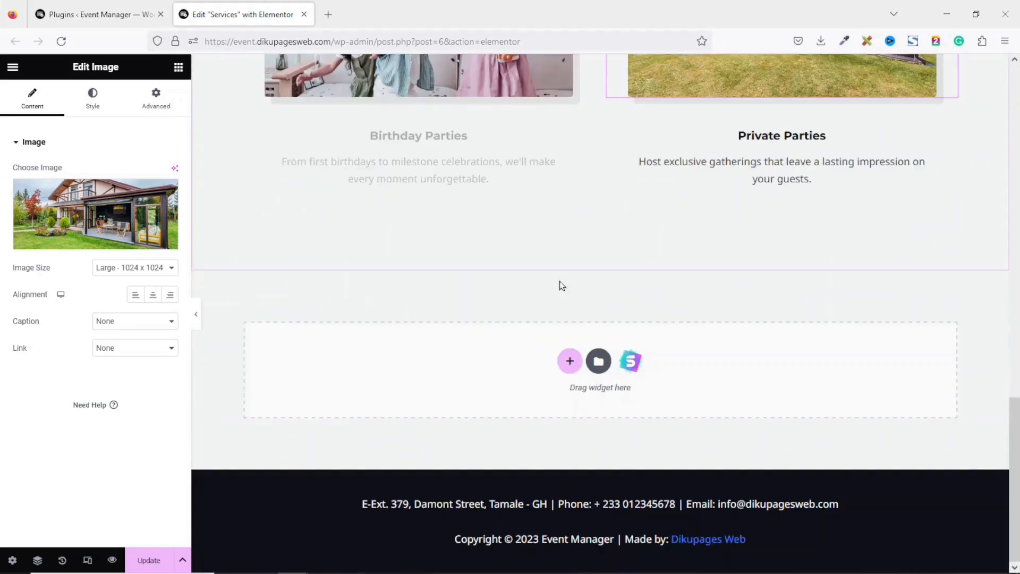
left_click(145, 569)
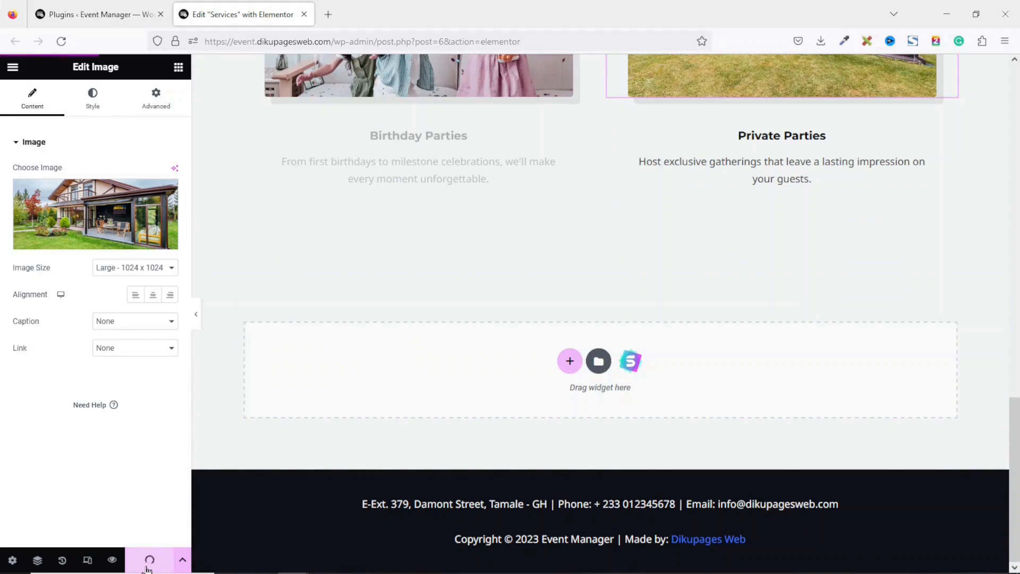
left_click(112, 561)
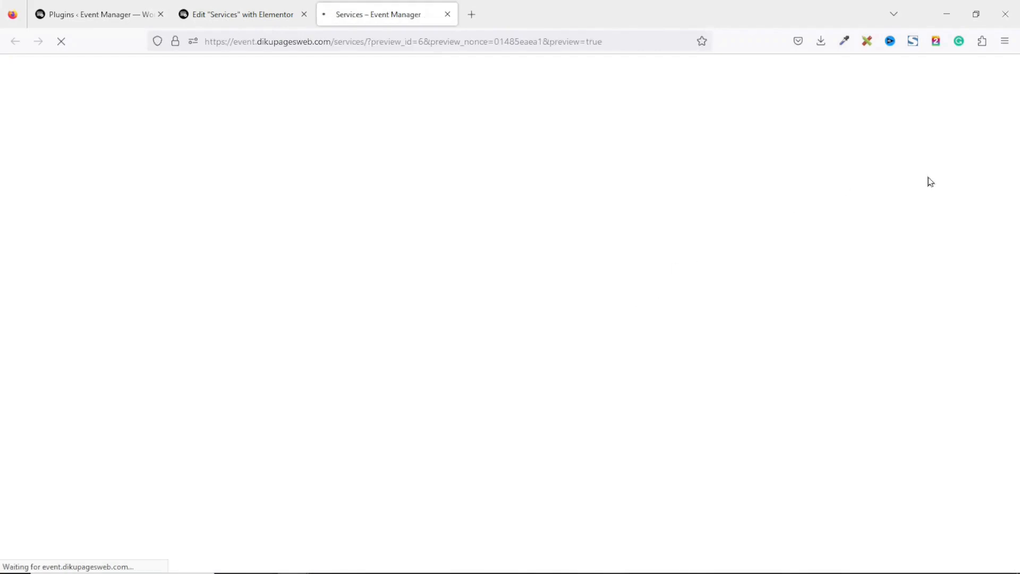
scroll(930, 181, "down", 10)
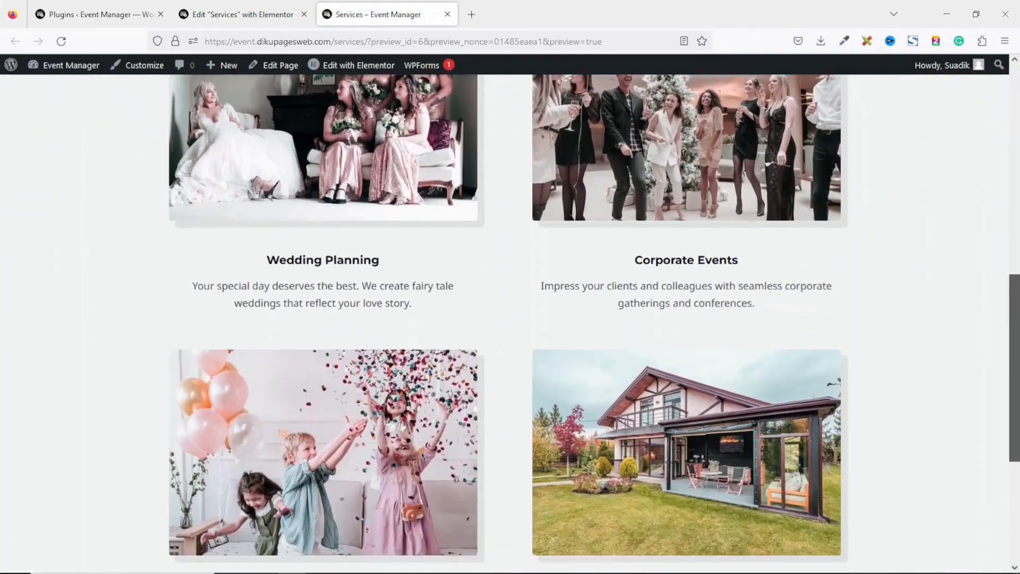
scroll(1016, 435, "down", 5)
left_click_drag(1015, 494, 1009, 52)
left_click_drag(1012, 142, 1011, 109)
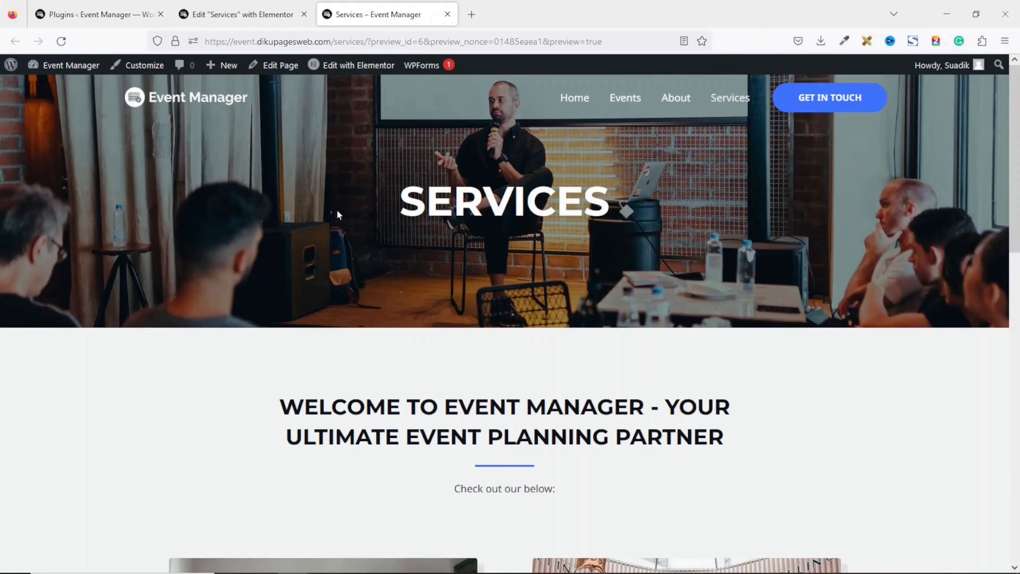
Open the Contact page in Elementor and set the Hero photo as the banner background
left_click(844, 101)
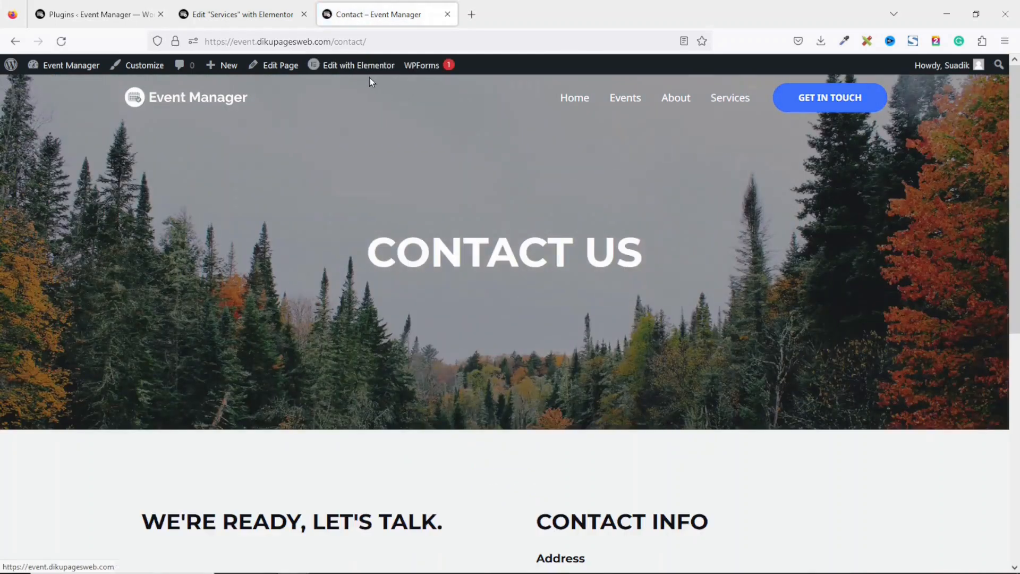
left_click(371, 76)
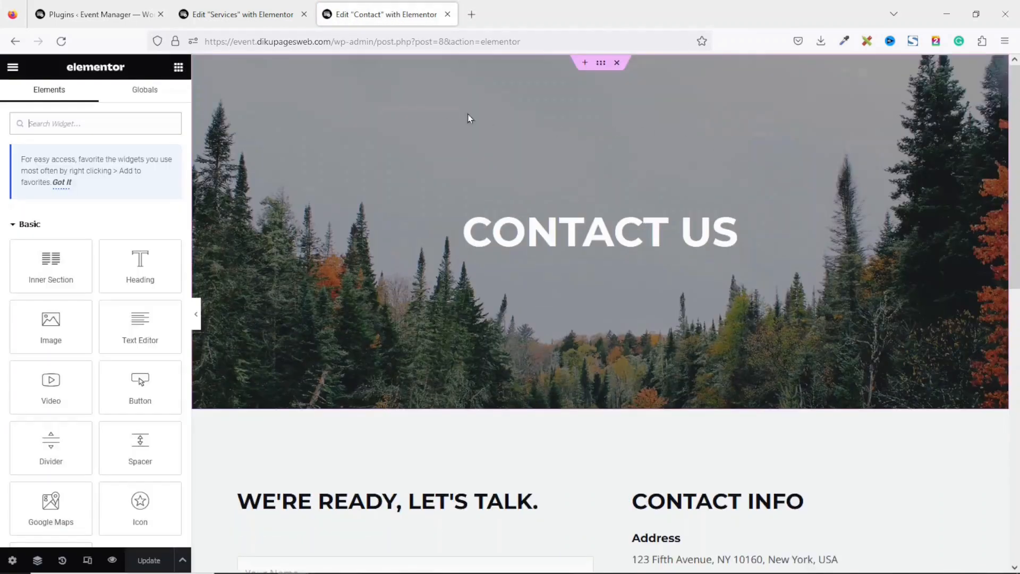
left_click(599, 66)
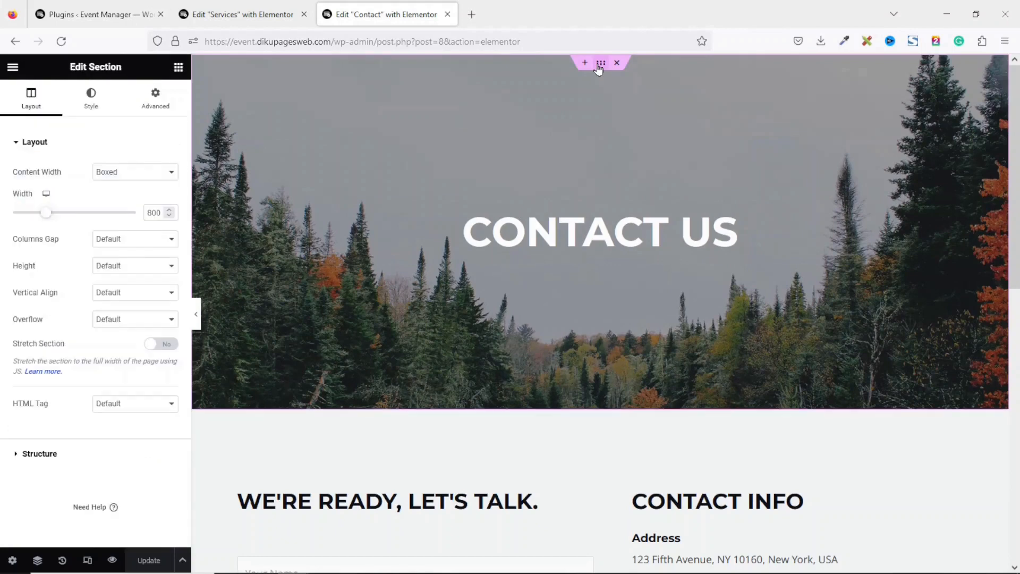
left_click(105, 105)
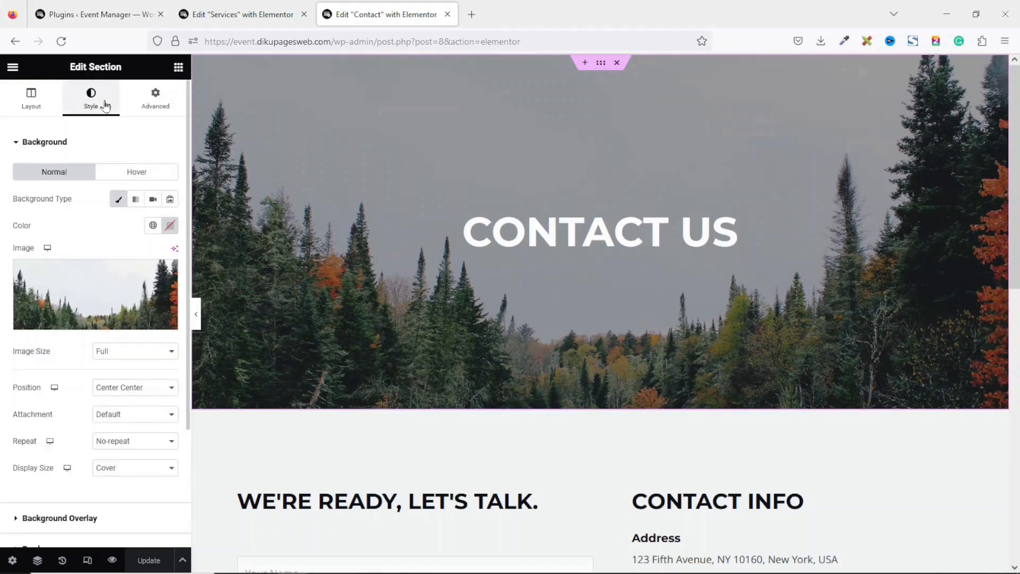
left_click(110, 298)
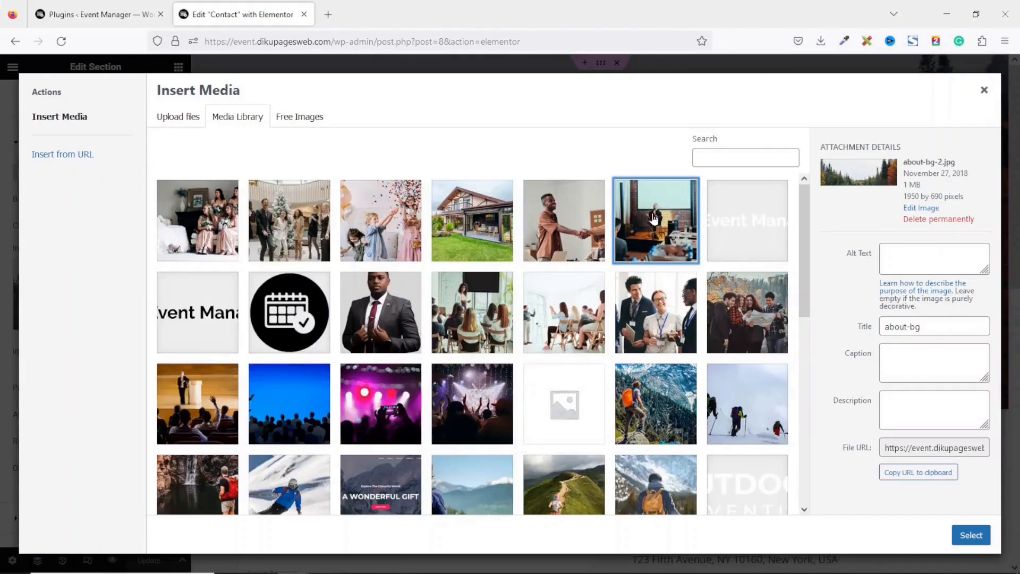
left_click(654, 219)
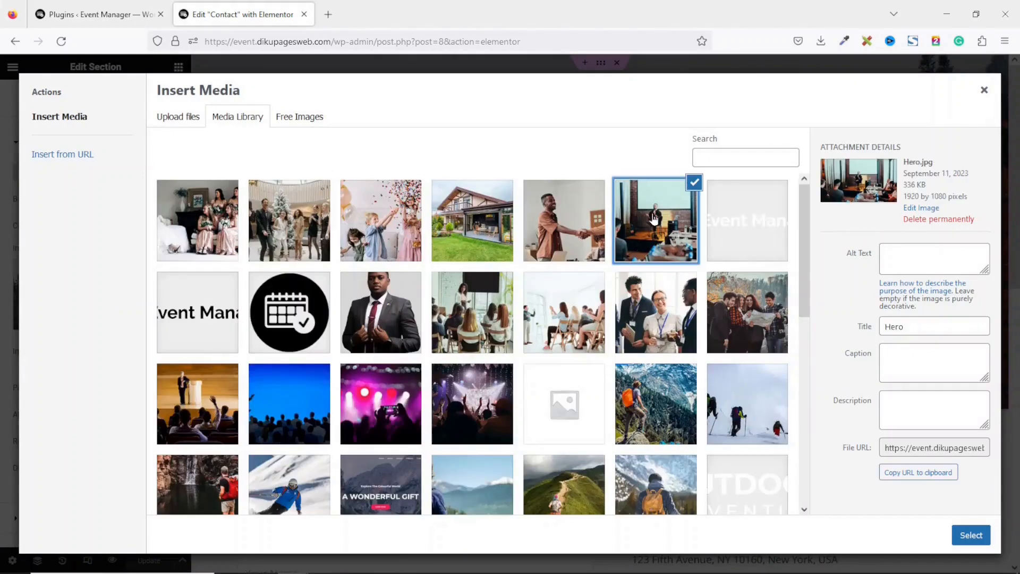
left_click(972, 536)
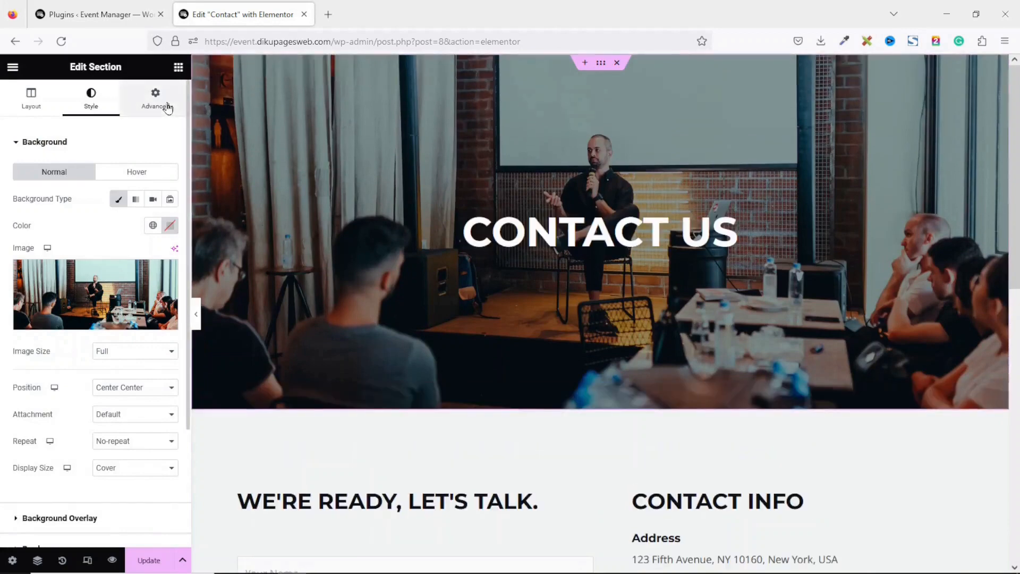
Reduce the Contact banner's top and bottom padding from 230 to 150
left_click(168, 107)
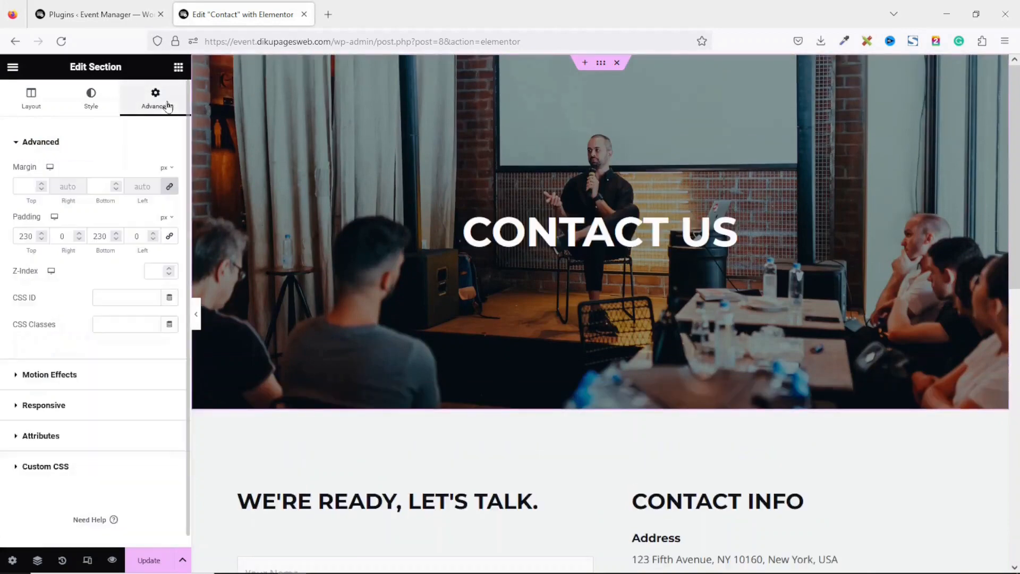
left_click_drag(35, 236, 1, 236)
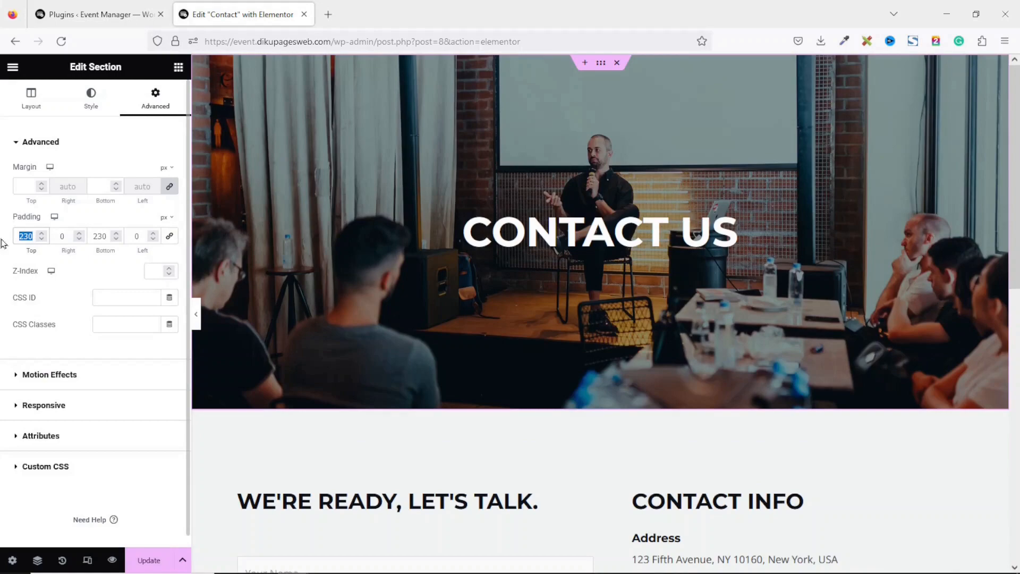
type("150")
key("Tab")
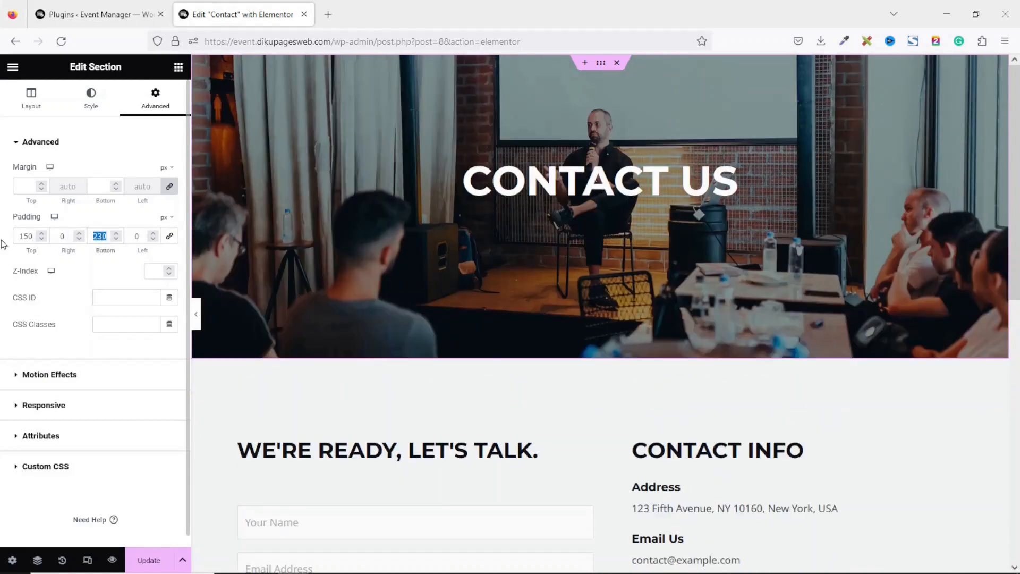
type("150")
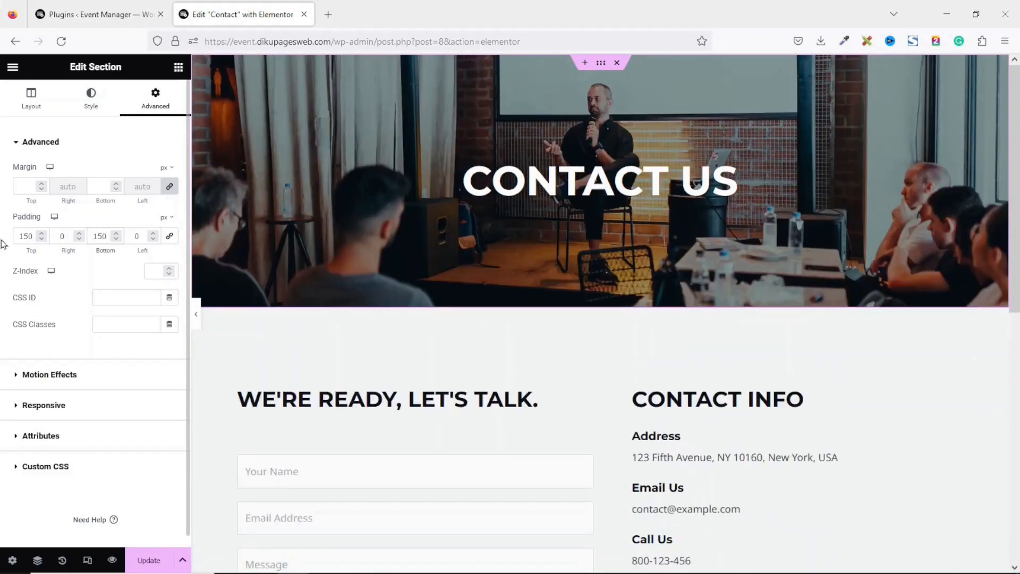
left_click_drag(1015, 188, 1016, 272)
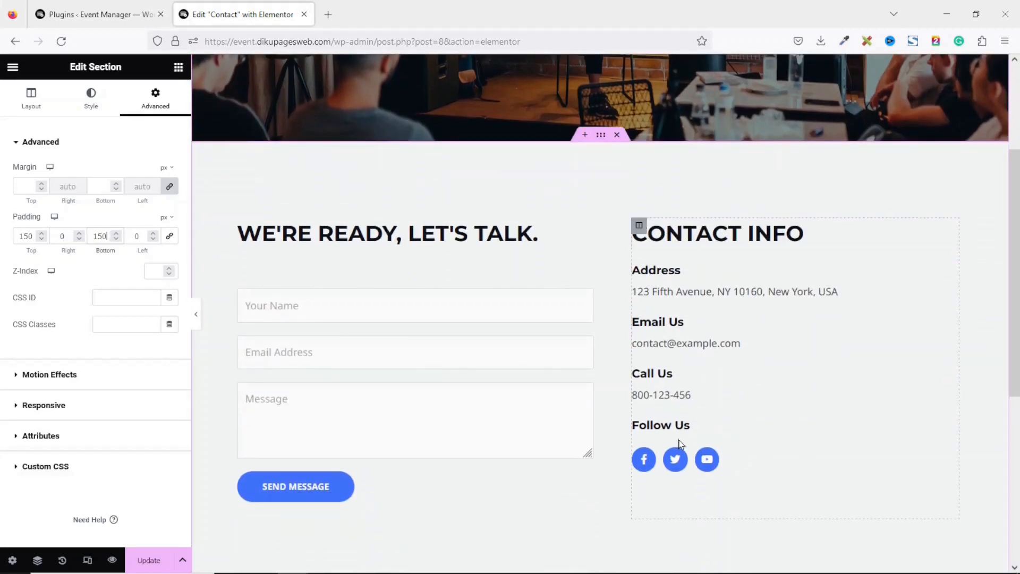
Replace the placeholder Address text with the business address copied from the footer
left_click(692, 287)
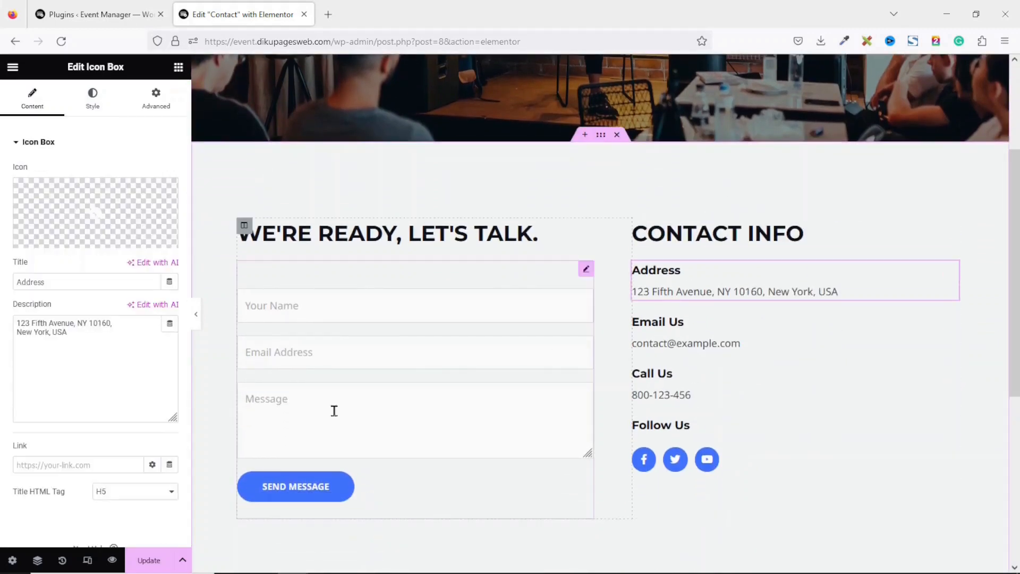
left_click_drag(119, 342, 2, 300)
left_click_drag(1013, 223, 1013, 395)
left_click_drag(361, 504, 547, 521)
key("ctrl+c")
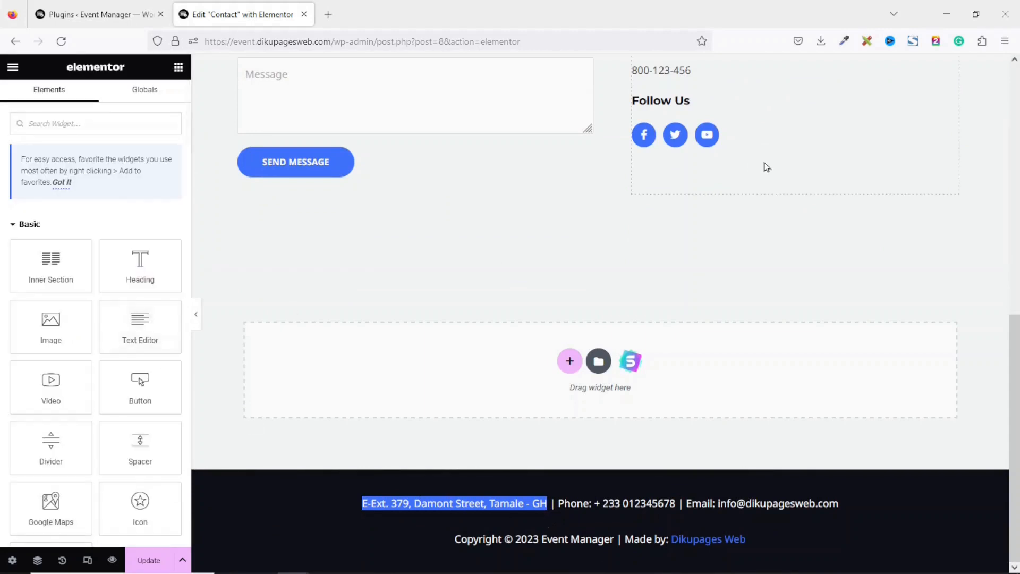
scroll(753, 170, "up", 5)
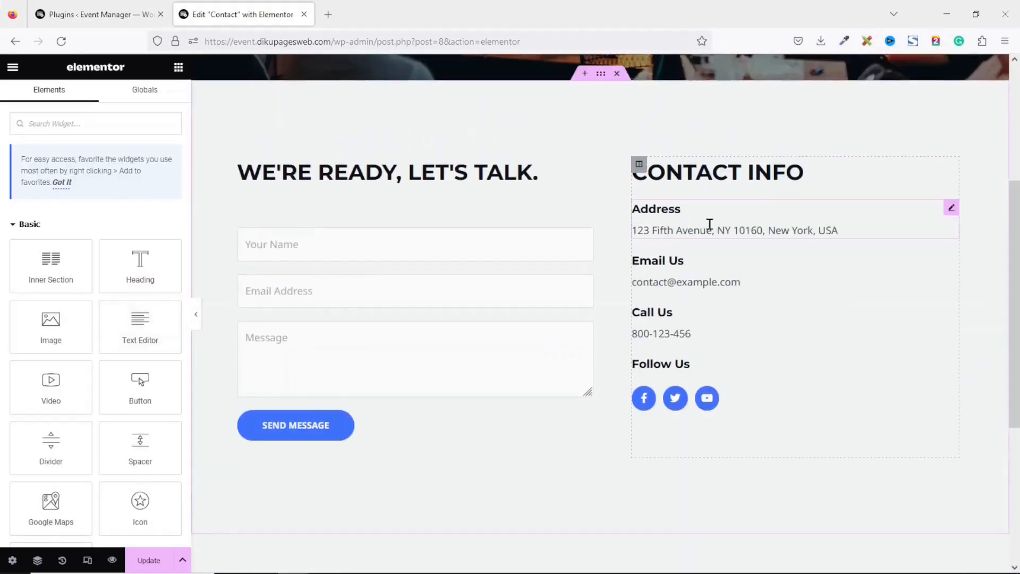
left_click(709, 225)
left_click_drag(95, 342, 1, 291)
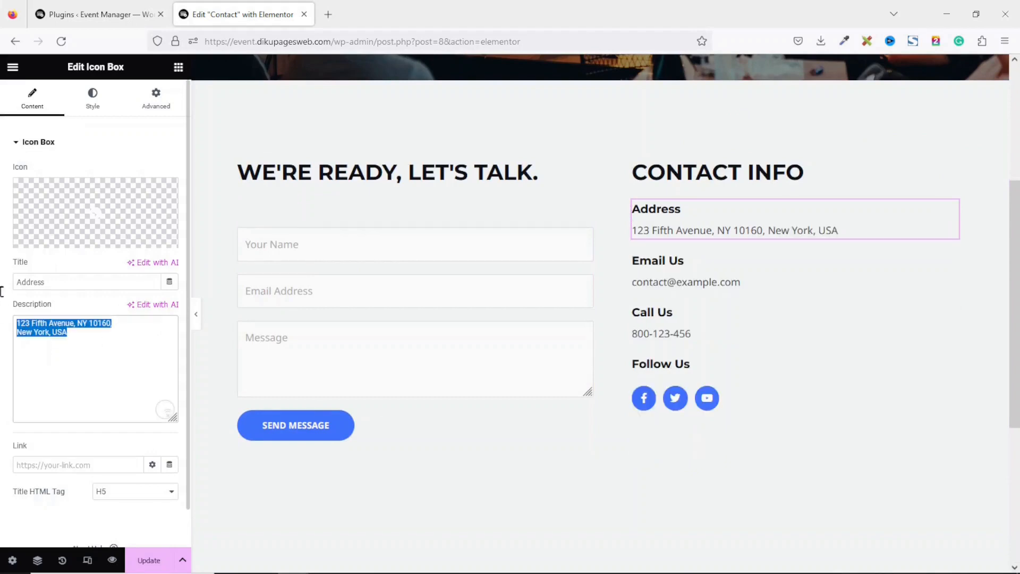
key("ctrl+v")
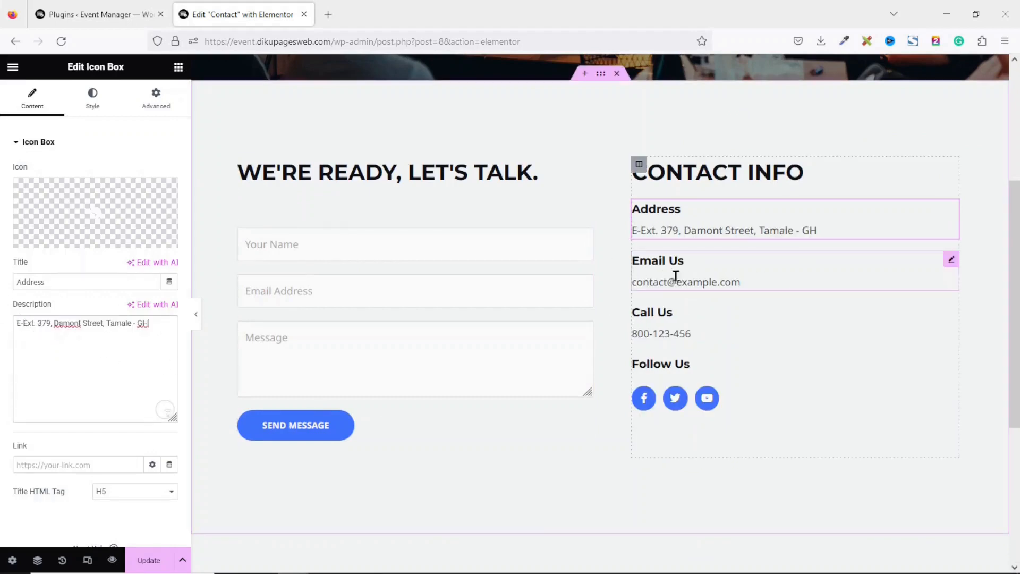
Replace the Email Us placeholder with the footer's e-mail address
left_click(1015, 520)
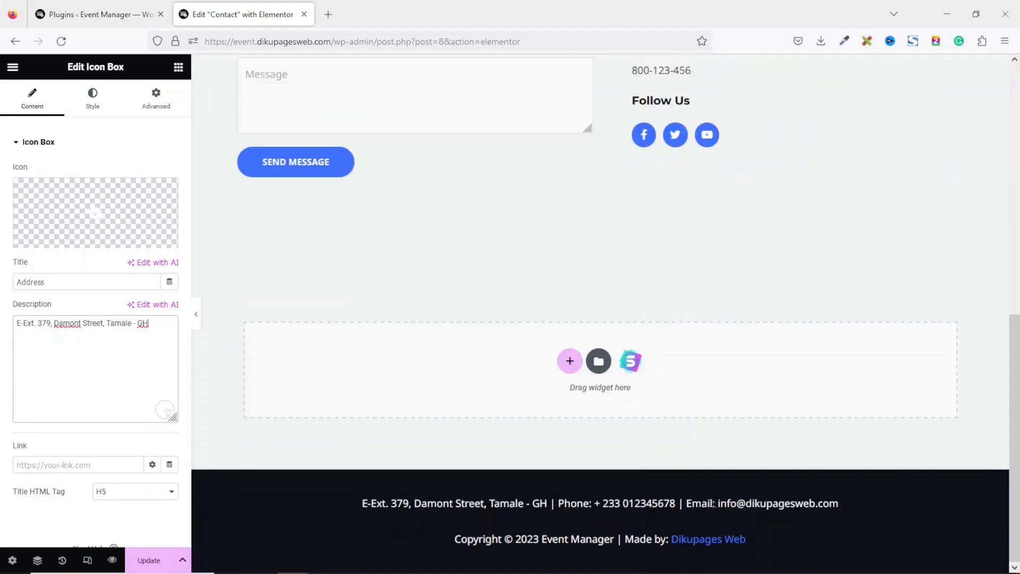
left_click_drag(716, 502, 850, 511)
key("ctrl+c")
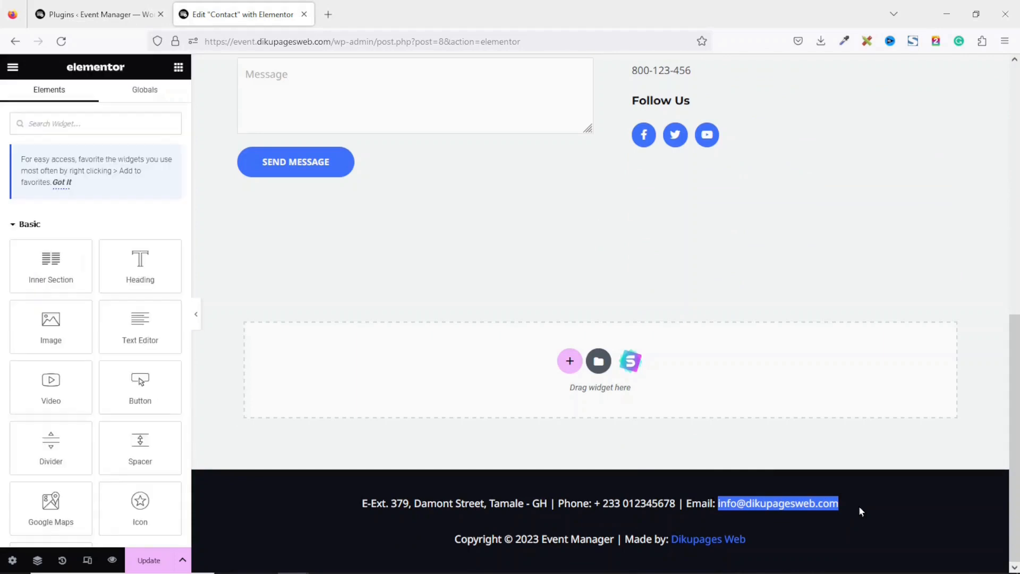
left_click_drag(1014, 369, 1001, 198)
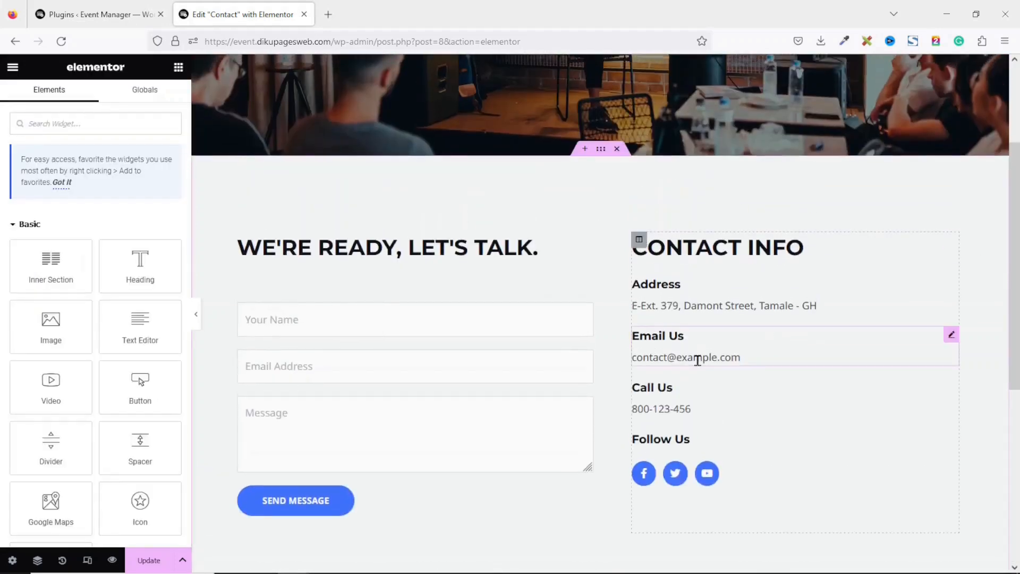
left_click(696, 359)
left_click_drag(109, 326, 1, 314)
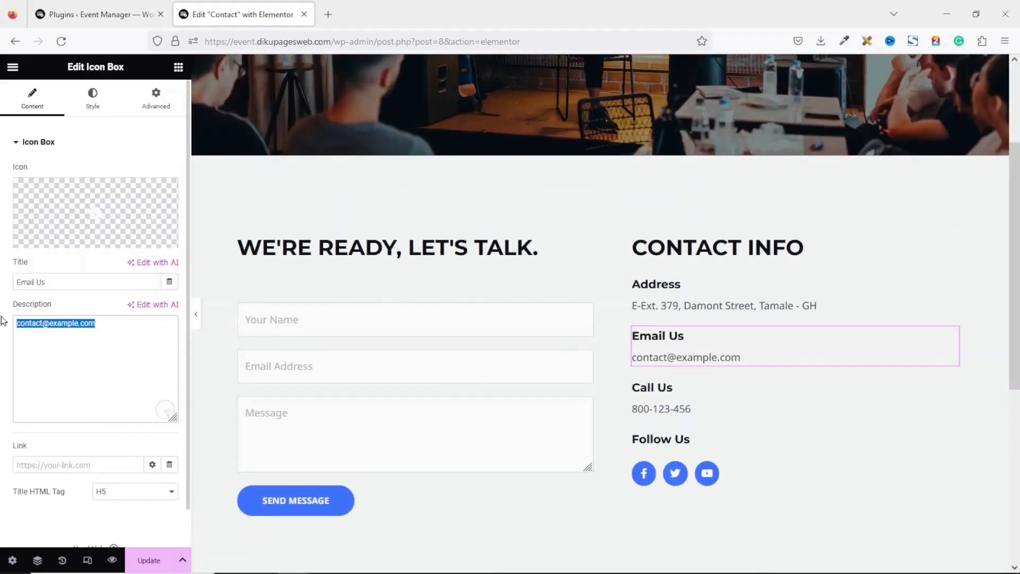
key("ctrl+v")
Replace the Call Us placeholder 800-123-456 with the footer's phone number
left_click_drag(1012, 340, 1008, 511)
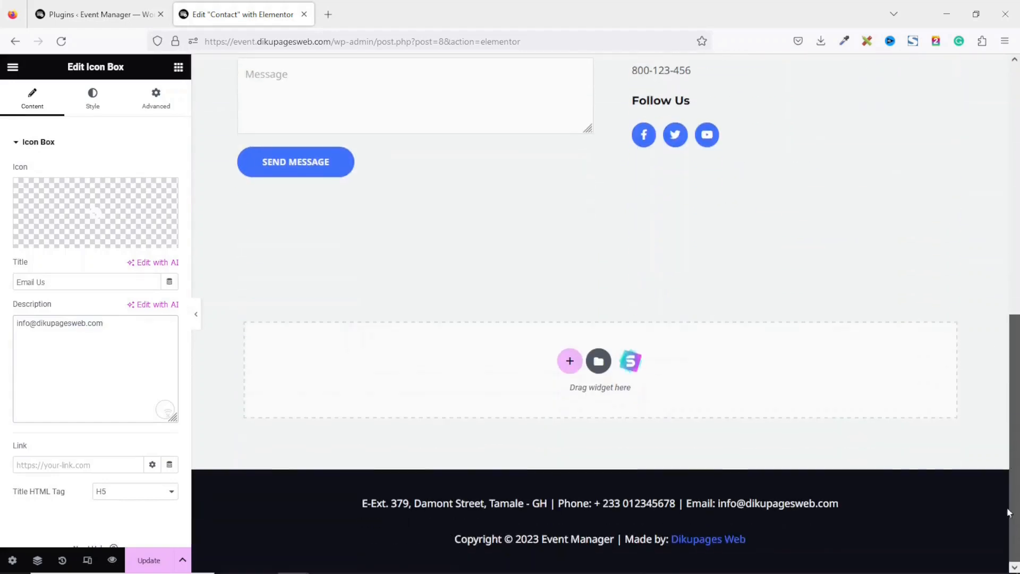
left_click_drag(597, 502, 670, 503)
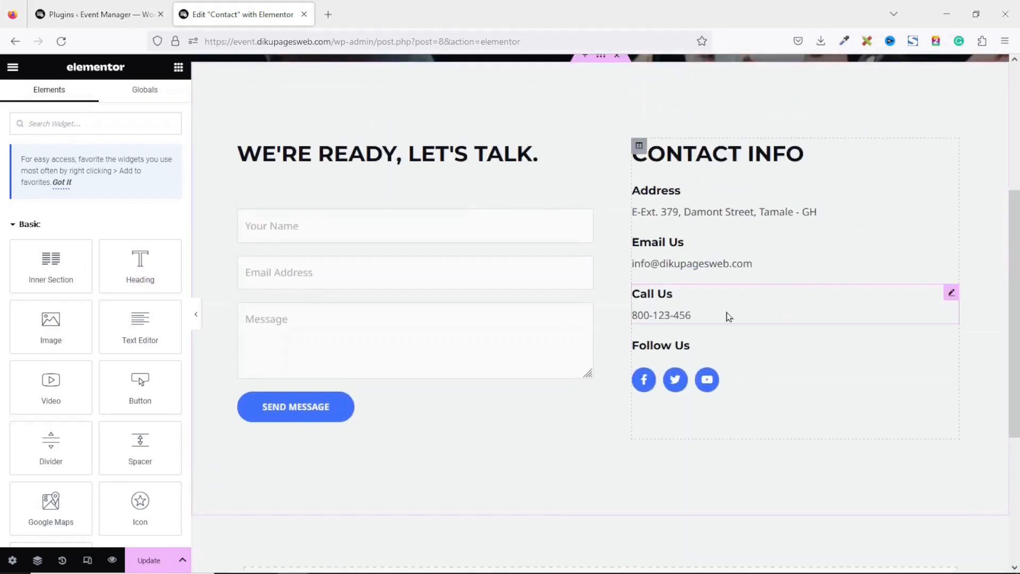
left_click(725, 313)
left_click_drag(17, 323, 60, 322)
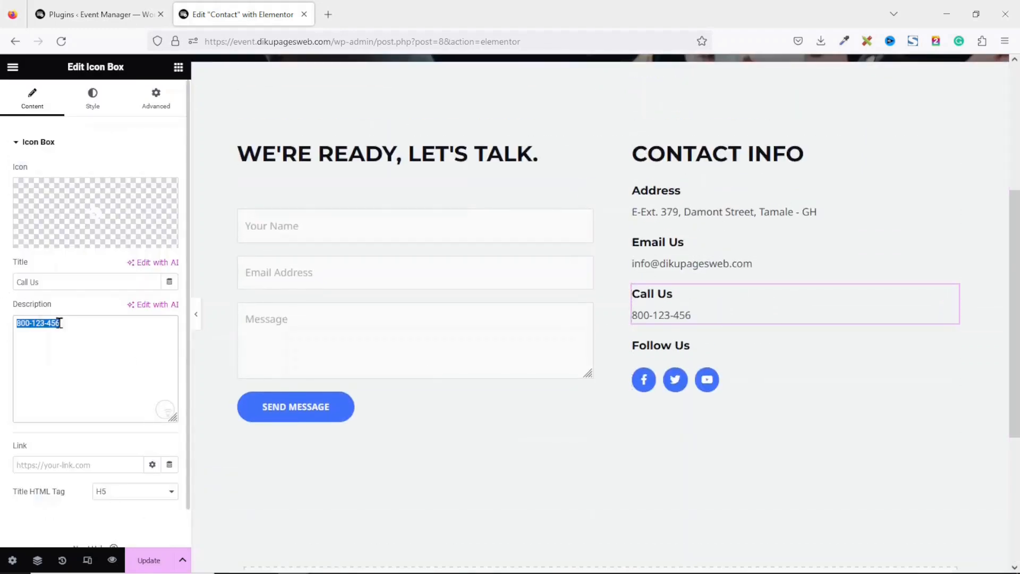
key("ctrl+v")
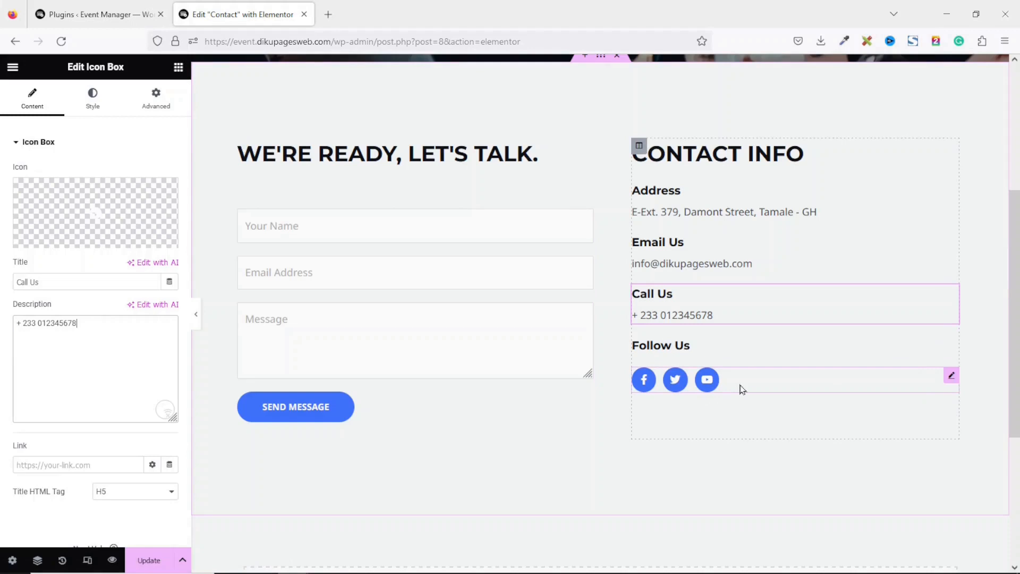
left_click(742, 390)
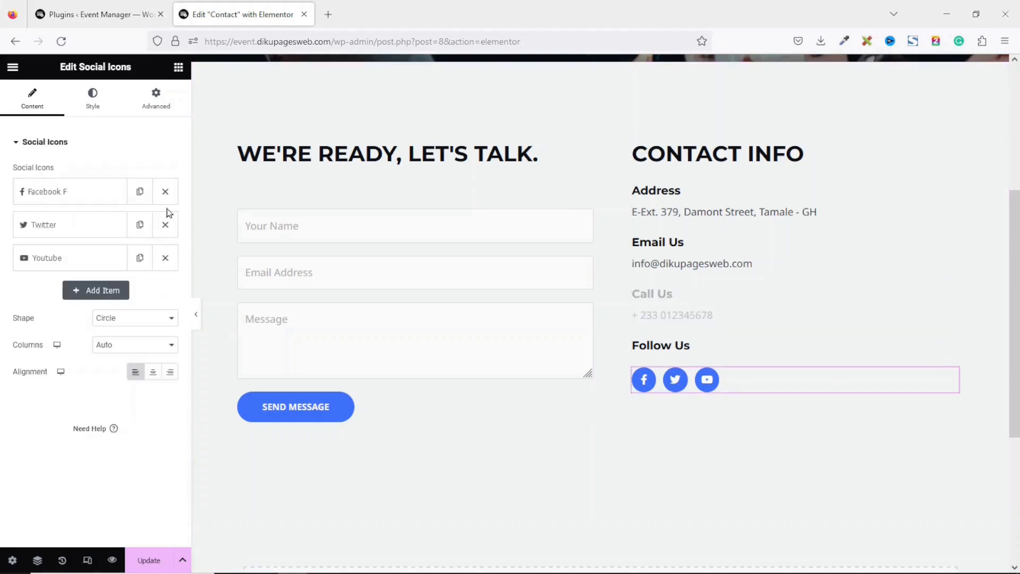
Replace the Facebook icon's '#' placeholder link with the business's facebook.com page URL
left_click(67, 192)
left_click_drag(69, 321, 2, 328)
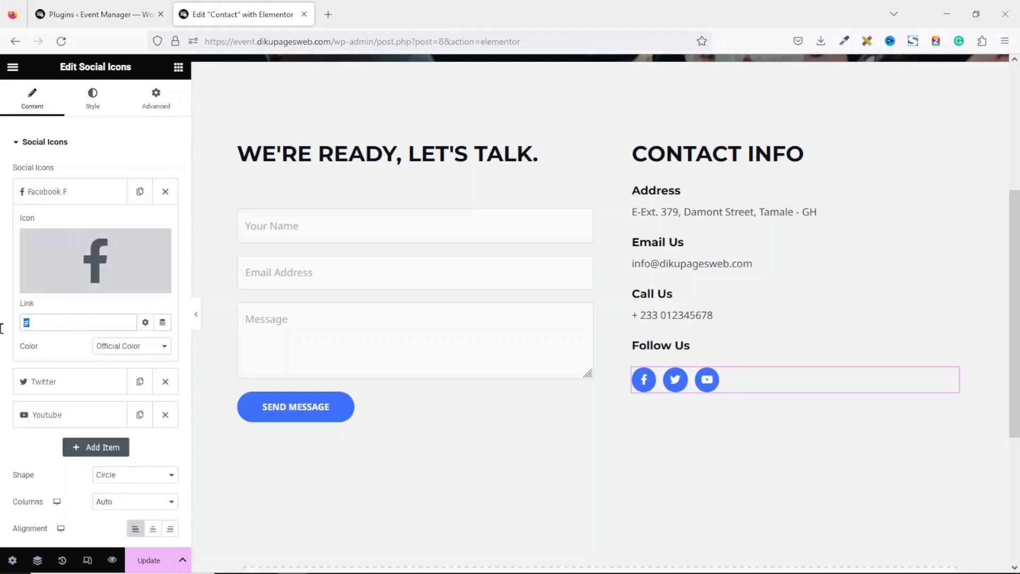
type("h")
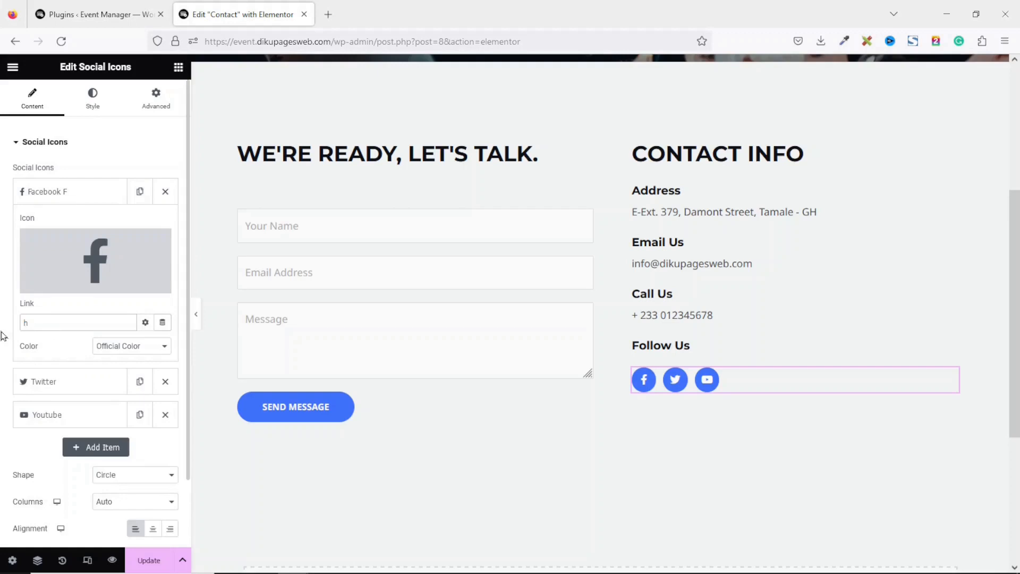
key("BackSpace")
type("h")
type("pages")
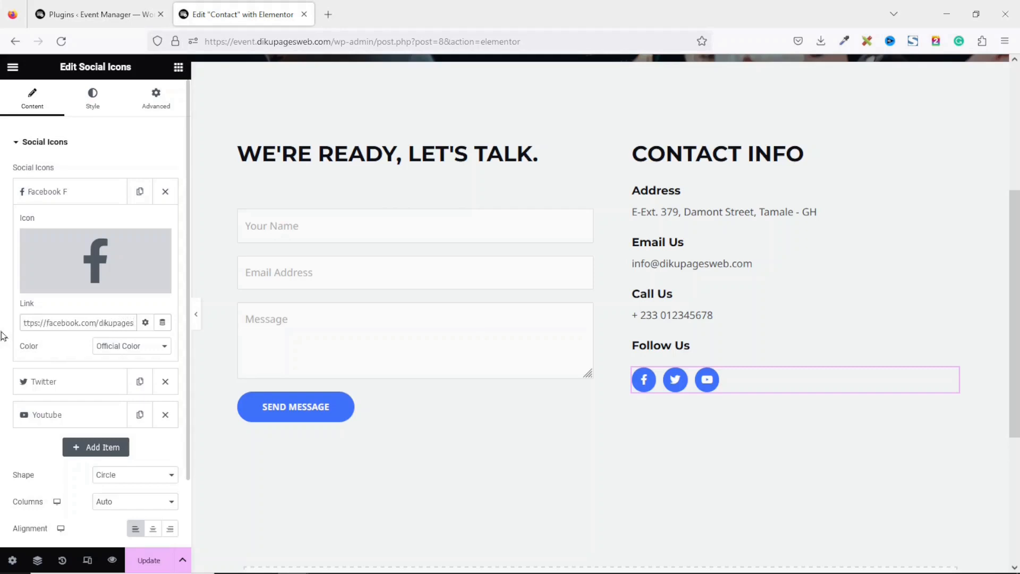
left_click(69, 192)
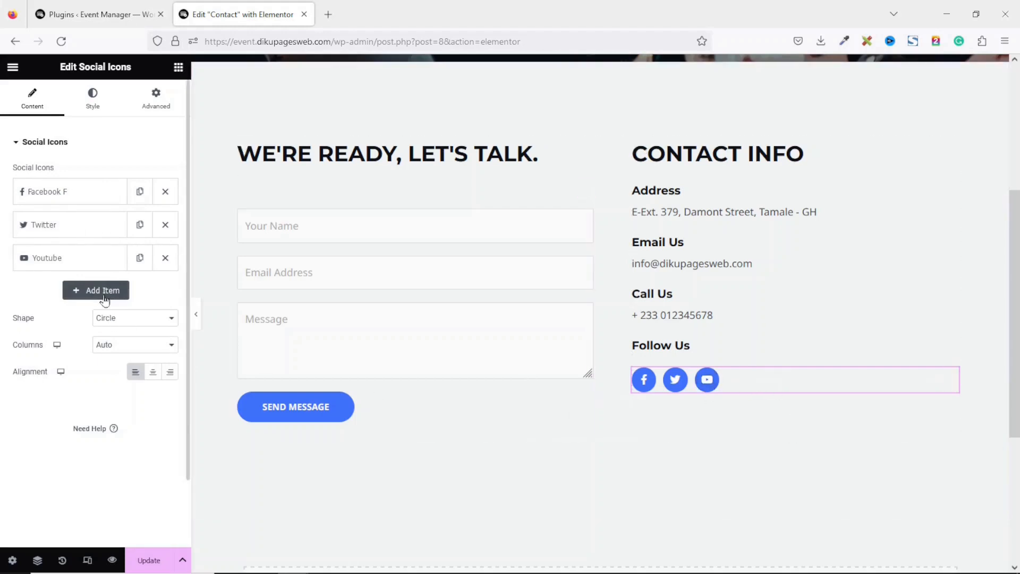
Add a new social icon and set it to LinkedIn by searching 'link' in the icon library
left_click(86, 293)
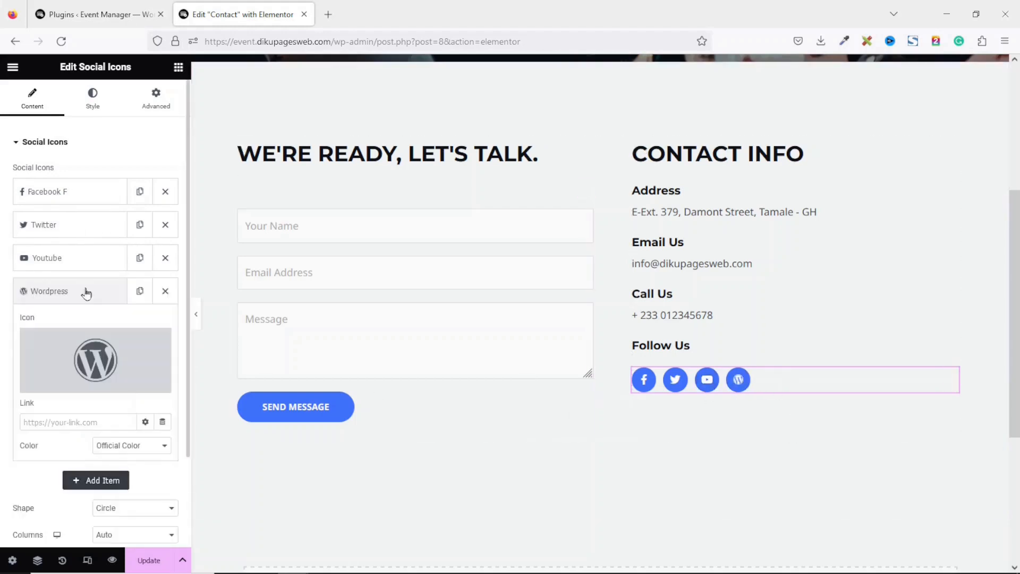
mouse_move(80, 357)
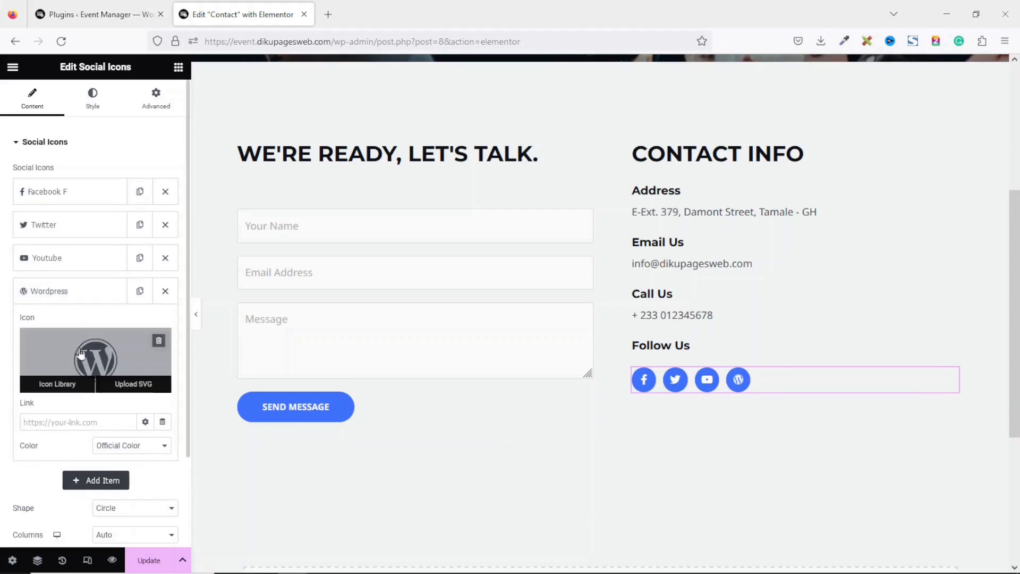
left_click(108, 357)
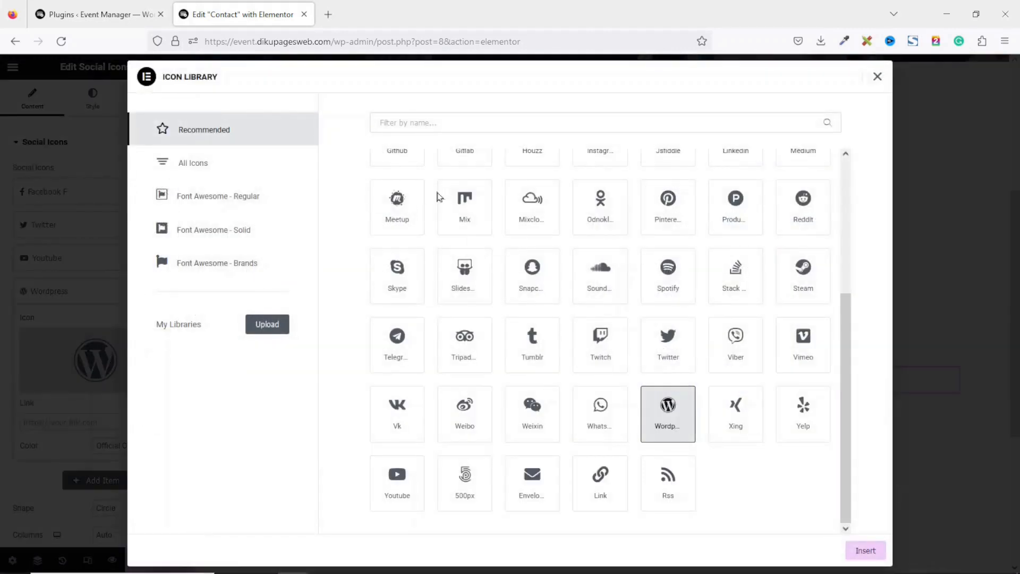
left_click(442, 120)
type("link")
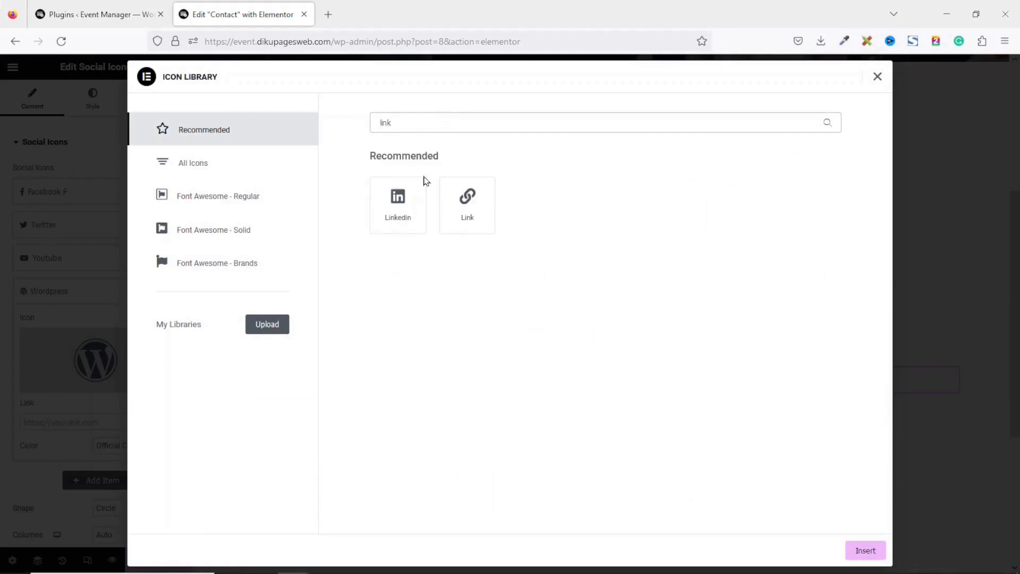
left_click(396, 201)
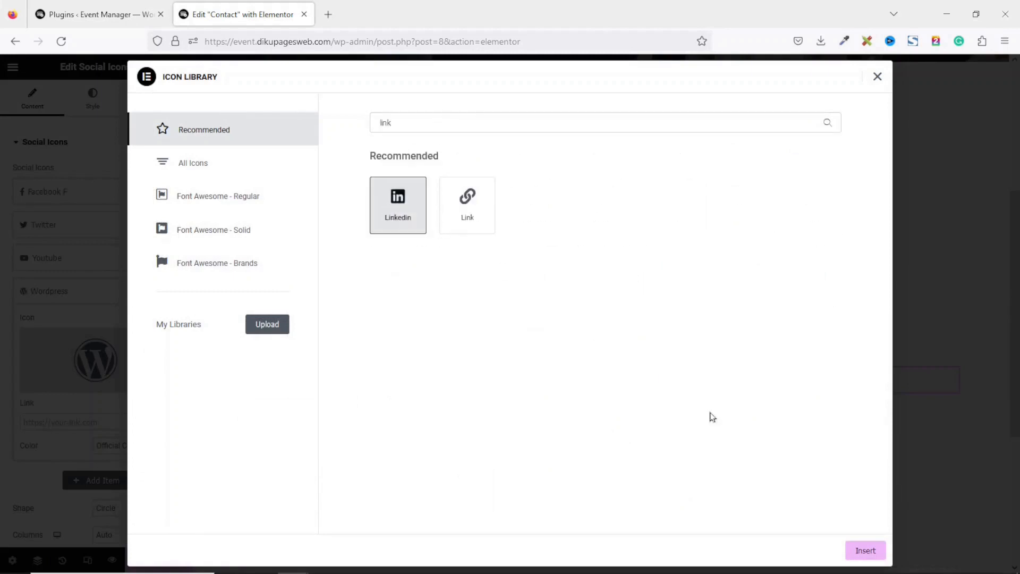
left_click(862, 553)
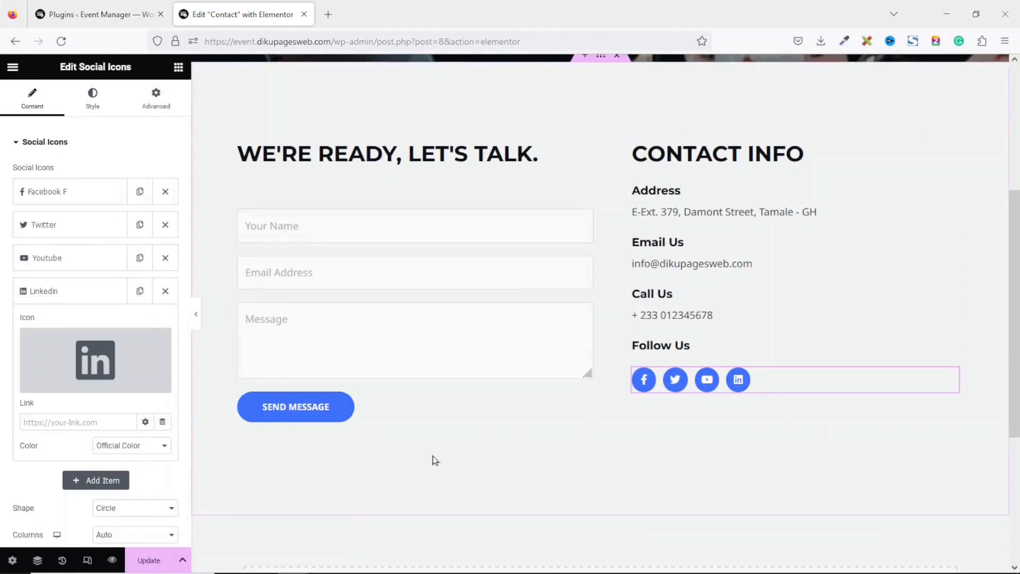
Collapse the LinkedIn entry and save the Contact page with Update
left_click(72, 423)
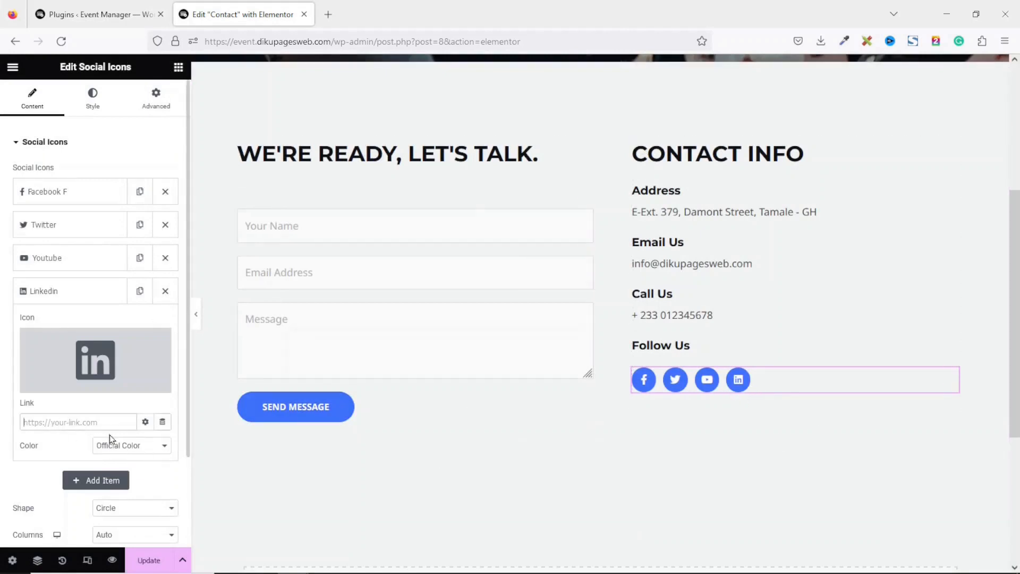
left_click(69, 297)
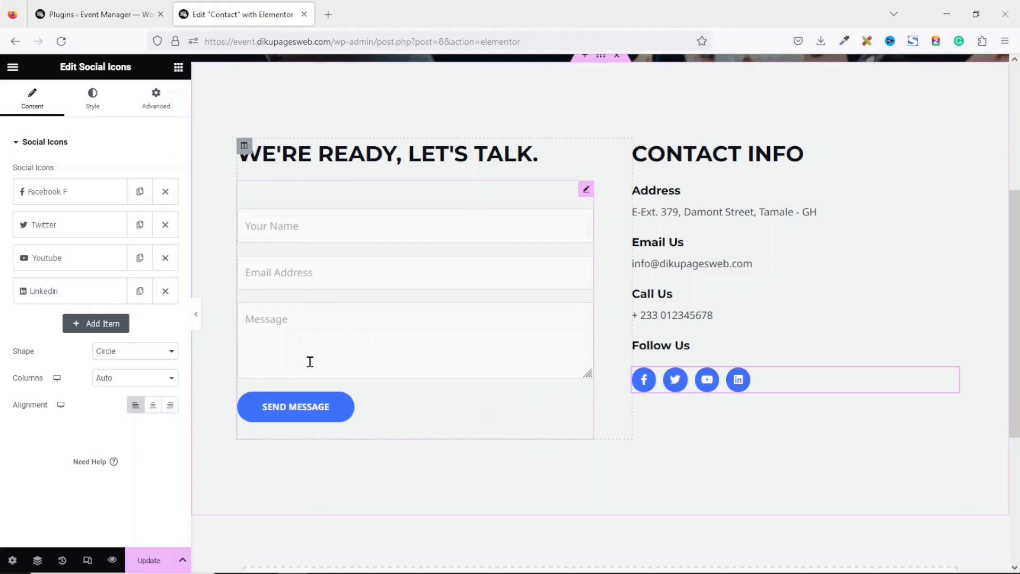
left_click_drag(1015, 303, 1014, 342)
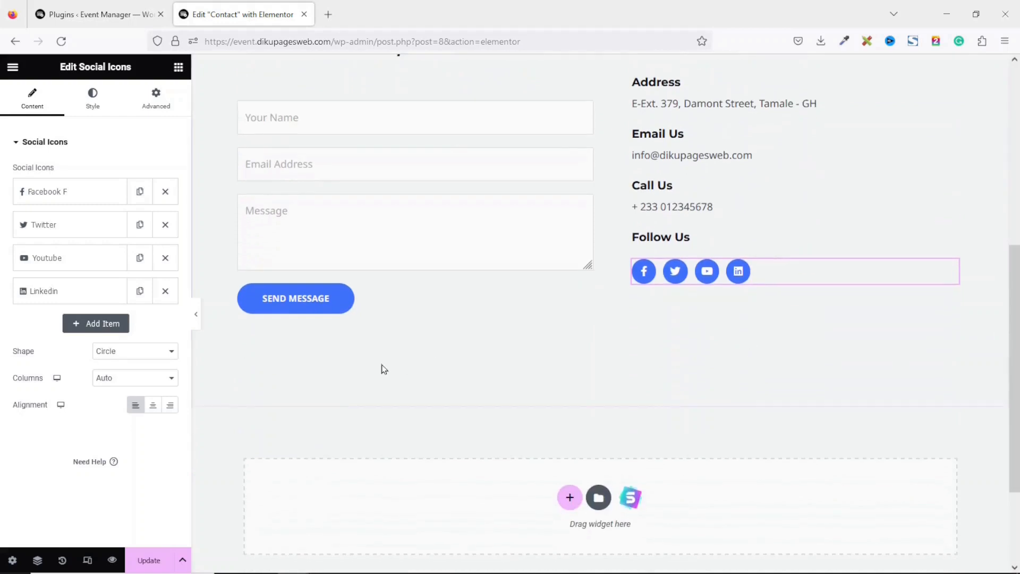
left_click(148, 556)
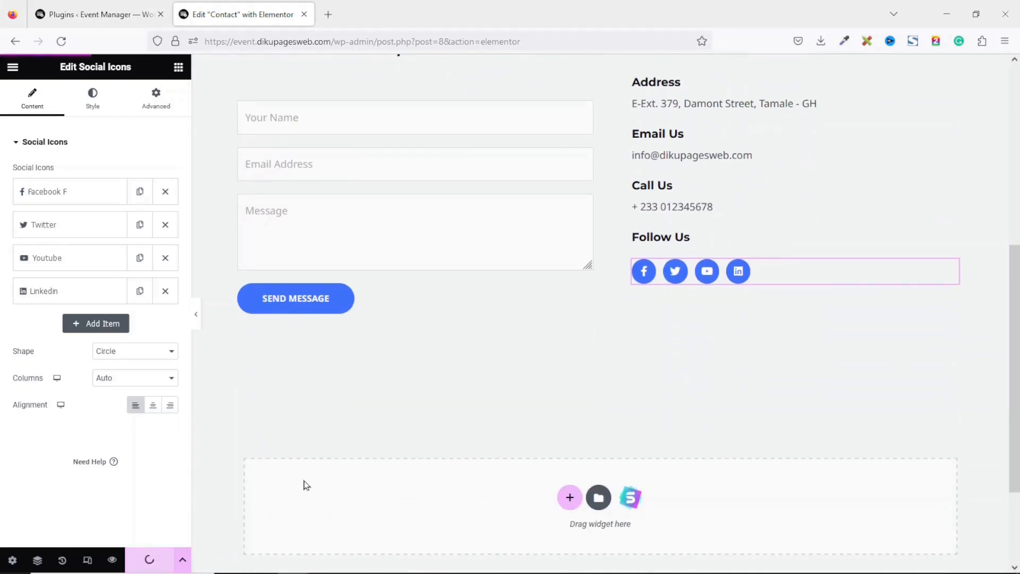
Preview the updated Contact page in a new tab and close the Elementor editor
left_click(112, 559)
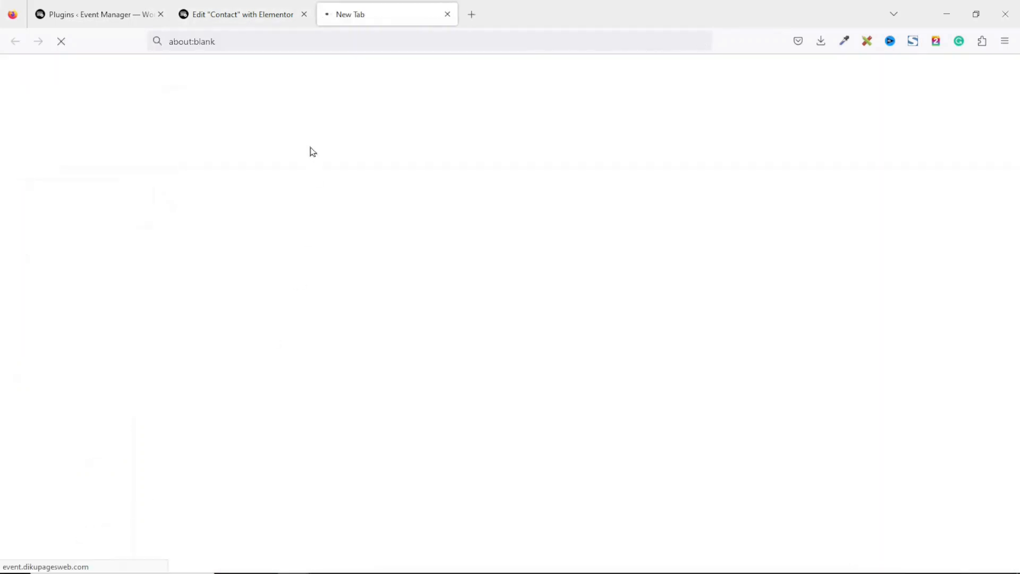
left_click(299, 15)
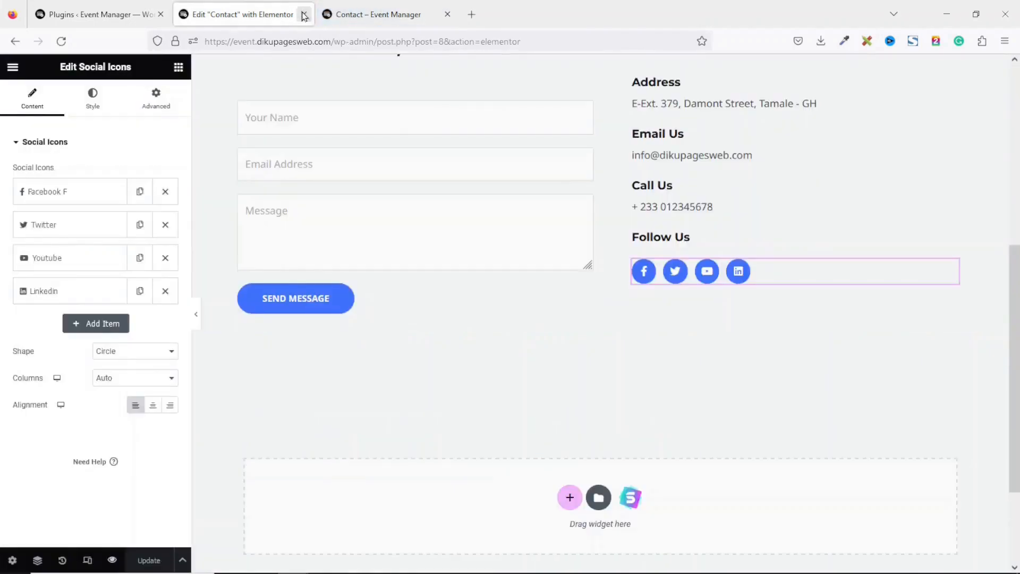
left_click(304, 15)
Look over the Contact page preview, then navigate to the site's Events page
scroll(982, 260, "down", 3)
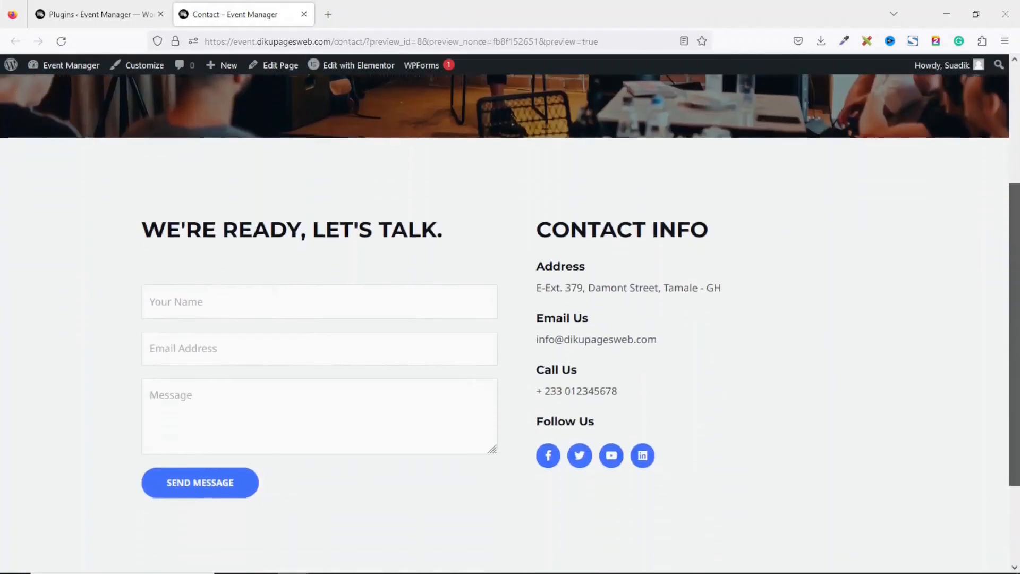
scroll(510, 319, "down", 2)
scroll(1017, 123, "up", 5)
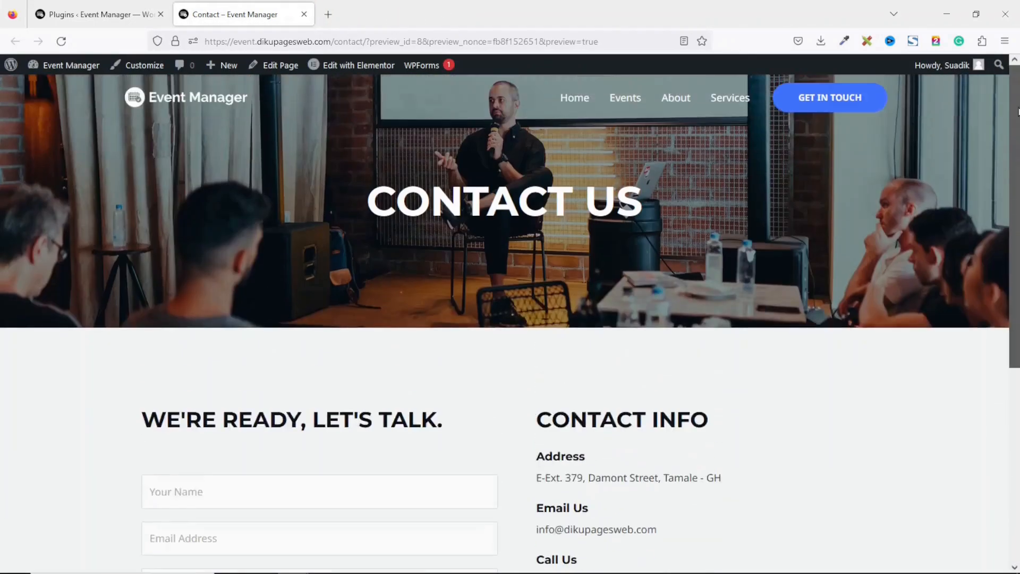
left_click_drag(1016, 123, 1019, 90)
left_click_drag(1018, 143, 1015, 193)
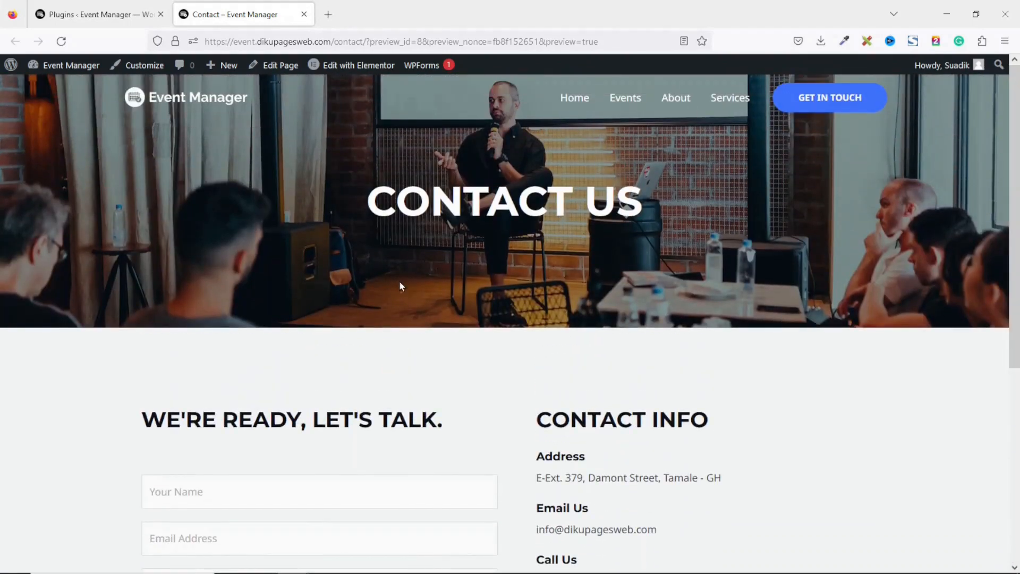
left_click(625, 100)
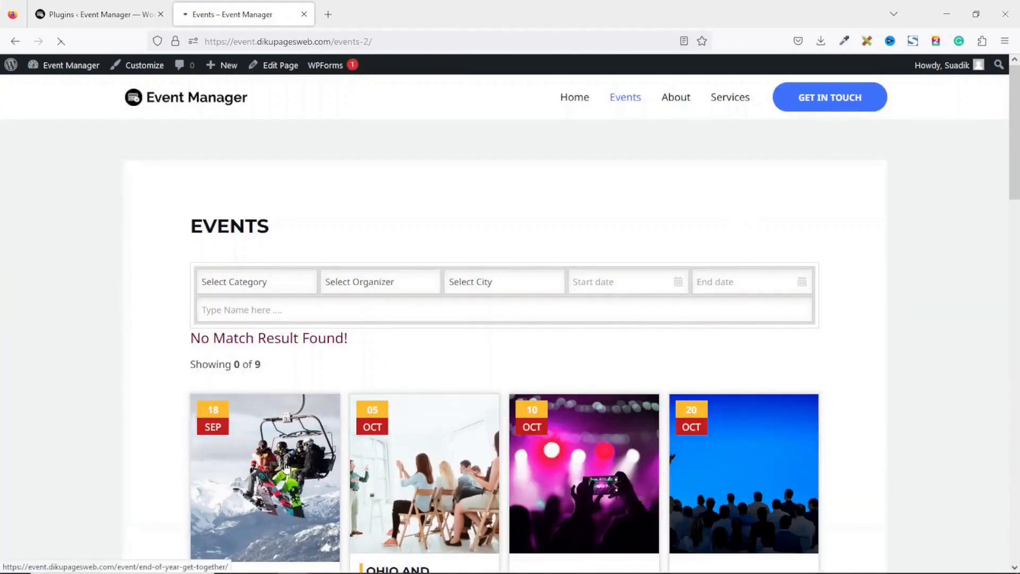
Open End of Year Get Together, add Adult and Child tickets, and register for checkout
left_click(286, 467)
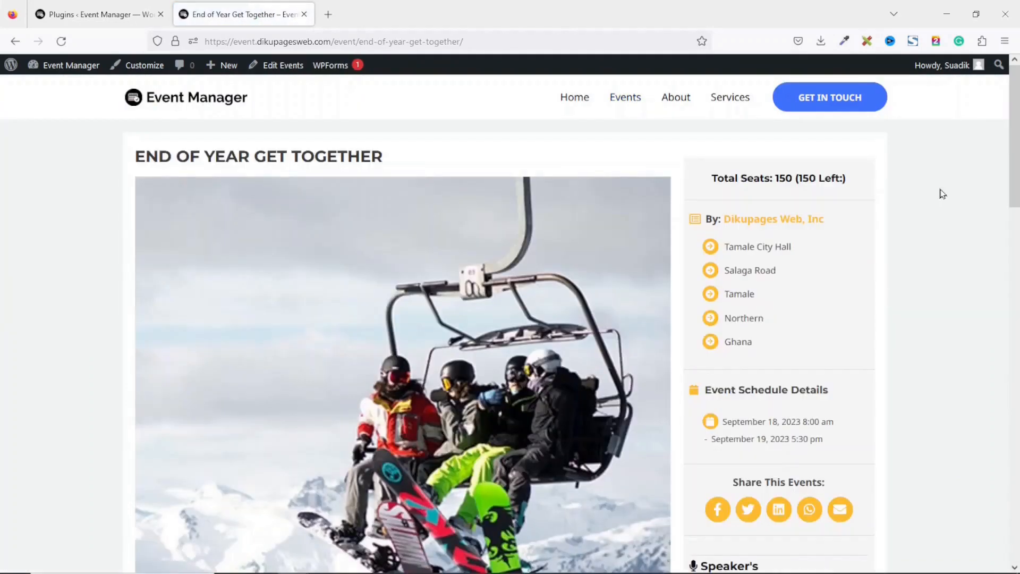
scroll(480, 285, "down", 15)
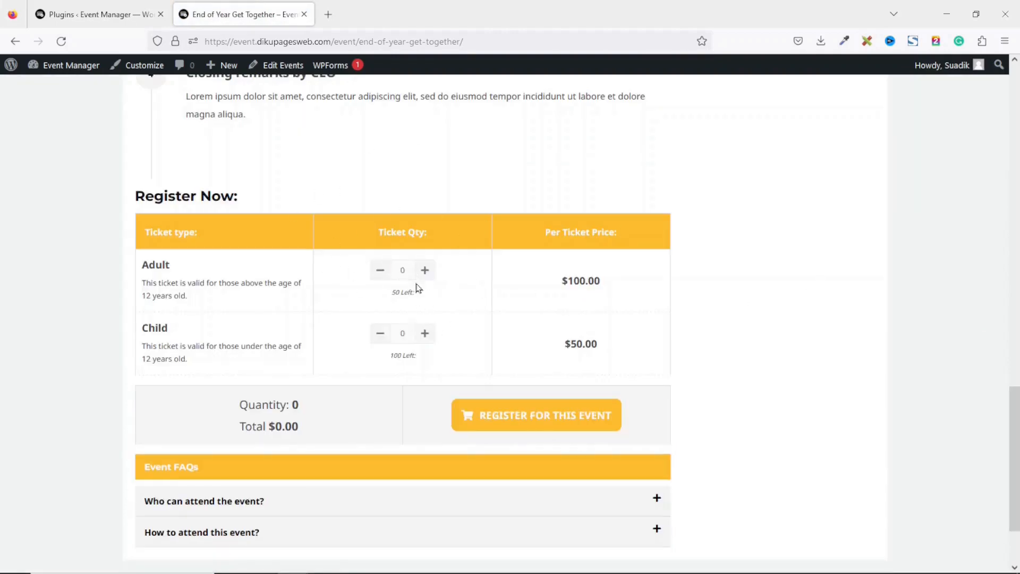
left_click(425, 270)
left_click(425, 269)
left_click(425, 333)
left_click(548, 418)
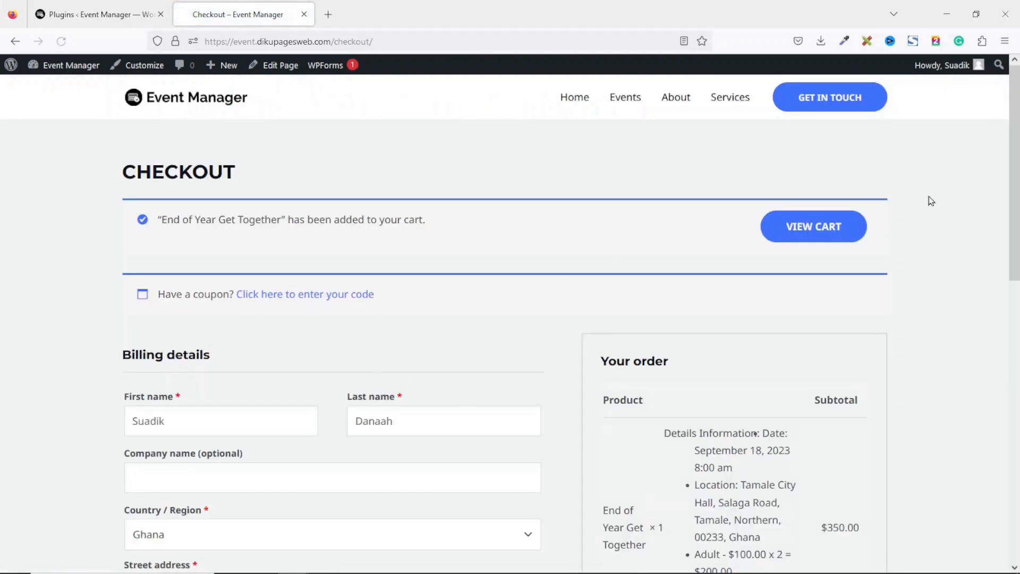
Review the checkout cart showing 2 adult and 3 child tickets totalling $350
left_click_drag(1015, 156, 1008, 388)
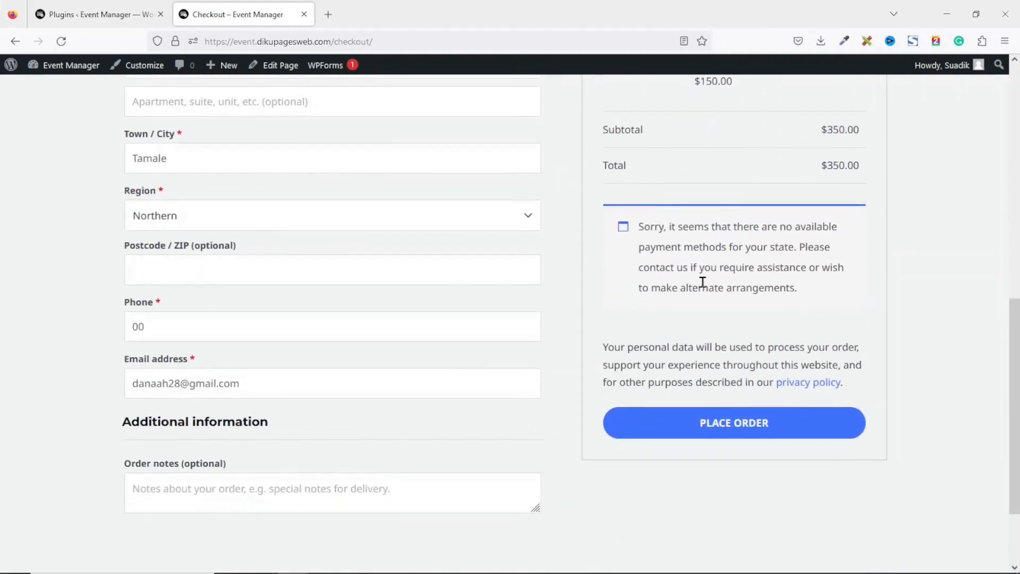
left_click_drag(1016, 342, 1019, 220)
scroll(697, 271, "down", 3)
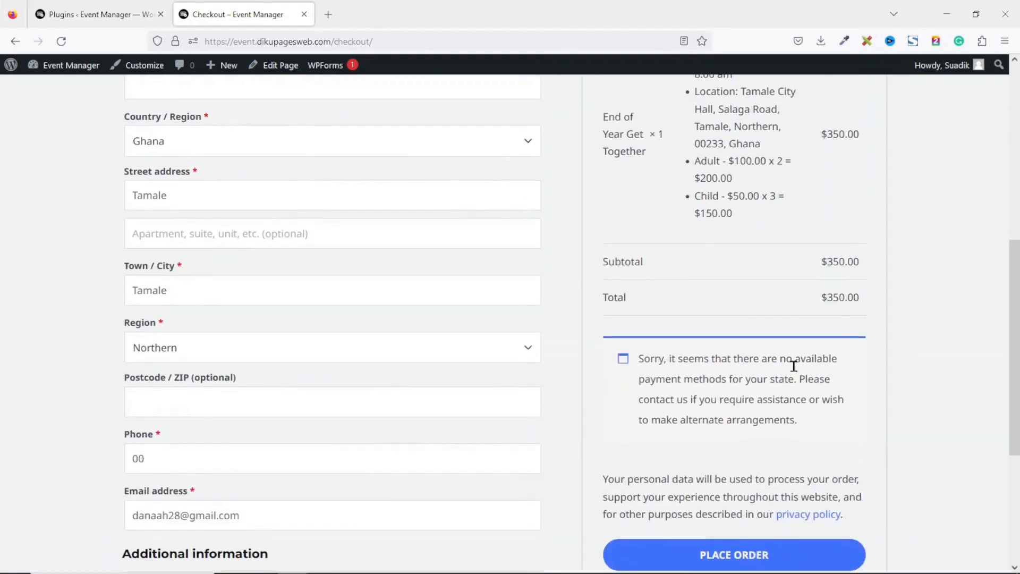
left_click_drag(1017, 330, 1011, 153)
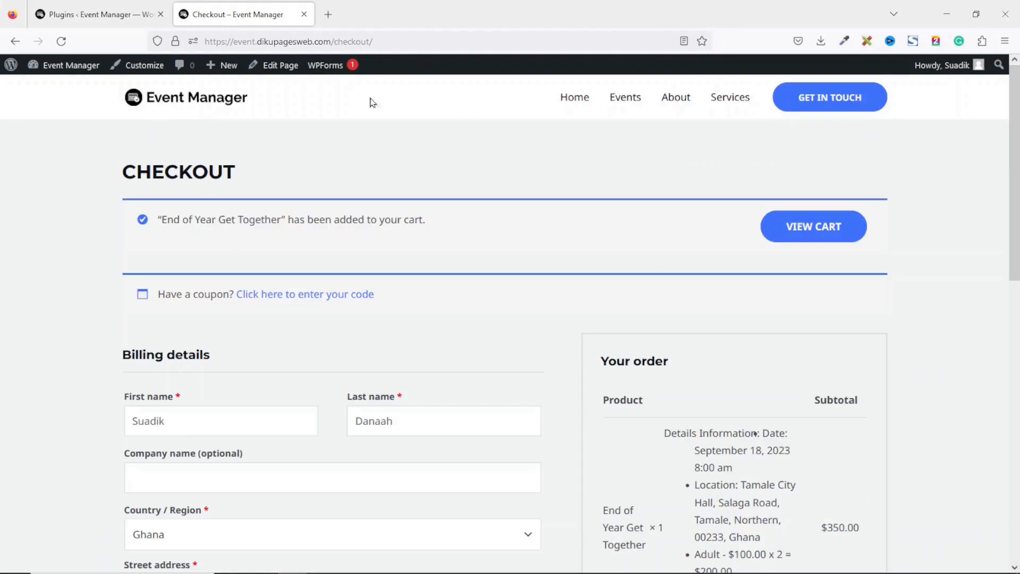
Close the plugin details, open WooCommerce General settings, and autofill Address line 1
left_click(89, 16)
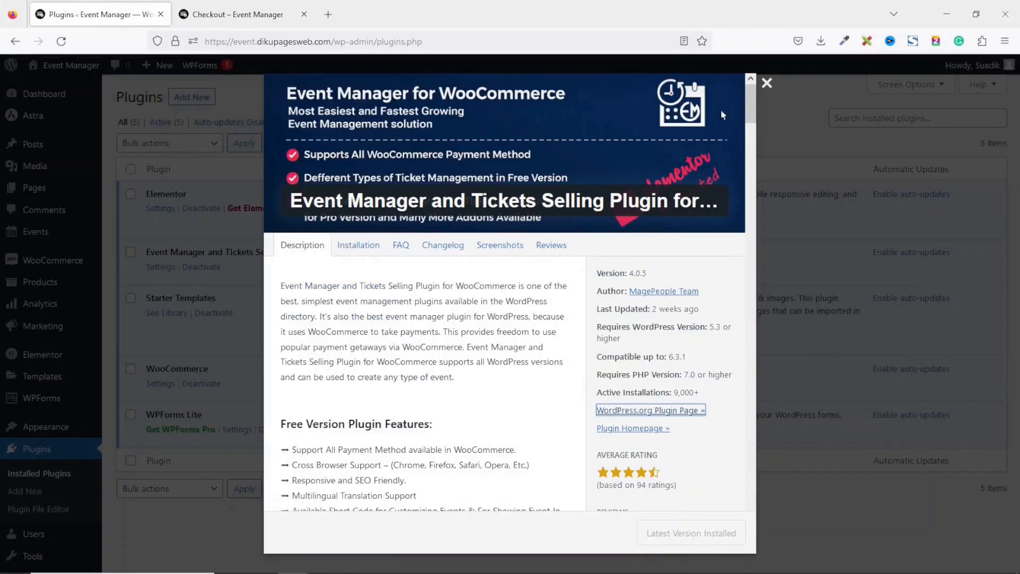
left_click(767, 83)
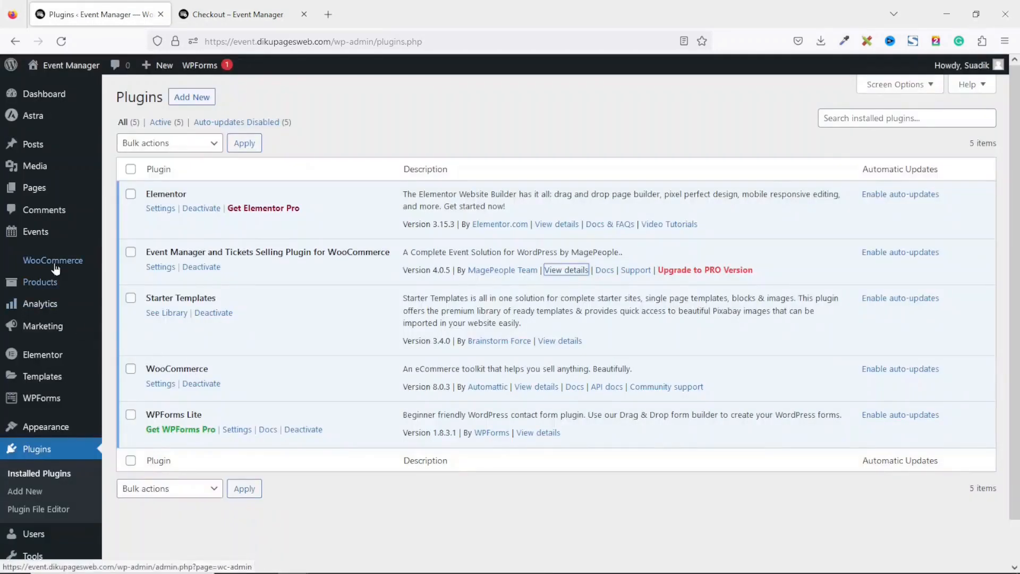
mouse_move(28, 260)
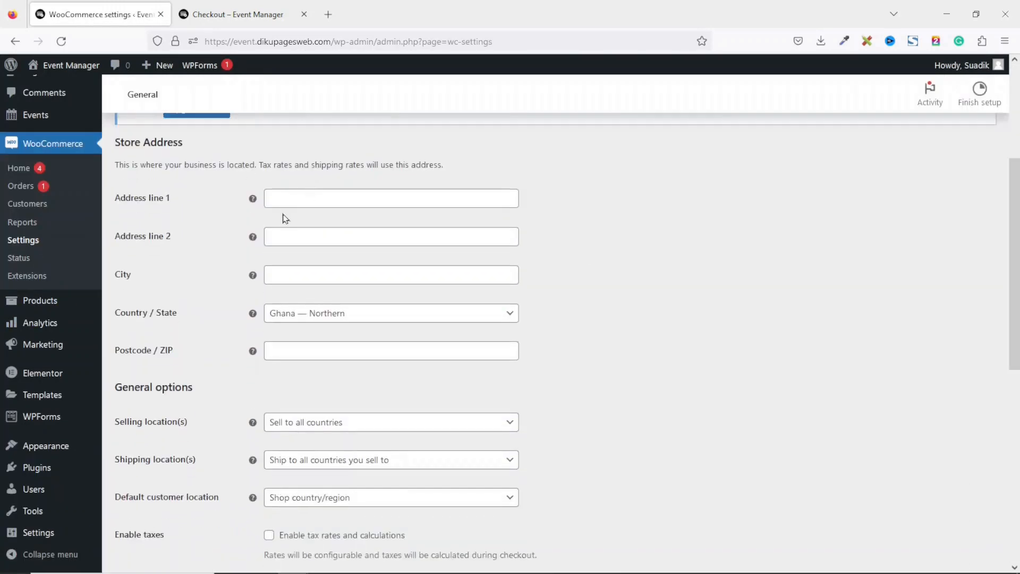
left_click(318, 226)
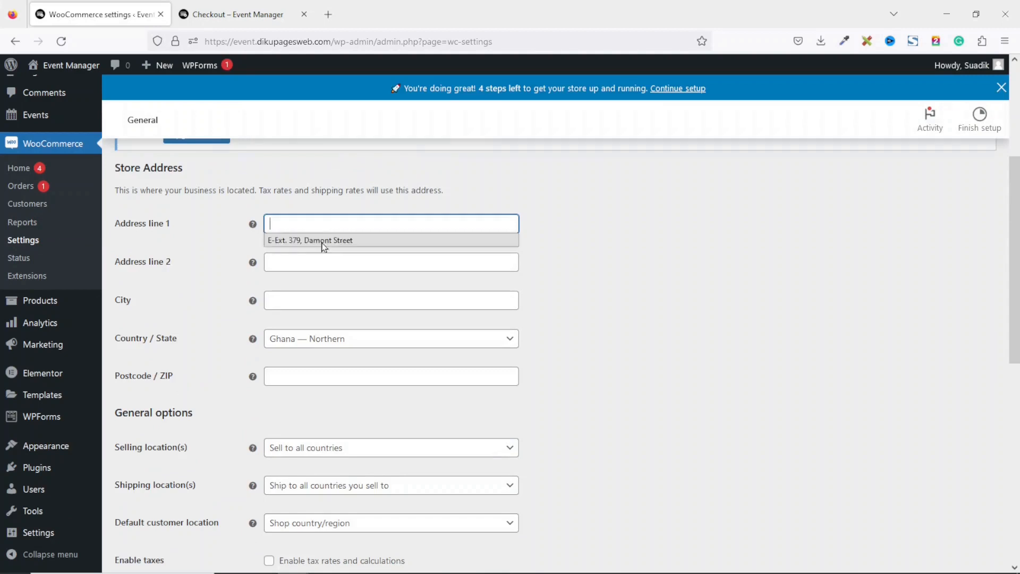
left_click(322, 240)
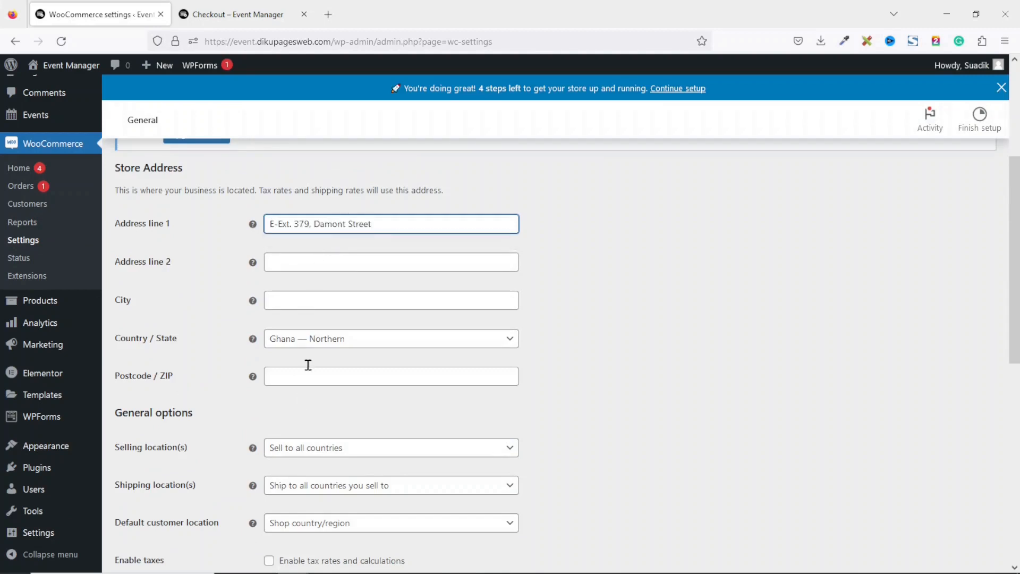
left_click(325, 300)
Autofill the city as Tamale, pick Ghana cedi (₵) currency, save, and go to Payments
left_click(317, 317)
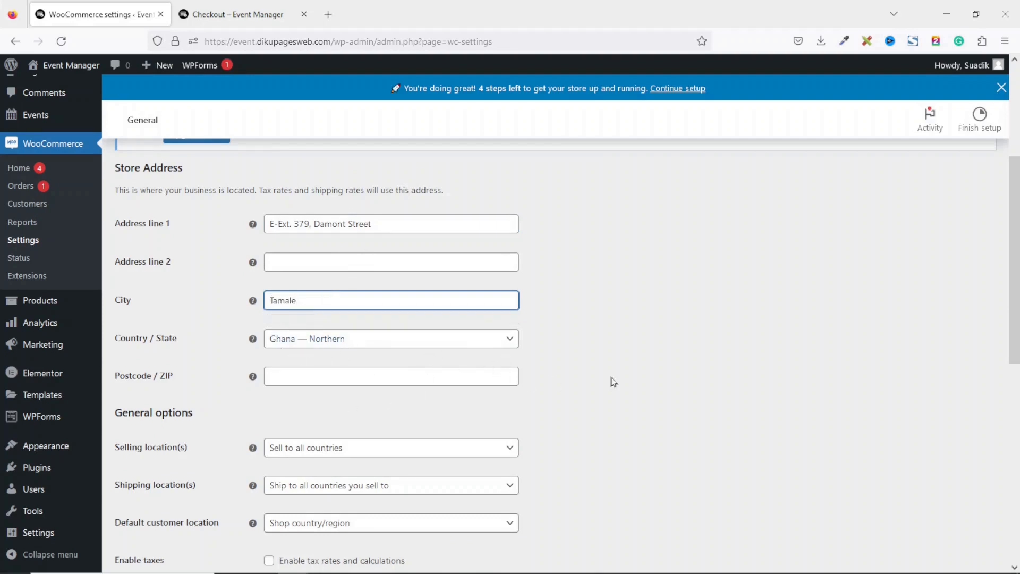
left_click_drag(1012, 254, 1010, 455)
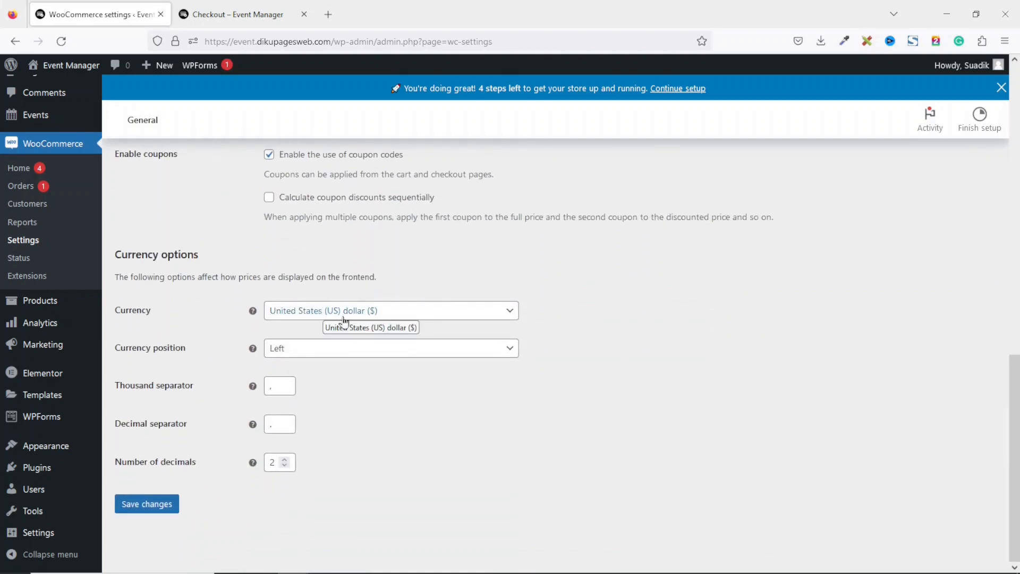
left_click(467, 312)
left_click(393, 333)
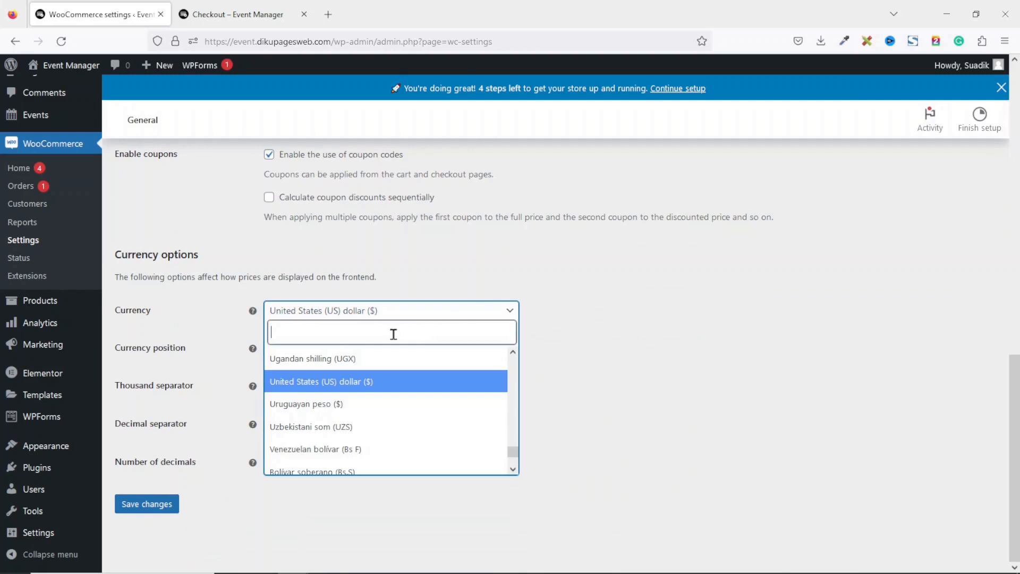
type("ghana")
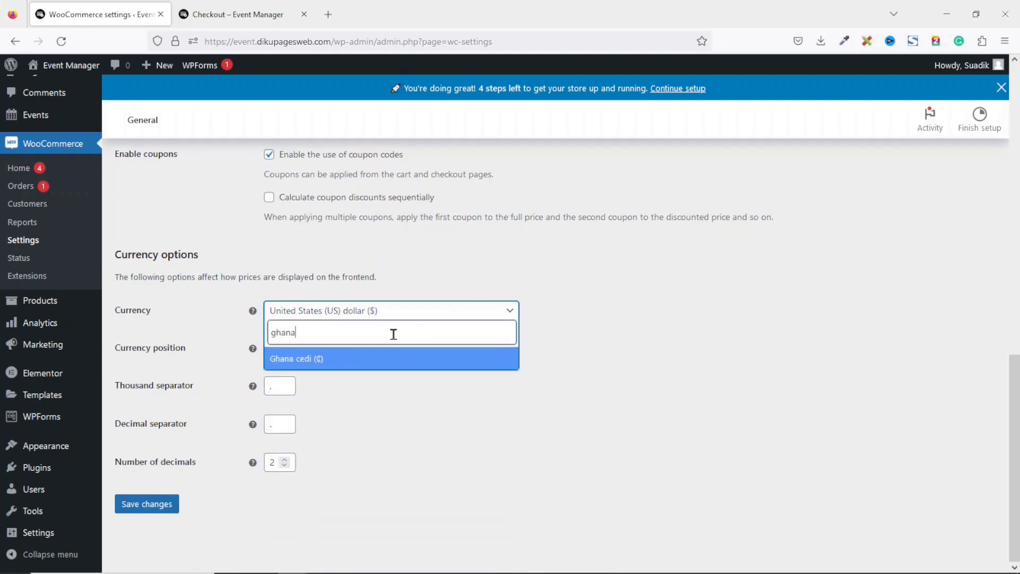
left_click(325, 359)
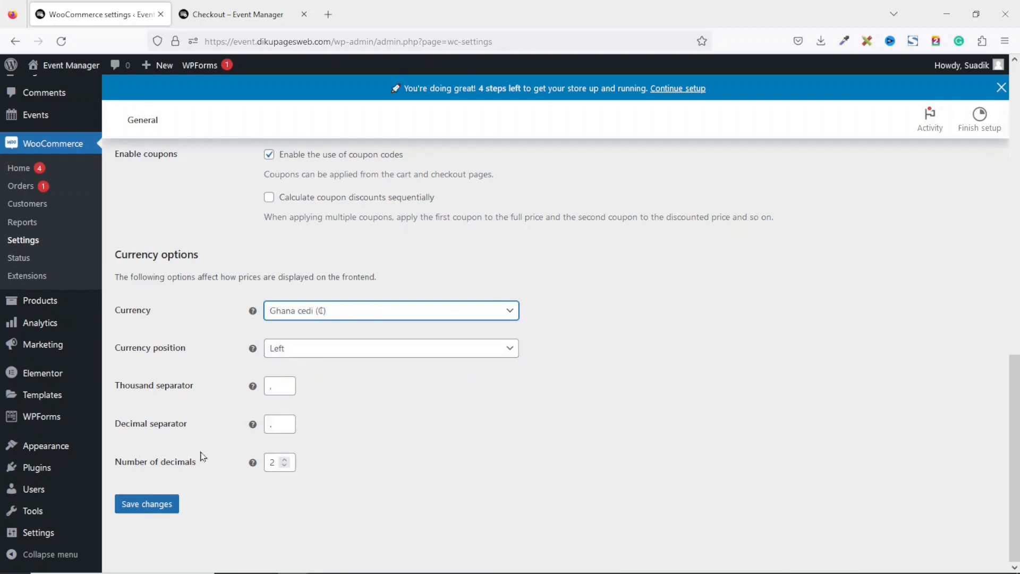
left_click(150, 505)
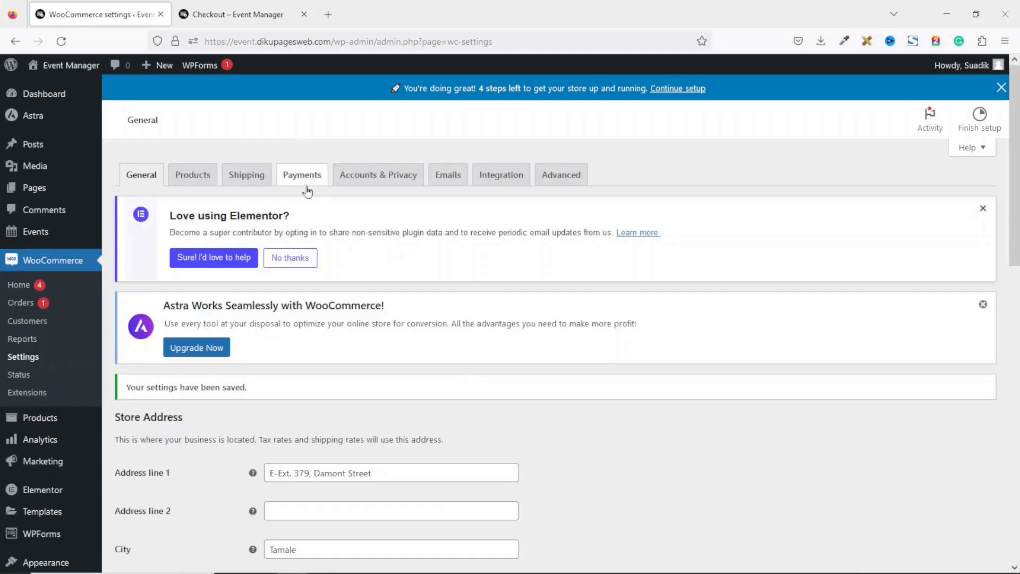
left_click(302, 176)
Set up Cash on delivery with Enable cash on delivery ticked and save its settings
scroll(346, 451, "down", 2)
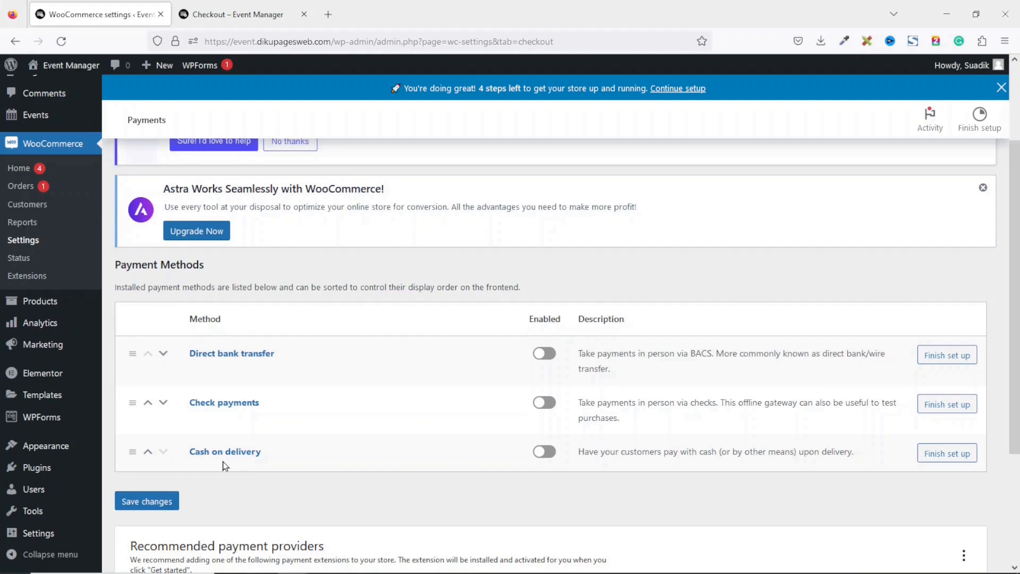
left_click(953, 460)
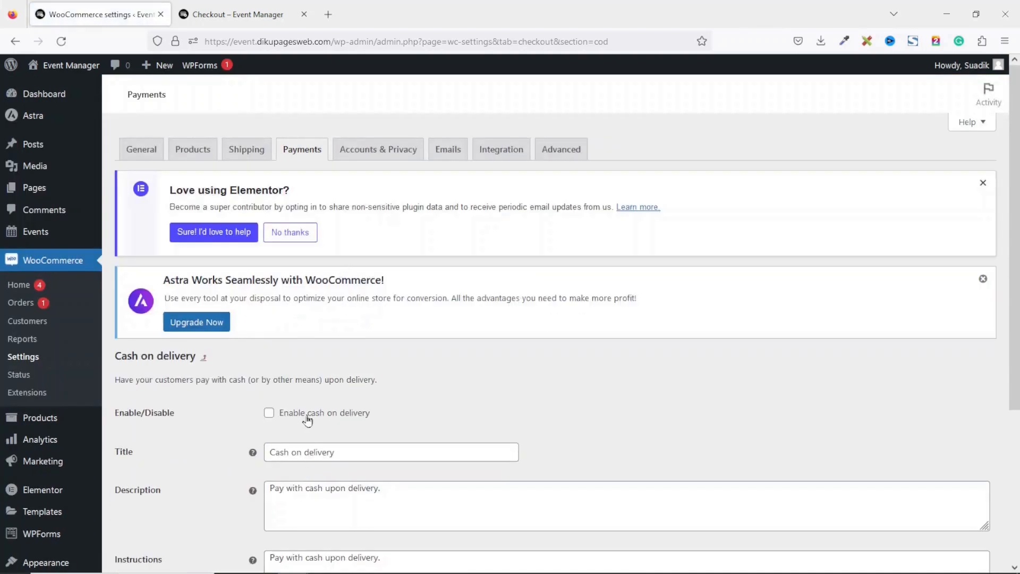
left_click(308, 420)
scroll(1016, 338, "down", 2)
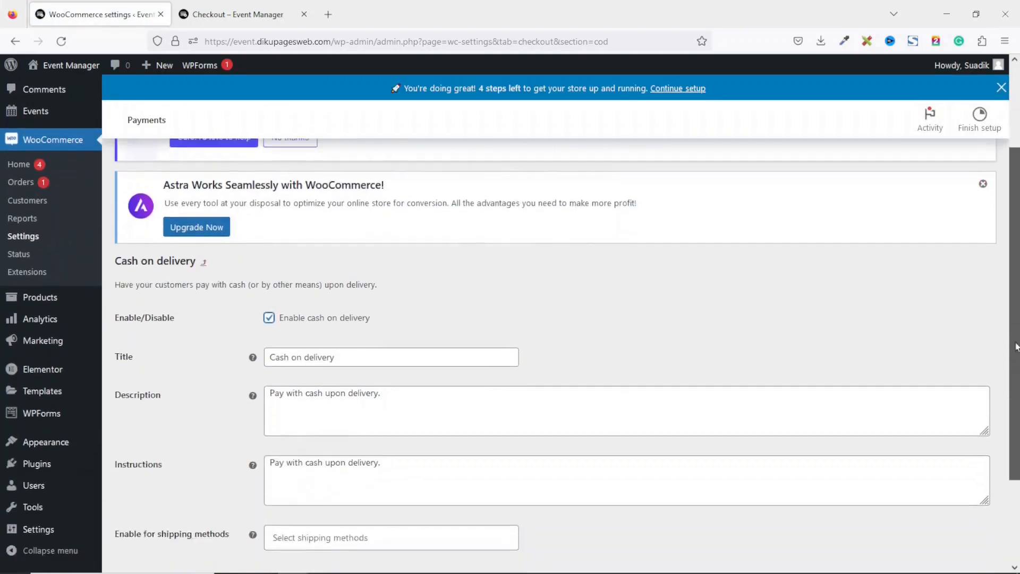
scroll(1015, 339, "down", 3)
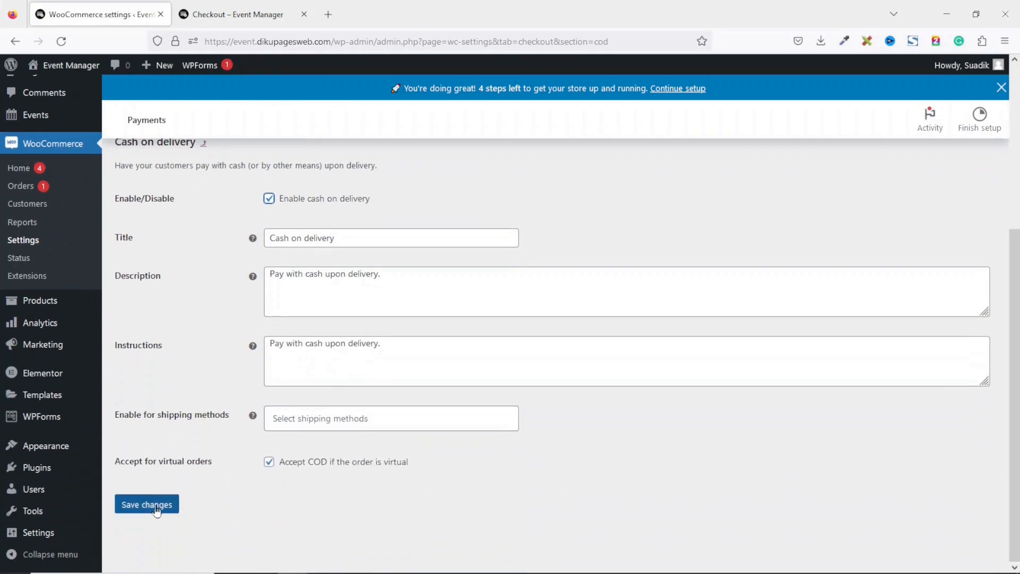
left_click(155, 507)
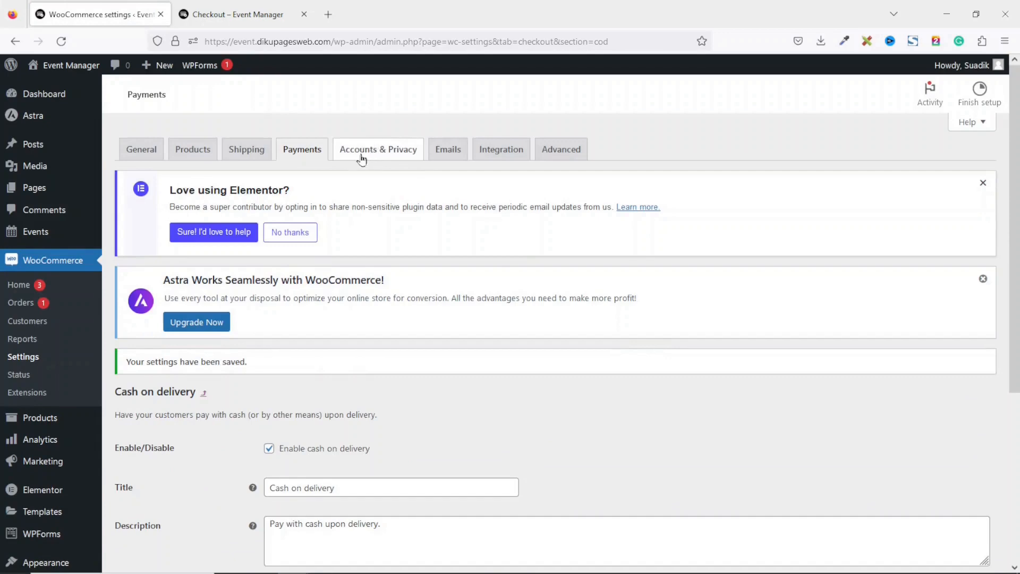
In Accounts & Privacy, allow checkout login and account creation, disable password-link emails and My account signup, then save
left_click(369, 157)
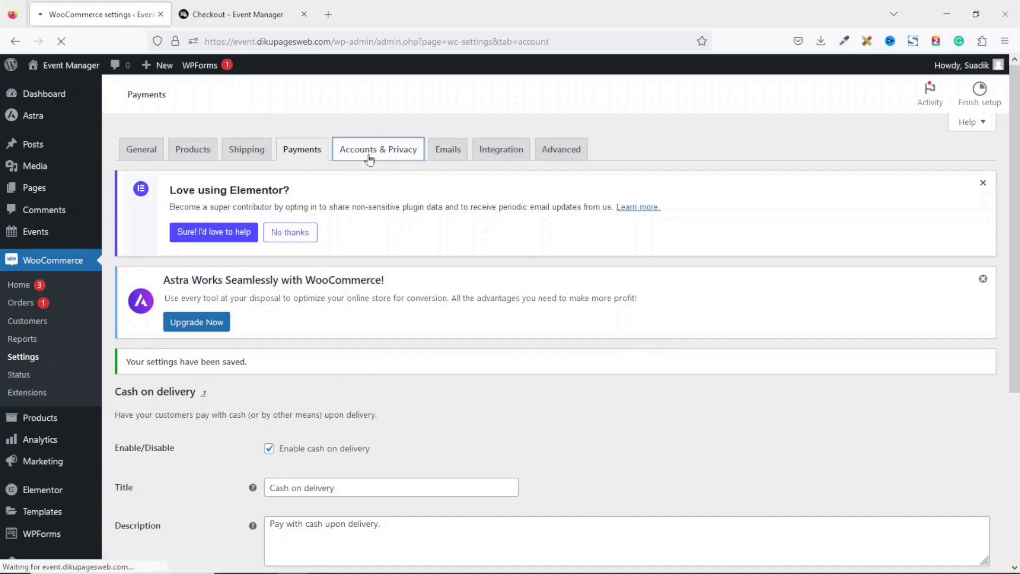
scroll(412, 214, "down", 3)
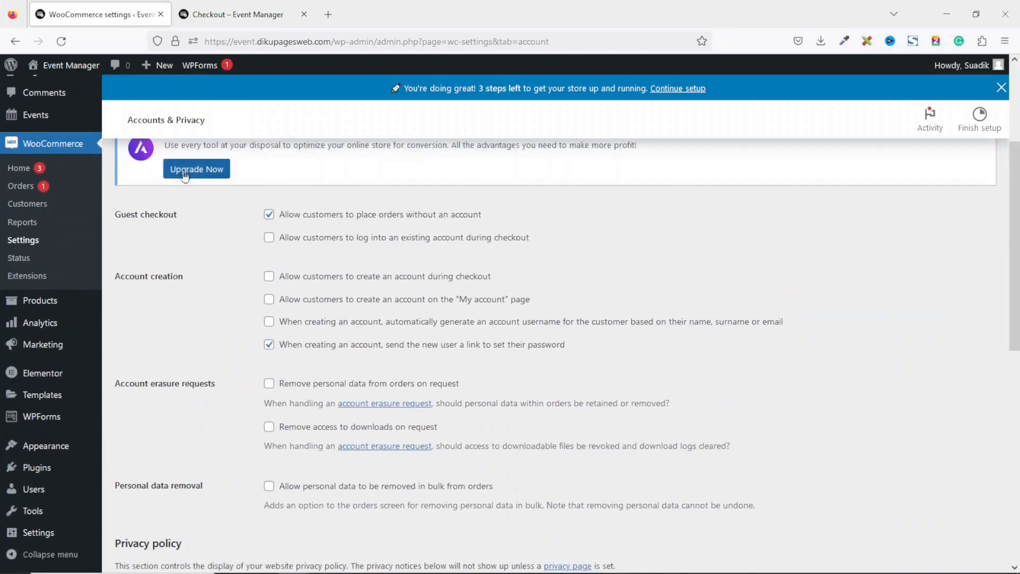
left_click(311, 237)
left_click(310, 276)
left_click(314, 300)
left_click(300, 346)
left_click(285, 301)
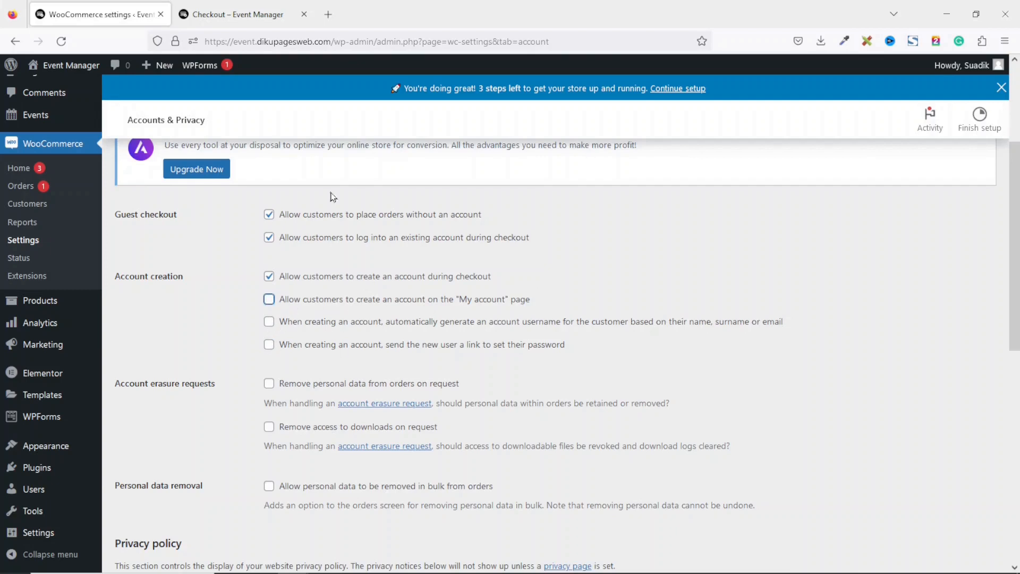
scroll(999, 442, "down", 10)
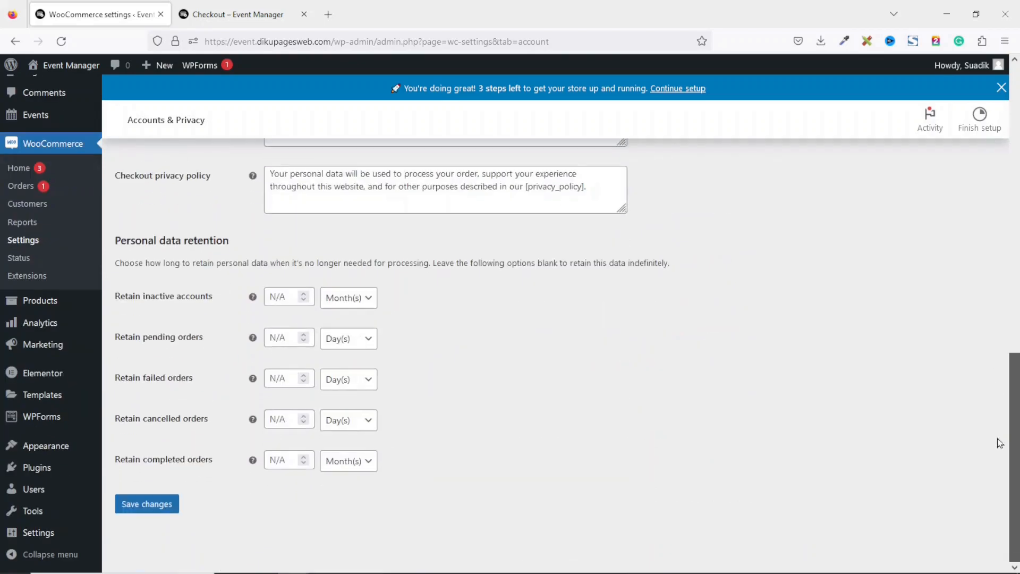
left_click(147, 508)
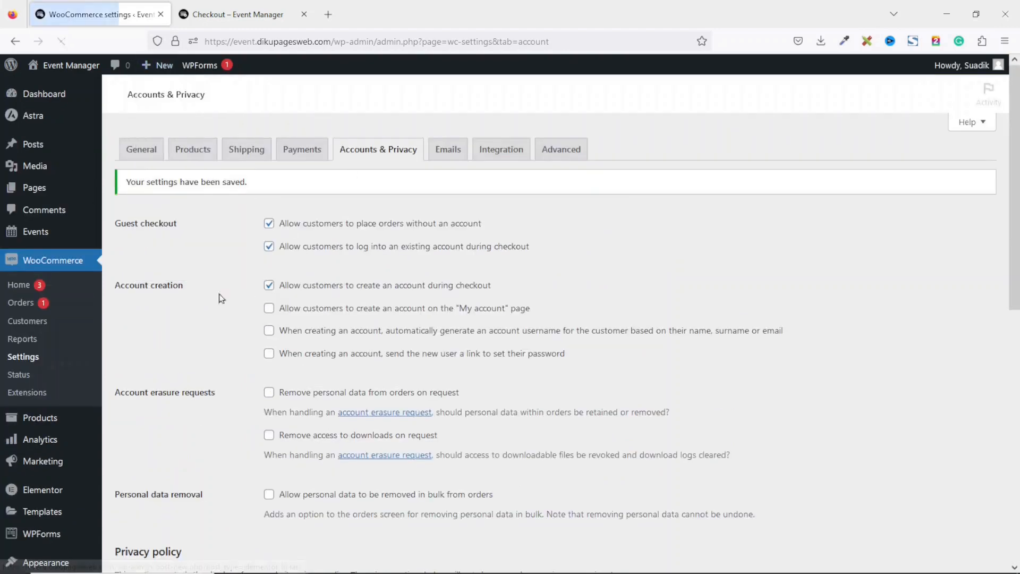
Reload checkout so prices show in cedis and place the order with Cash on delivery
left_click(244, 15)
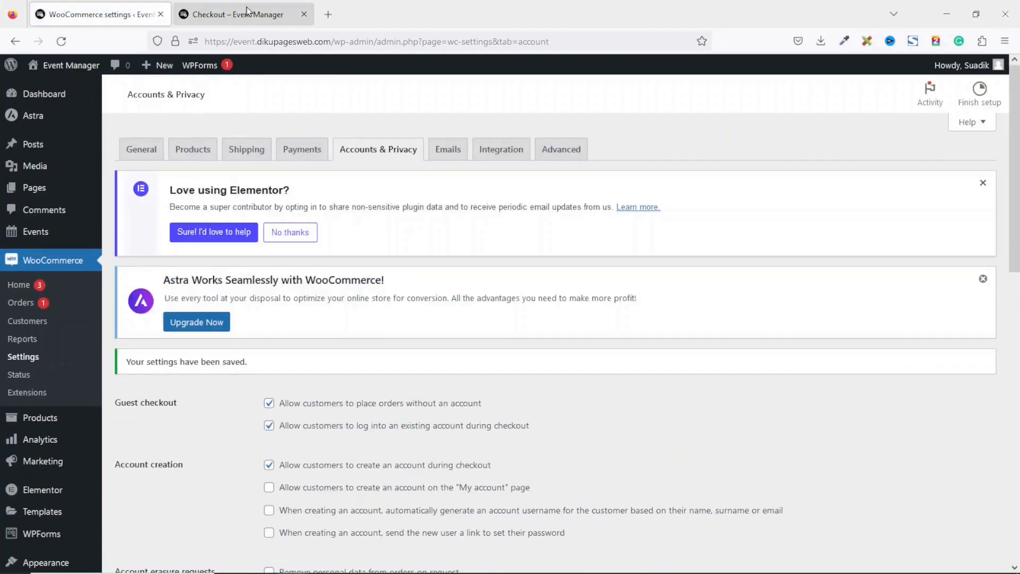
left_click(61, 41)
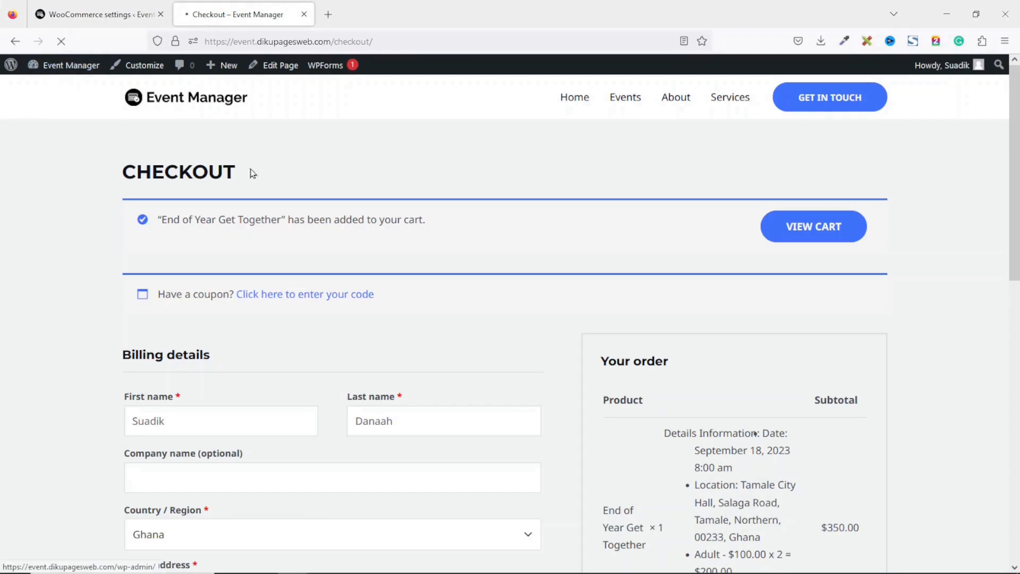
scroll(754, 359, "down", 7)
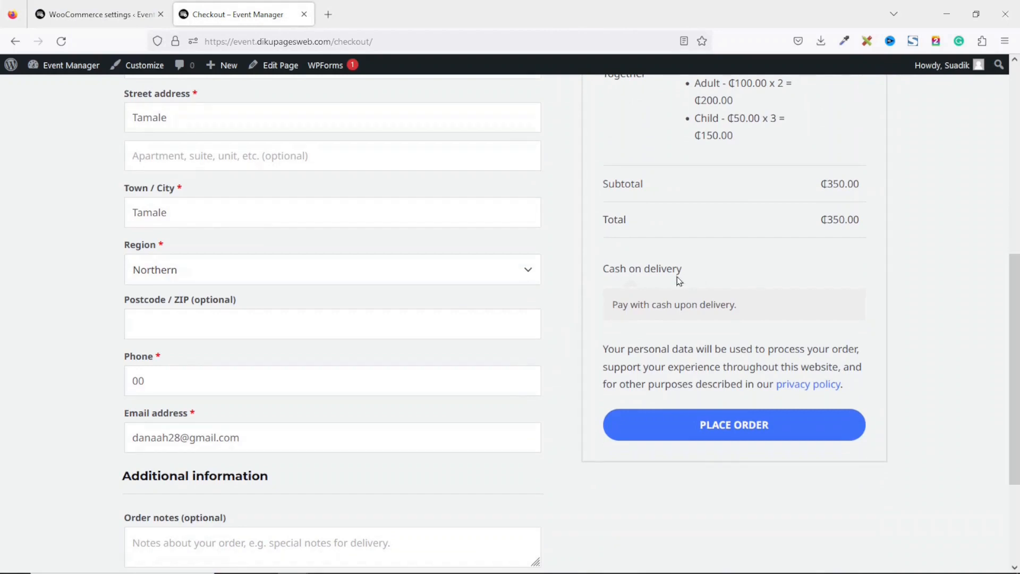
left_click(742, 430)
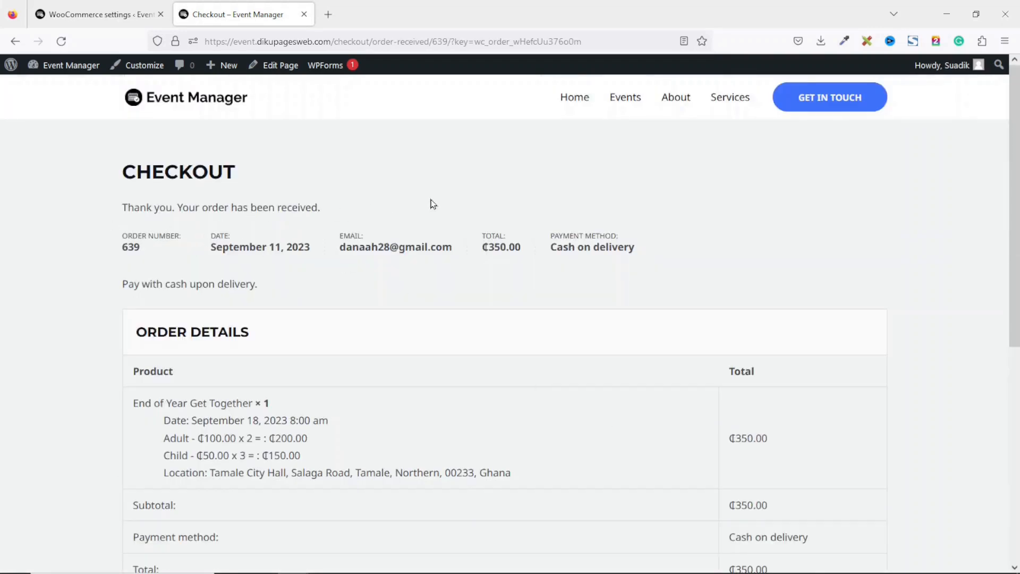
Review the order-received confirmation showing the ₵350.00 cash-on-delivery total
scroll(1014, 212, "down", 1)
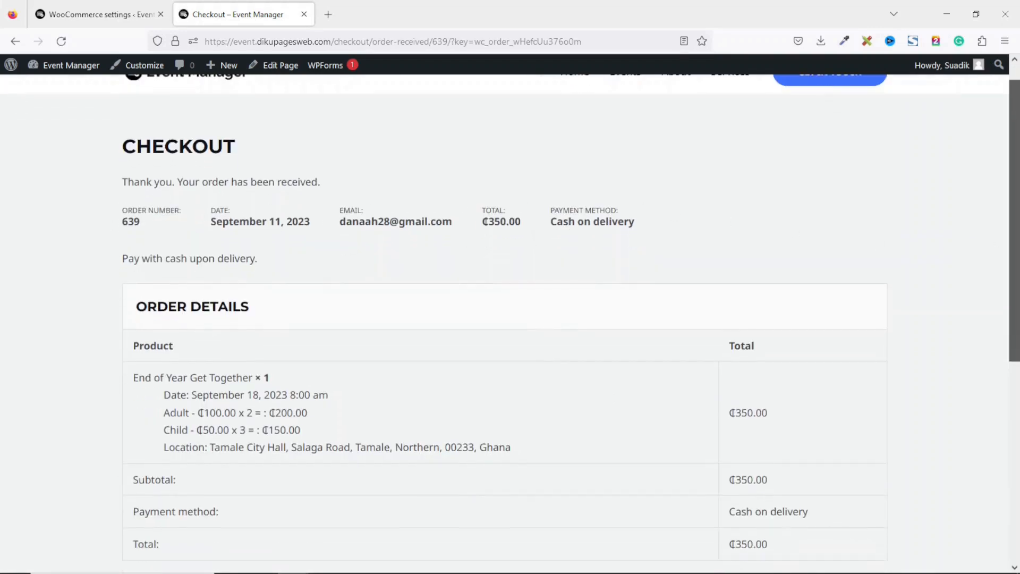
key("ctrl+a")
left_click(147, 231)
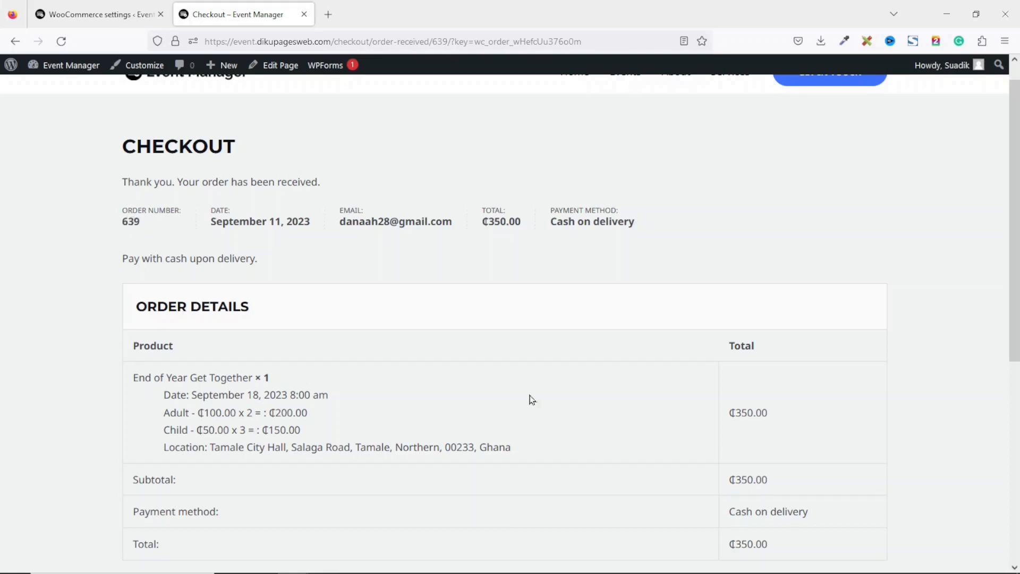
scroll(425, 305, "down", 5)
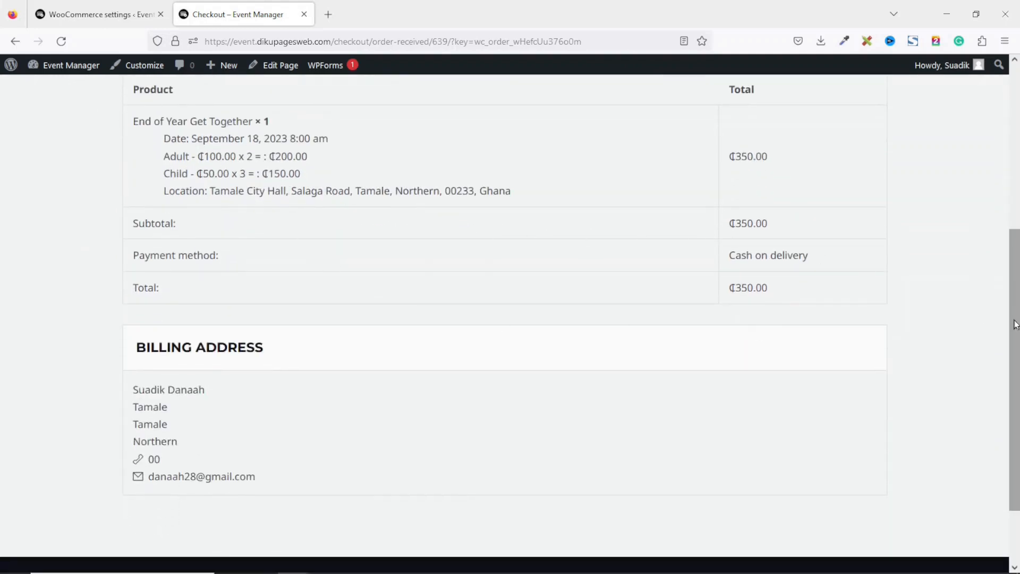
left_click_drag(1015, 321, 1016, 154)
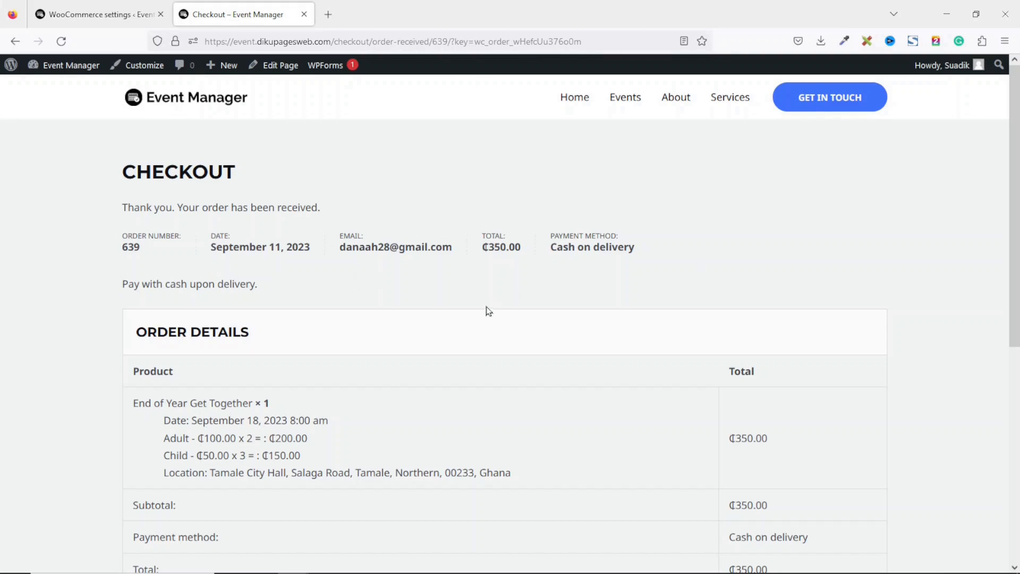
left_click(103, 16)
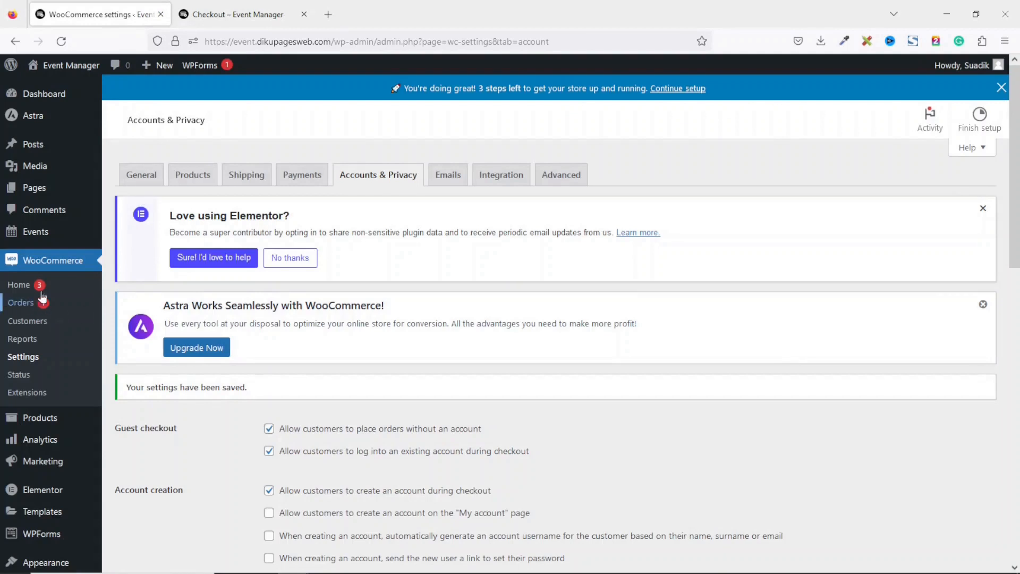
Open the newest order, #639, change its status from Processing to Completed, and update it
left_click(17, 308)
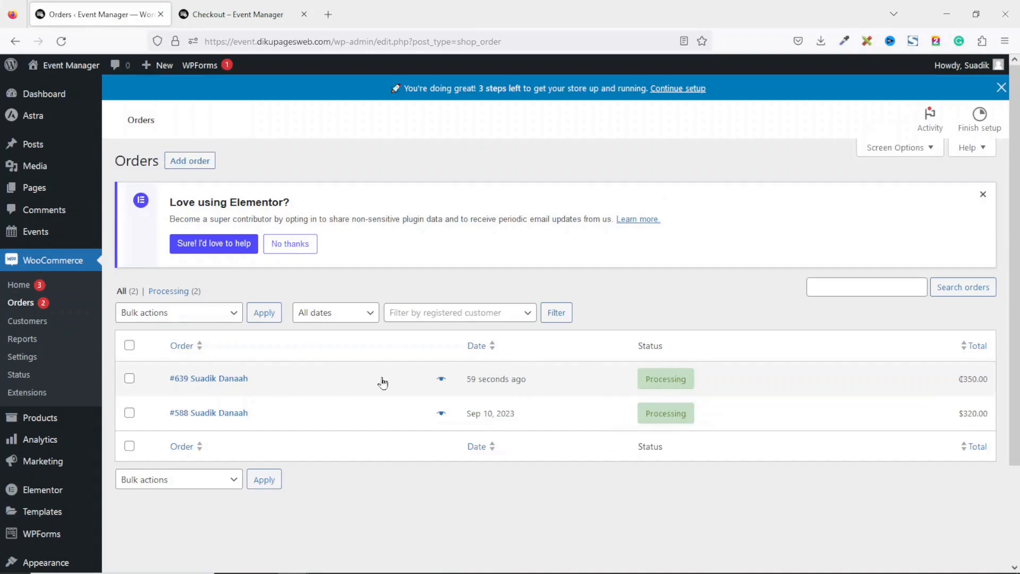
left_click(223, 378)
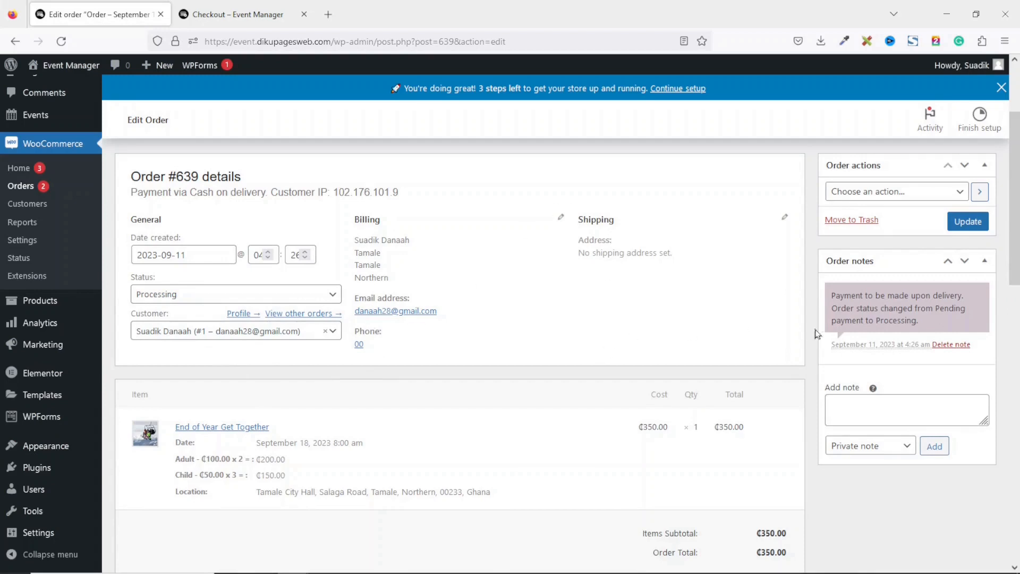
scroll(1018, 260, "down", 3)
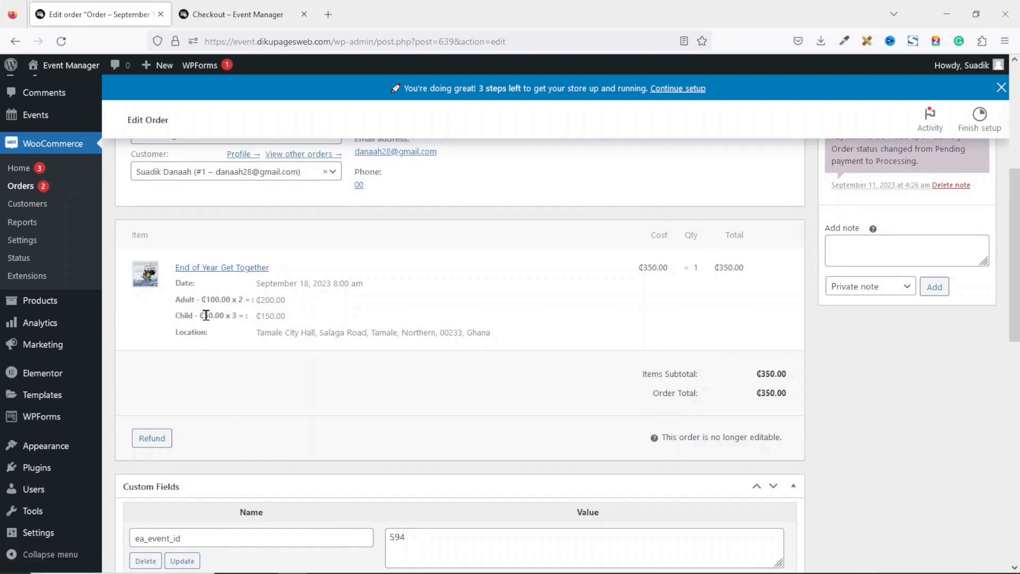
scroll(346, 310, "up", 5)
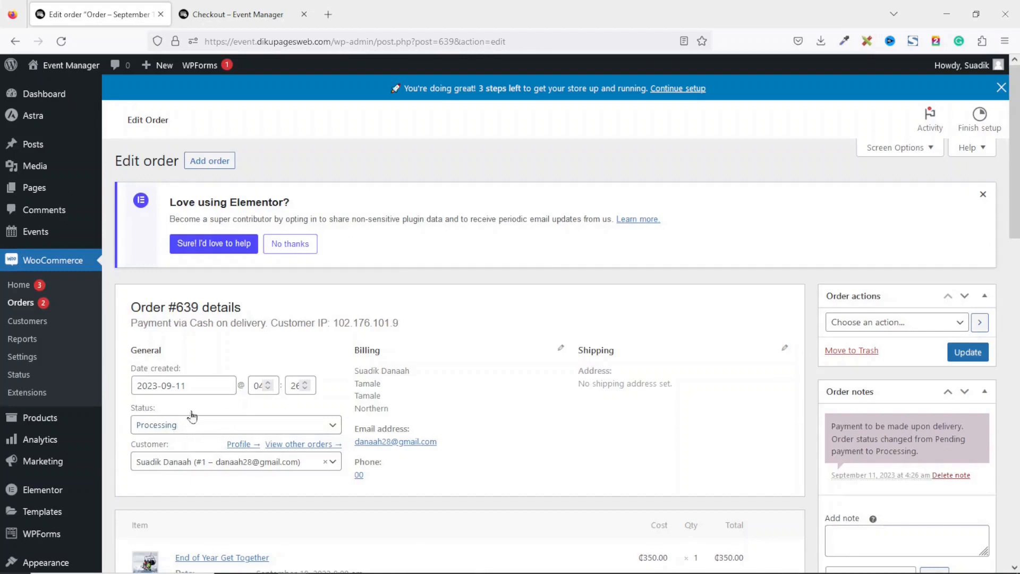
left_click(175, 426)
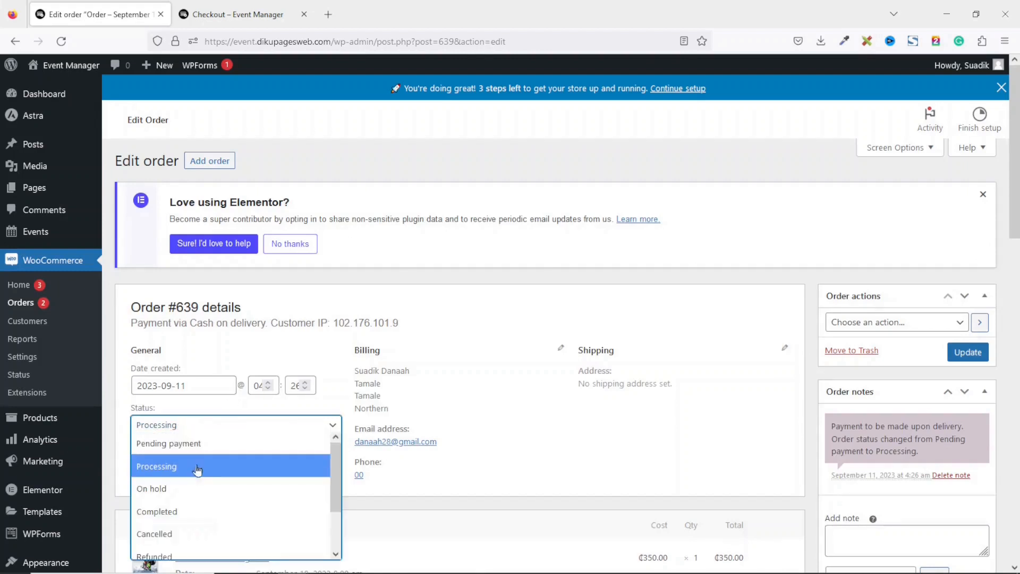
left_click(183, 511)
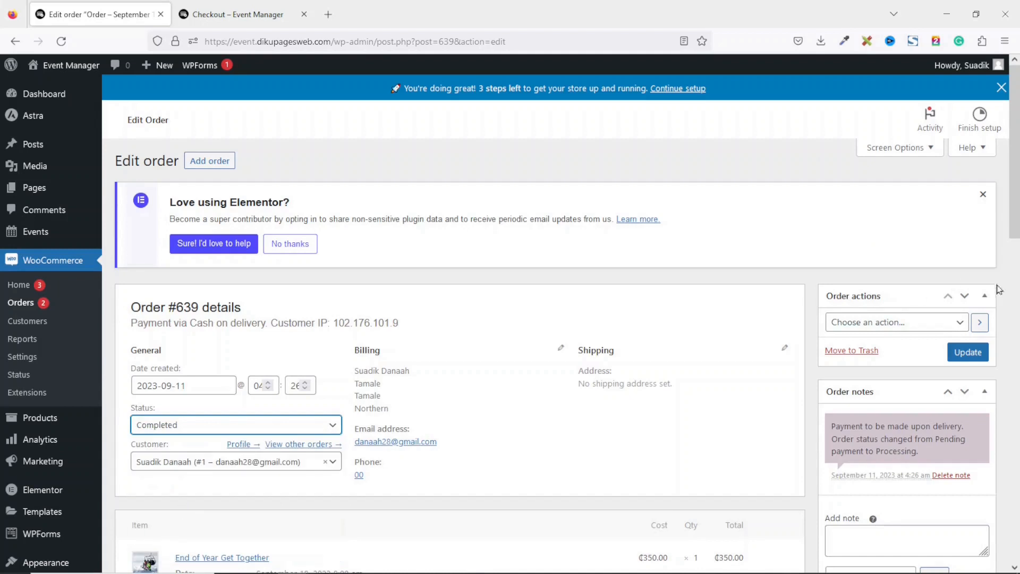
left_click(970, 357)
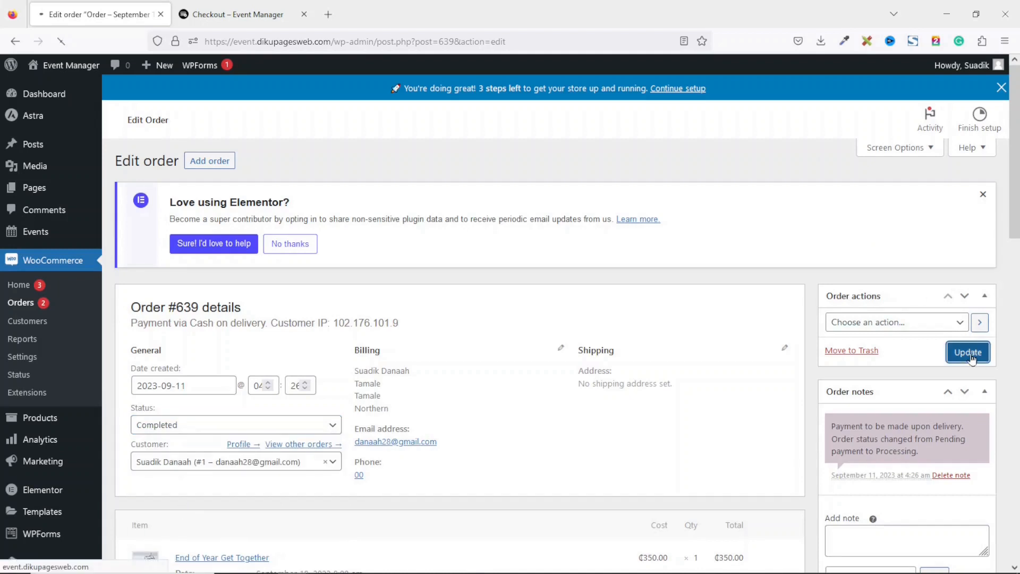
scroll(795, 191, "down", 1)
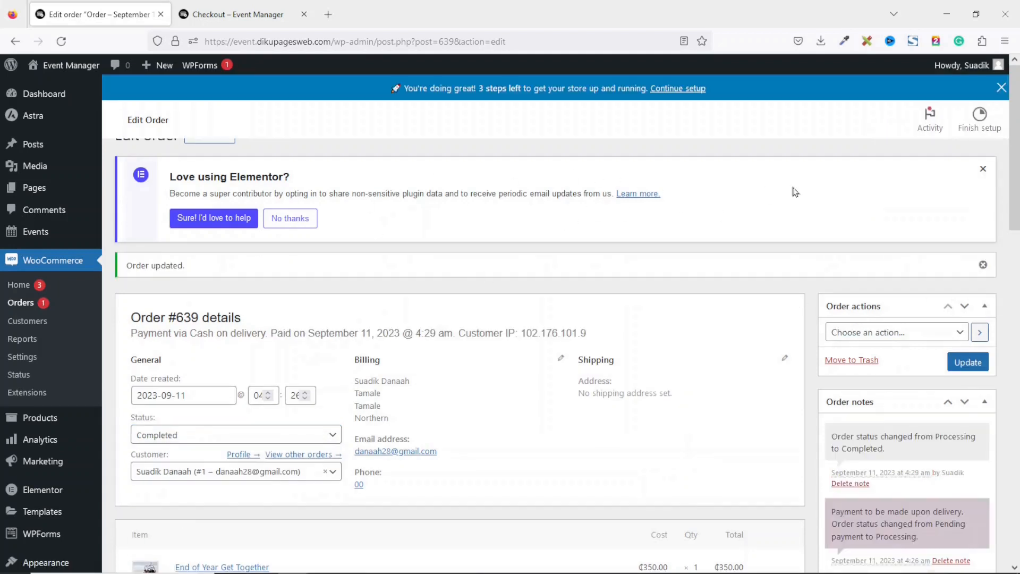
scroll(795, 191, "up", 1)
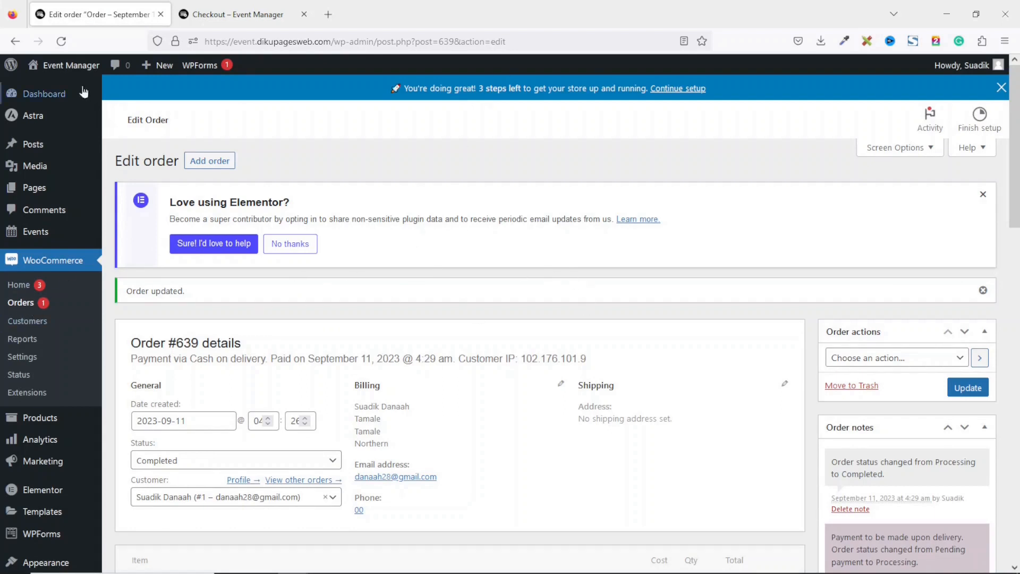
Visit the Event Manager front end and view the Upcoming Events cards with cedi prices
left_click(69, 65)
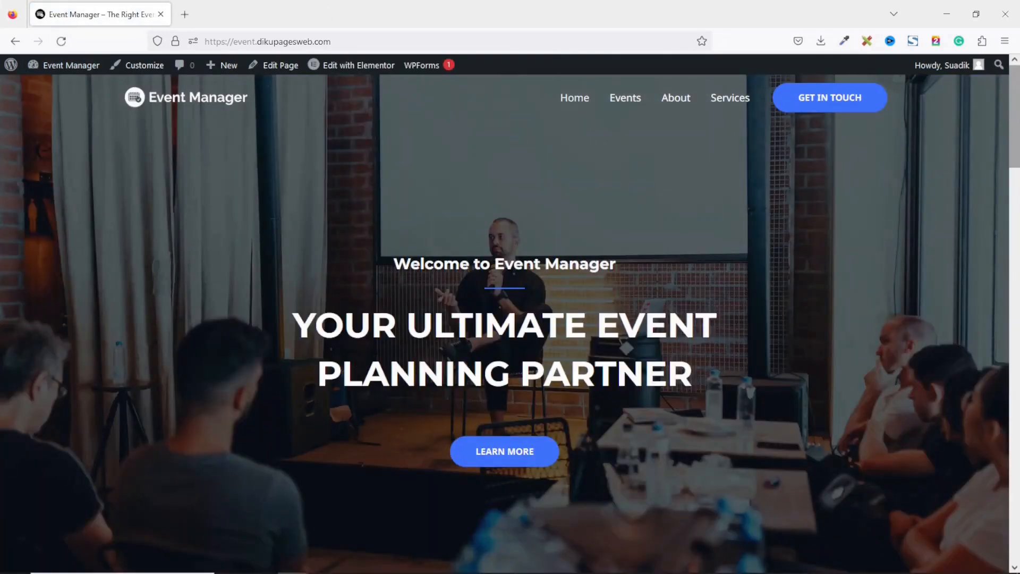
scroll(1014, 114, "down", 10)
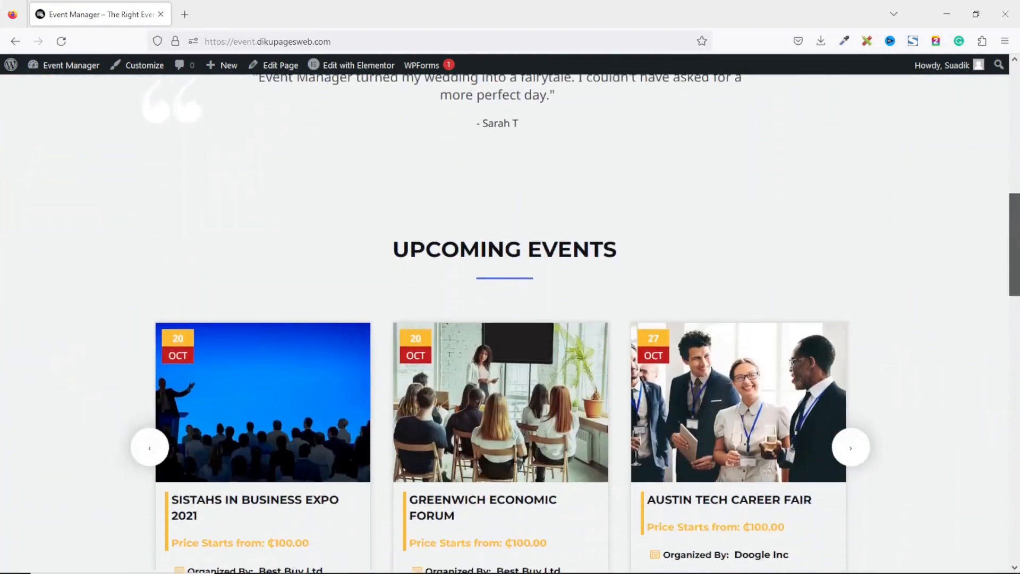
scroll(505, 318, "down", 8)
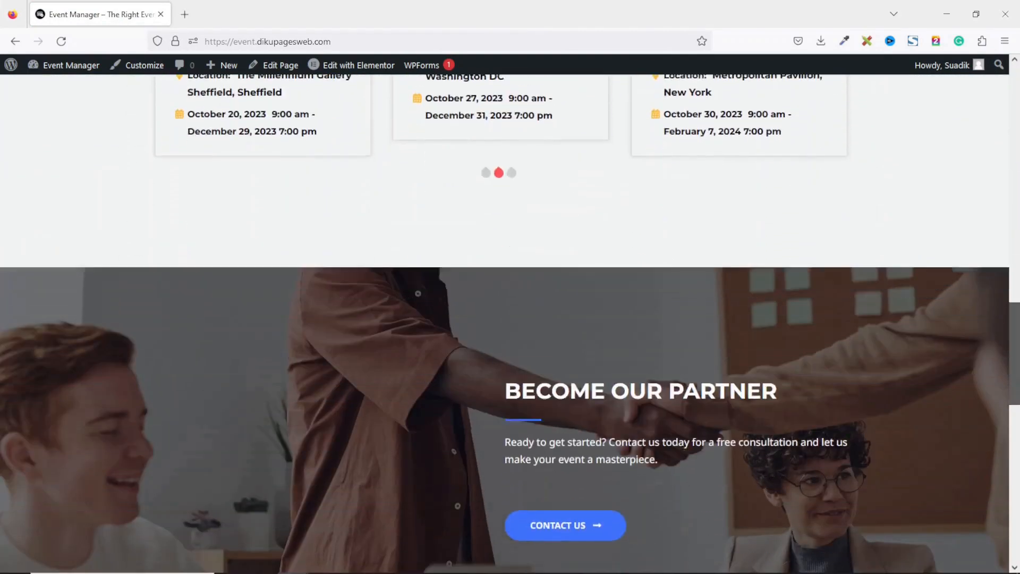